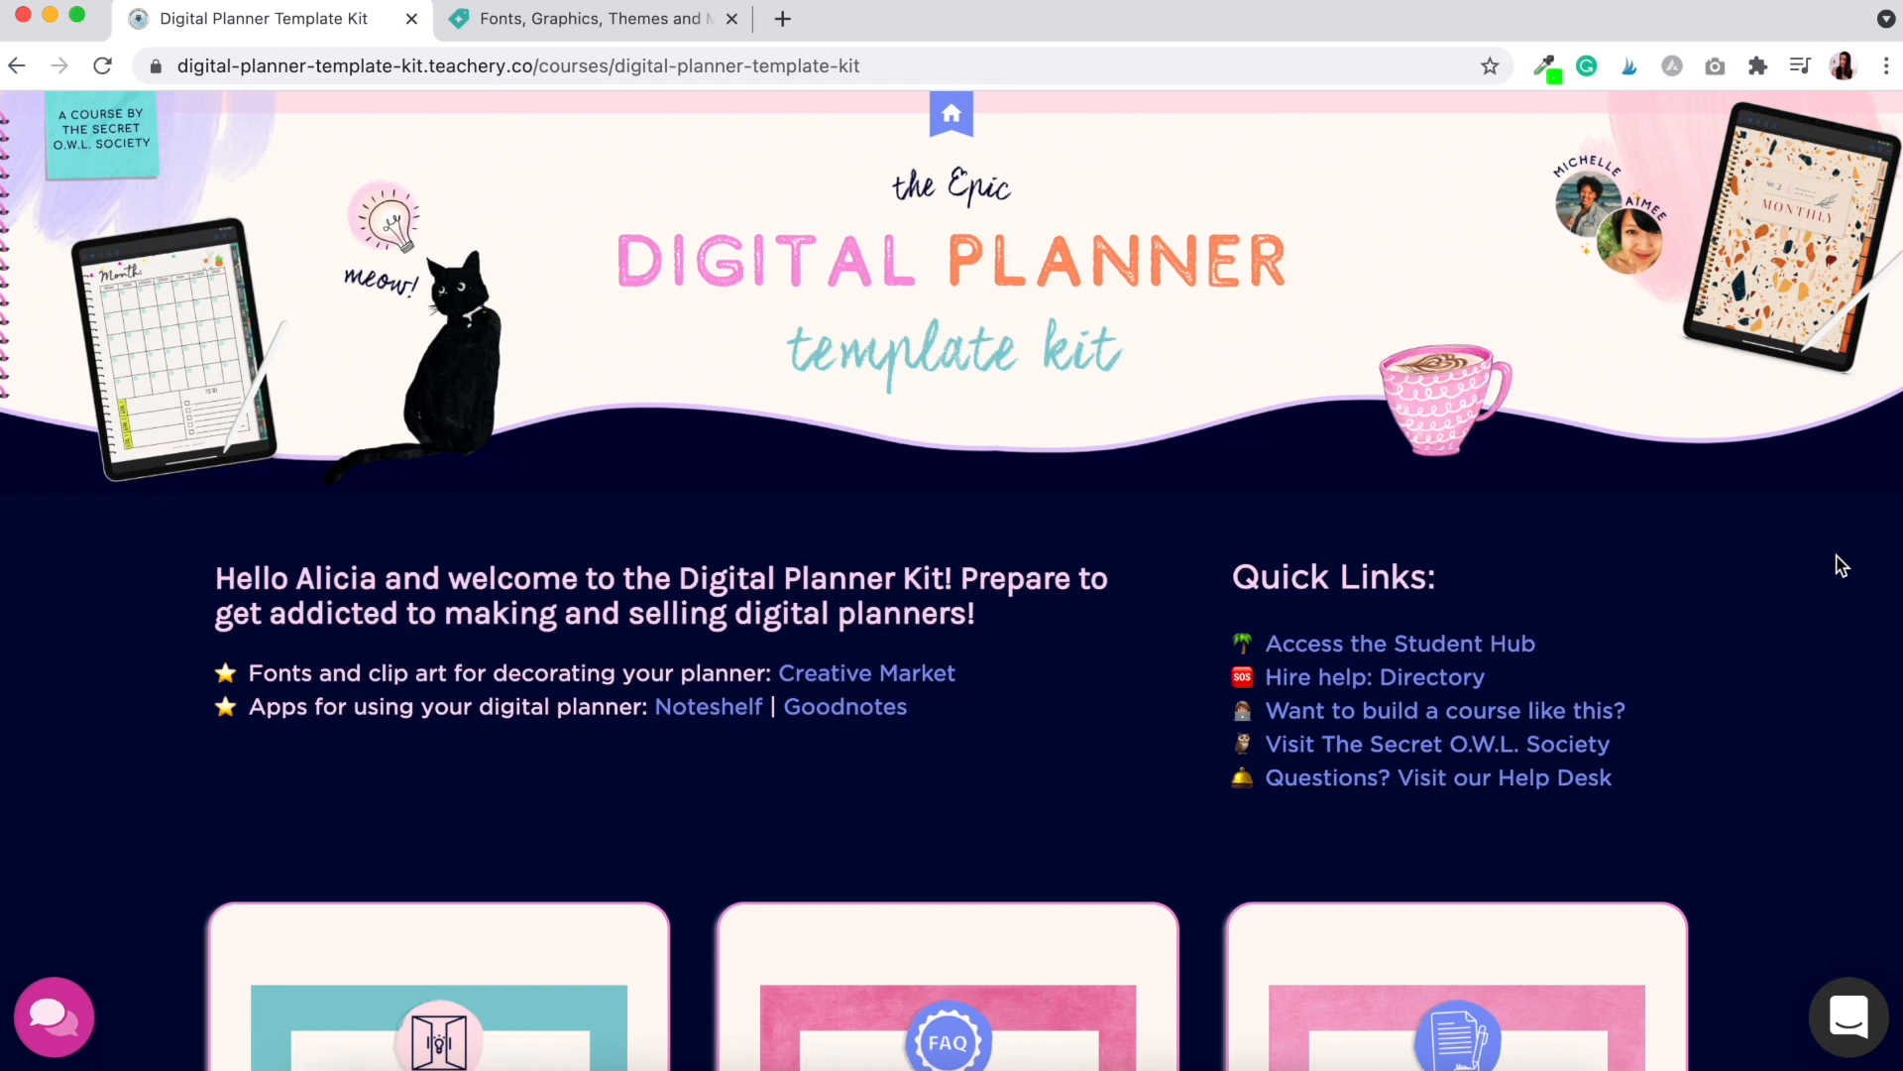
Step: Open the Create Your Digital Planner lesson from the Digital Planner Template Kit course page
scroll(1841, 565, "down", 3)
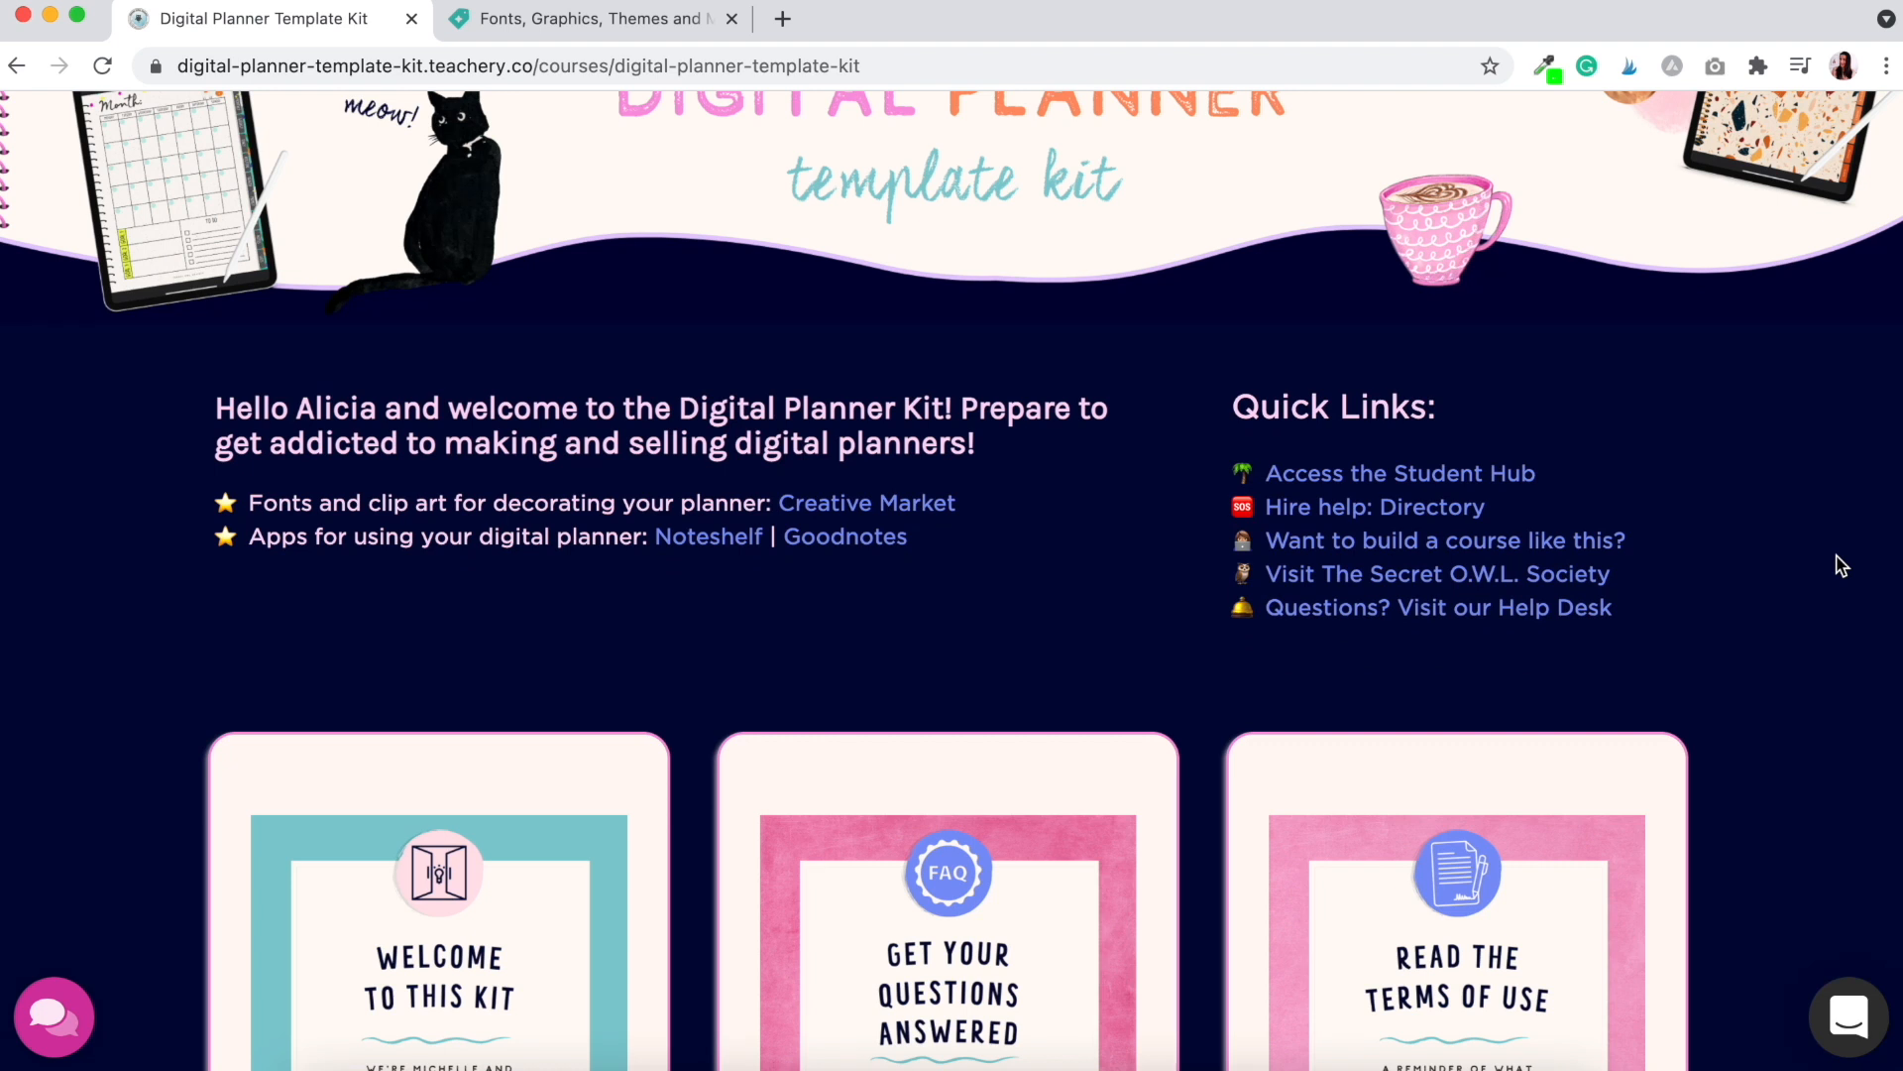
scroll(1841, 565, "down", 4)
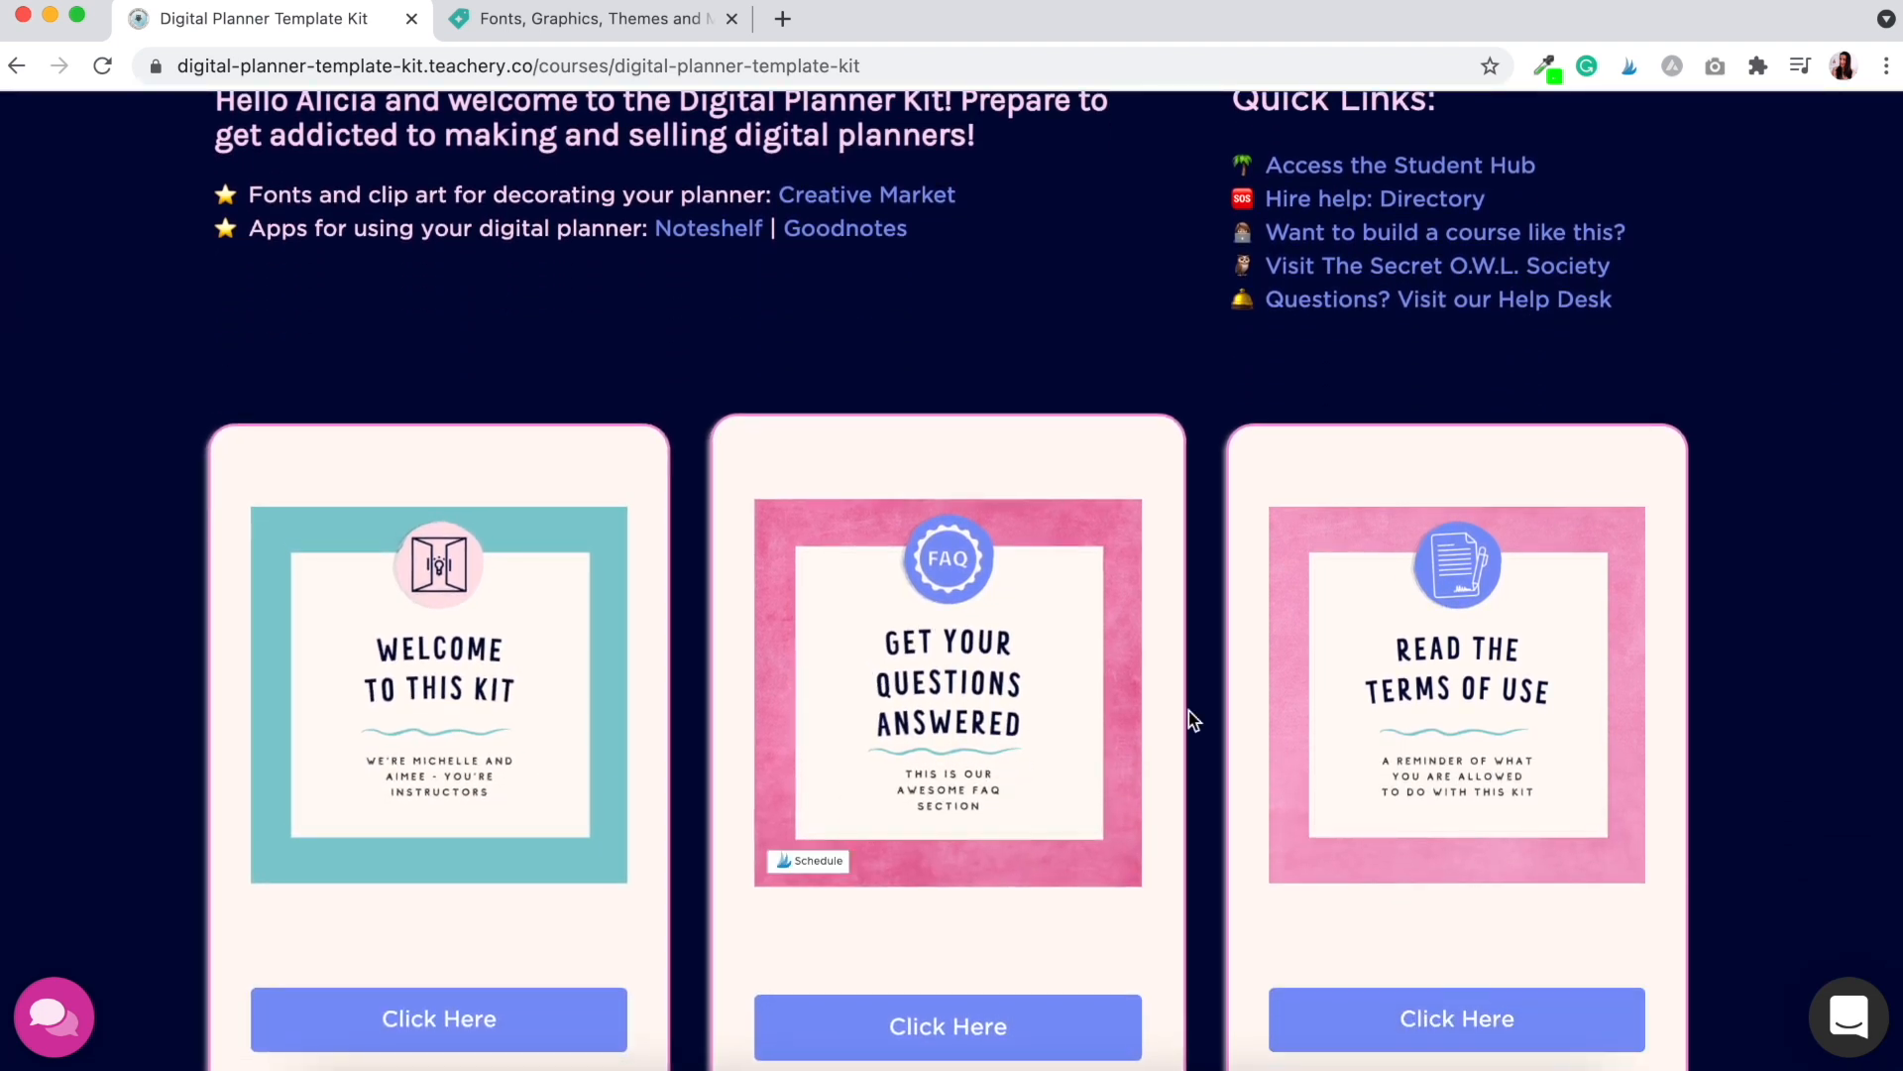
scroll(1750, 612, "down", 7)
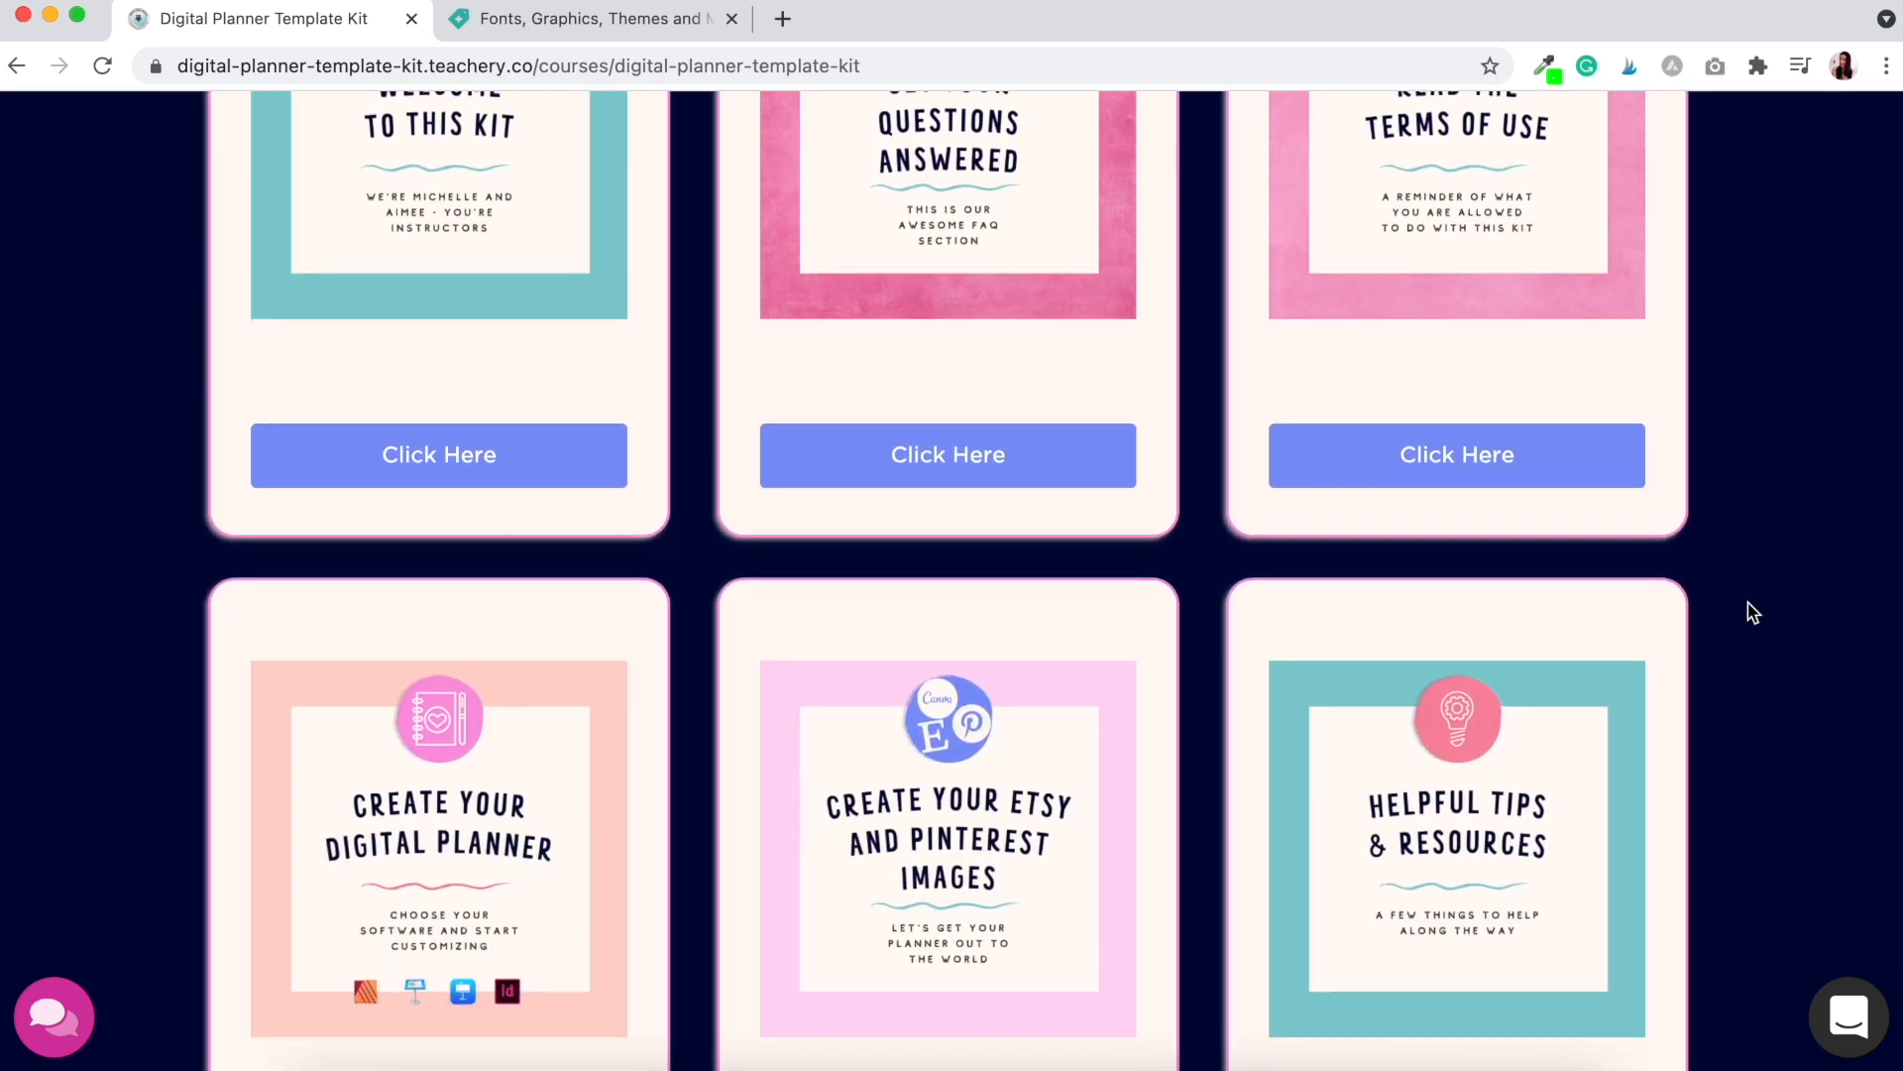
scroll(1753, 612, "down", 4)
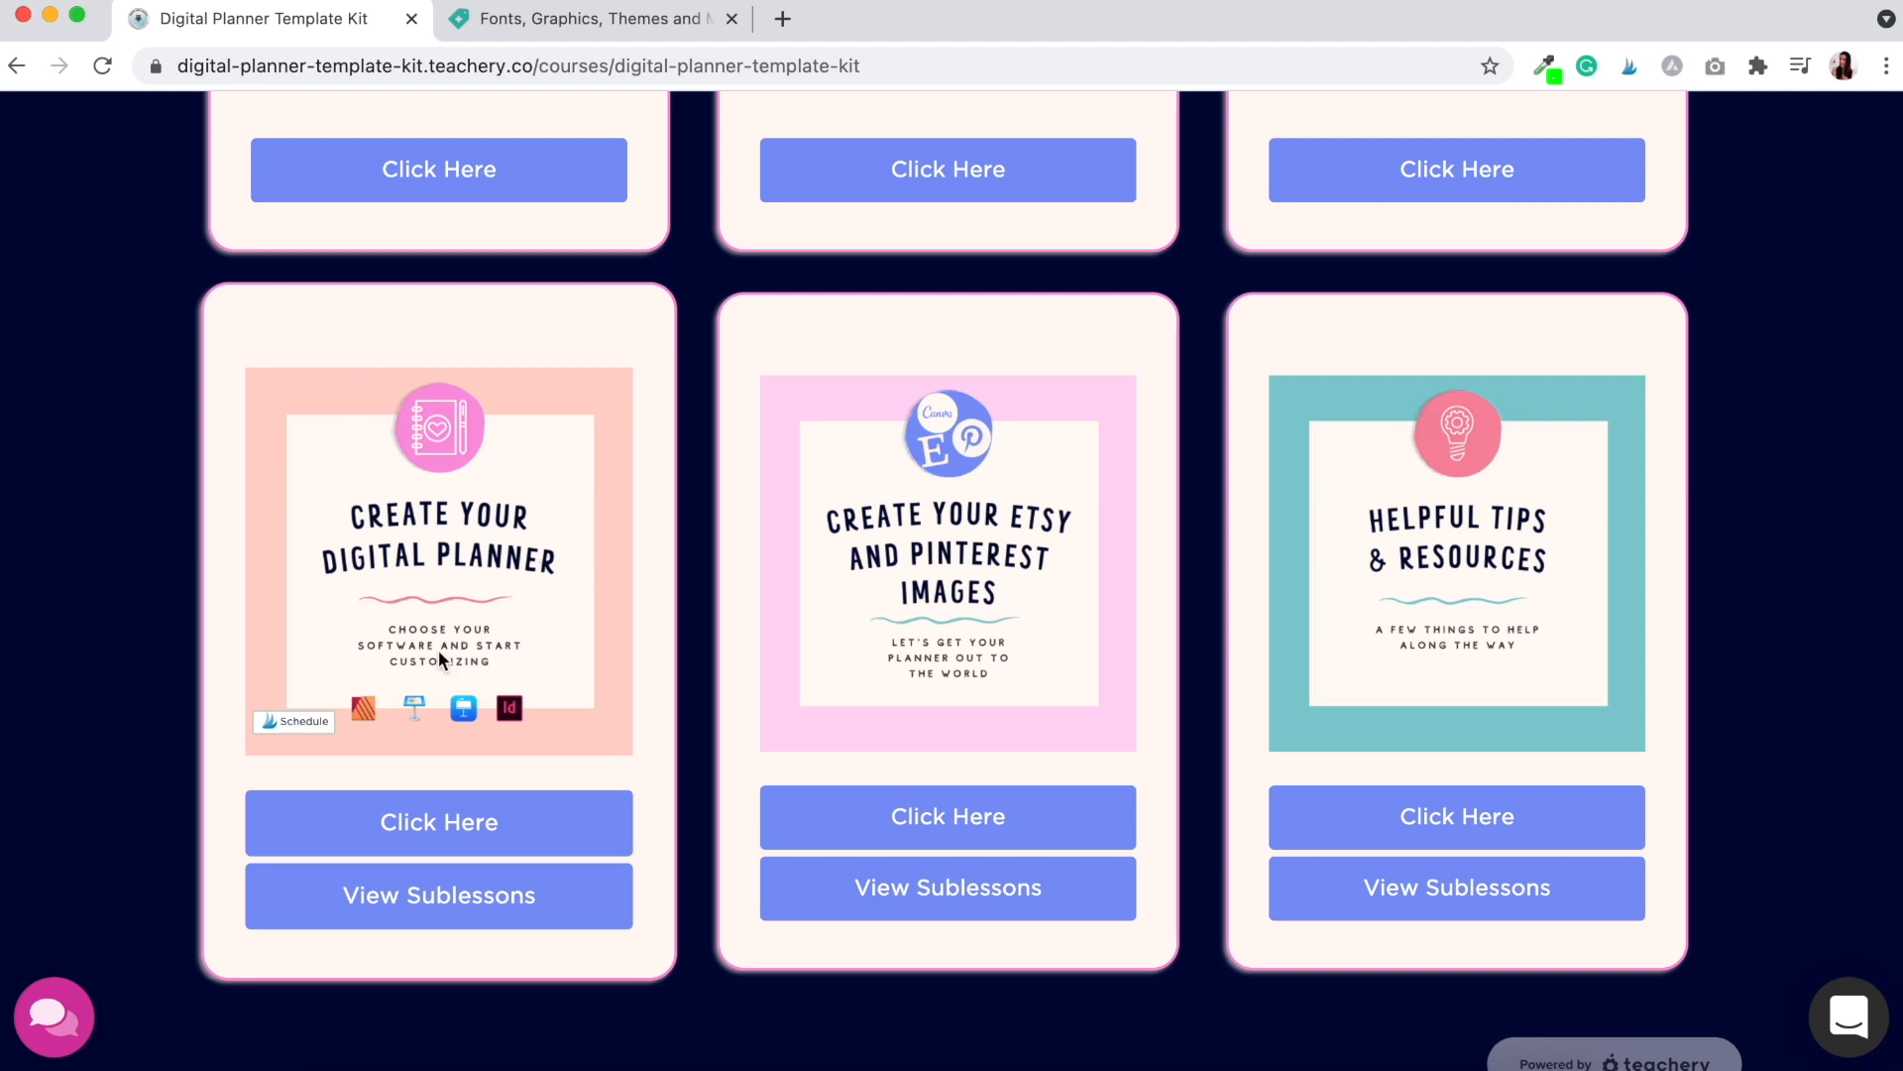
left_click(439, 820)
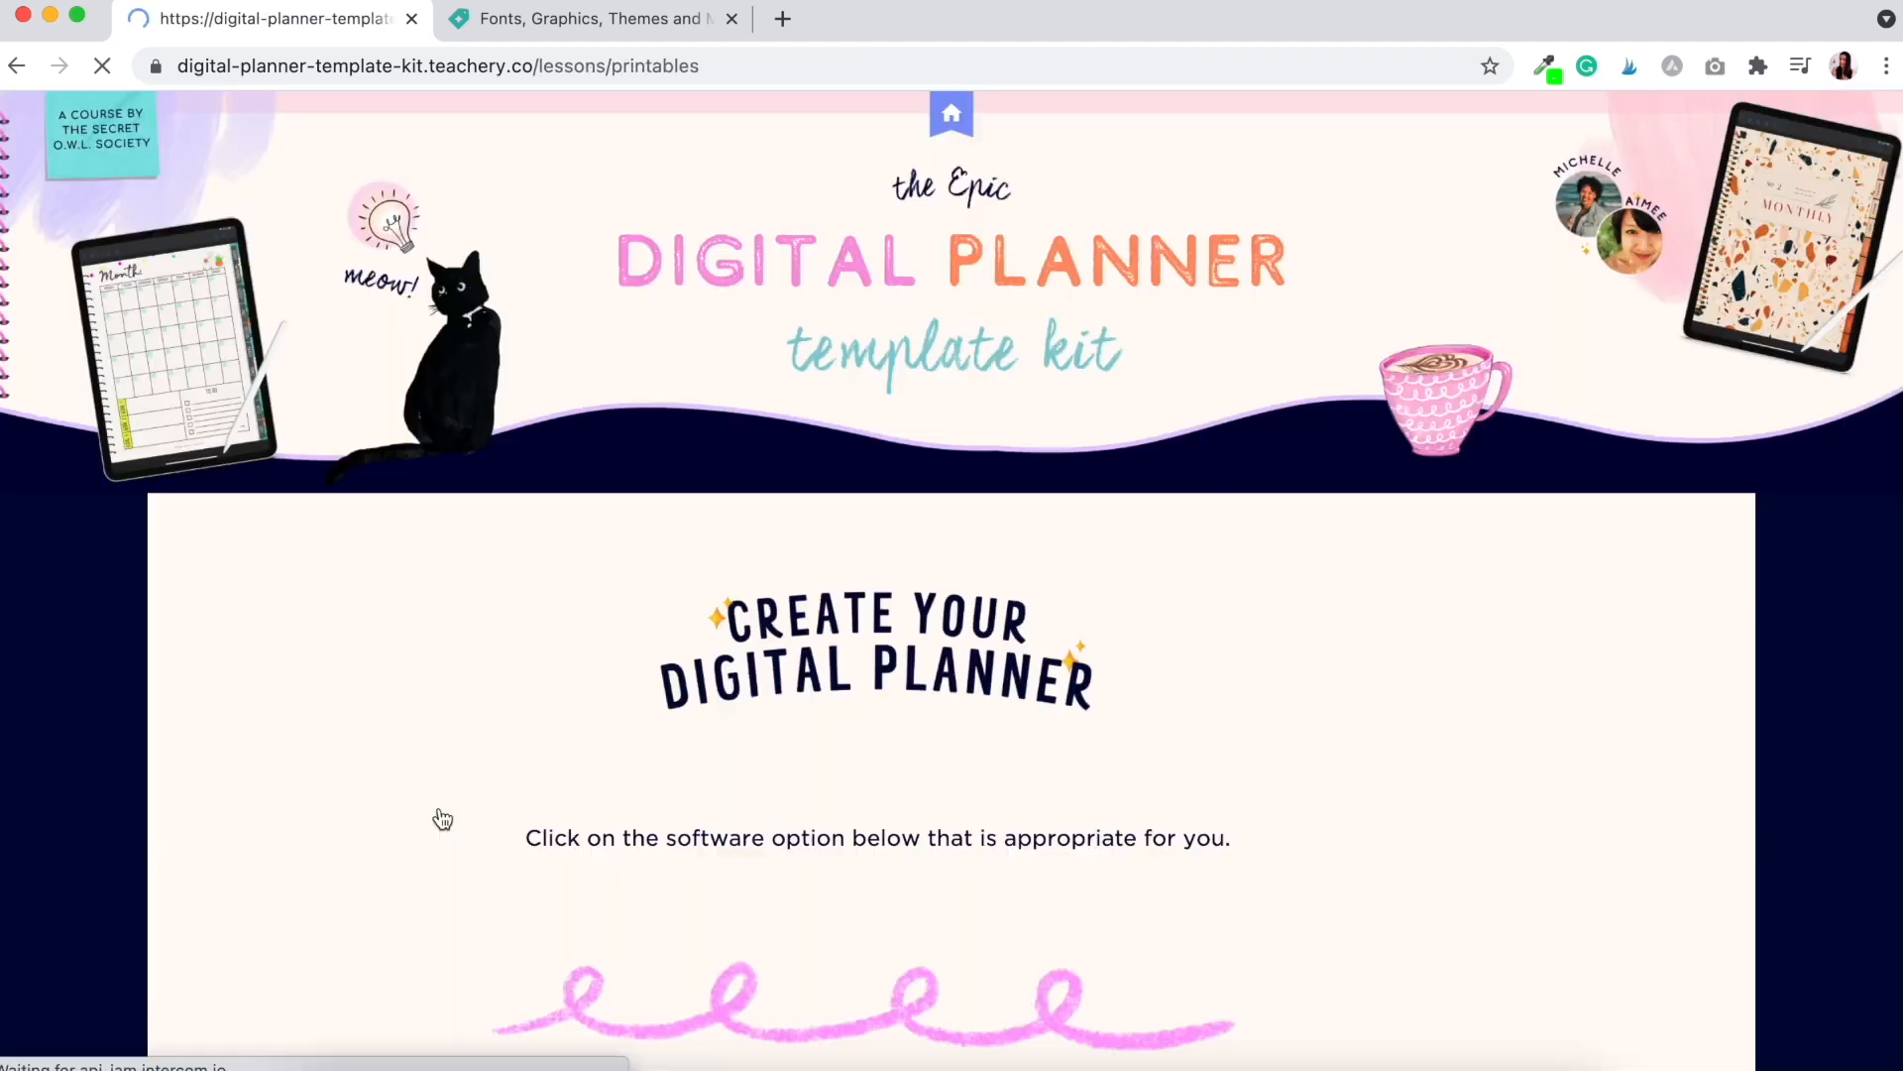
Step: Review the software options for building the planner and open the InDesign for Mac & PC lesson
scroll(1162, 493, "down", 3)
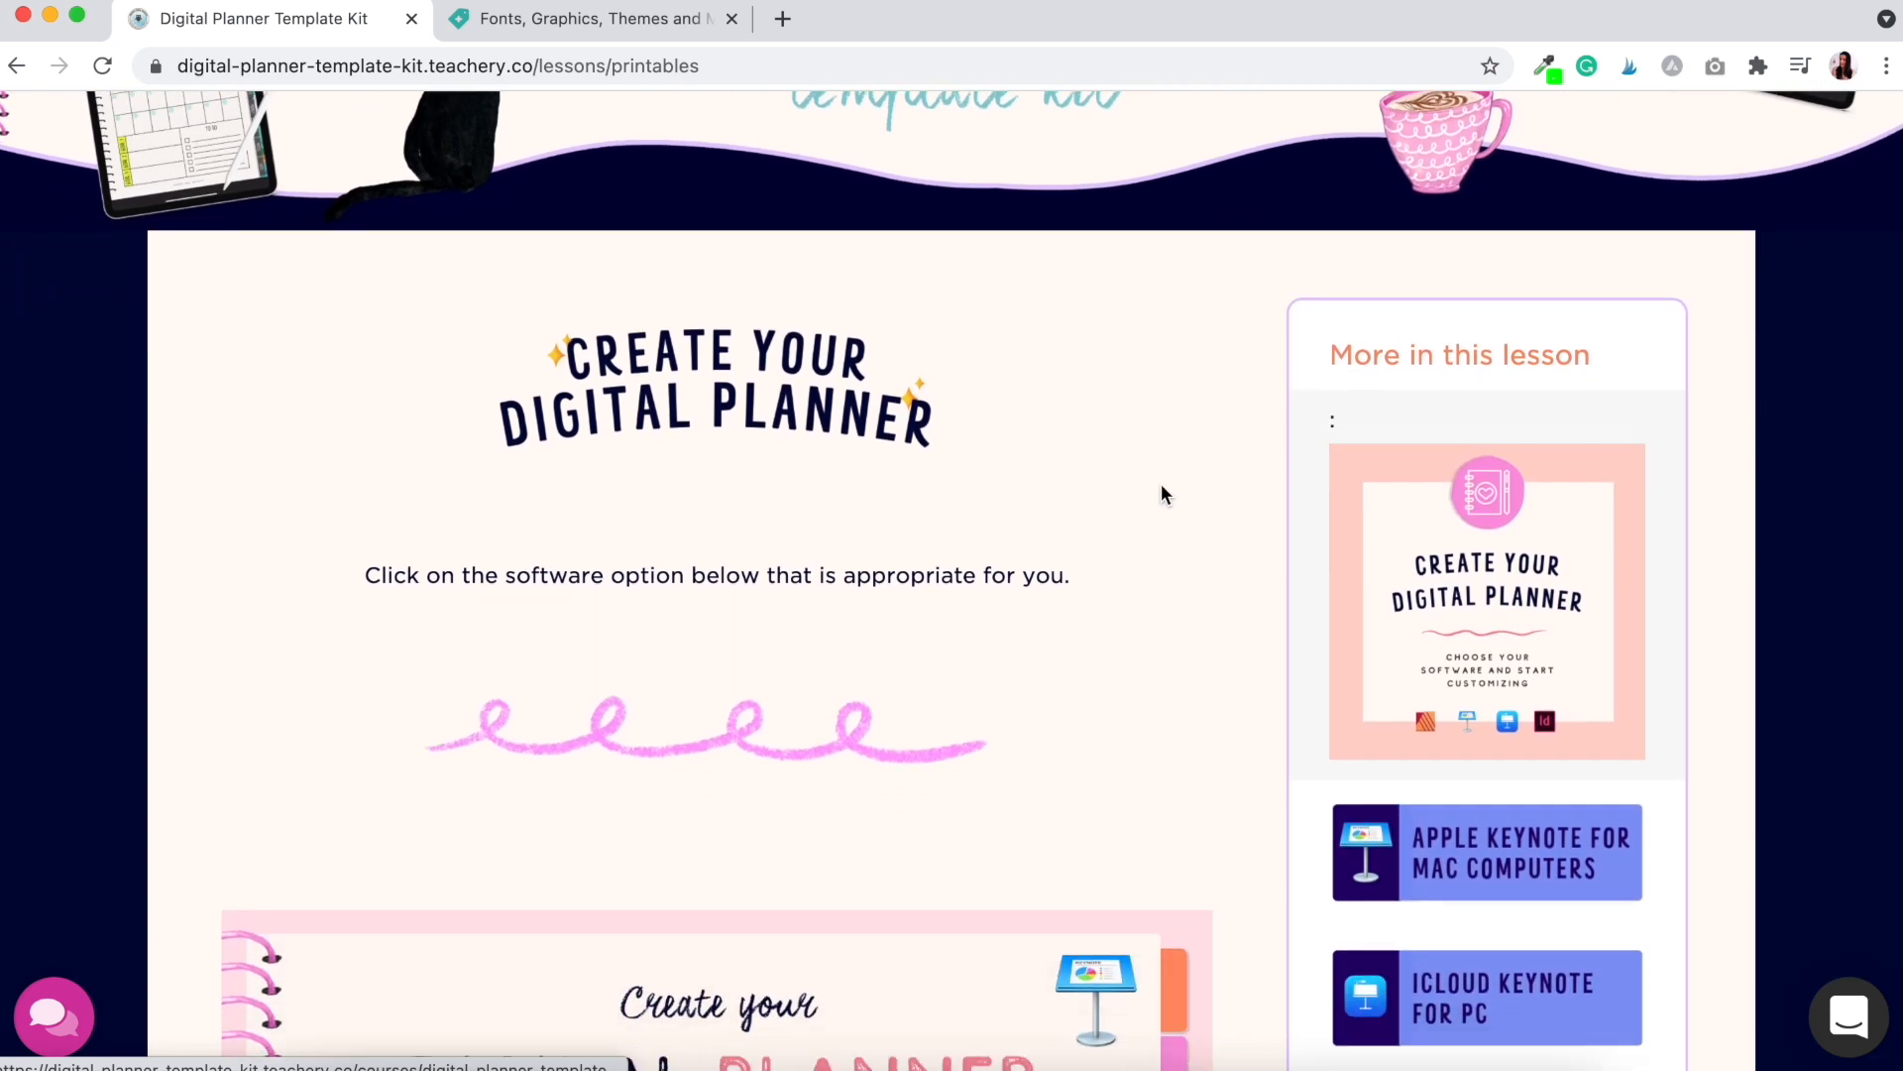
scroll(1161, 487, "down", 2)
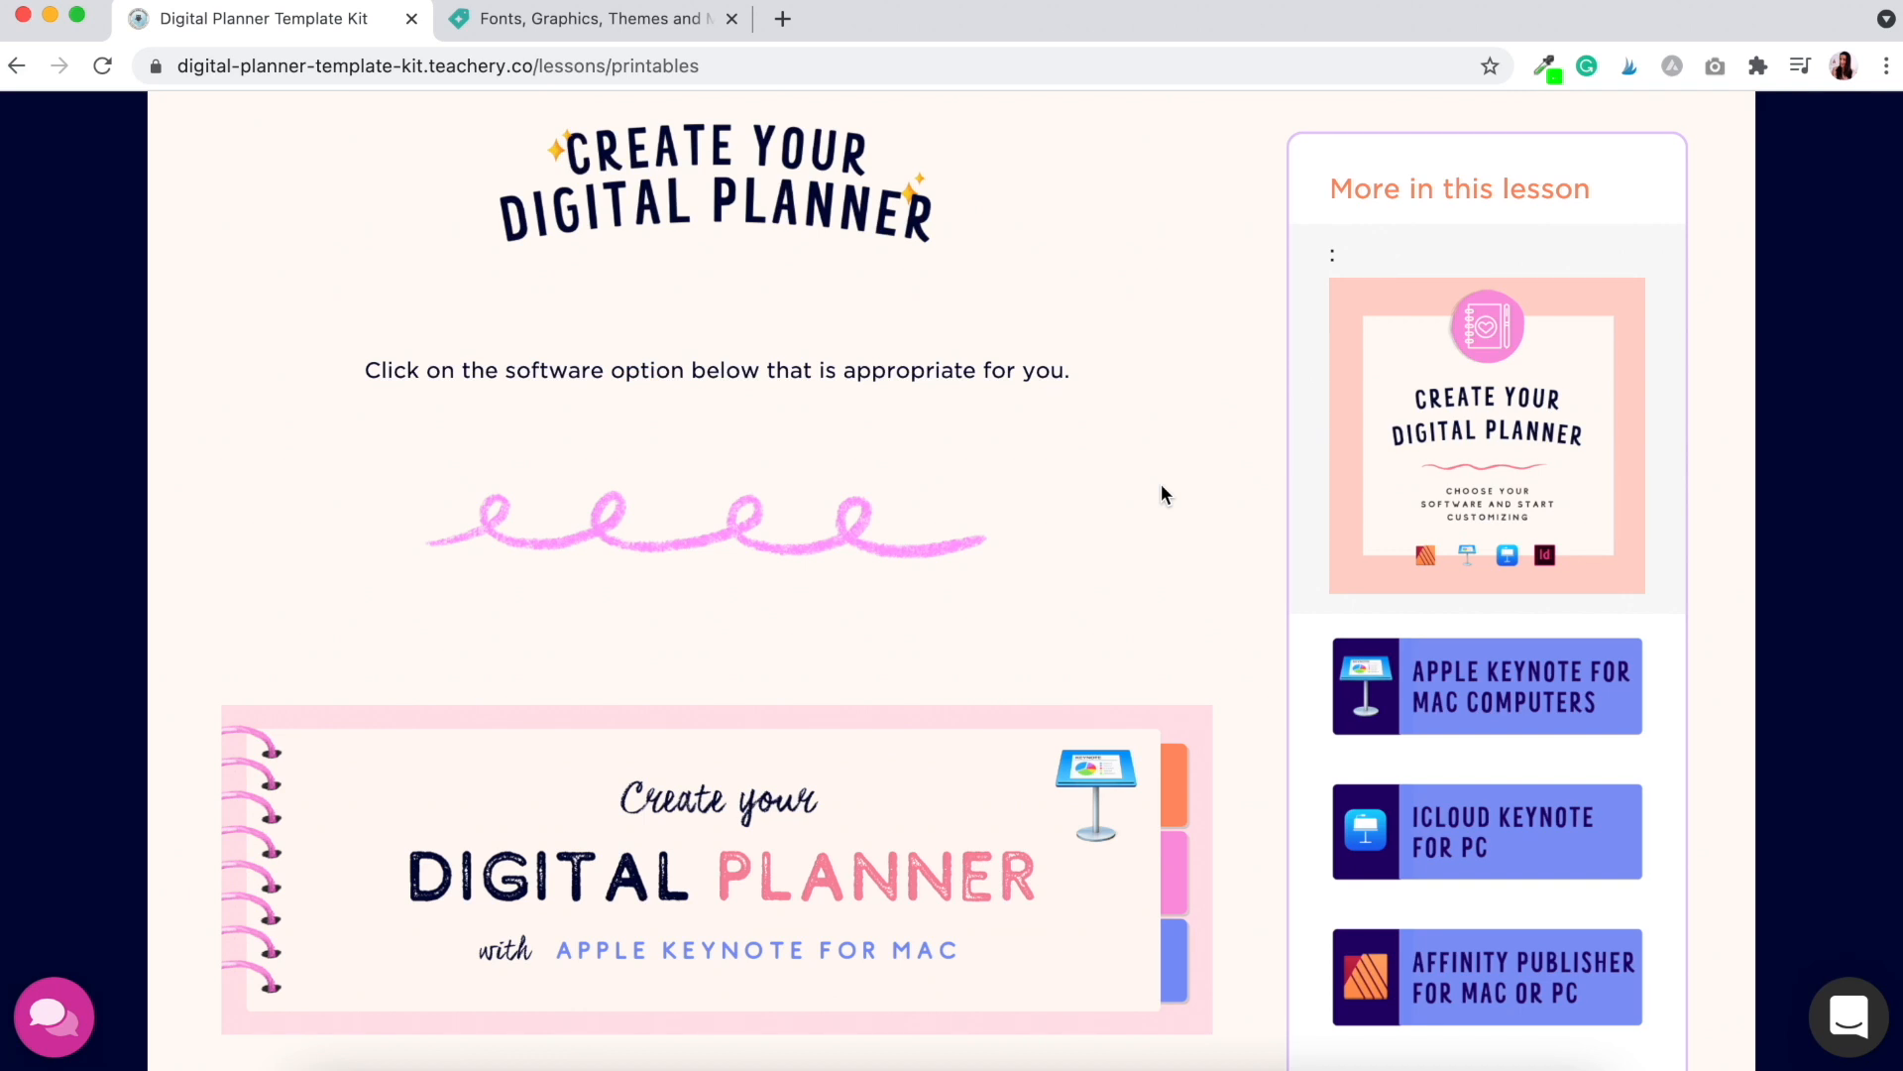
scroll(1164, 492, "down", 2)
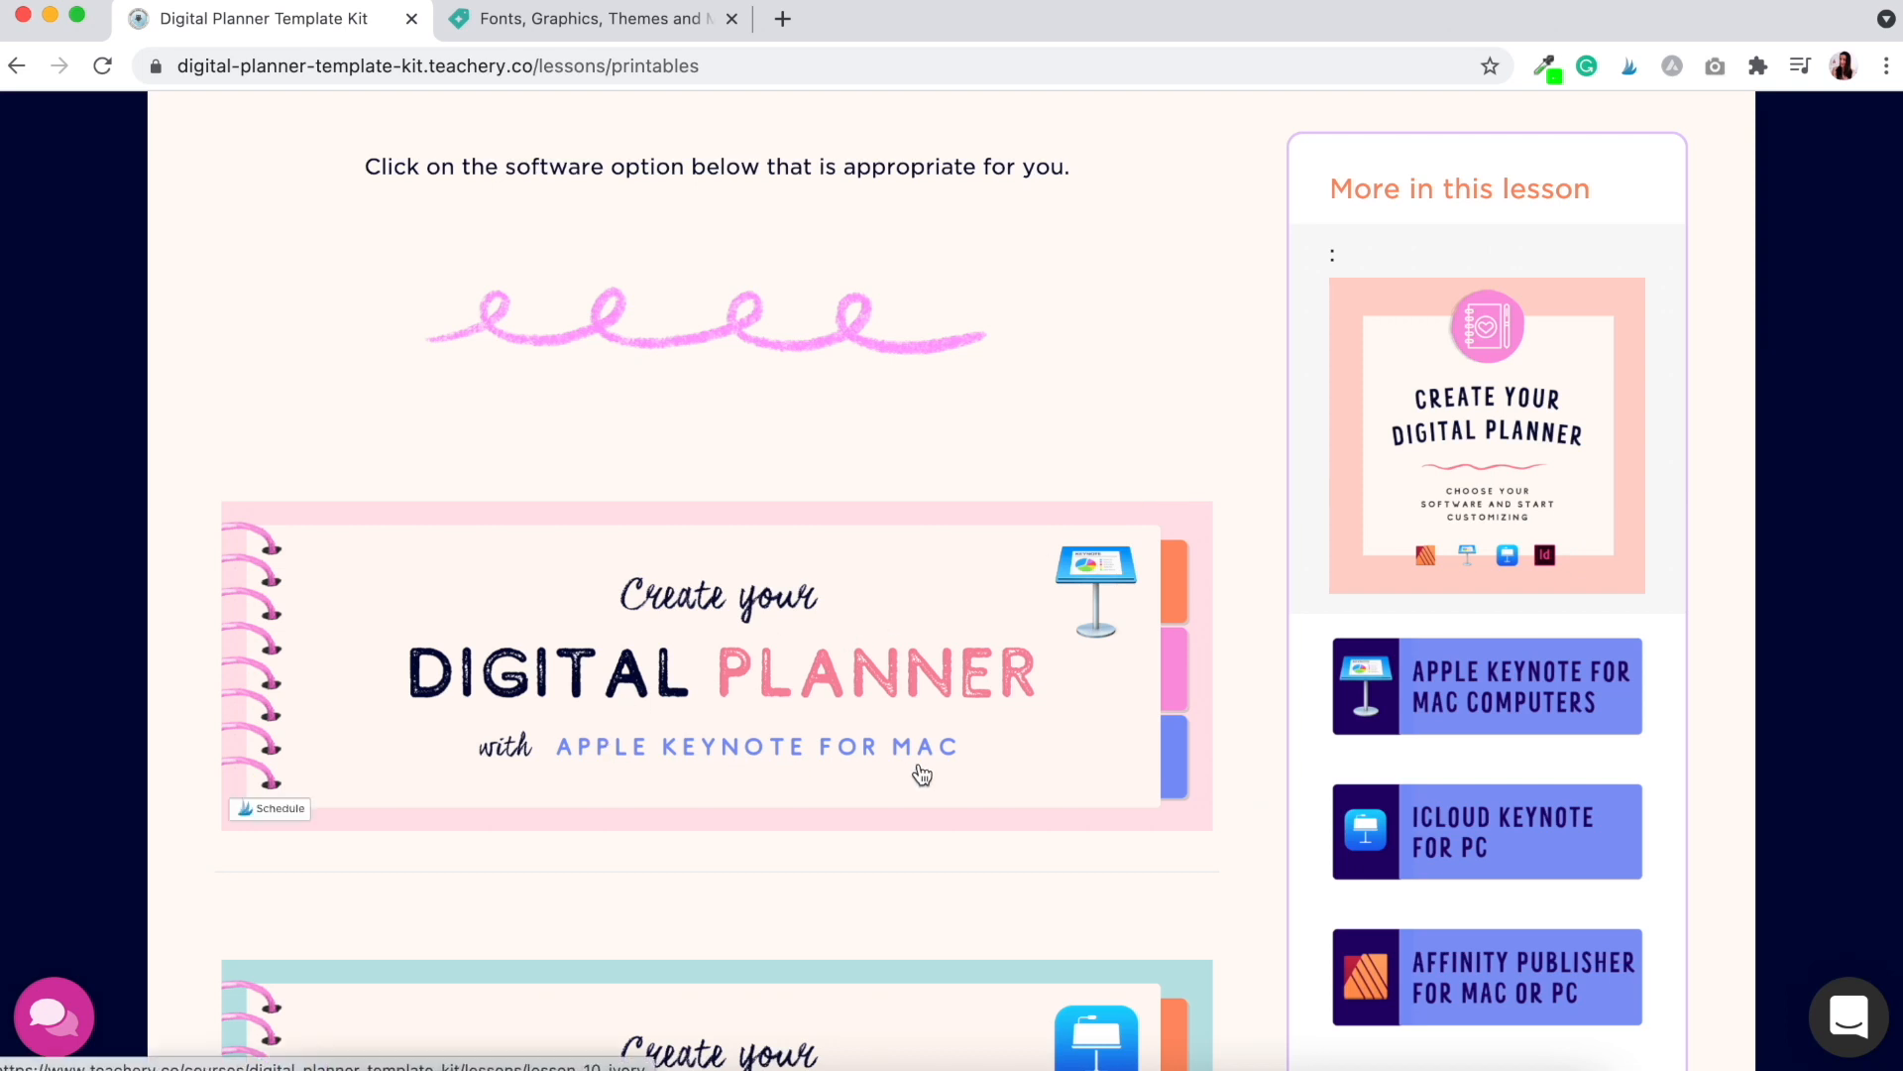
scroll(962, 773, "down", 4)
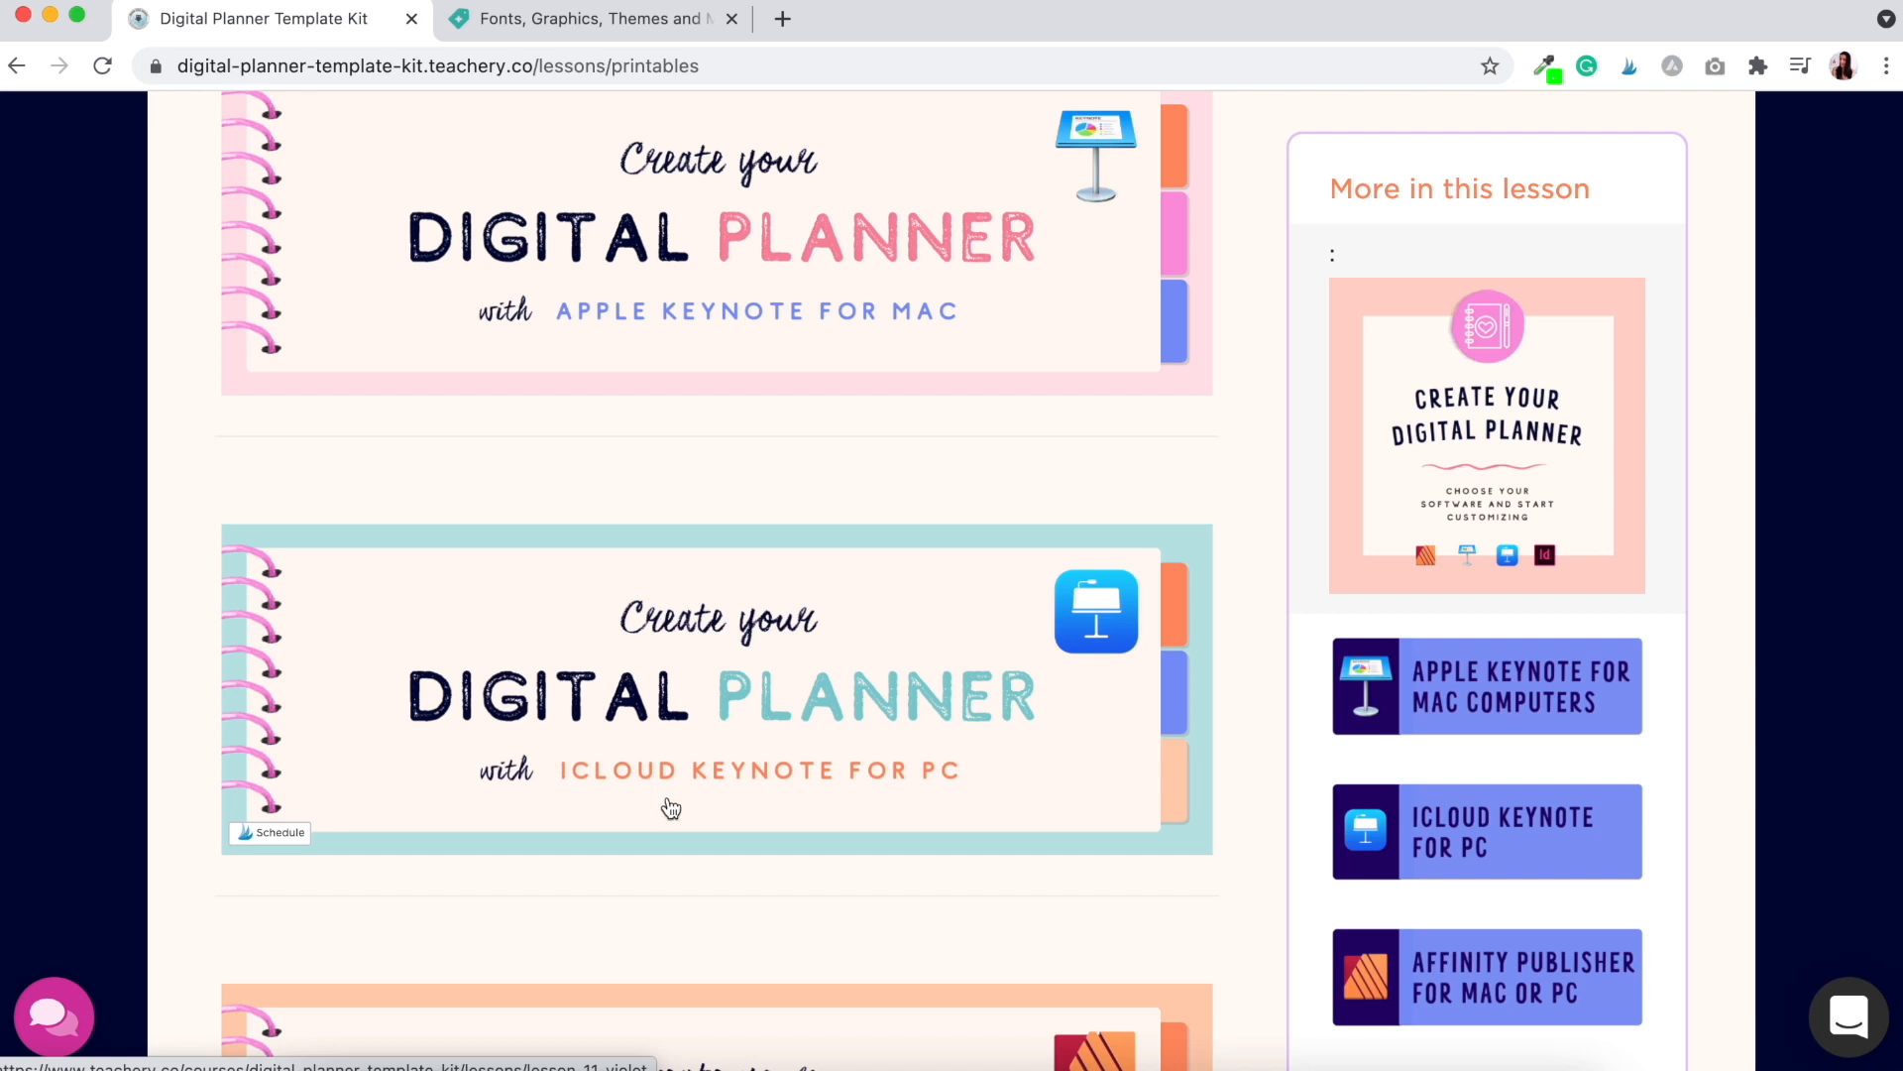
scroll(671, 808, "down", 5)
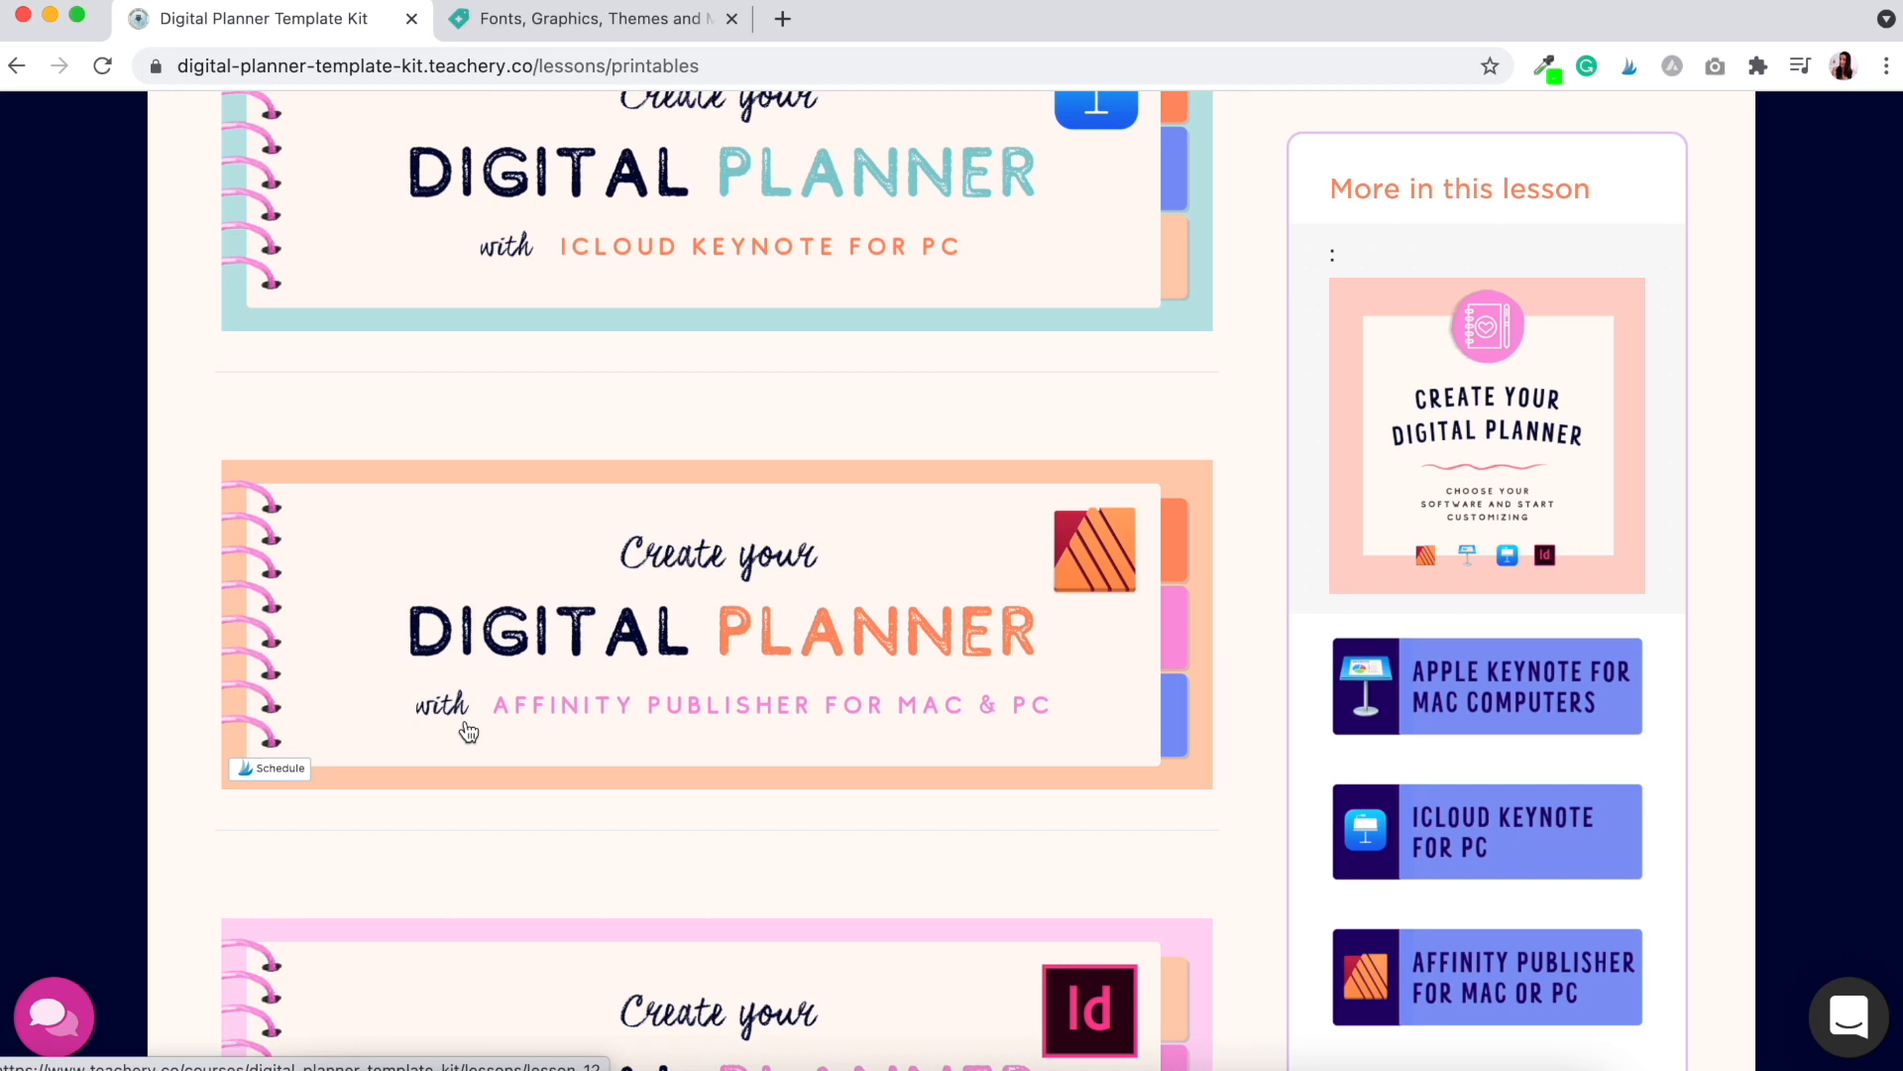
scroll(799, 743, "down", 5)
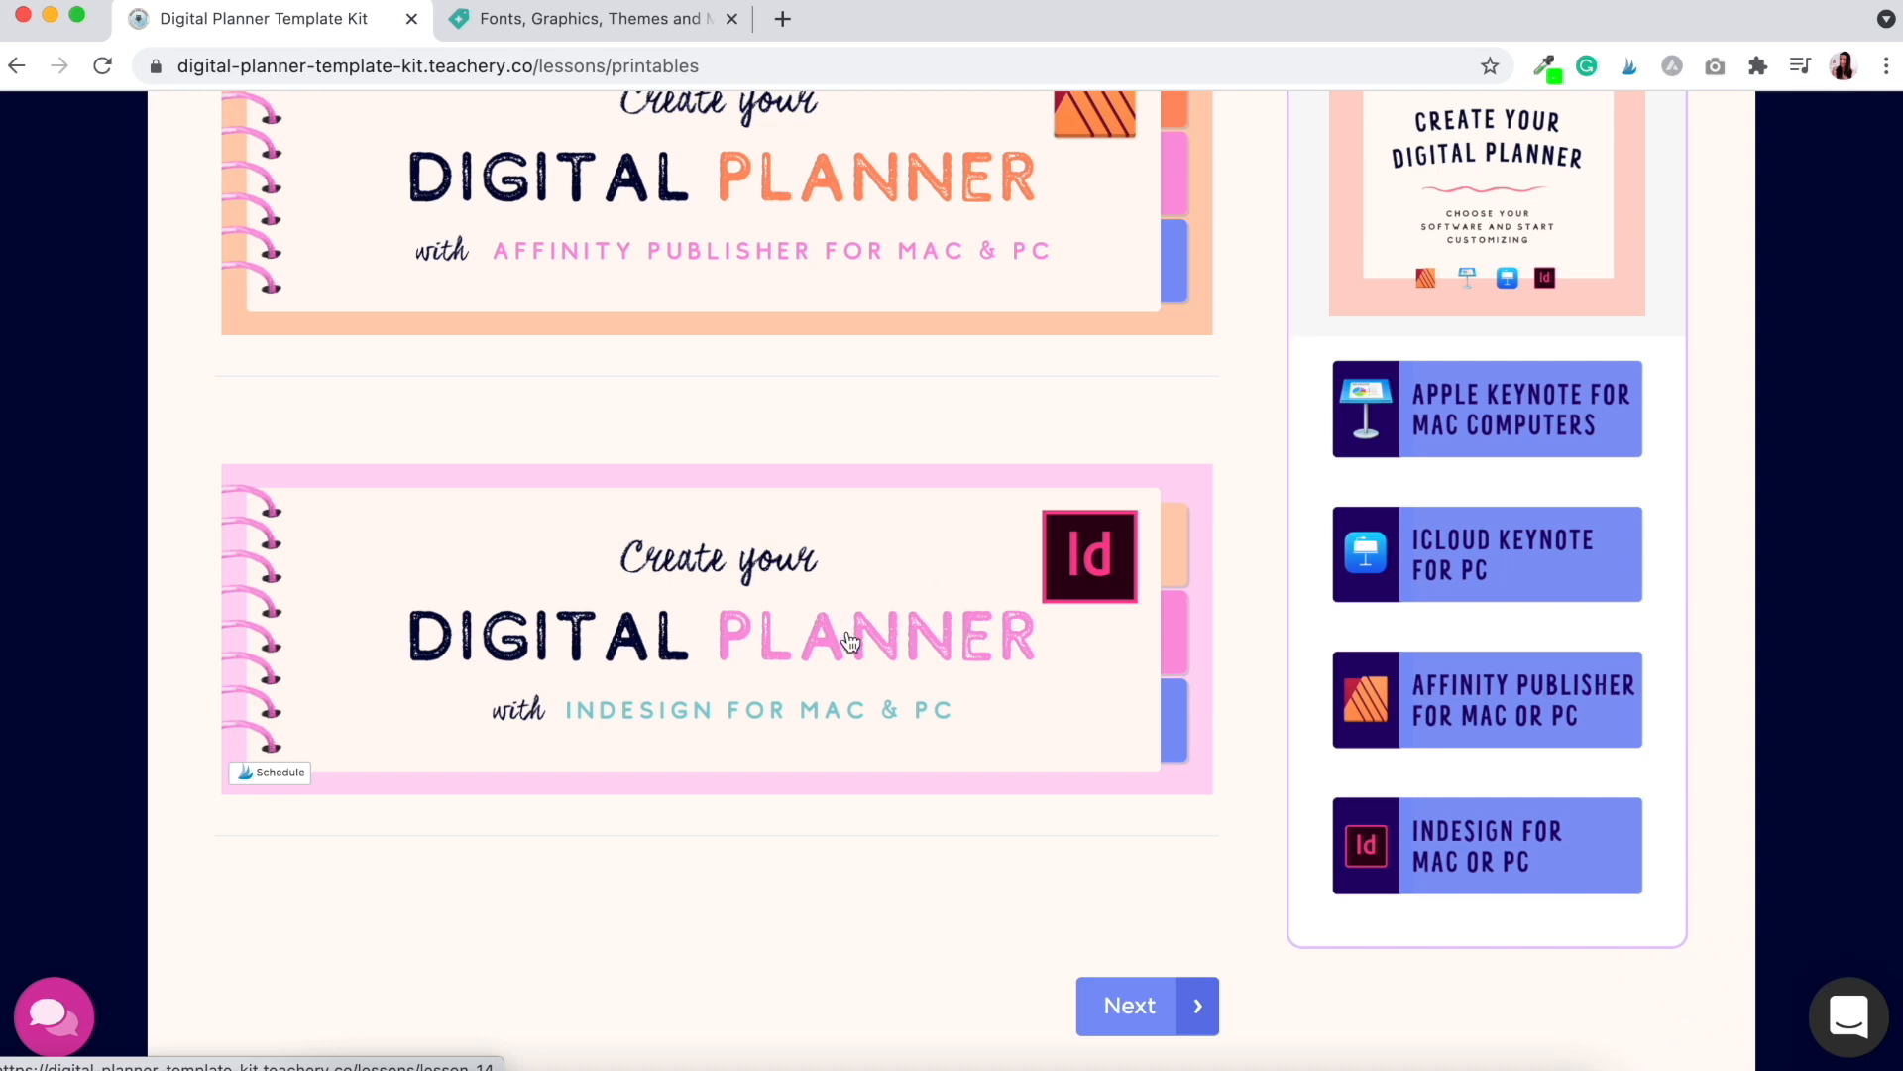
left_click(848, 639)
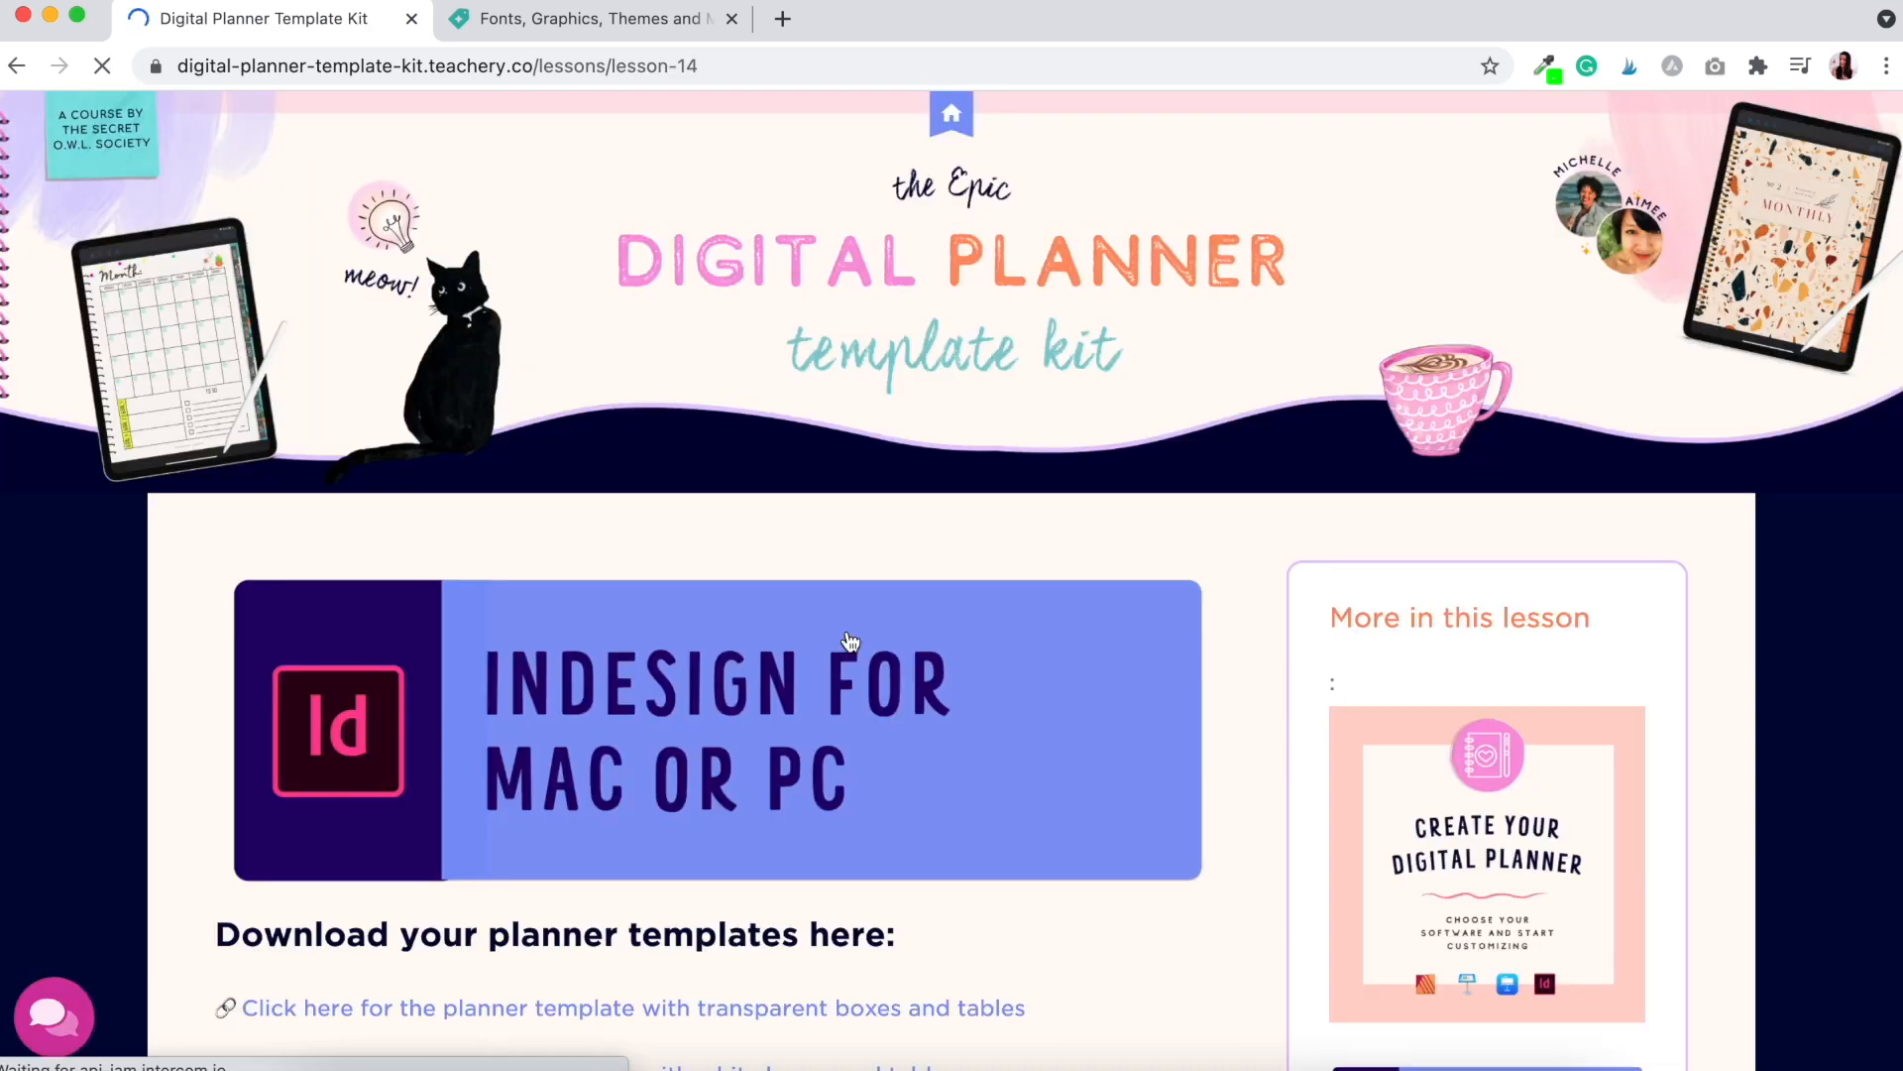
Step: Look through the InDesign lesson's template download links, numbered tutorial videos, notes and page-count recommendations
scroll(849, 640, "down", 5)
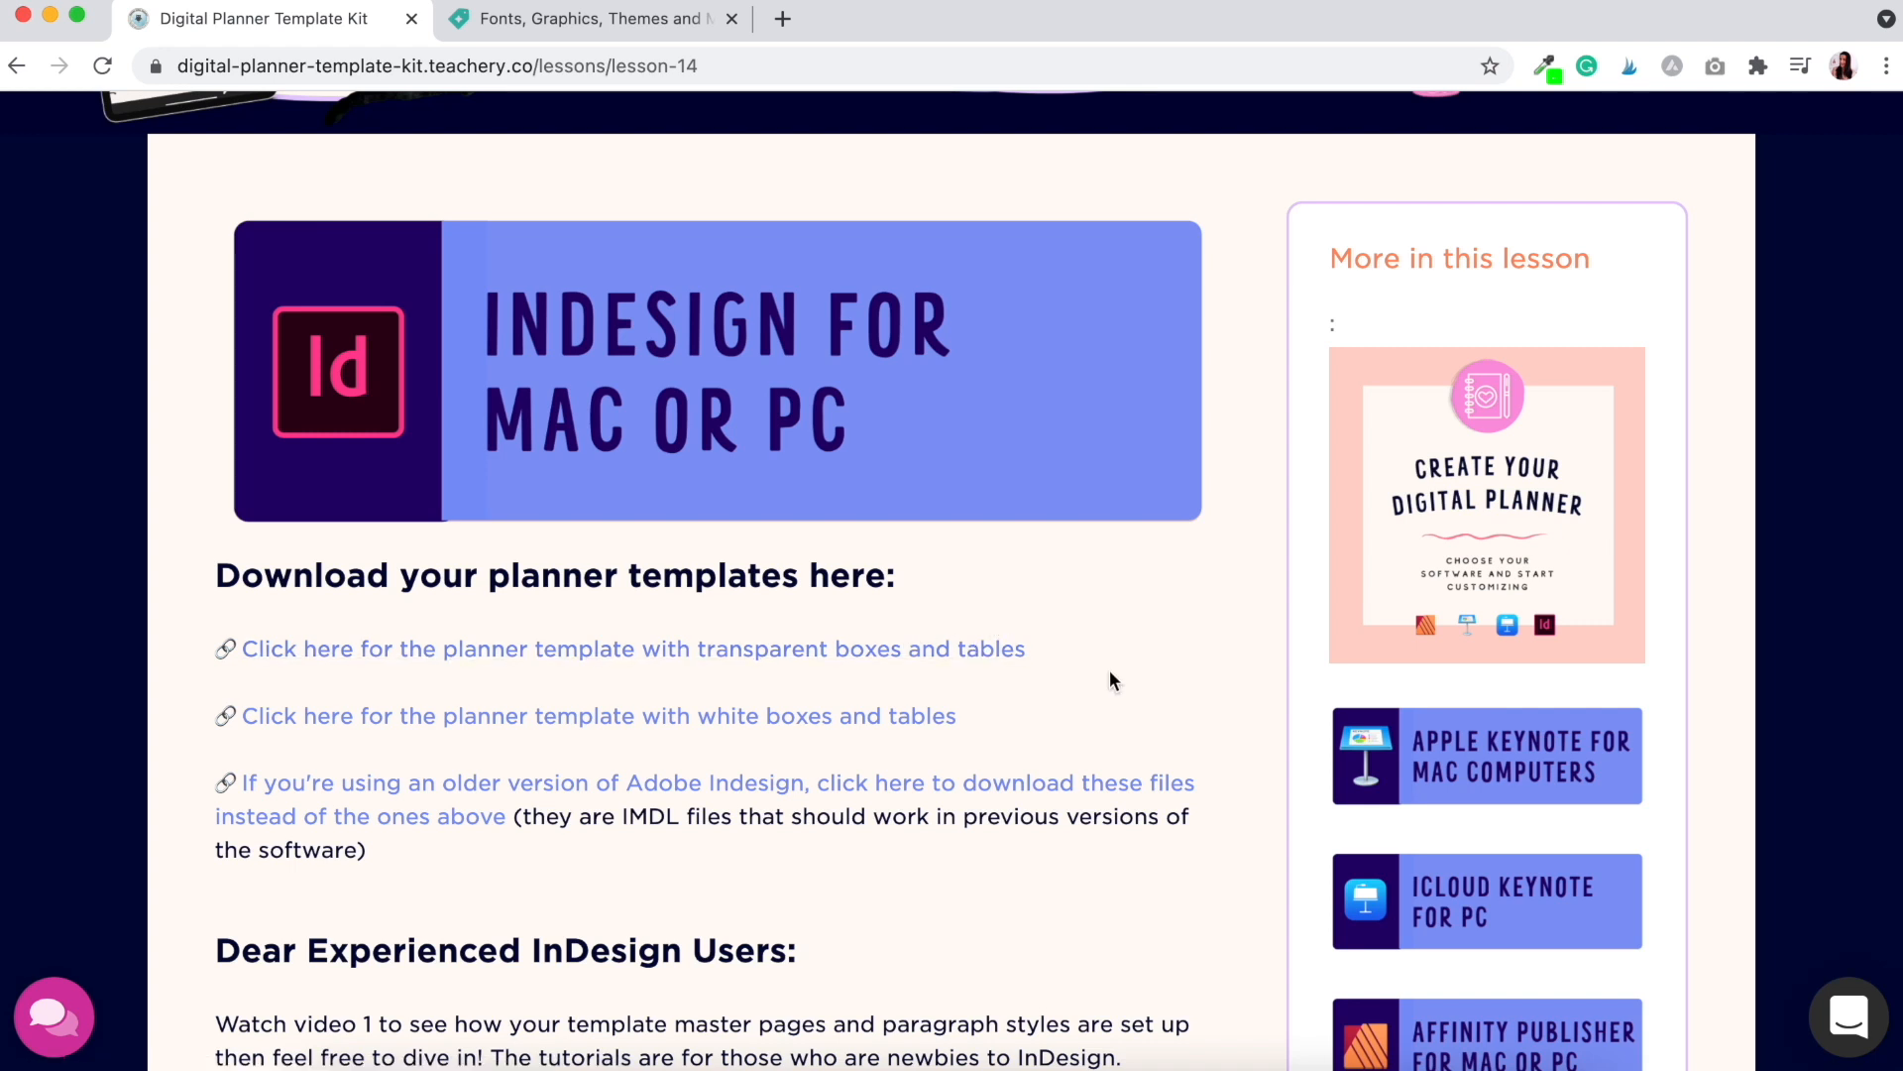
scroll(1110, 680, "down", 12)
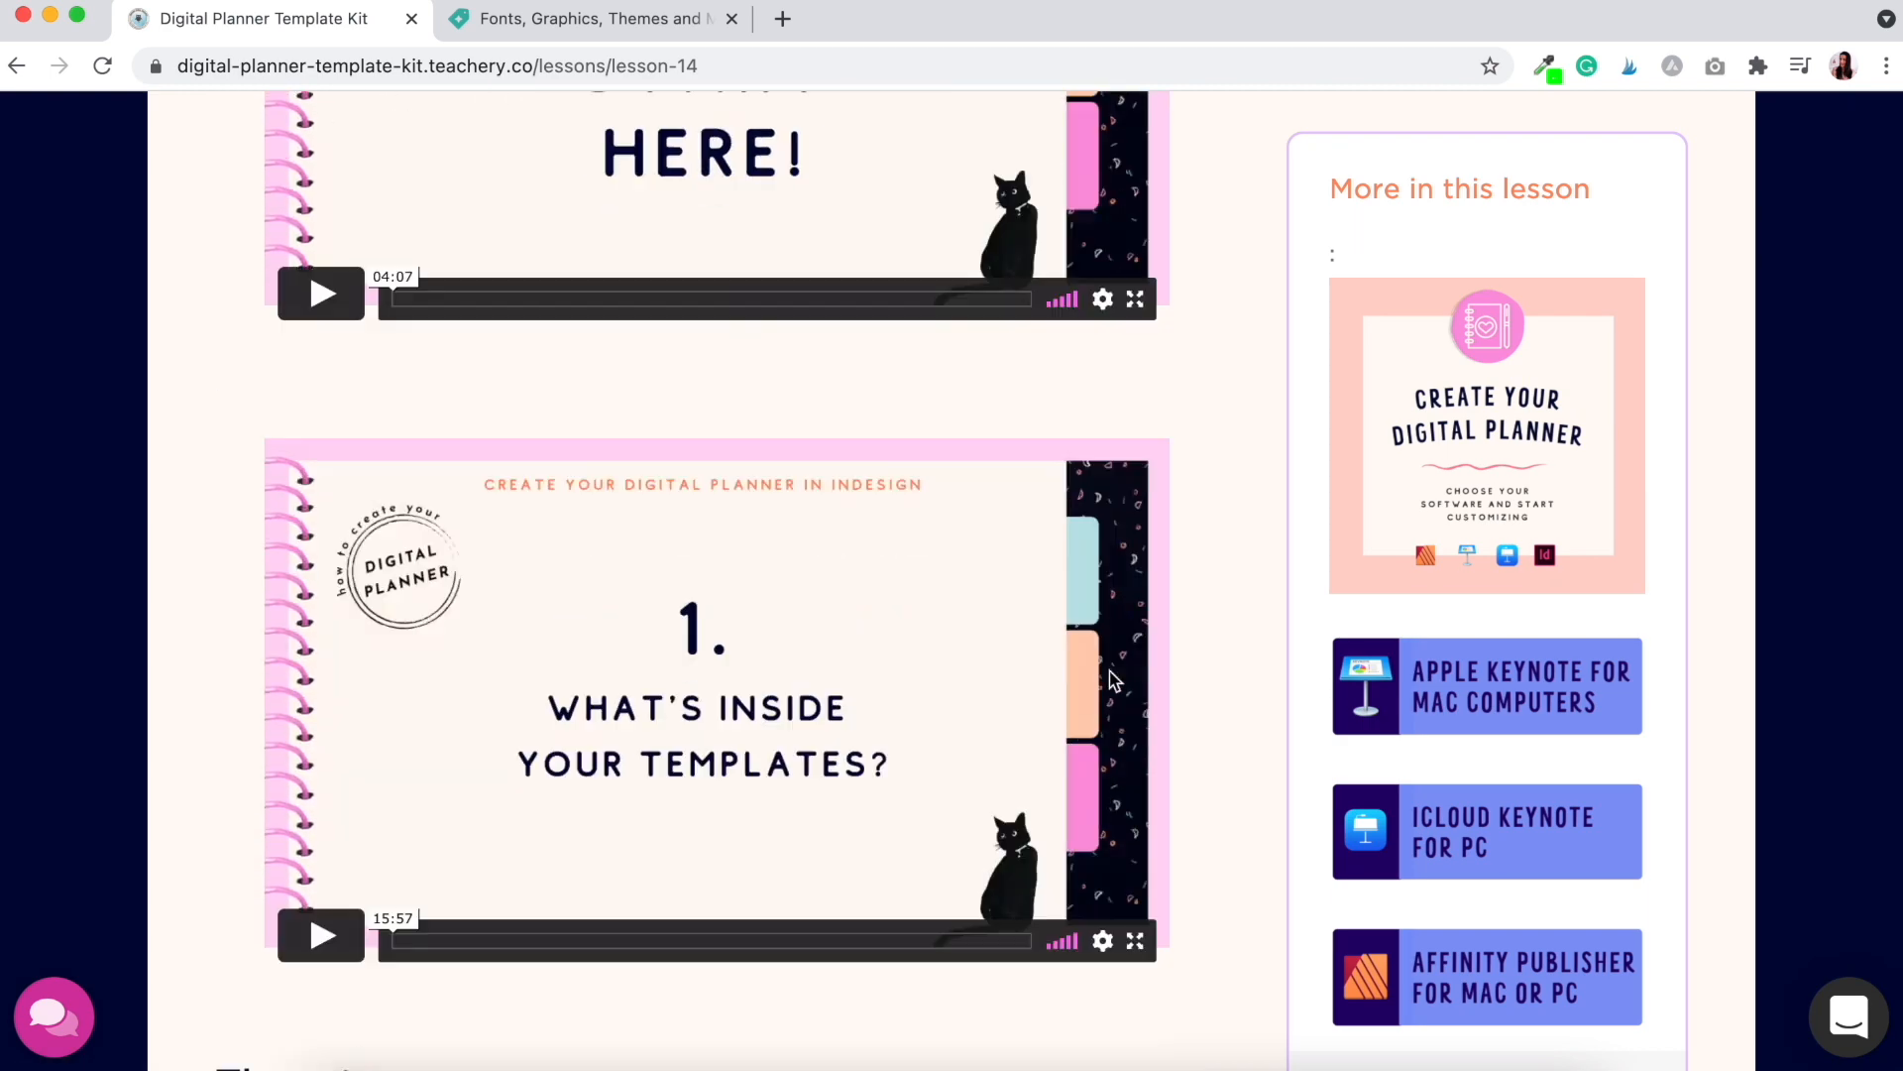
scroll(1111, 680, "down", 15)
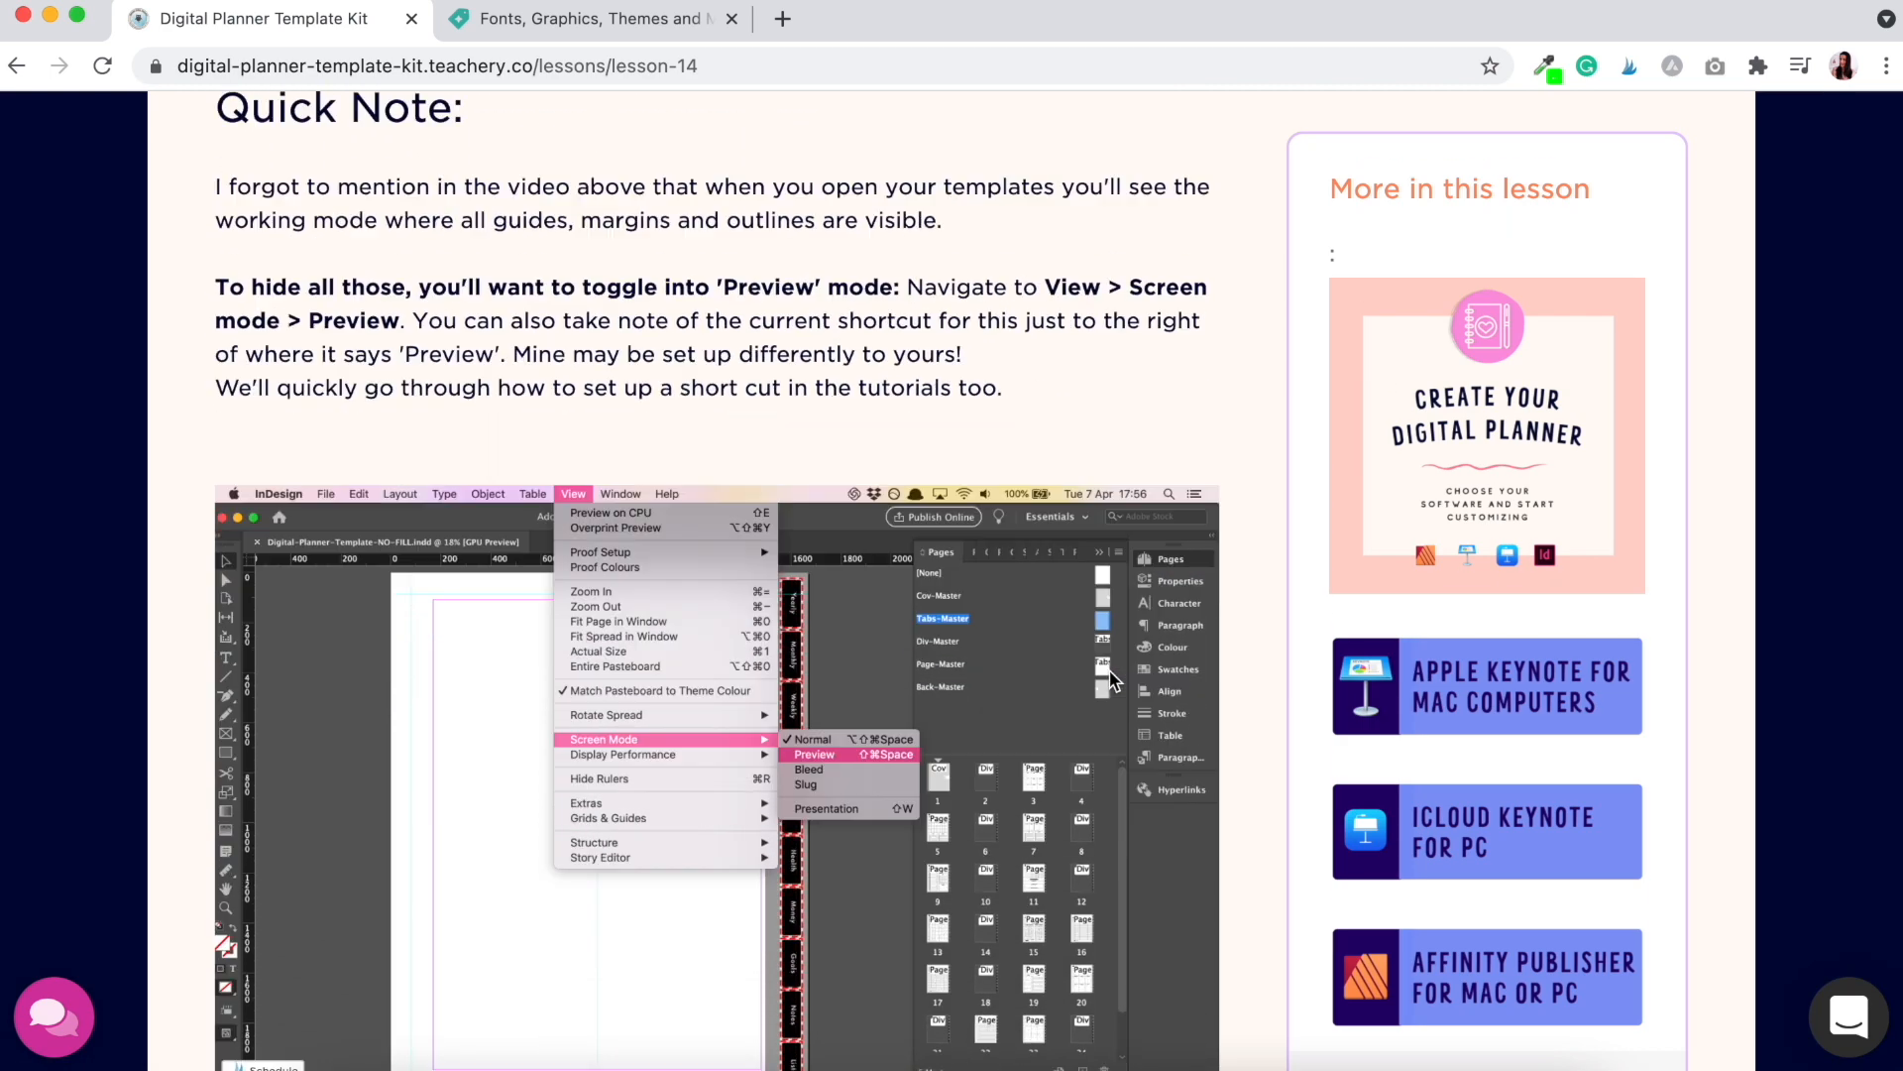
scroll(1112, 680, "down", 15)
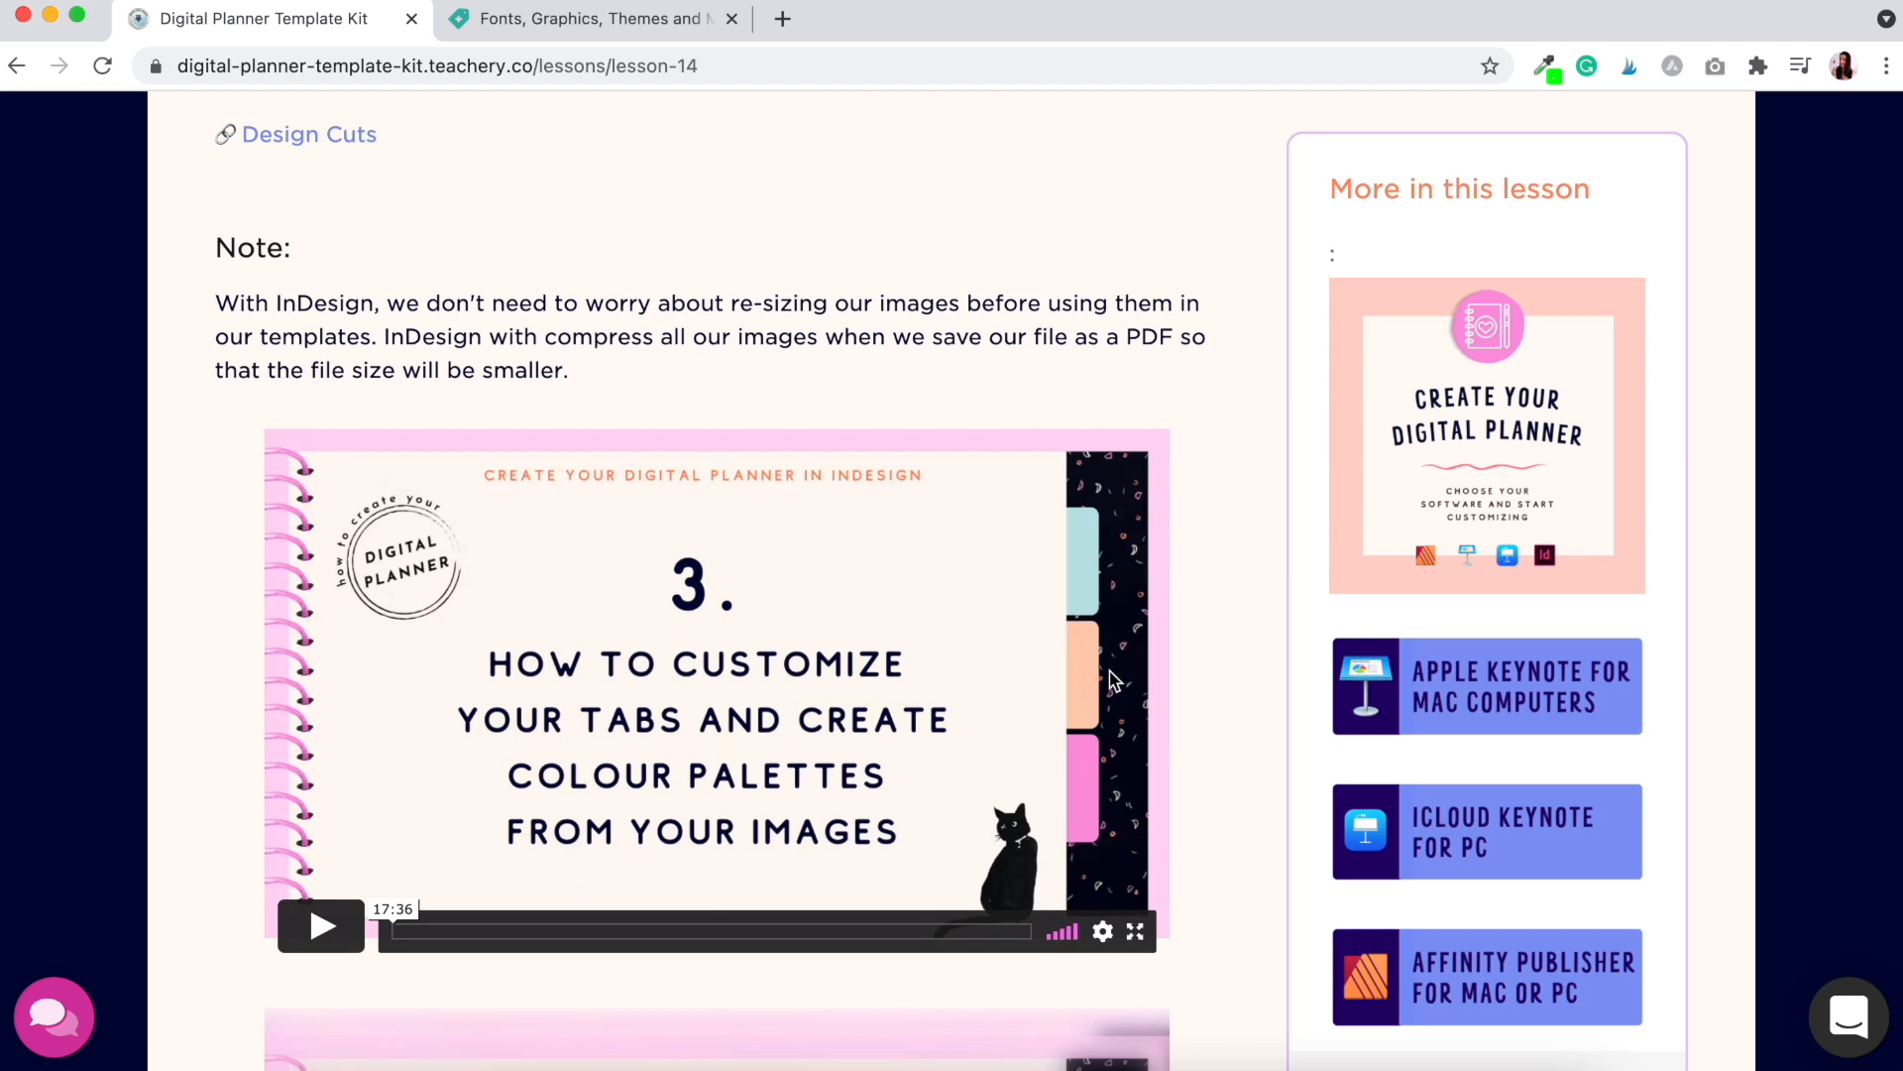
scroll(1112, 680, "down", 15)
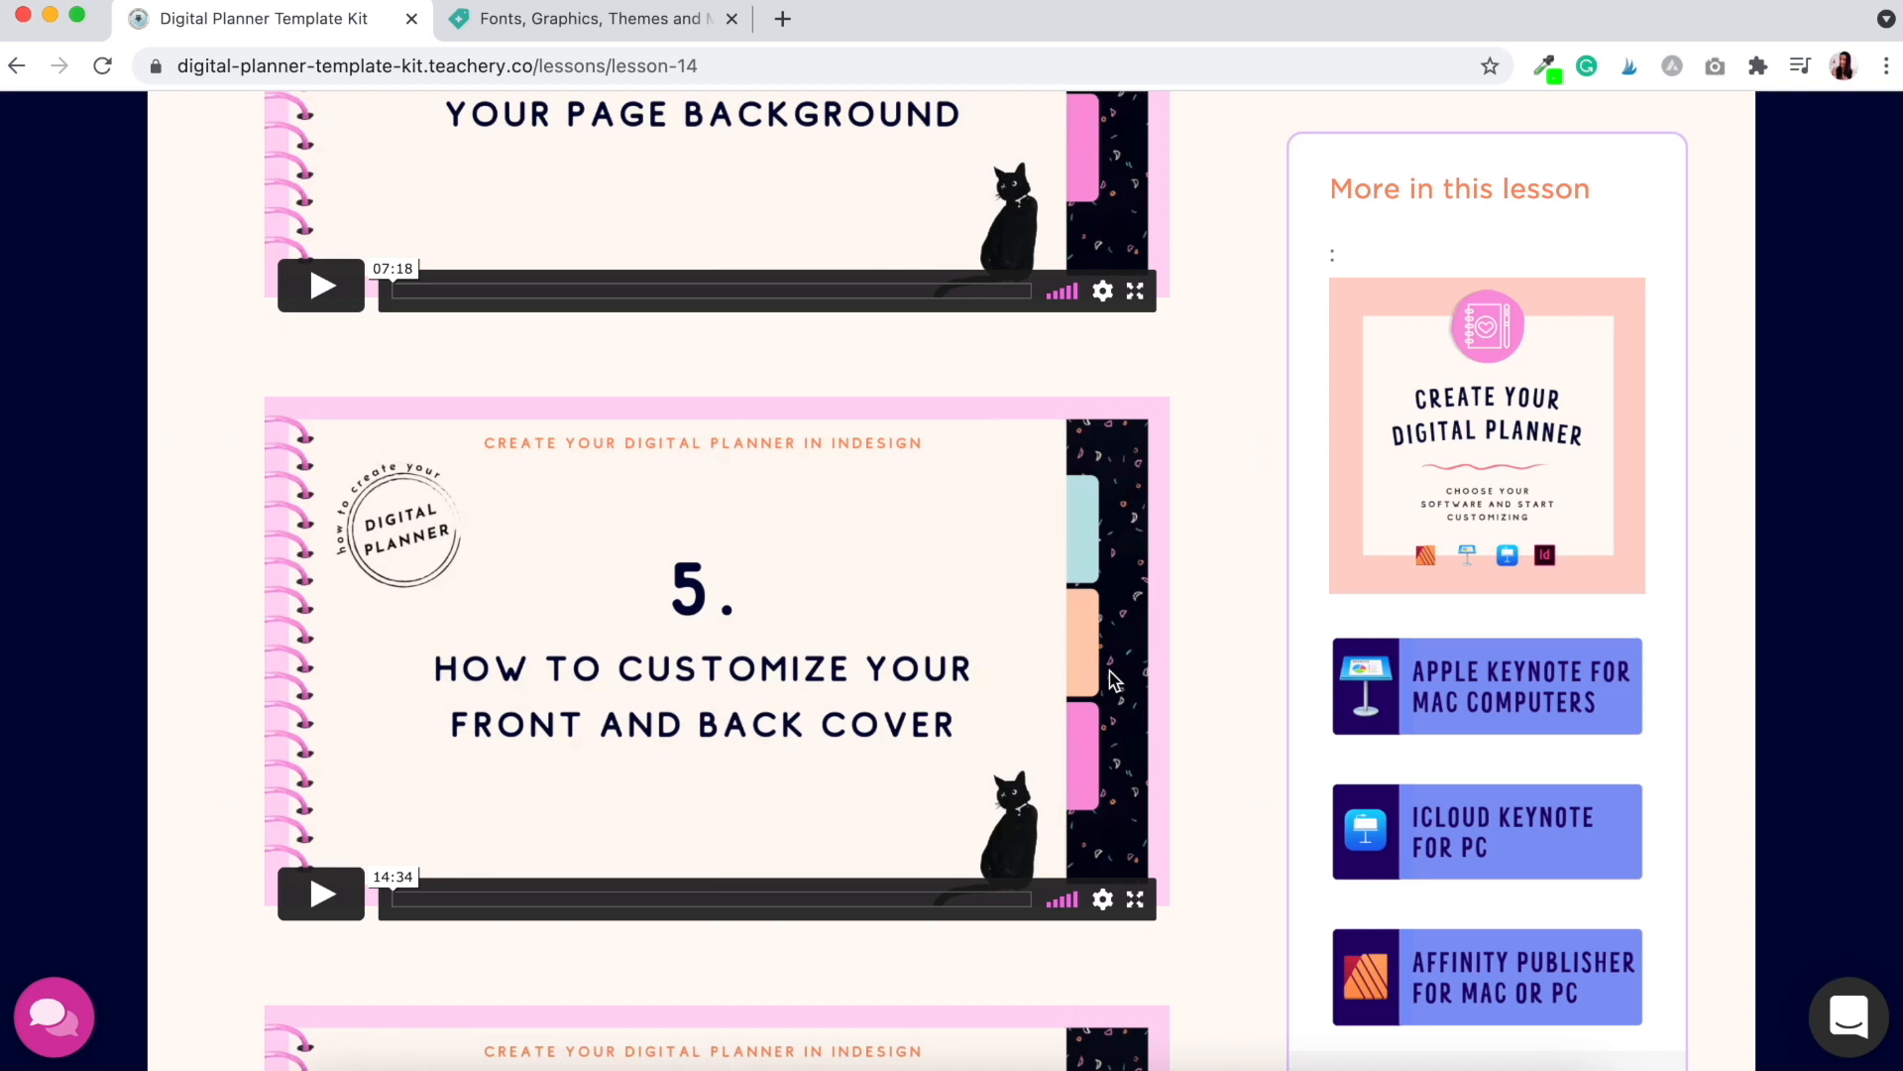
scroll(1115, 680, "down", 15)
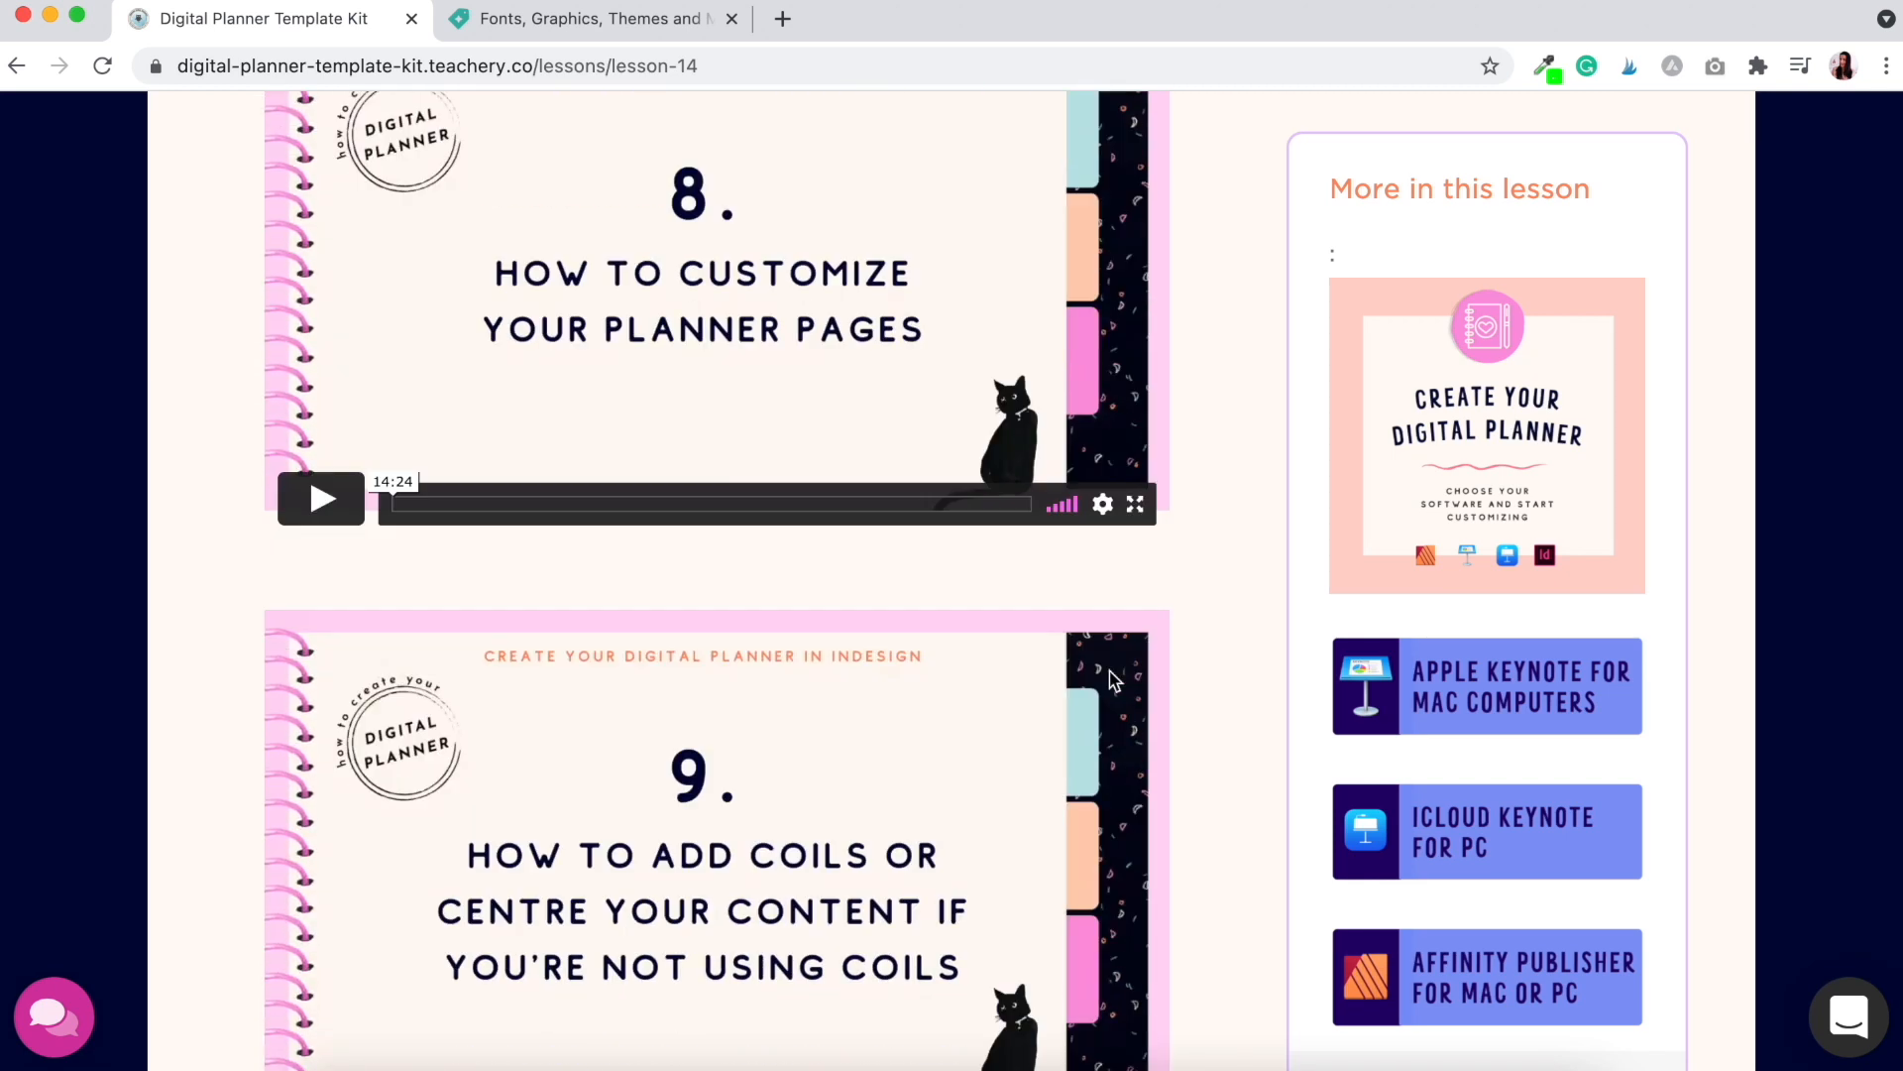
scroll(1113, 680, "down", 15)
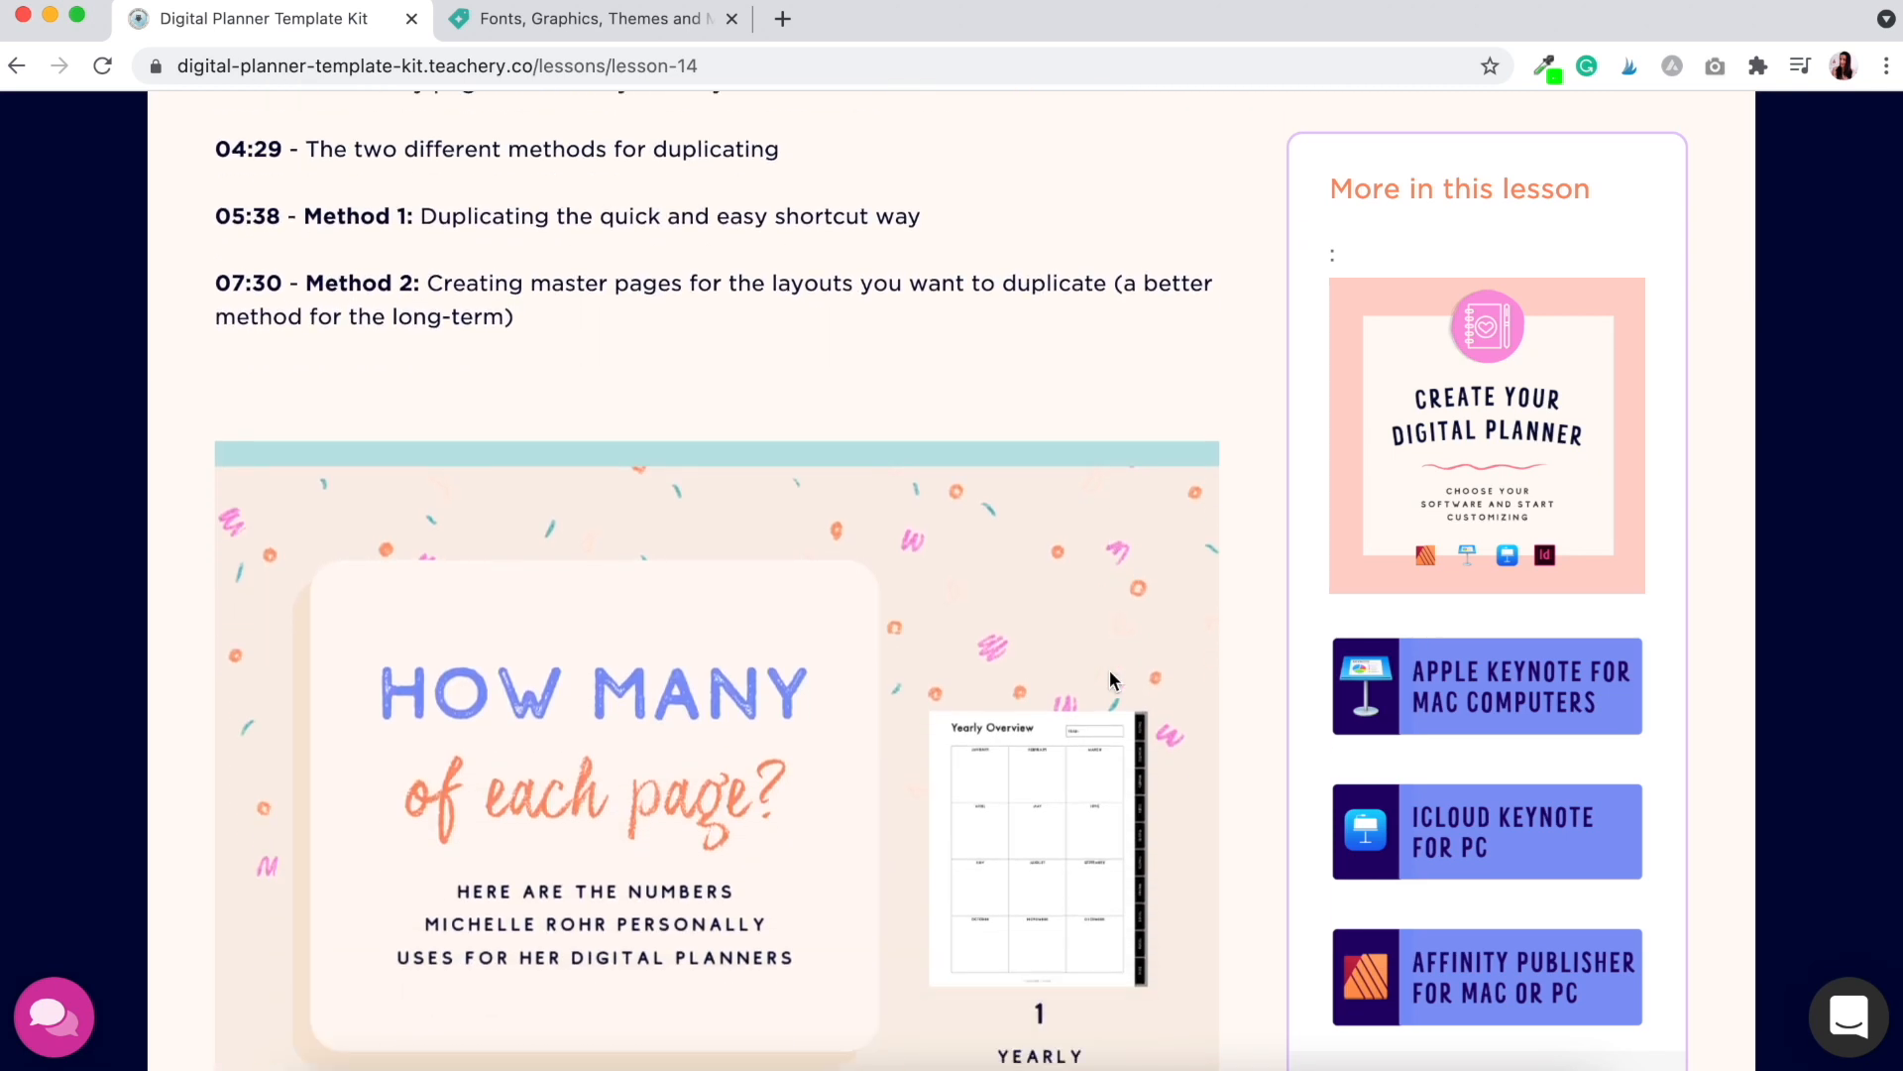
scroll(1109, 679, "down", 15)
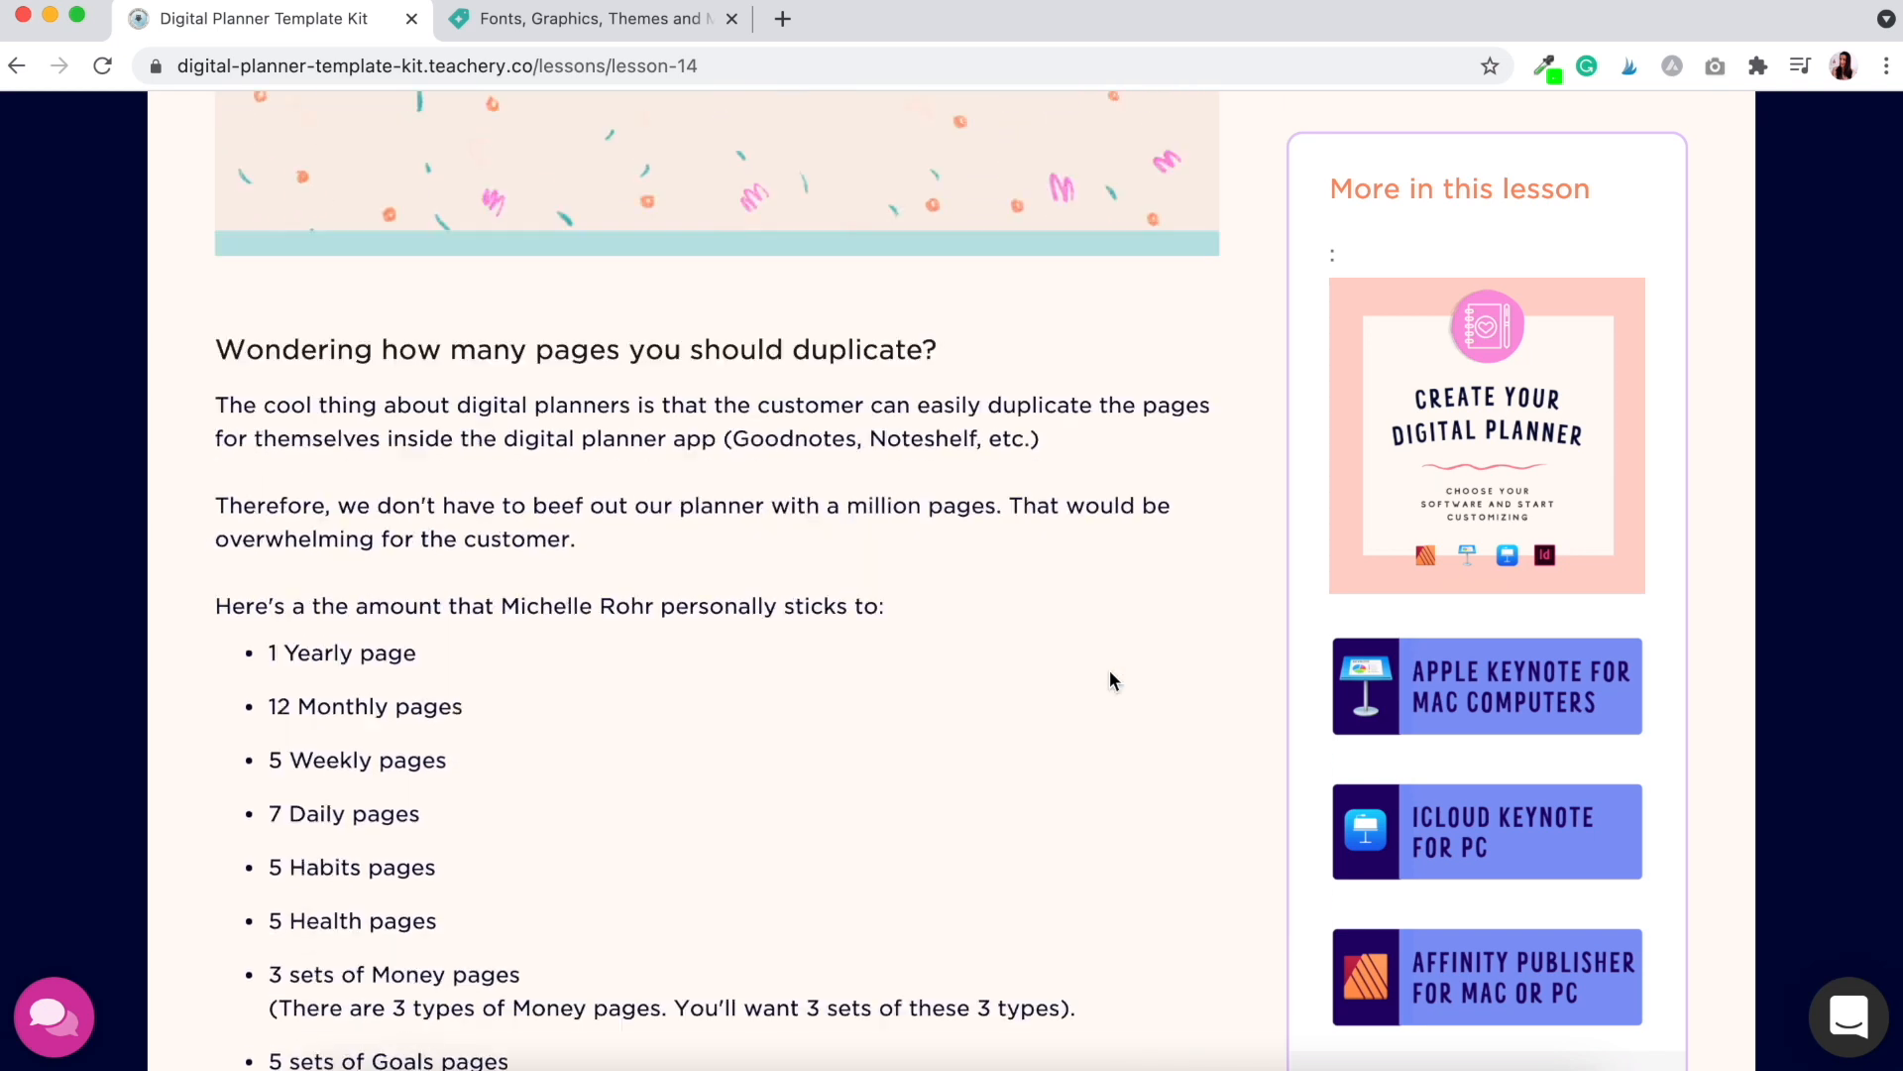
scroll(1110, 680, "down", 15)
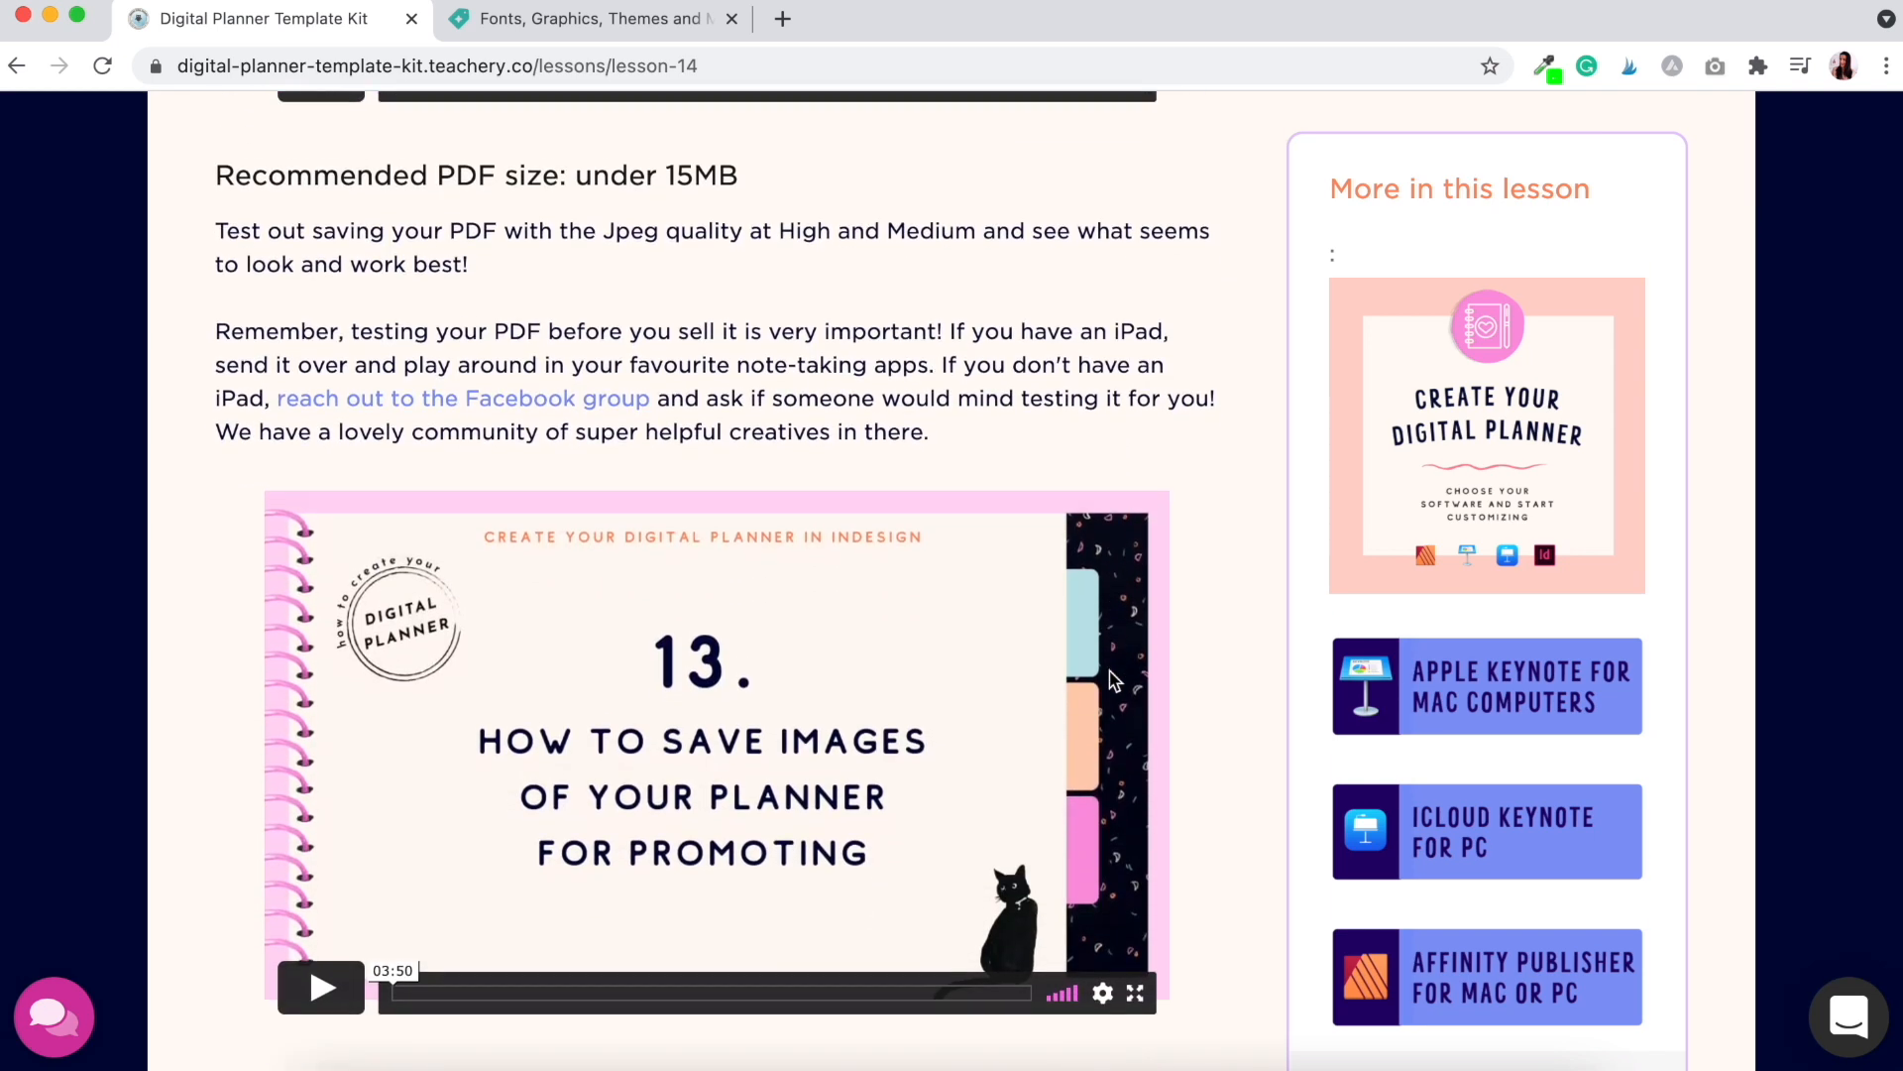
scroll(1109, 672, "down", 15)
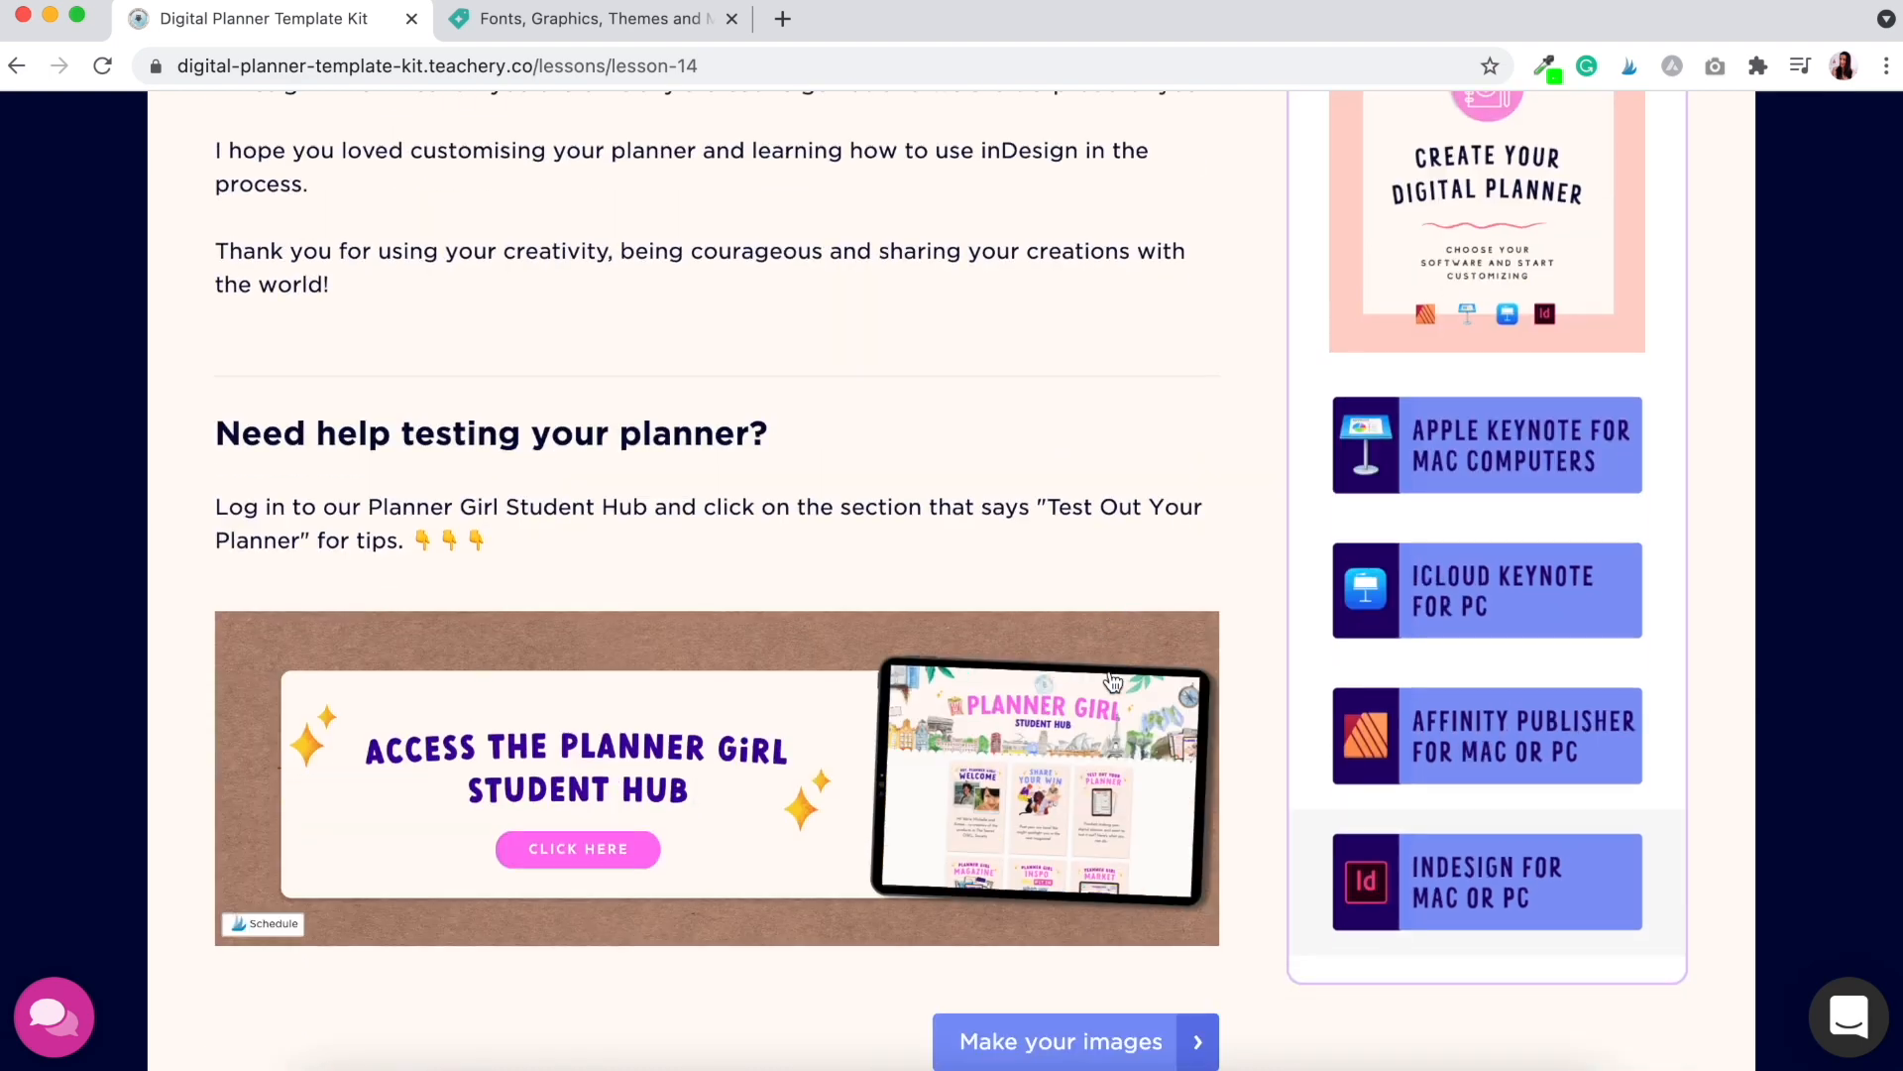
scroll(1112, 680, "down", 3)
scroll(1112, 680, "up", 20)
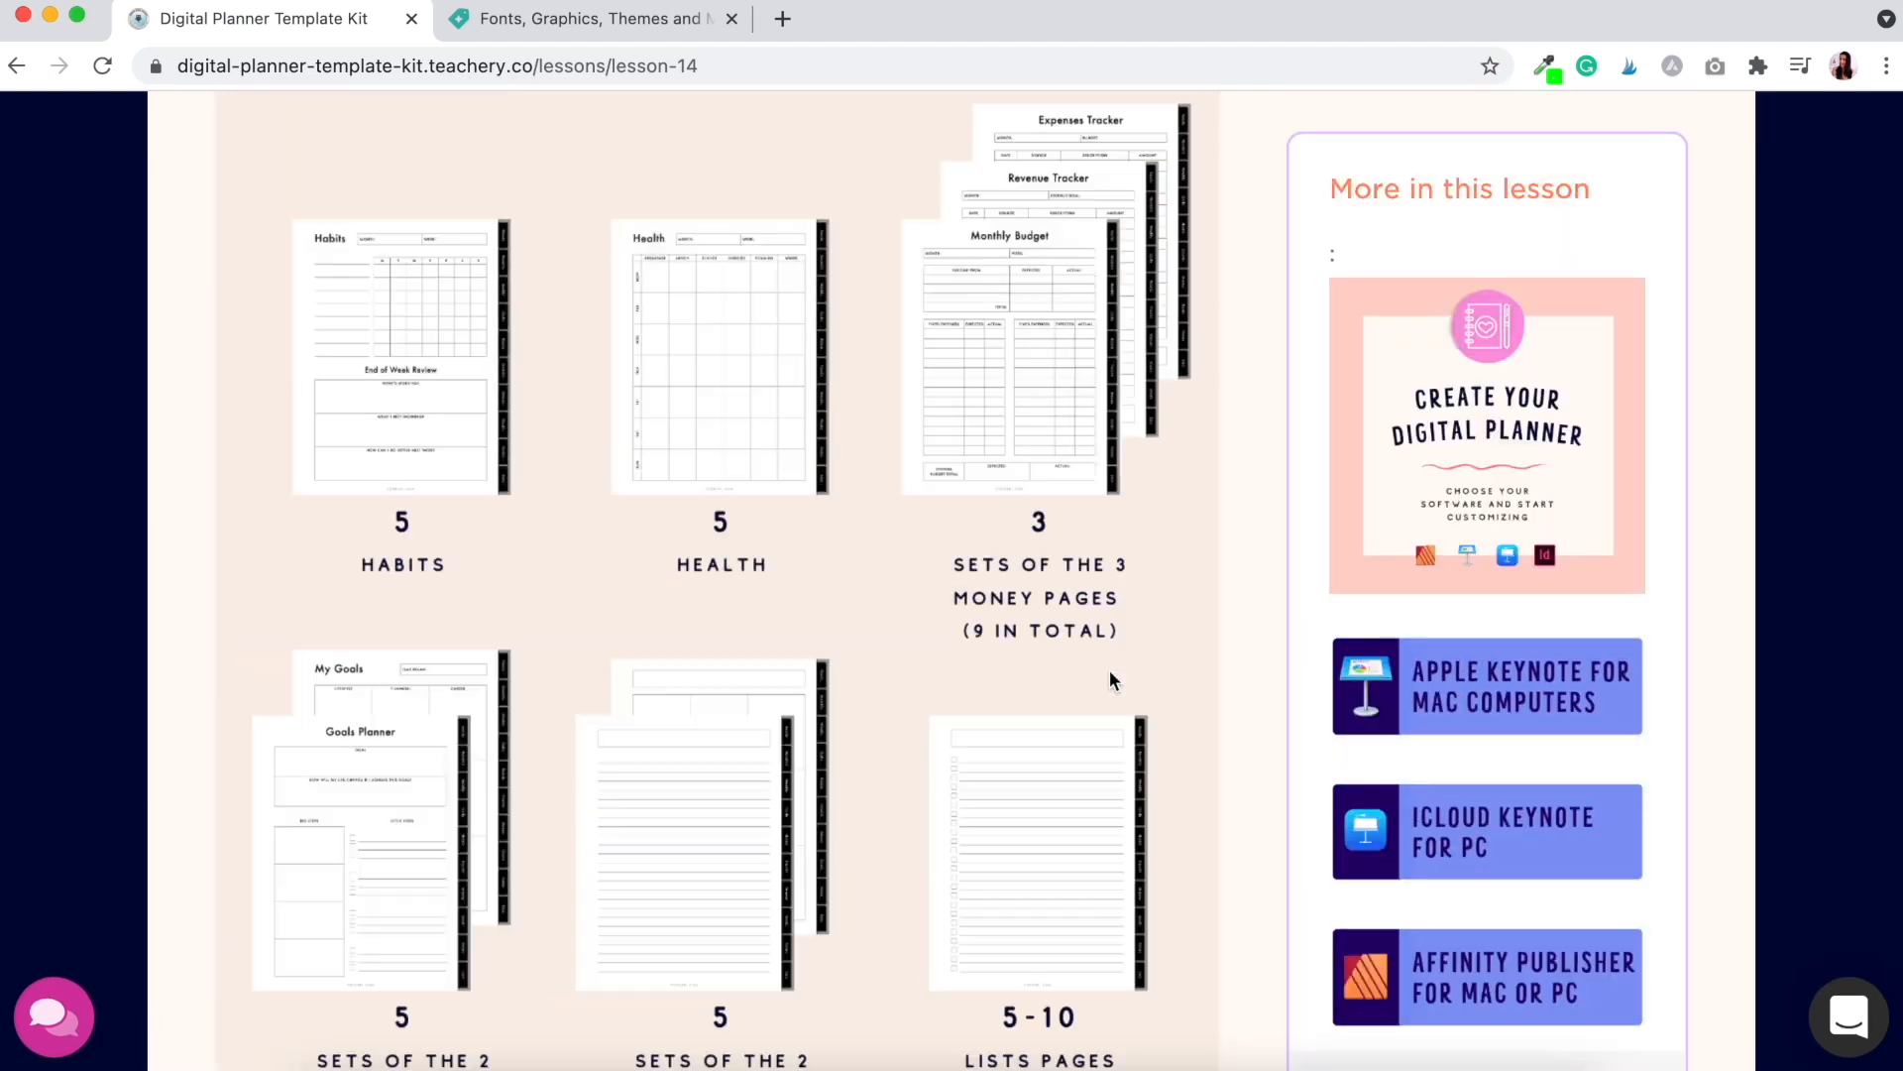
scroll(1112, 680, "up", 20)
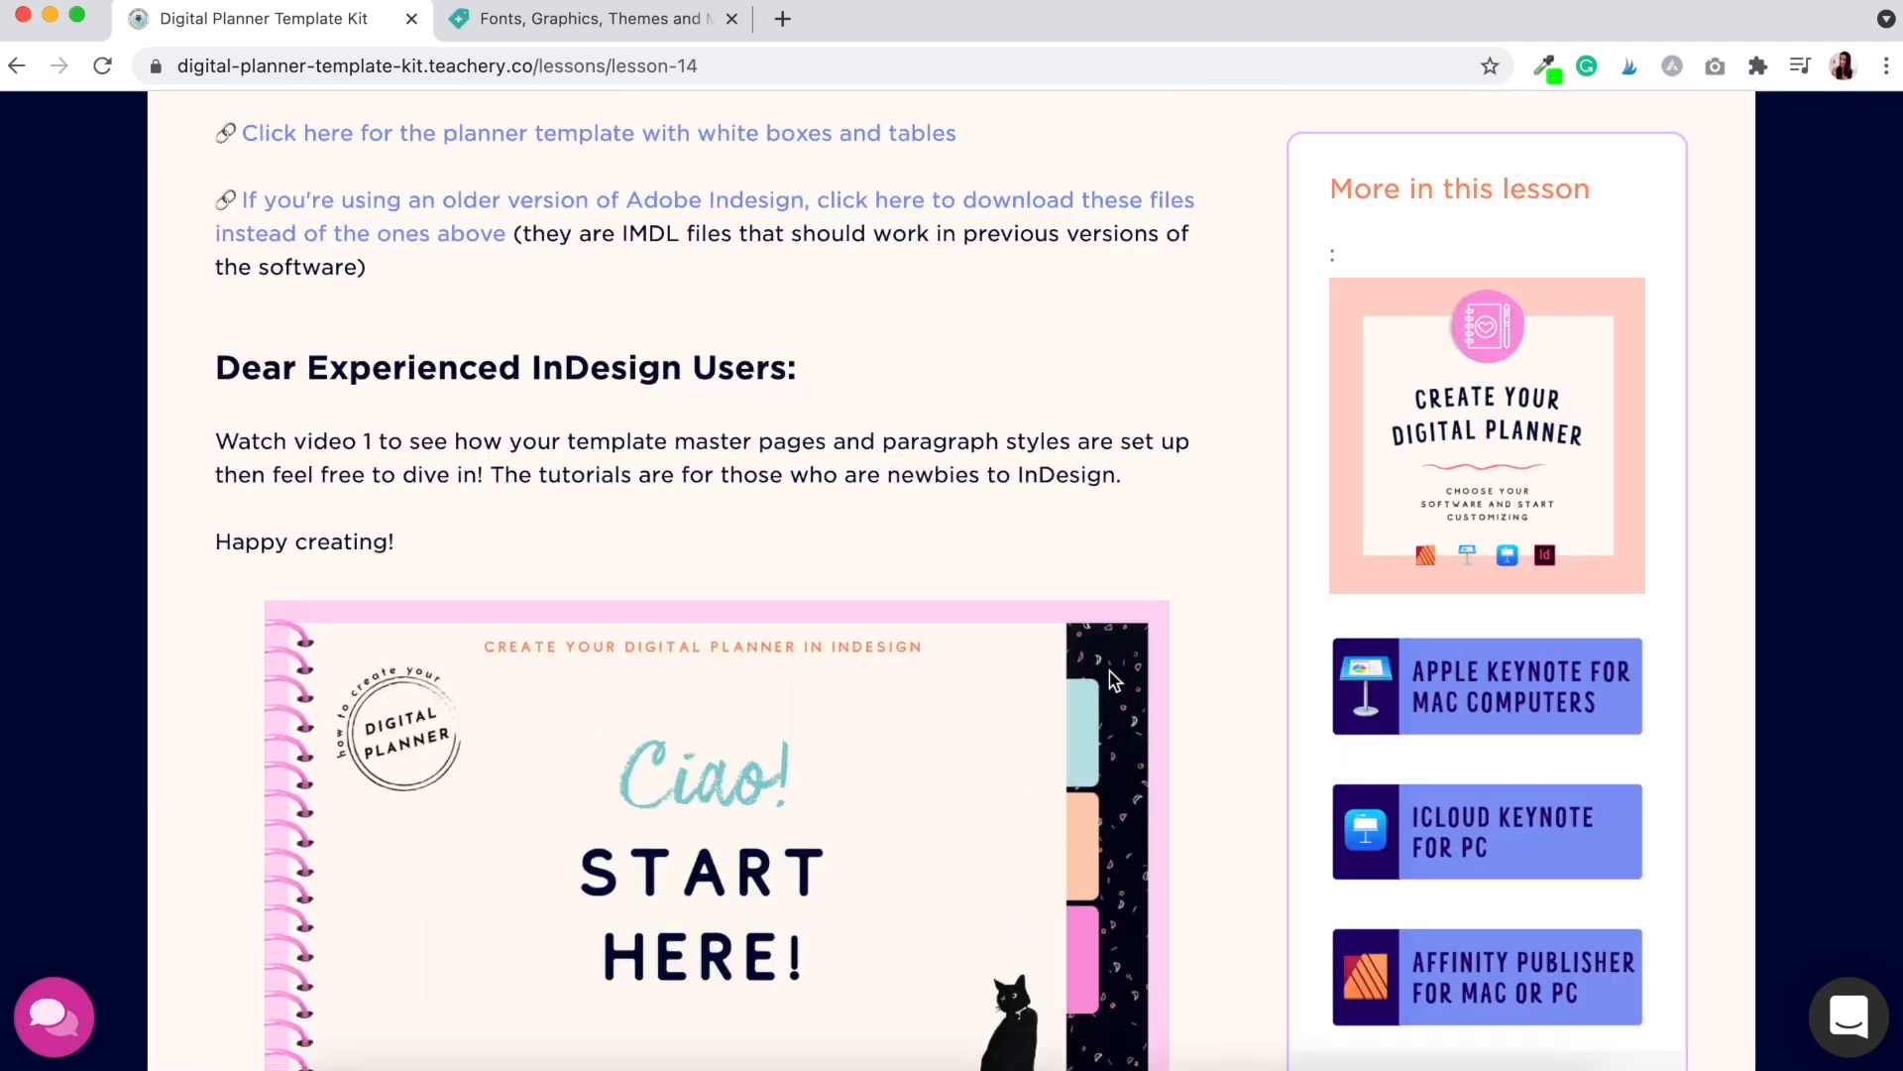
scroll(1112, 680, "up", 10)
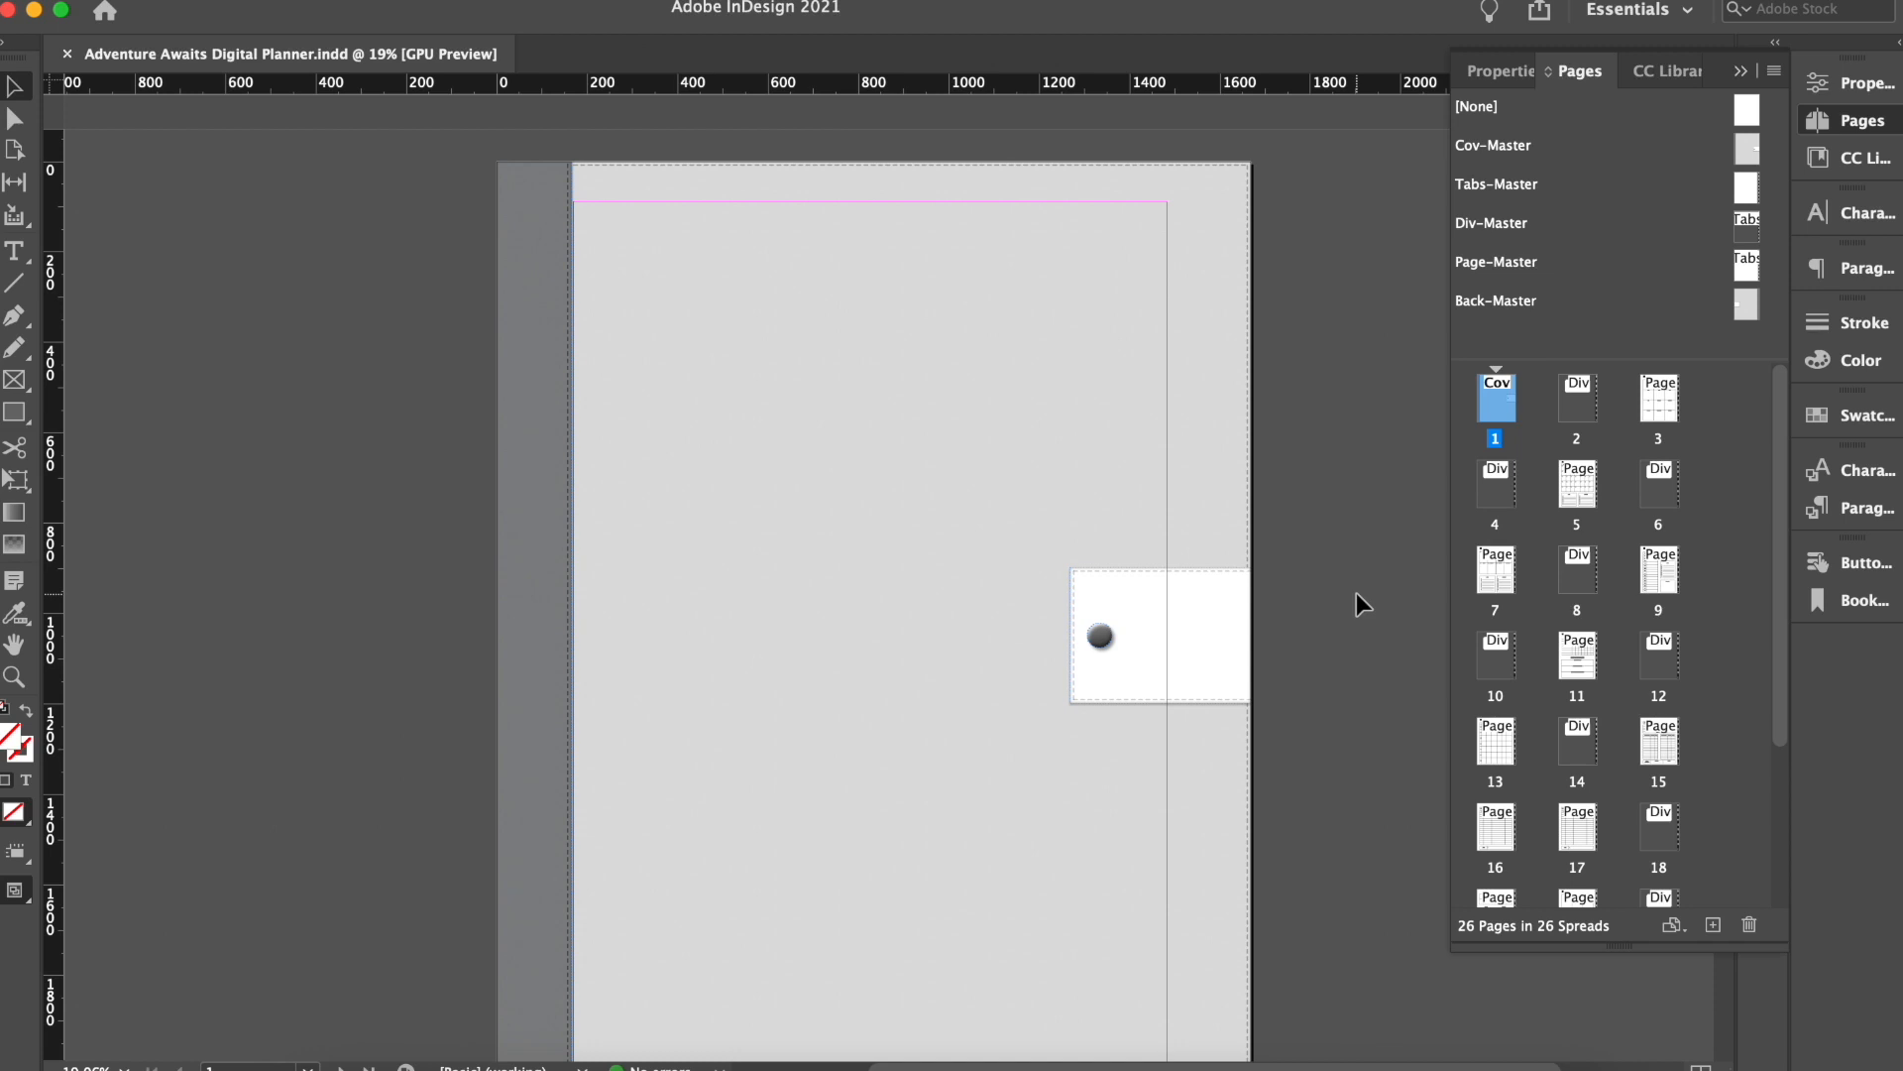
Step: In InDesign, examine the Adventure Awaits Digital Planner pages from the cover through the Yearly, Monthly, Weekly and Daily sections
scroll(1388, 579, "down", 10)
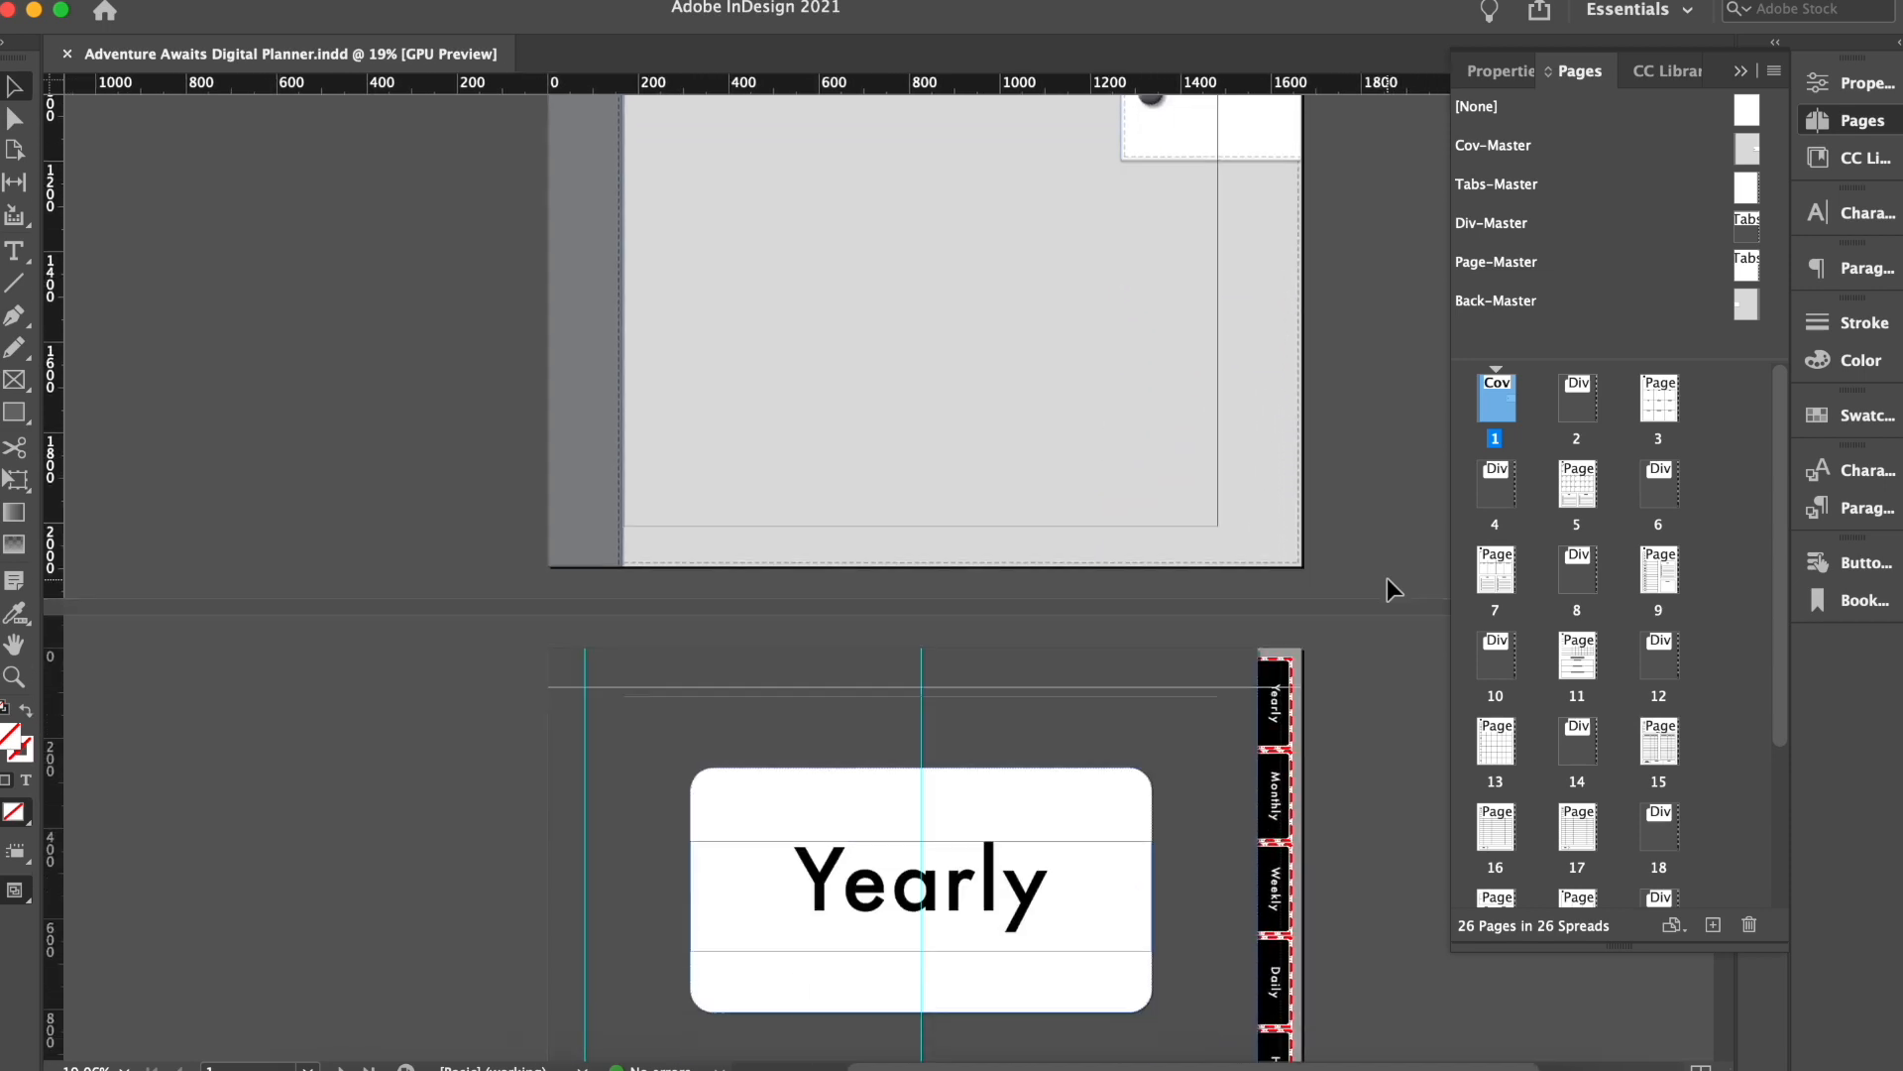
scroll(1388, 579, "down", 5)
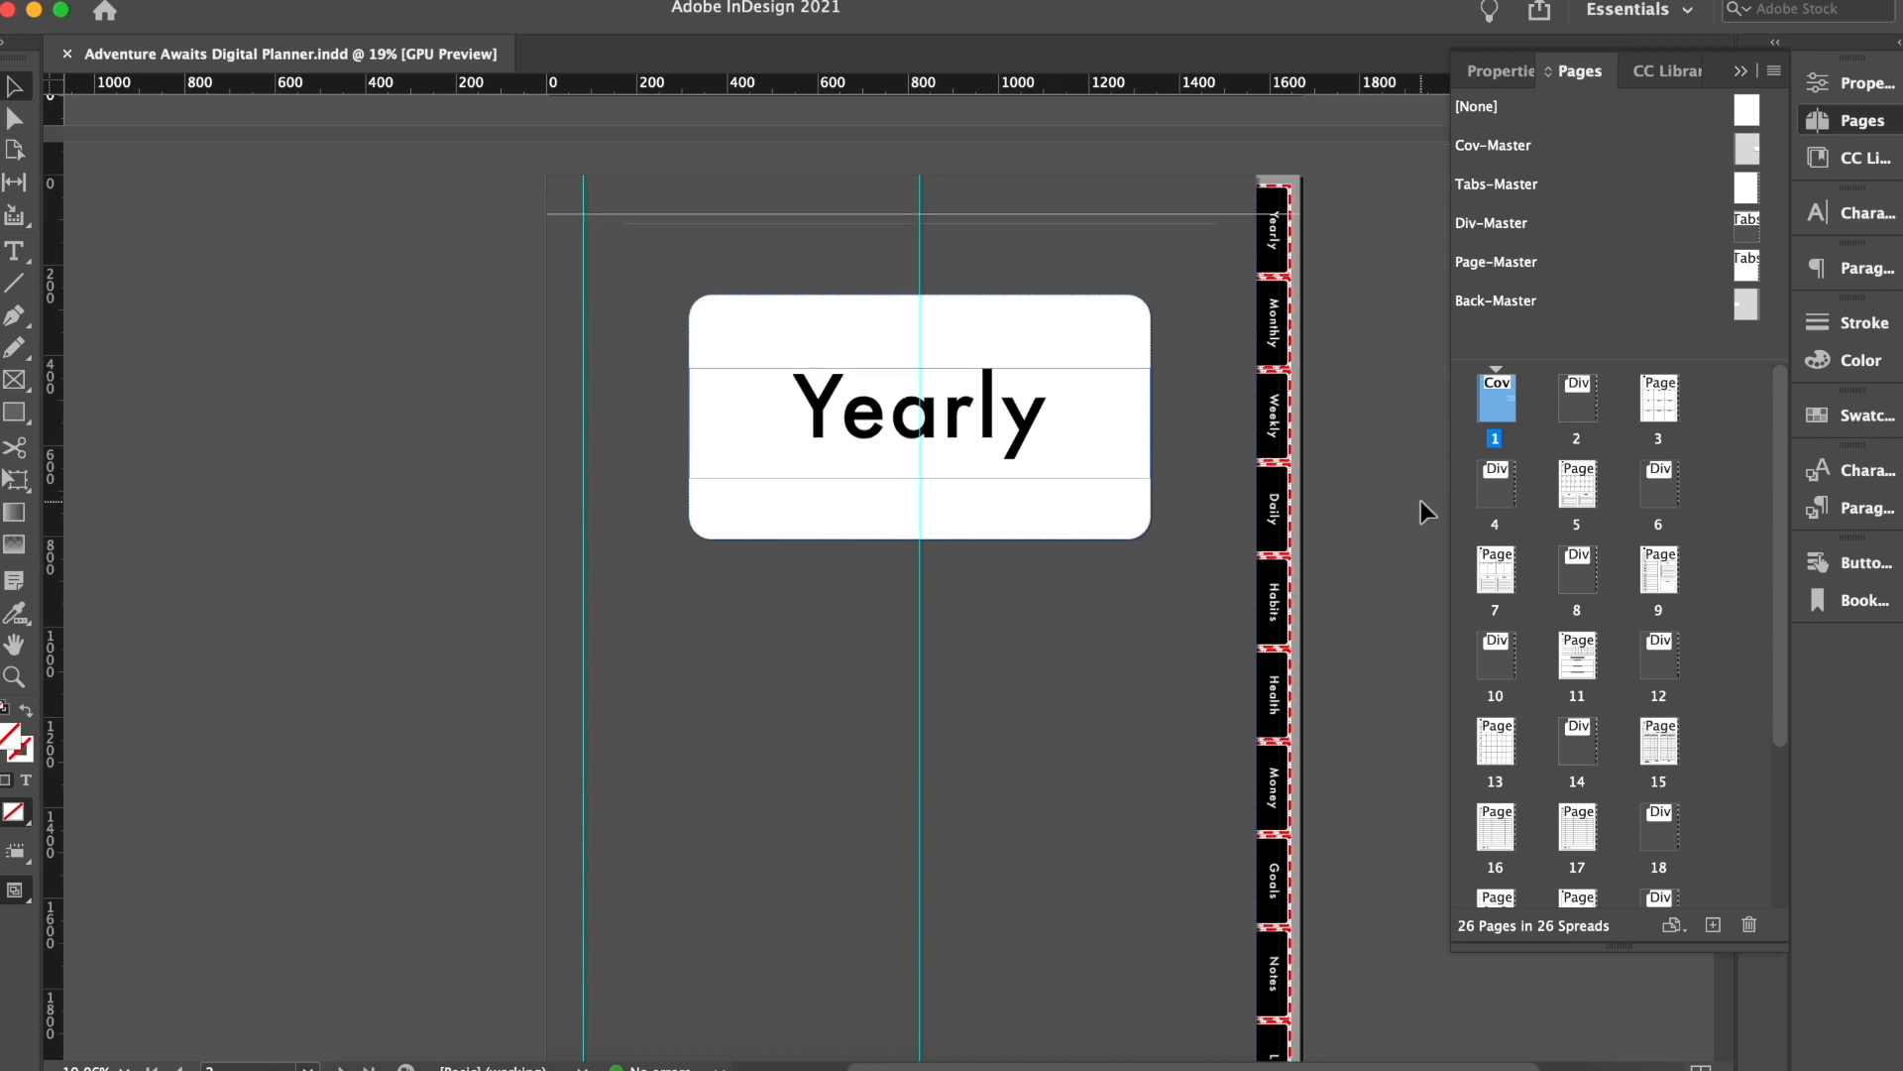
scroll(1420, 502, "down", 1)
scroll(1420, 501, "down", 1)
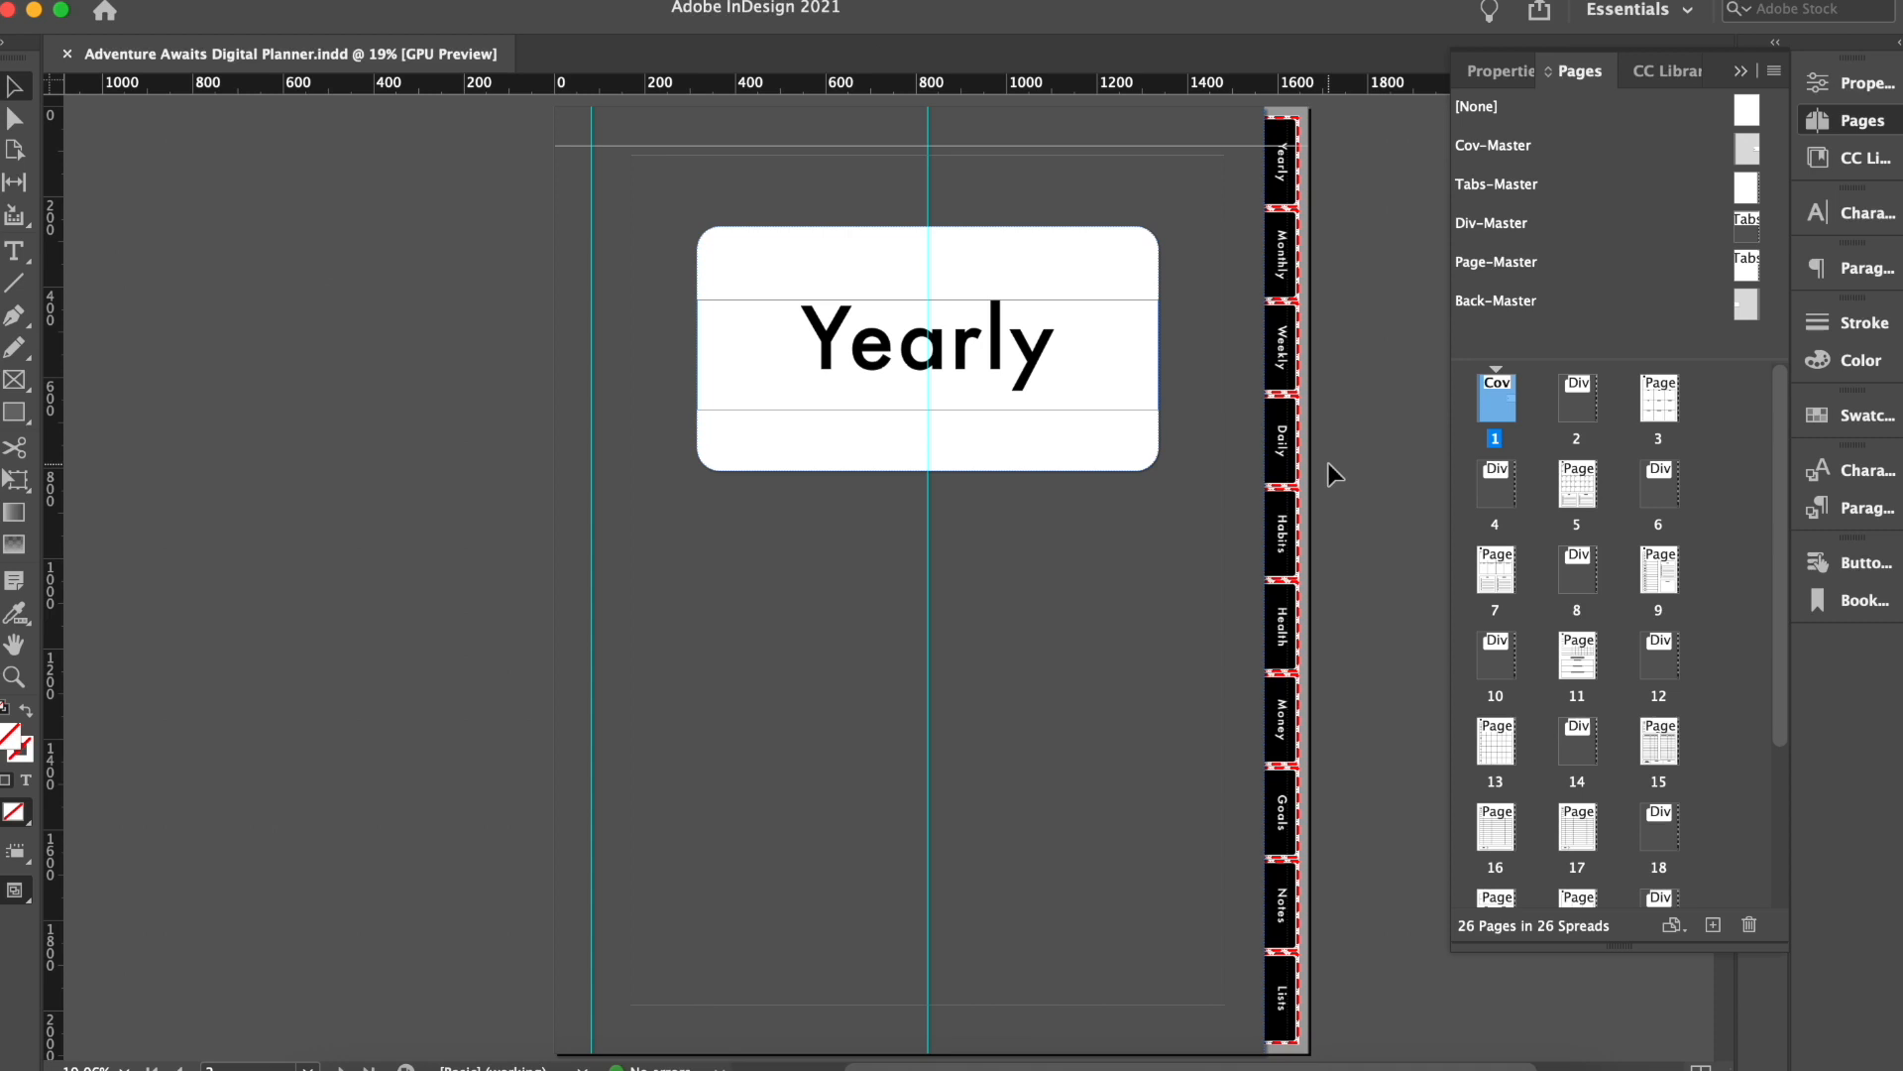
scroll(1328, 462, "down", 10)
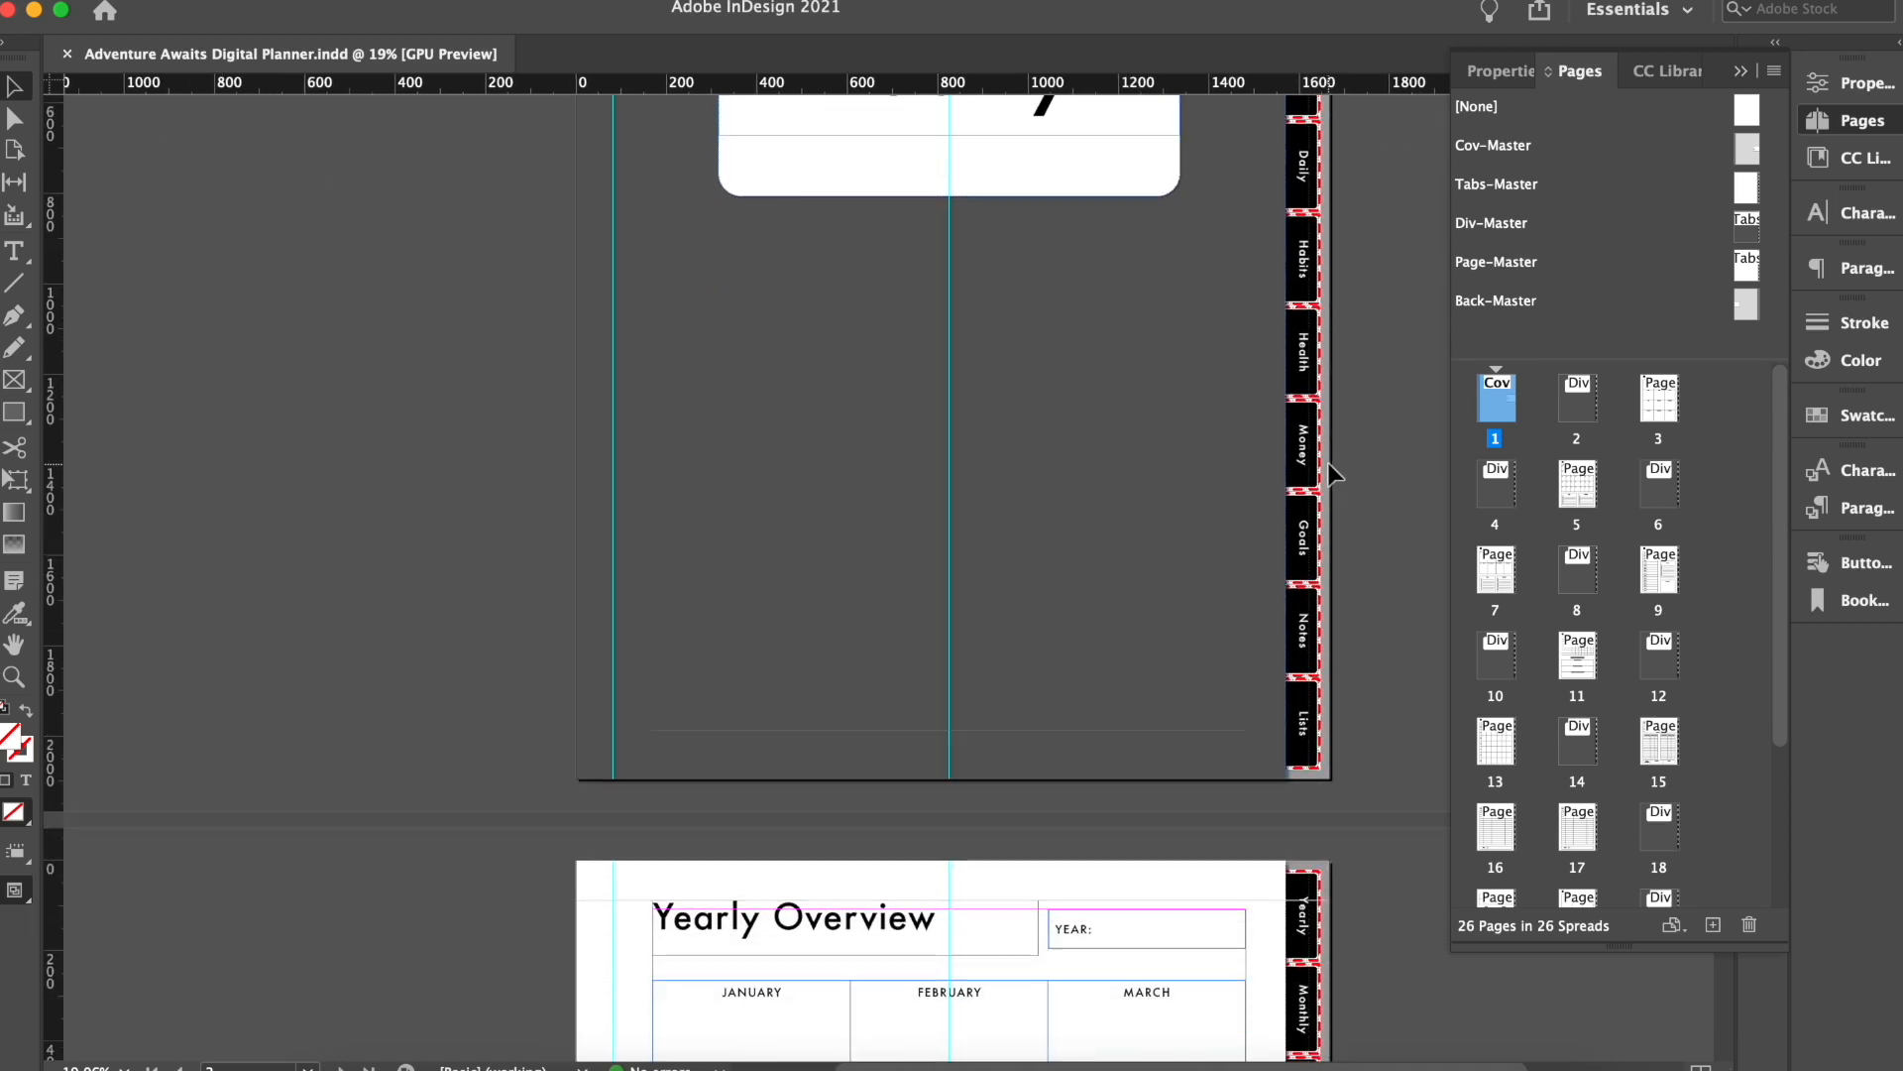
scroll(1328, 462, "down", 15)
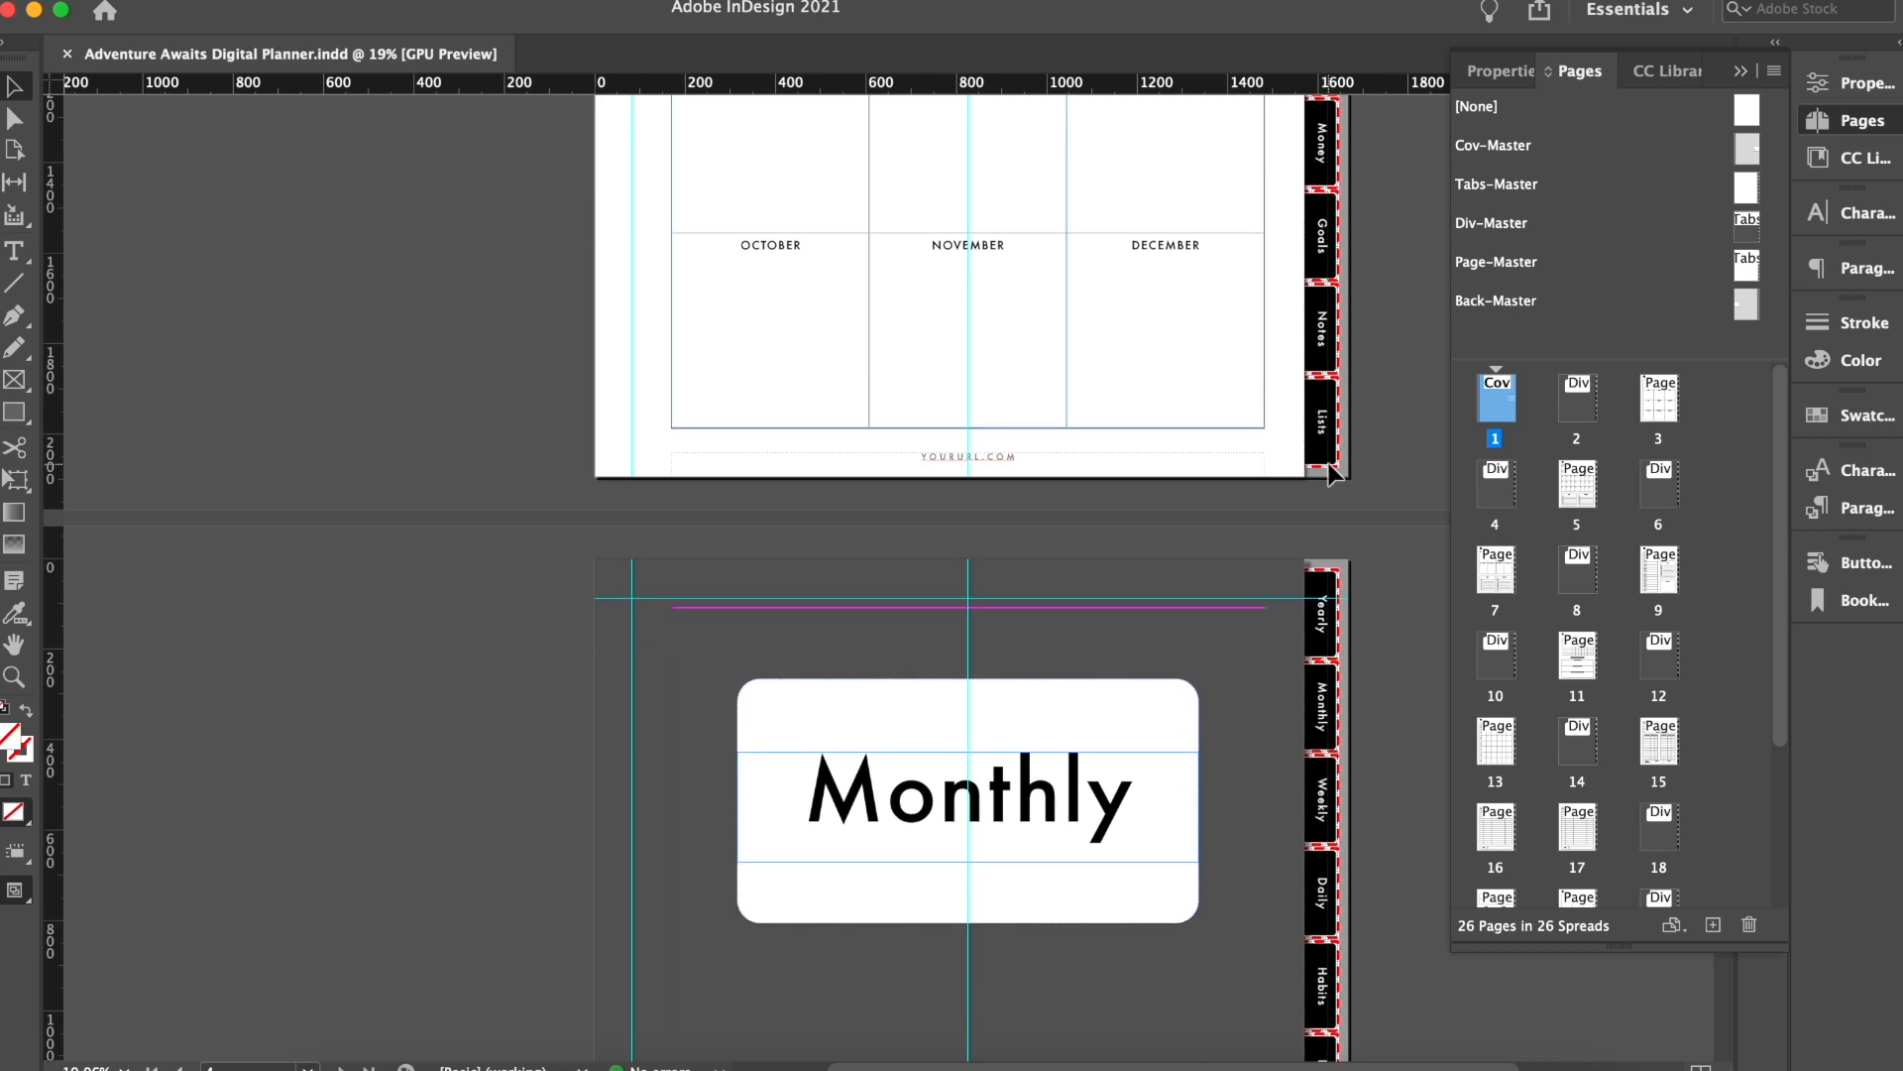
scroll(1330, 472, "down", 15)
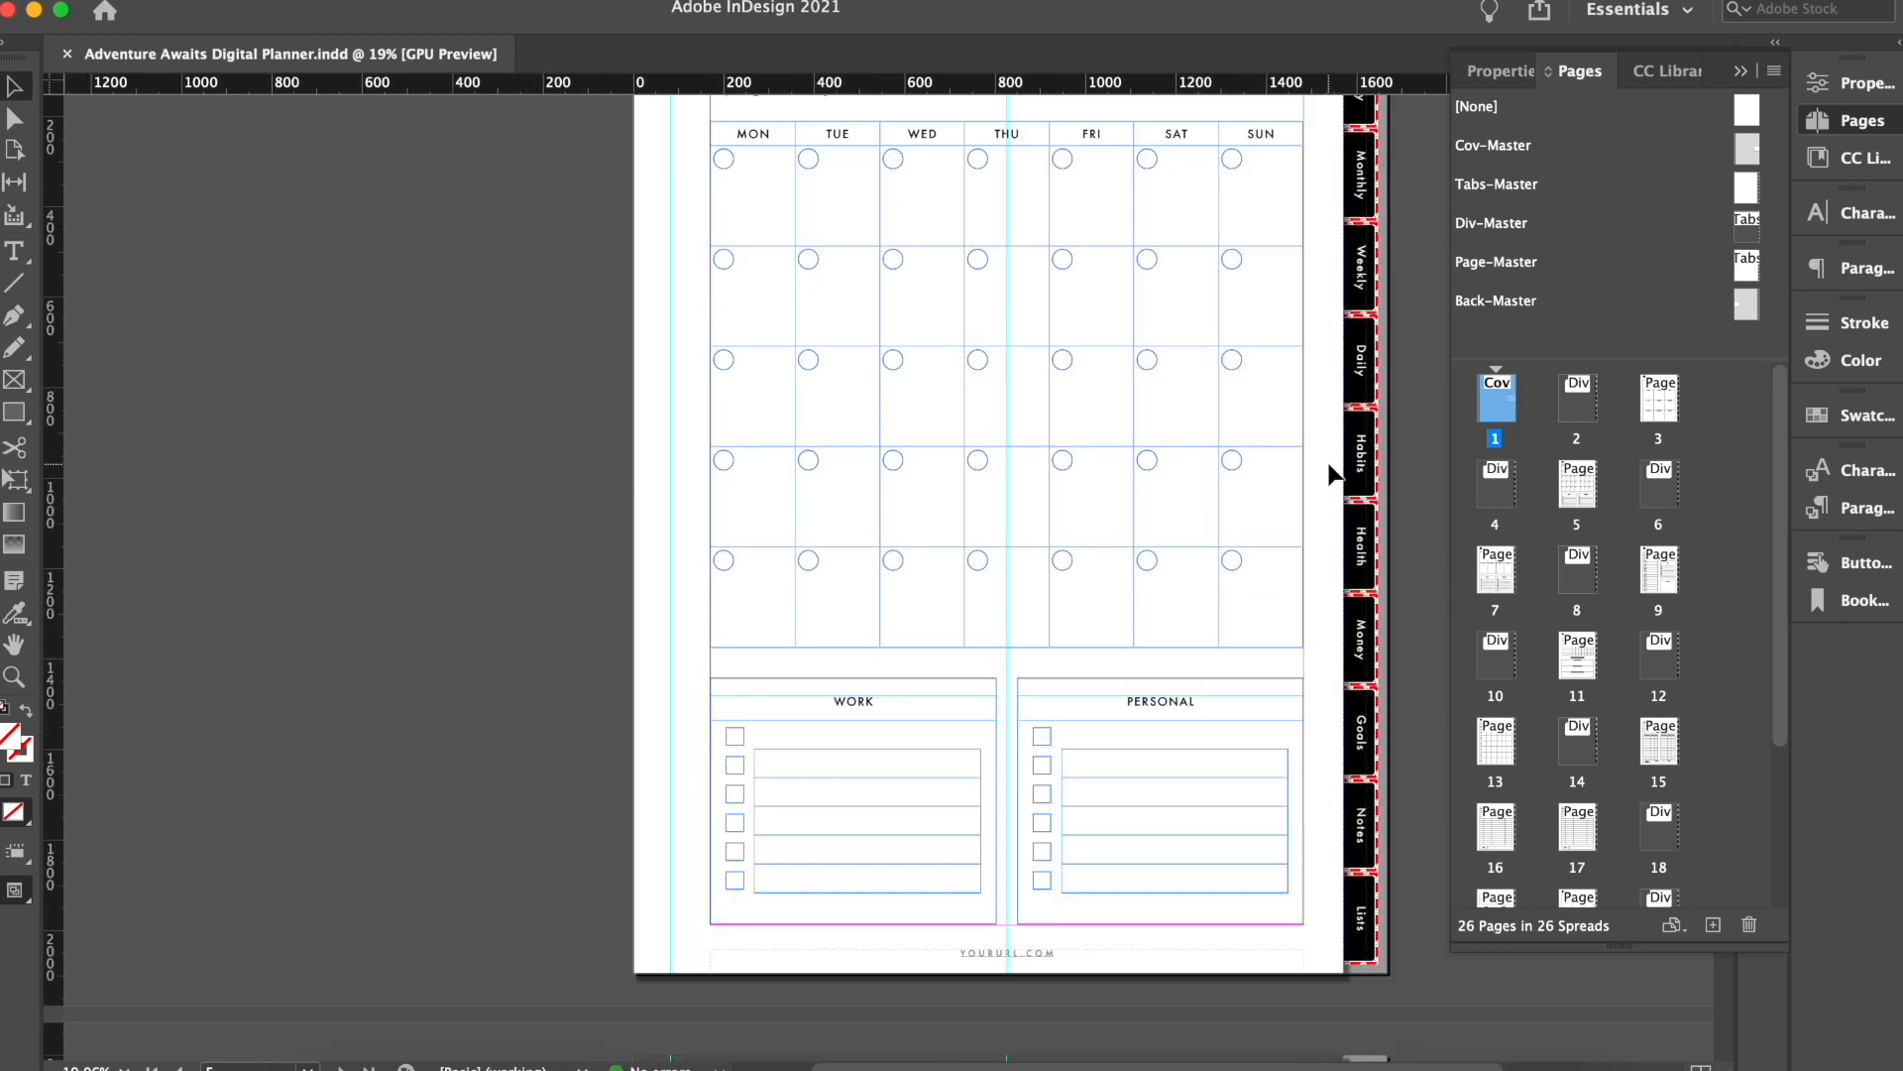
scroll(1329, 462, "down", 15)
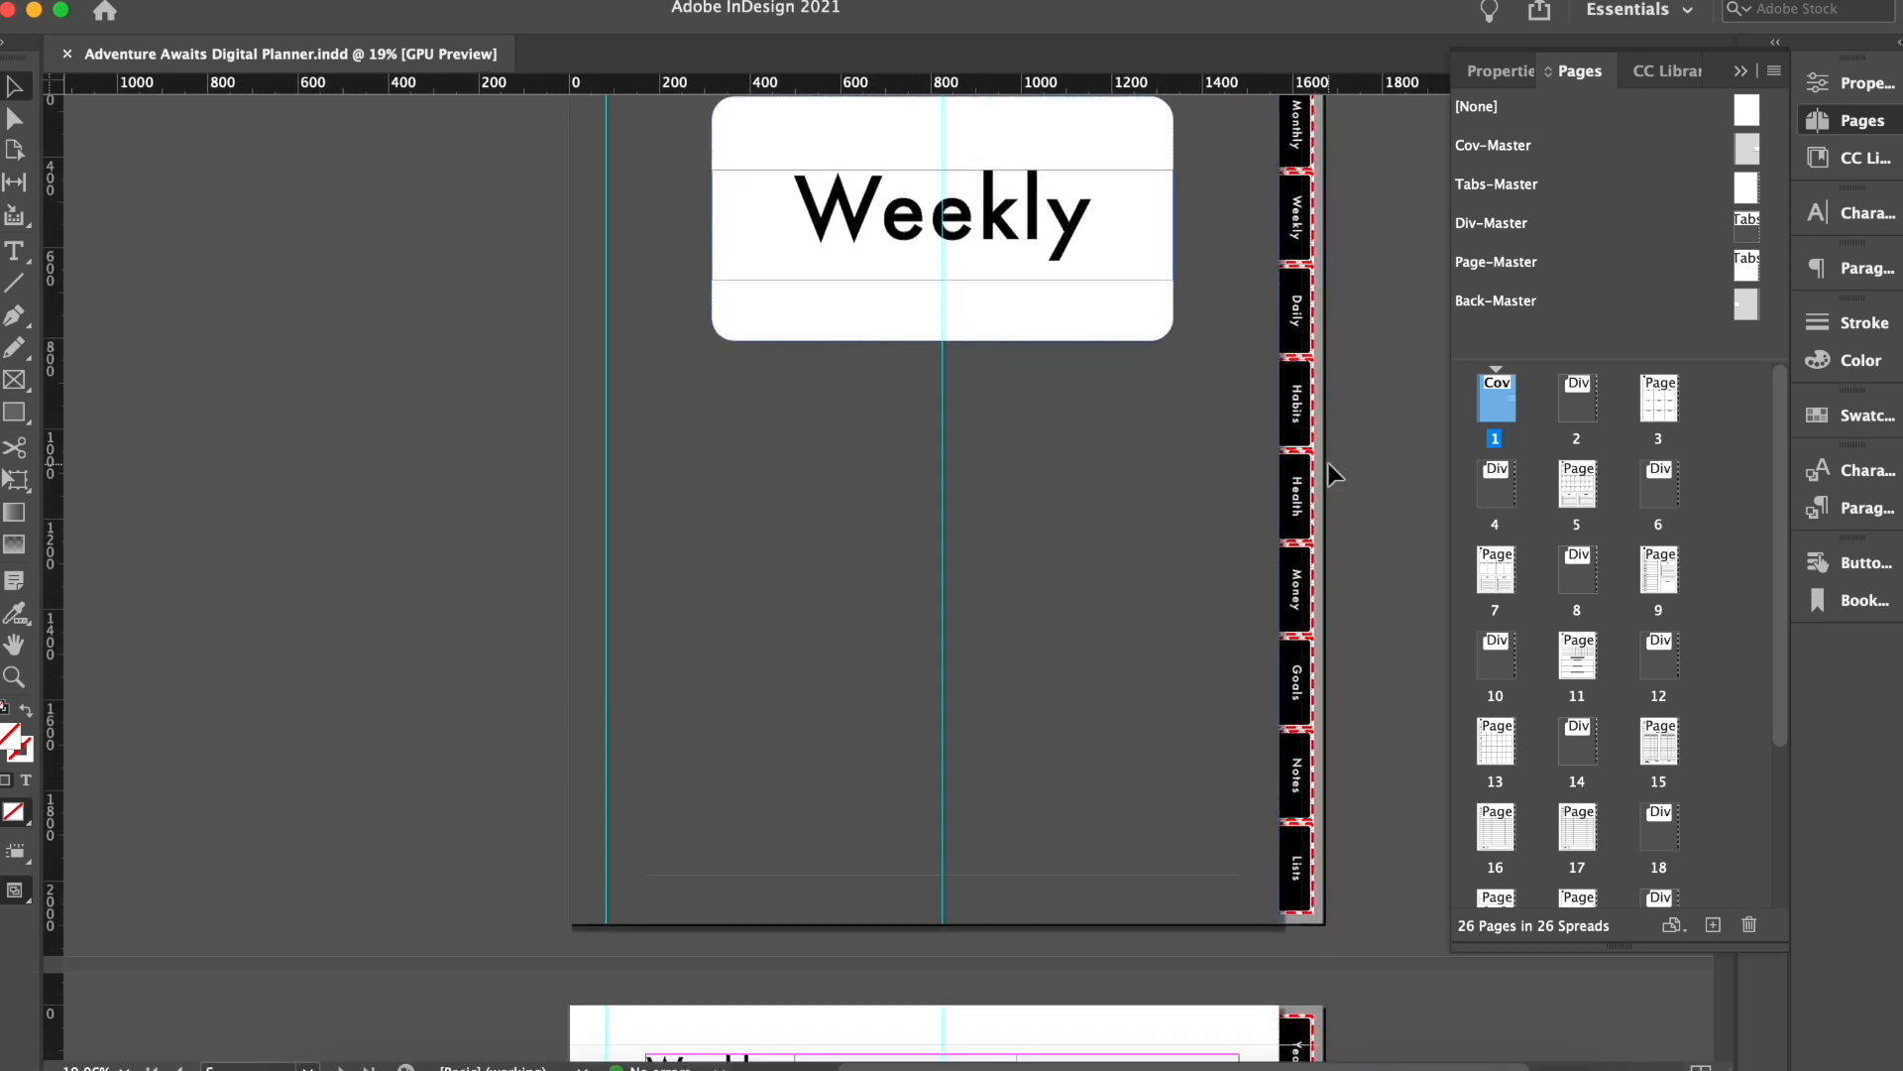
scroll(1329, 473, "down", 15)
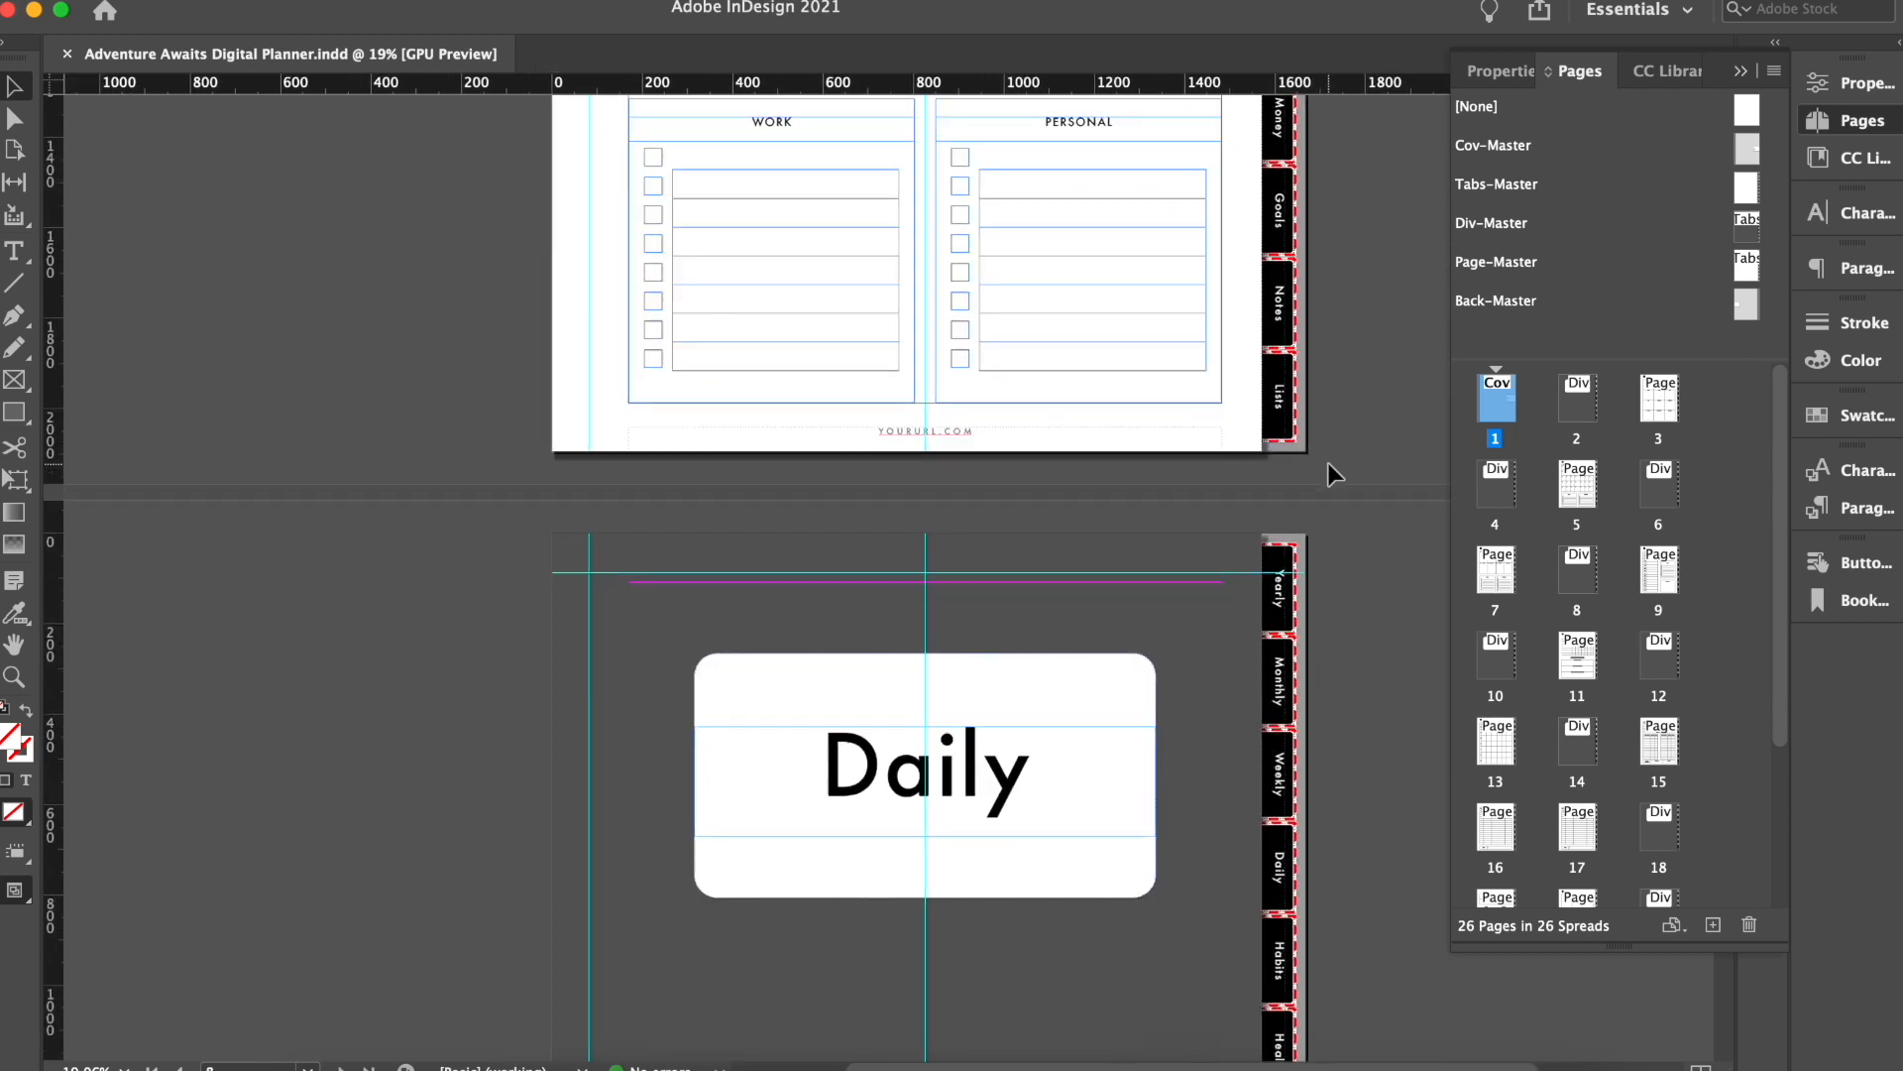
scroll(1329, 462, "down", 15)
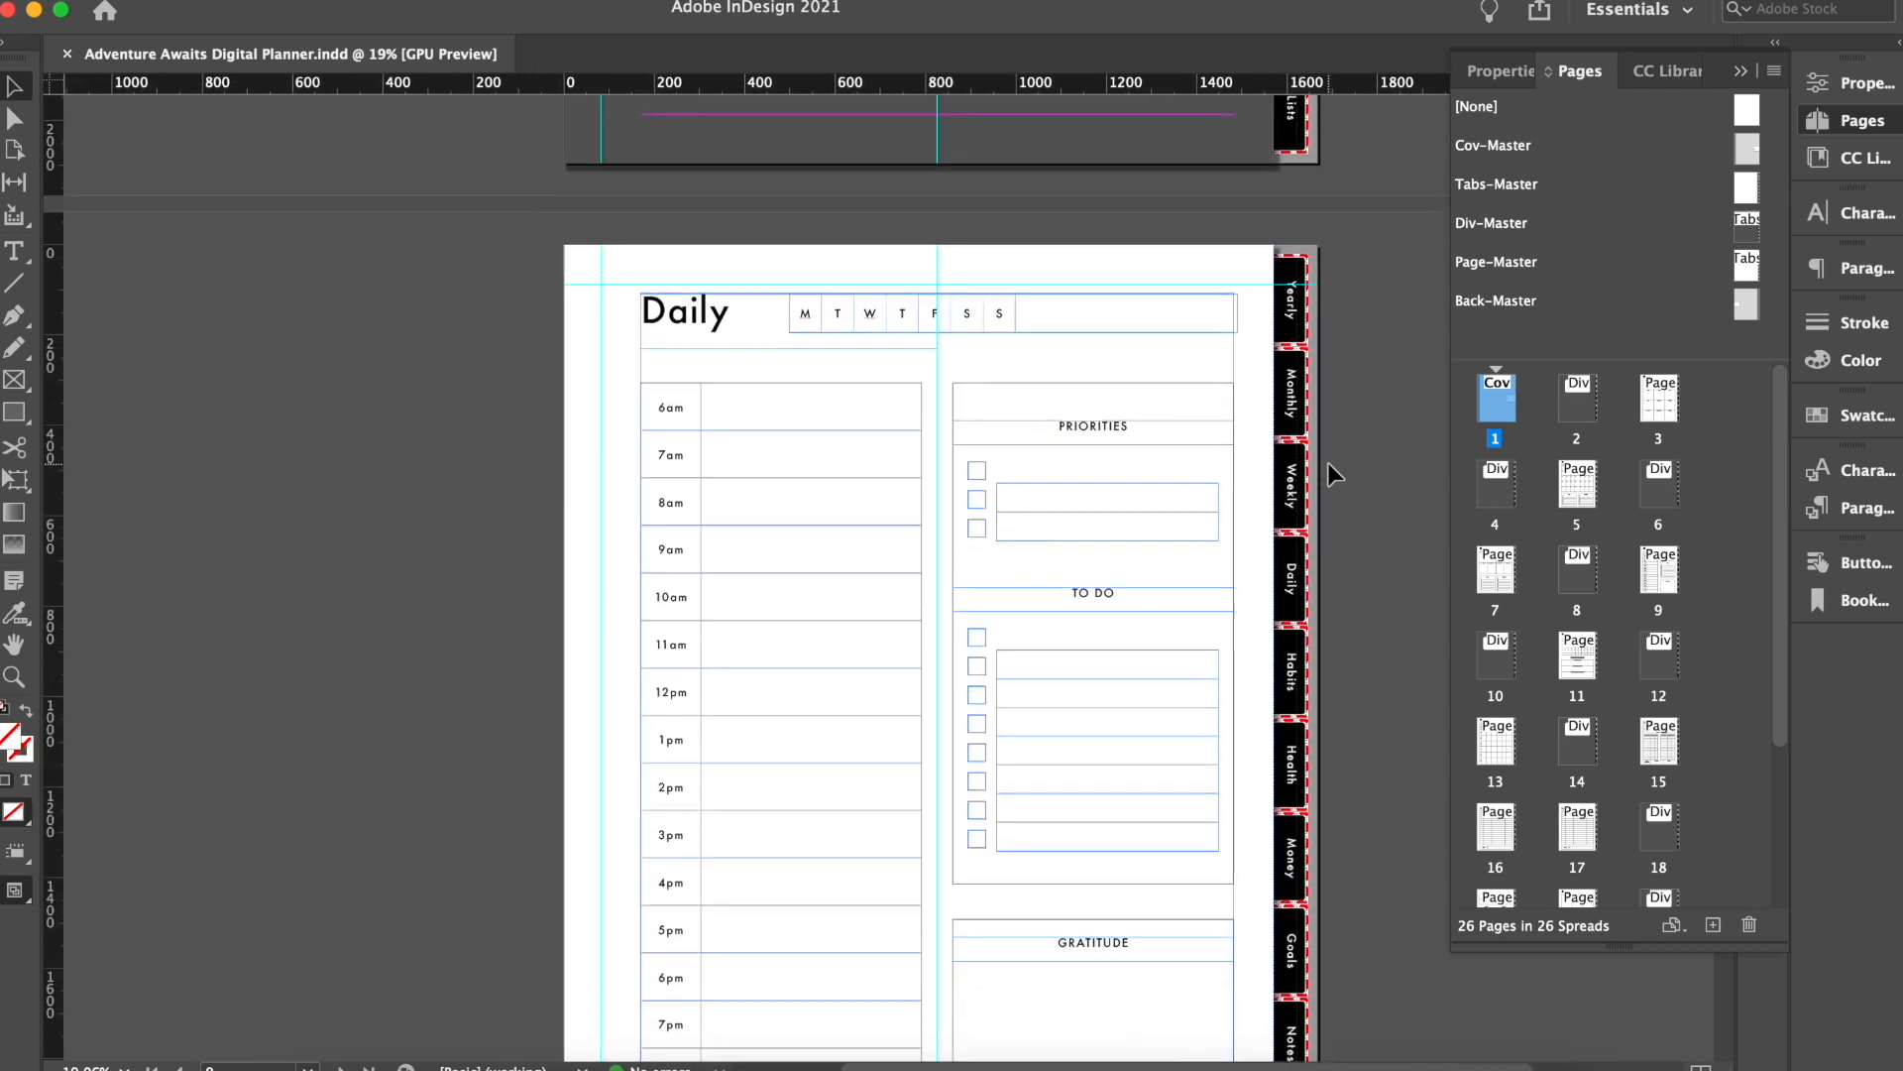
scroll(1335, 476, "down", 15)
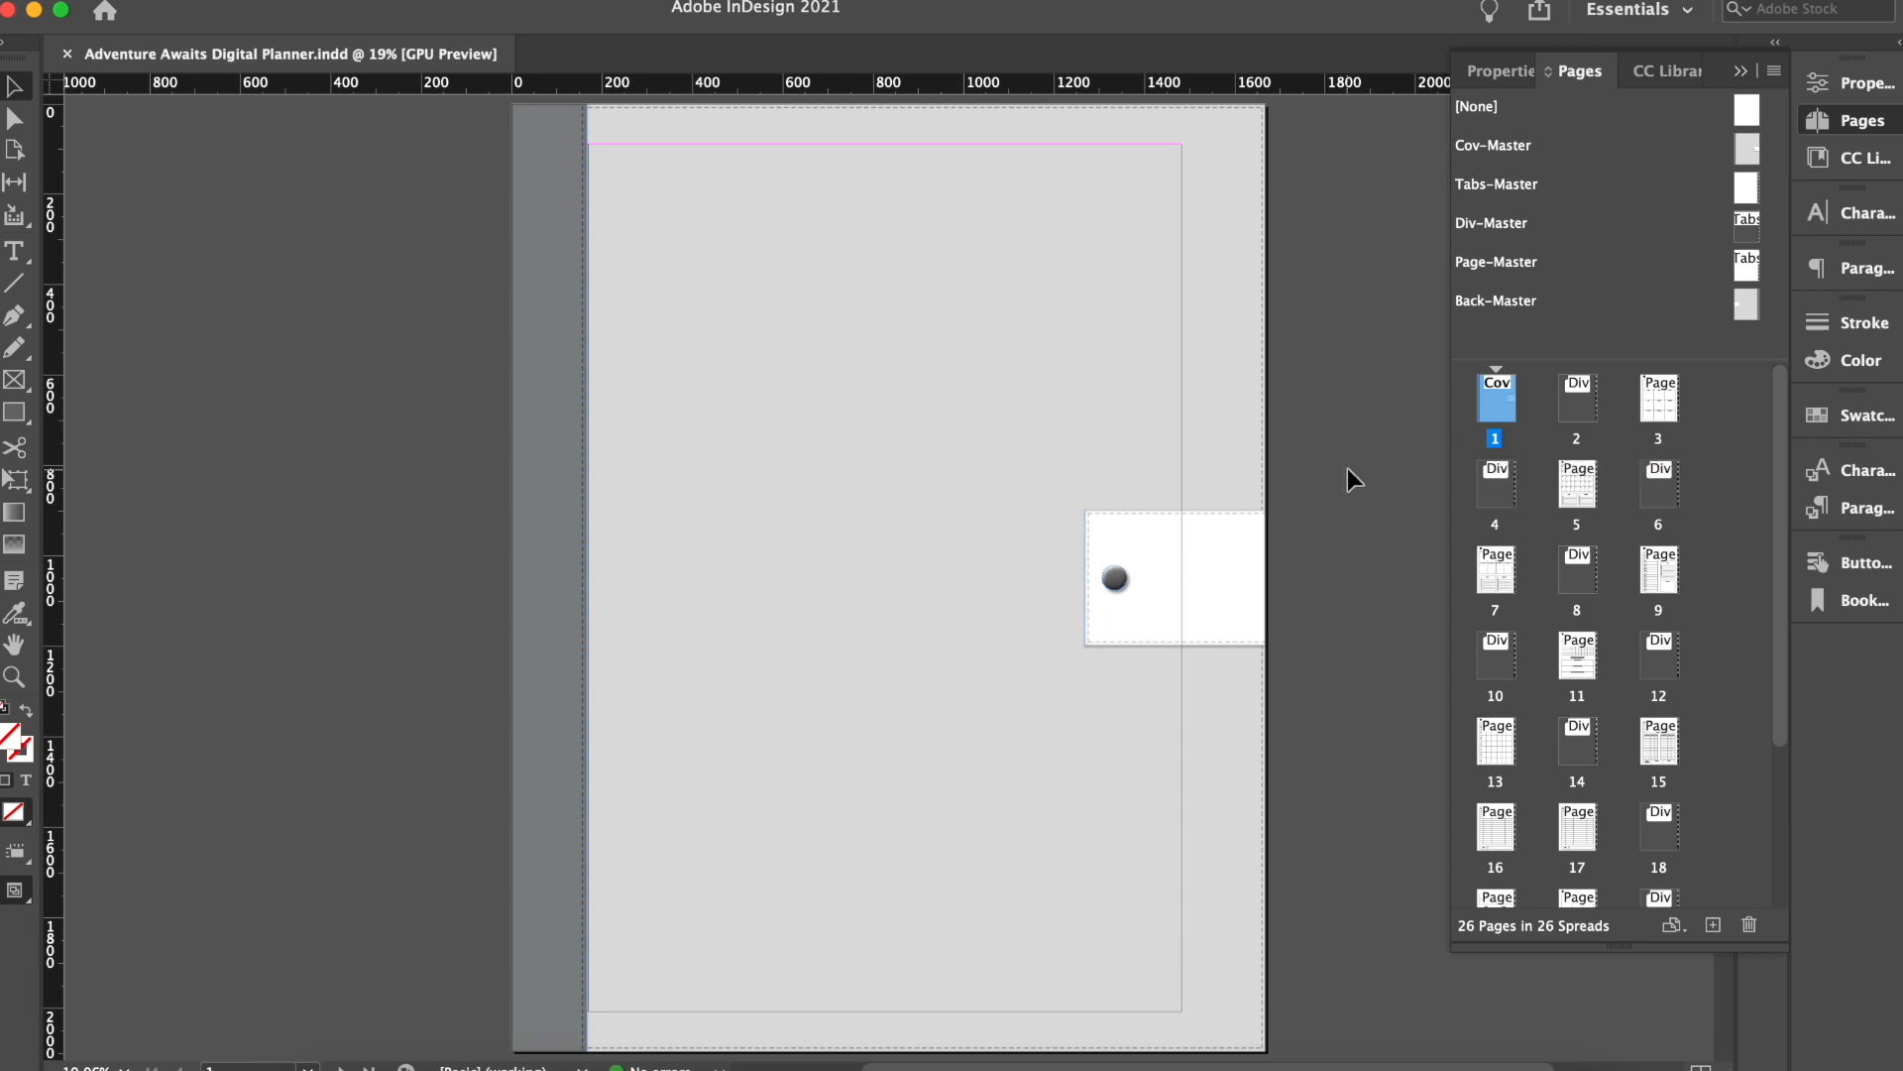
Step: Review the planner template's cover, the Yearly divider page with its side tabs, and the Yearly Overview page
scroll(1348, 469, "up", 1)
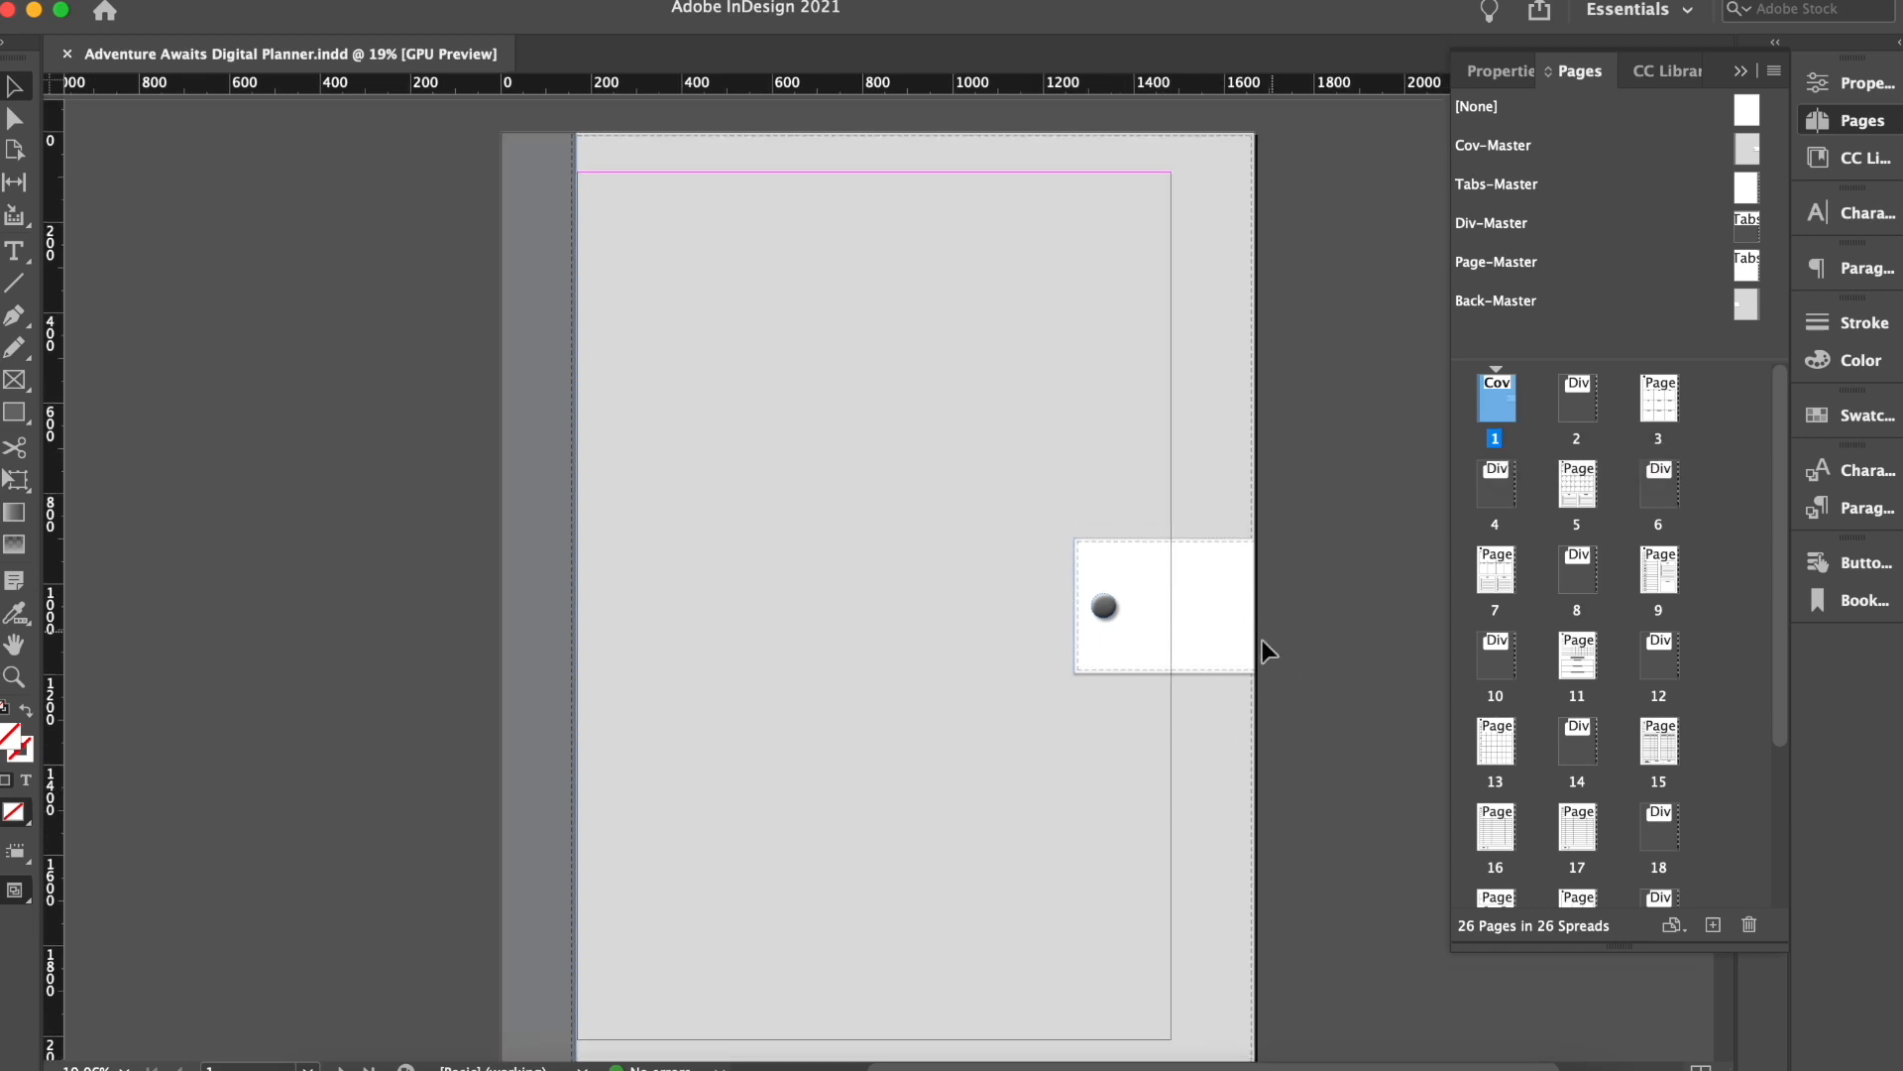
scroll(1293, 686, "down", 15)
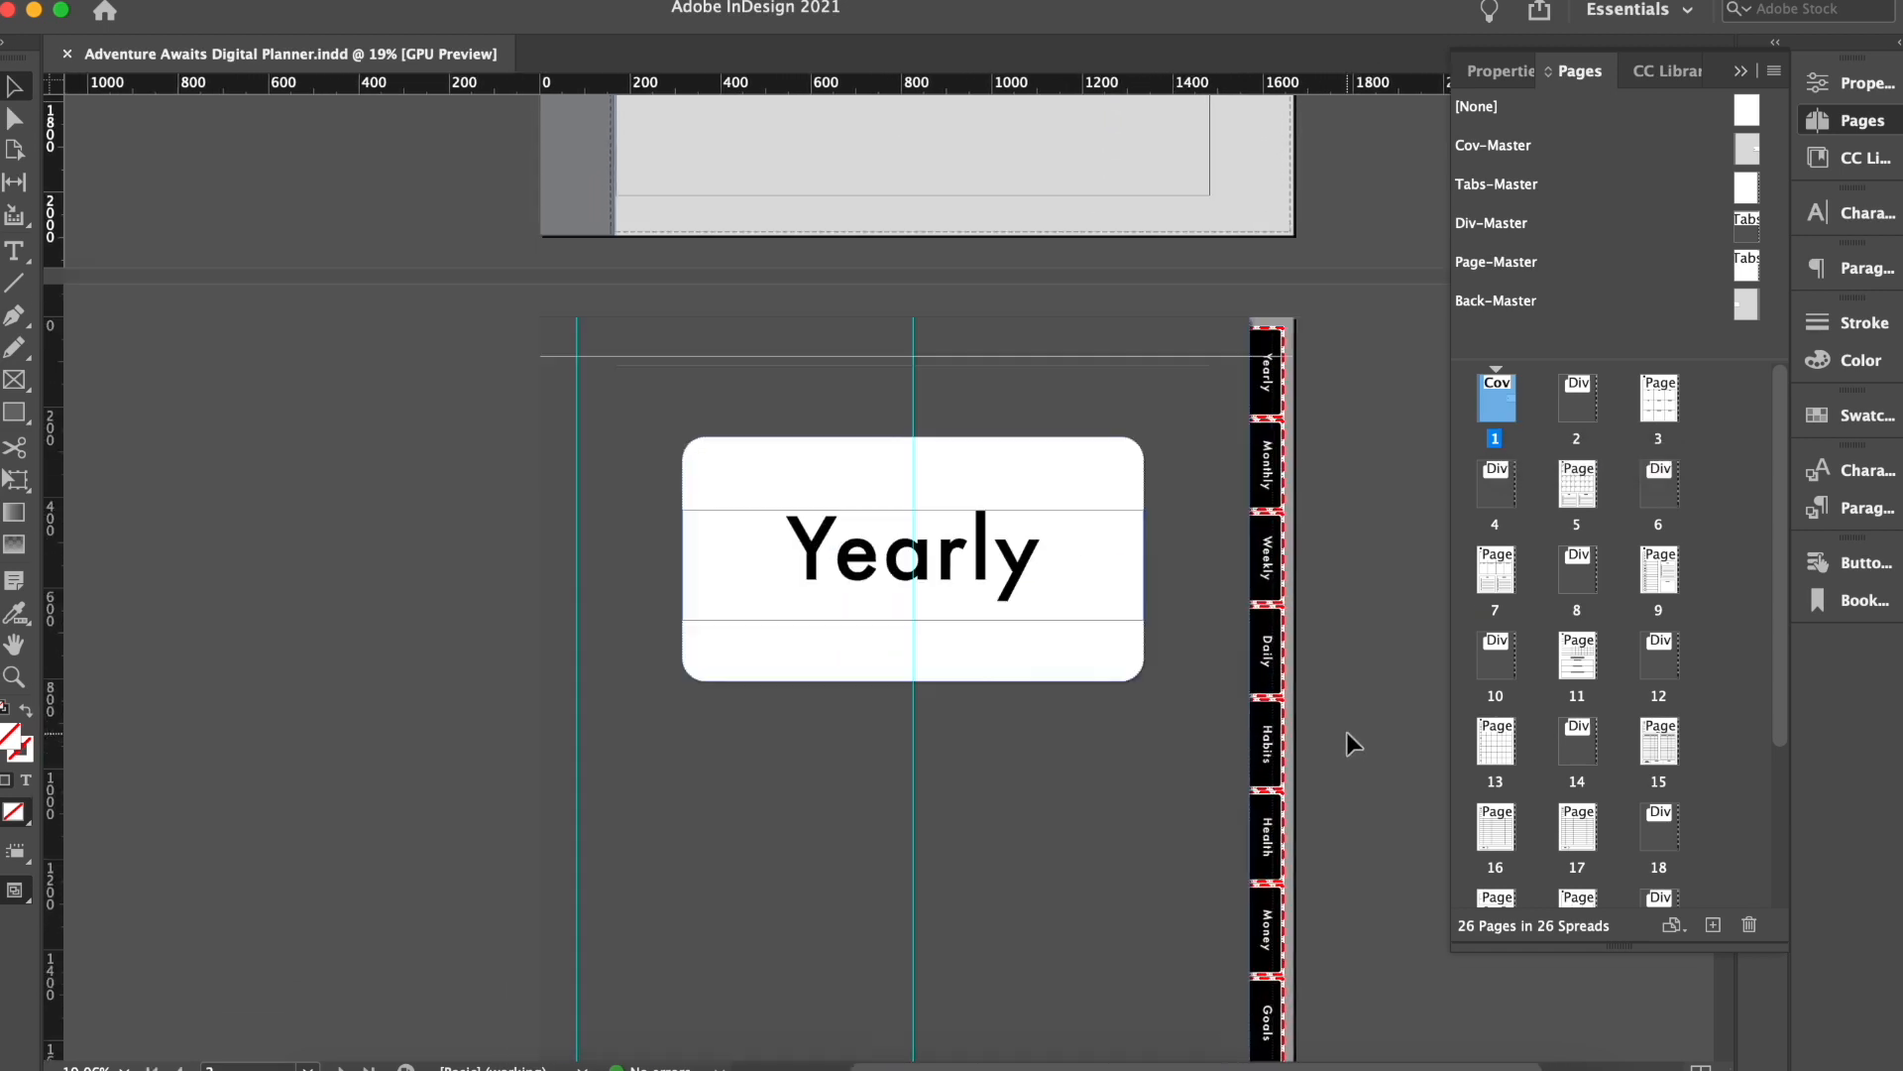
scroll(1346, 732, "down", 3)
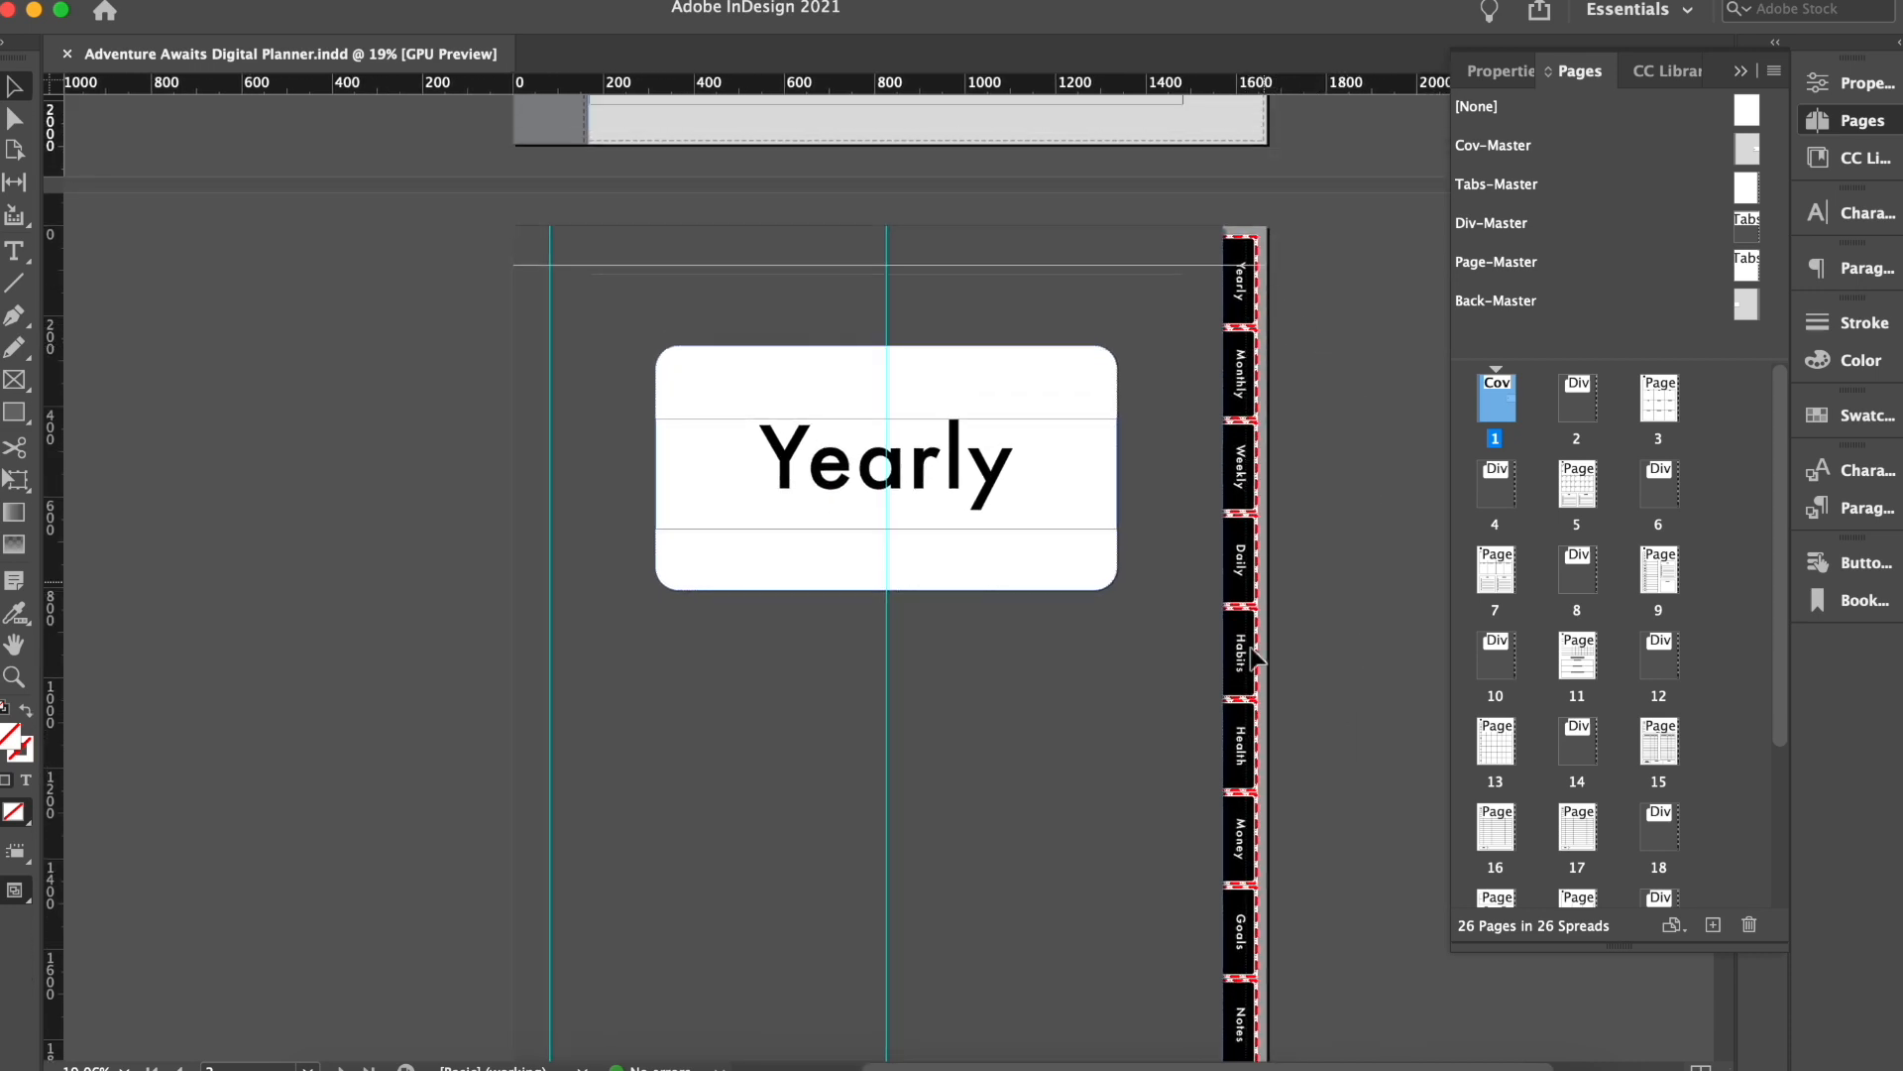
scroll(1328, 647, "down", 9)
scroll(1329, 646, "down", 3)
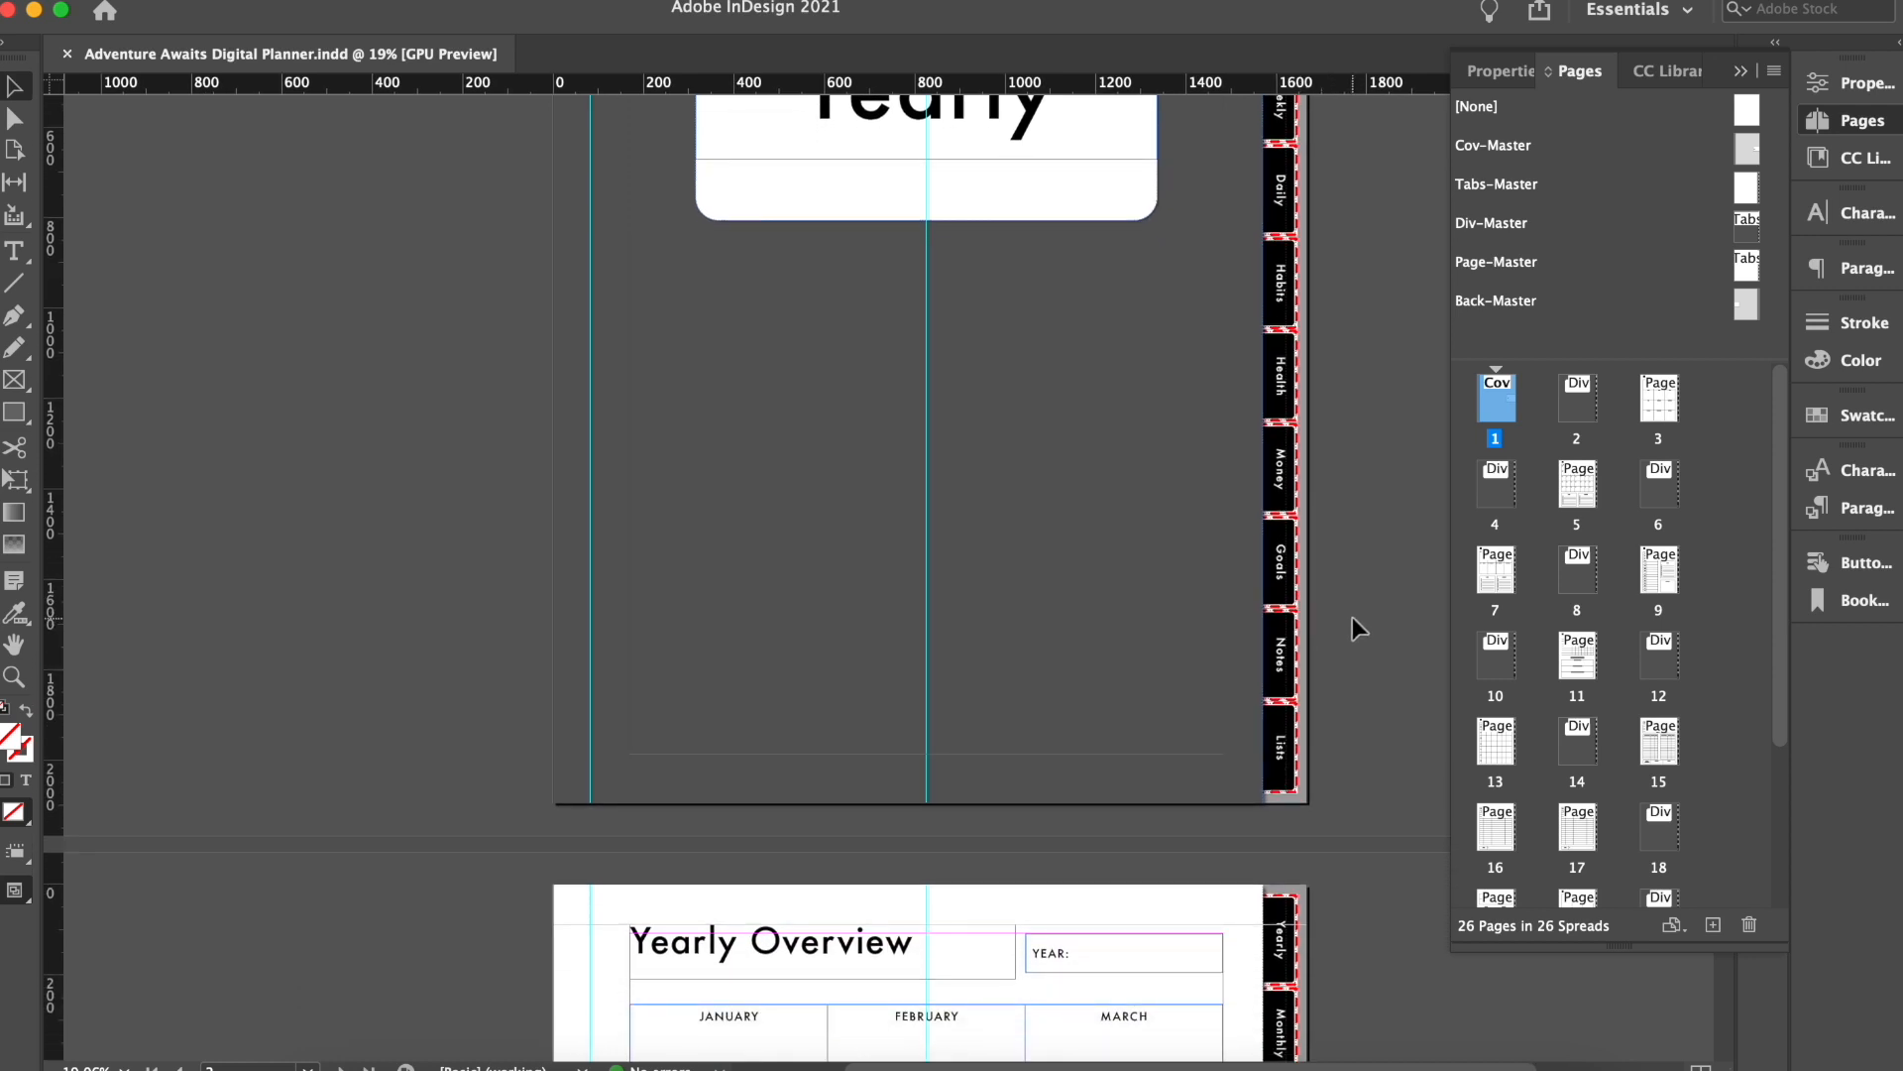
scroll(1352, 617, "down", 16)
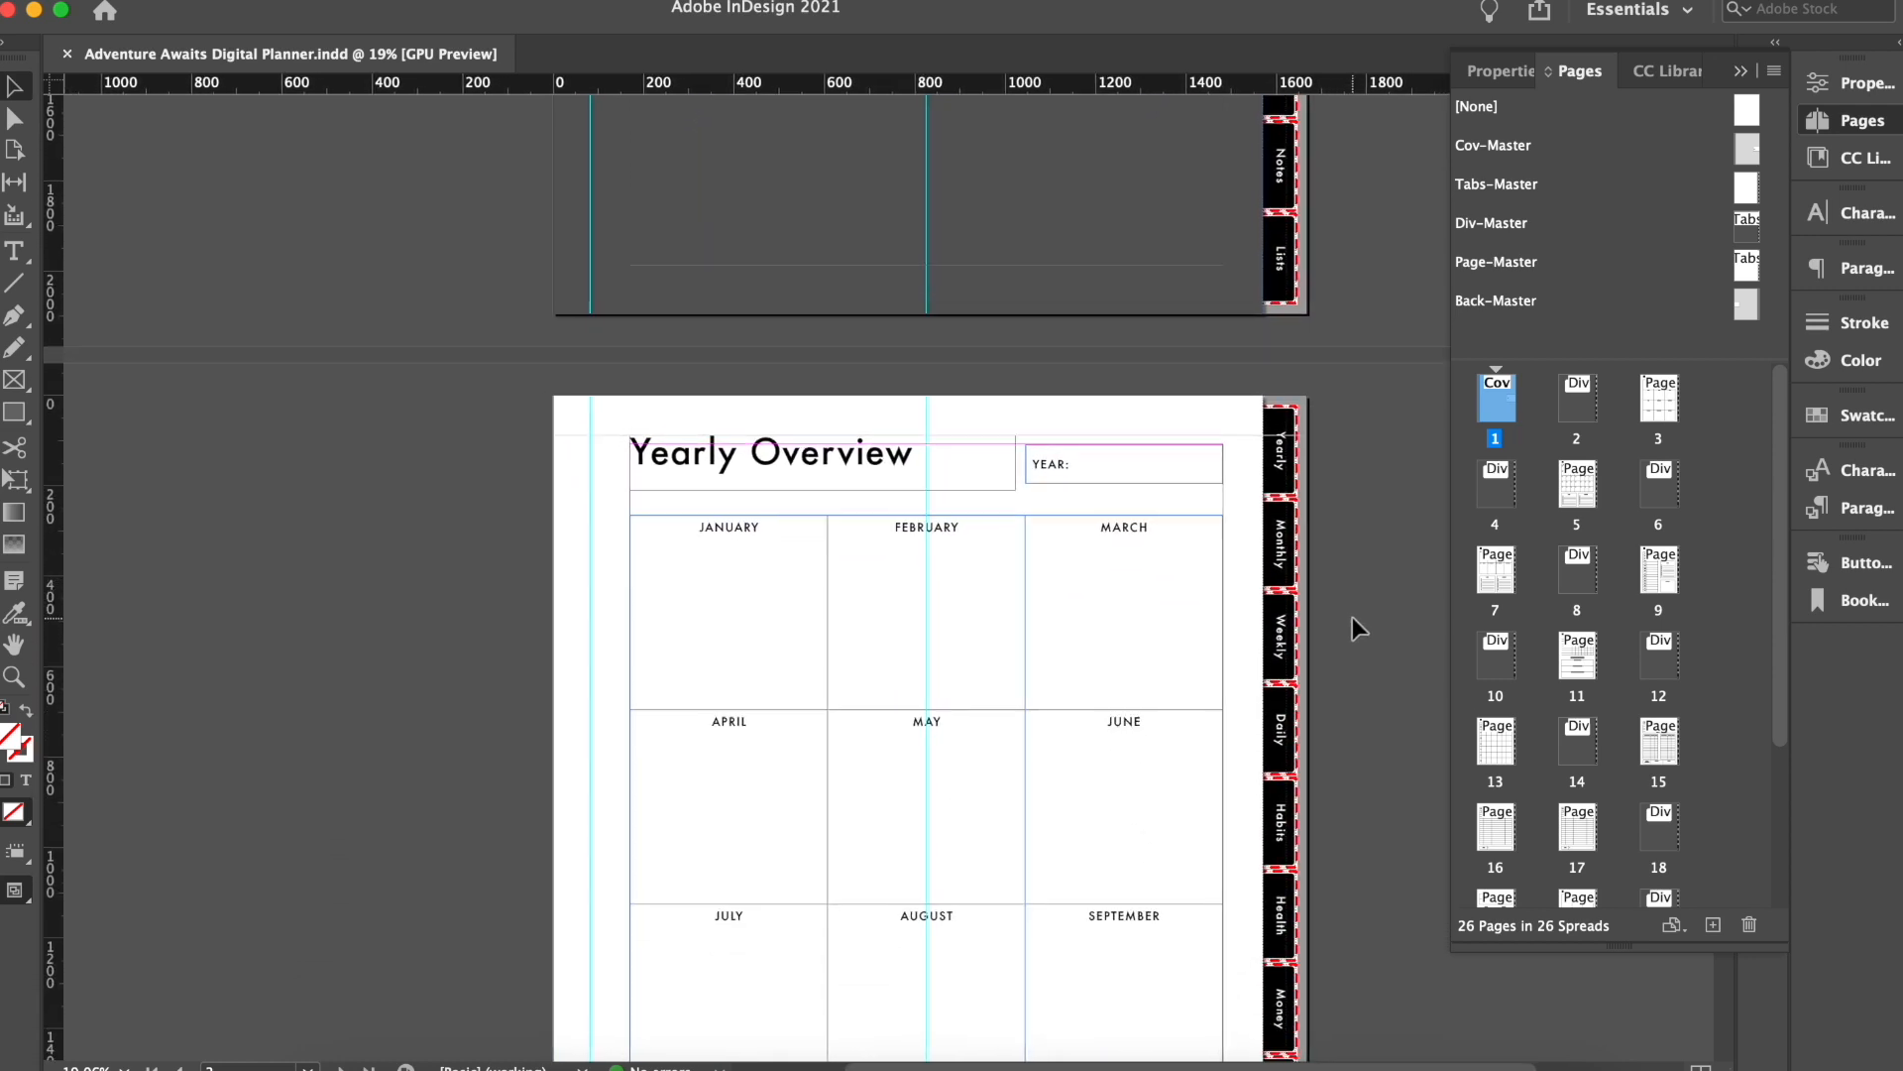
scroll(1352, 616, "down", 4)
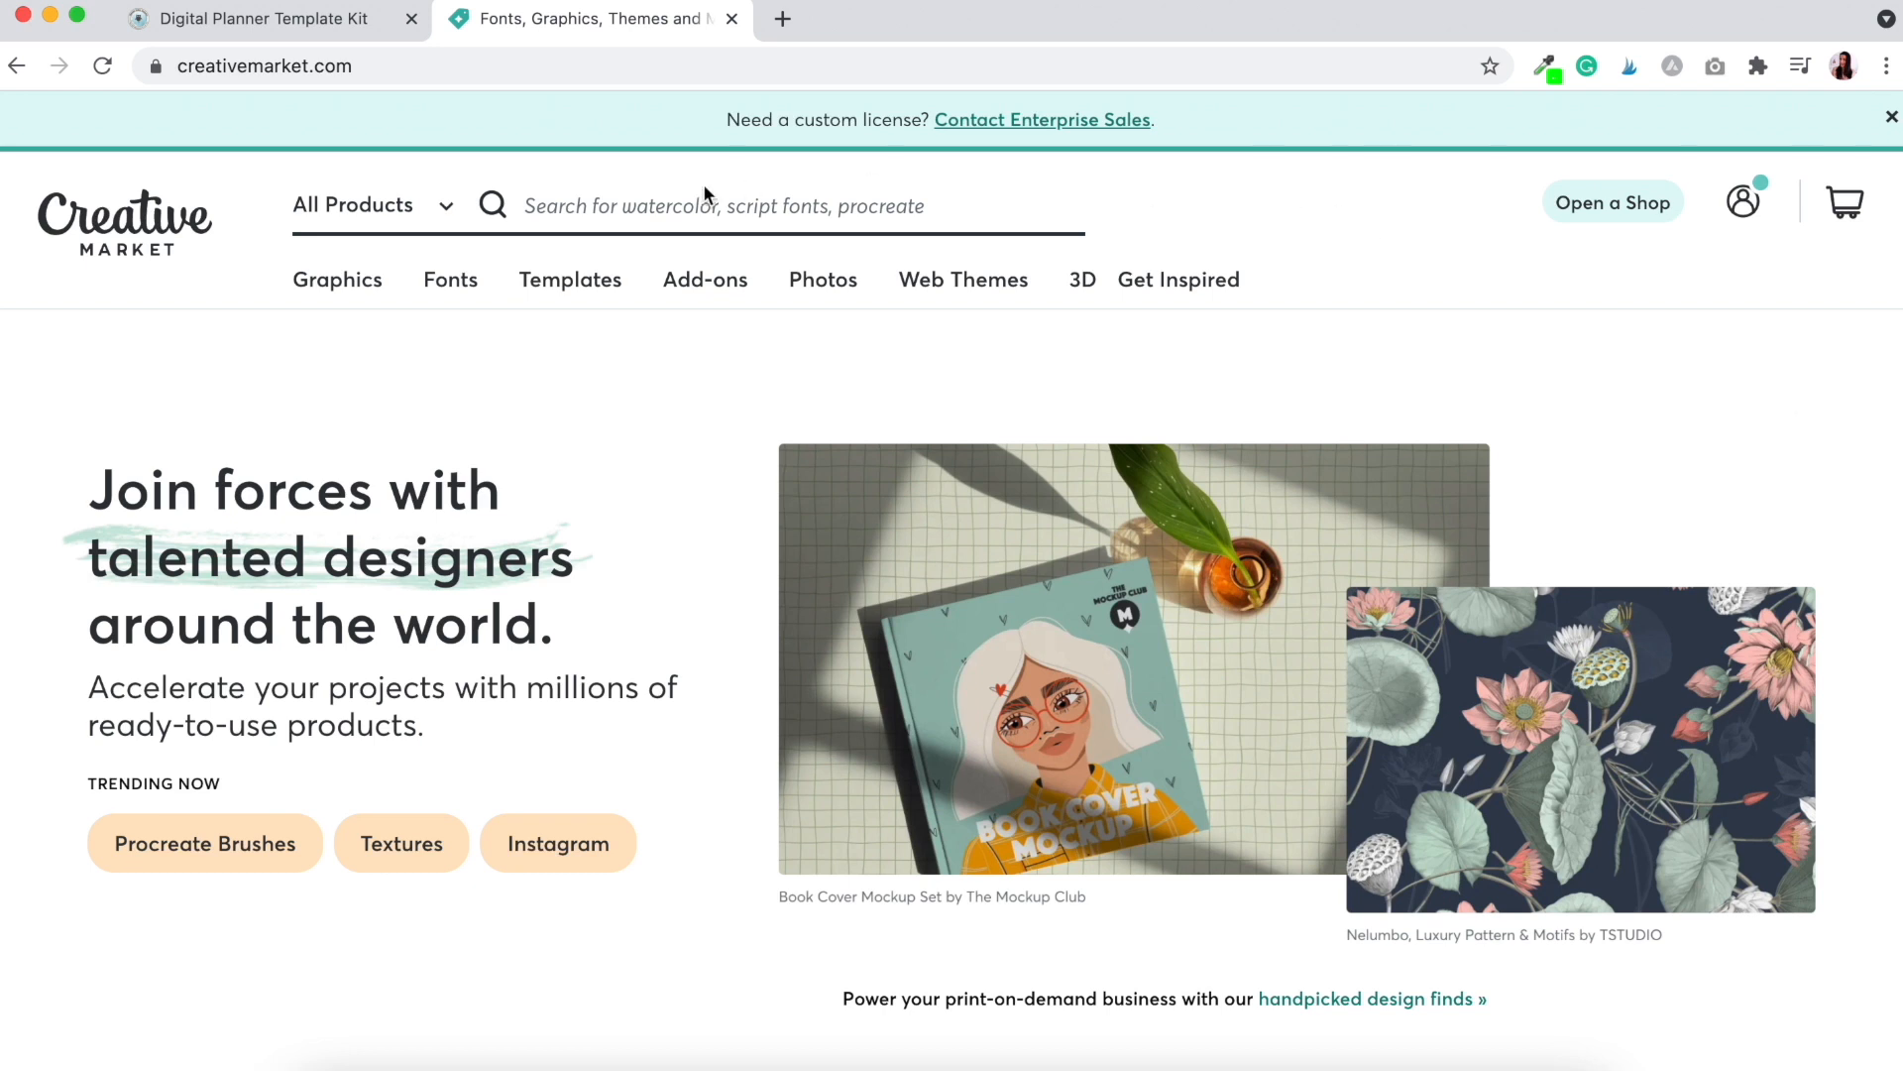
Step: On Creative Market in the browser, open the graphics listings and look through the popular products for planner artwork
mouse_move(337, 283)
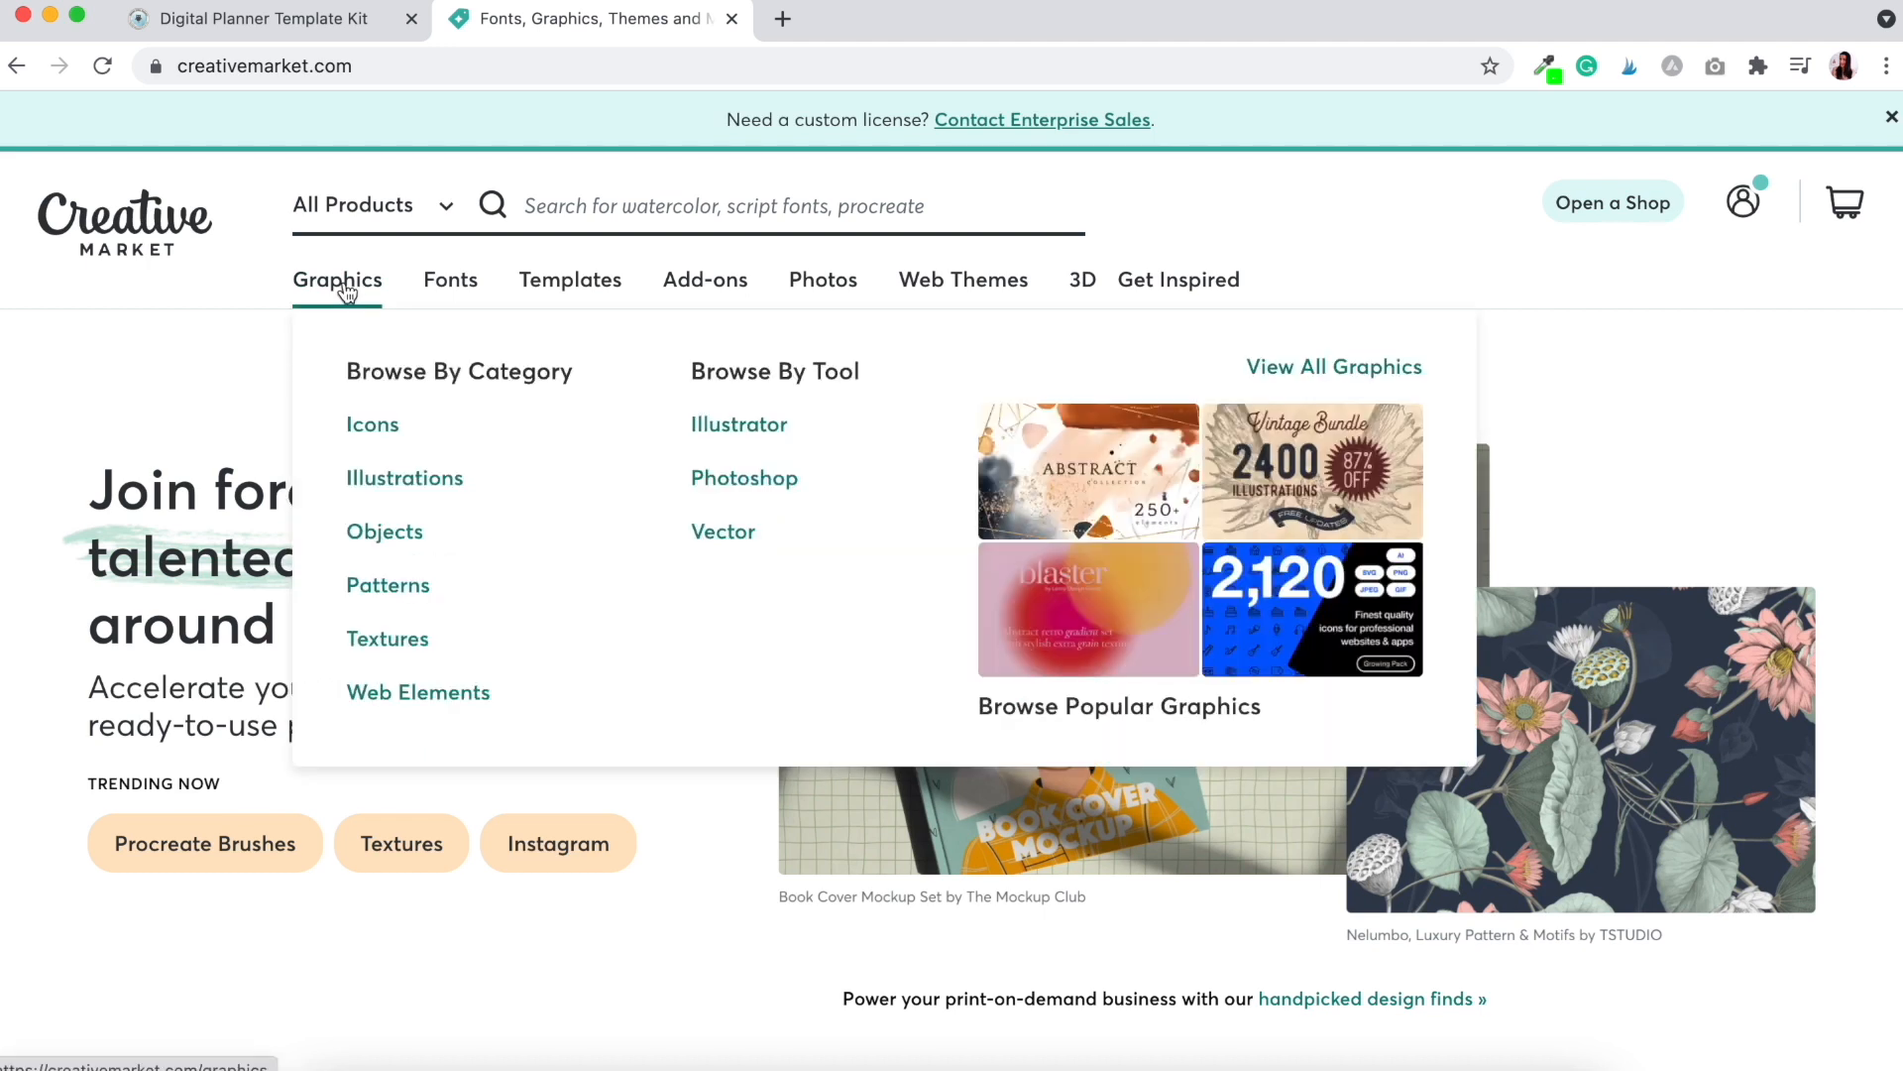
left_click(401, 486)
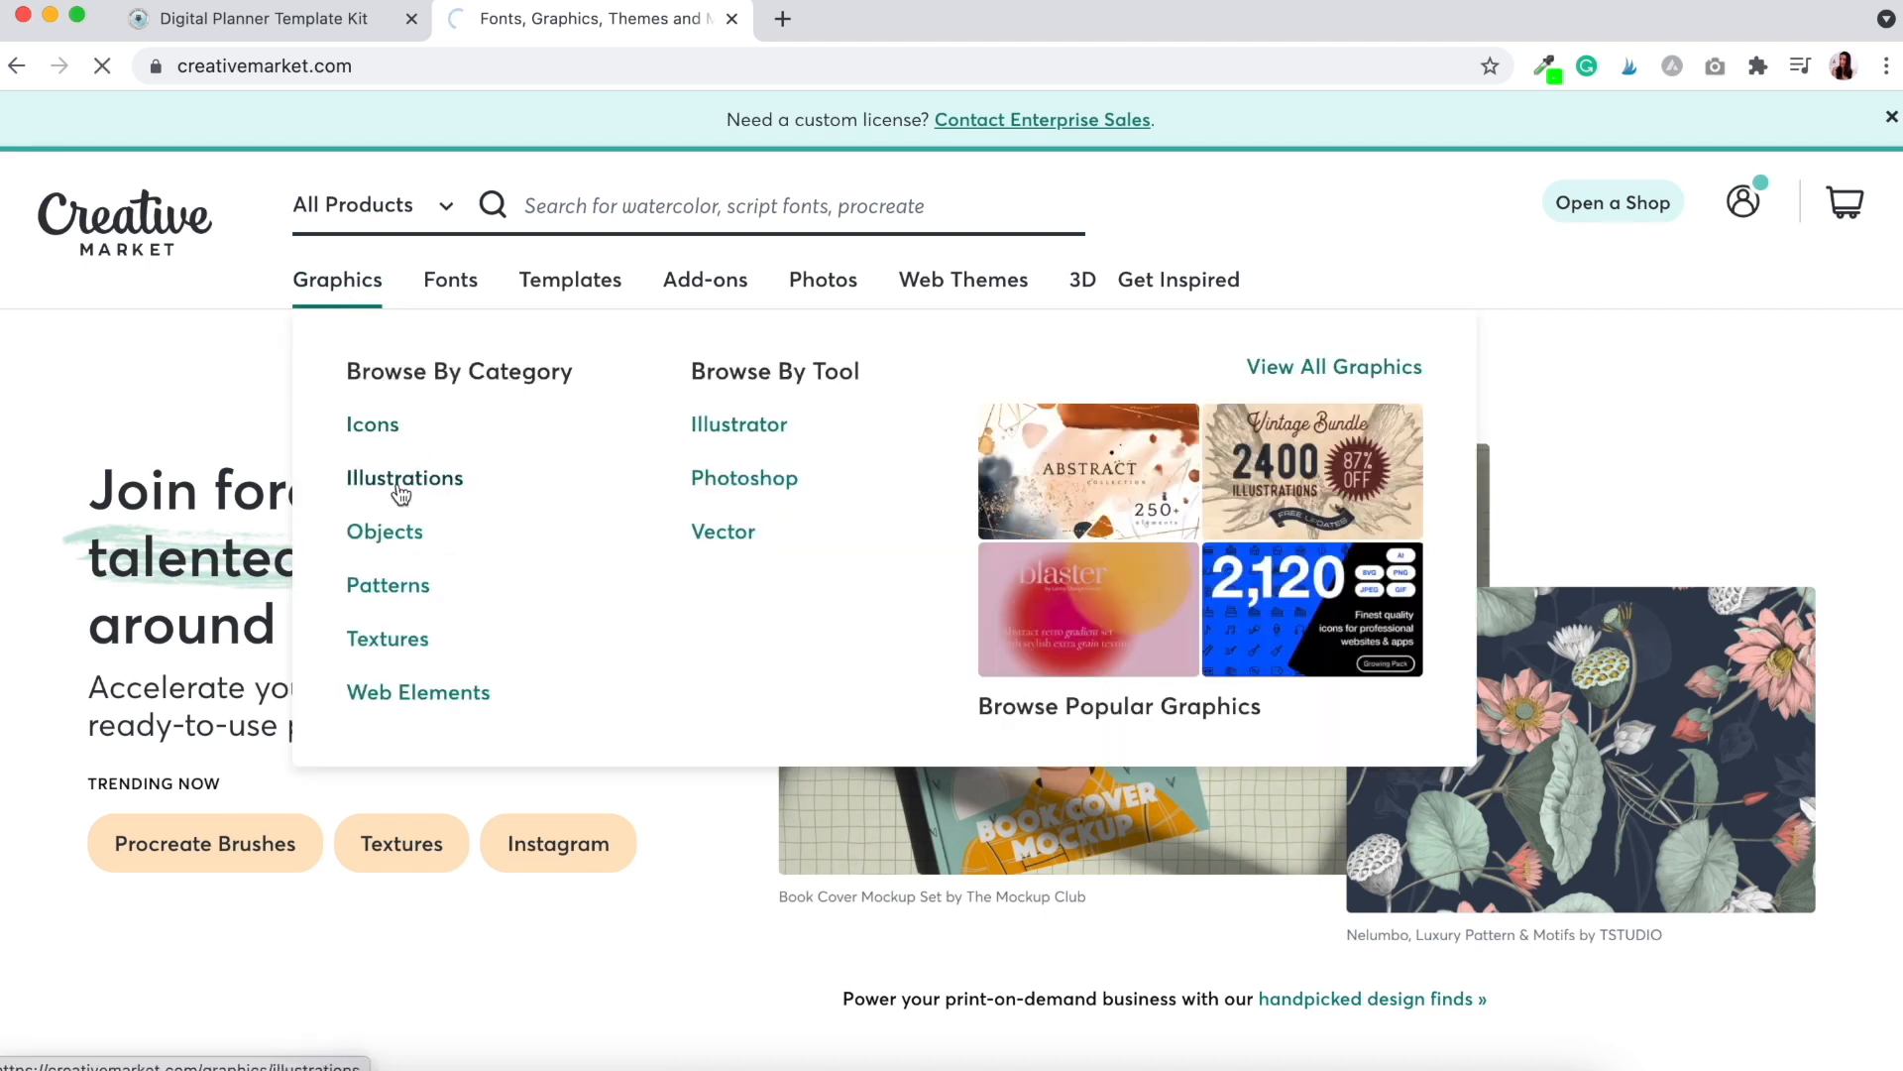
scroll(1727, 426, "down", 5)
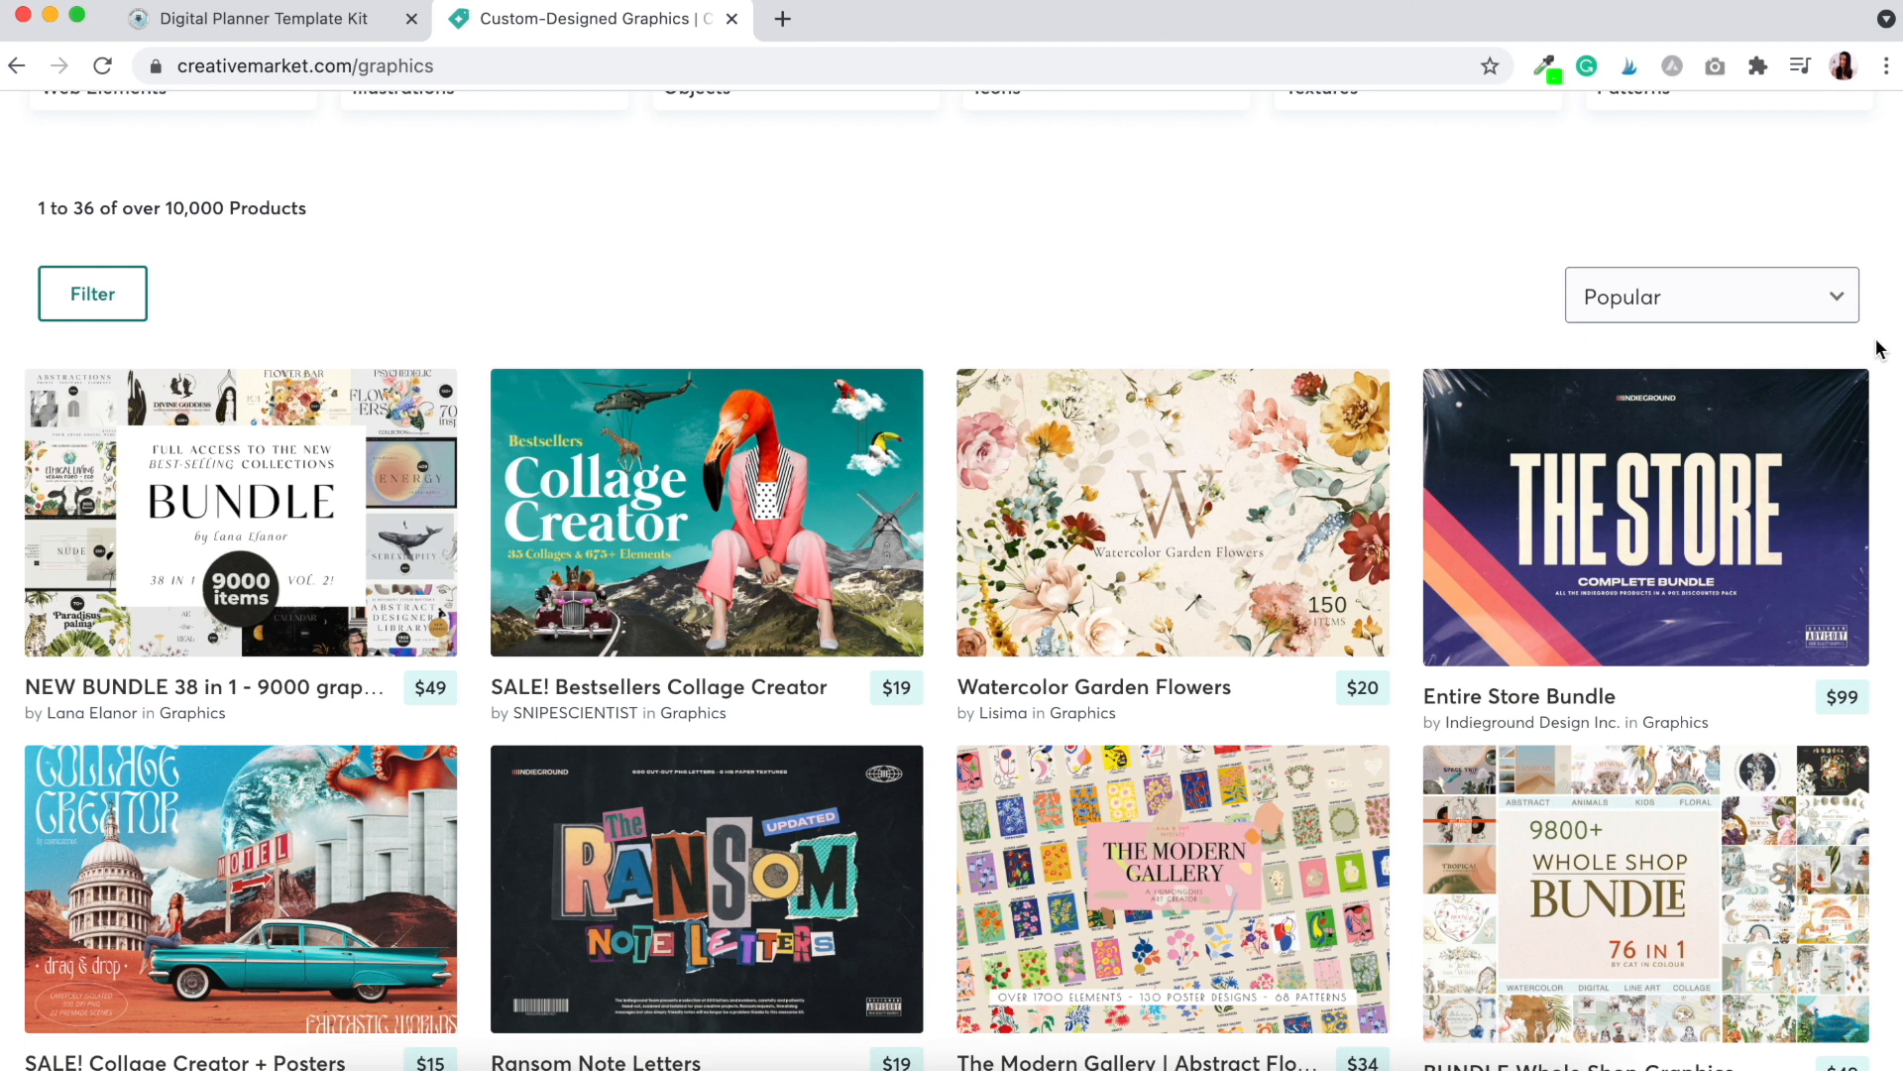
scroll(1880, 349, "down", 1)
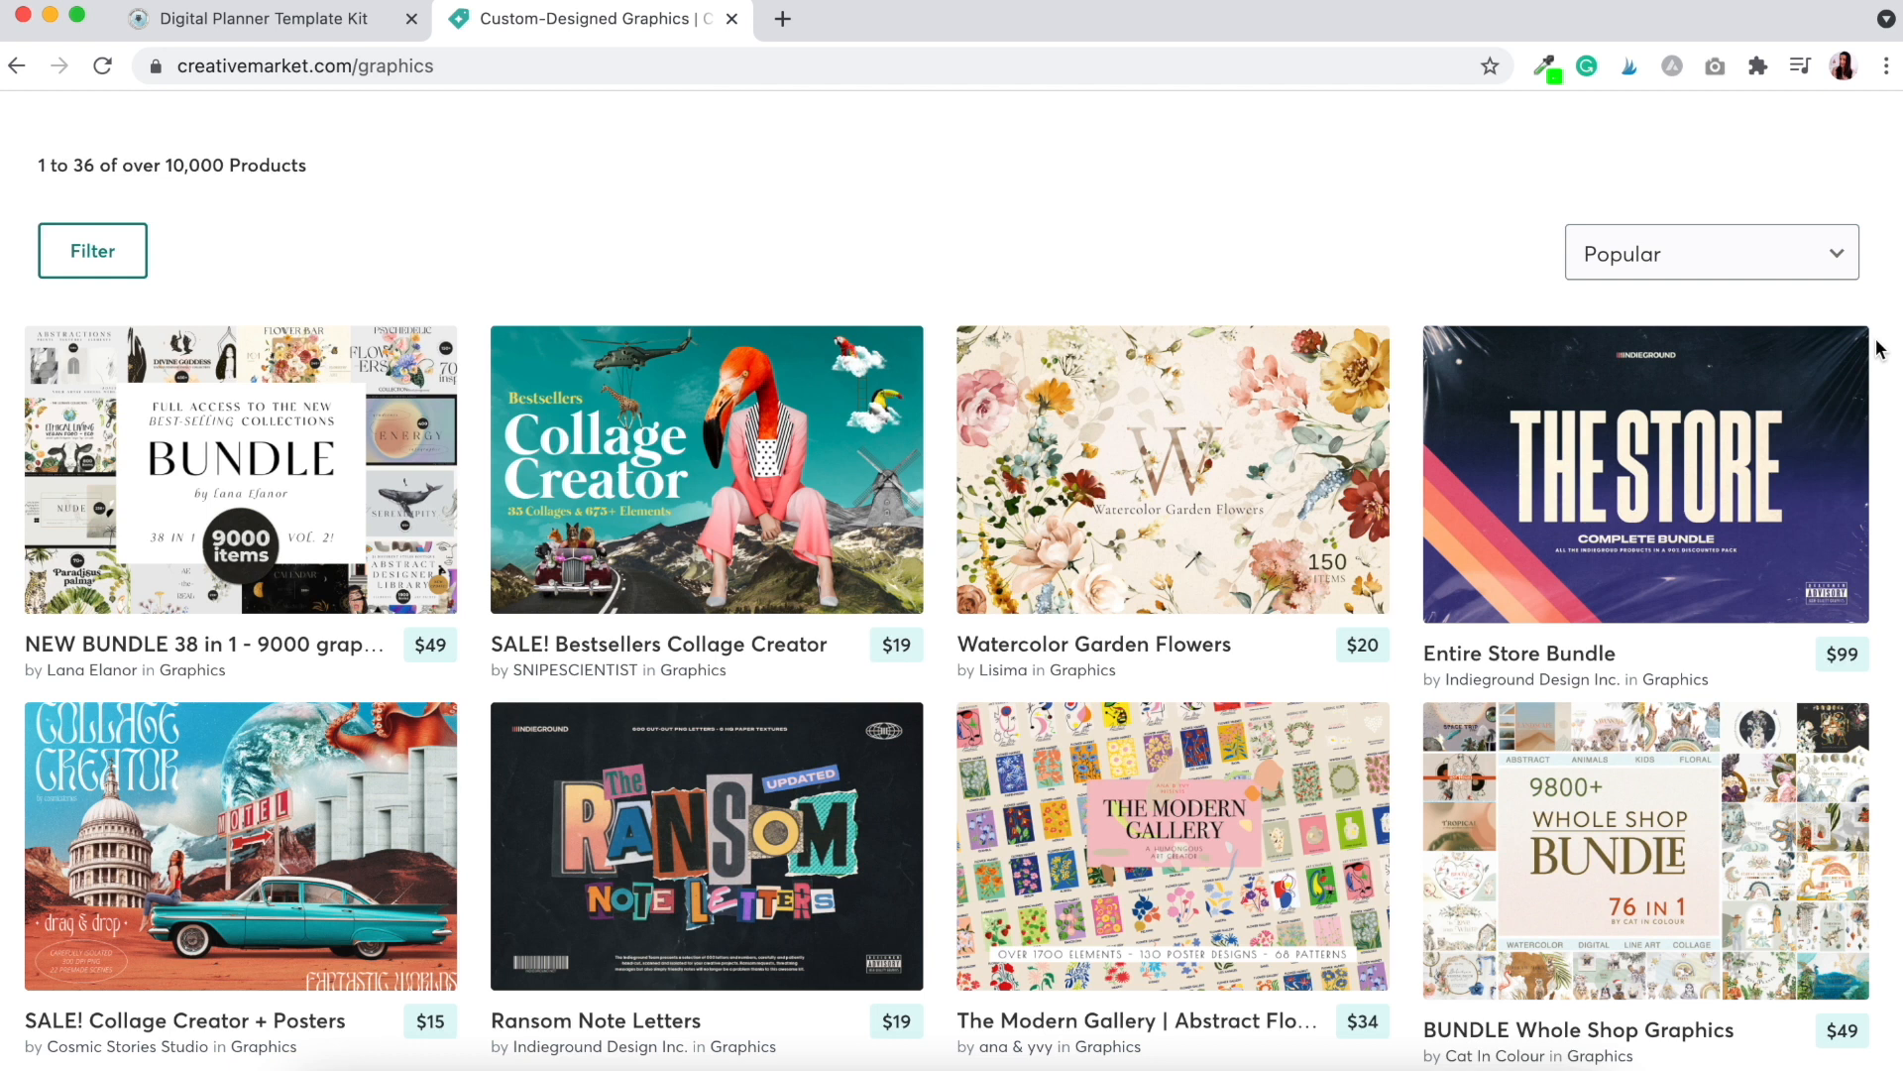
scroll(1881, 349, "down", 5)
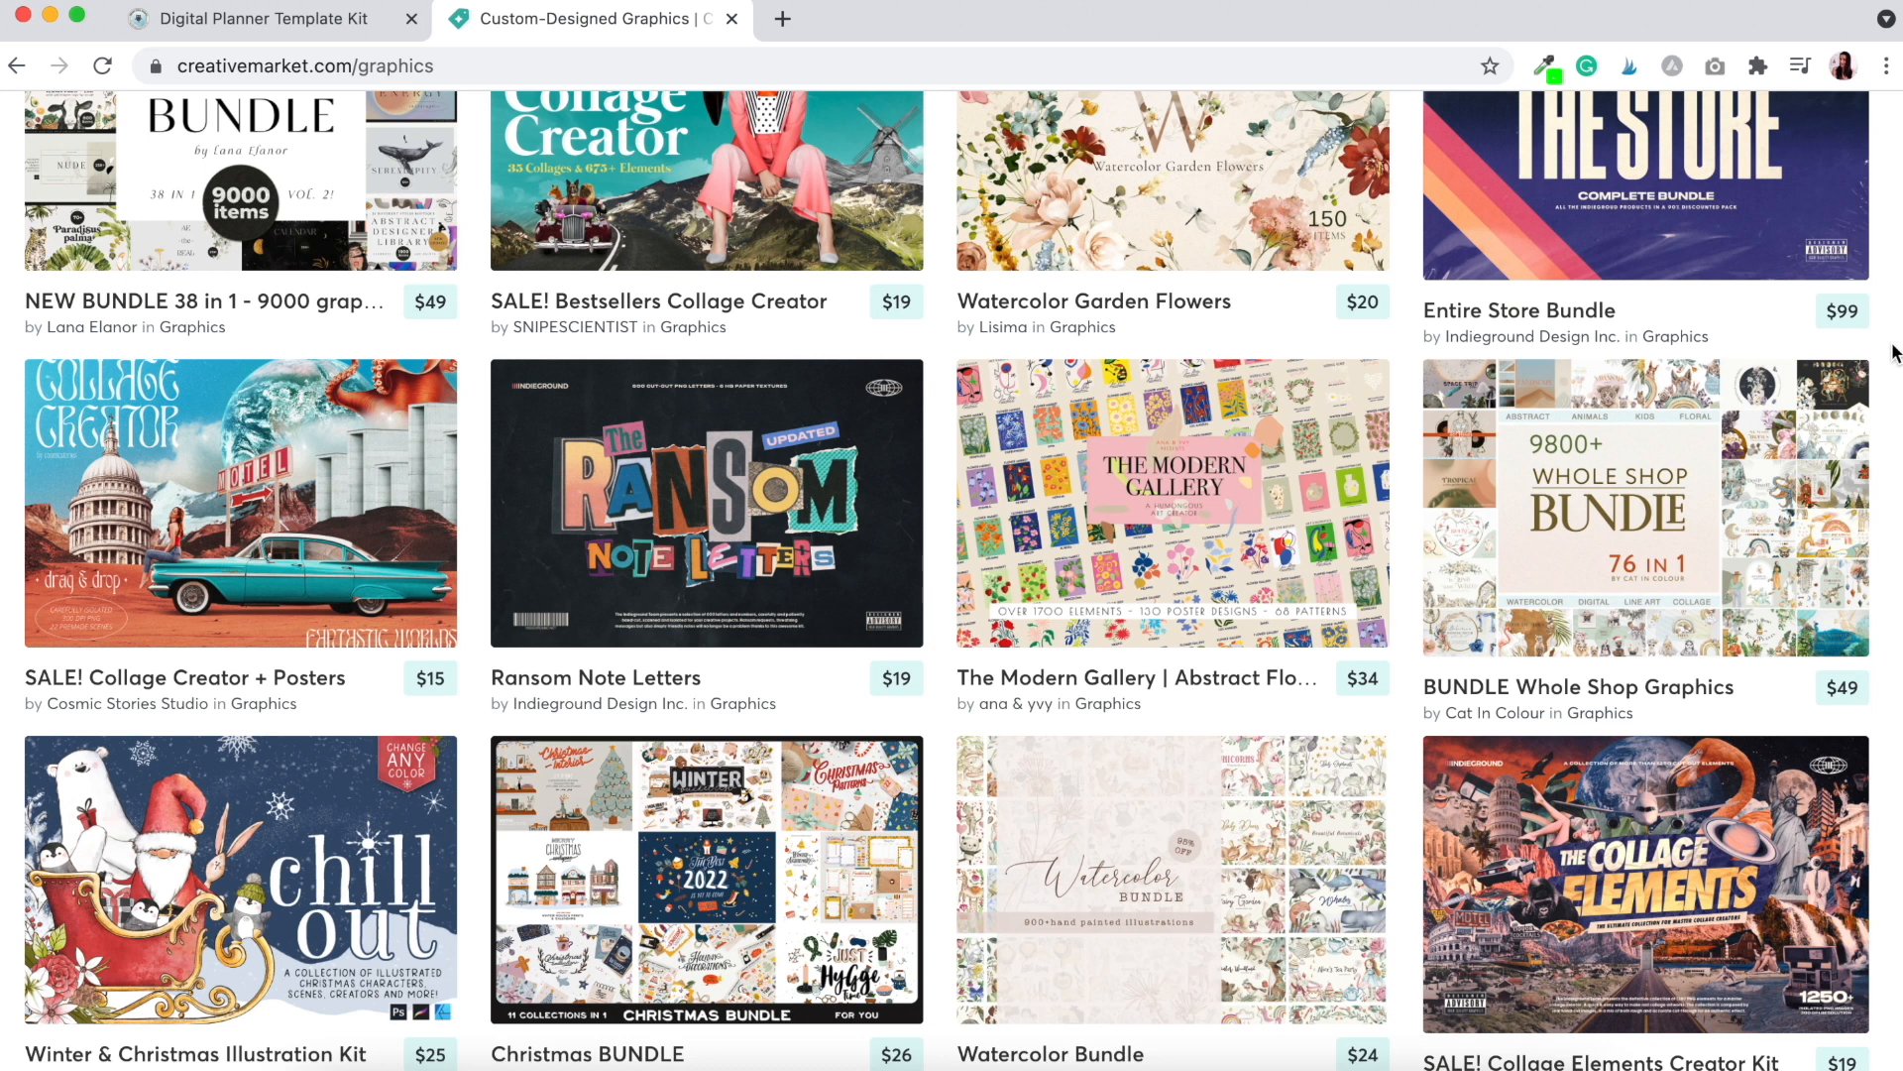
scroll(1894, 352, "down", 5)
scroll(1894, 352, "down", 12)
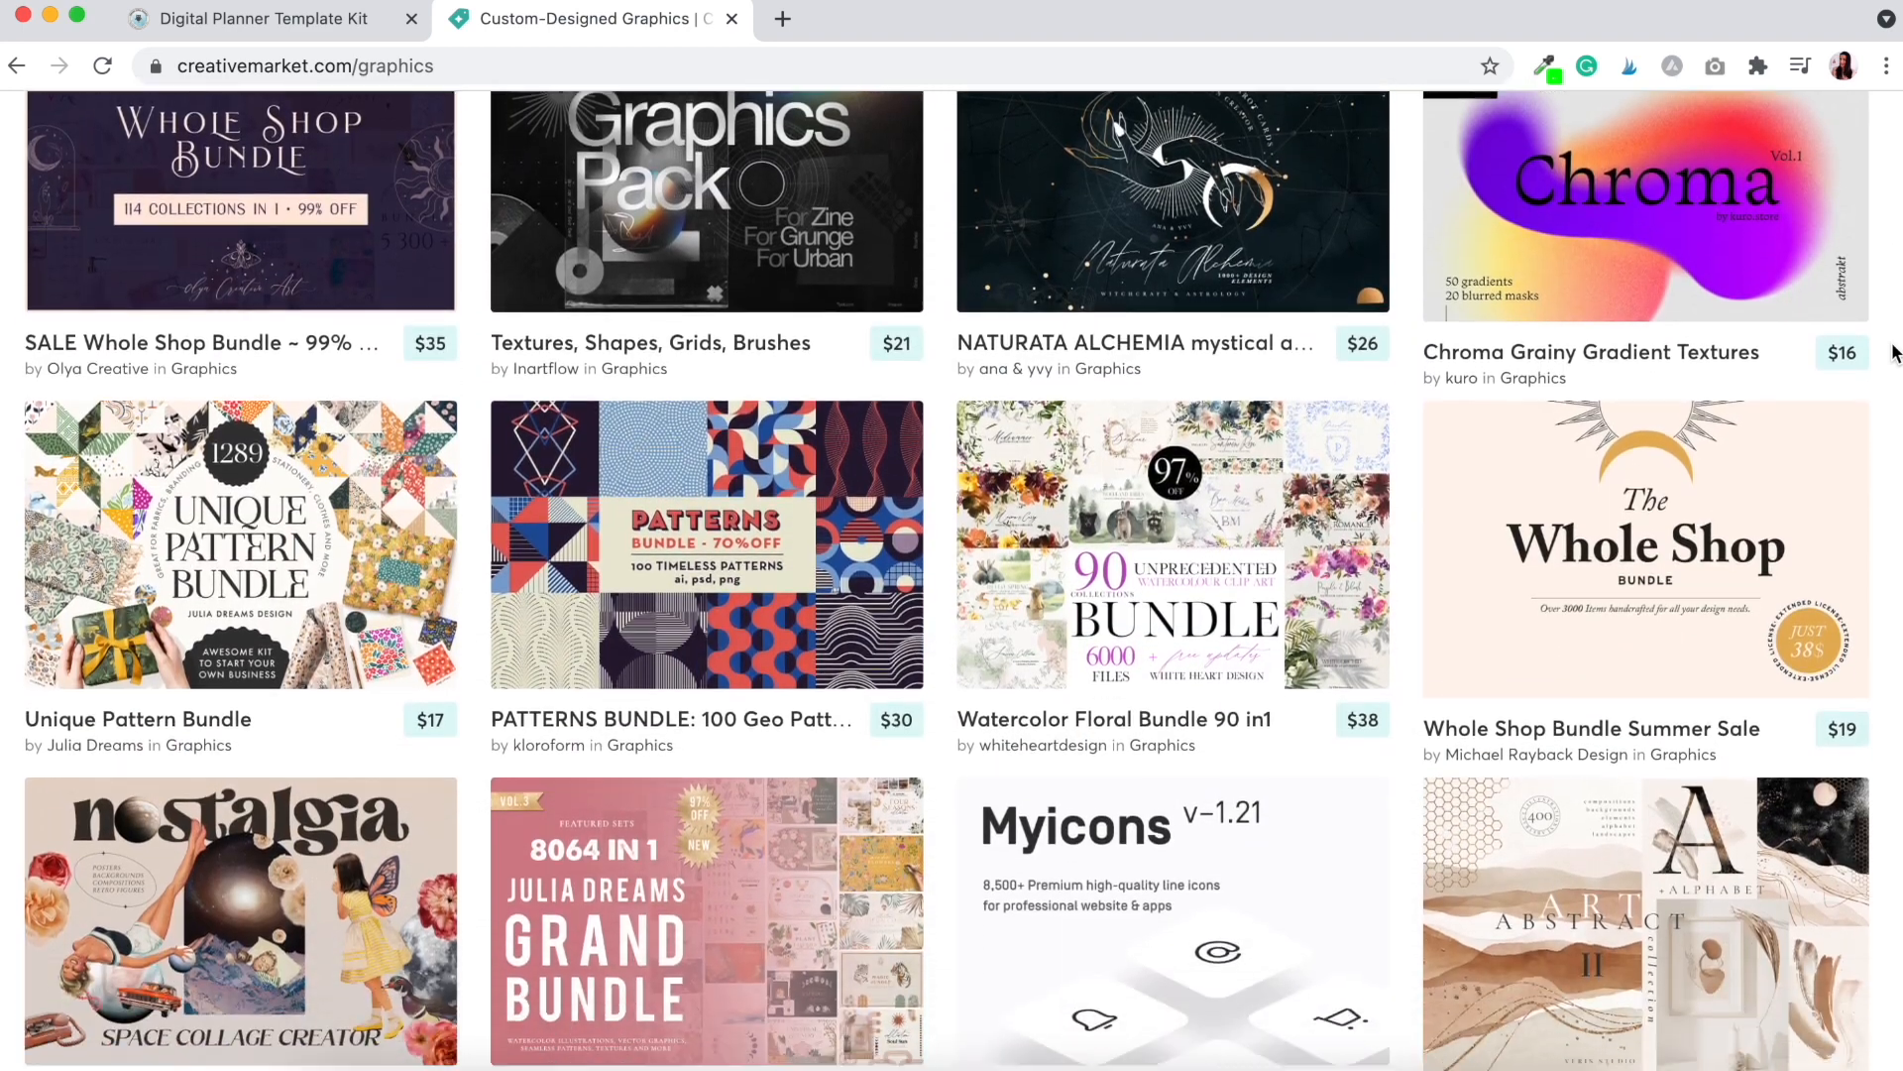
scroll(1894, 352, "down", 2)
scroll(1894, 352, "down", 3)
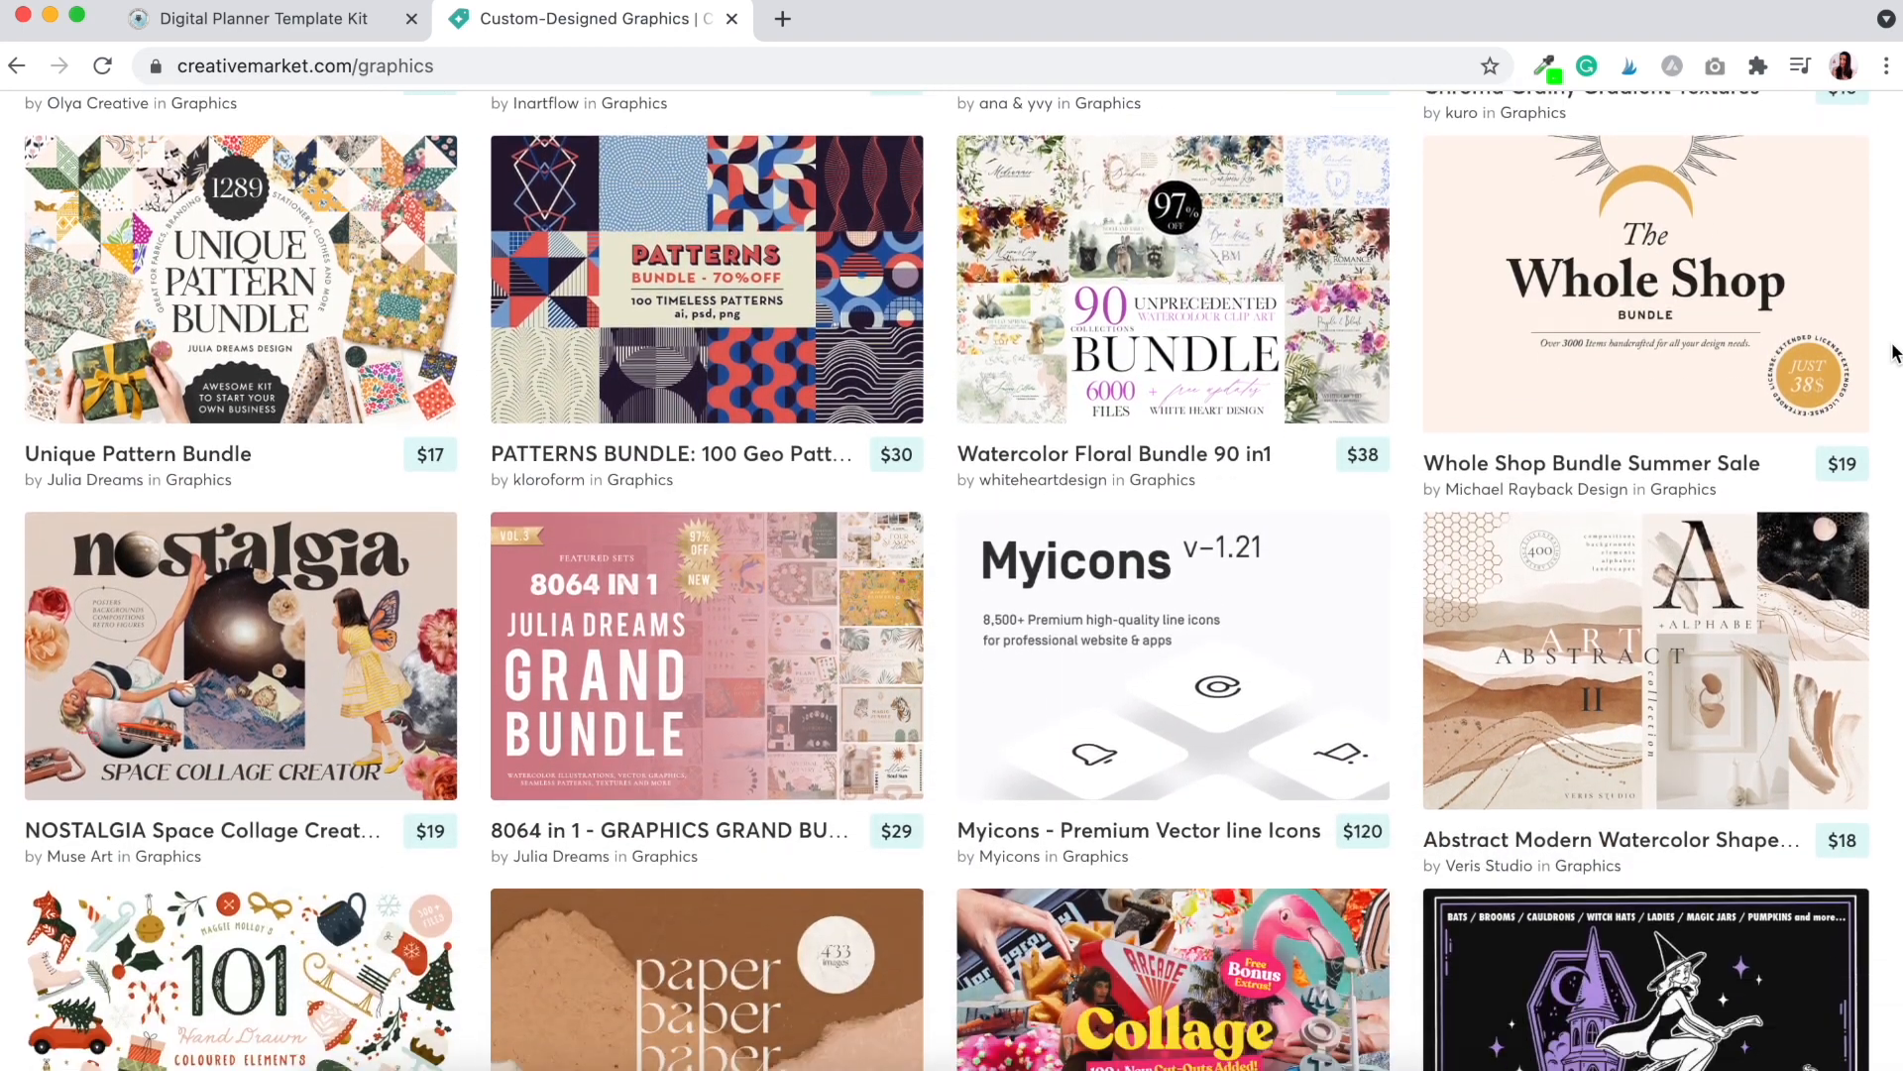
scroll(1894, 351, "down", 1)
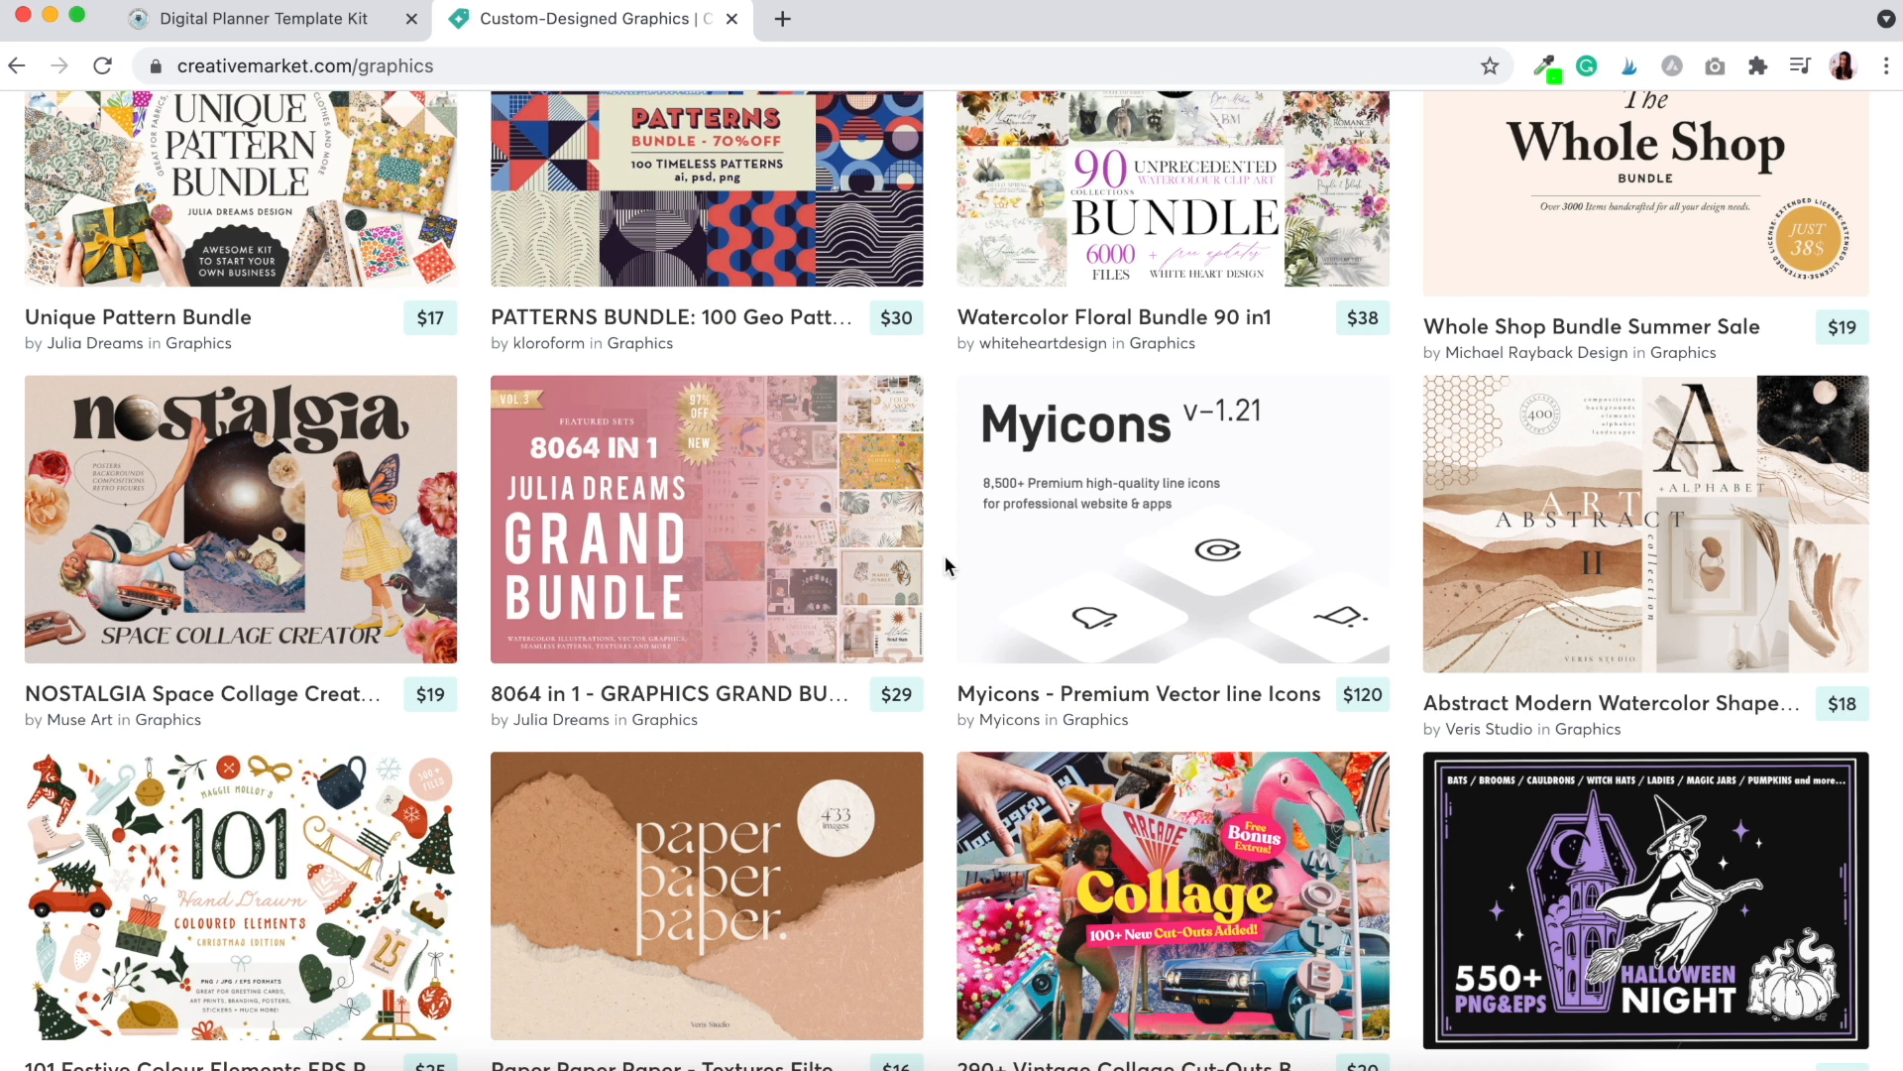
Step: Open the 8064 in 1 - GRAPHICS GRAND BUNDLE product and examine its preview images through the astrology collection
left_click(746, 592)
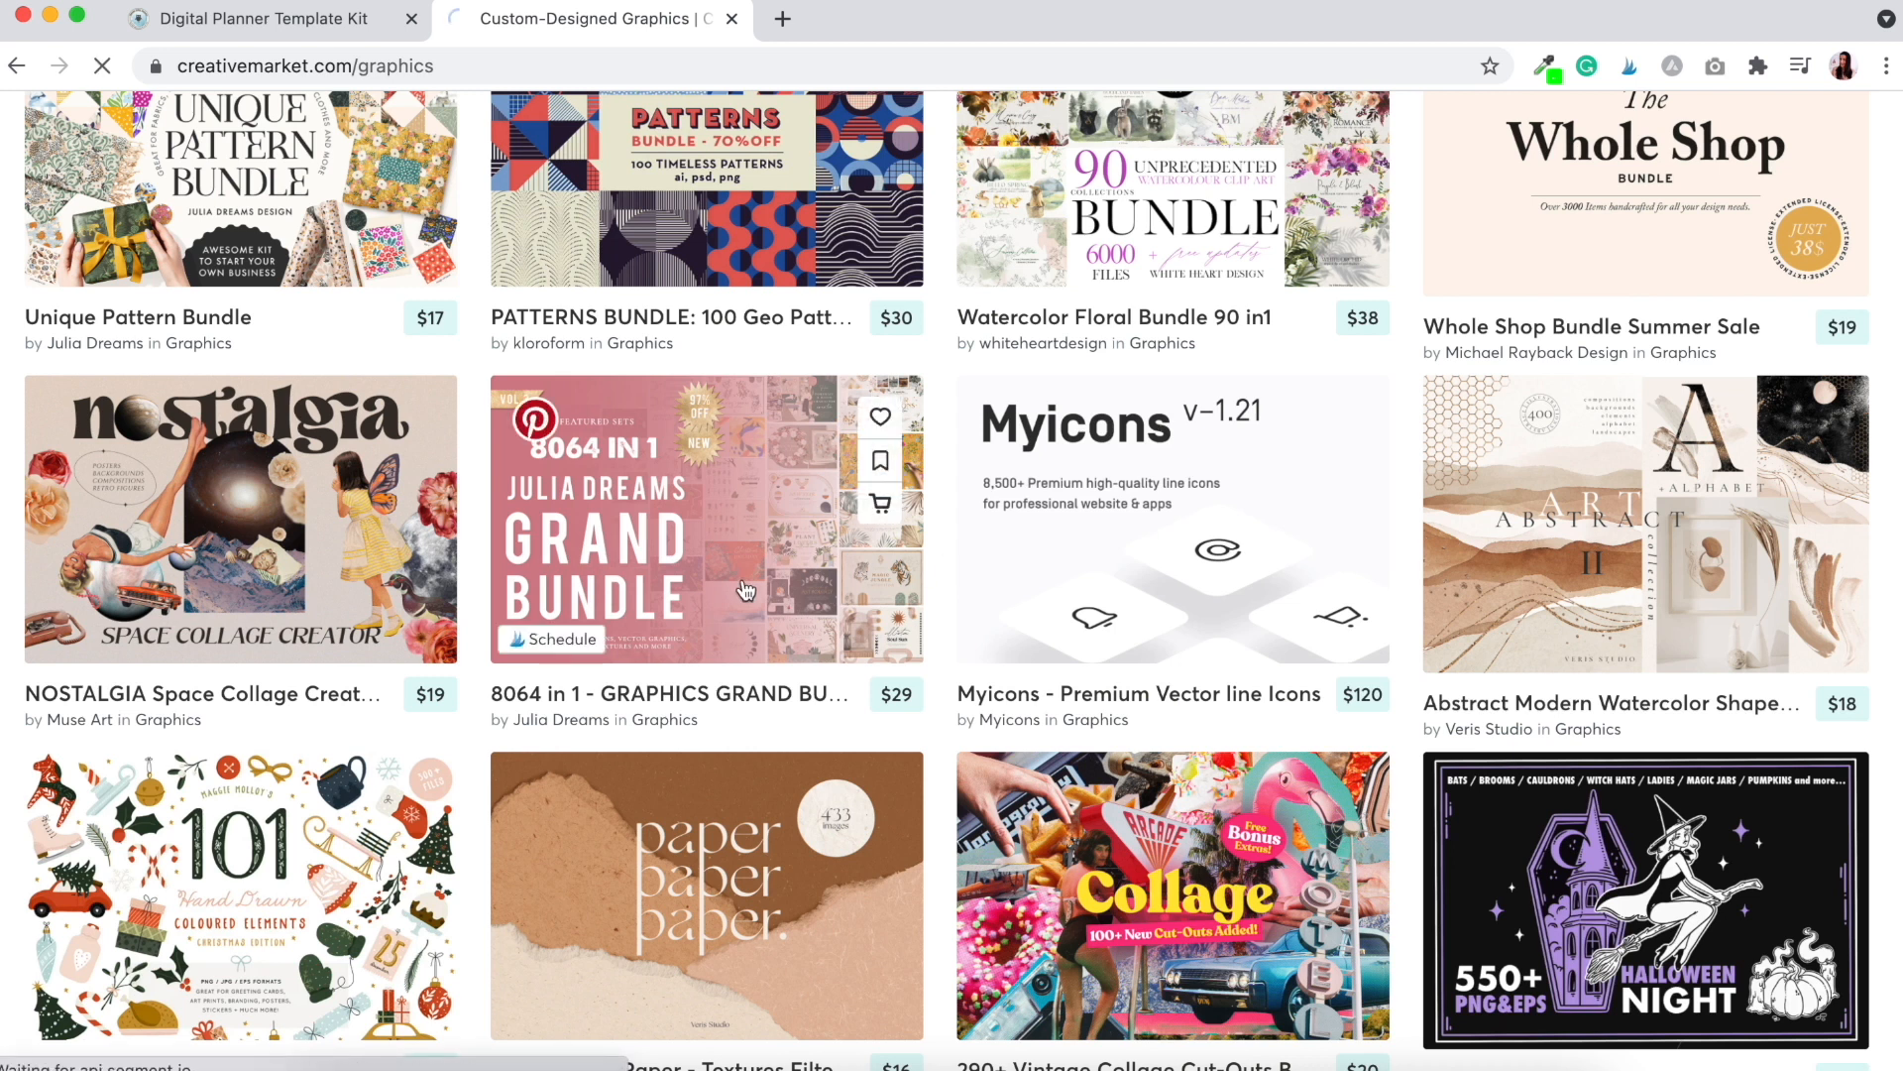
scroll(1265, 468, "down", 3)
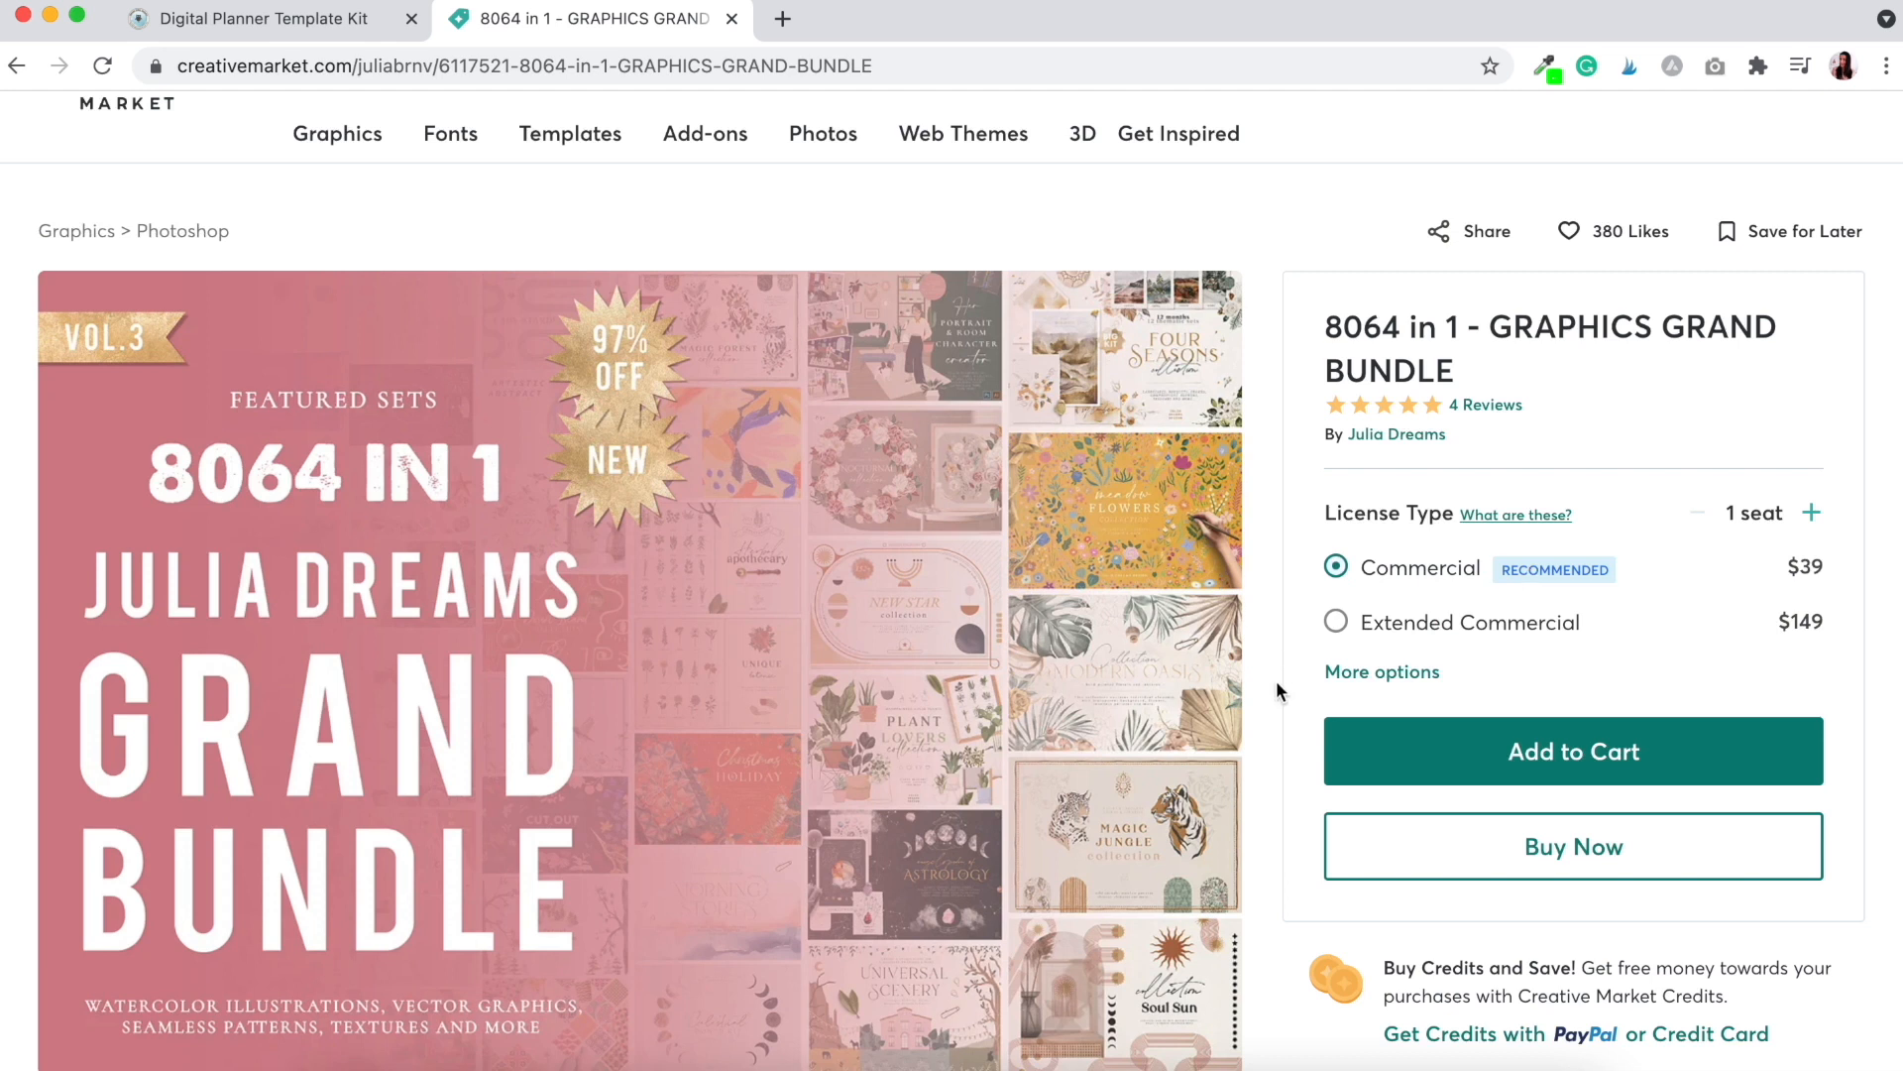
scroll(1277, 700, "down", 3)
scroll(1277, 700, "up", 1)
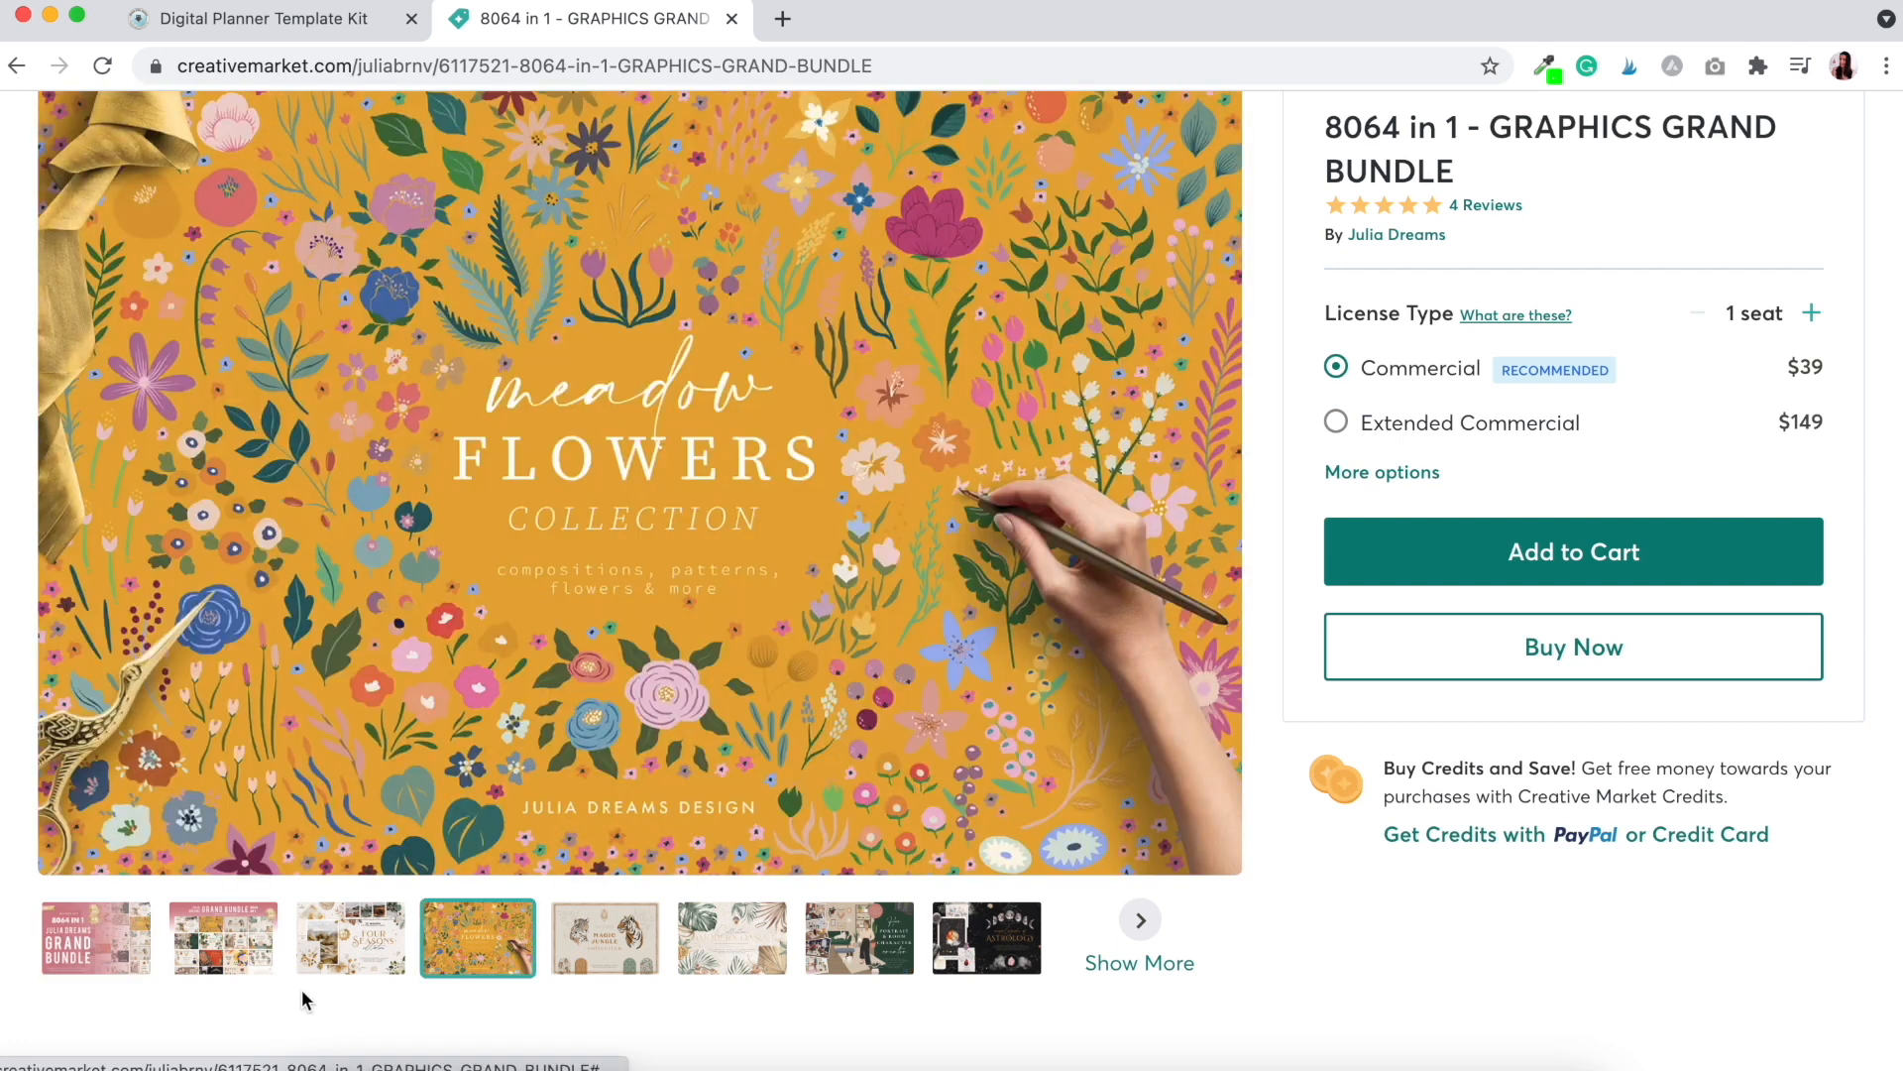
left_click(276, 944)
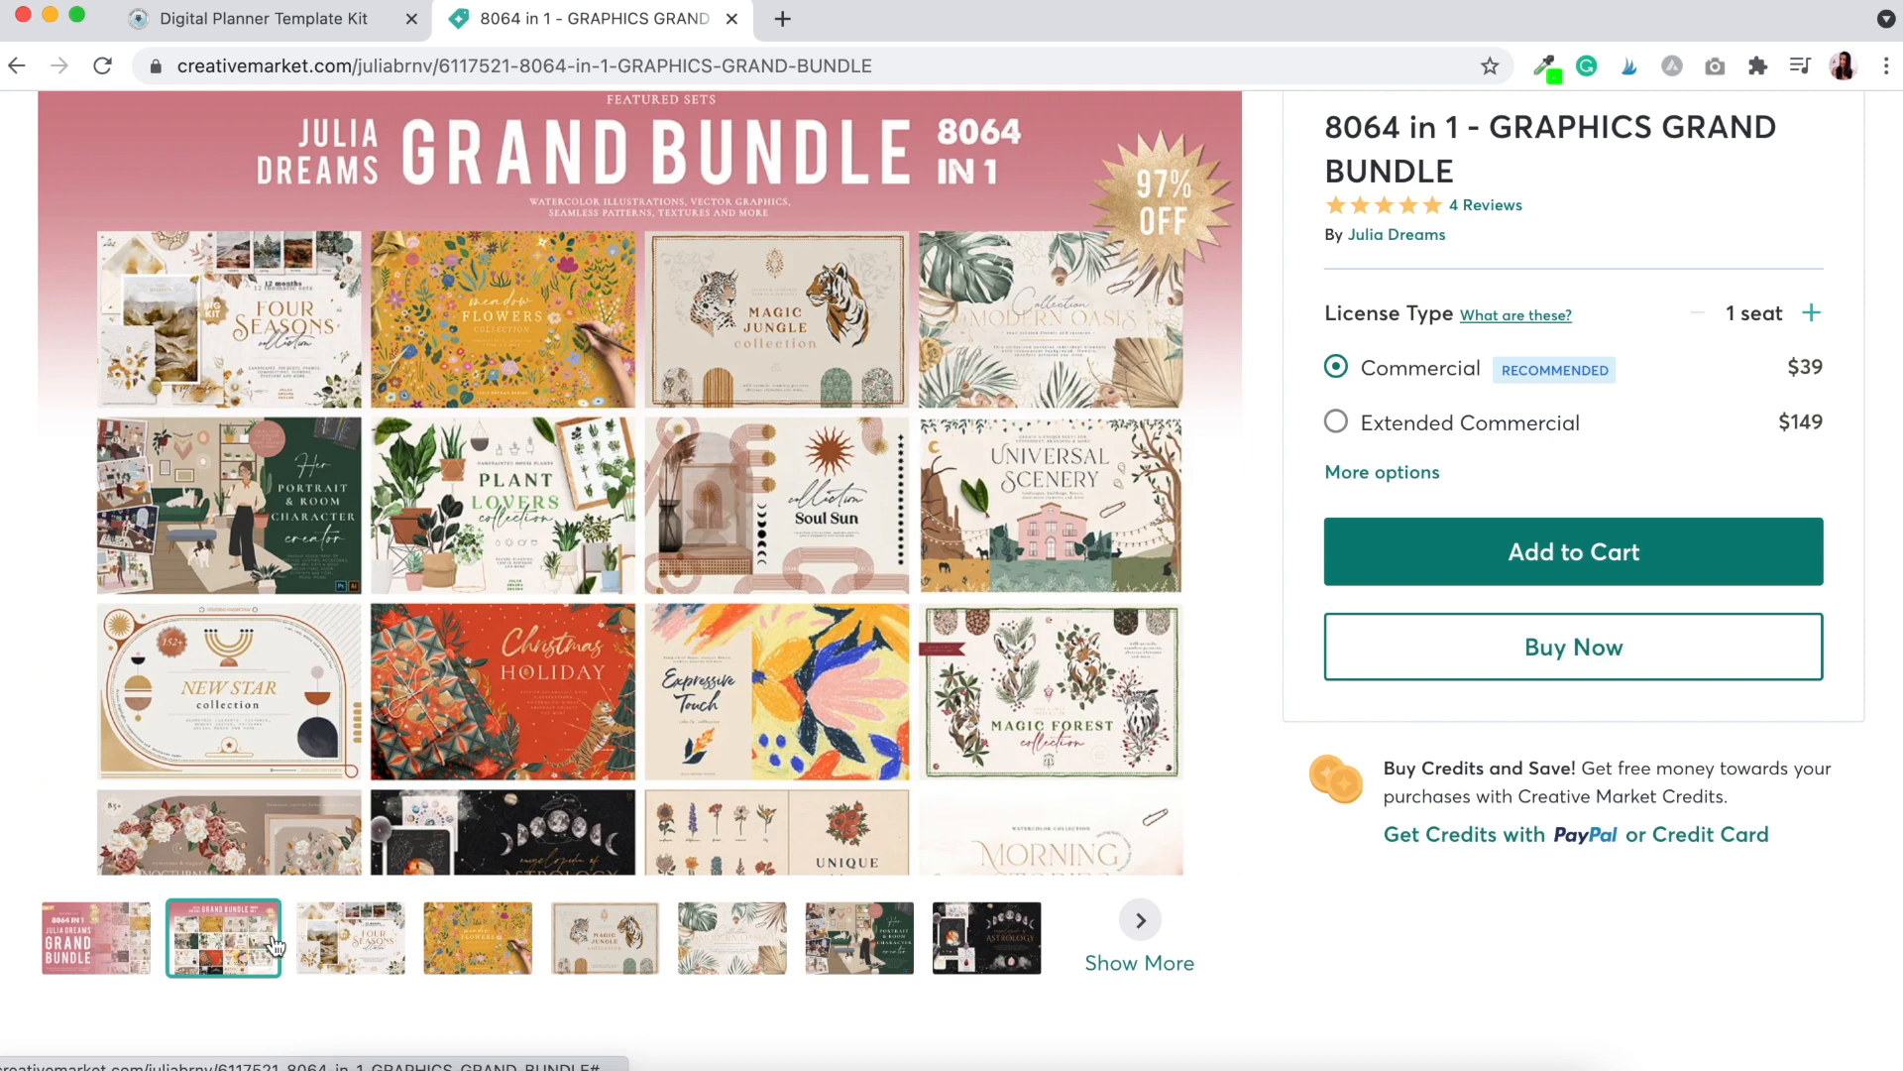
left_click(348, 949)
left_click(480, 937)
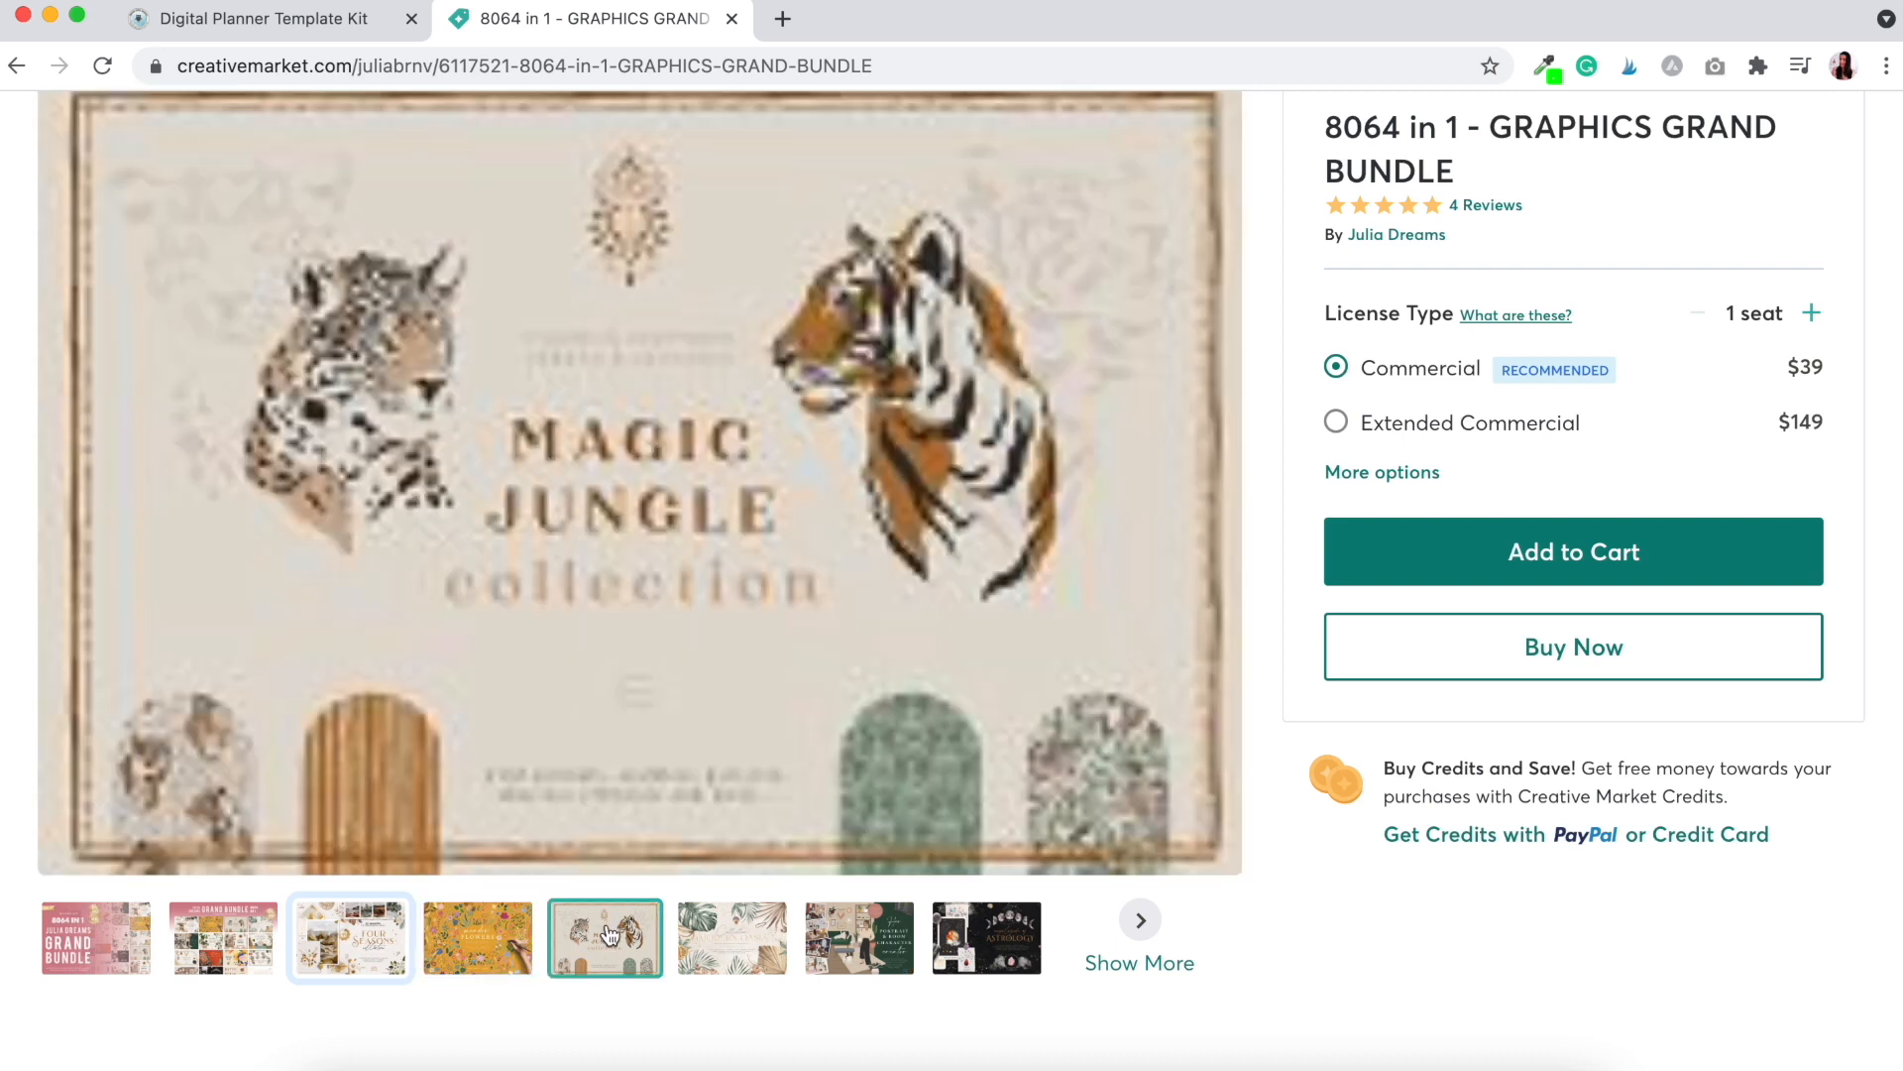
left_click(600, 932)
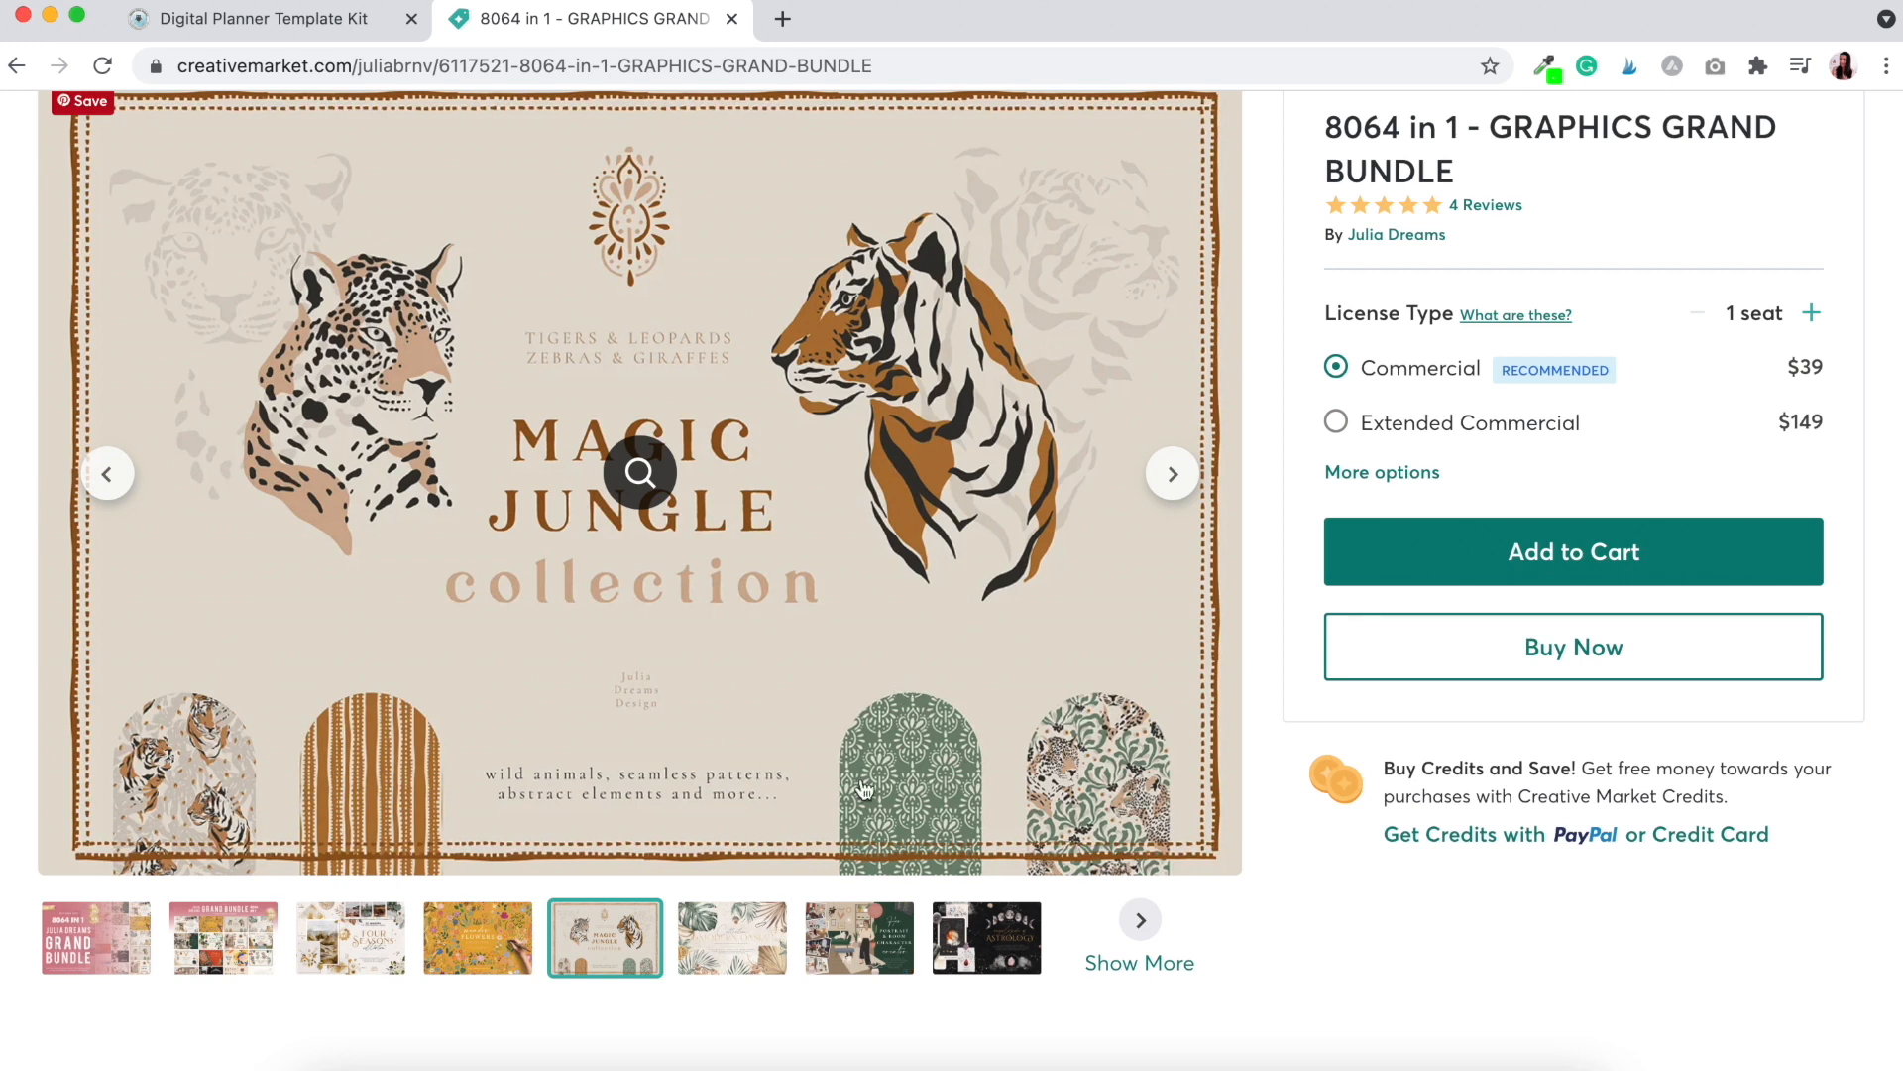
left_click(739, 940)
left_click(841, 954)
left_click(941, 962)
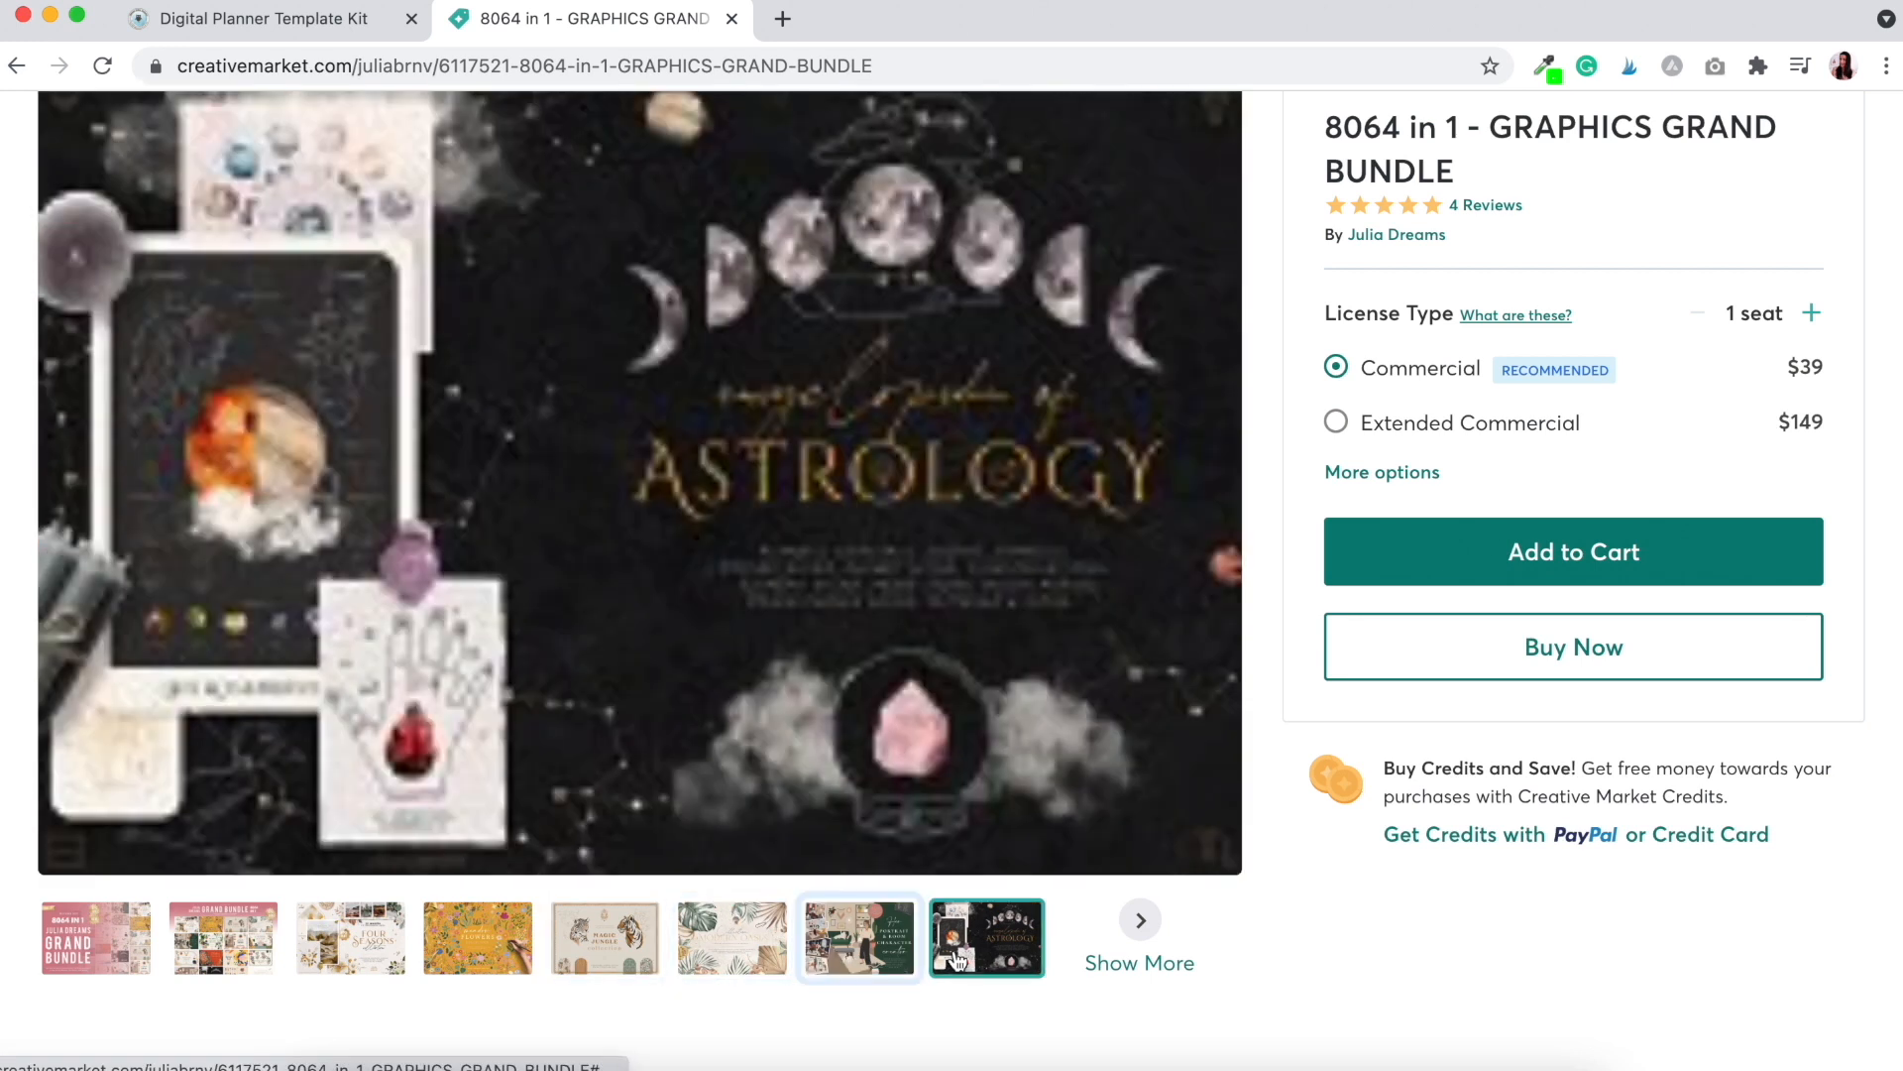
scroll(1264, 876, "up", 1)
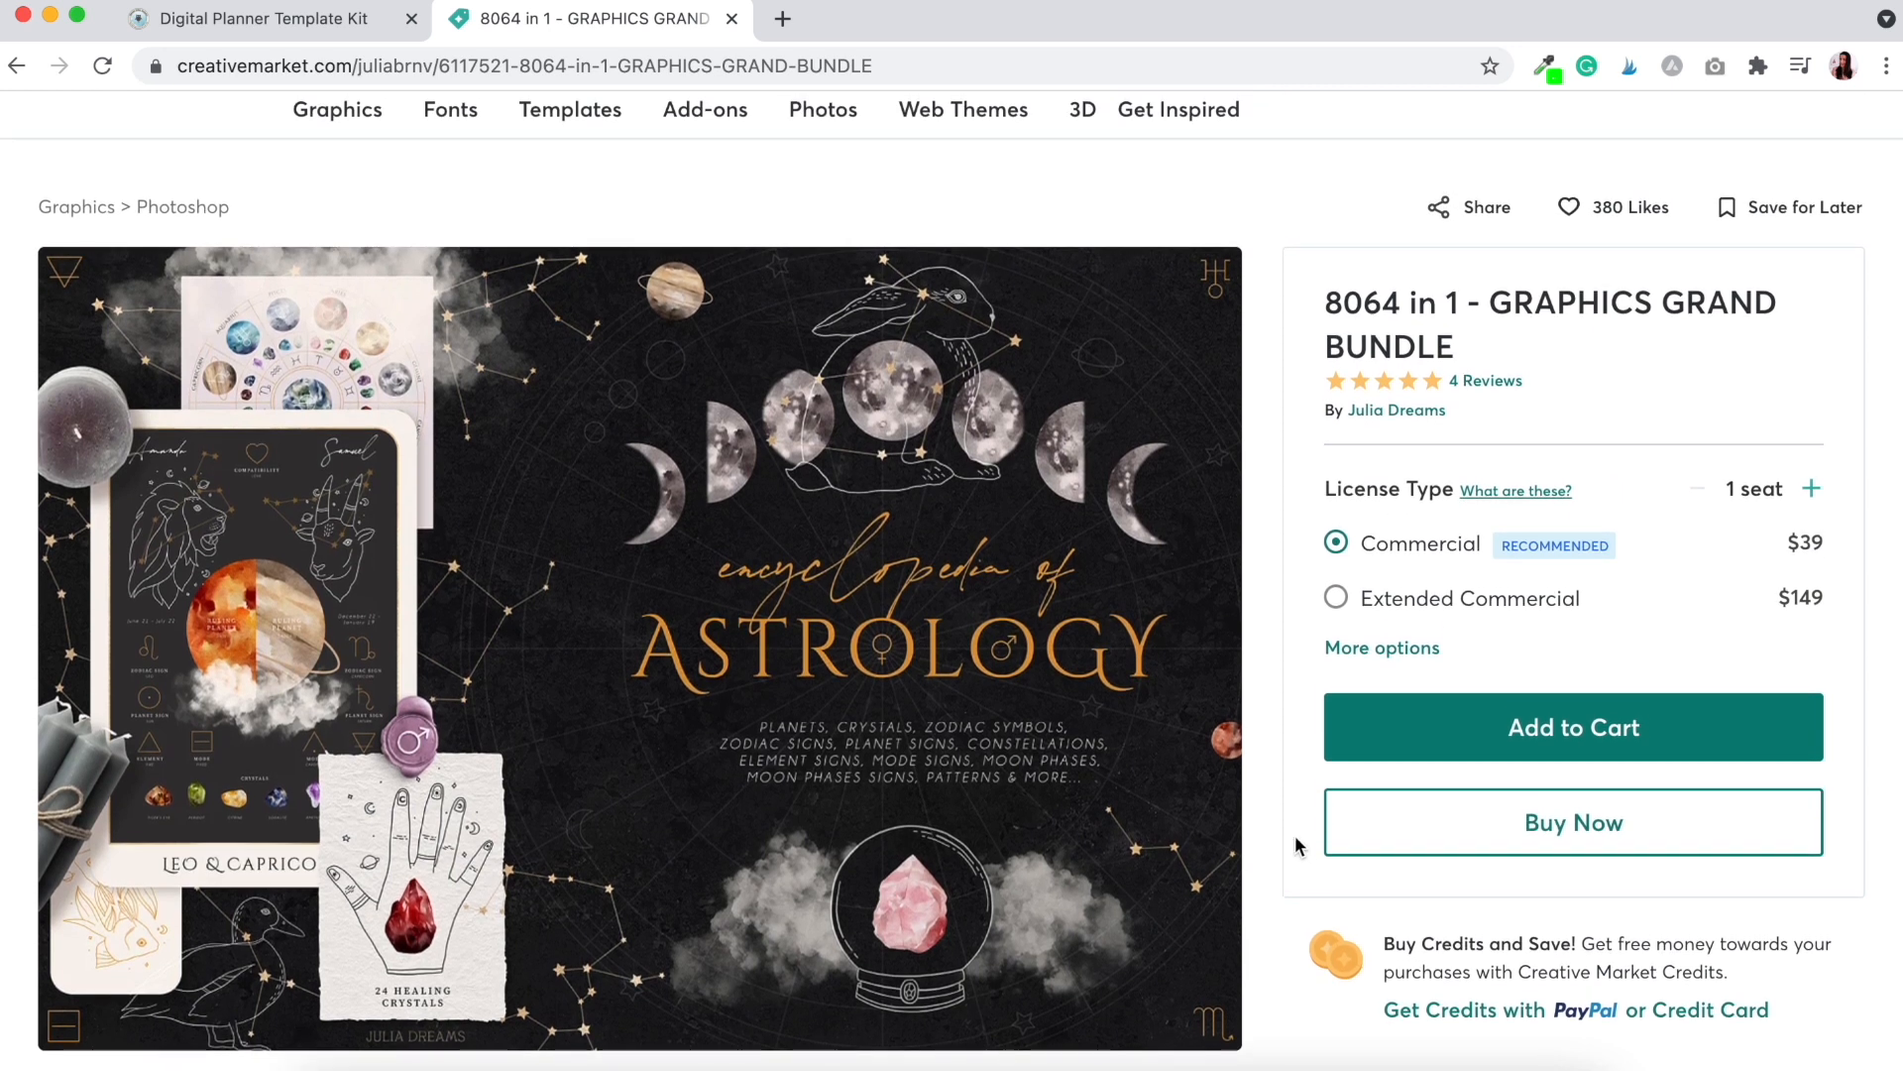
Step: Go to the bundle designer's shop and open the 16300 in 1 - GRAPHIC GIANT BUNDLE product from its listings
left_click(1384, 412)
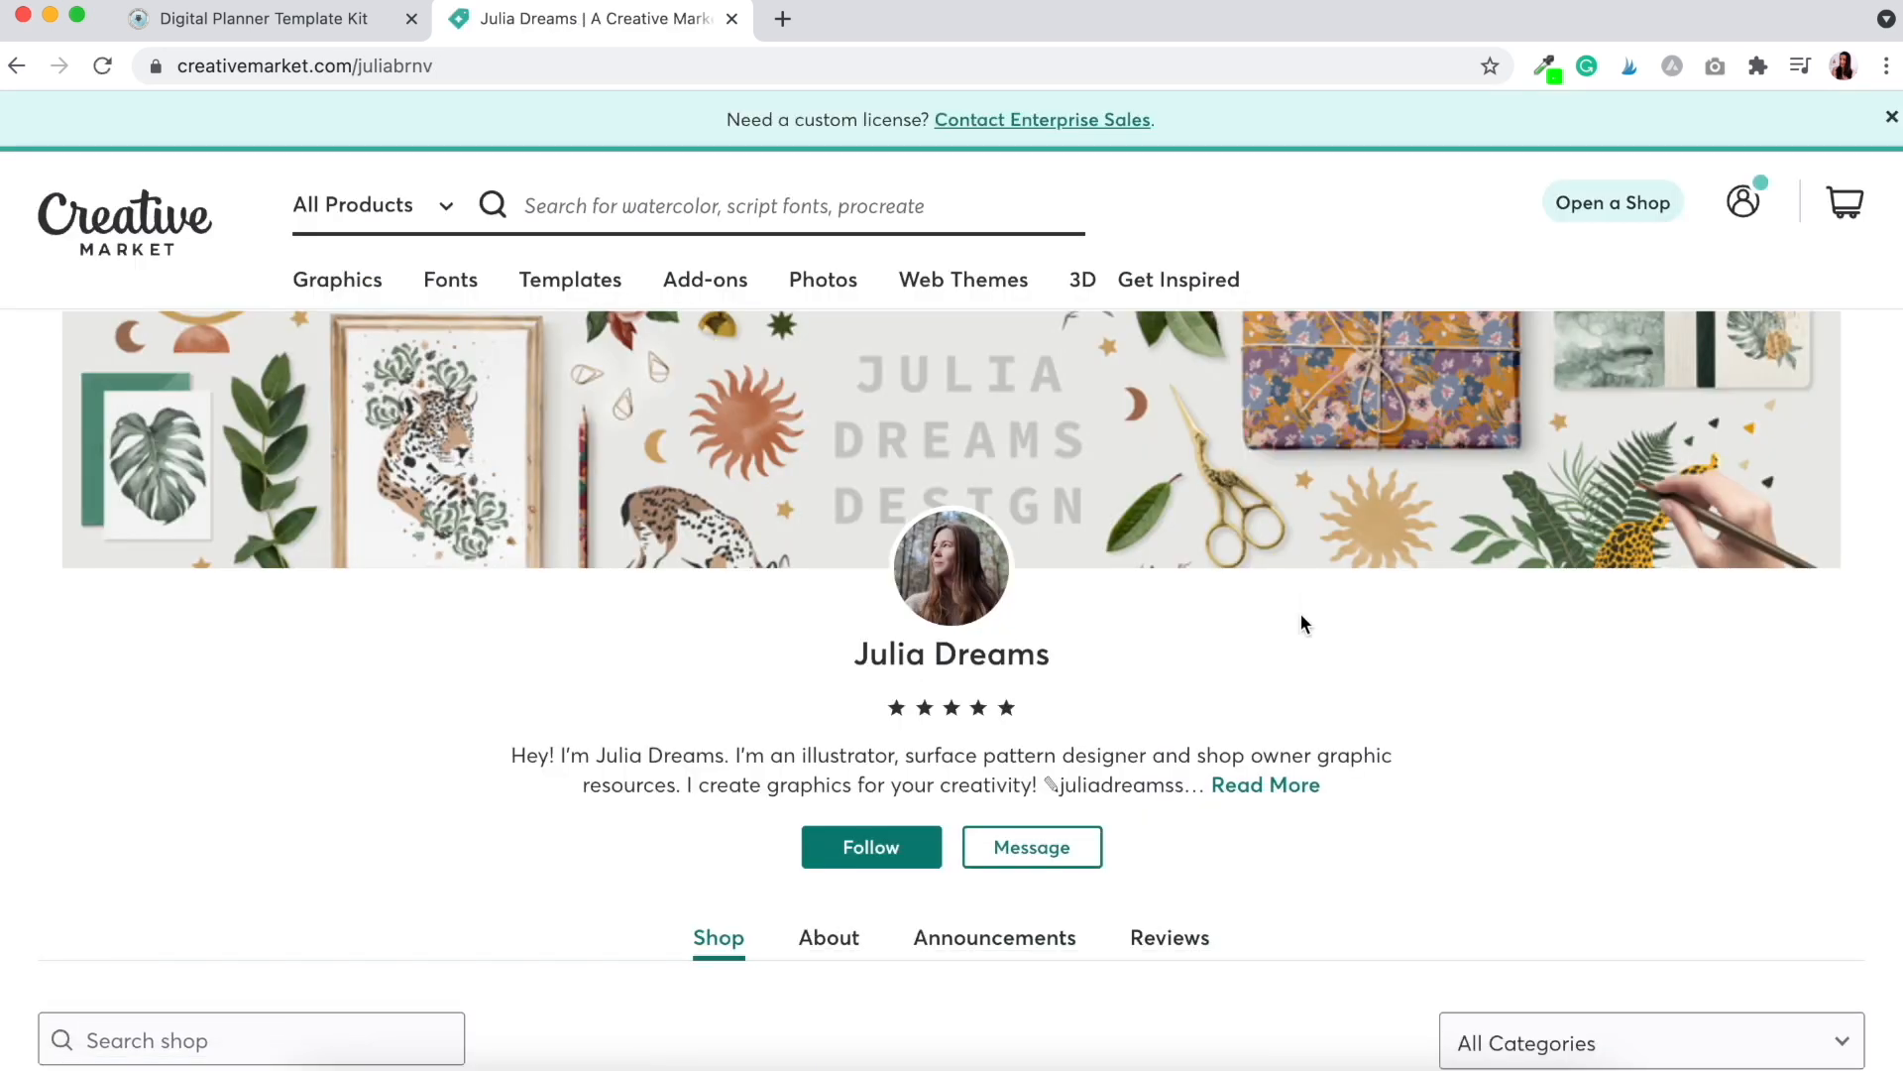
scroll(1418, 672, "down", 5)
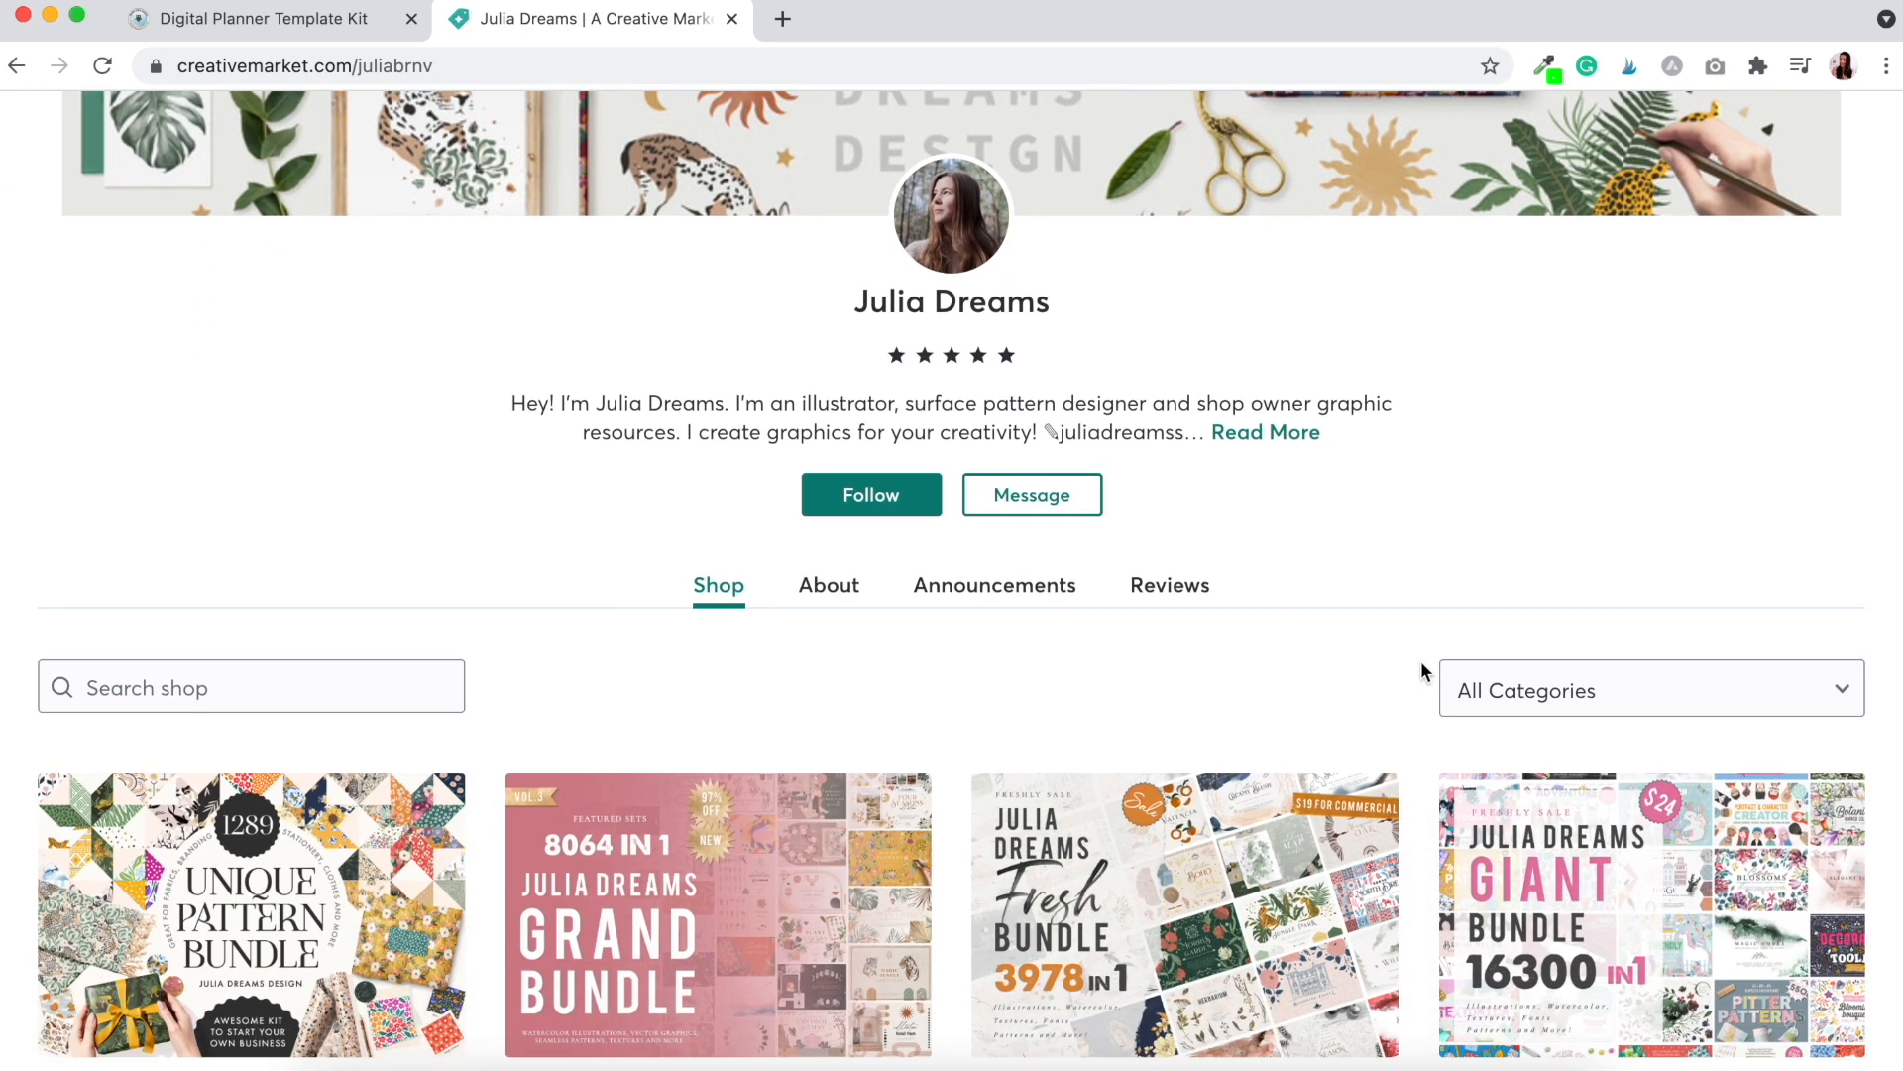
scroll(1420, 660, "down", 3)
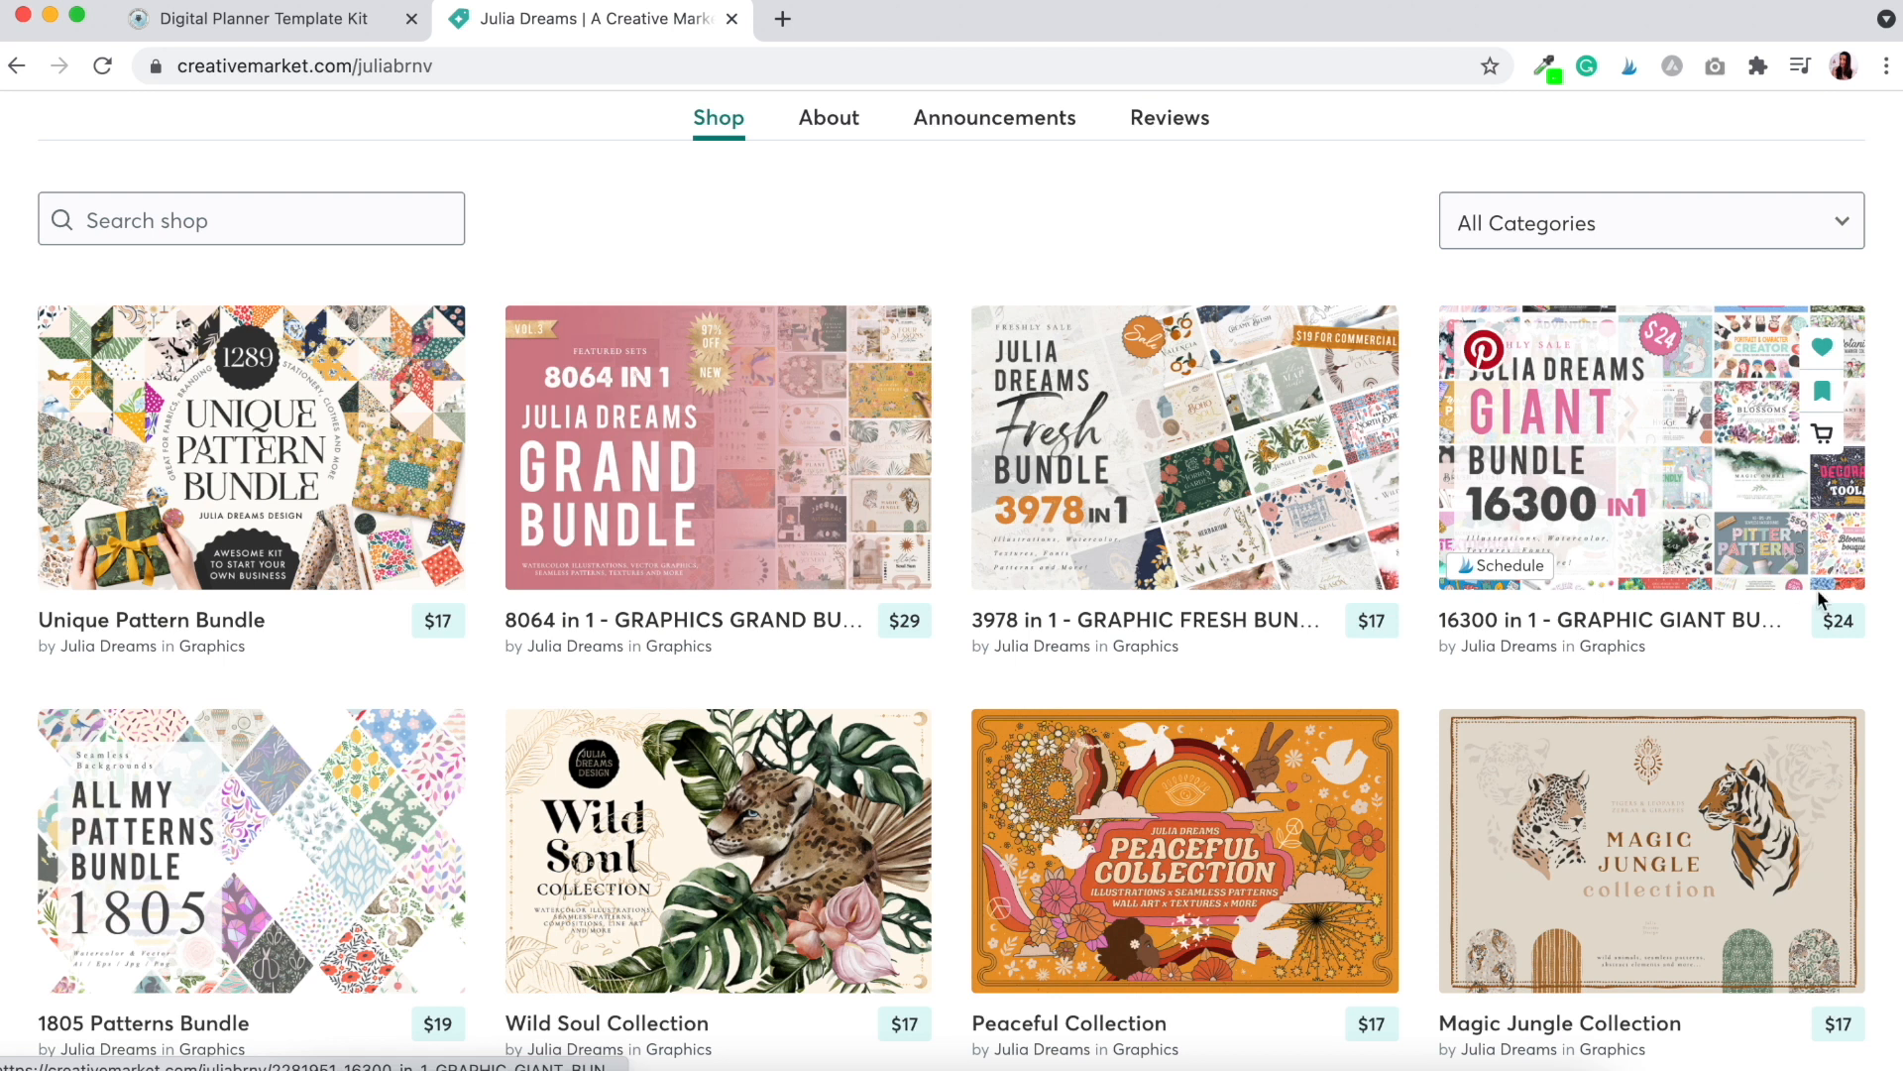
left_click(1662, 522)
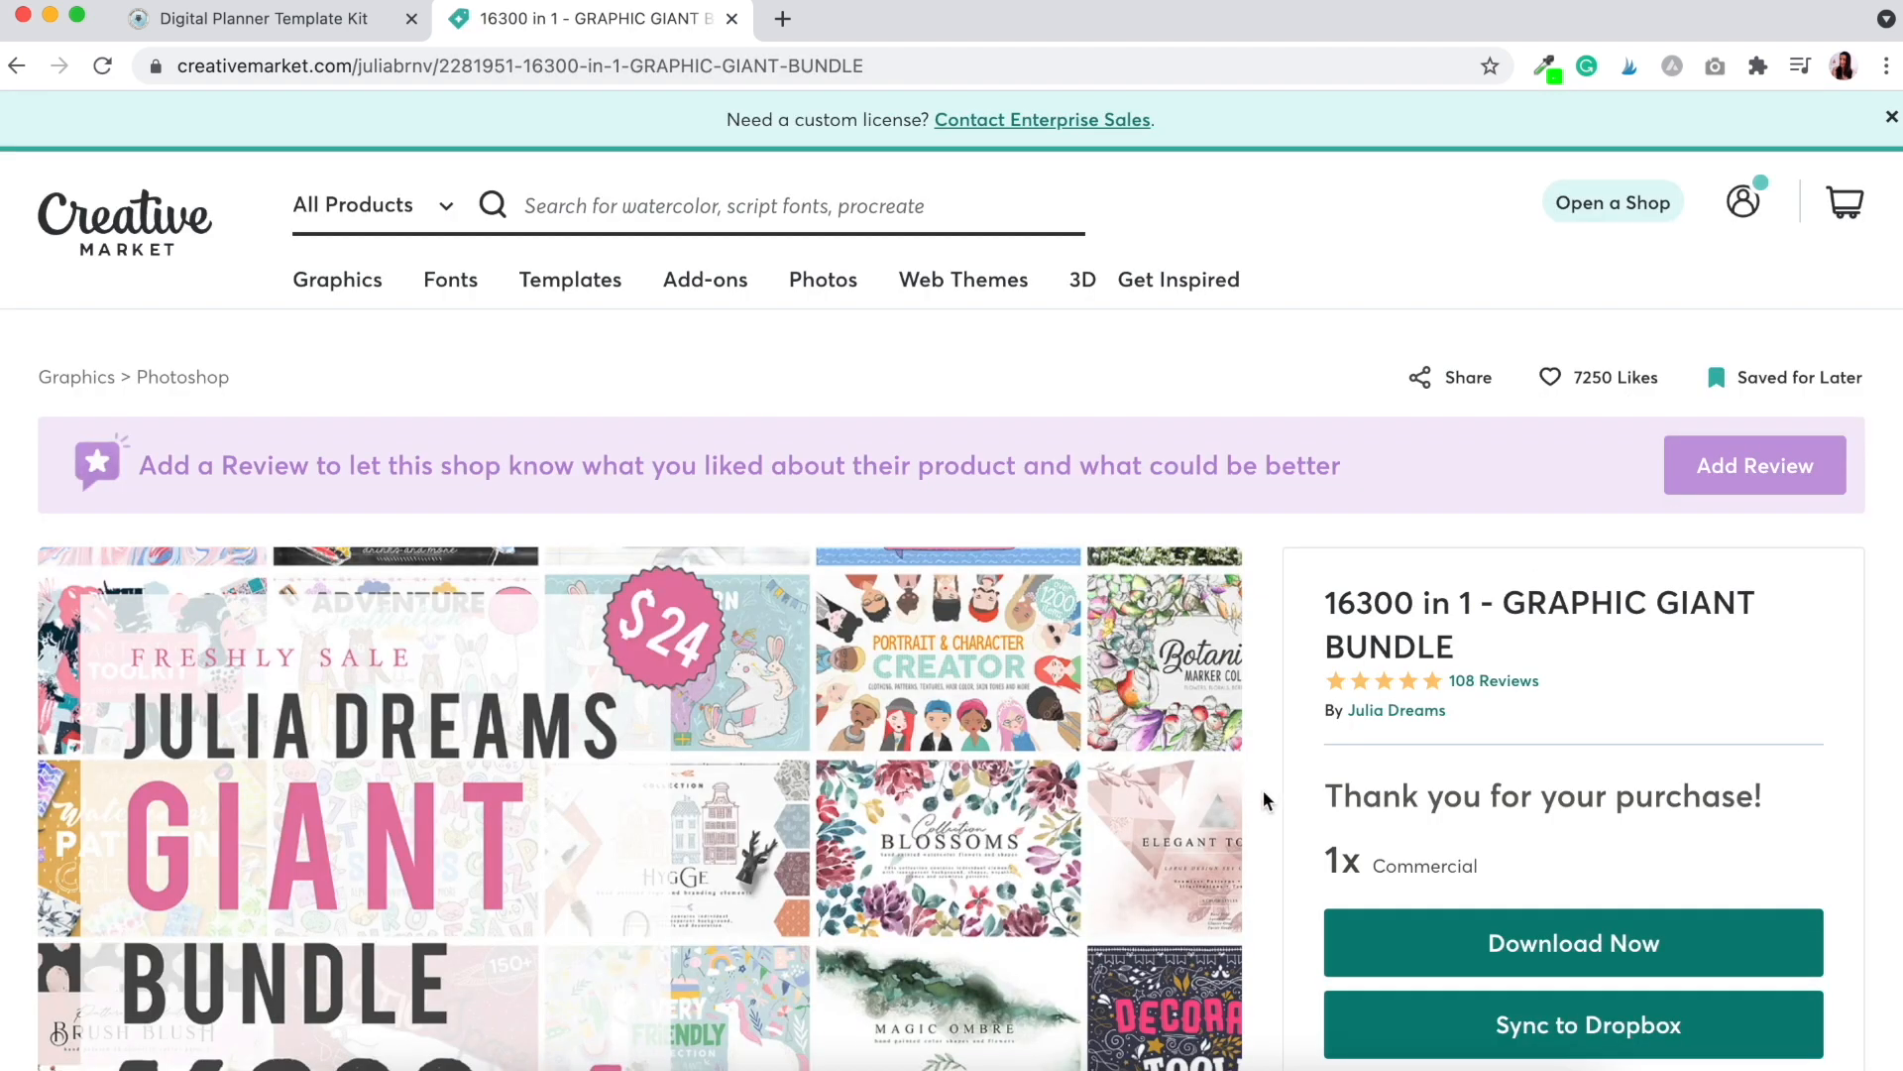
Step: Examine the giant bundle's preview images, from the character and floral collections through the Elegant, Abstract and Artistic toolkits
scroll(1263, 792, "down", 5)
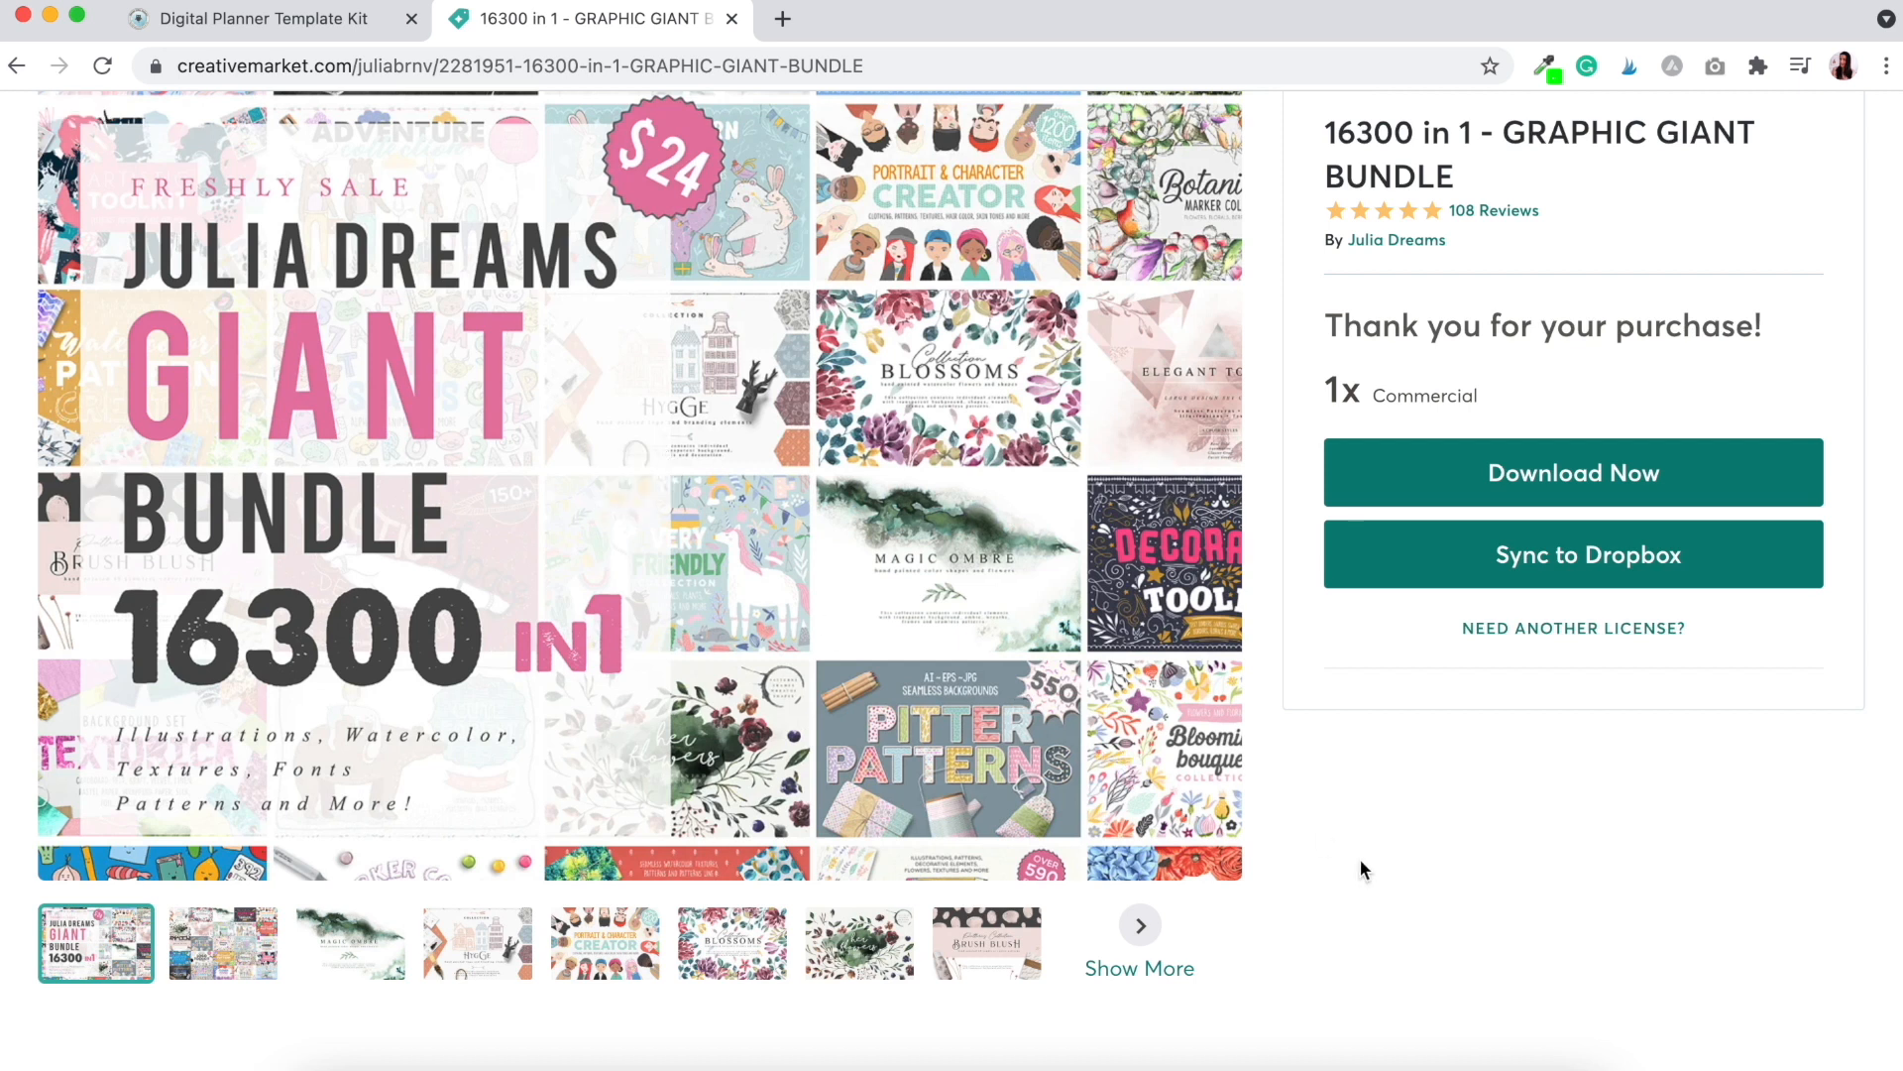
scroll(1362, 863, "up", 1)
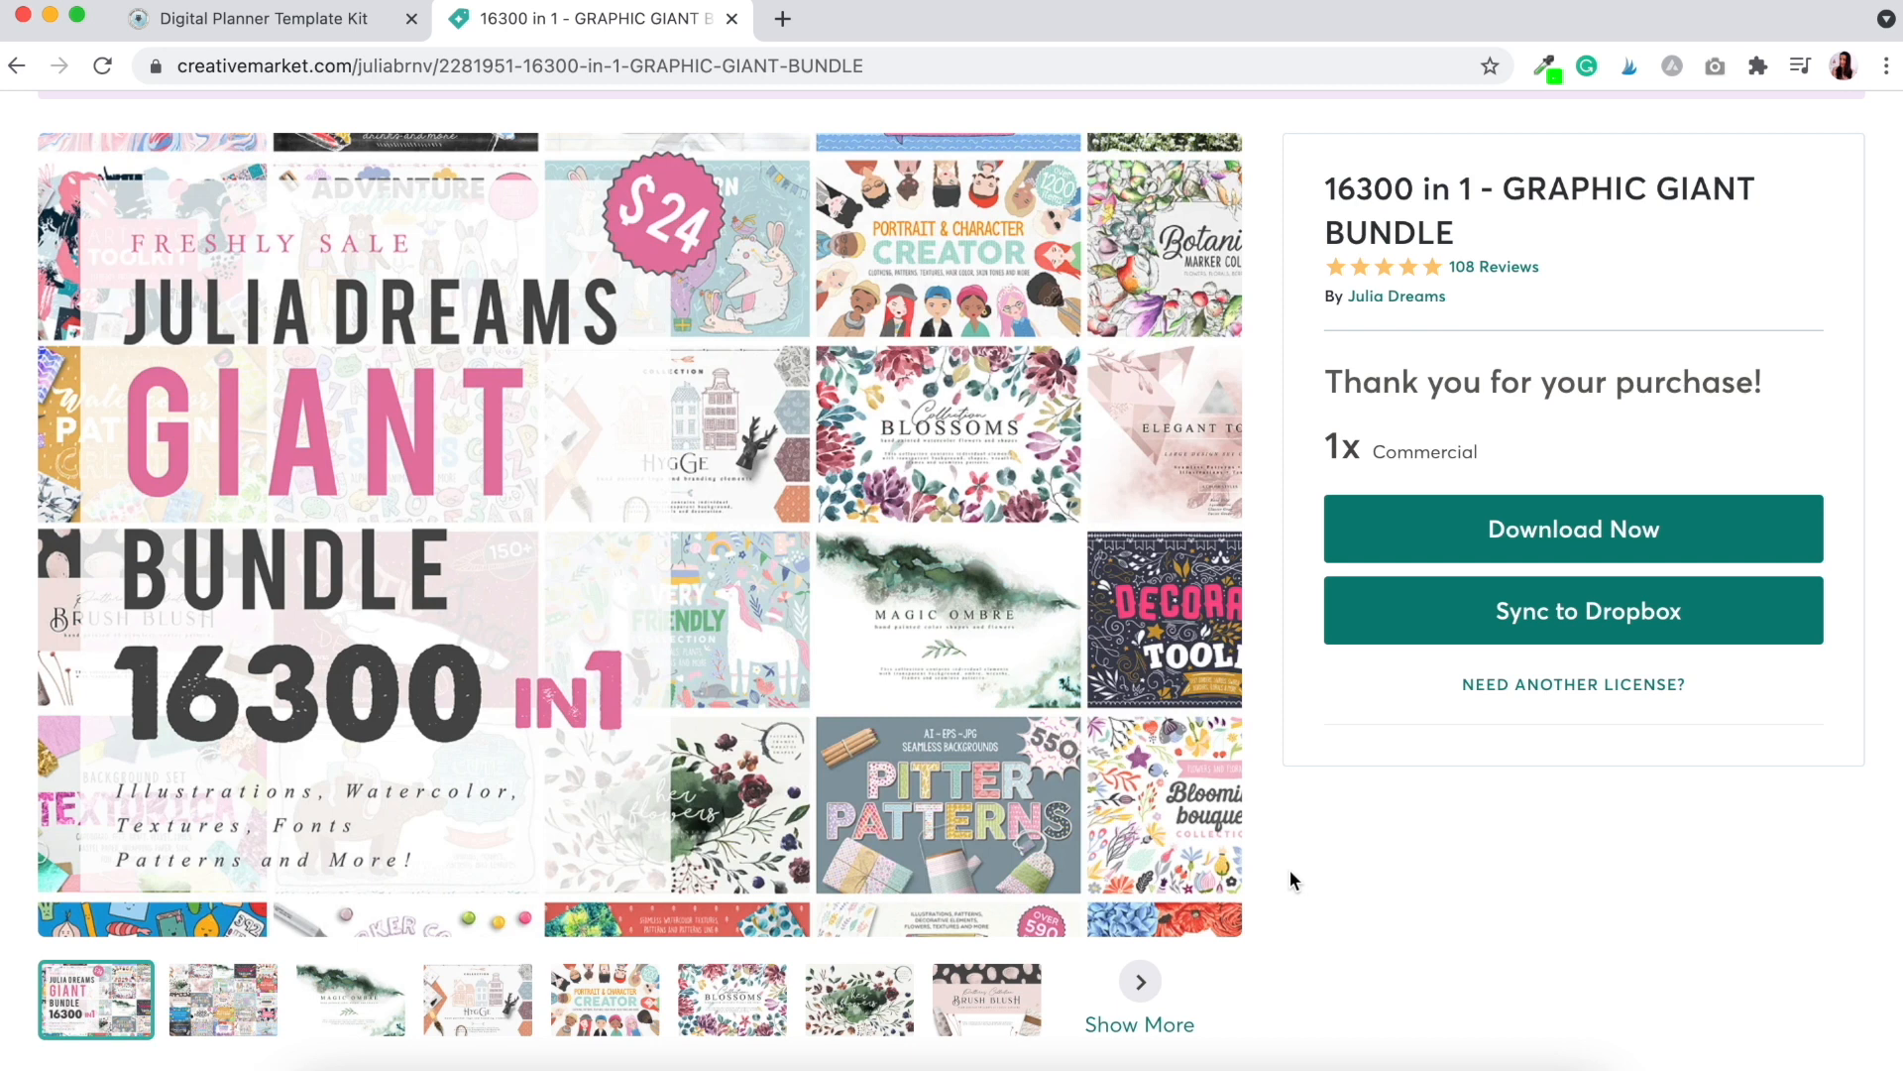
left_click(477, 999)
left_click(1173, 536)
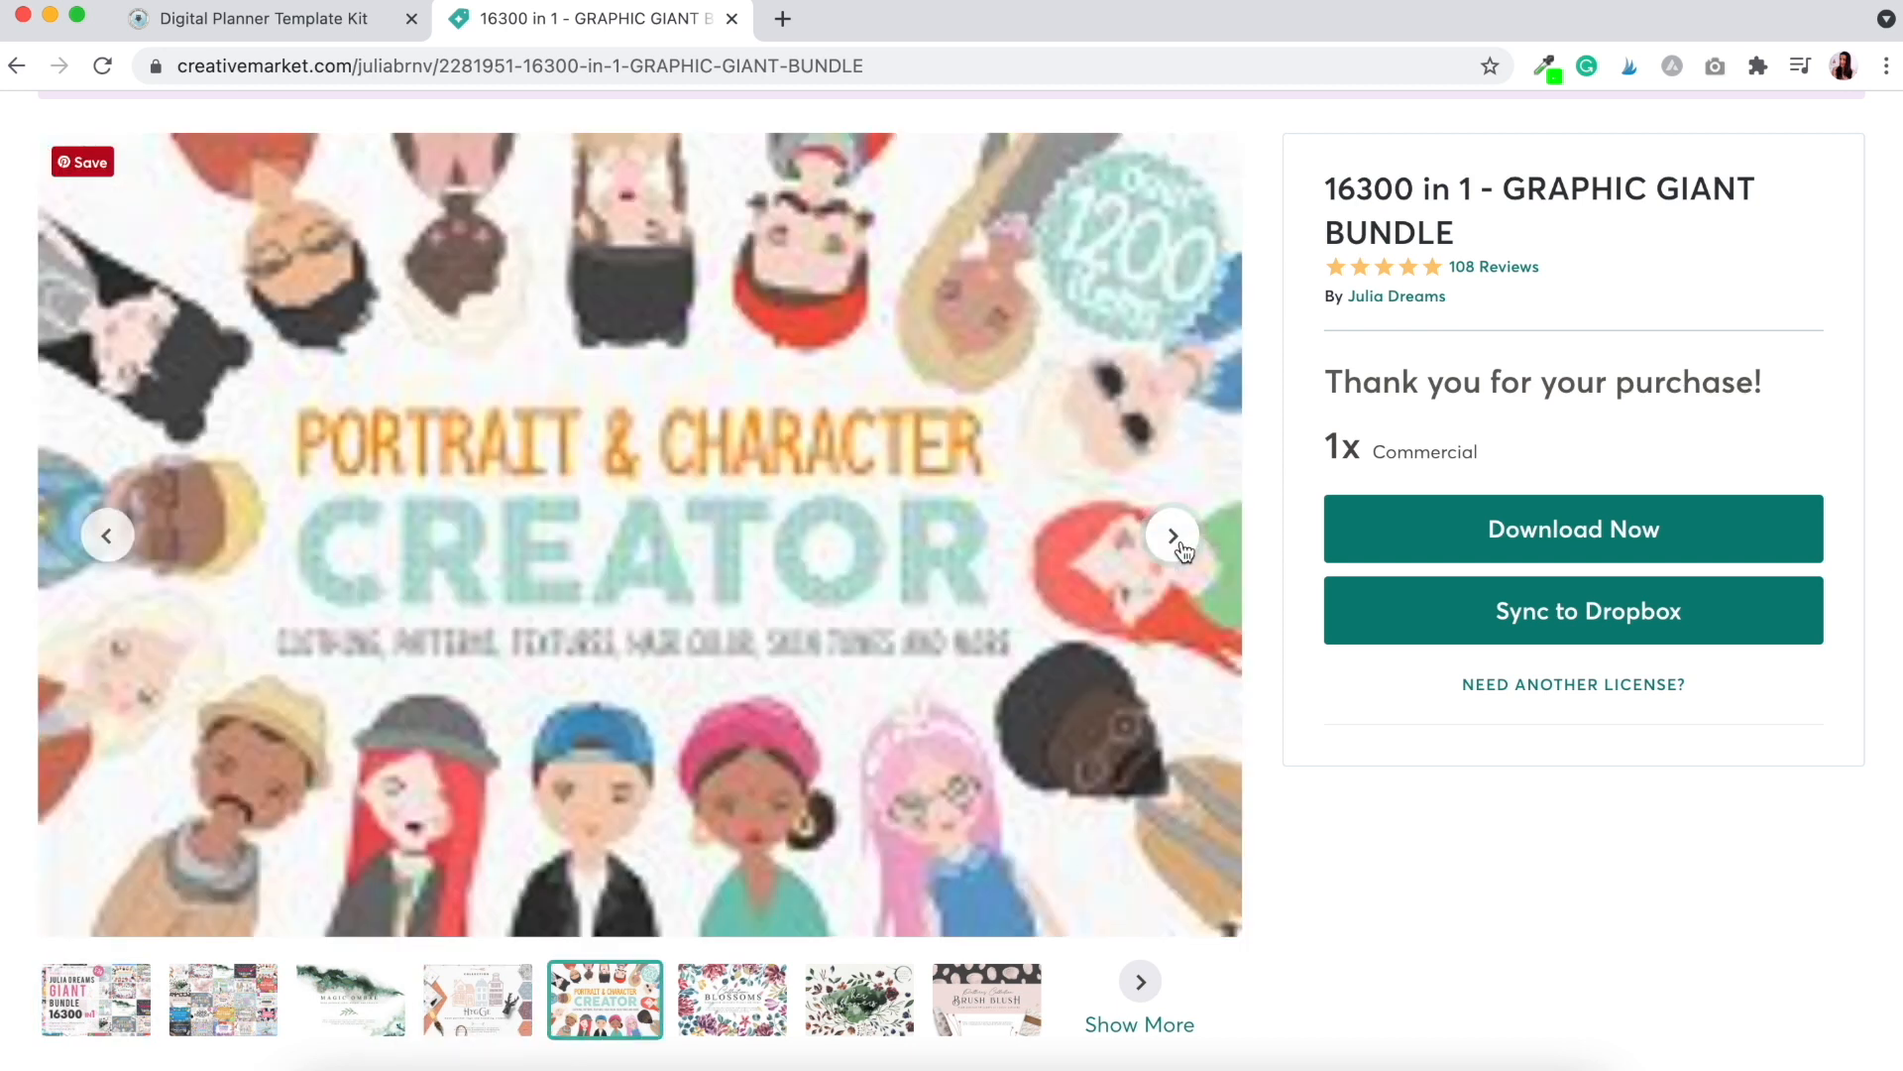
left_click(1174, 536)
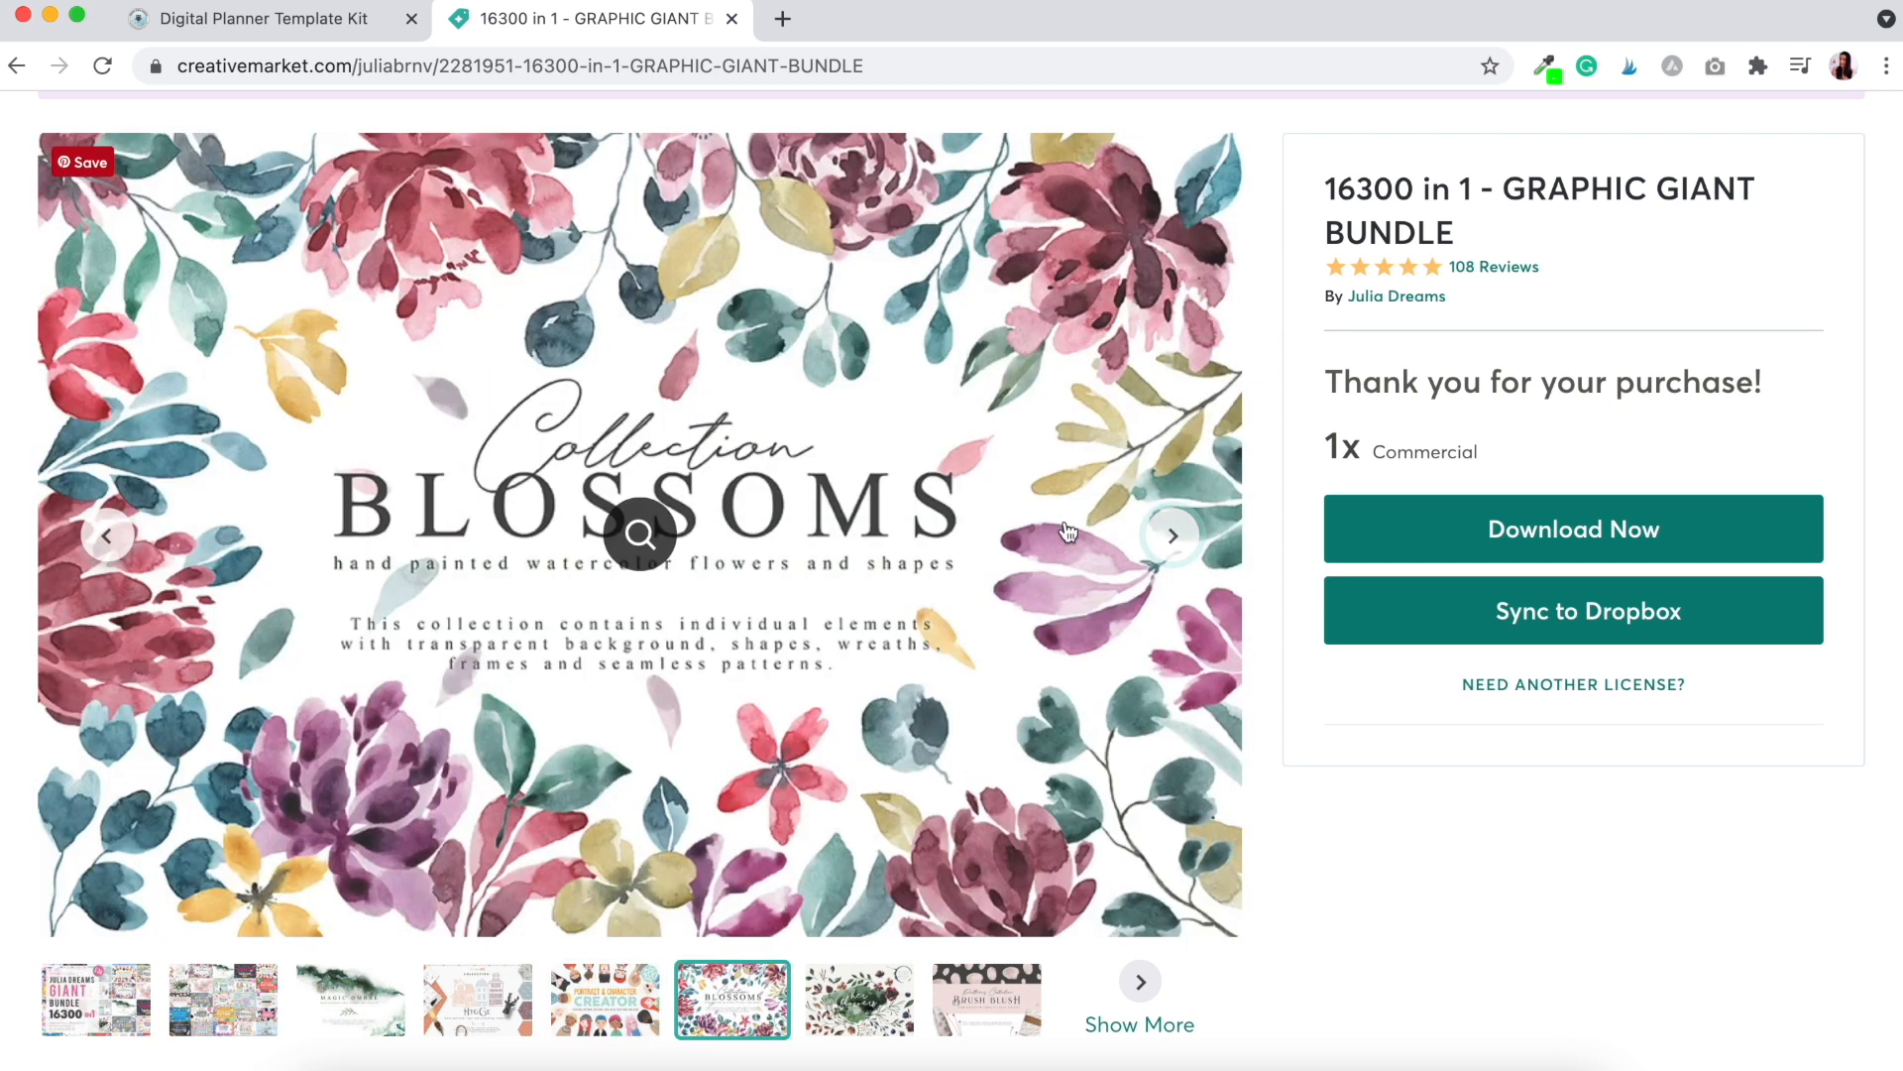
left_click(1175, 545)
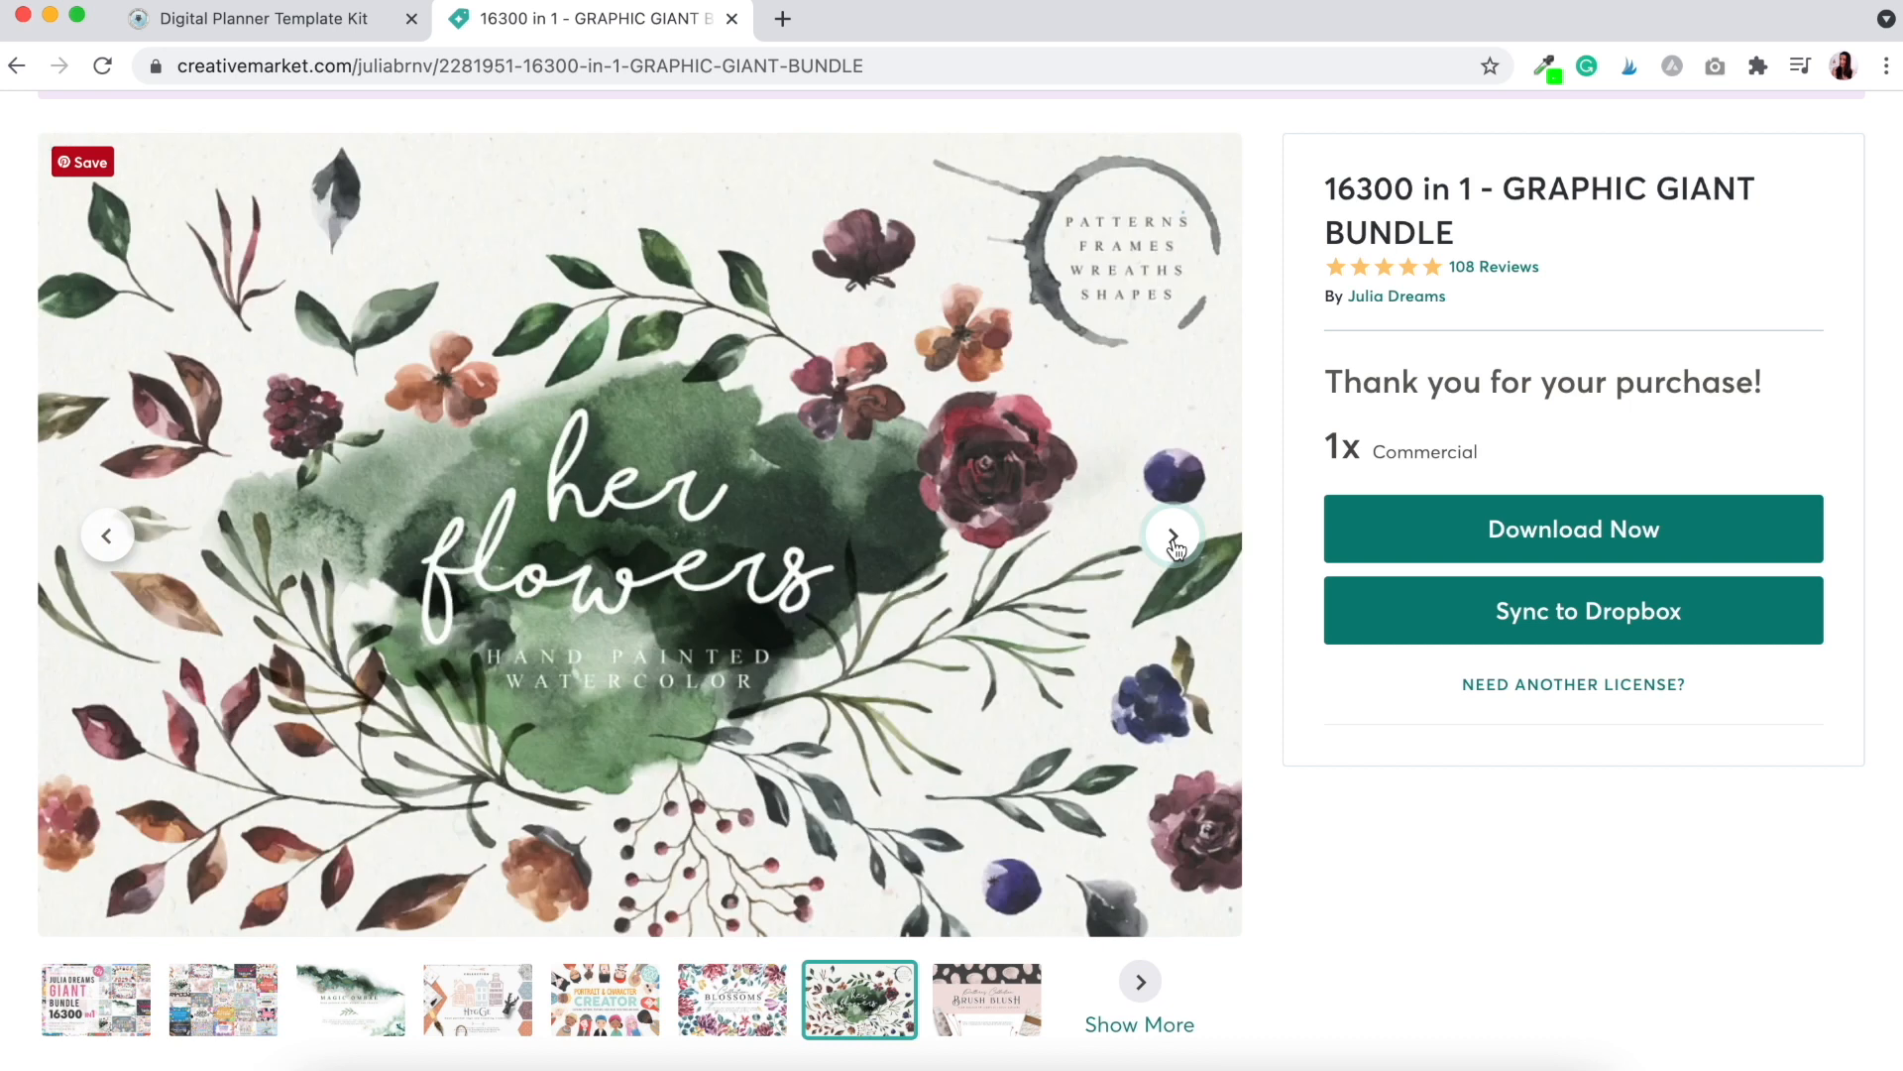
left_click(1175, 544)
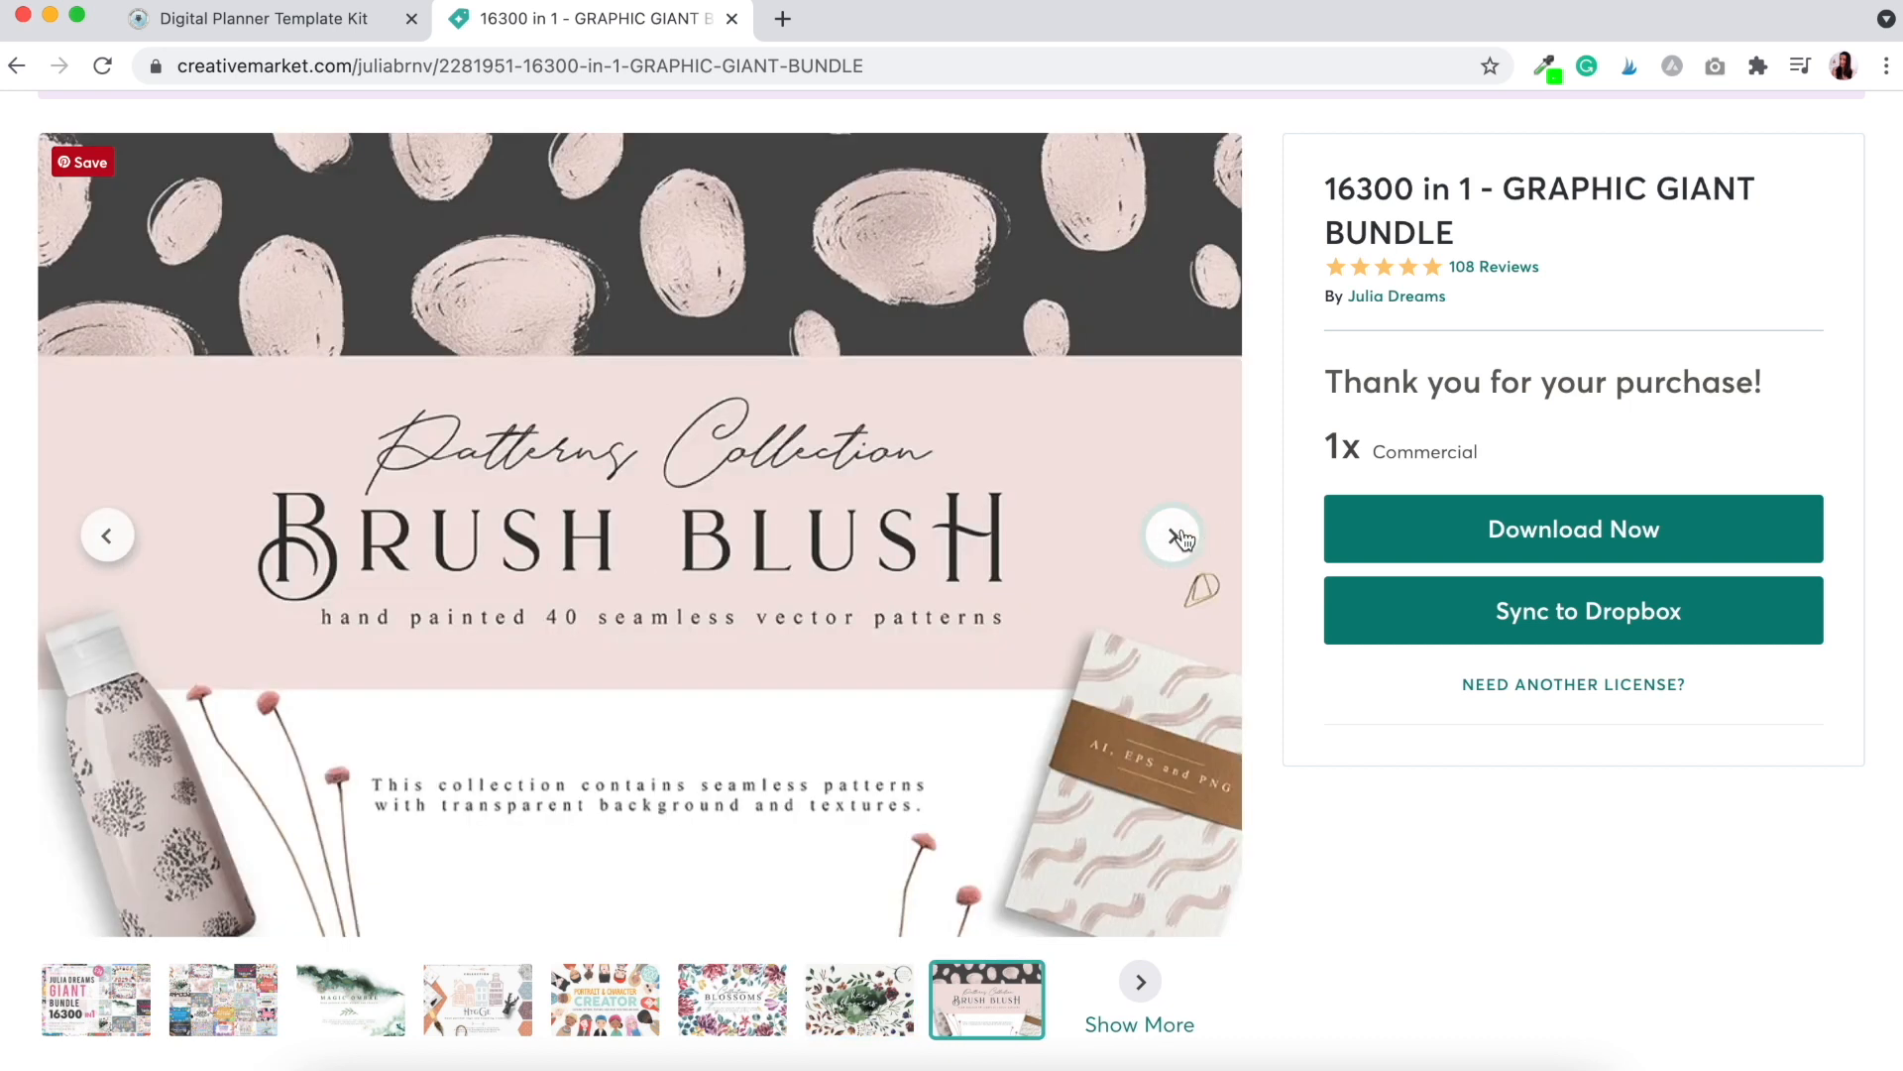
left_click(1173, 539)
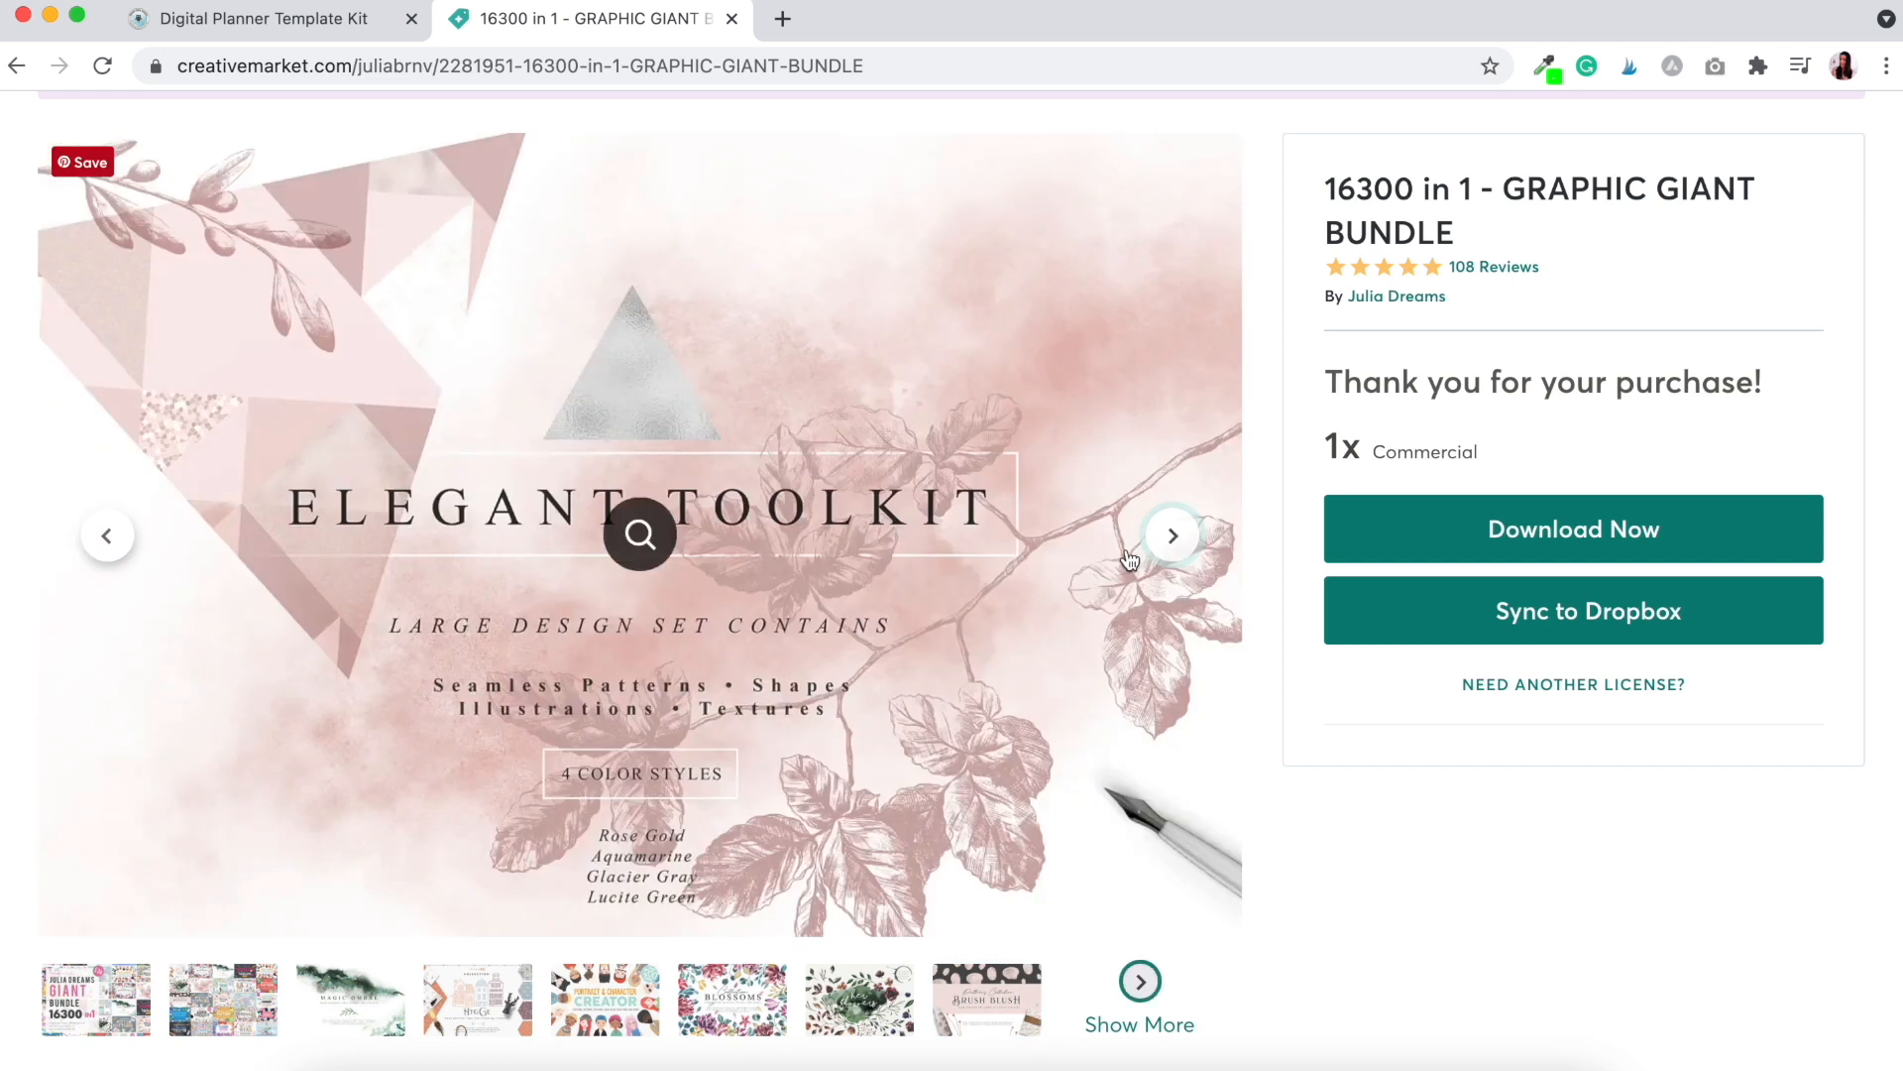
left_click(1190, 547)
left_click(1189, 548)
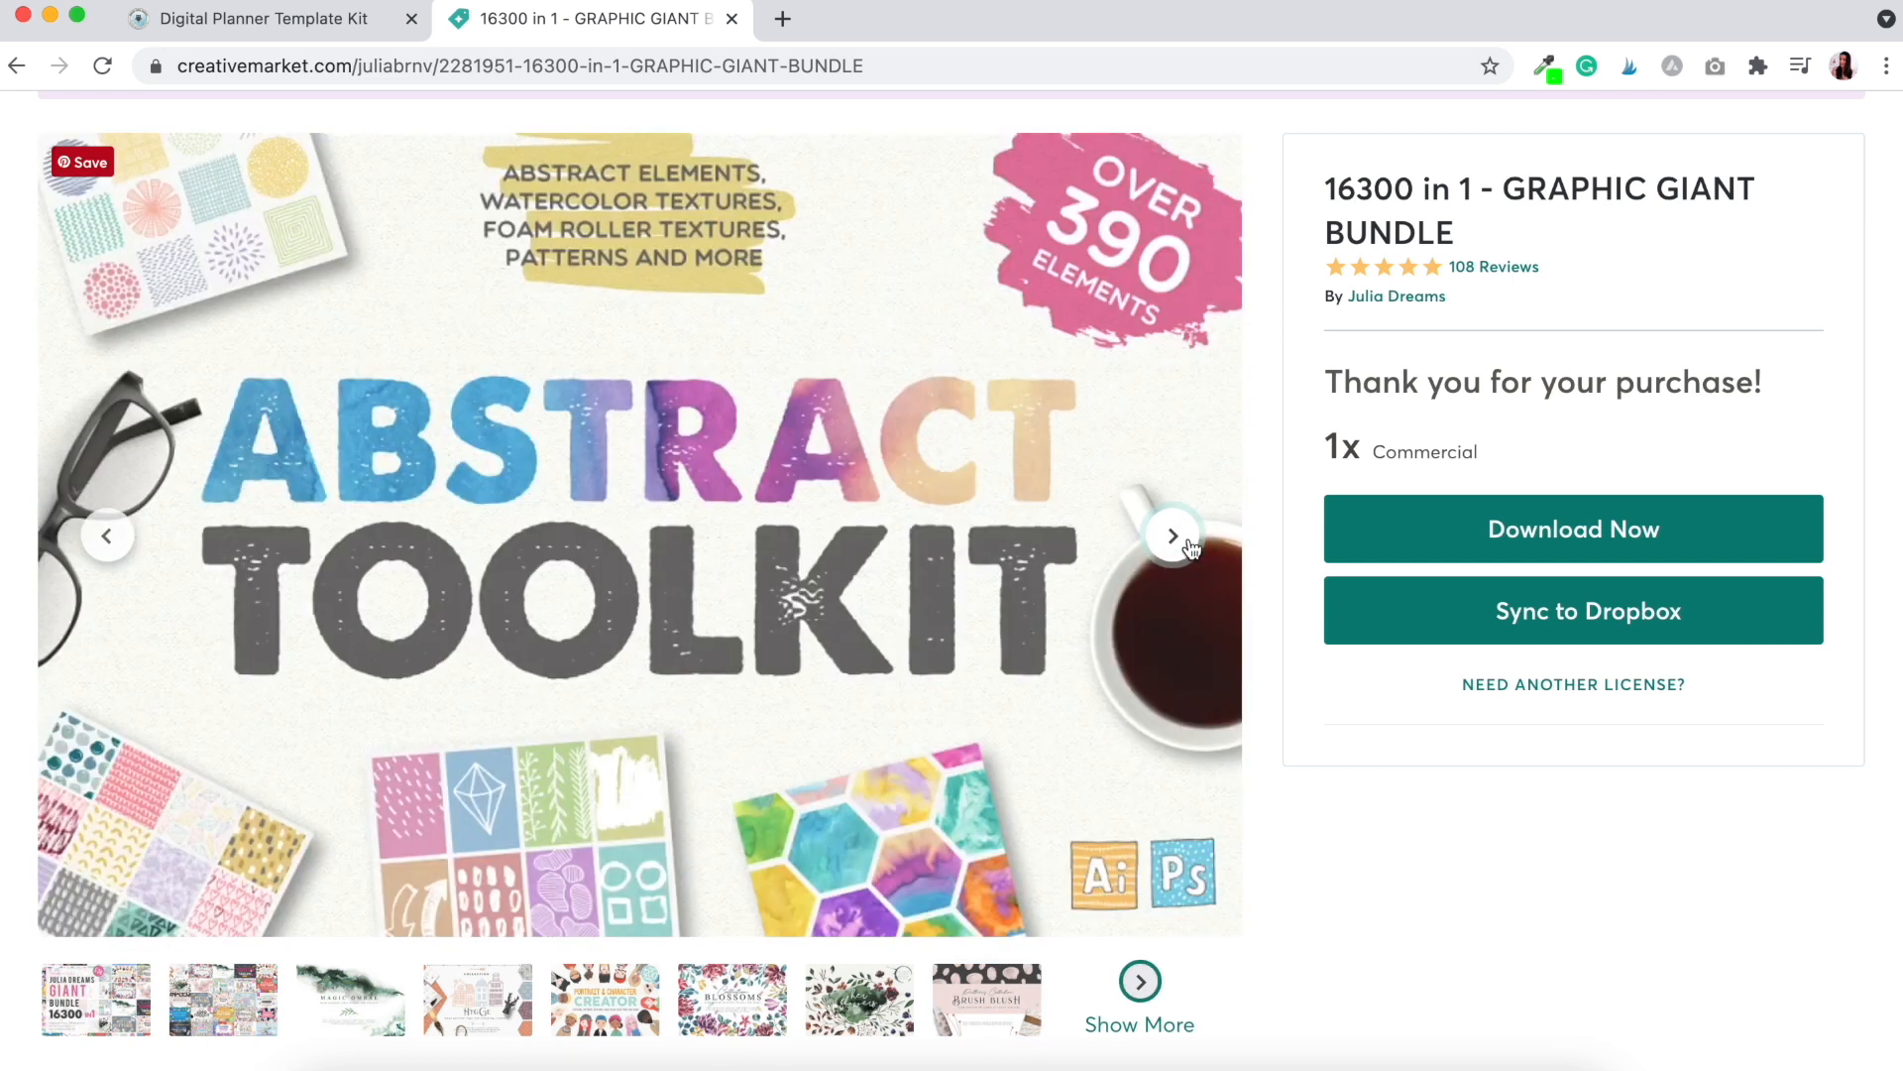
left_click(1190, 548)
left_click(1179, 553)
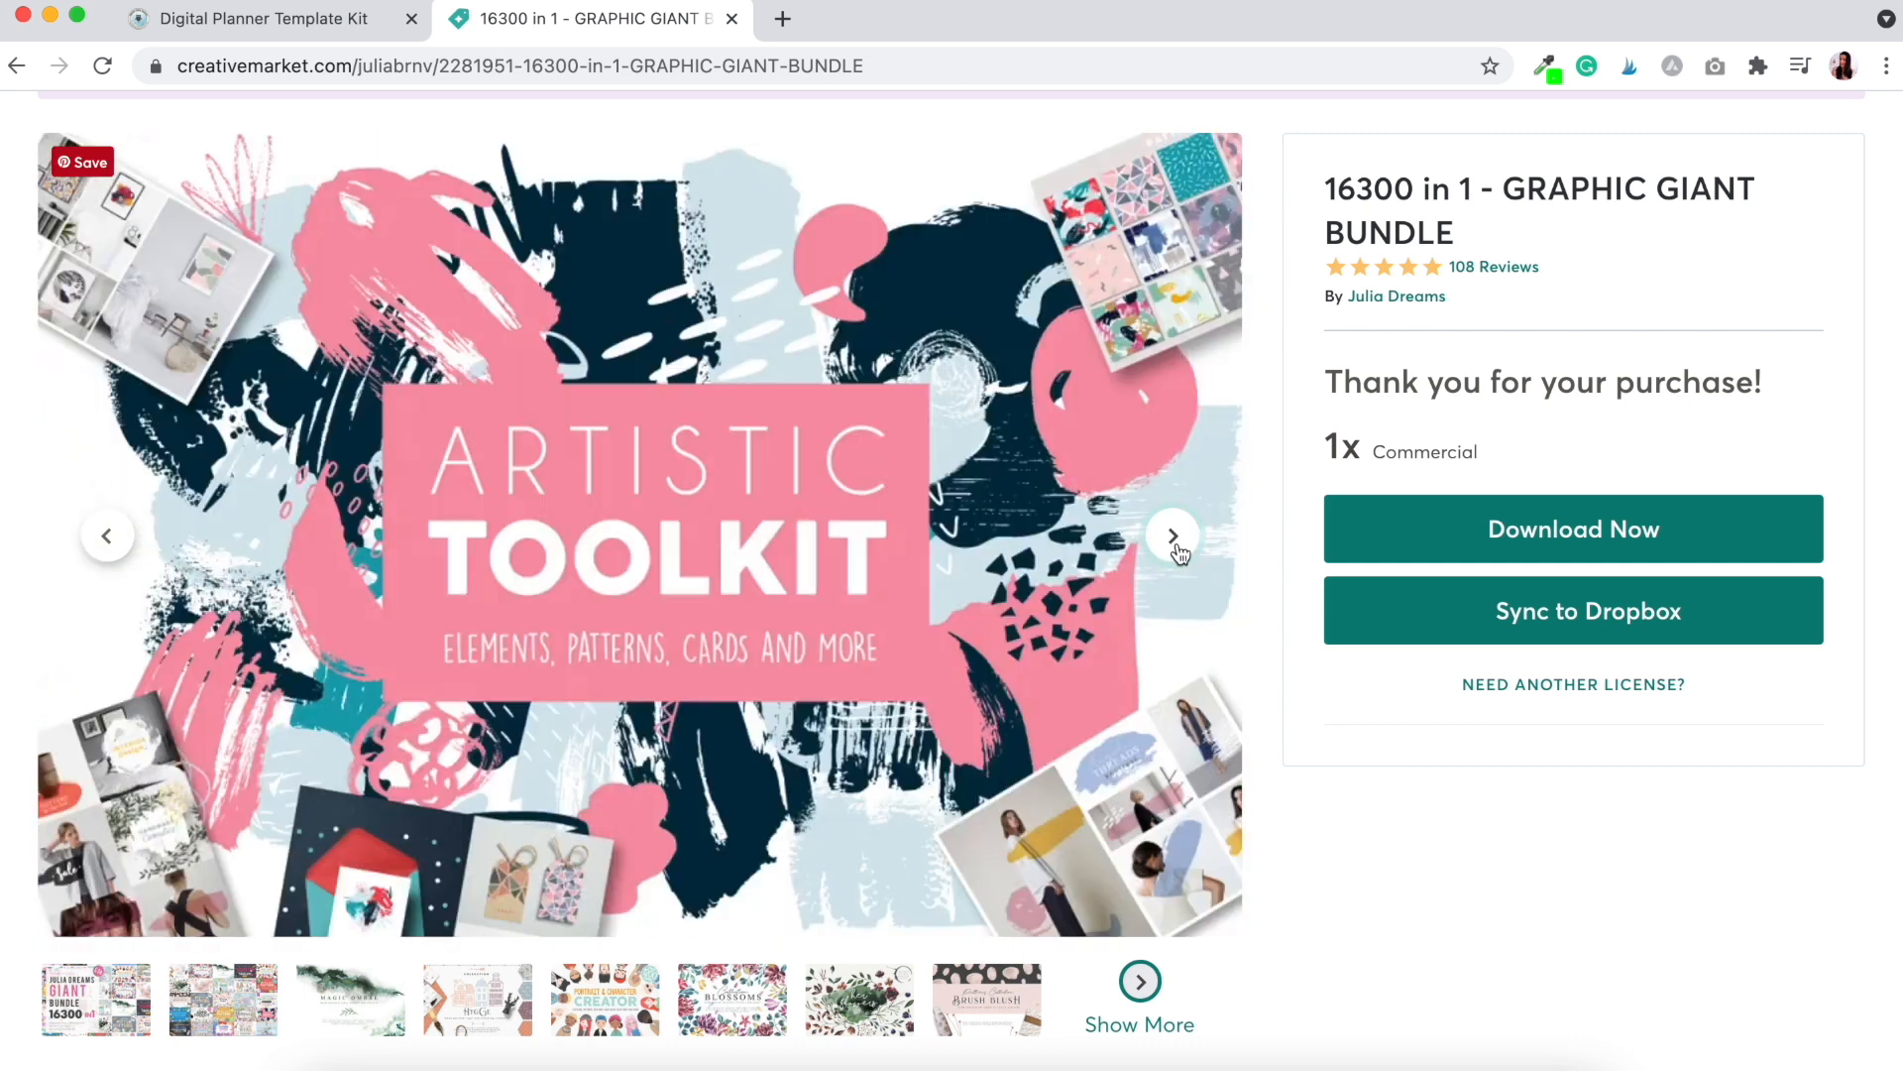
Step: Expand the giant bundle's product description and read through the list of collections included in it
scroll(1275, 752, "down", 2)
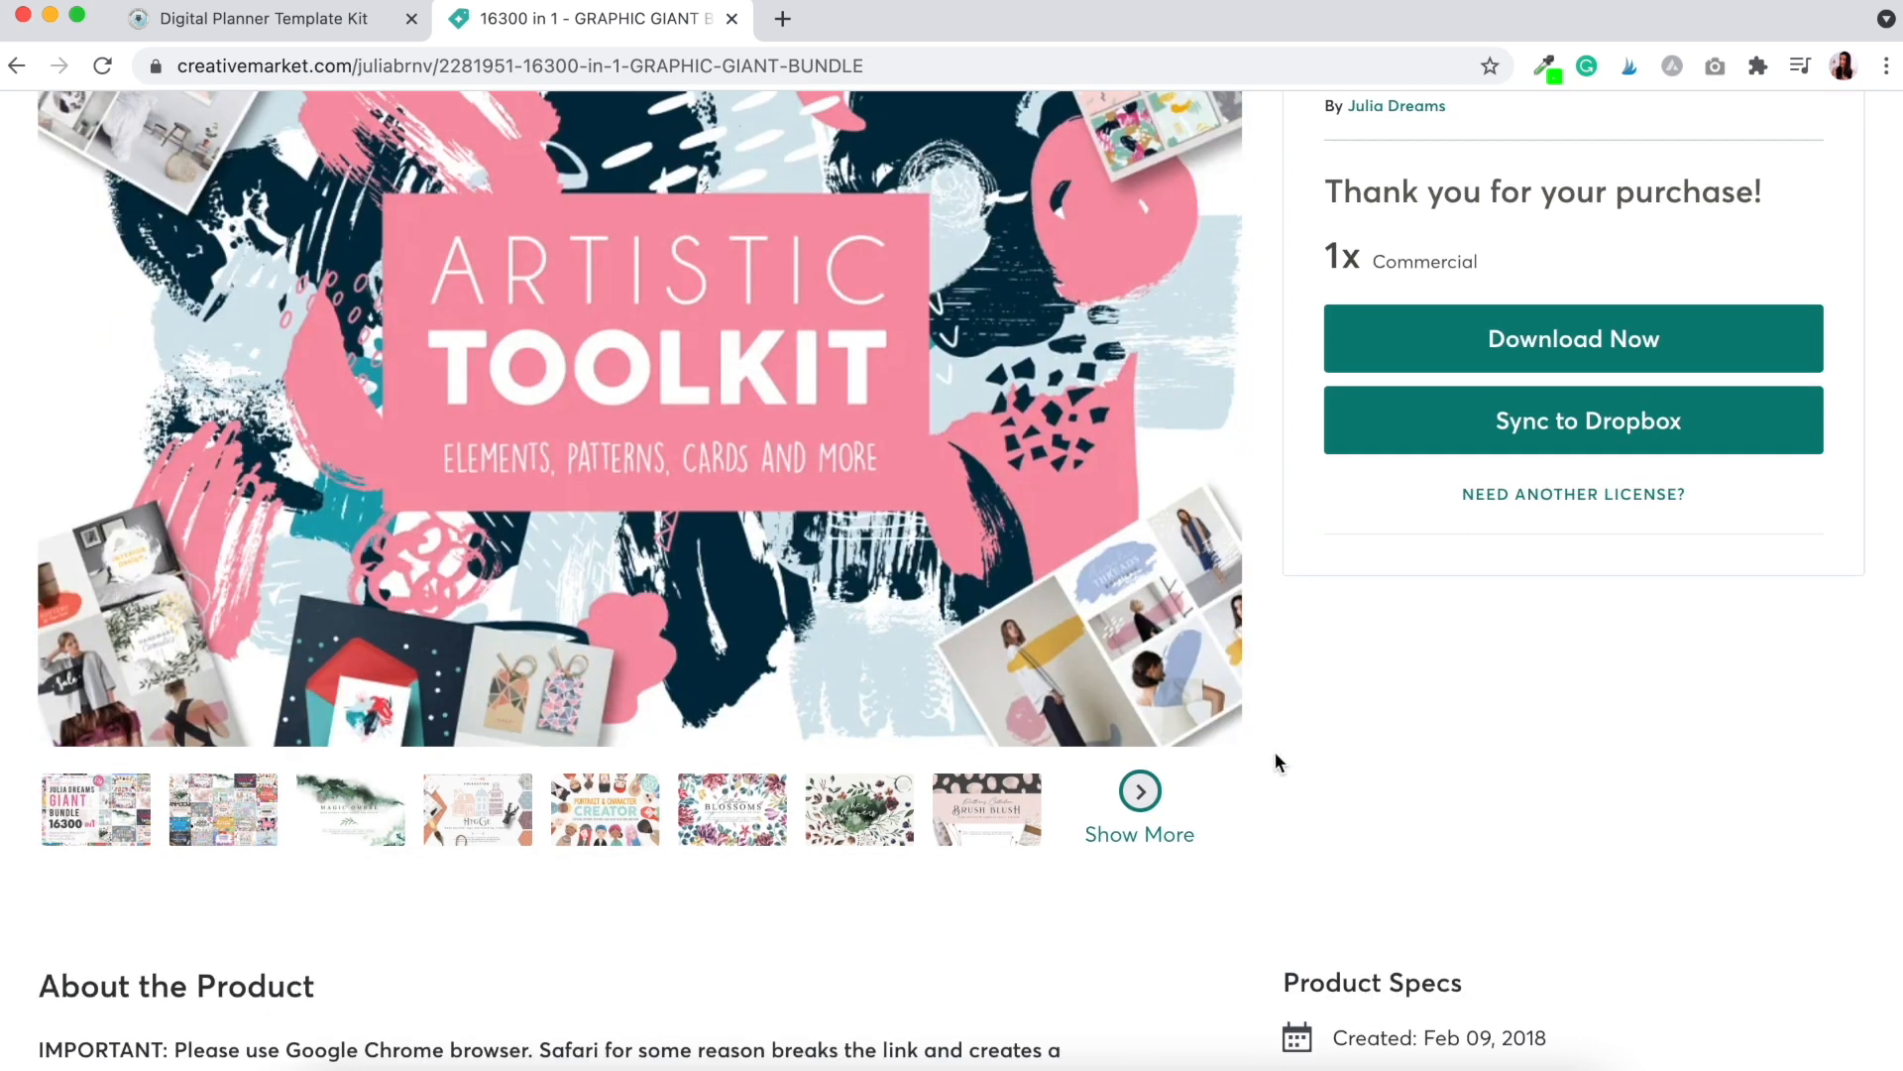
scroll(1275, 752, "down", 9)
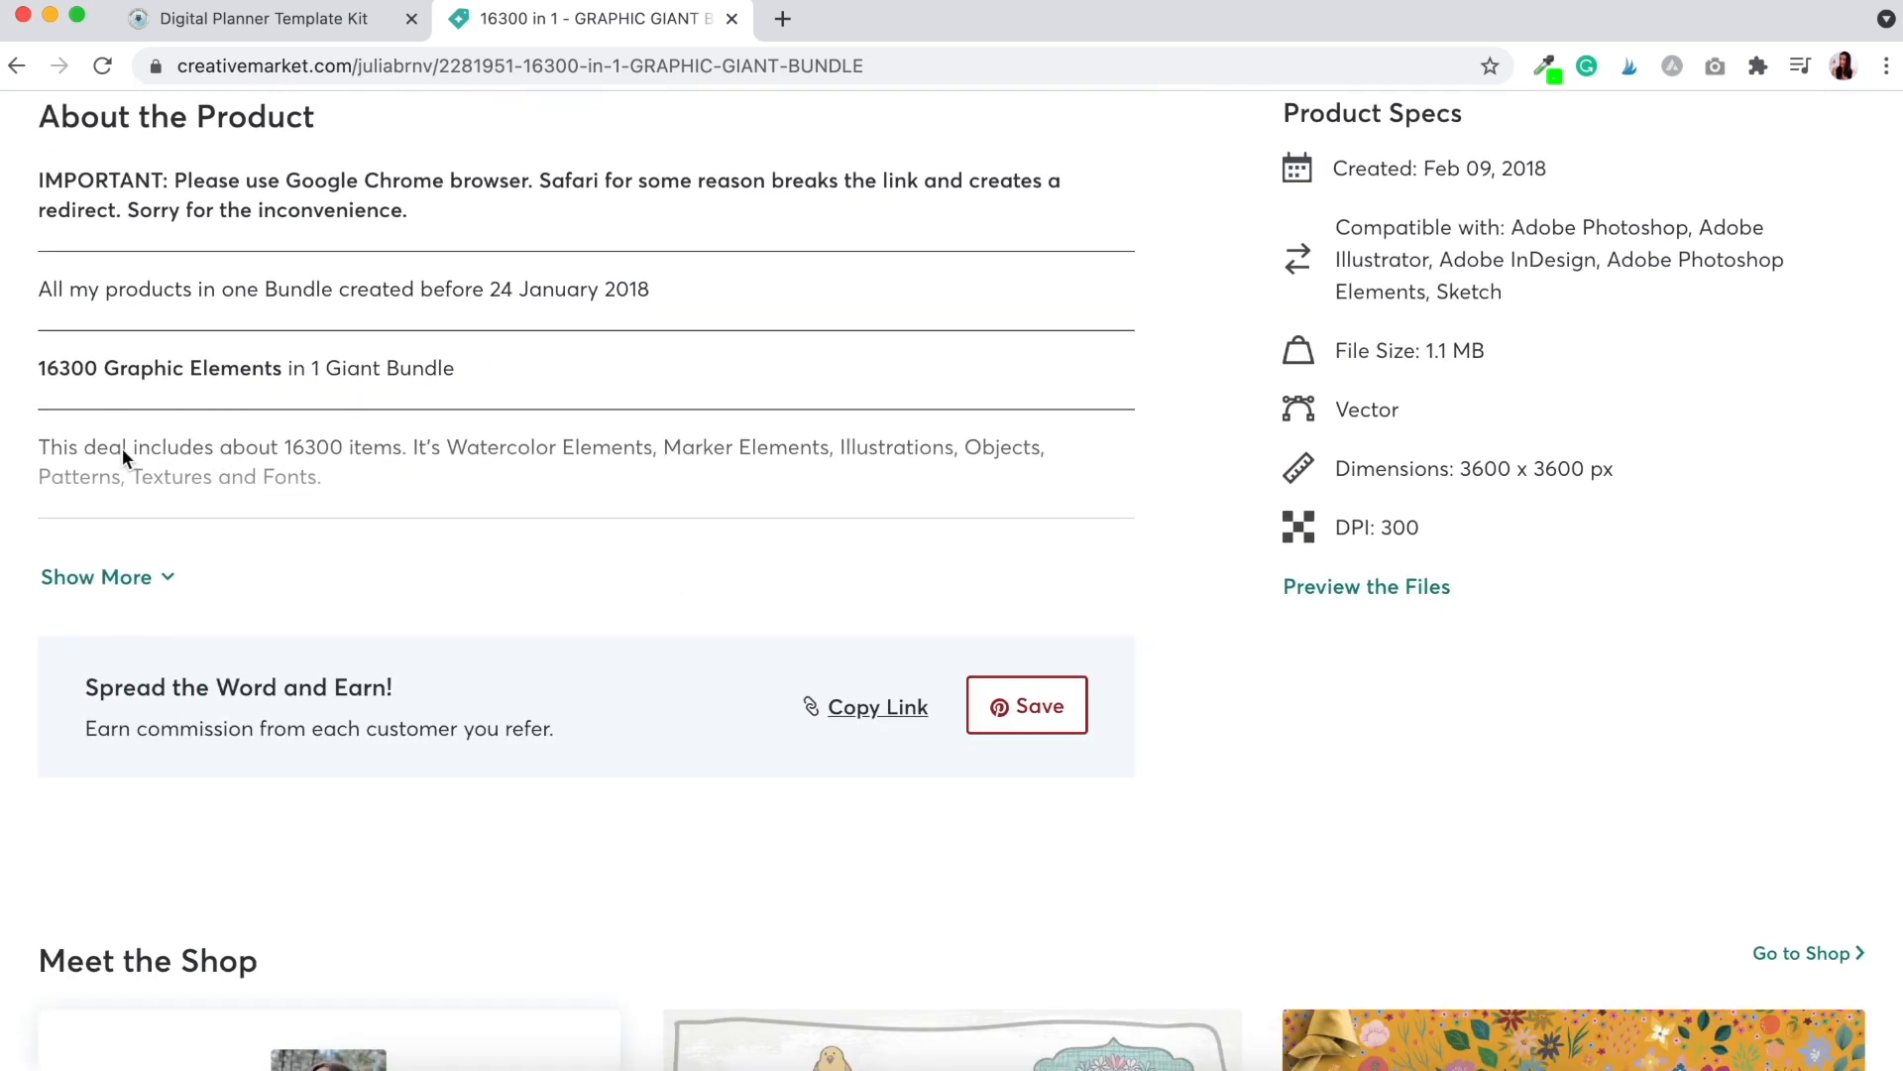
left_click(144, 578)
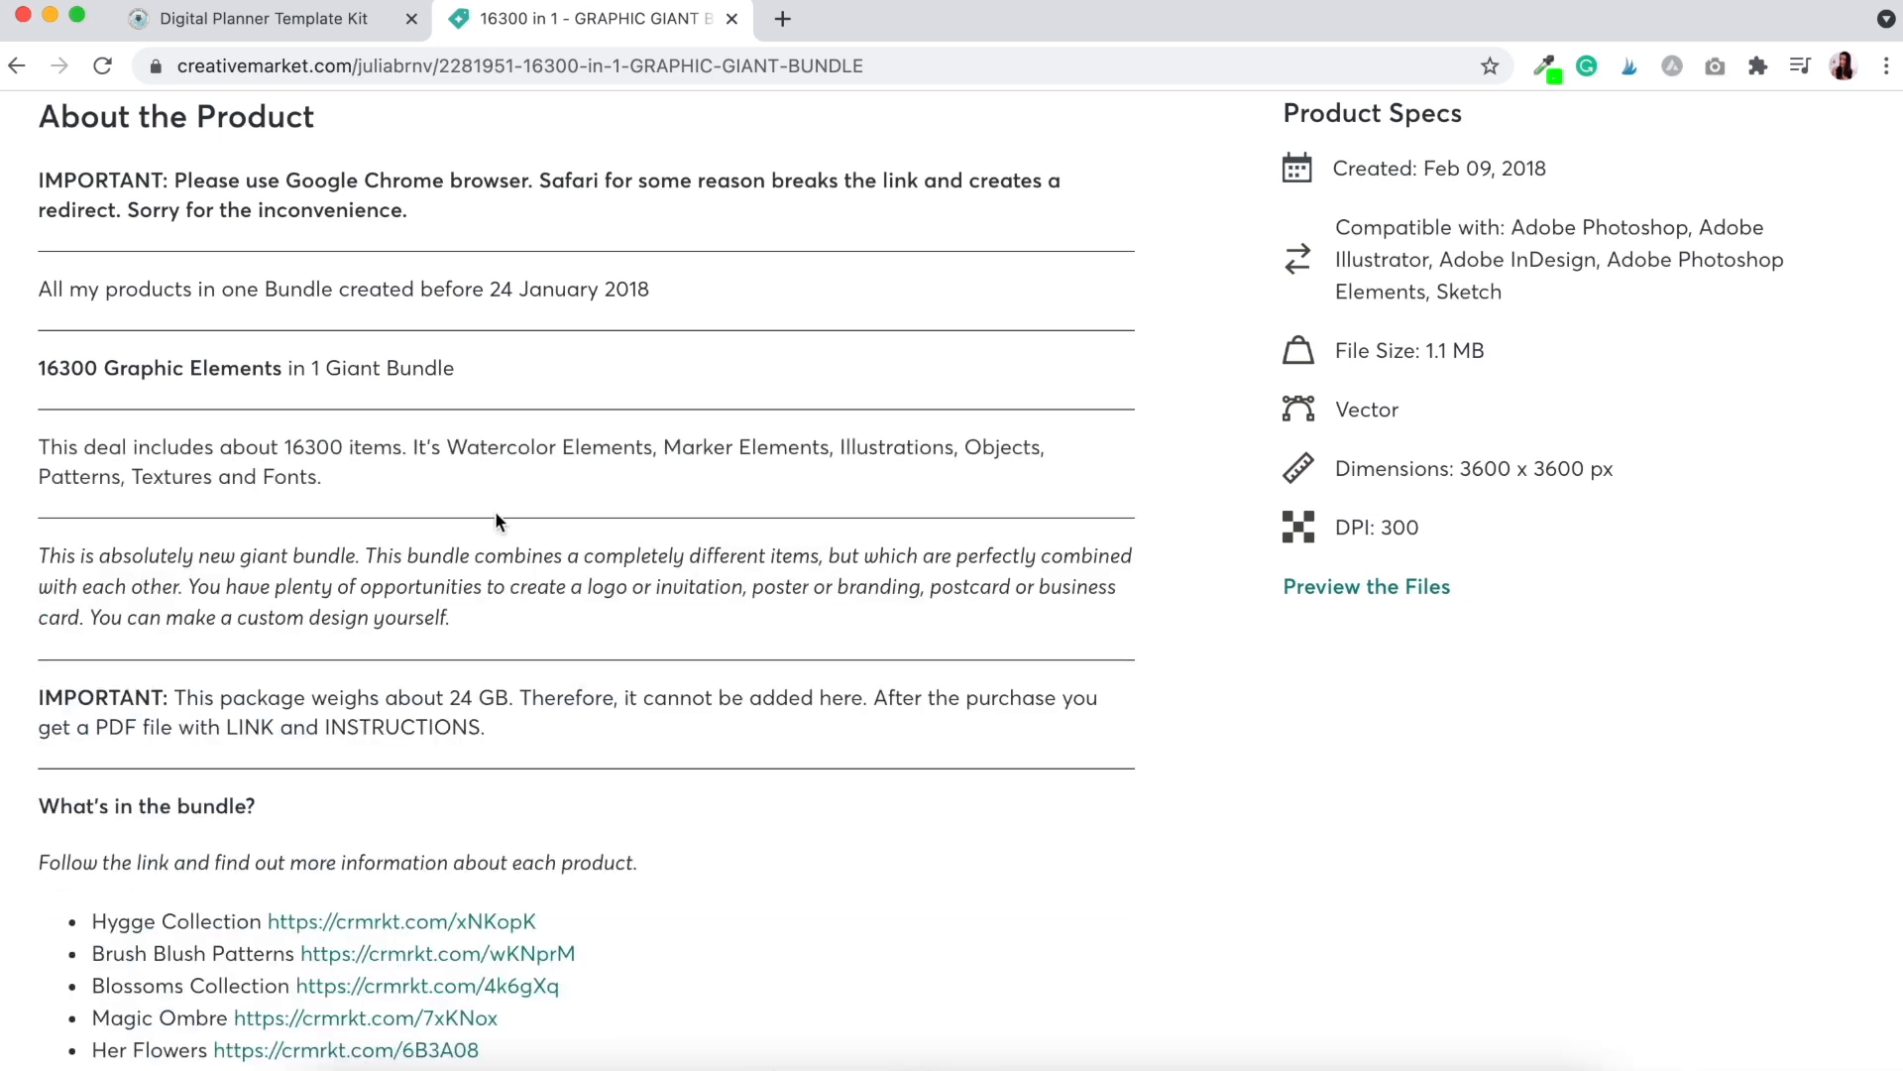
scroll(496, 510, "down", 5)
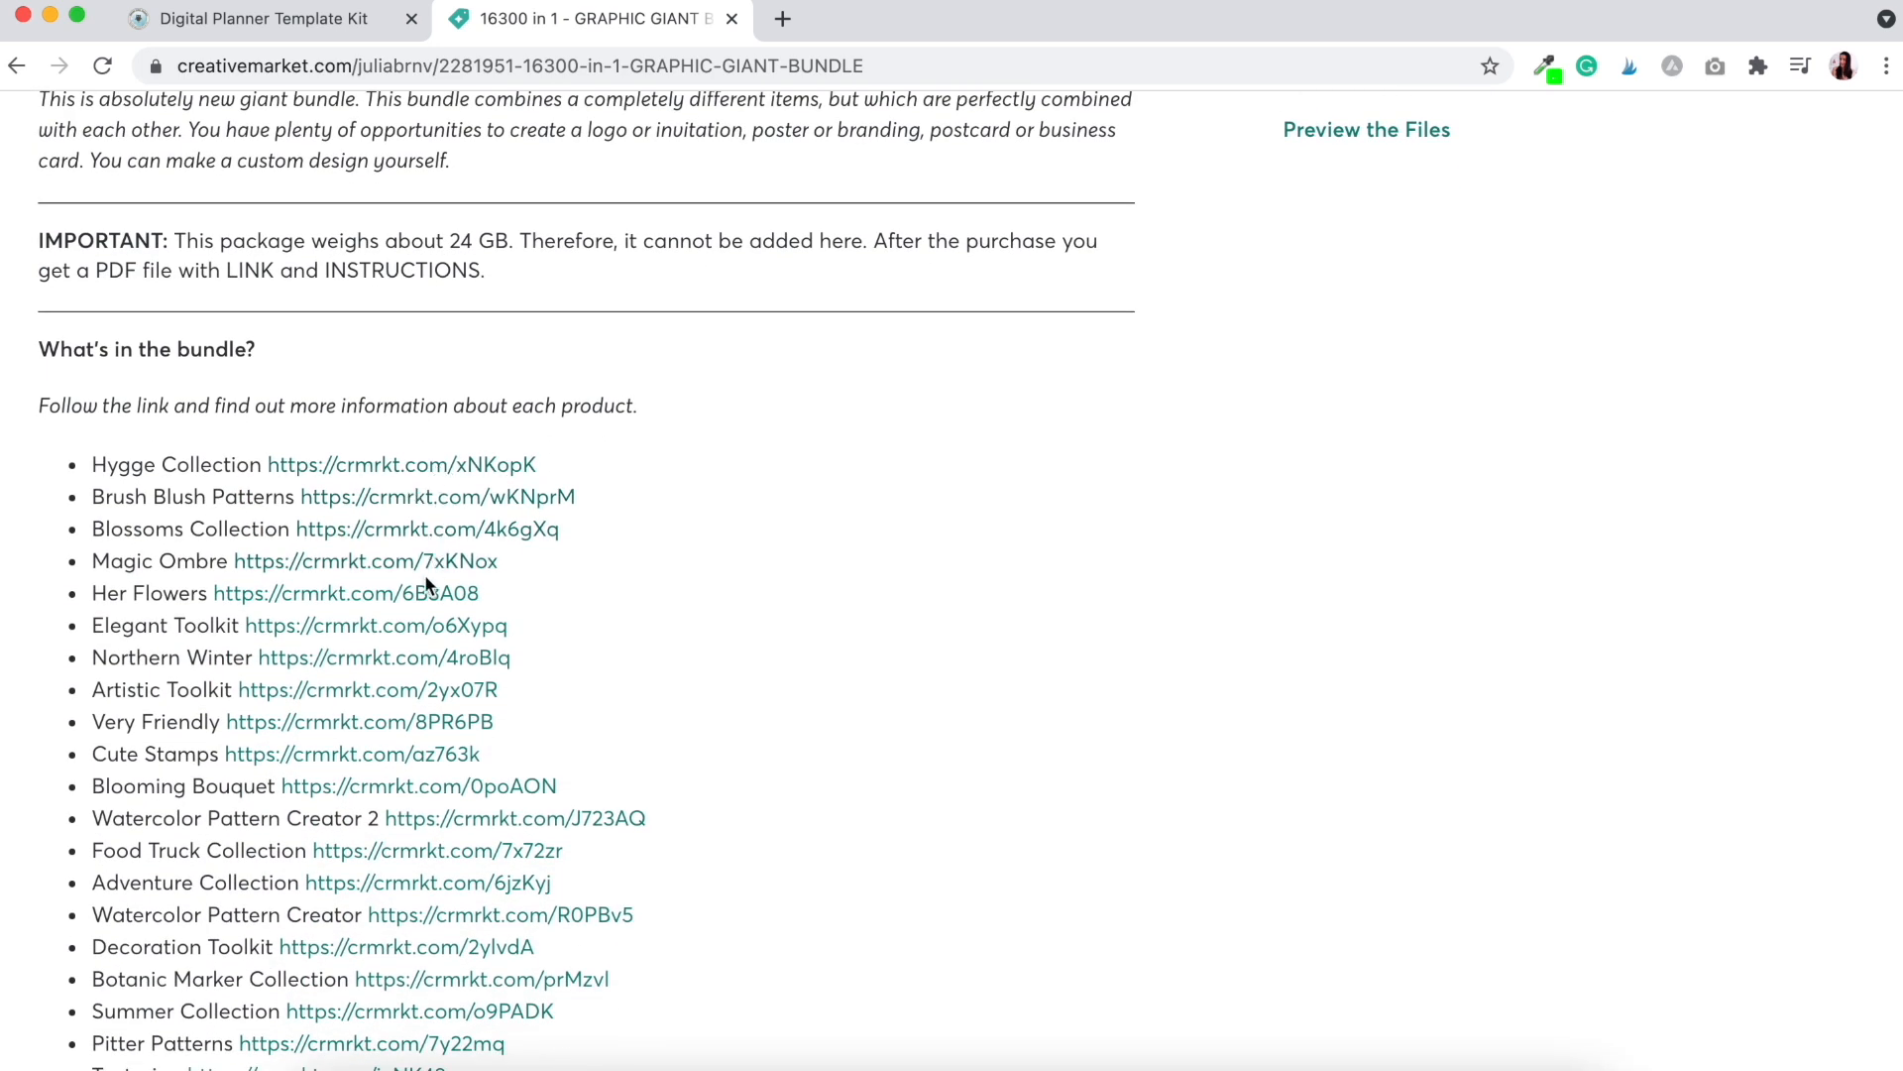
scroll(684, 663, "down", 3)
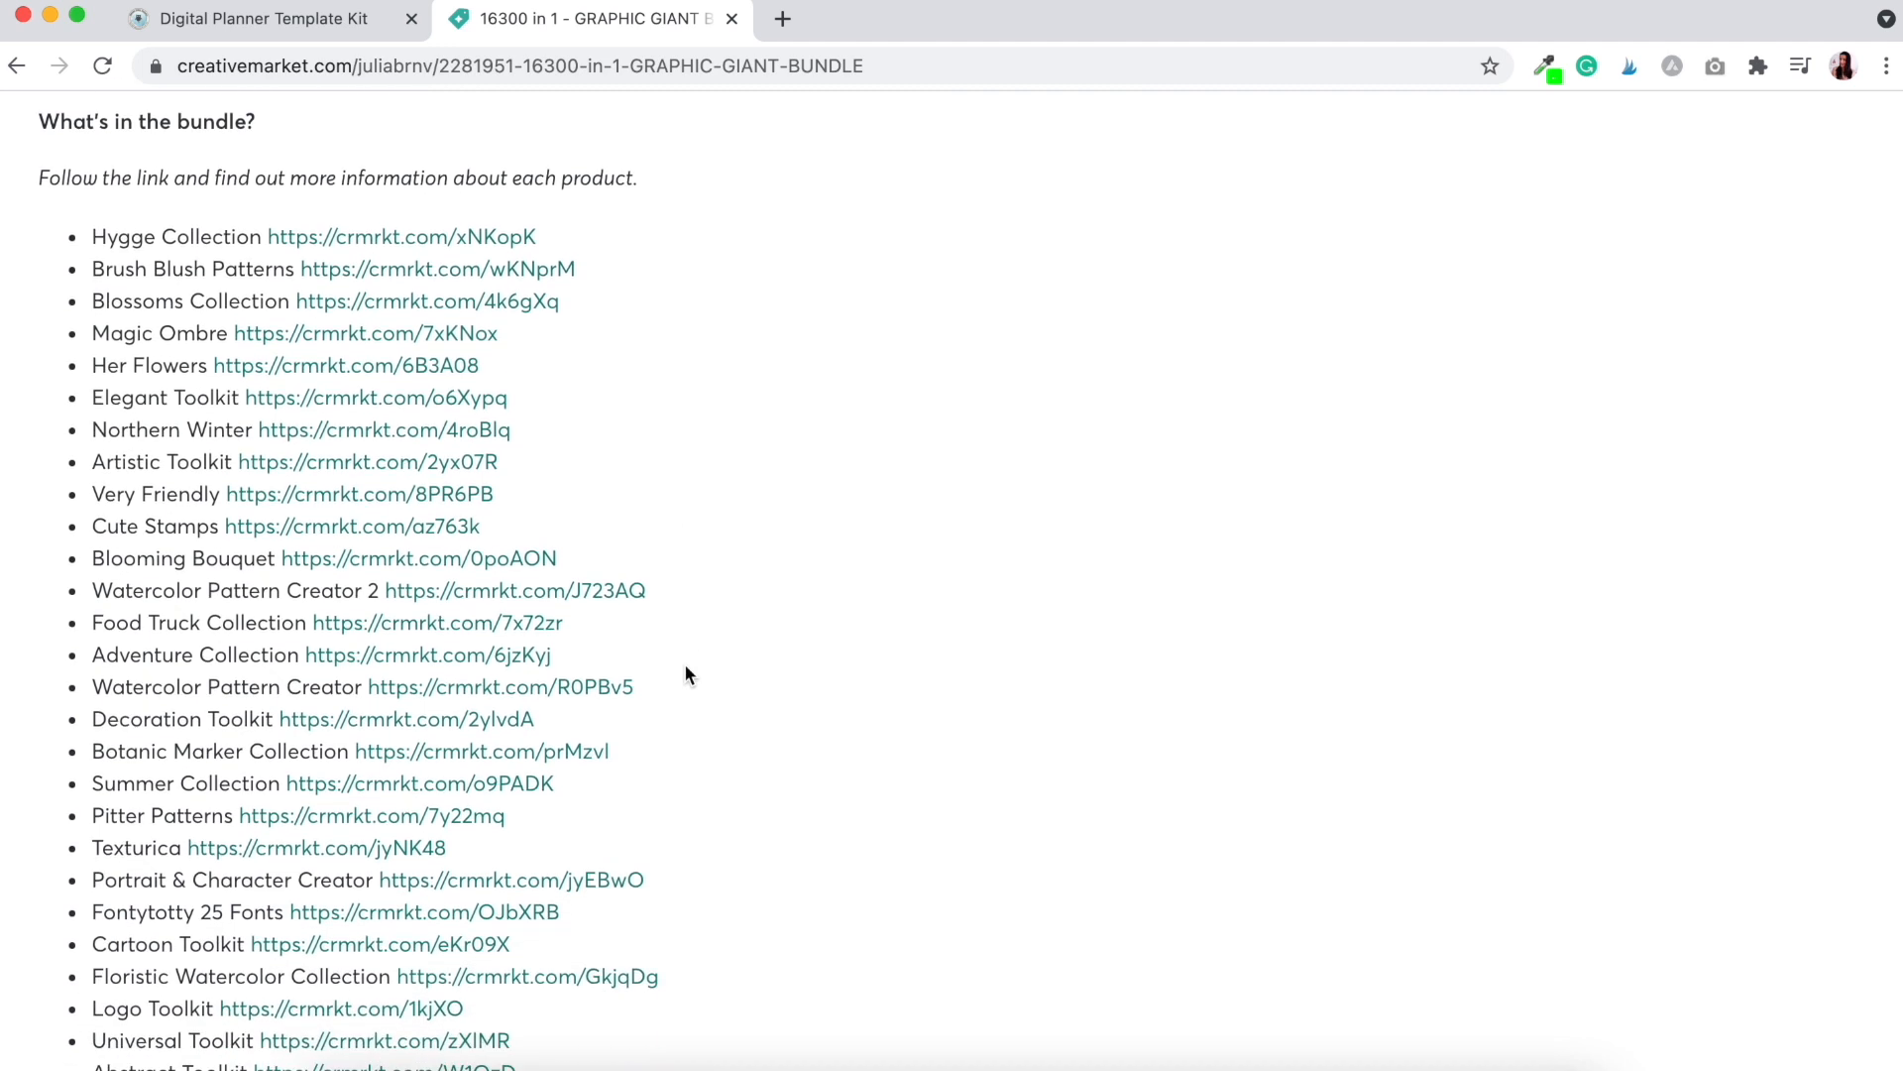
scroll(685, 666, "down", 1)
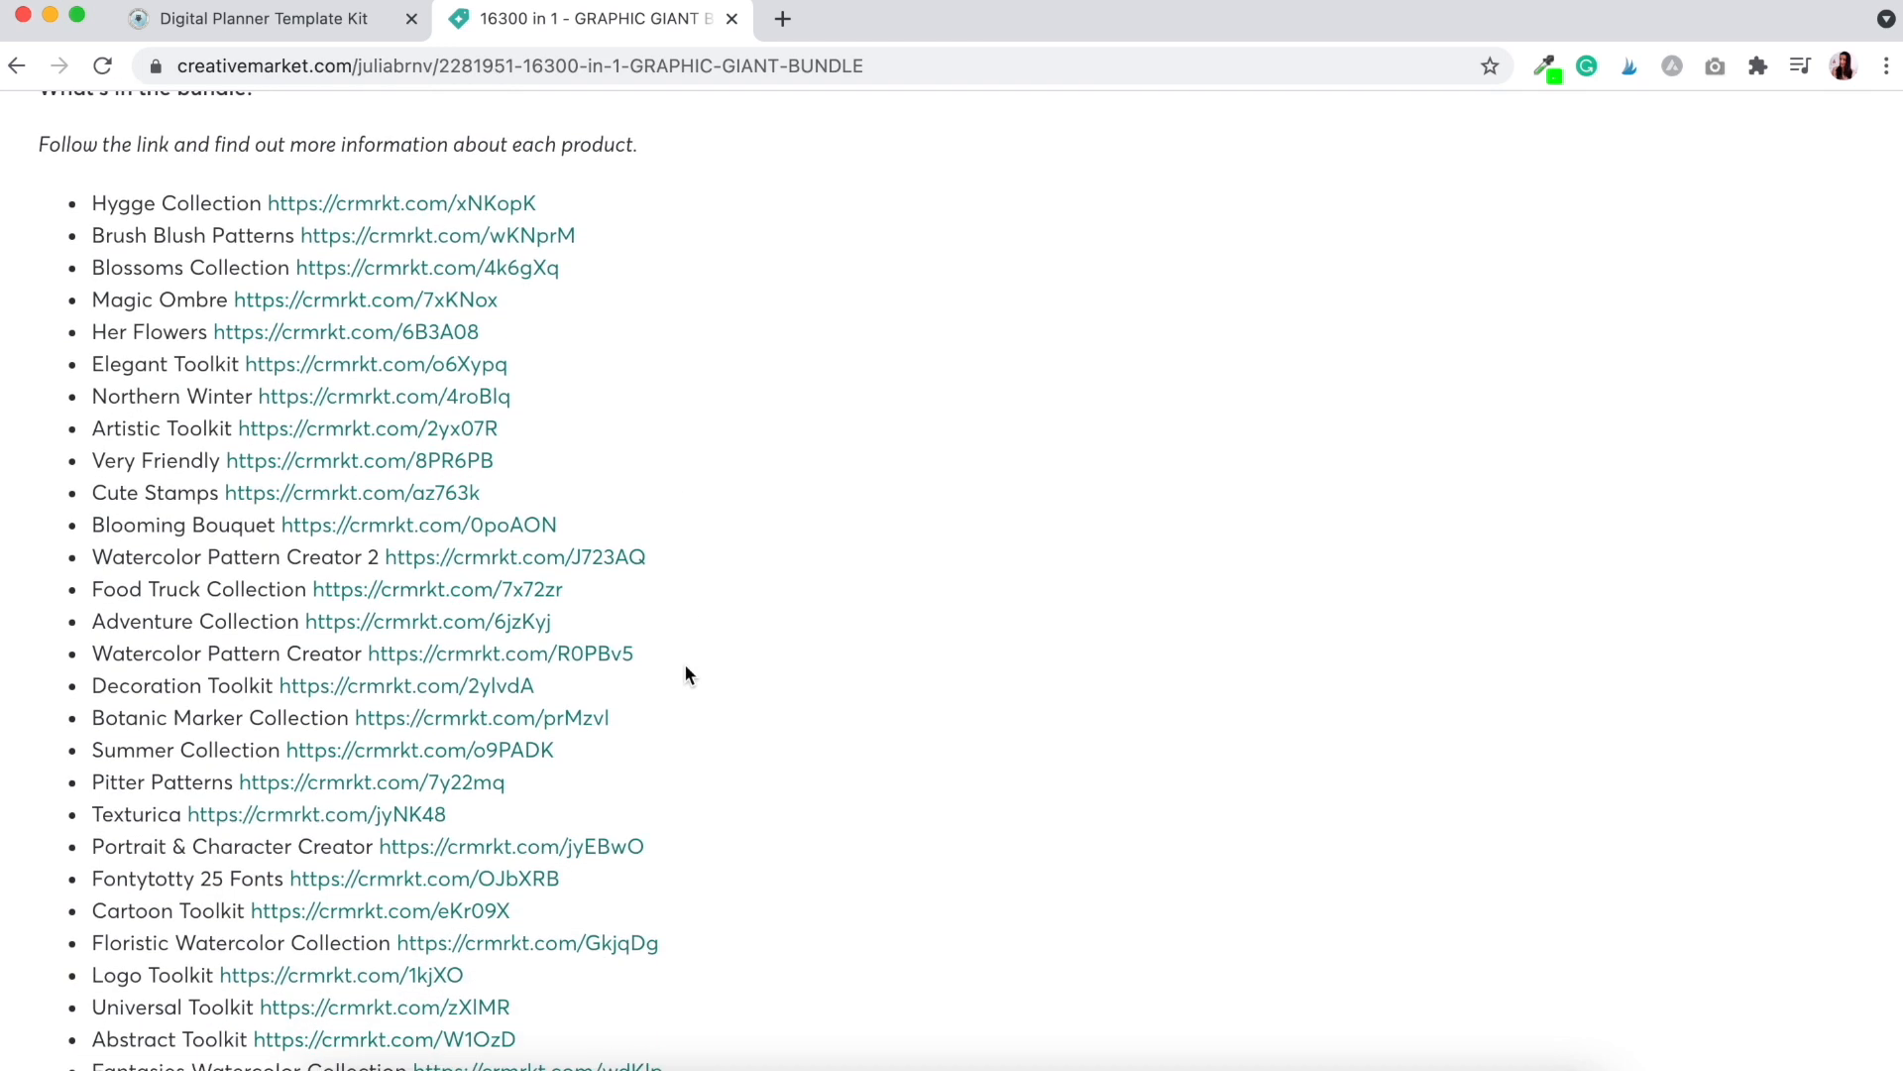
scroll(685, 665, "up", 3)
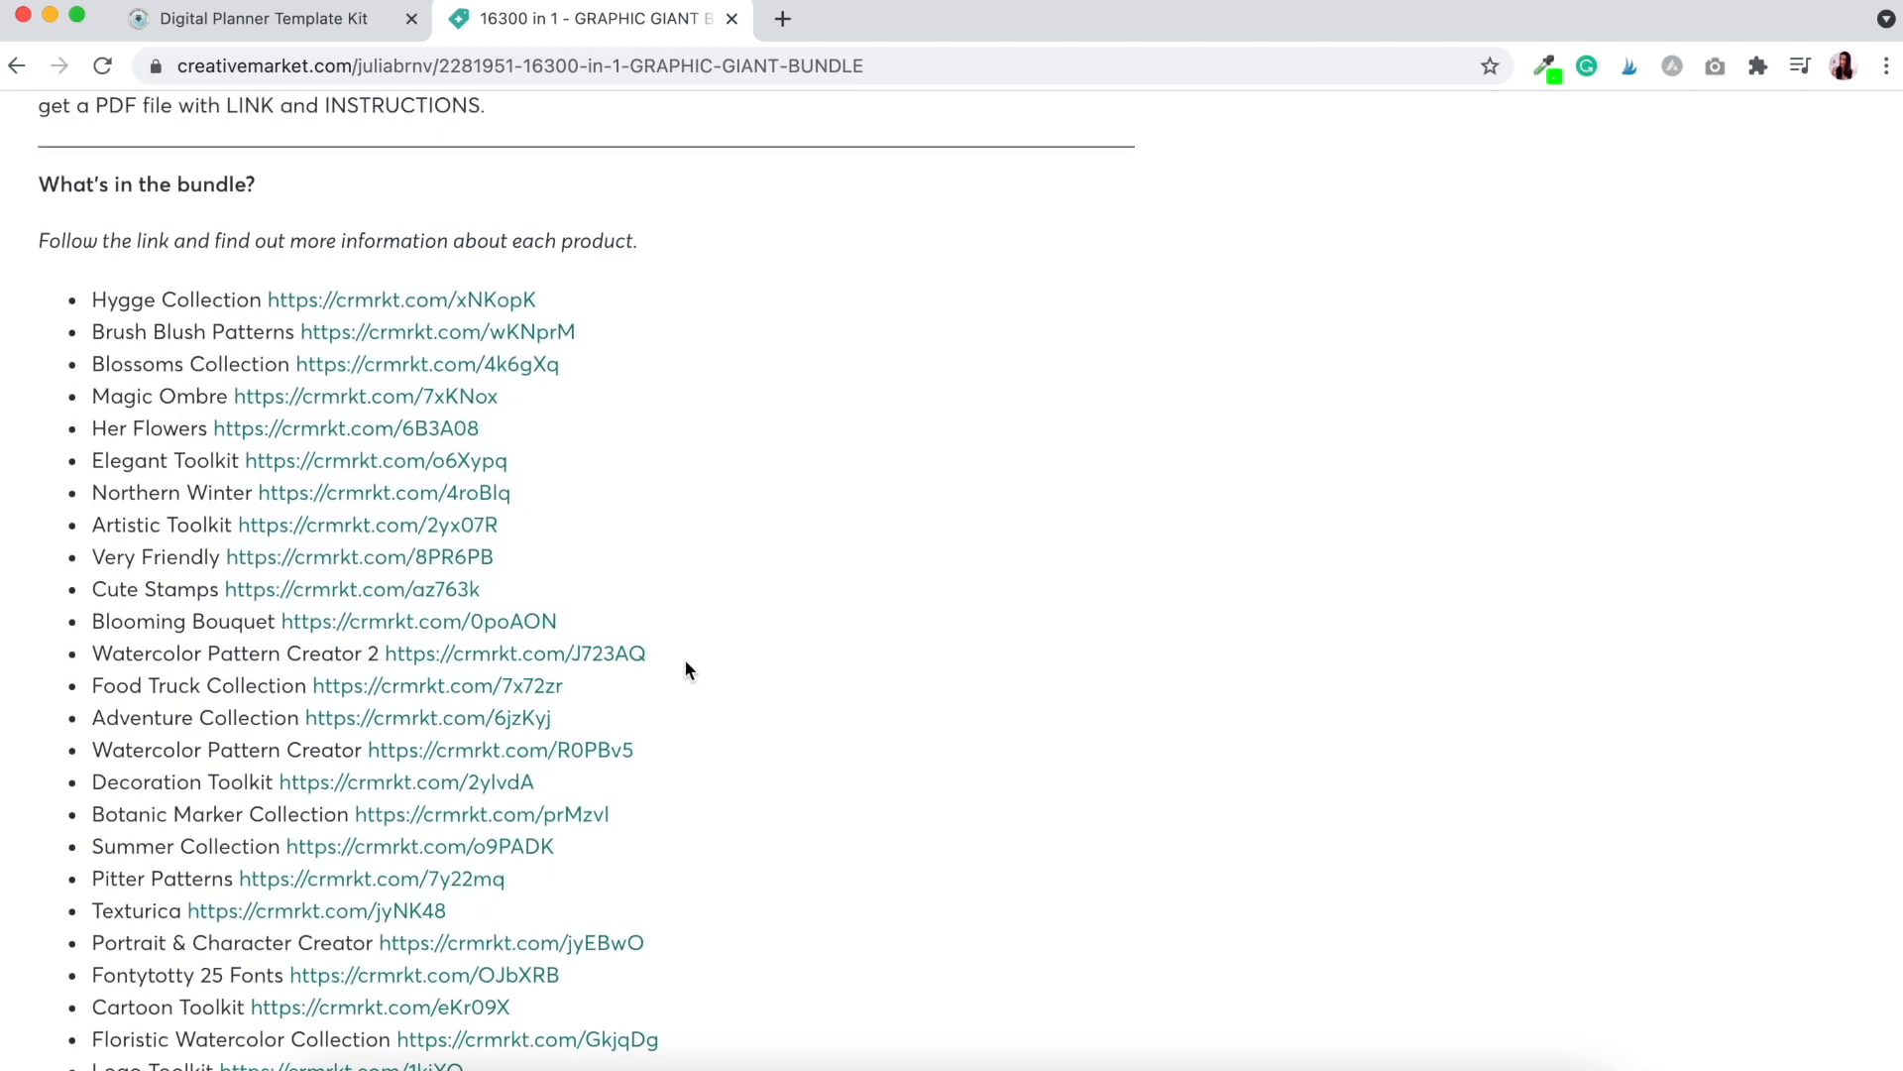
scroll(685, 670, "up", 8)
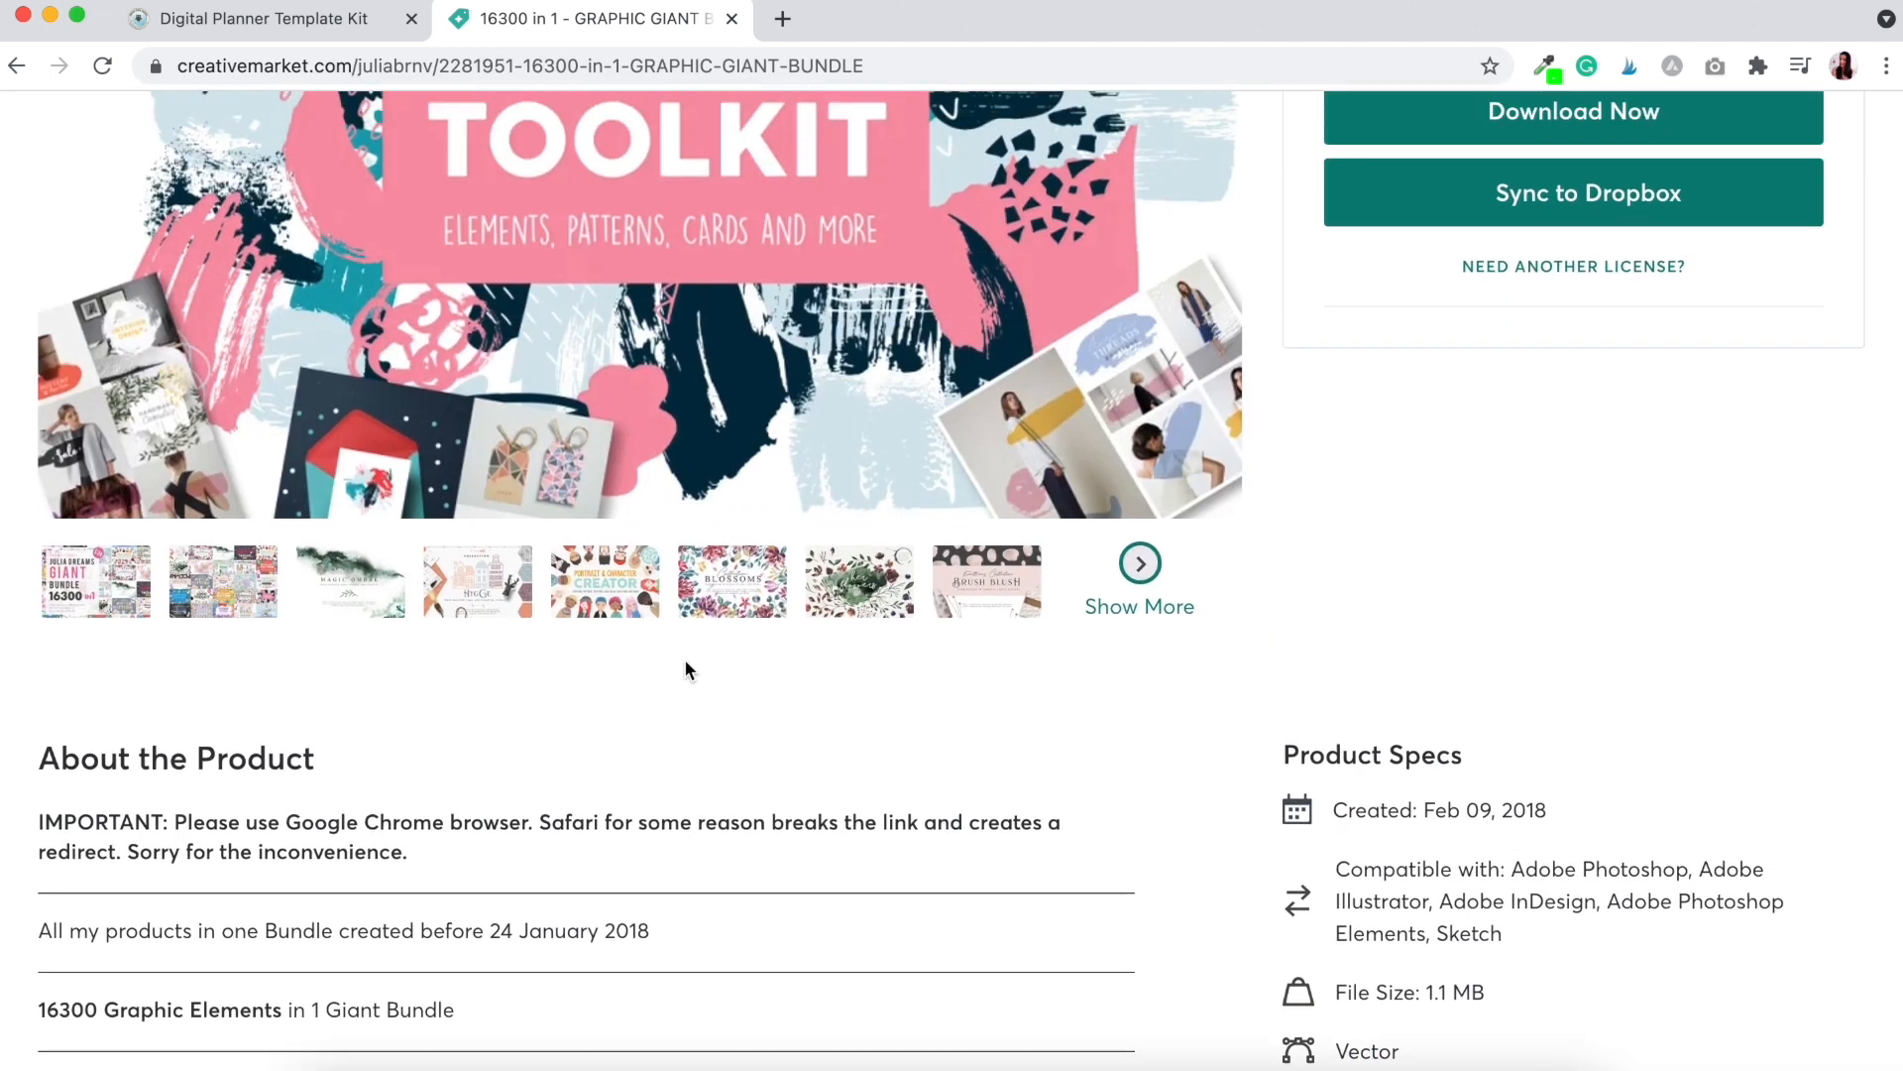
scroll(786, 459, "down", 10)
scroll(1027, 478, "up", 10)
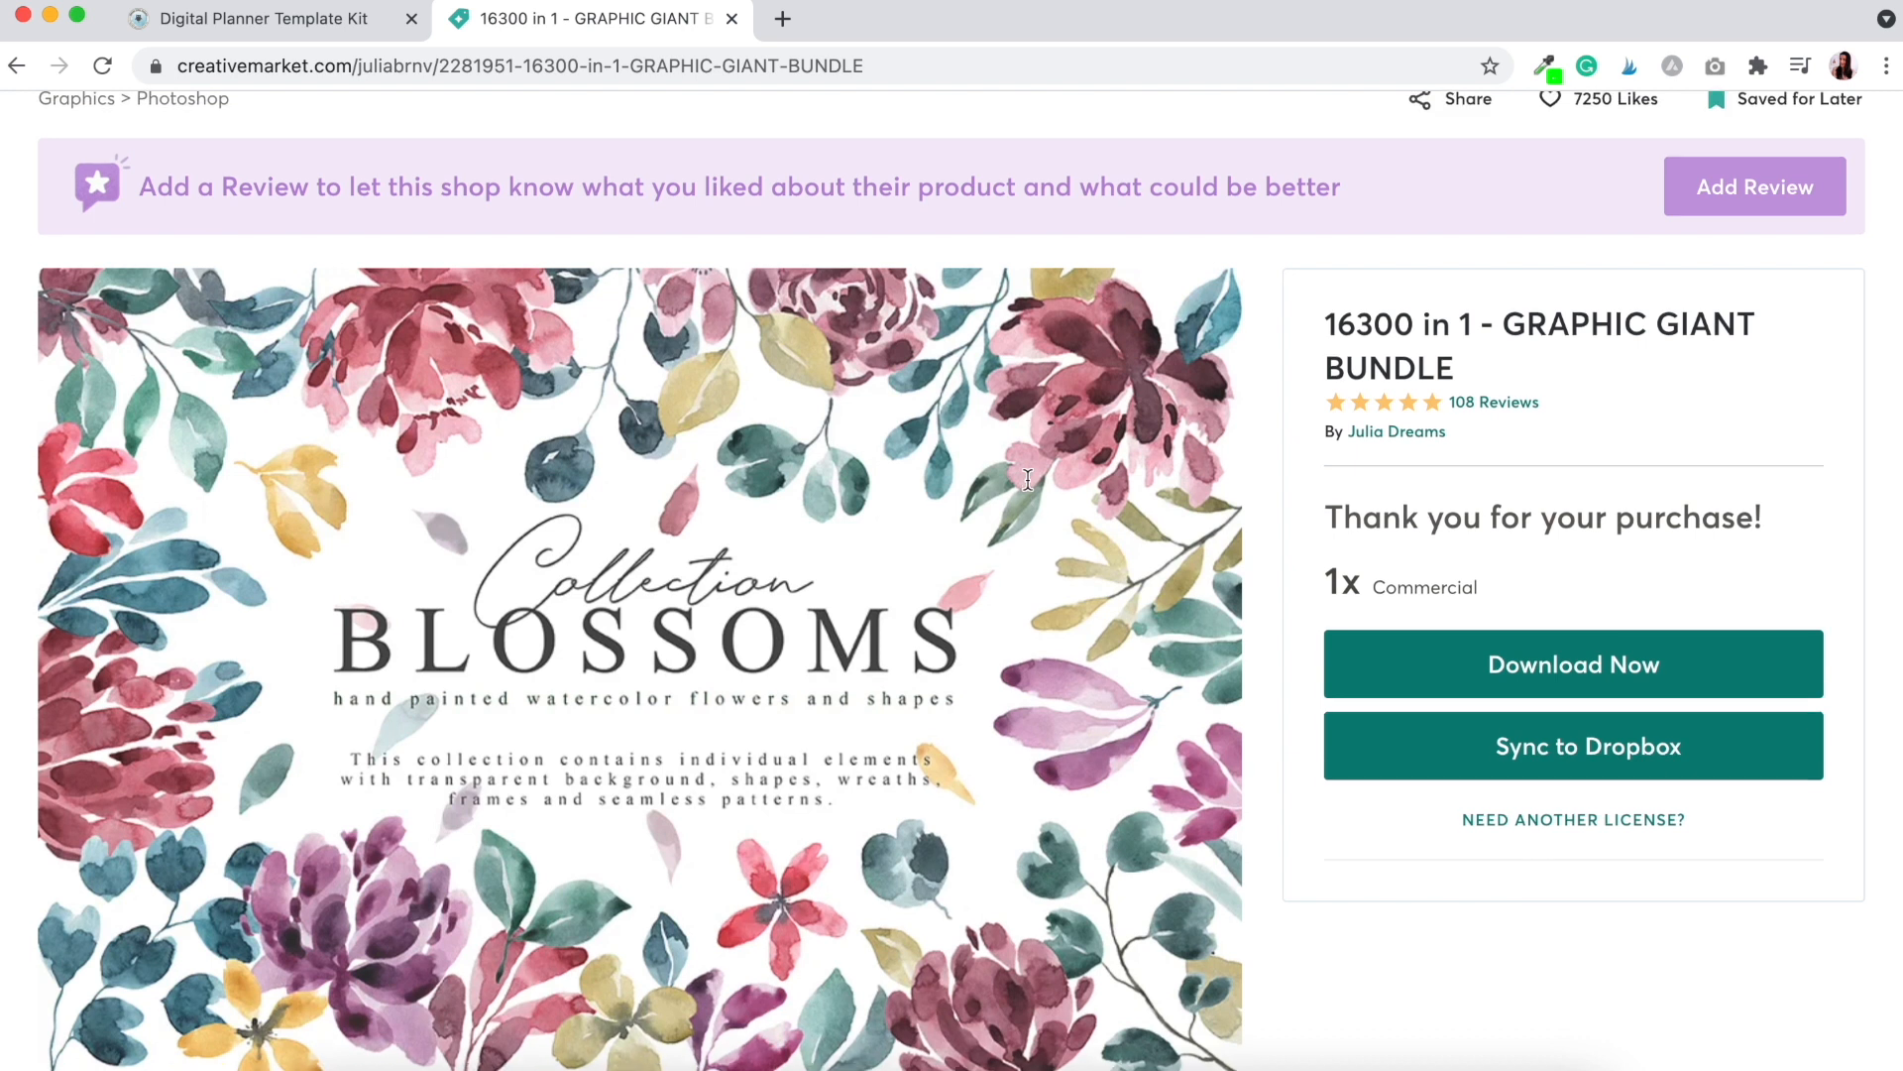
scroll(930, 654, "down", 2)
scroll(930, 654, "down", 1)
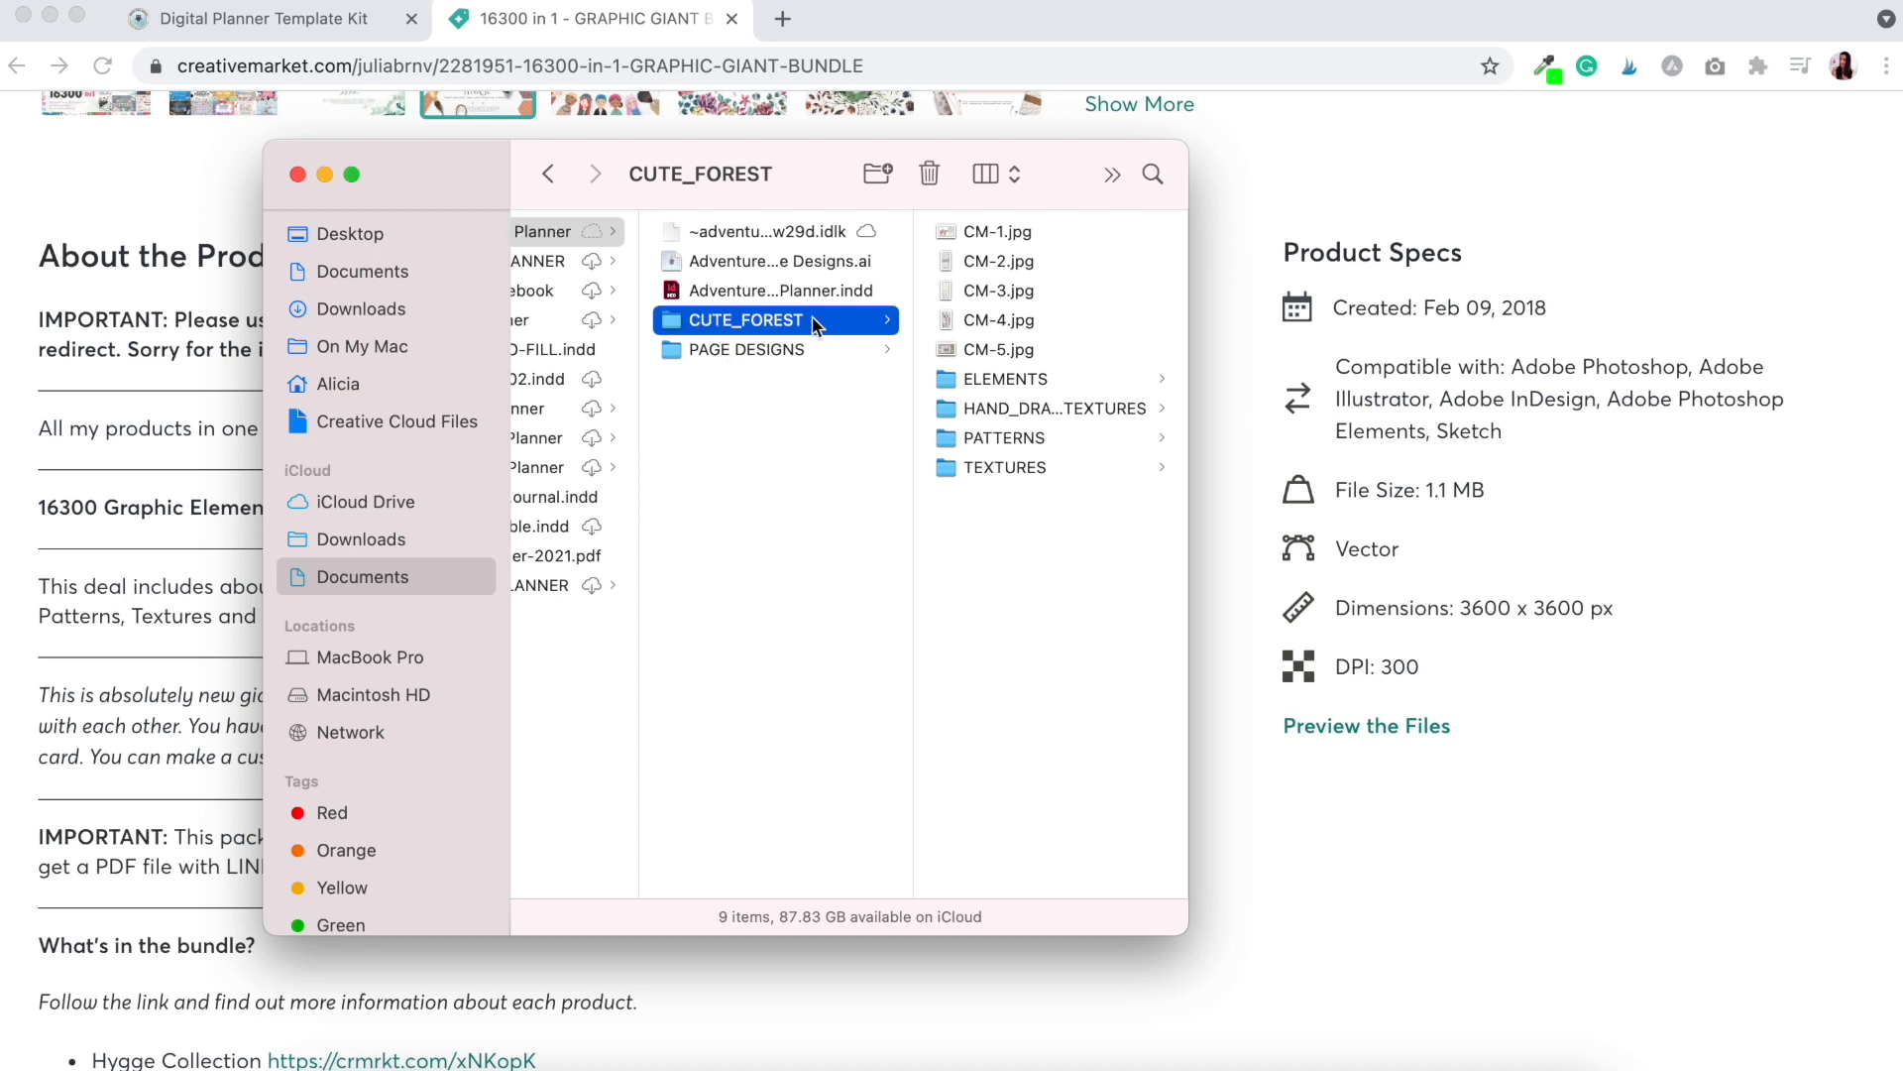
Step: In Finder, look through the CUTE_FOREST subfolders for elements, hand-drawn textures, patterns and textures, and widen the window
left_click(995, 381)
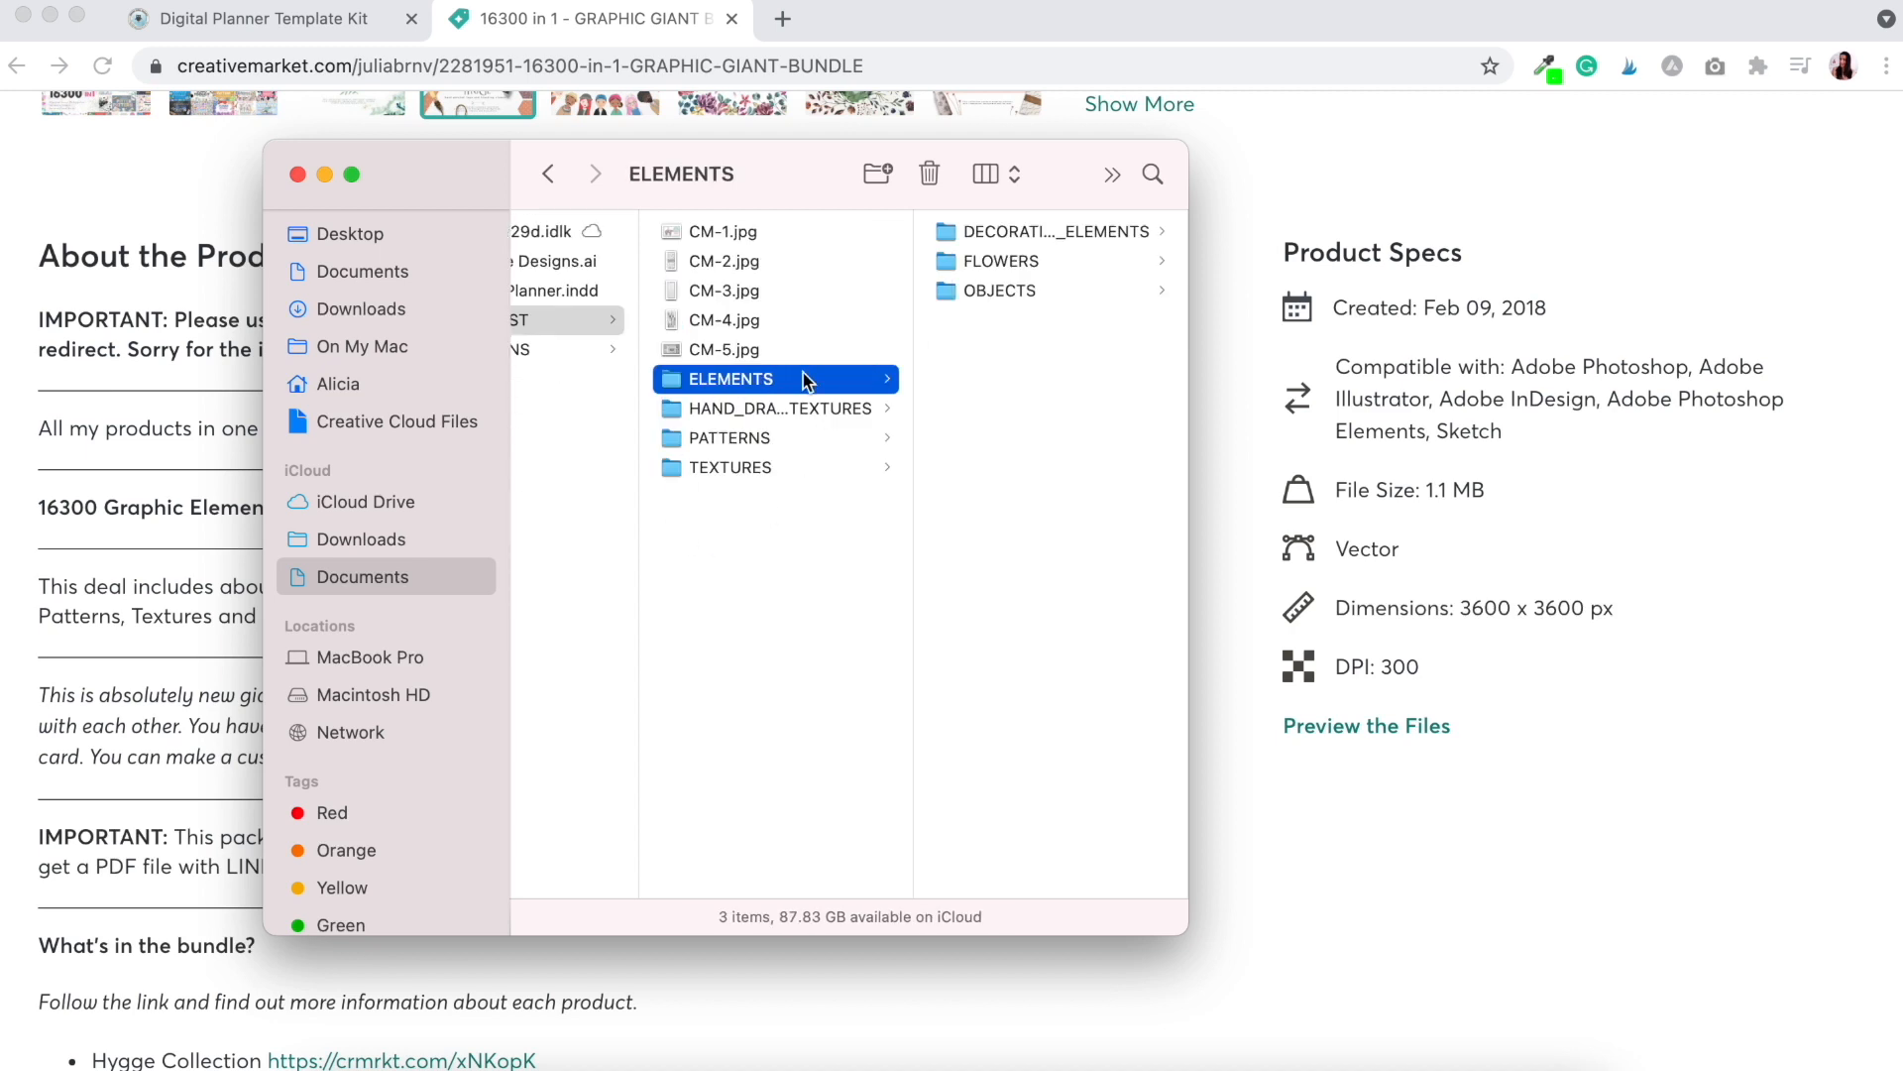
left_click(795, 410)
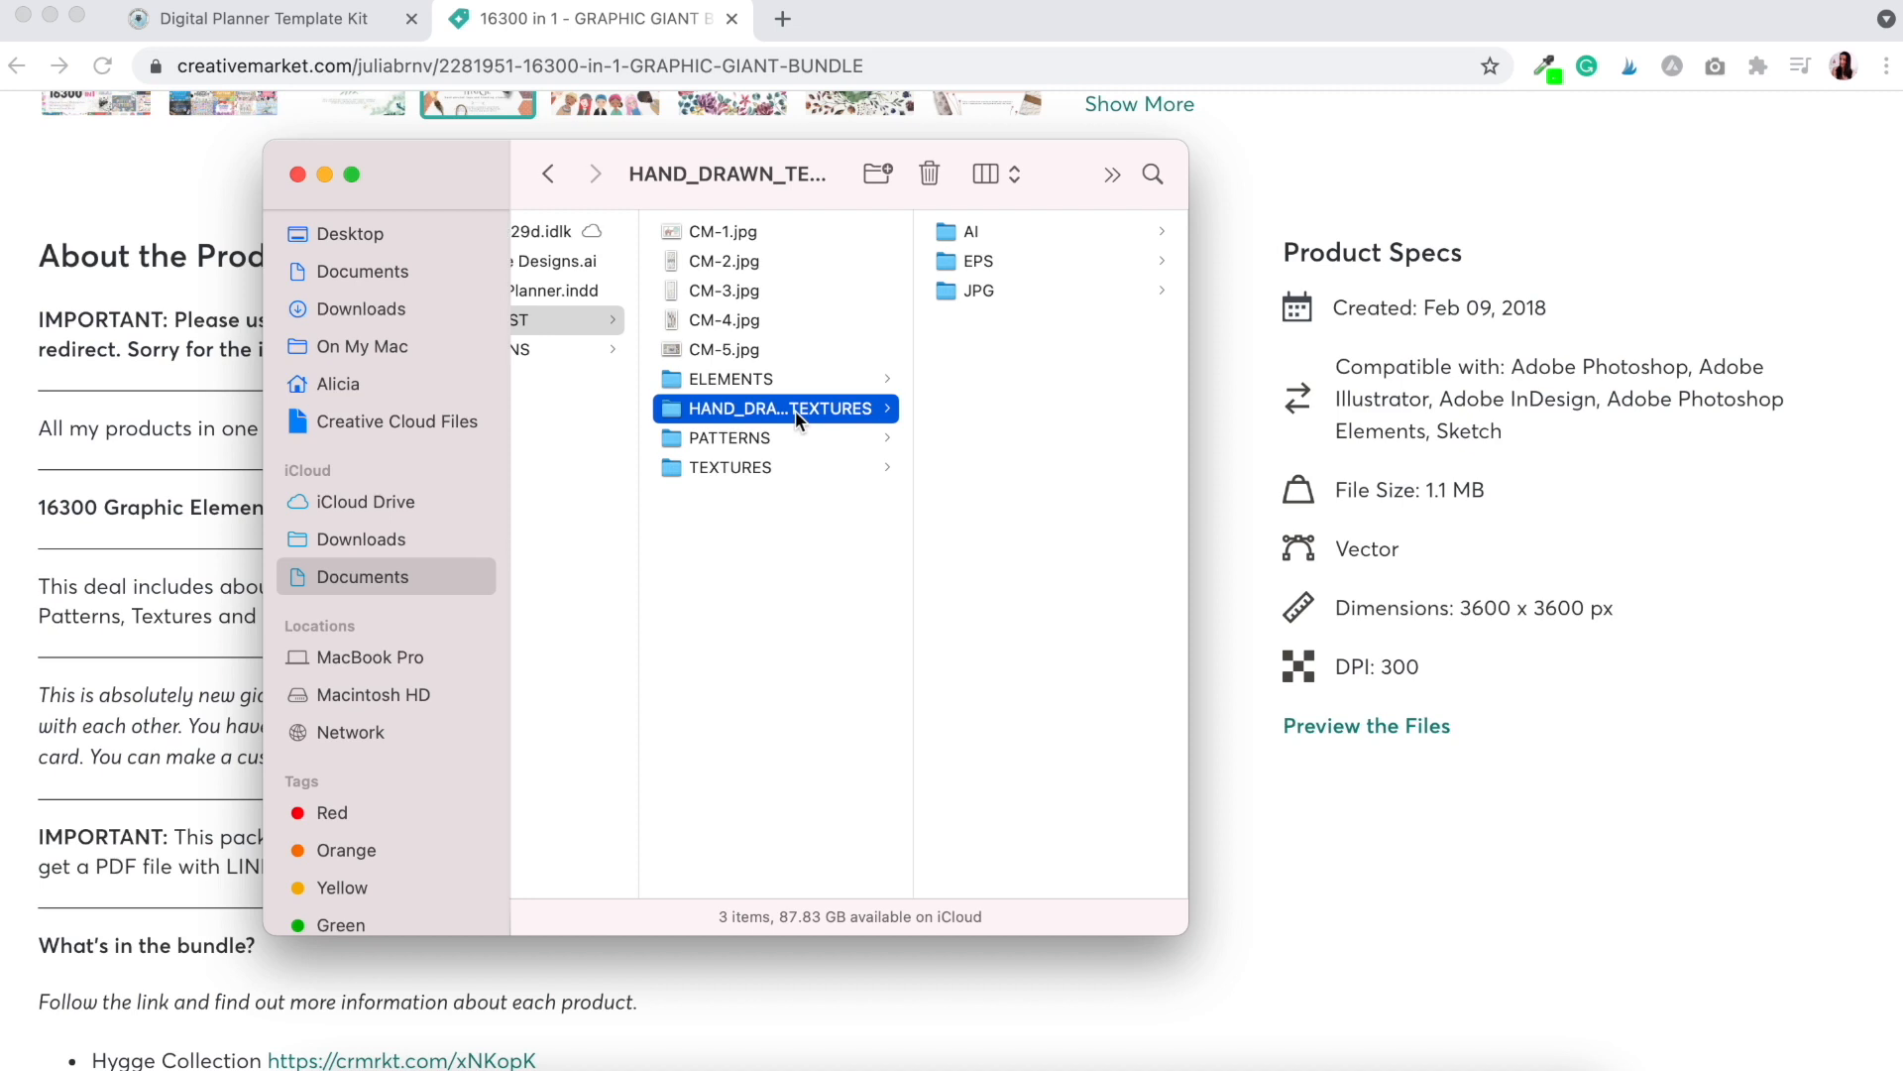
left_click(767, 437)
left_click(744, 470)
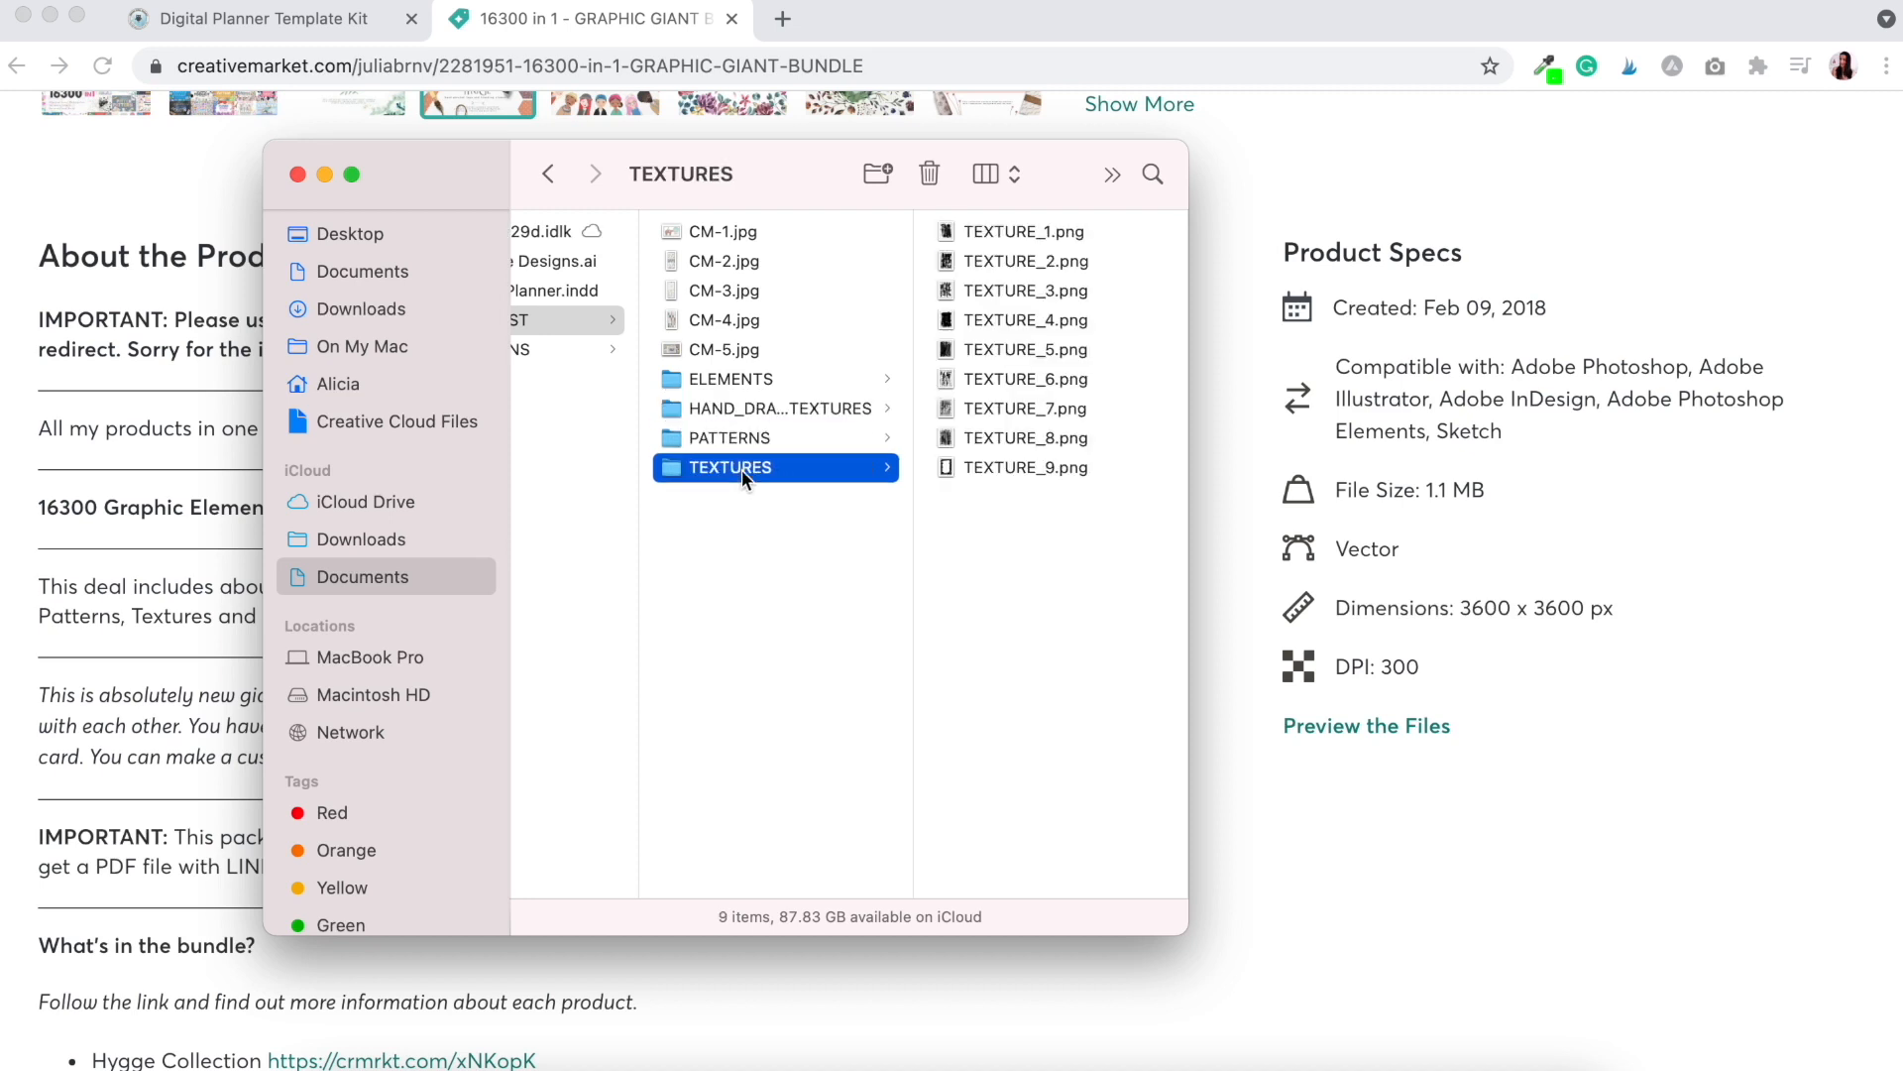
left_click(758, 380)
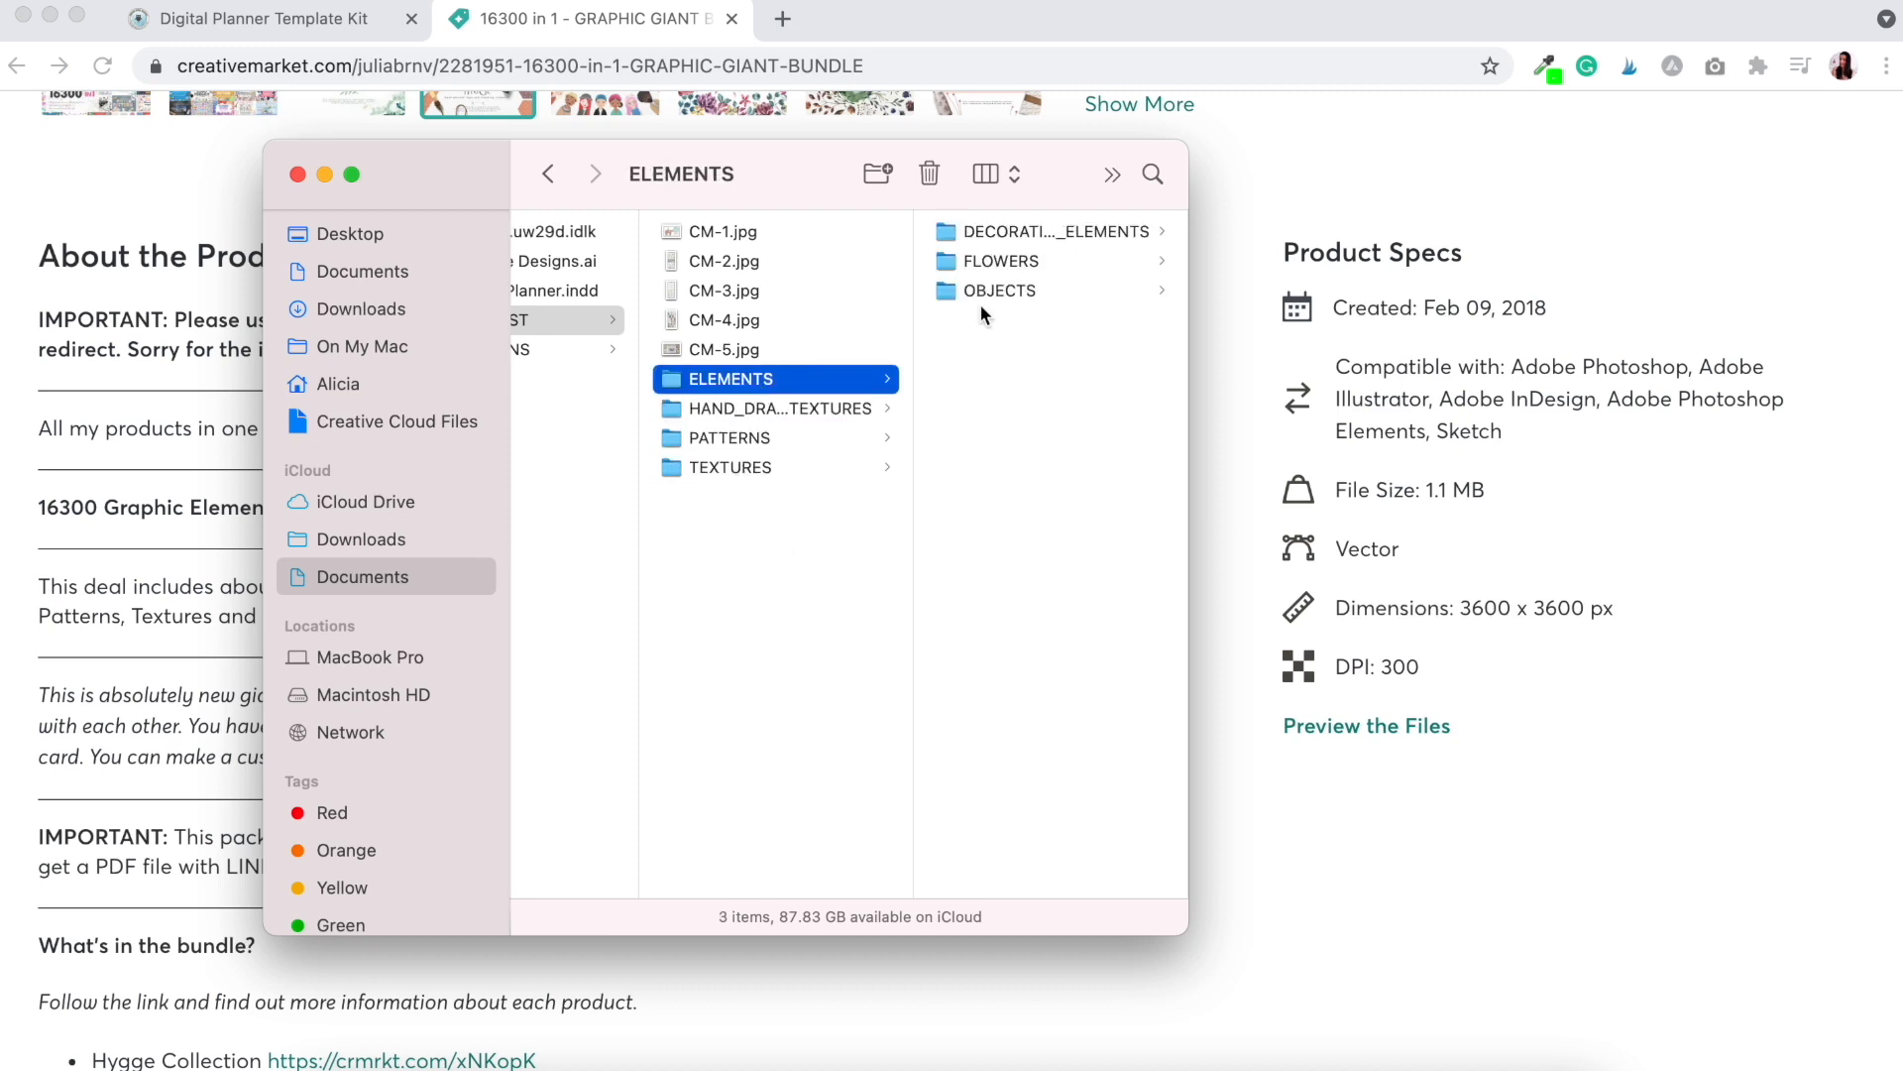
left_click(793, 410)
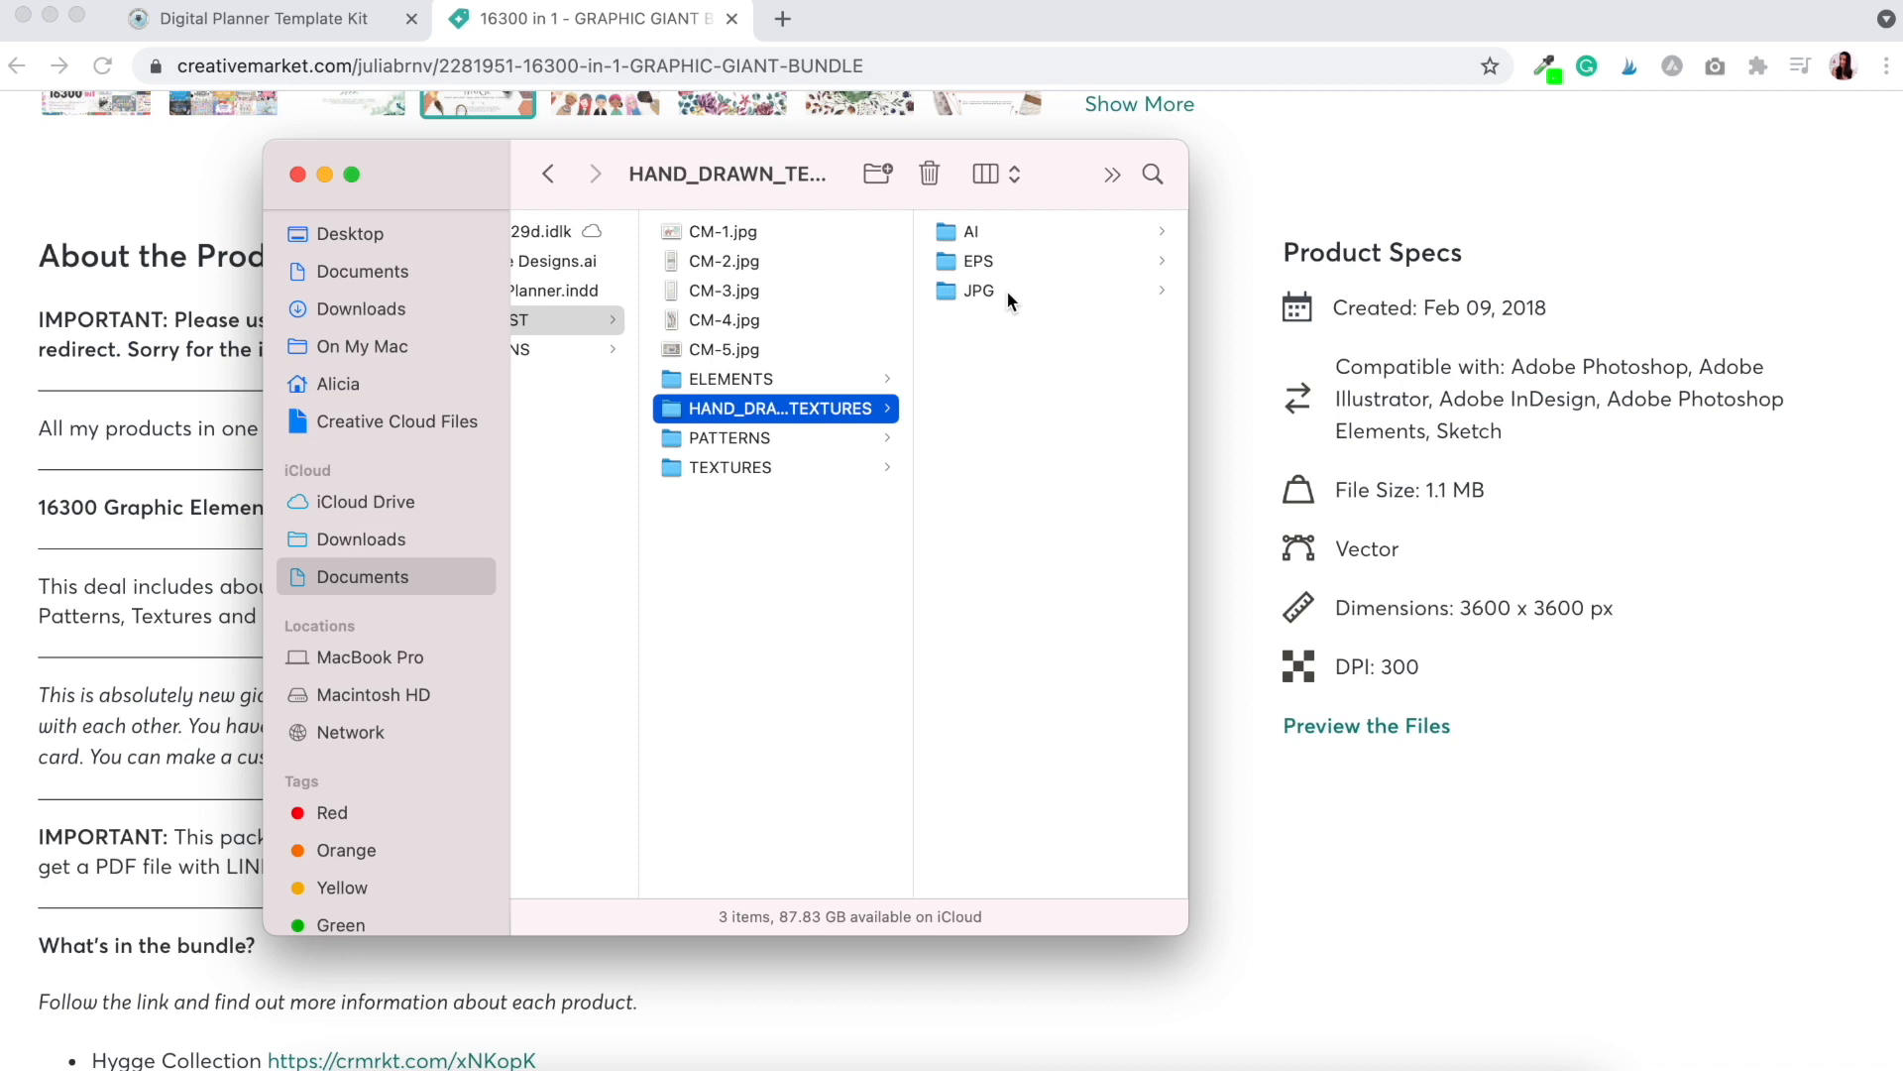
left_click_drag(1187, 292, 1266, 291)
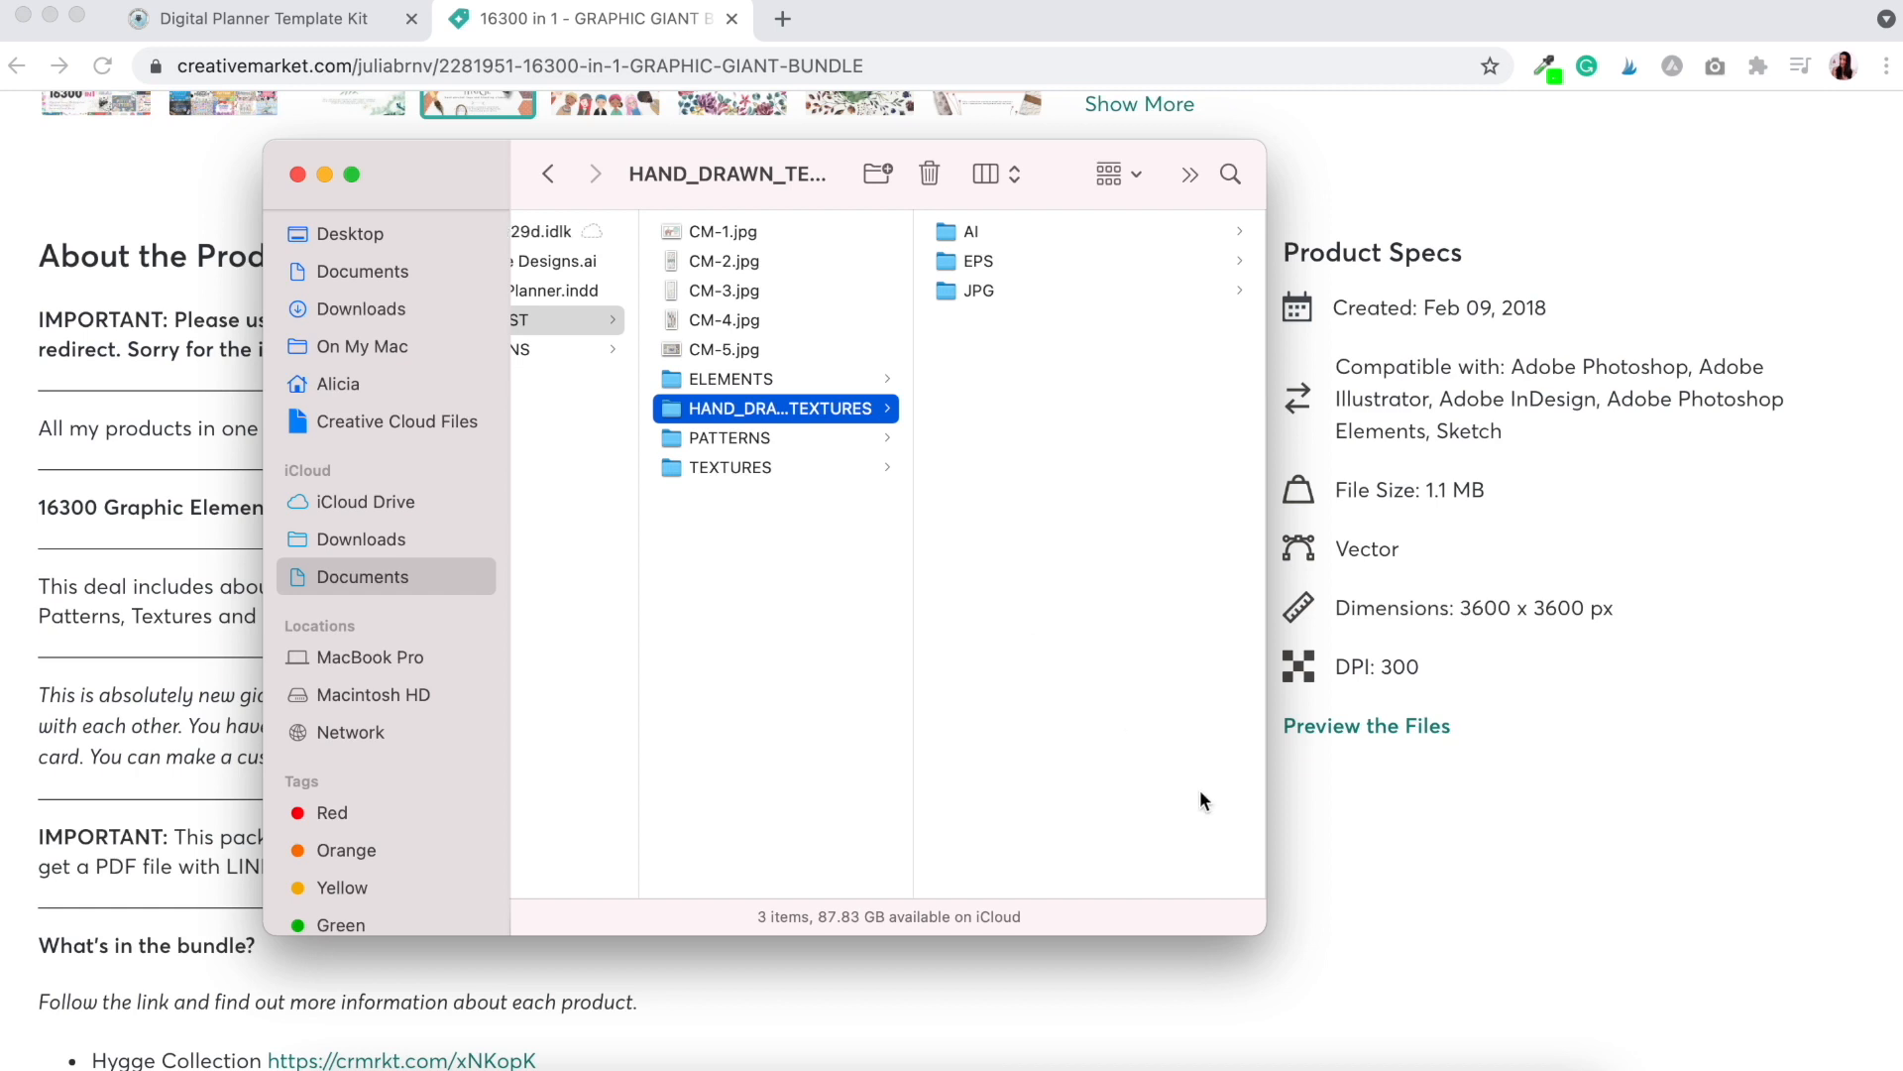
Step: Switch to Illustrator and examine the dimensions artboard in the Adventure Awaits planner page designs document
left_click(1267, 1067)
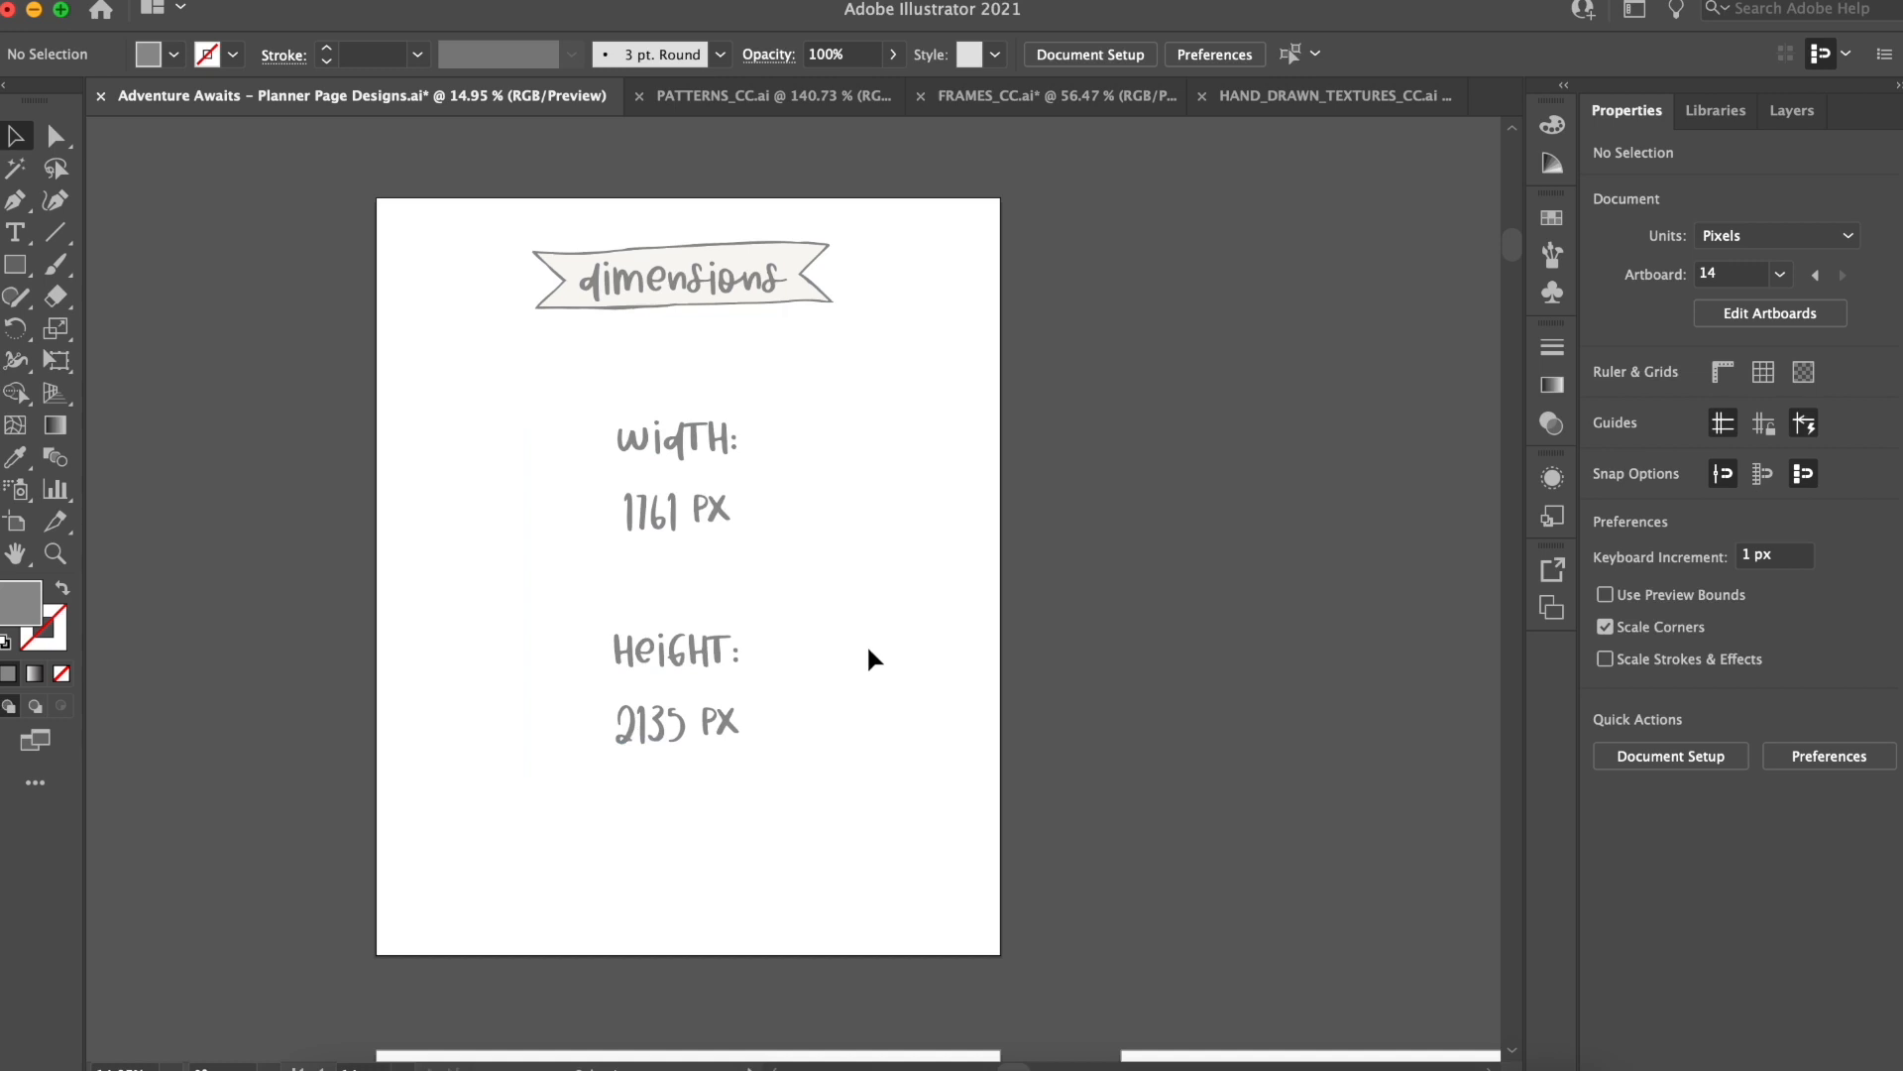
scroll(868, 650, "down", 3)
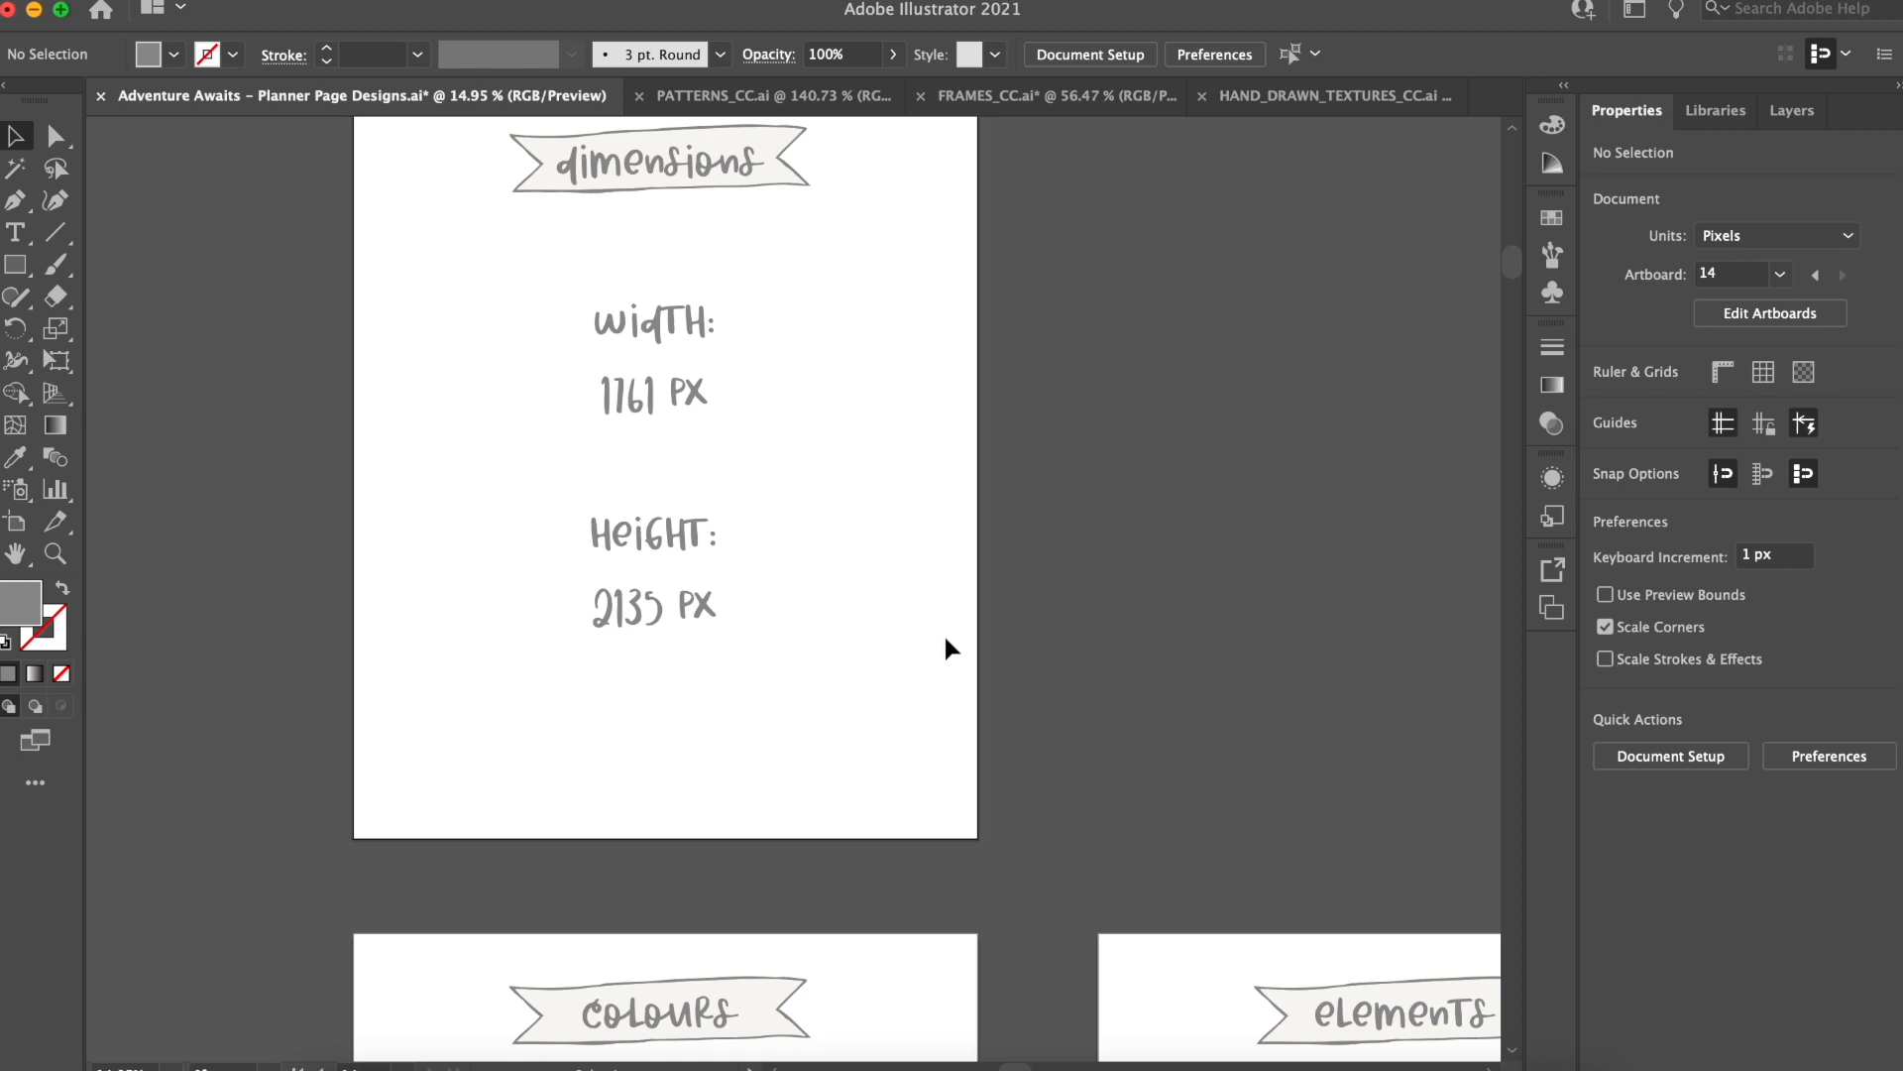
scroll(944, 638, "down", 1)
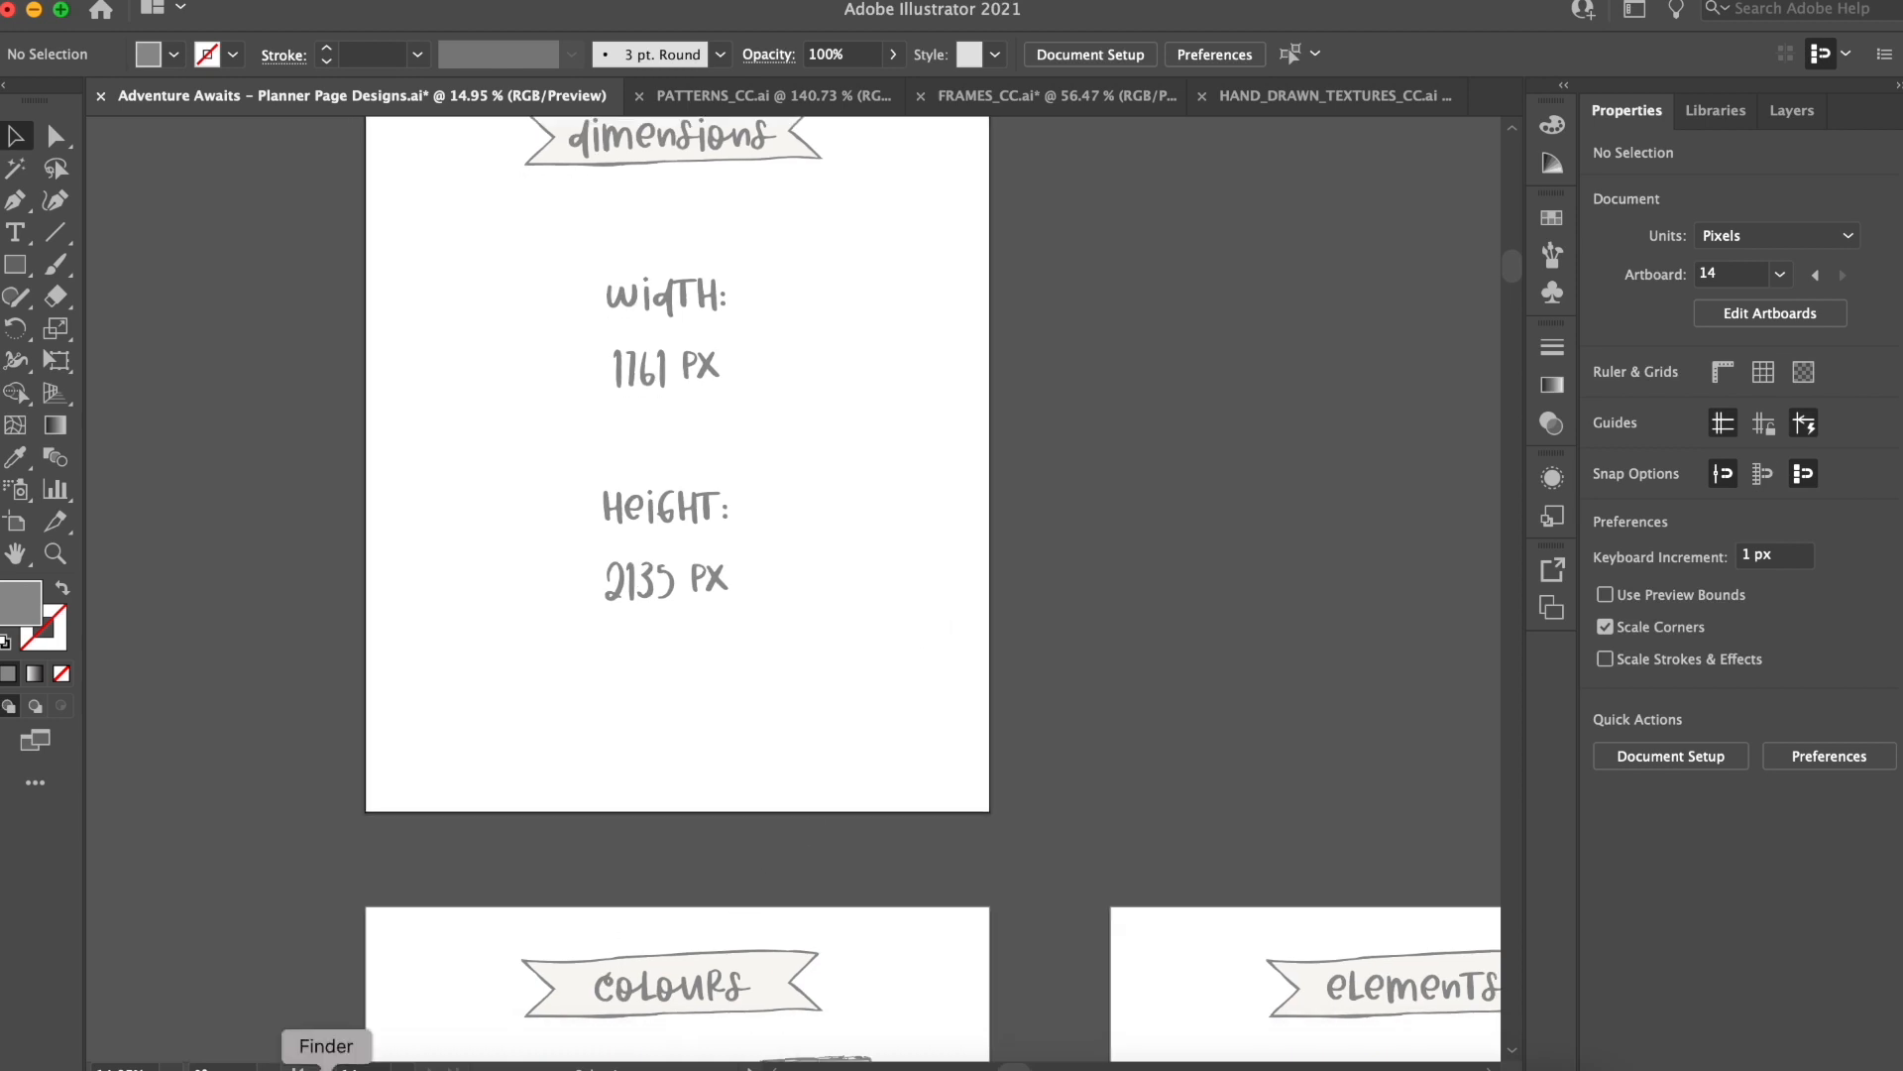
Step: Return to Finder, open the PNG folder of the decorative elements under ELEMENTS, and preview the frame images from FRAMES_1.png onward
left_click(326, 1067)
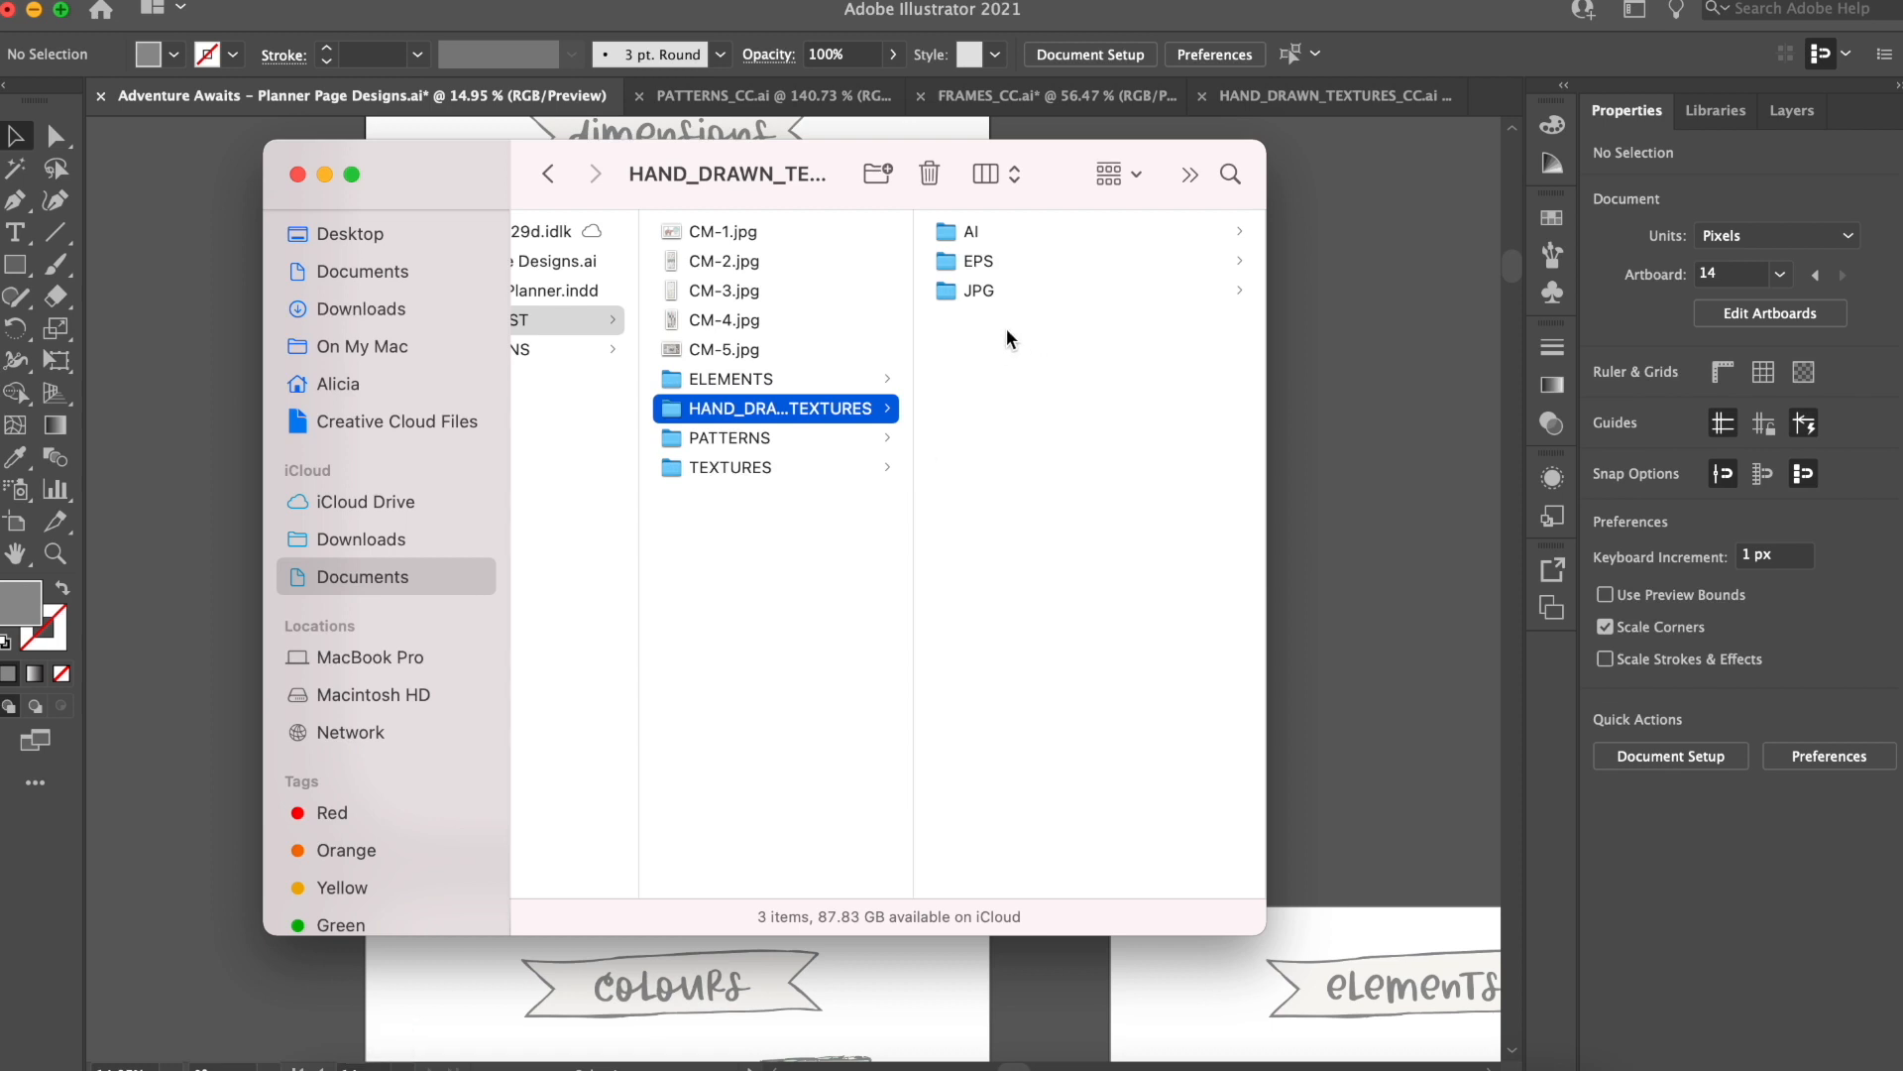
left_click(783, 380)
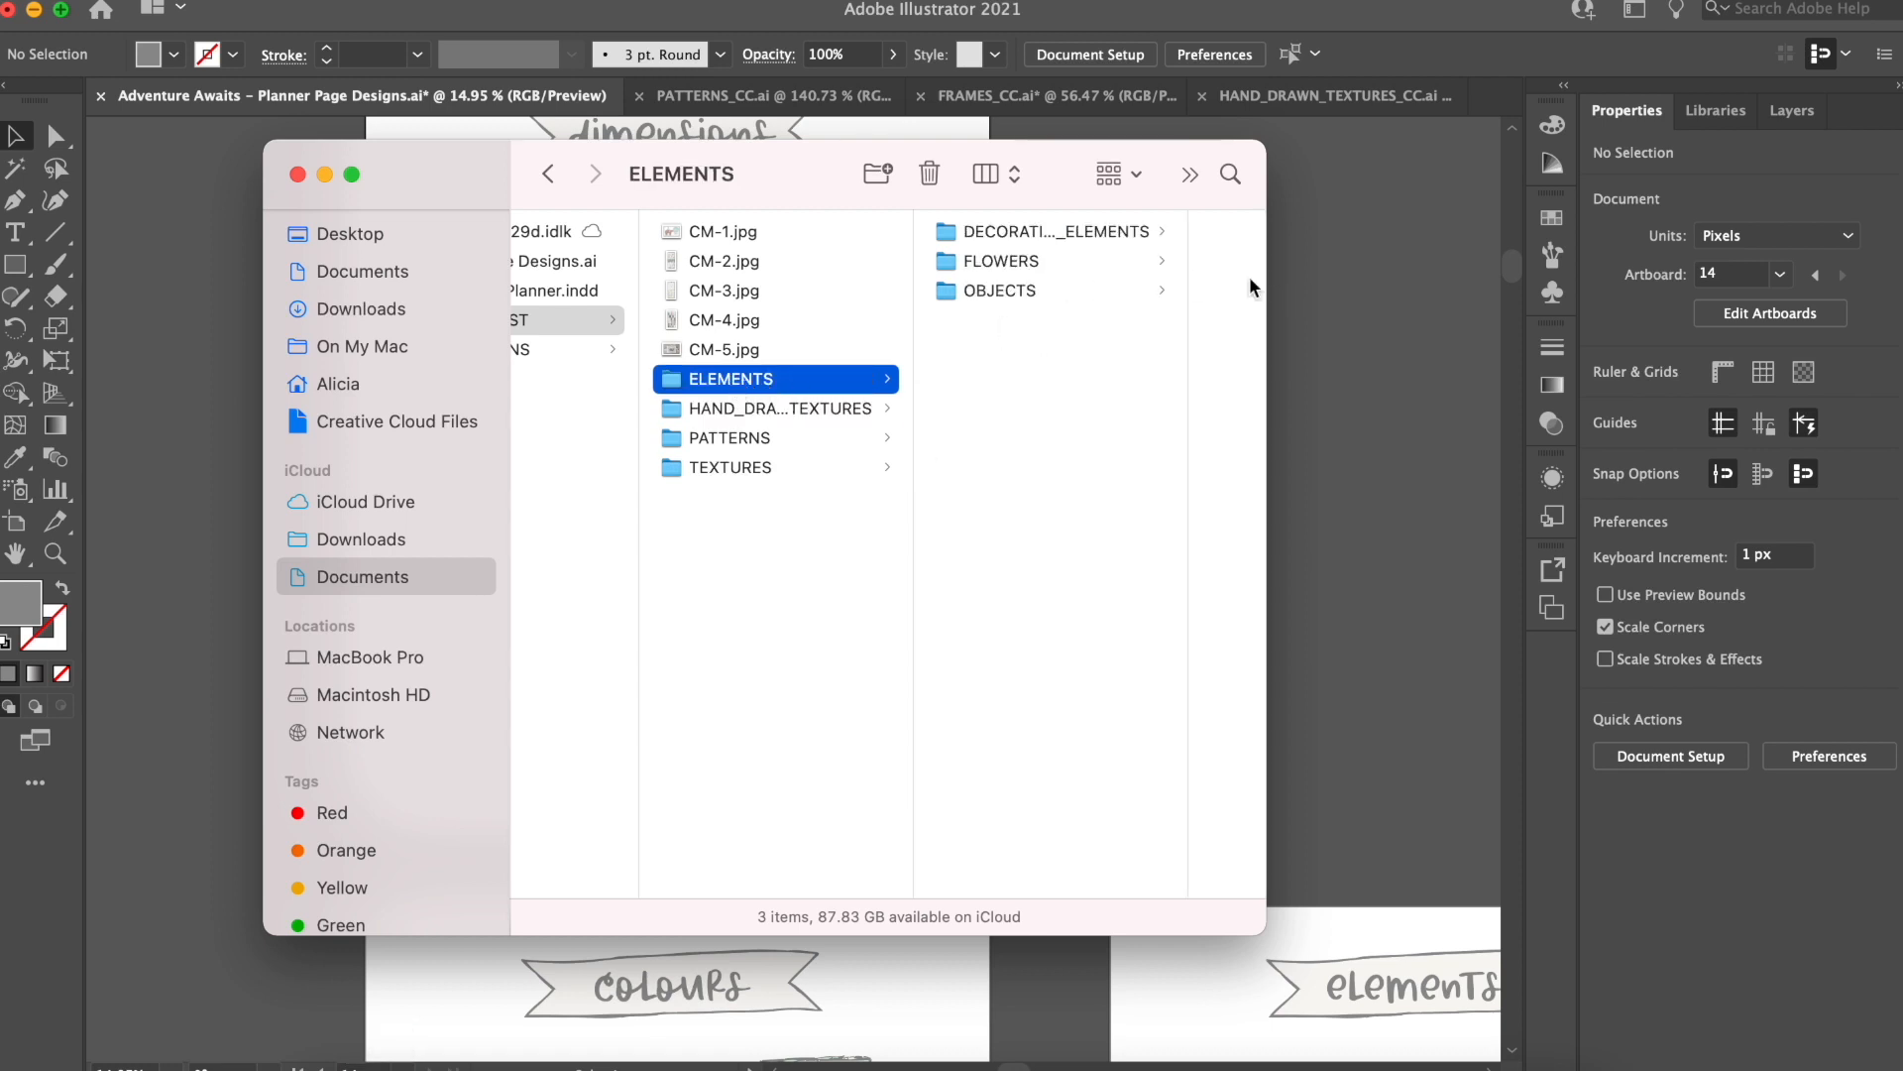
left_click(1041, 235)
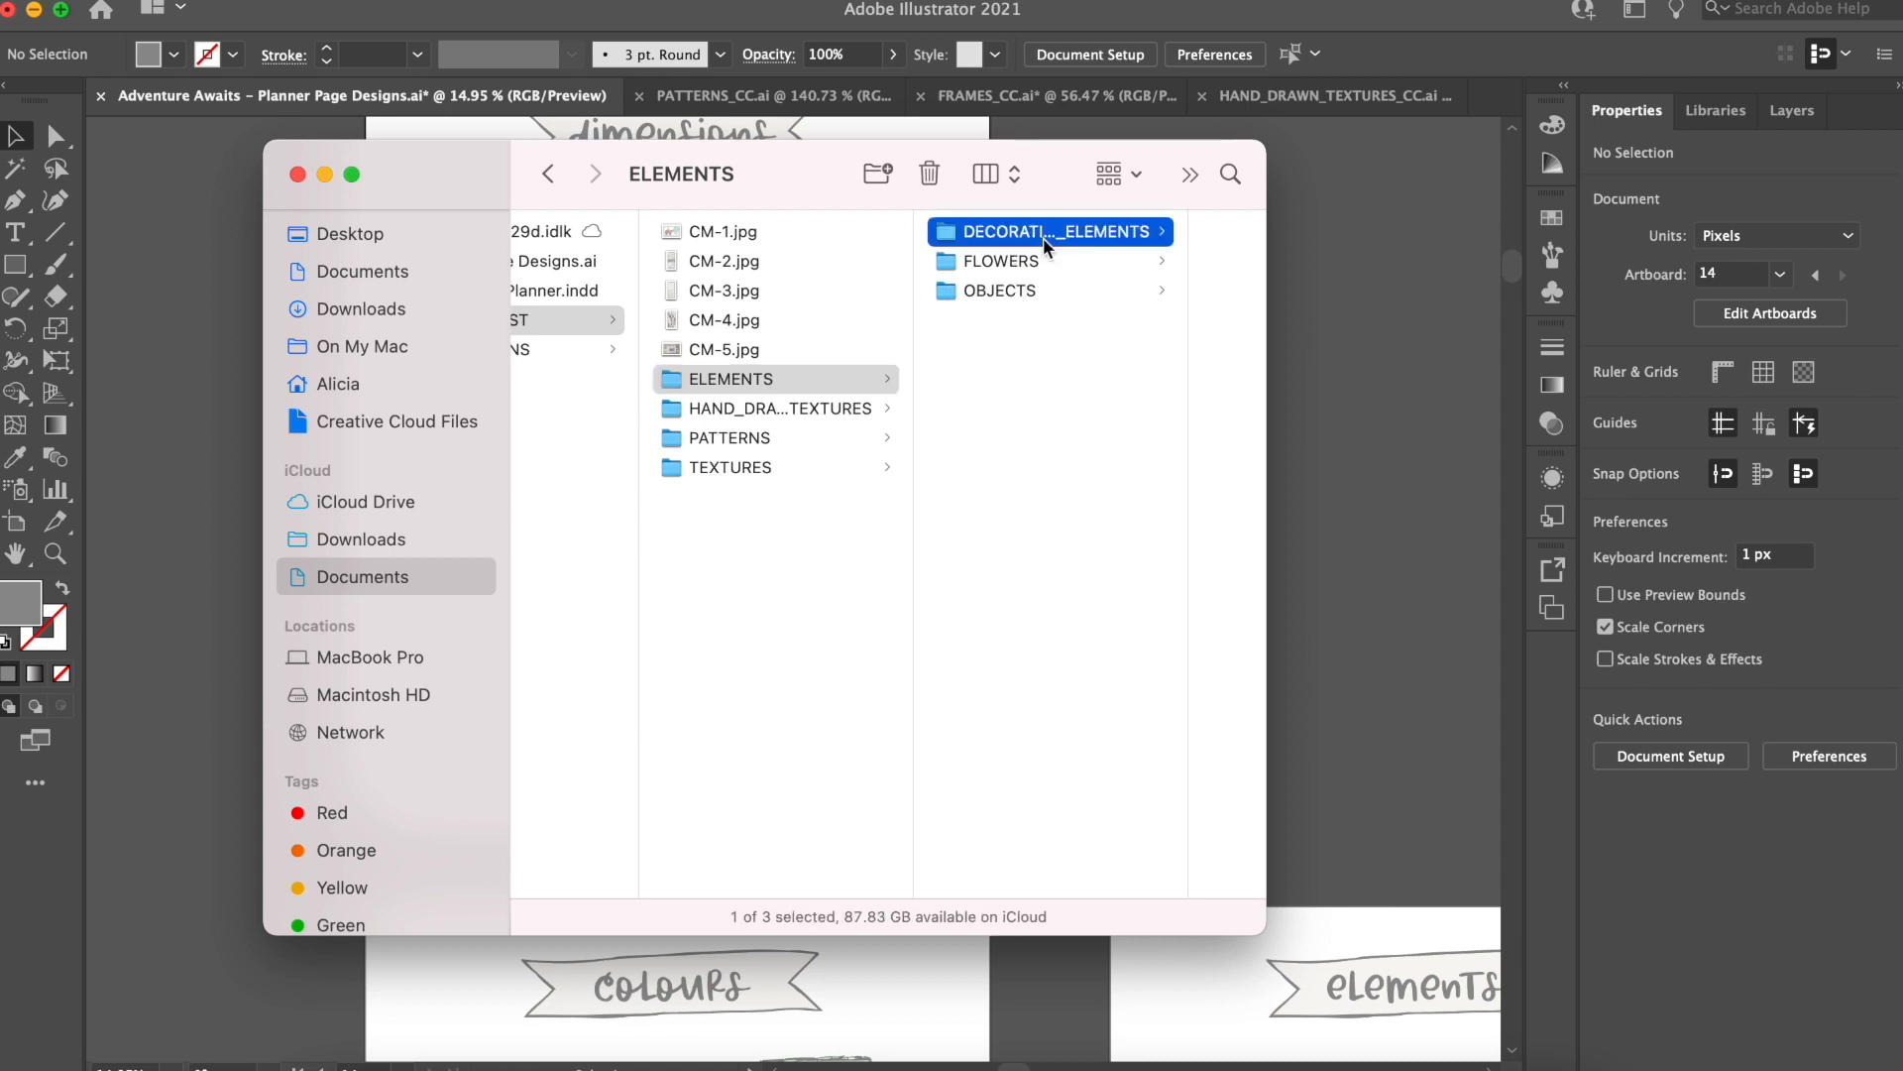
left_click(1059, 292)
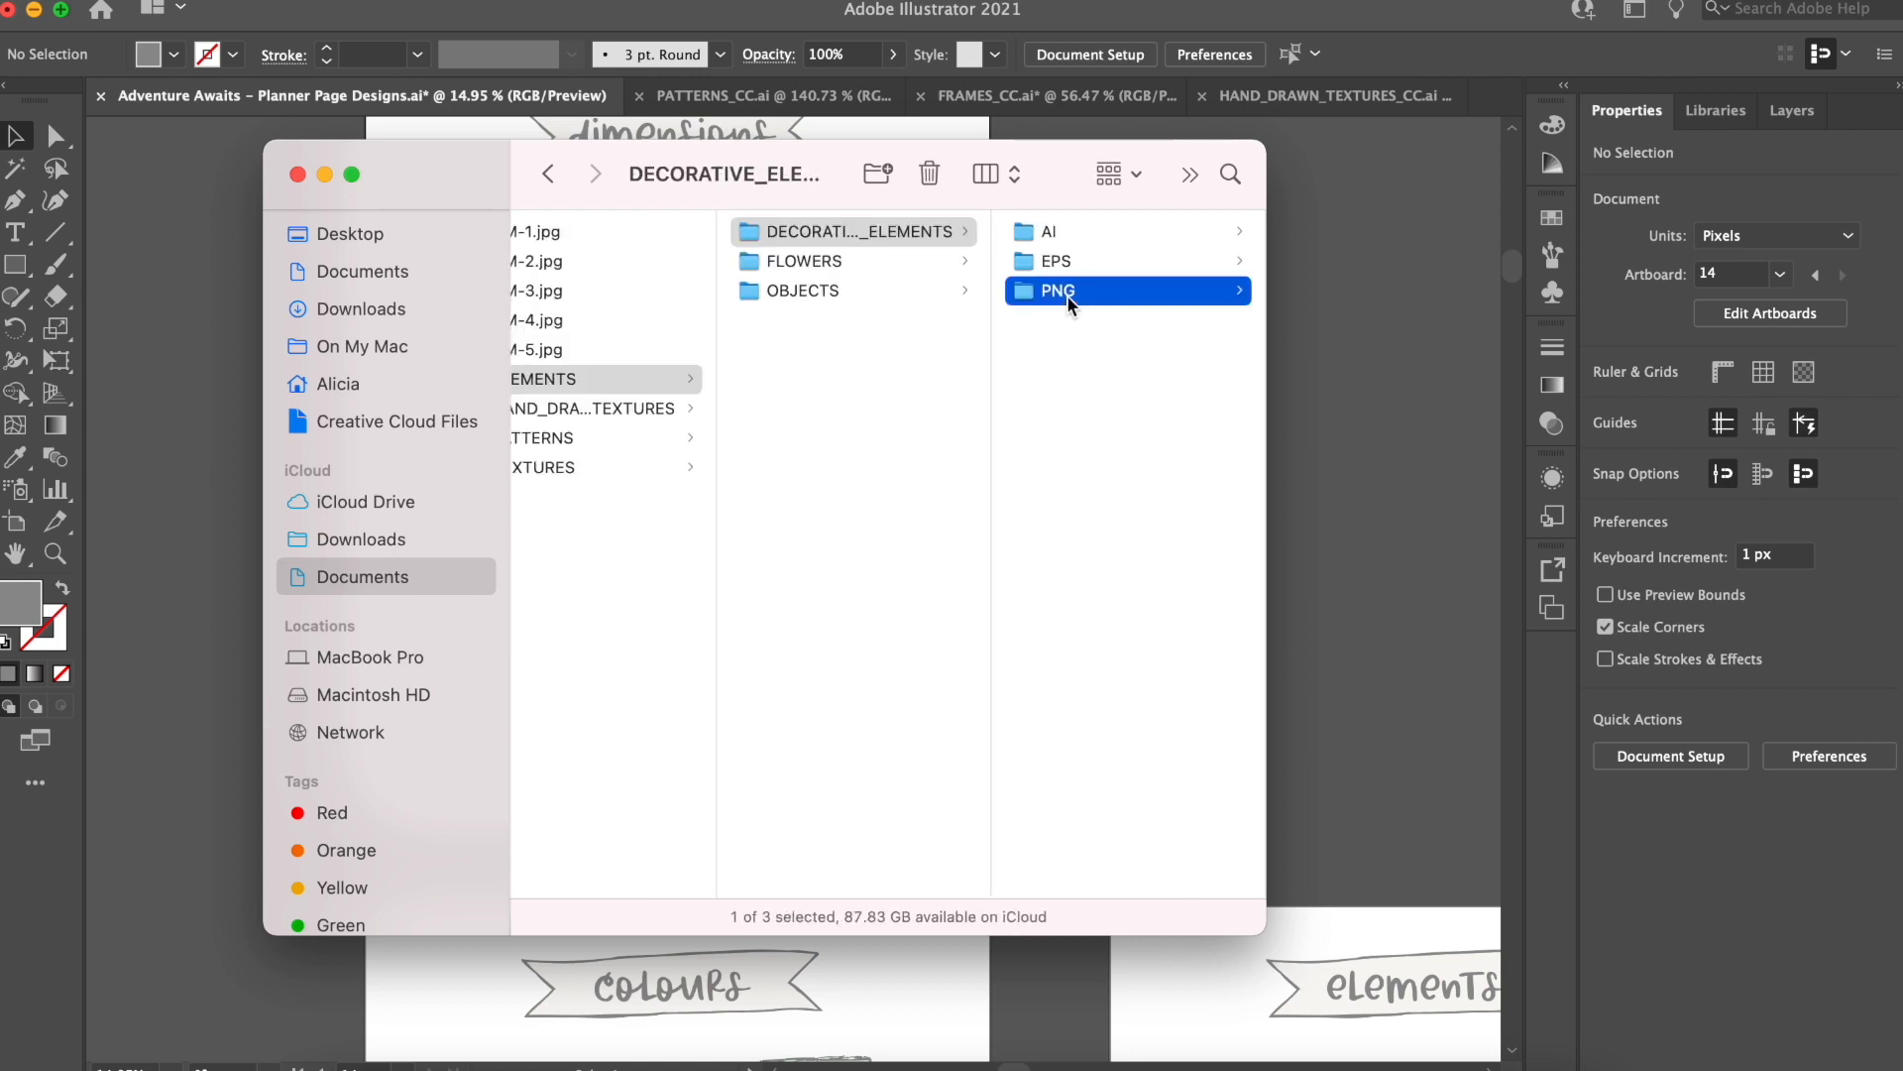
key("Right")
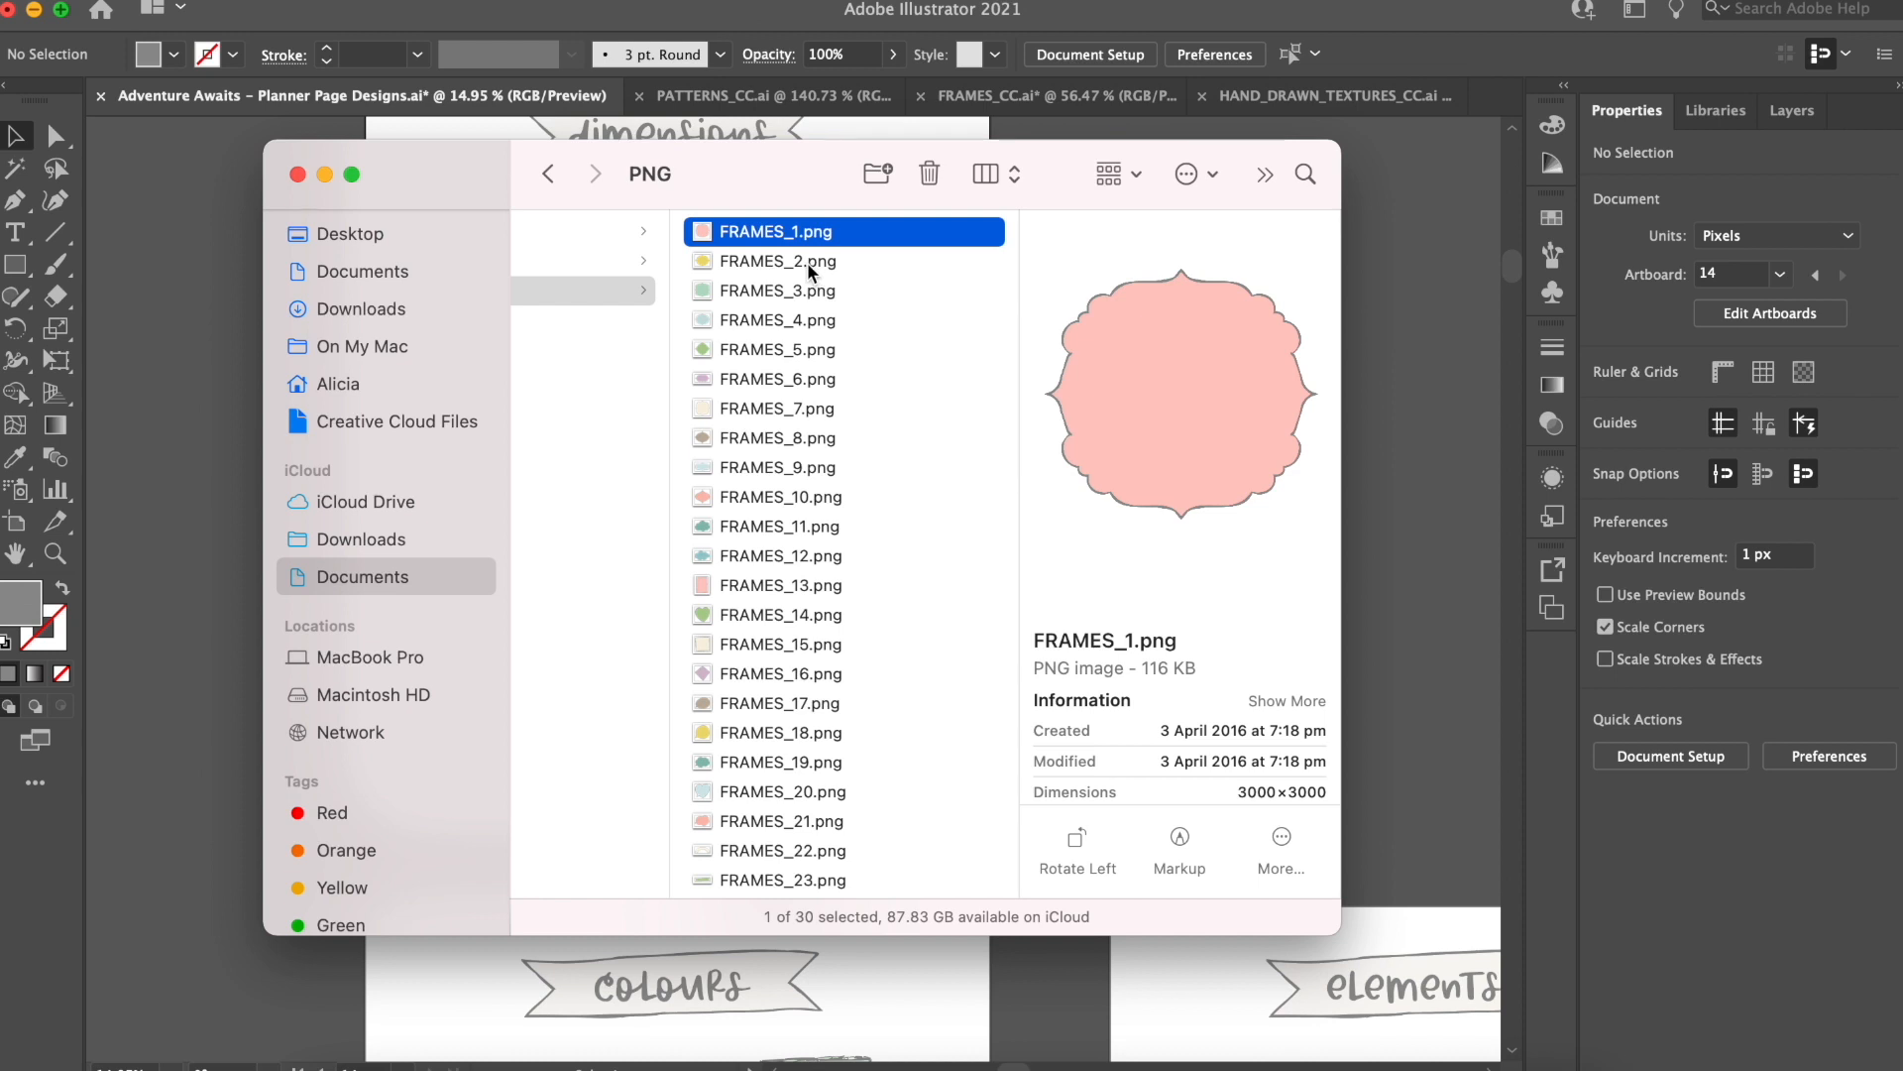
key("Down")
key("Down")
key("Down")
key("Down")
key("Down")
key("Down")
key("Down")
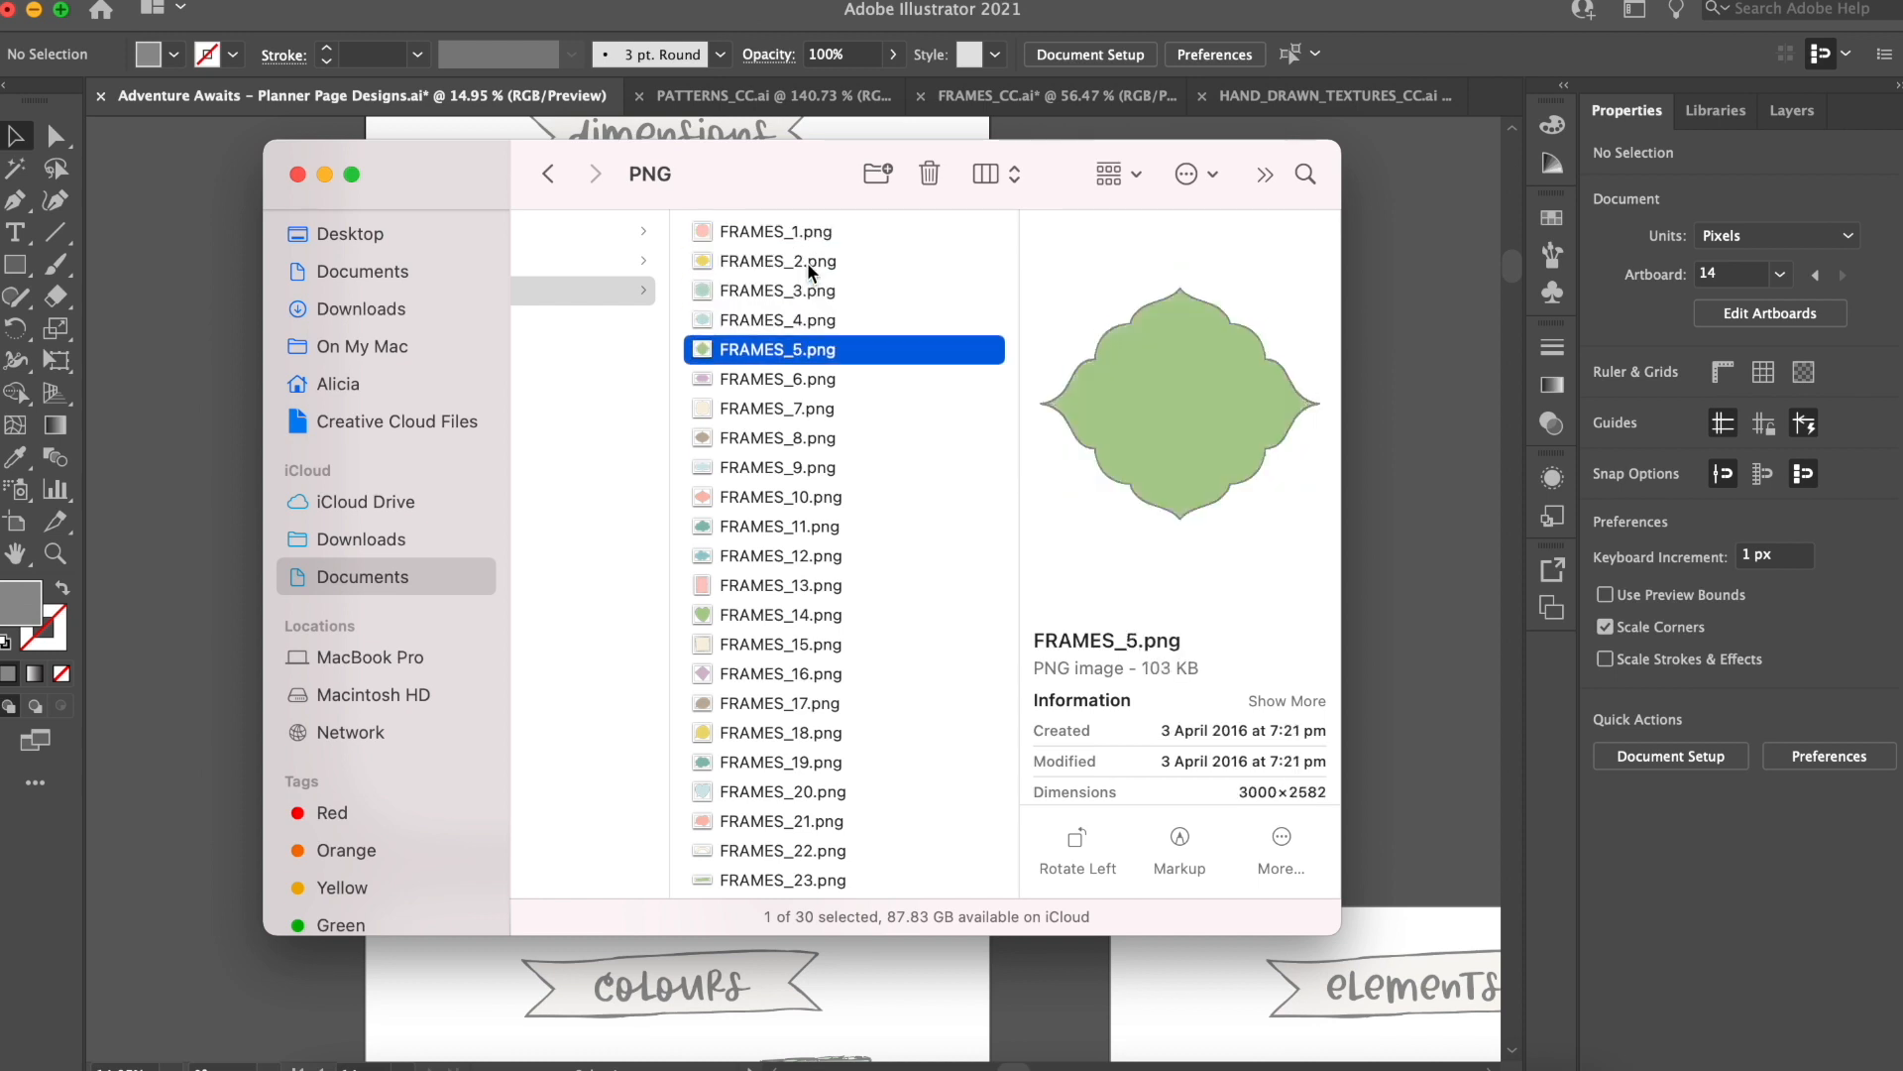
key("Down")
key("Down")
key("Down")
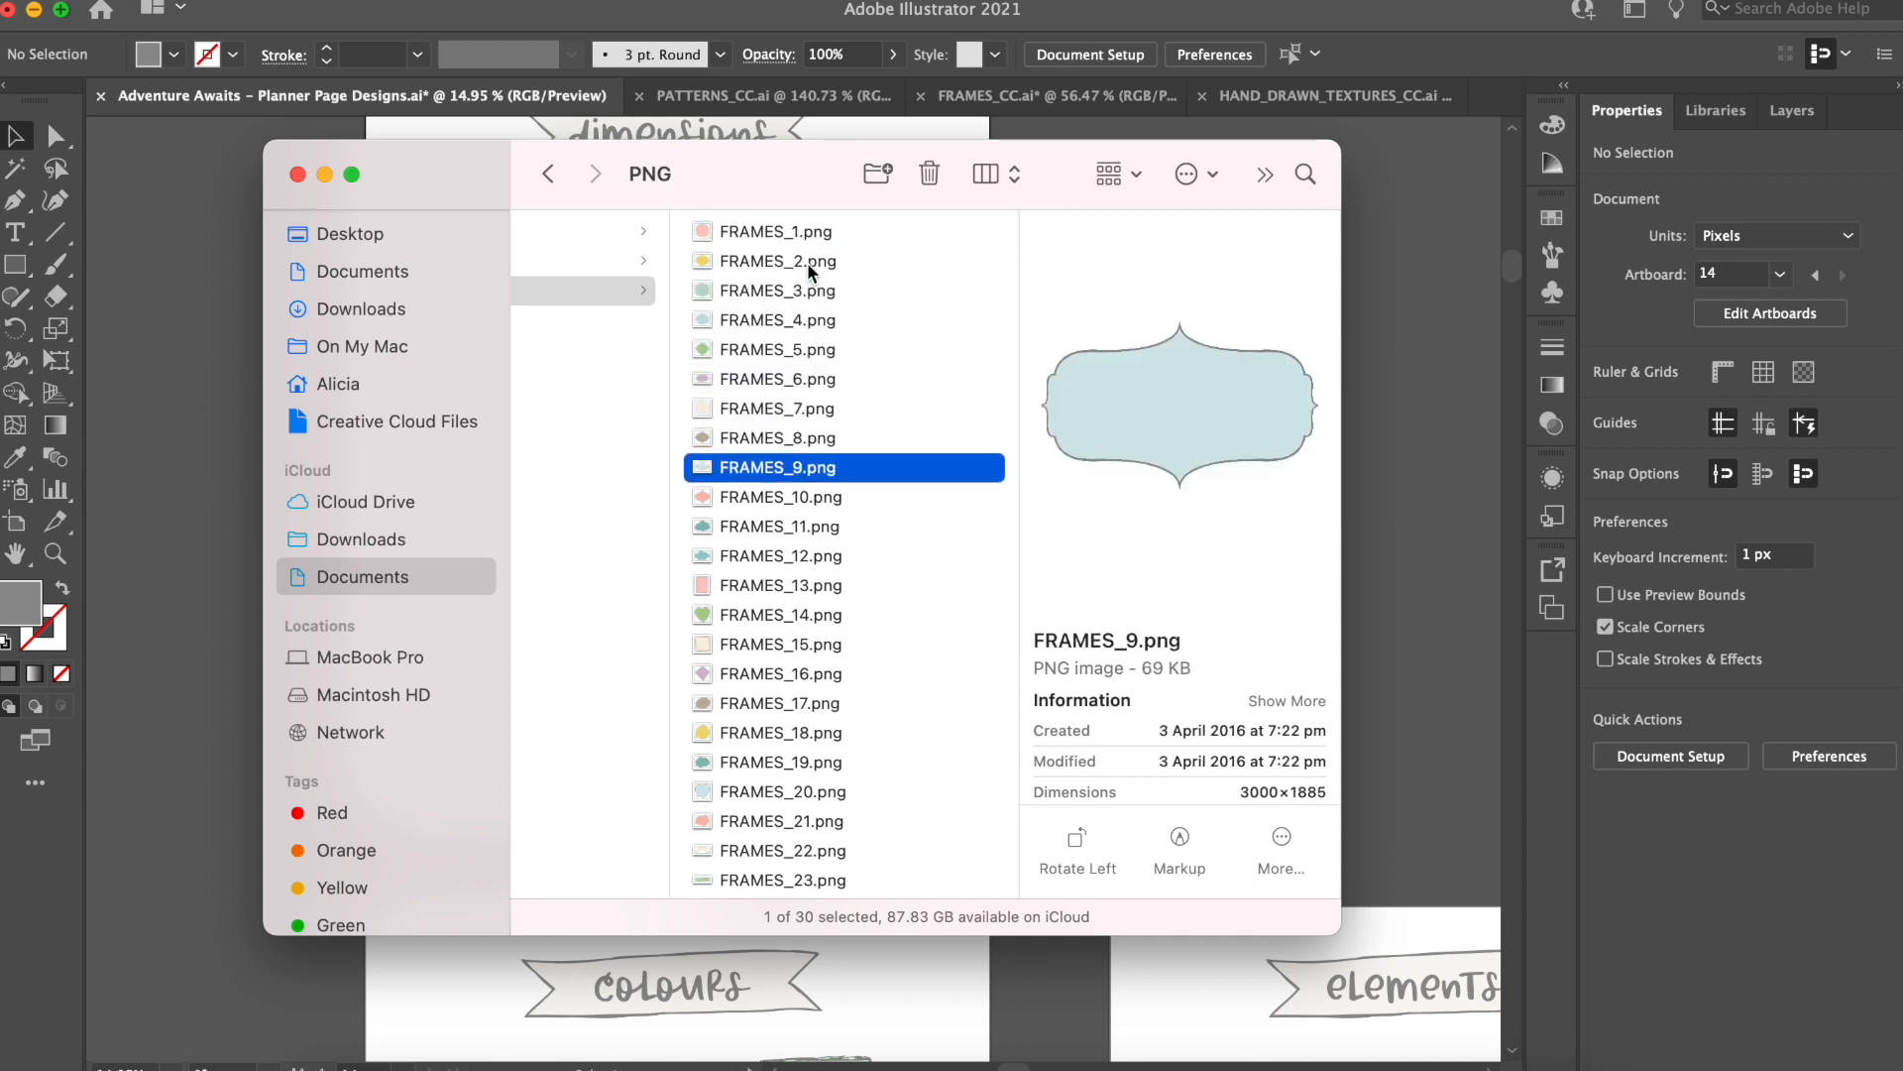
Step: Open the PNG folder inside FLOWERS and preview the floral wreath and leaf images through FLOWER_13.png
scroll(807, 262, "left", 3)
scroll(807, 261, "left", 2)
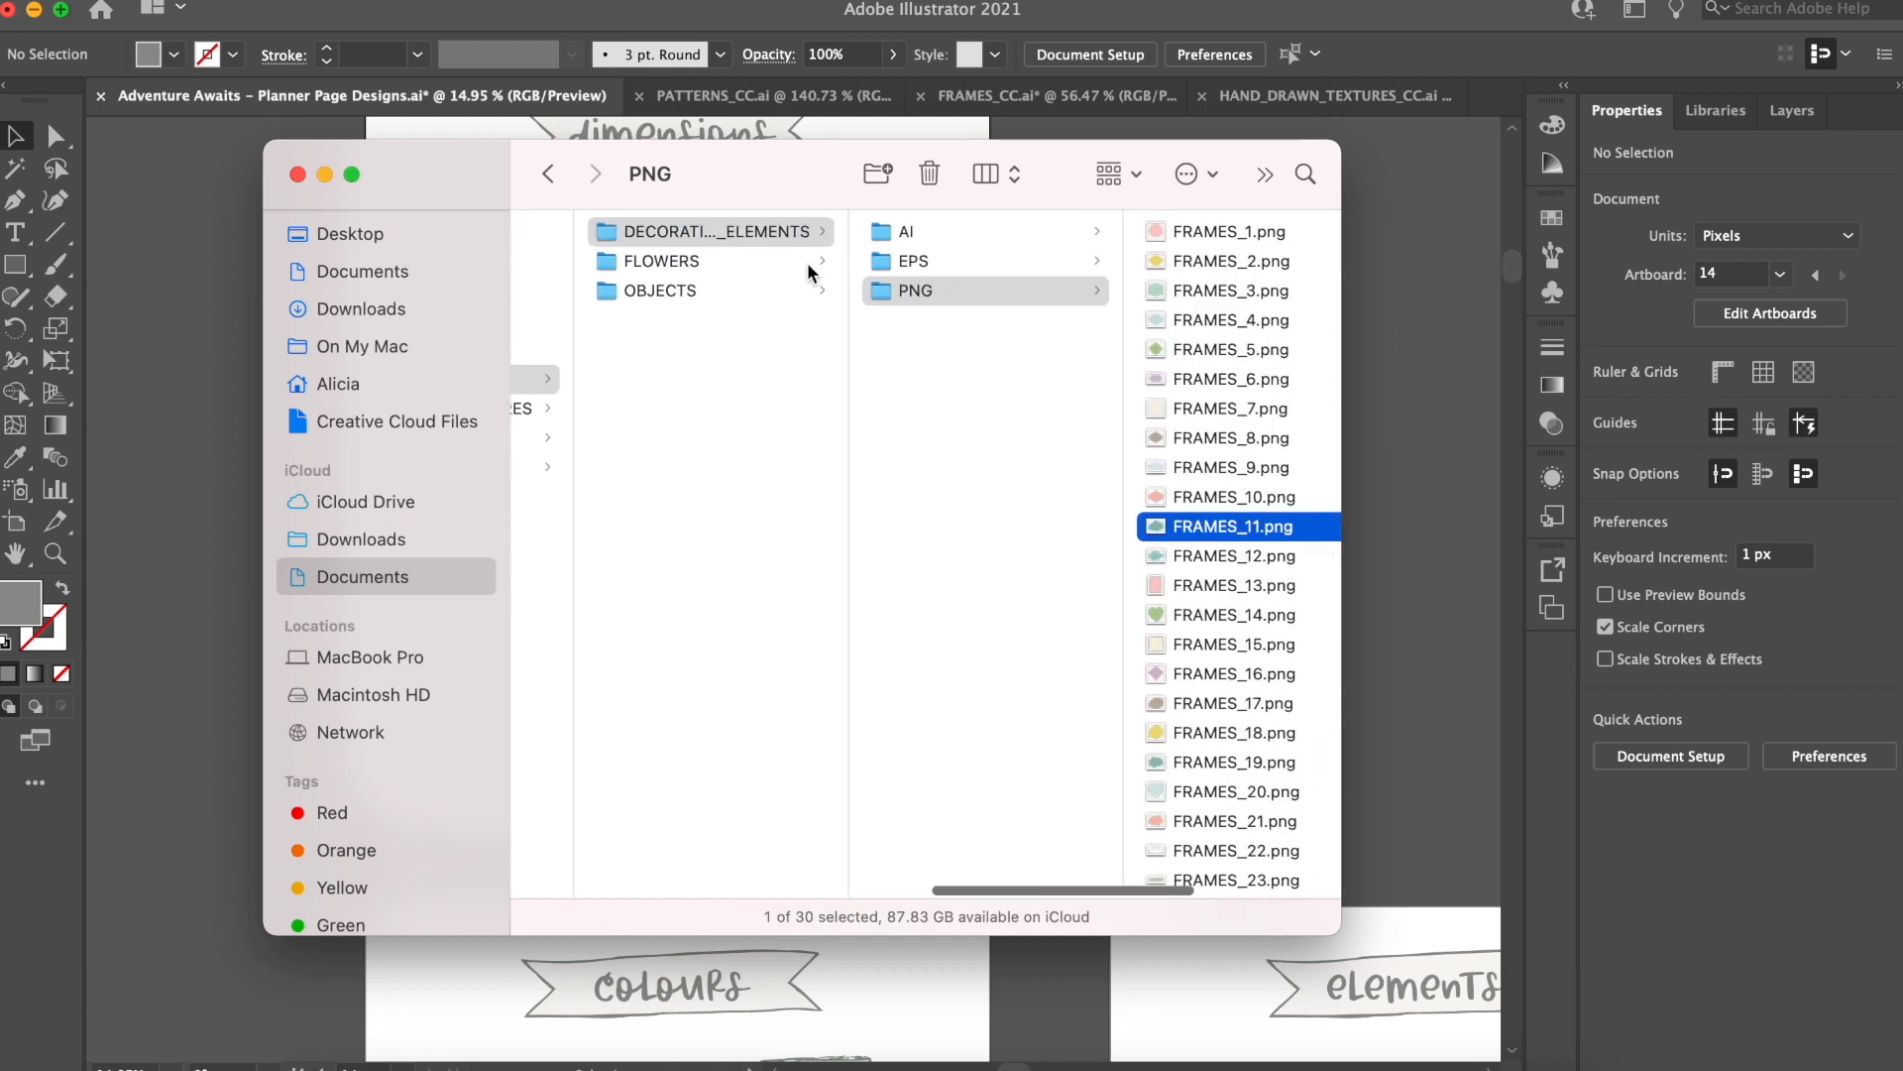
left_click(807, 262)
left_click(958, 294)
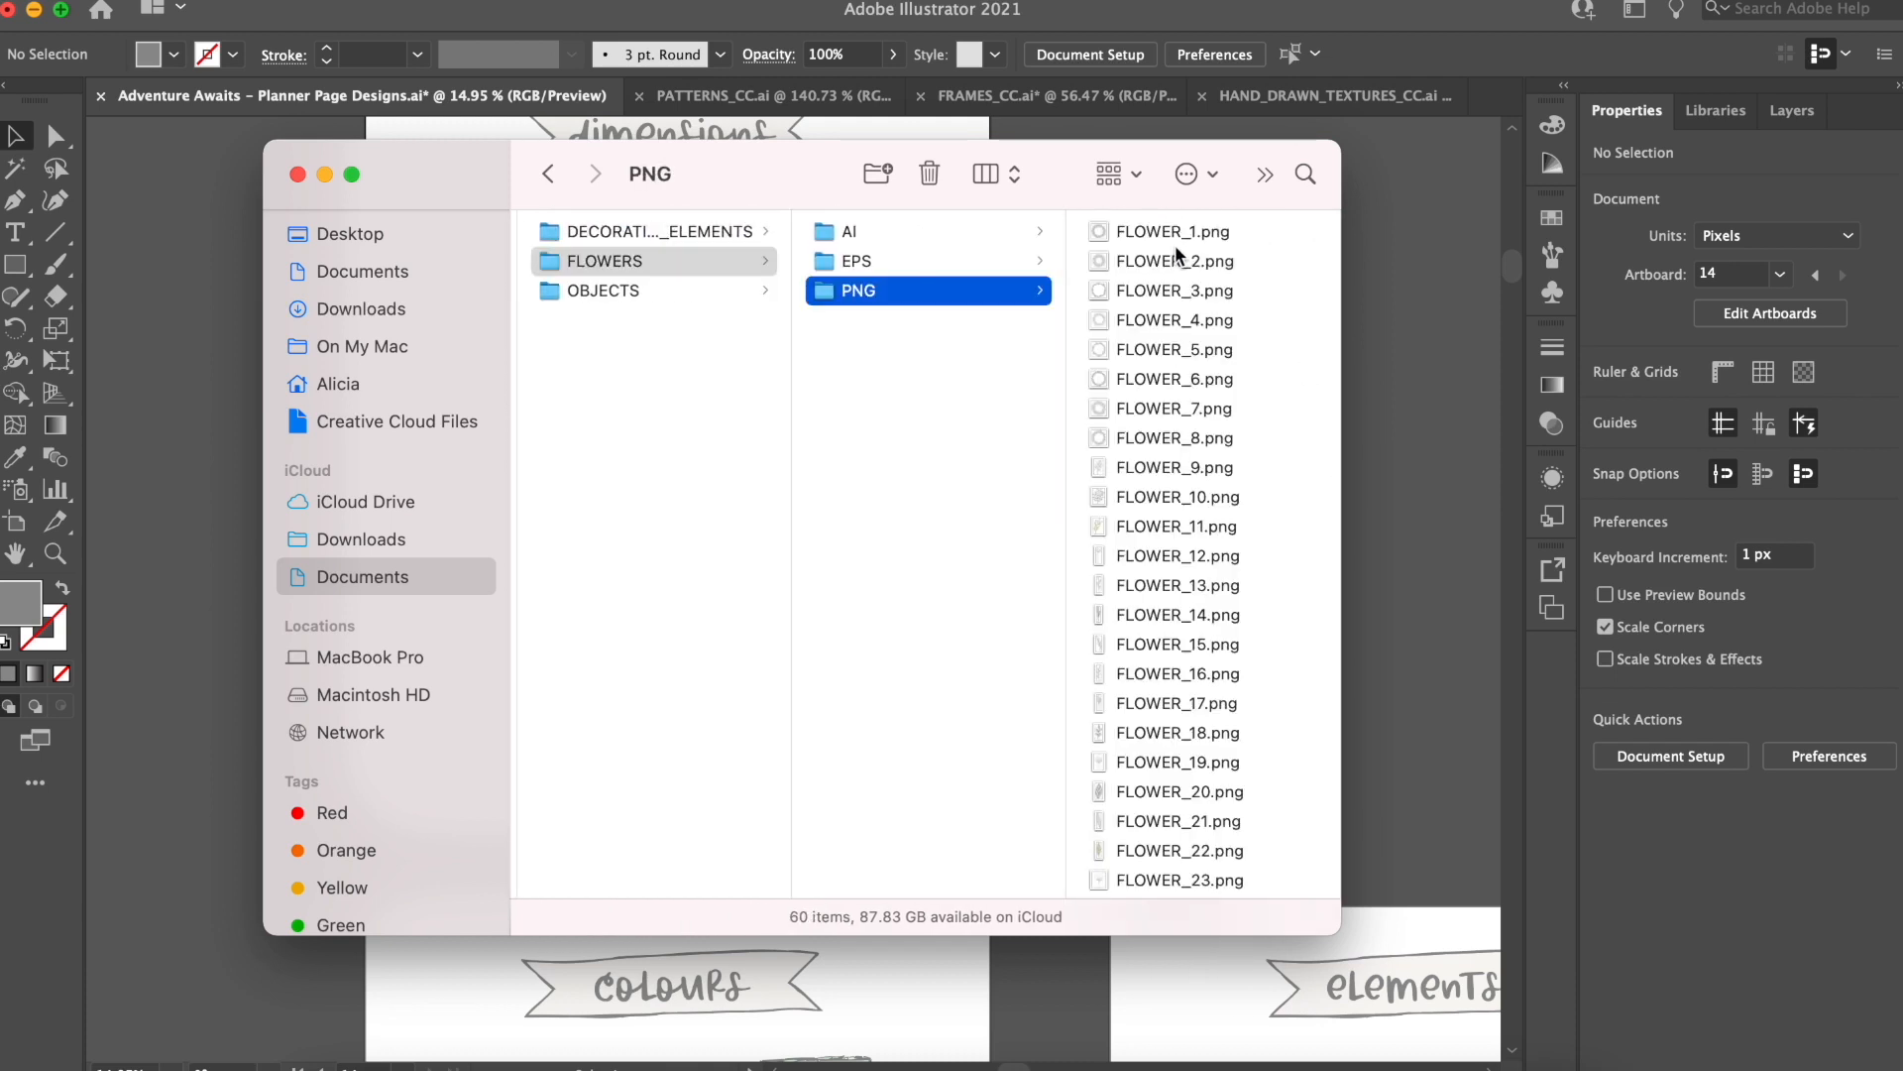
left_click(1176, 254)
key("Down")
key("Down")
key("Down")
key("Down")
key("Down")
key("Down")
key("Down")
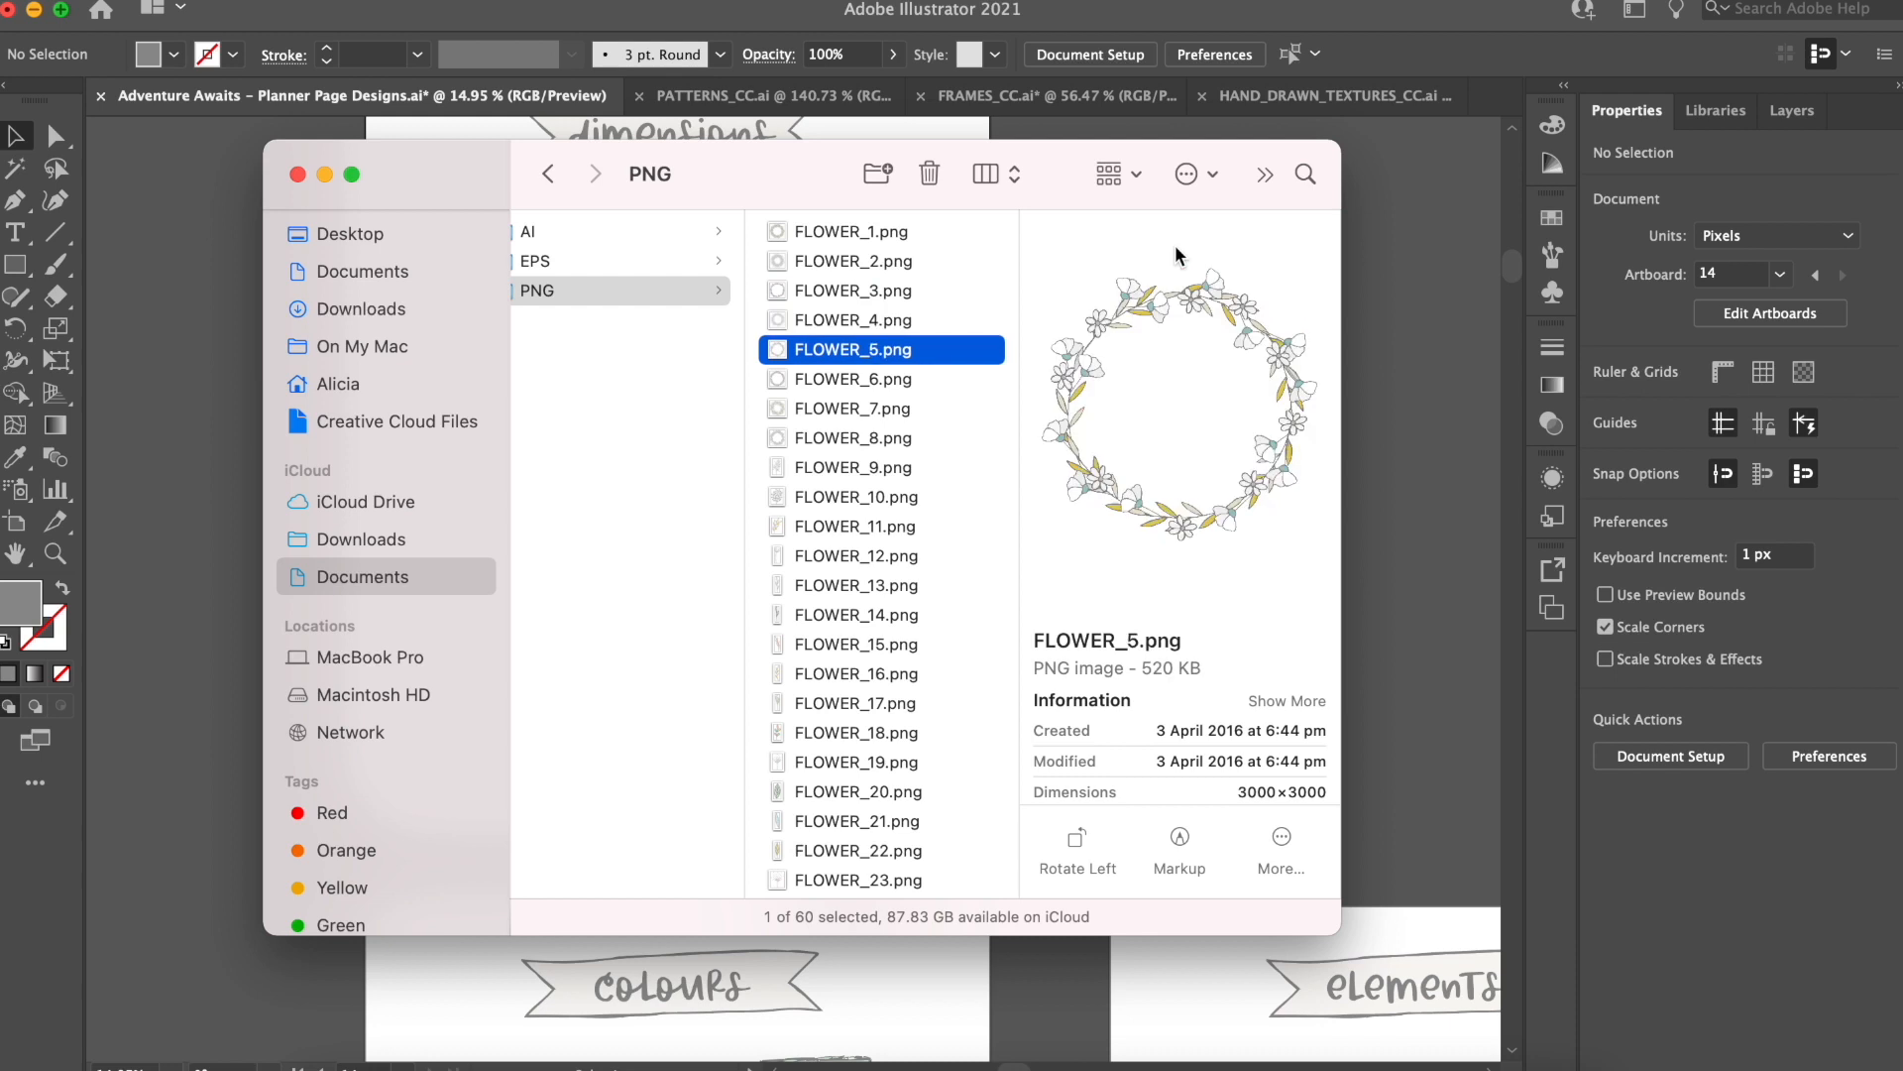
key("Down")
key("Down")
key("Down")
key("Down")
key("Down")
key("Down")
key("Down")
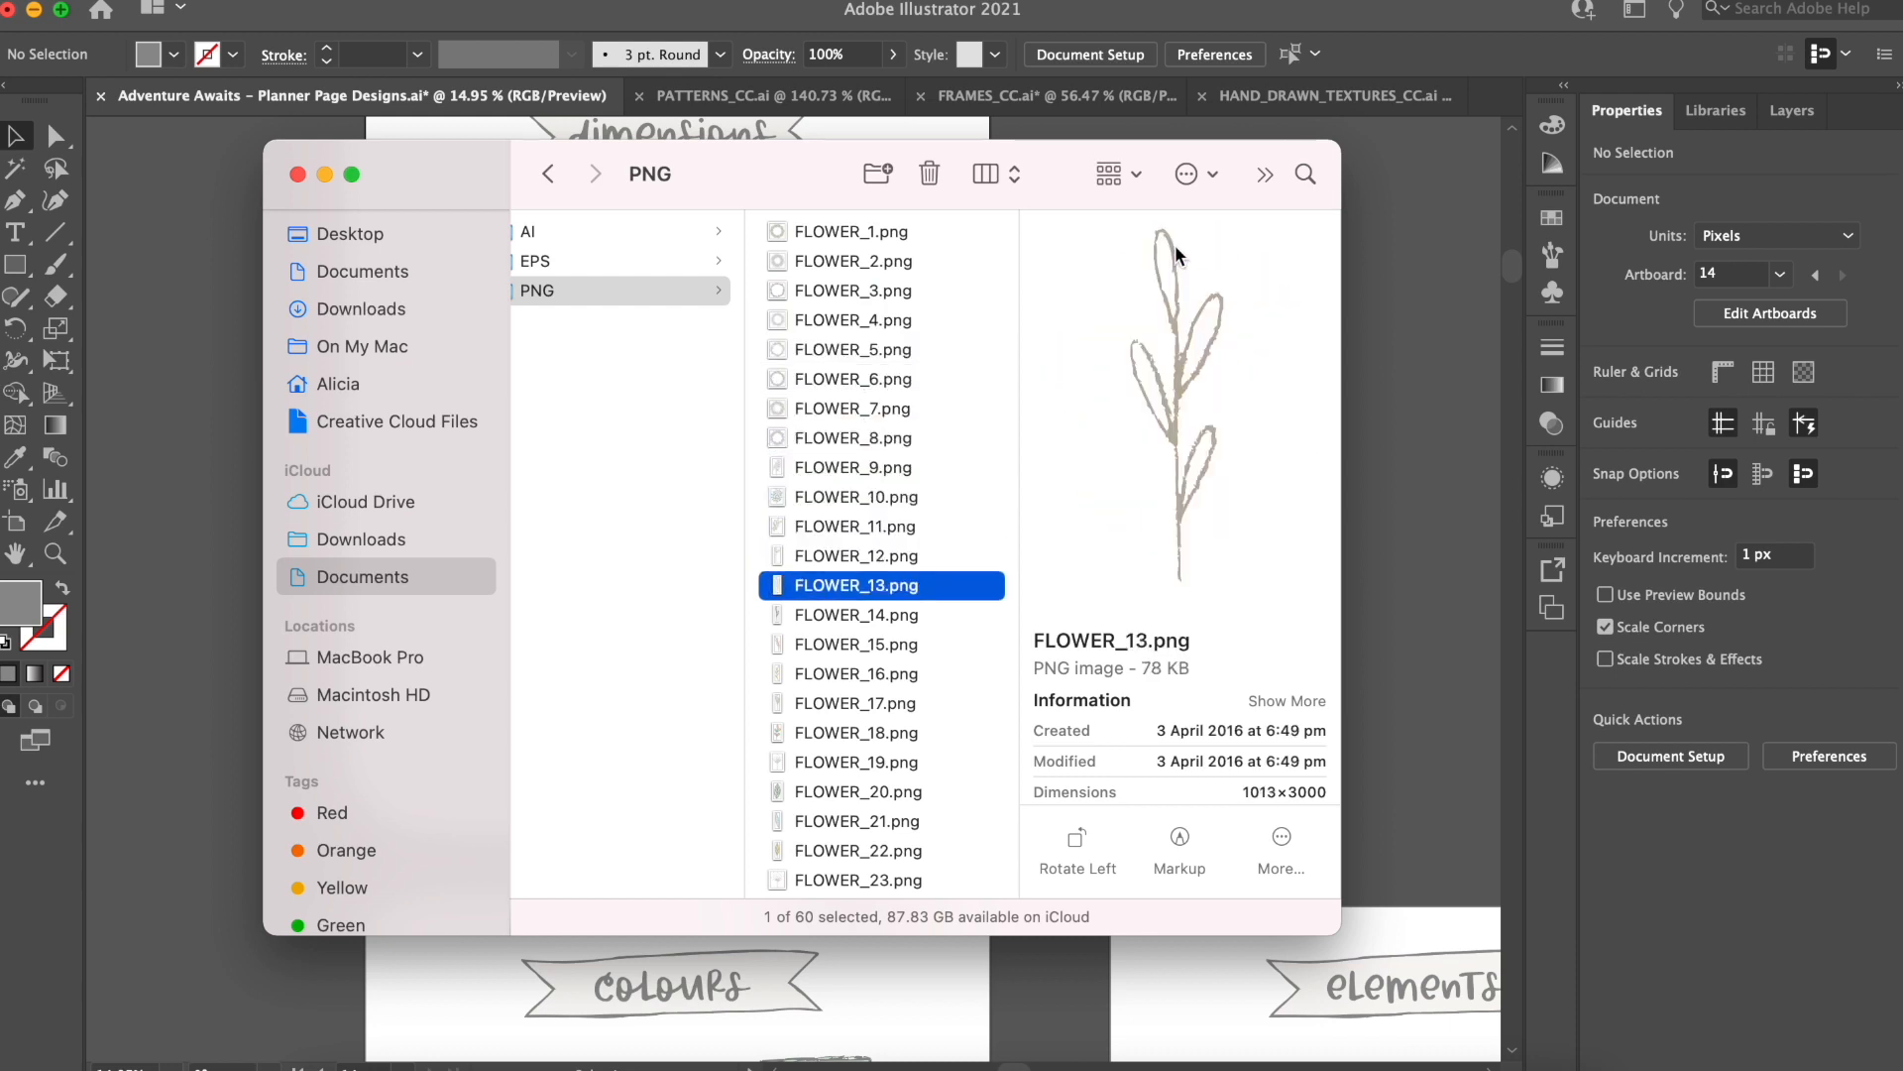
Step: Open the PNG folder inside OBJECTS and preview the animal illustrations from OBJECT_1.png through OBJECT_12.png
scroll(968, 367, "left", 3)
scroll(967, 367, "left", 2)
left_click(851, 292)
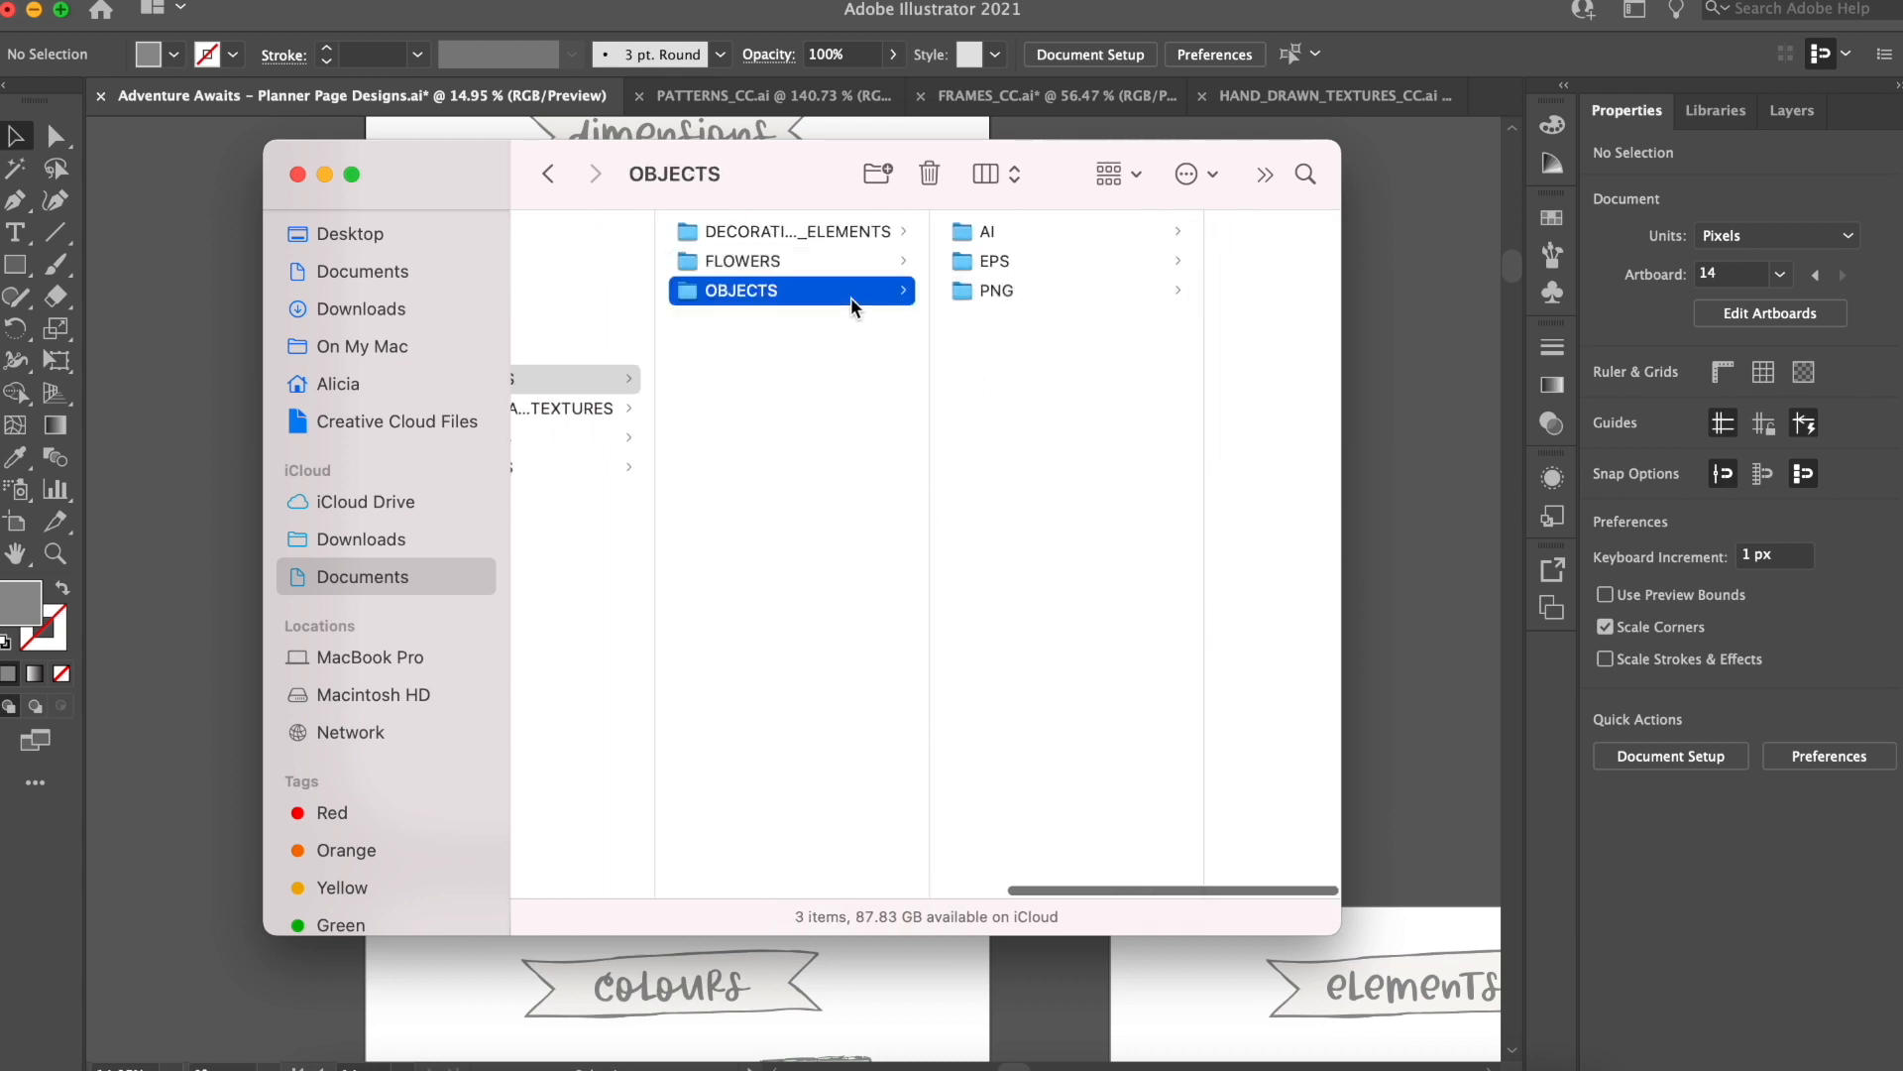
left_click(1045, 284)
left_click(1204, 234)
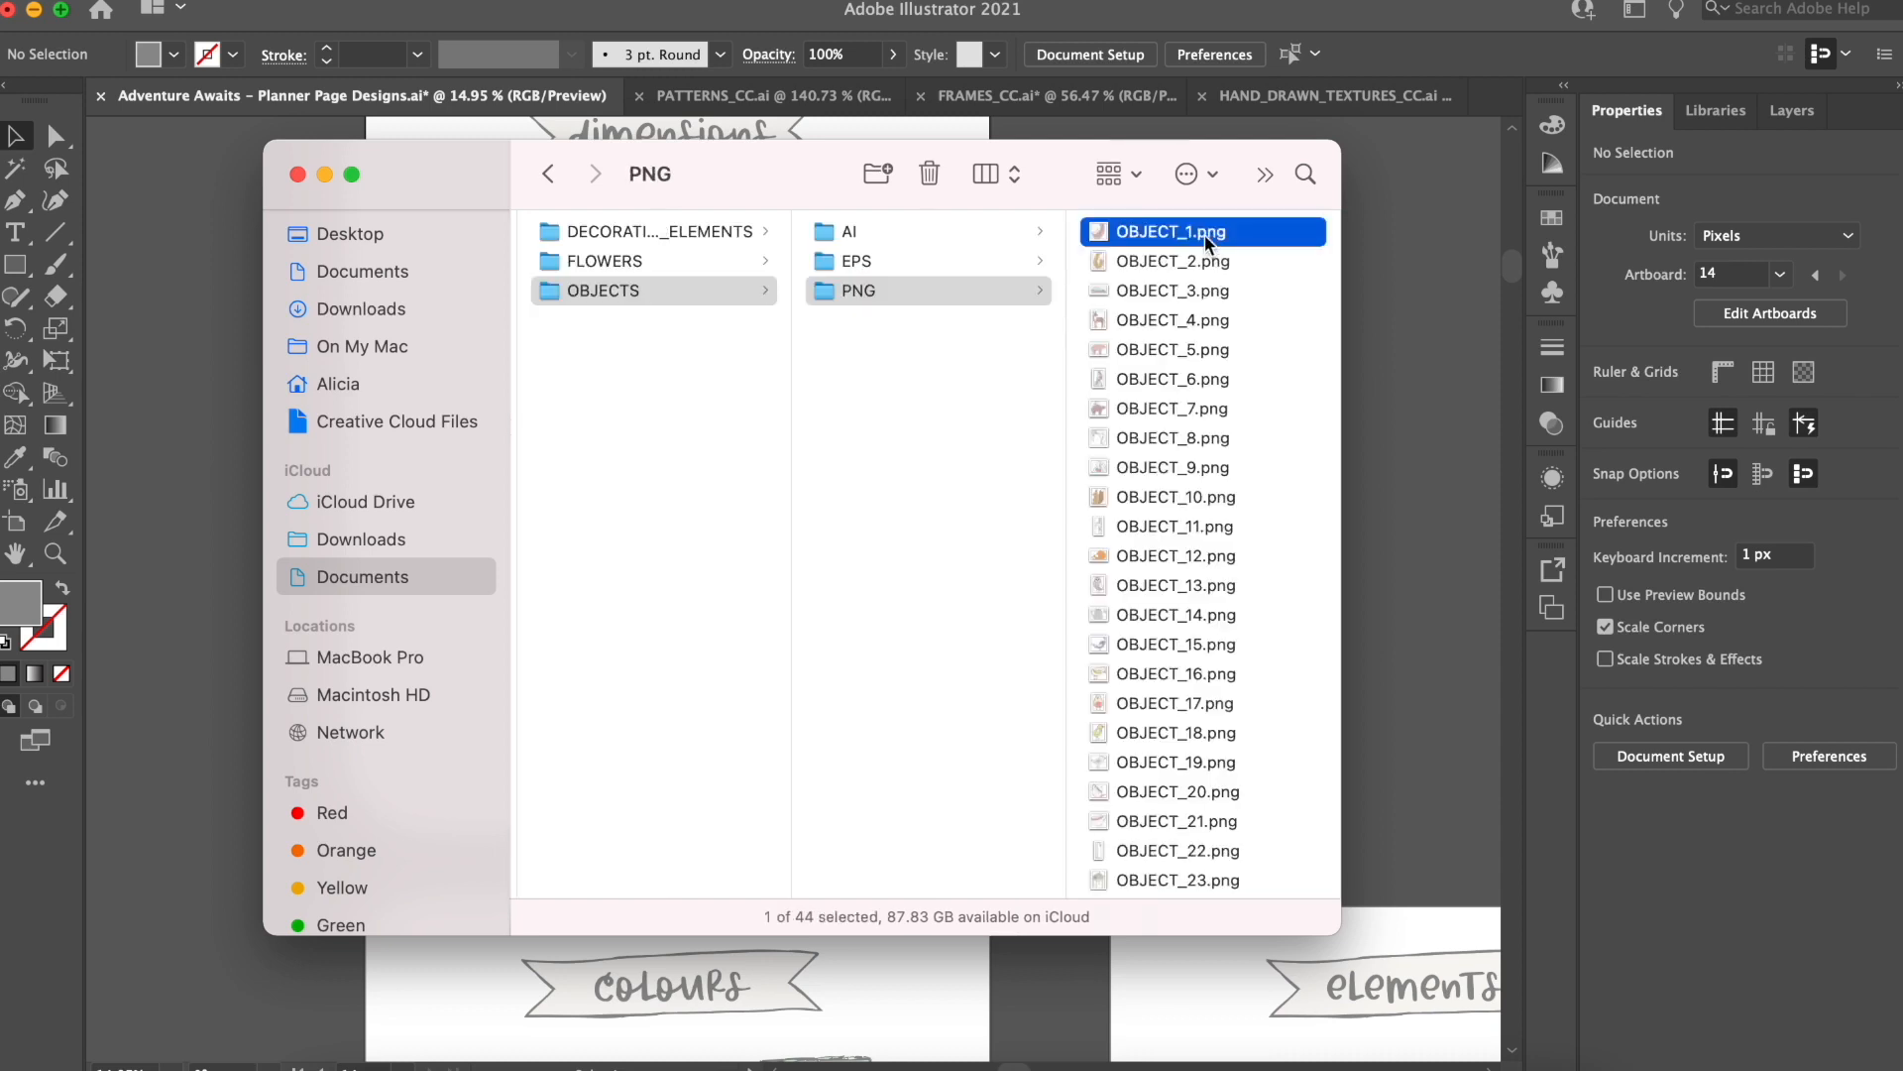
key("Down")
key("Down")
key("Down")
key("Down")
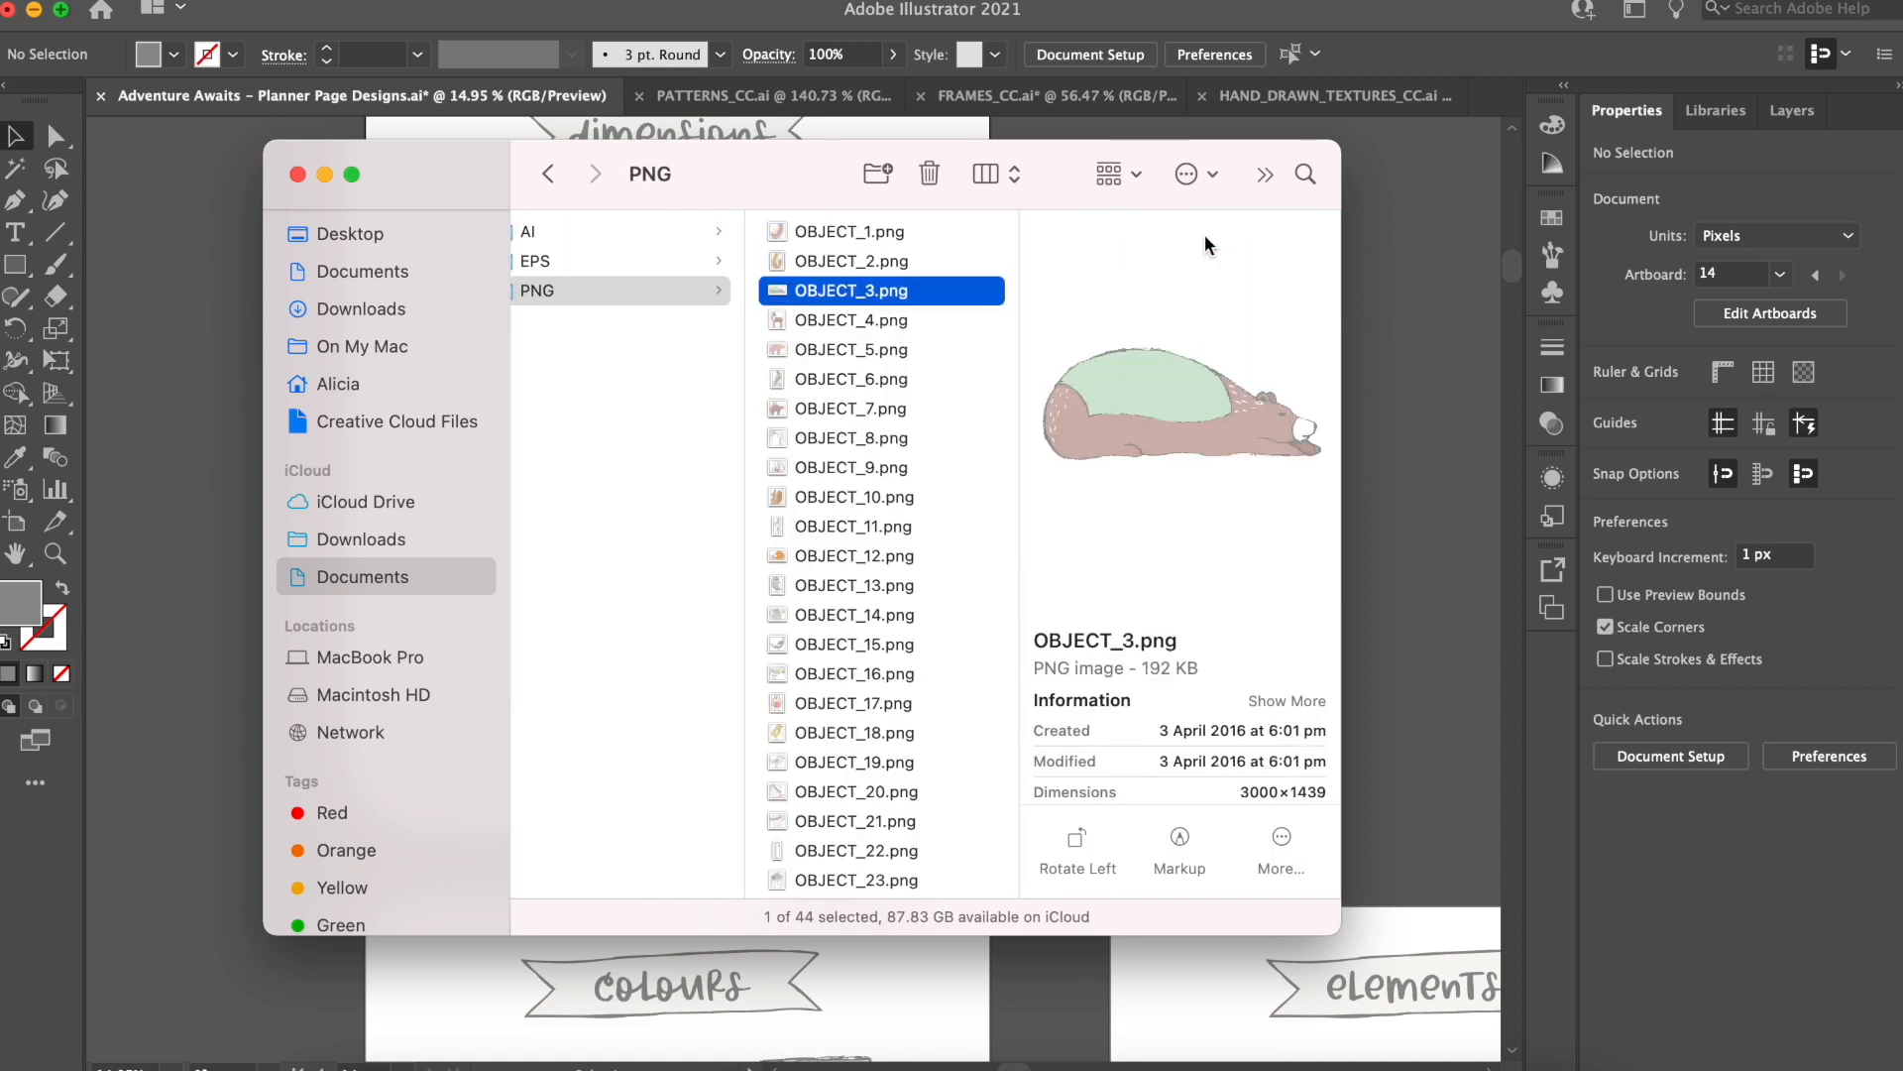
key("Down")
key("Down")
key("Down")
key("Down")
key("Down")
key("Down")
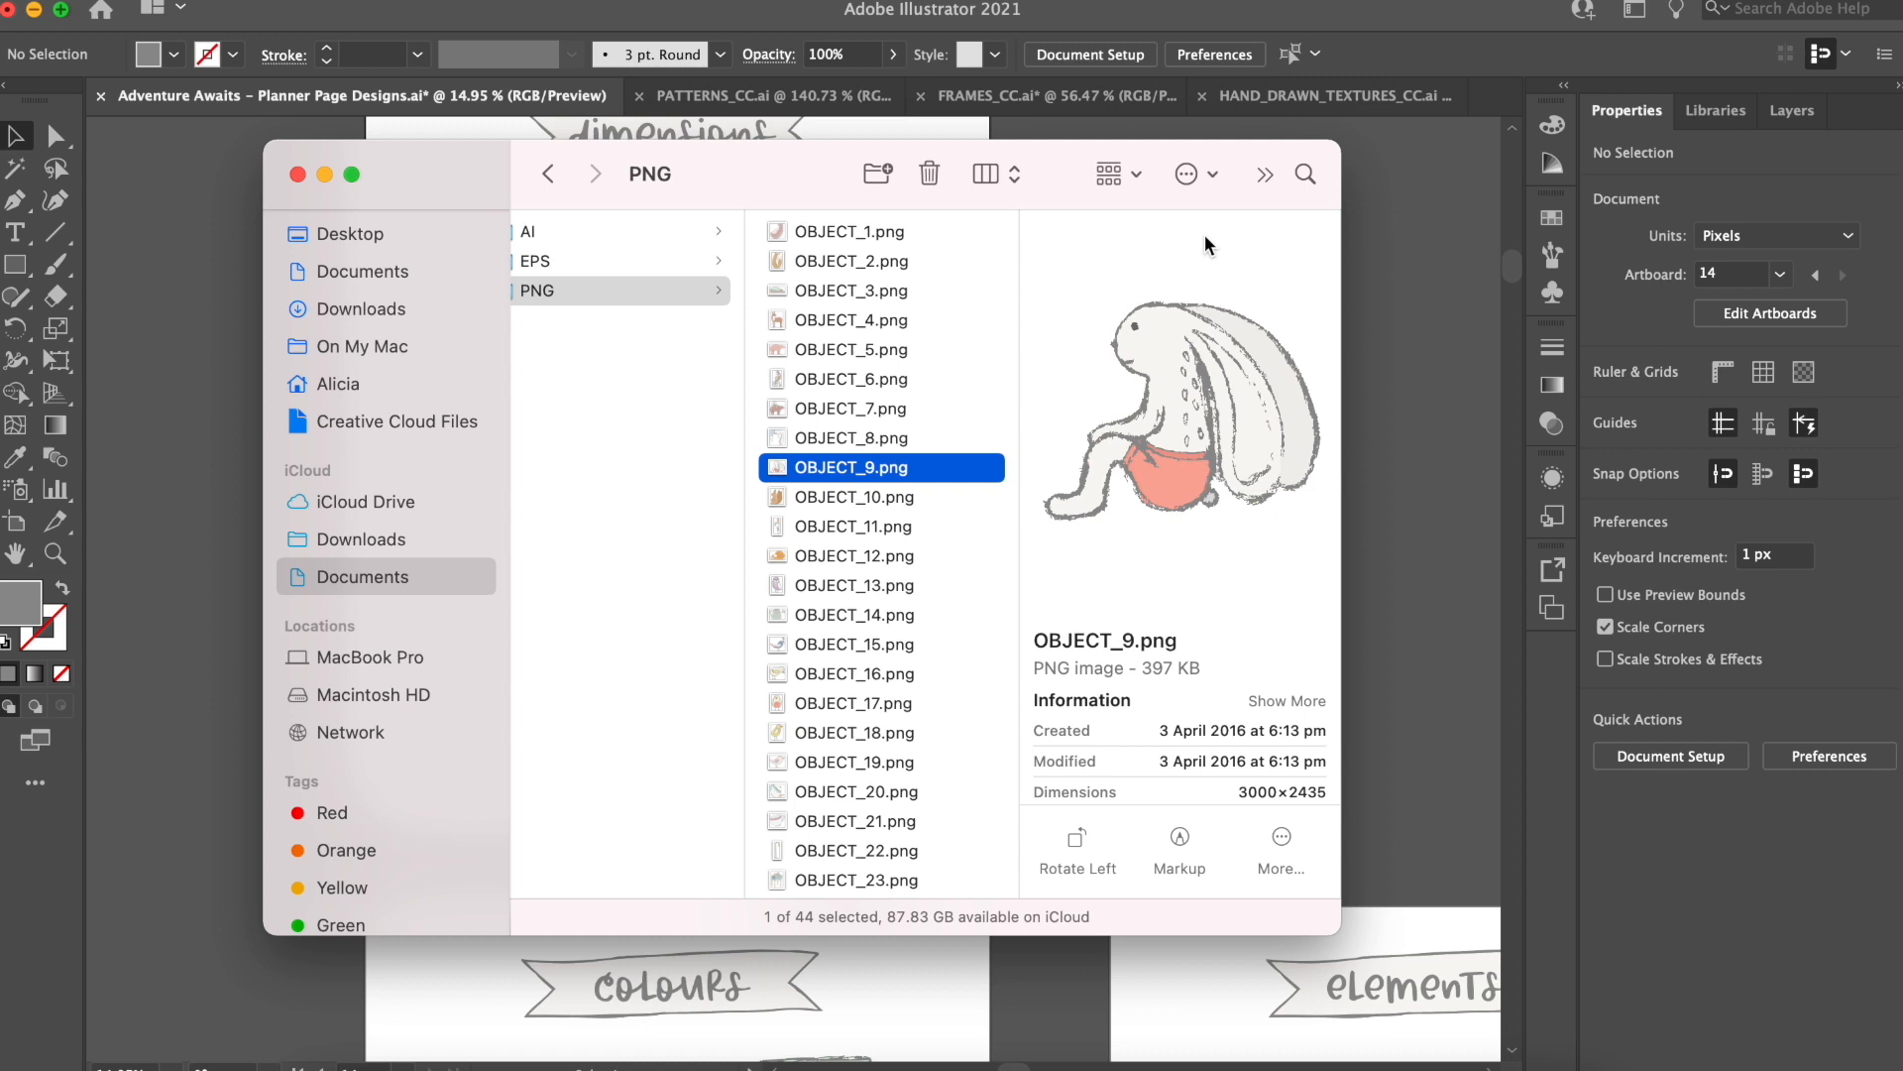
key("Down")
key("Down")
key("Down")
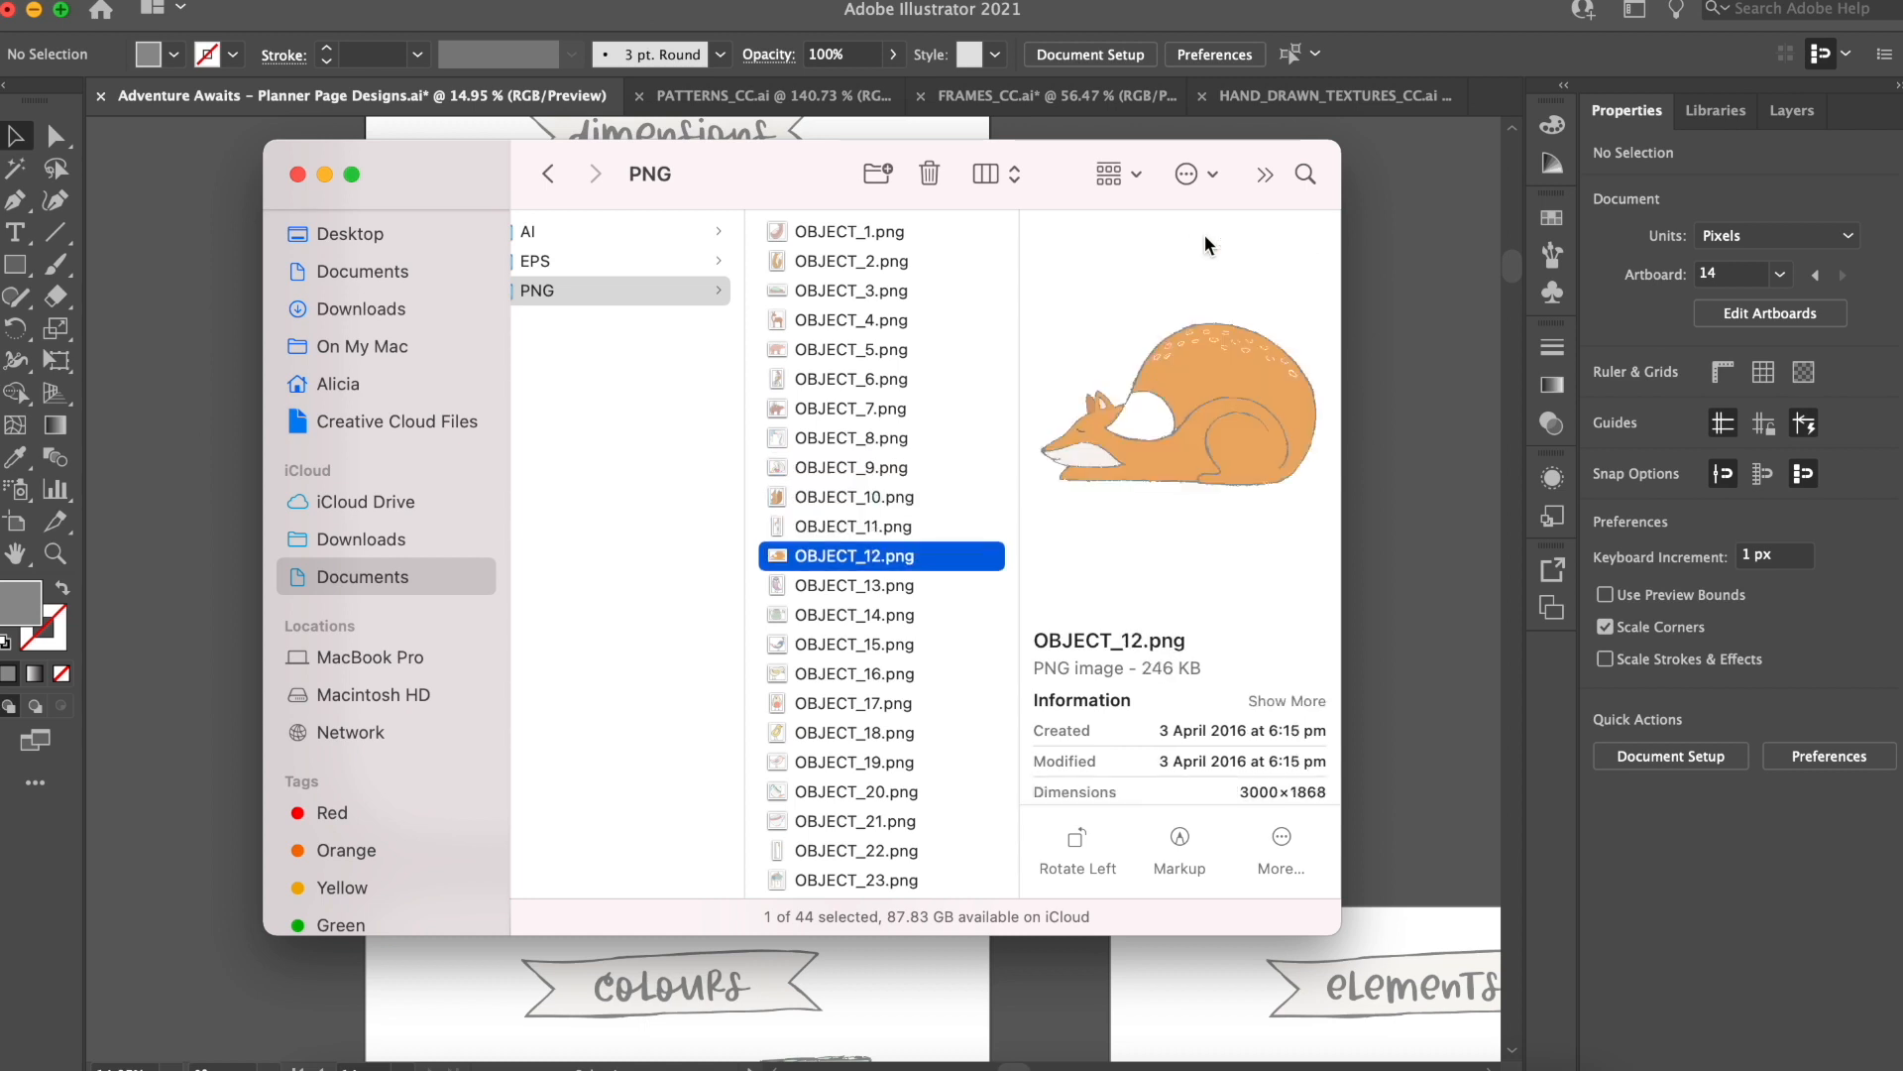
Step: Preview the remaining animal, bird and tree illustrations in the OBJECTS PNG folder from OBJECT_13.png through OBJECT_24.png
key("Down")
key("Down")
key("Down")
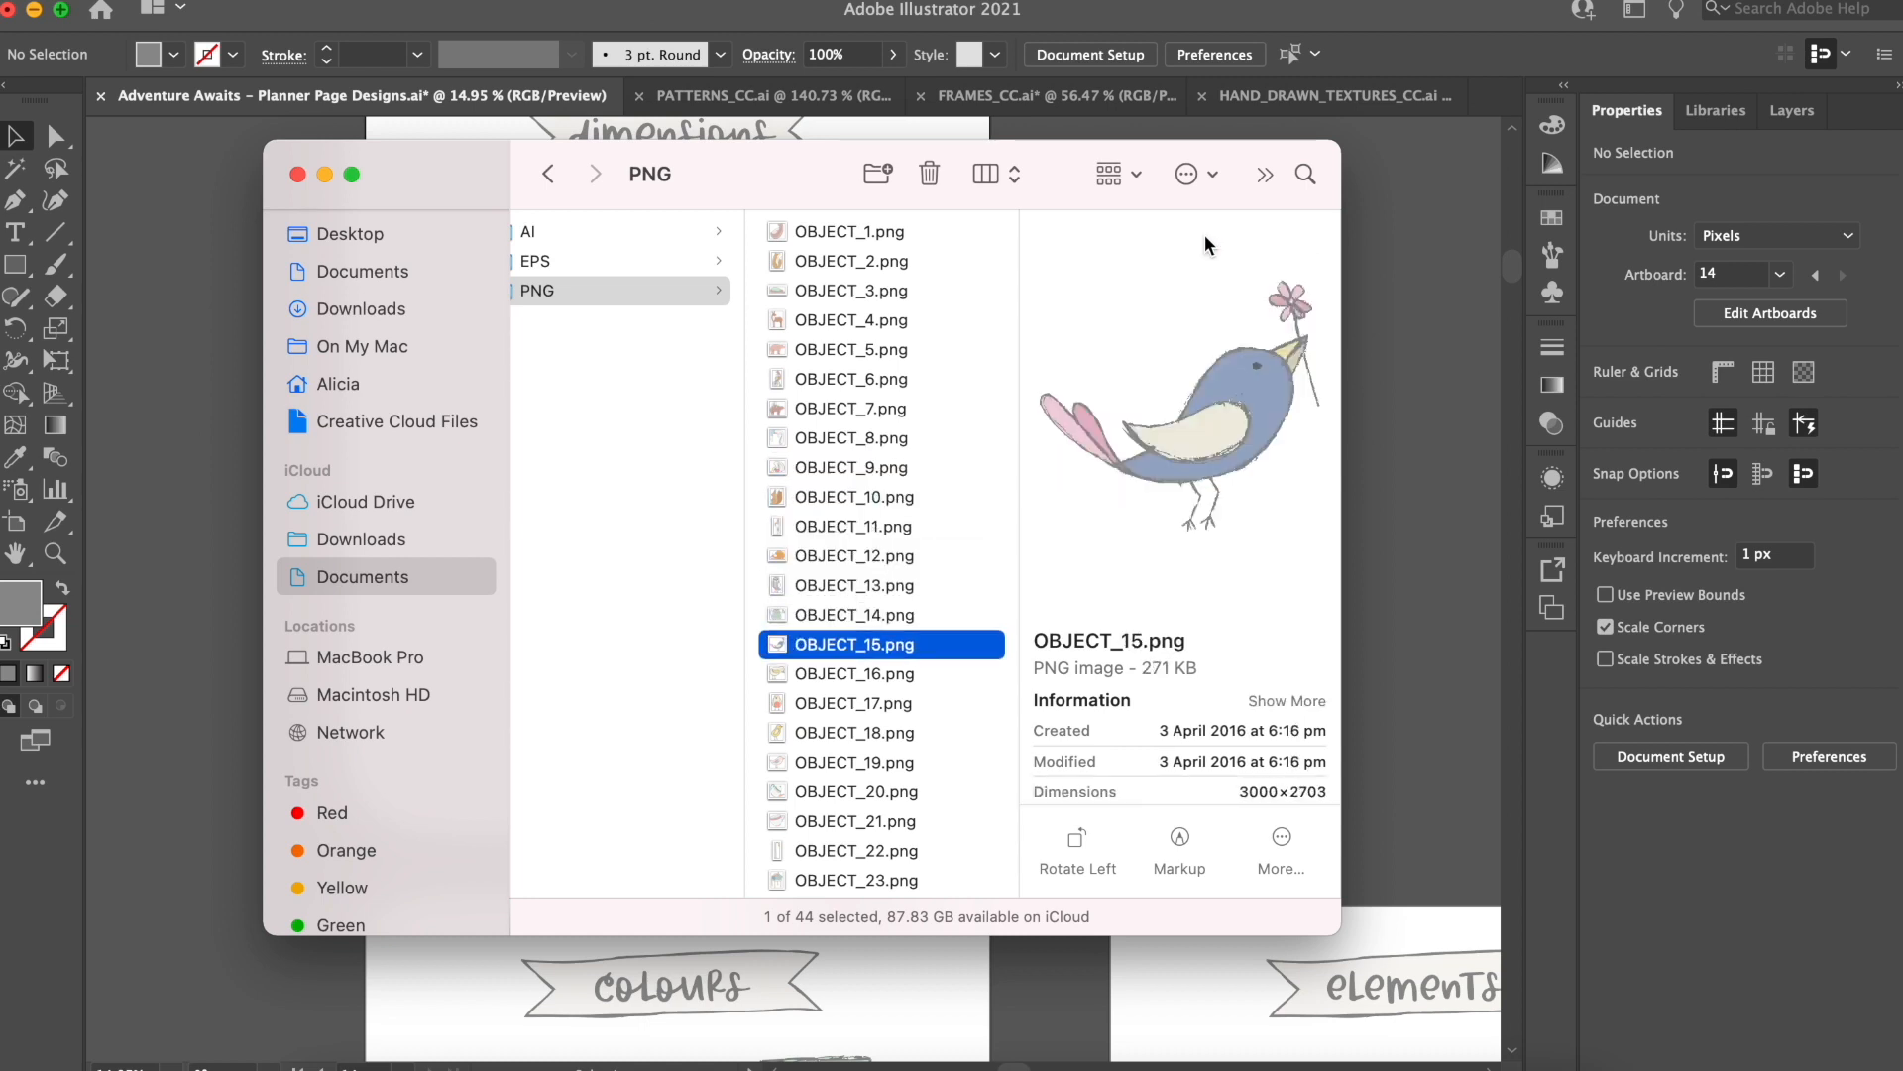
key("Down")
key("Down")
key("Down")
key("Down")
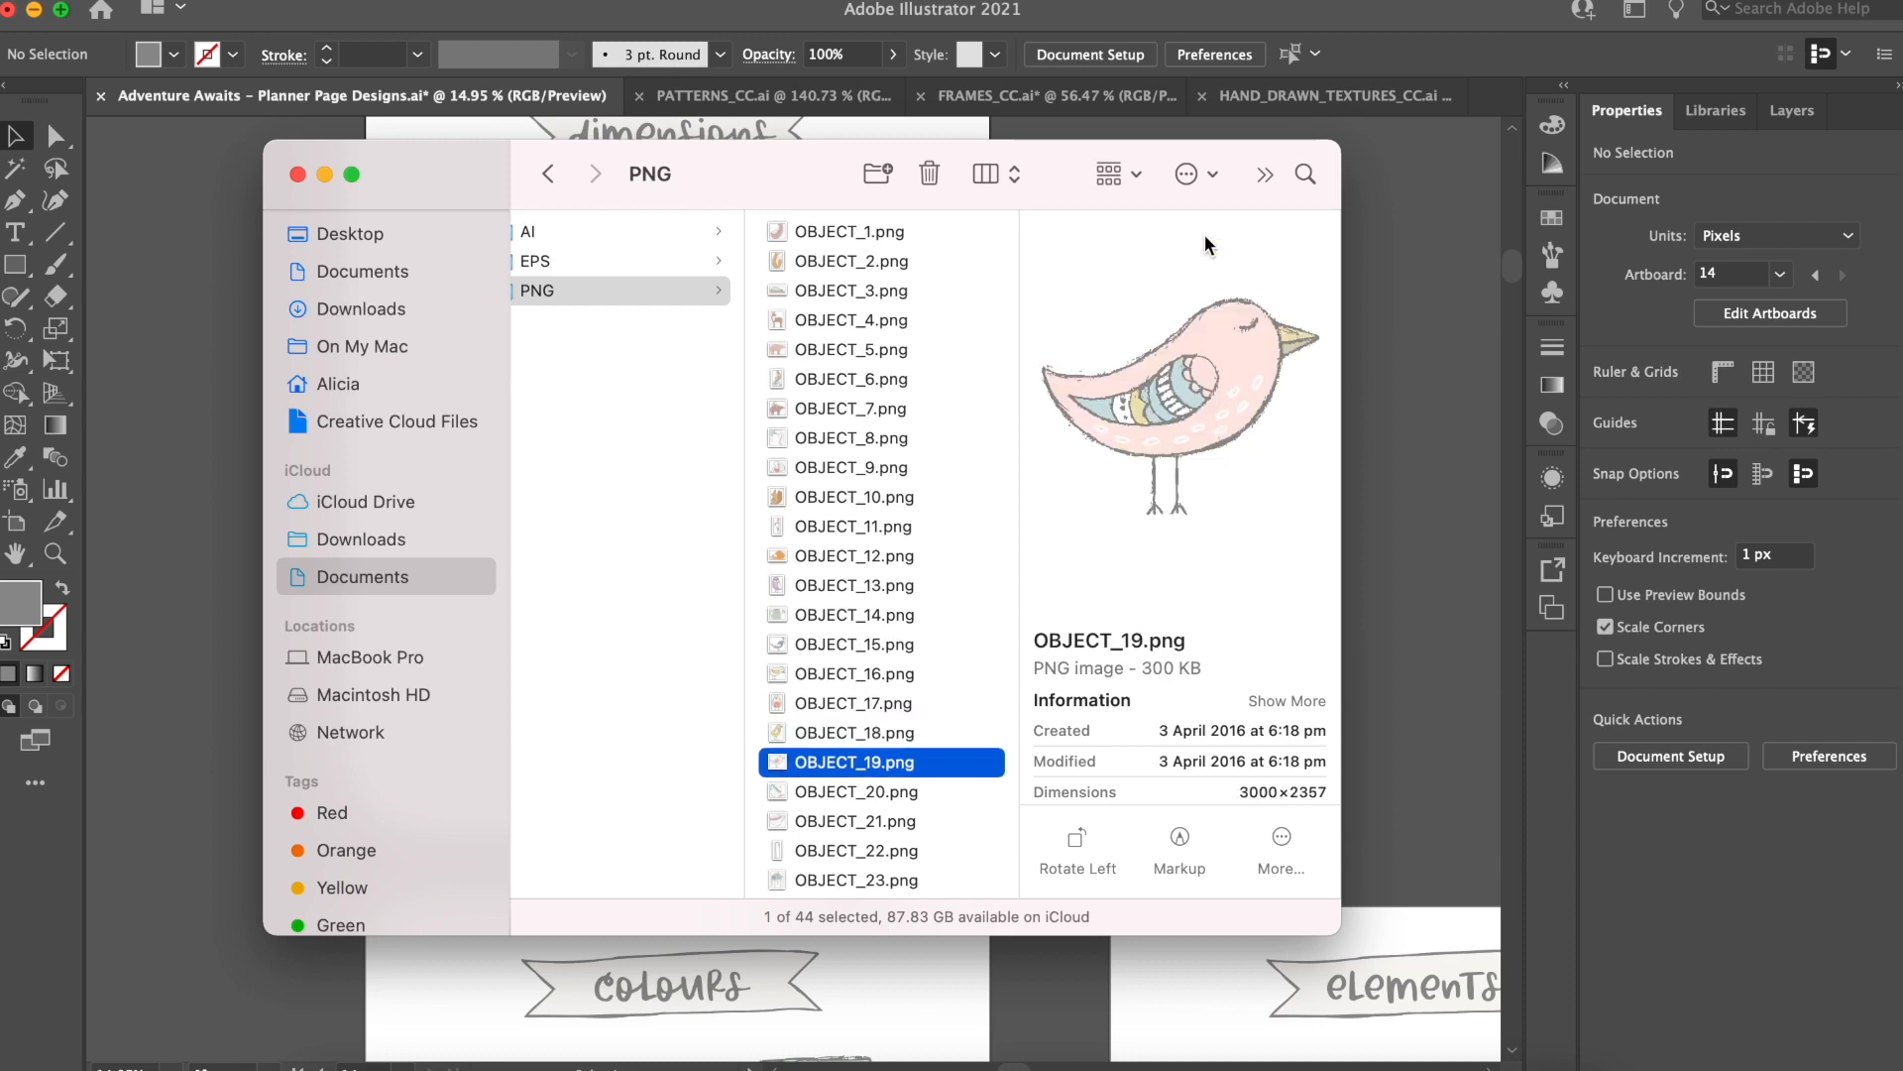
key("Down")
key("Down")
key("Down")
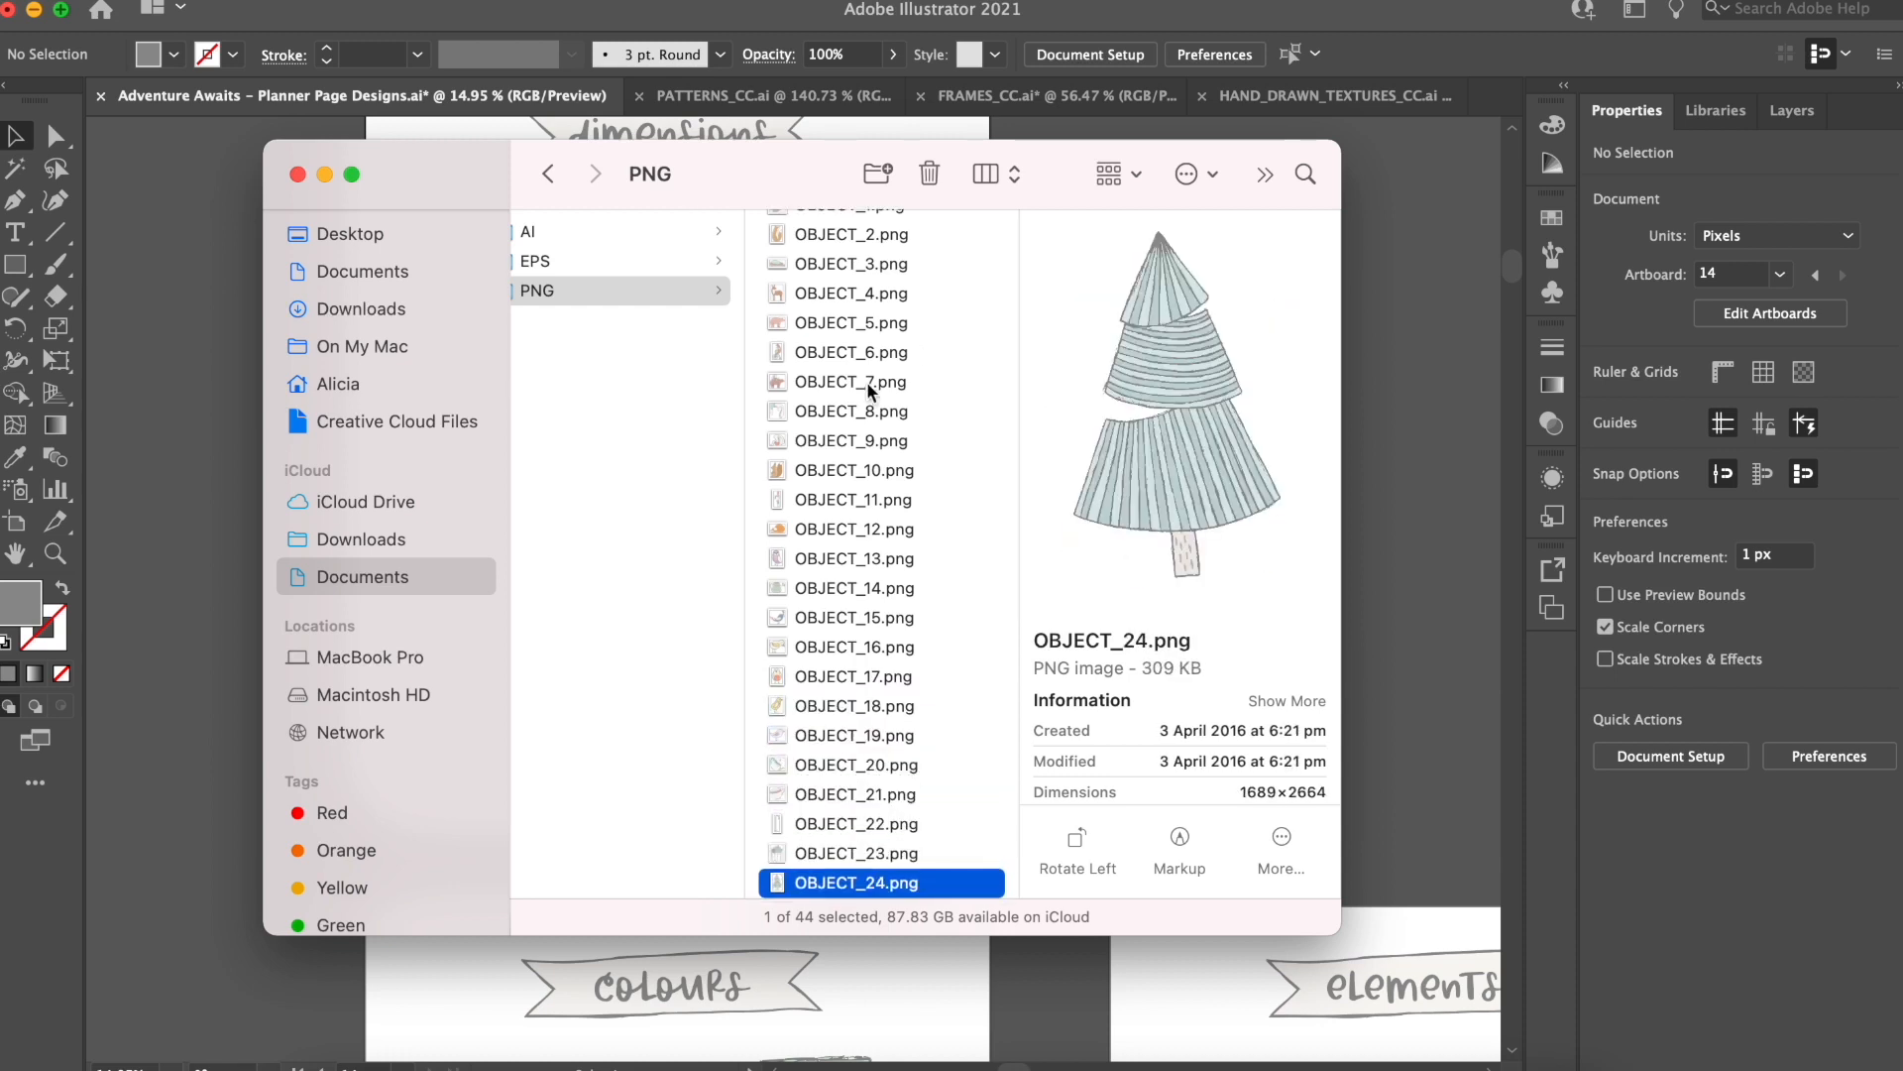
Step: Open the JPG folder inside PATTERNS and preview the pattern images from PATTERN_1.jpg through PATTERN_9.jpg
scroll(867, 380, "left", 5)
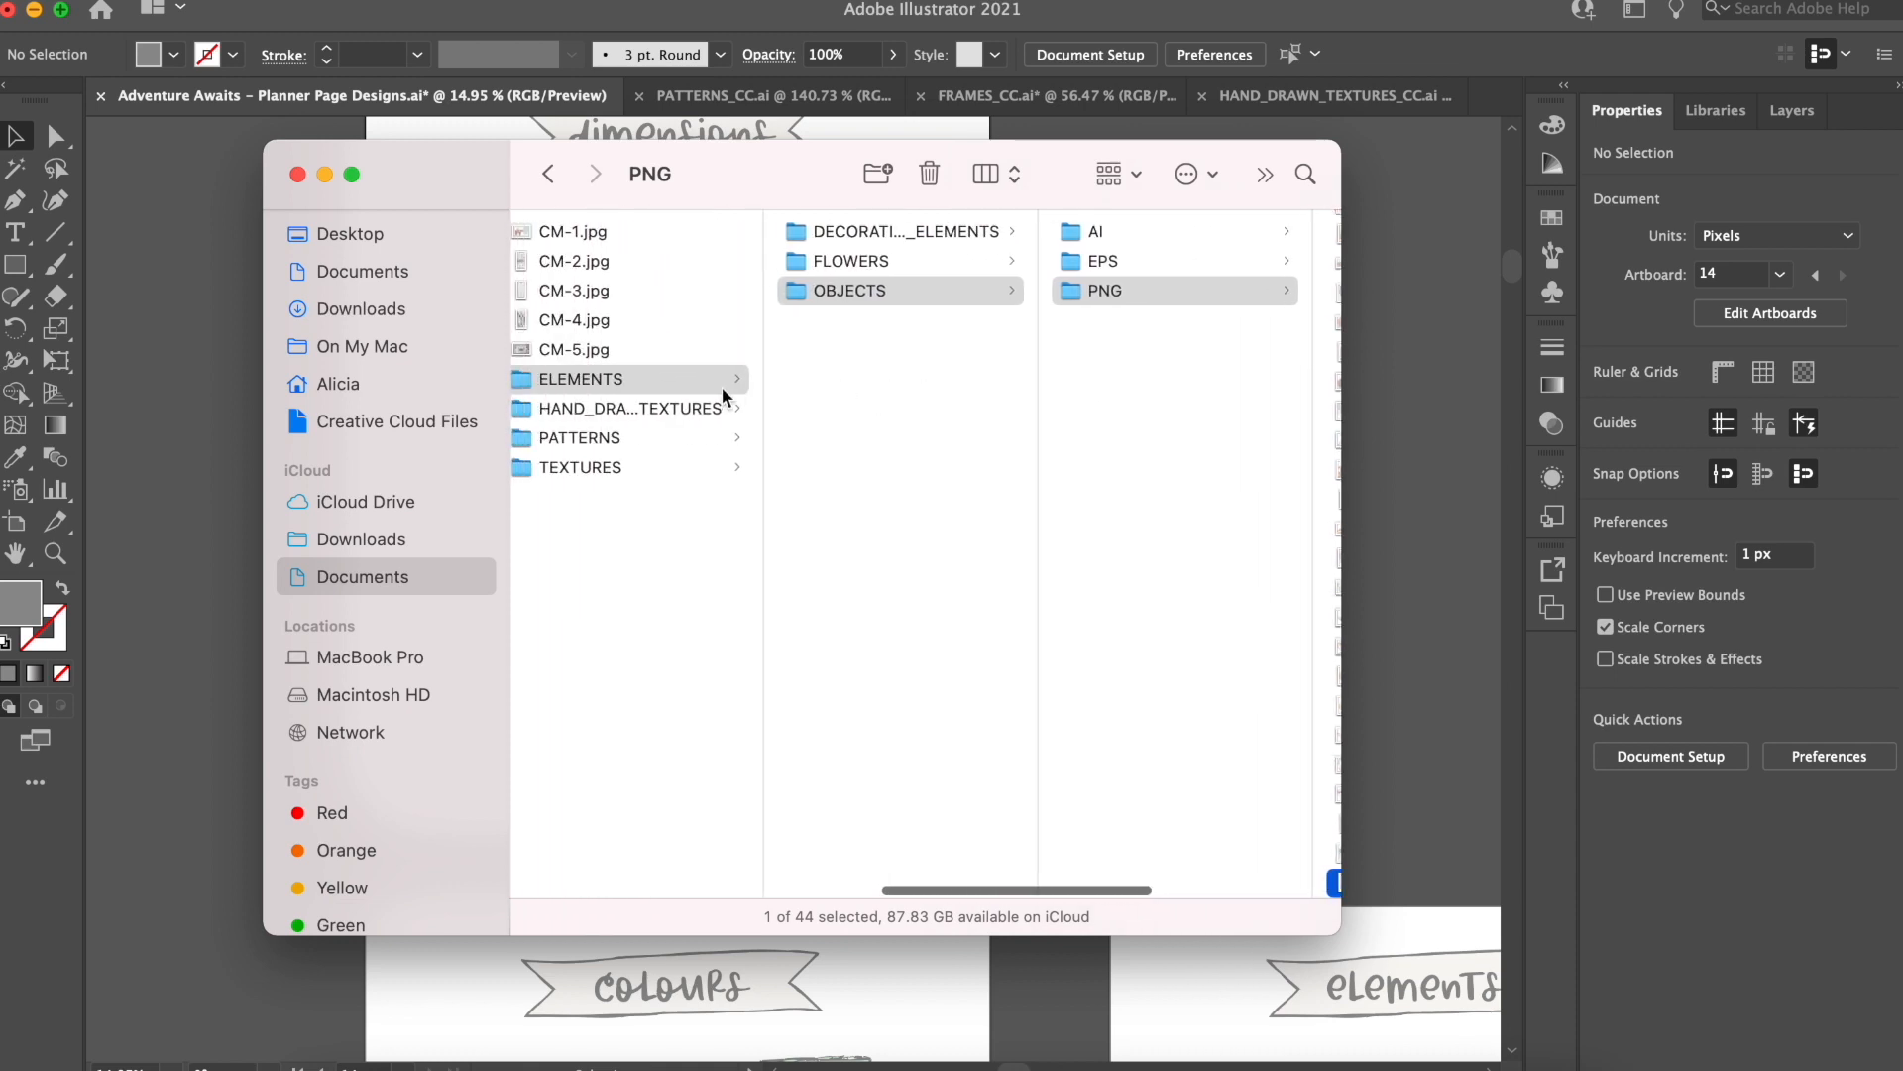
left_click(651, 409)
left_click(600, 438)
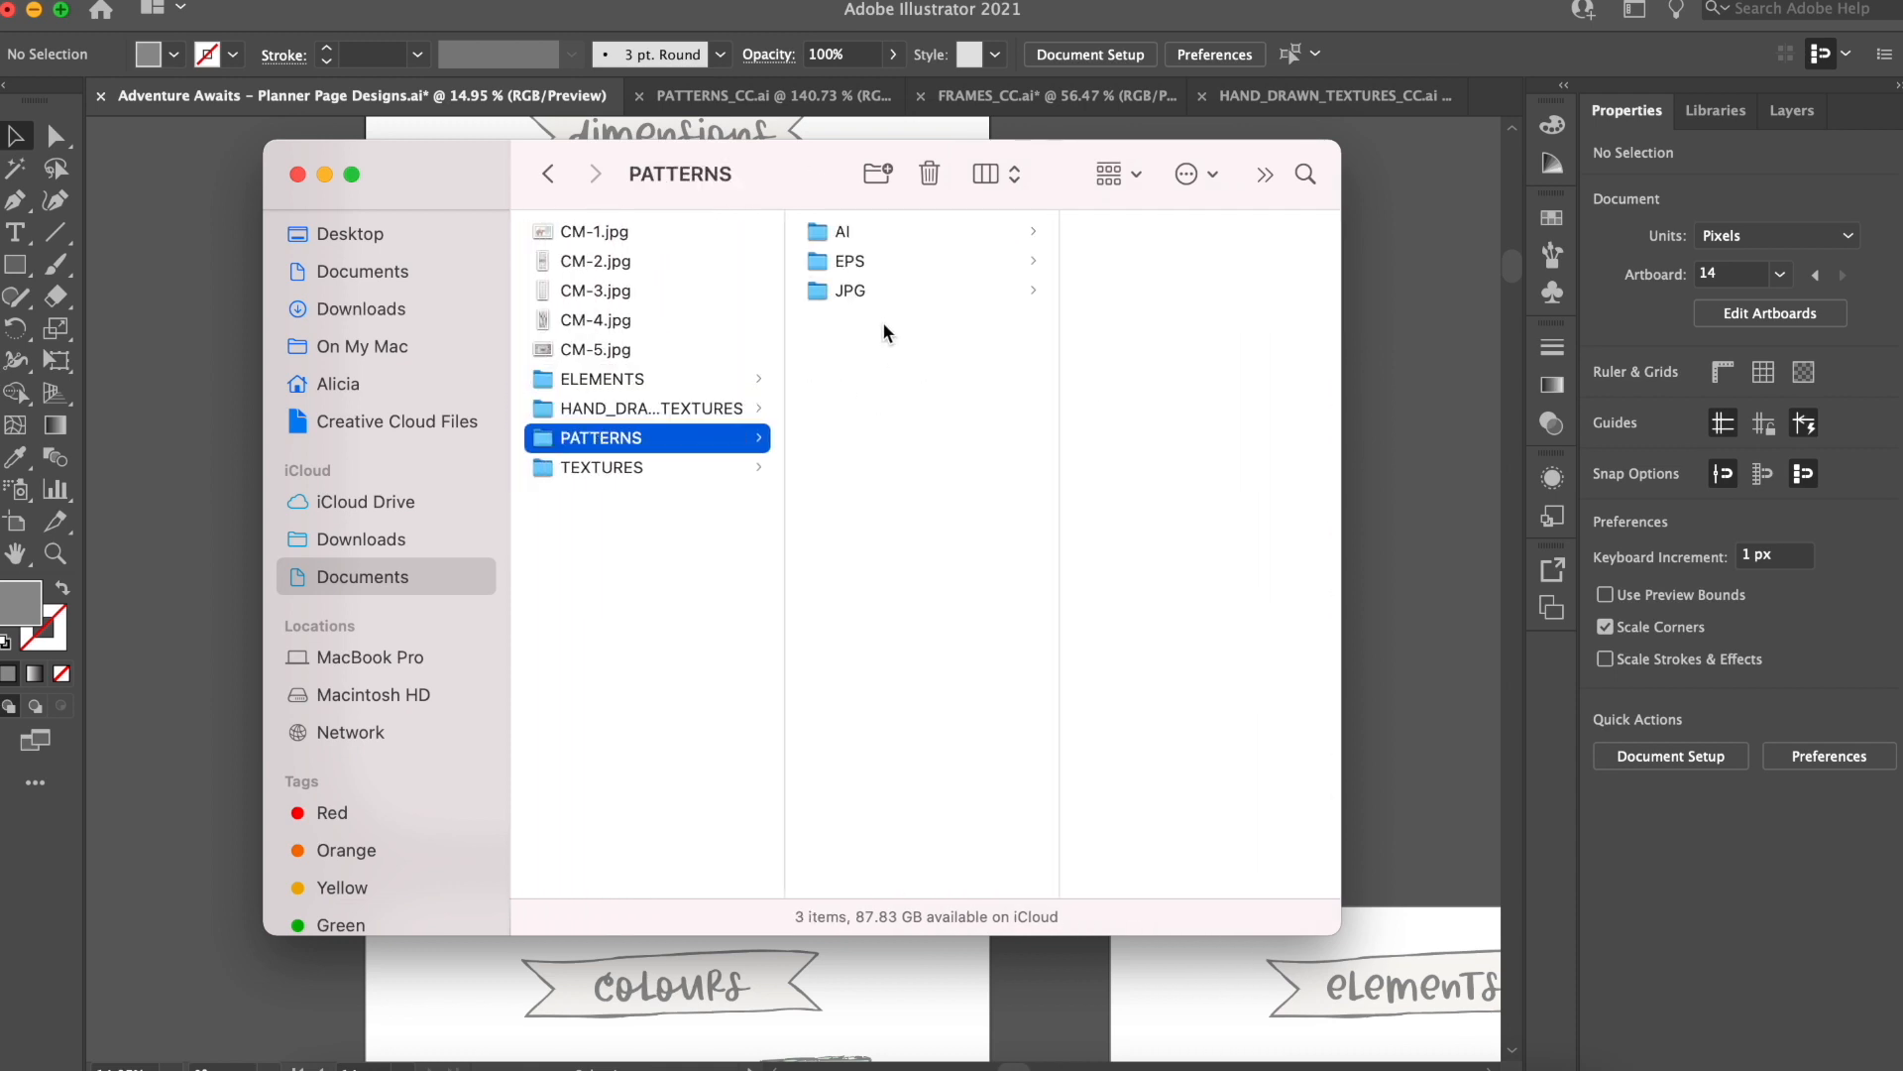
left_click(882, 293)
left_click(1164, 226)
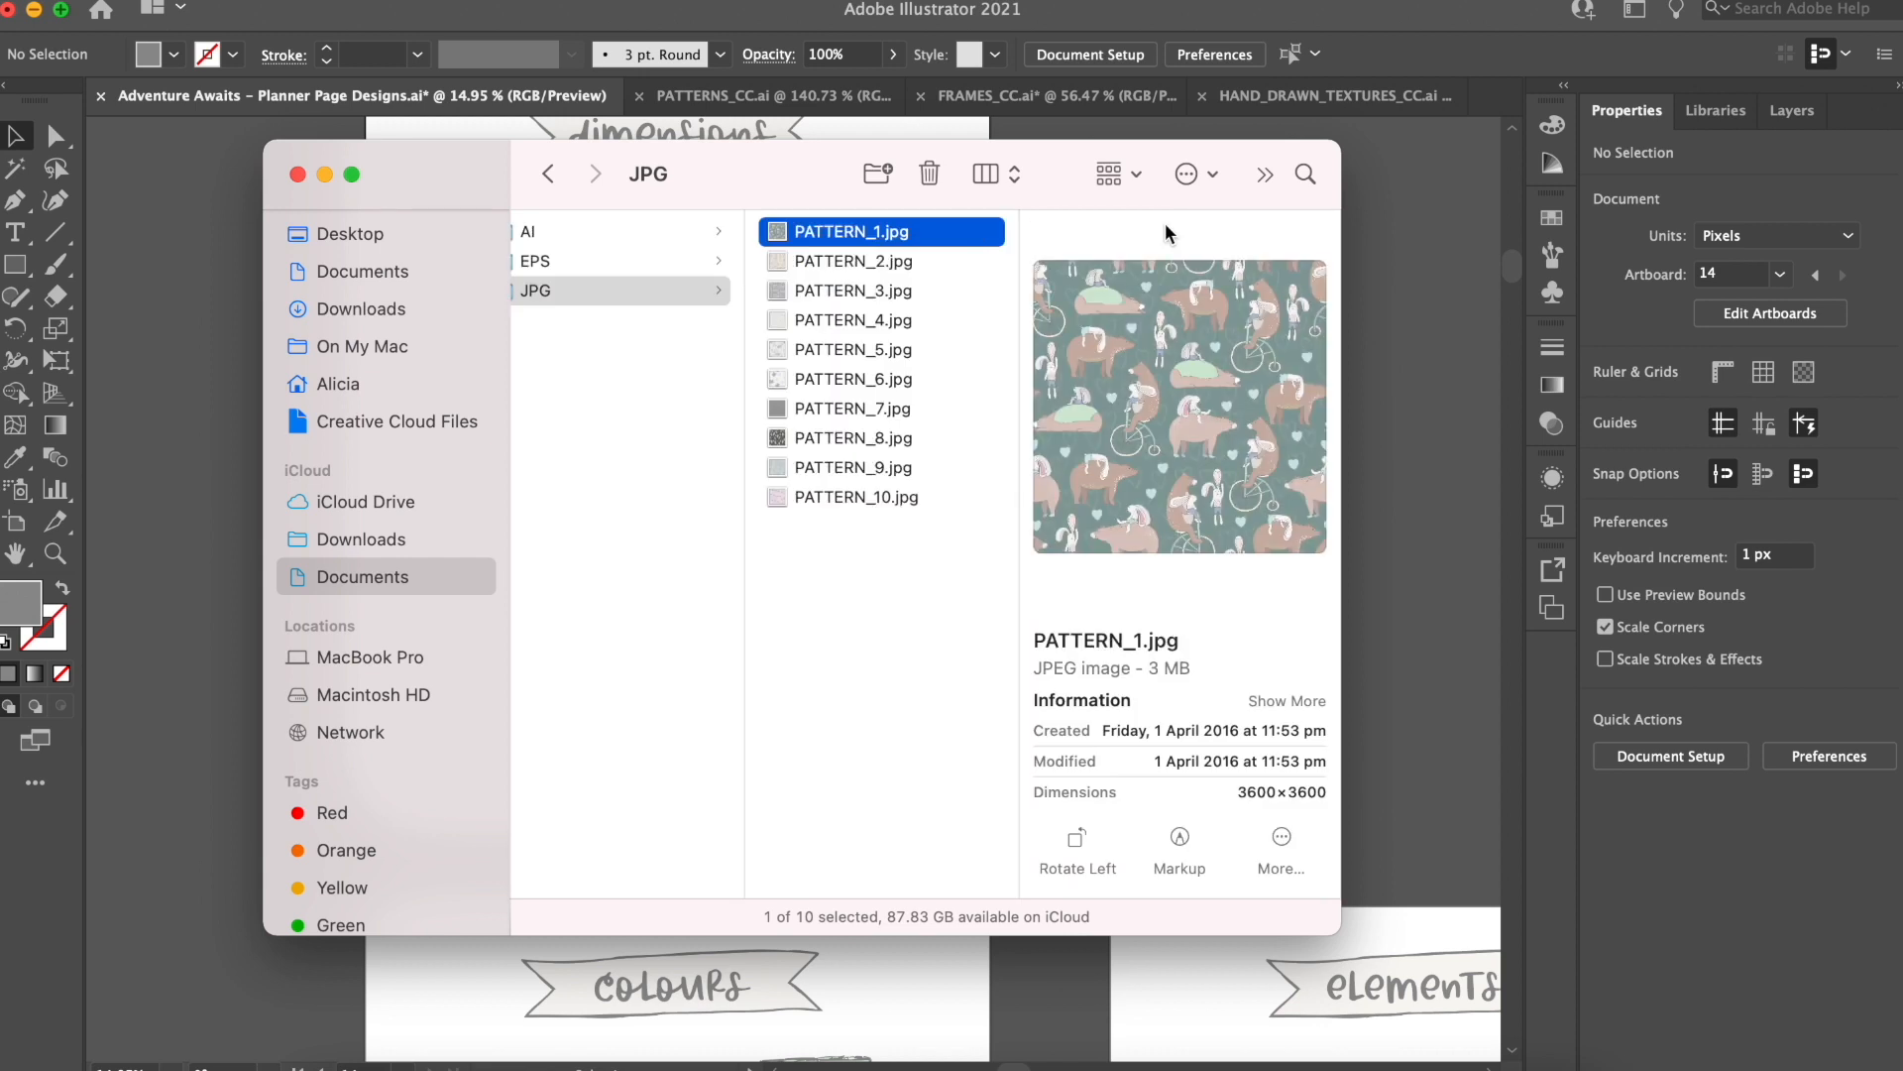
key("Down")
key("Down")
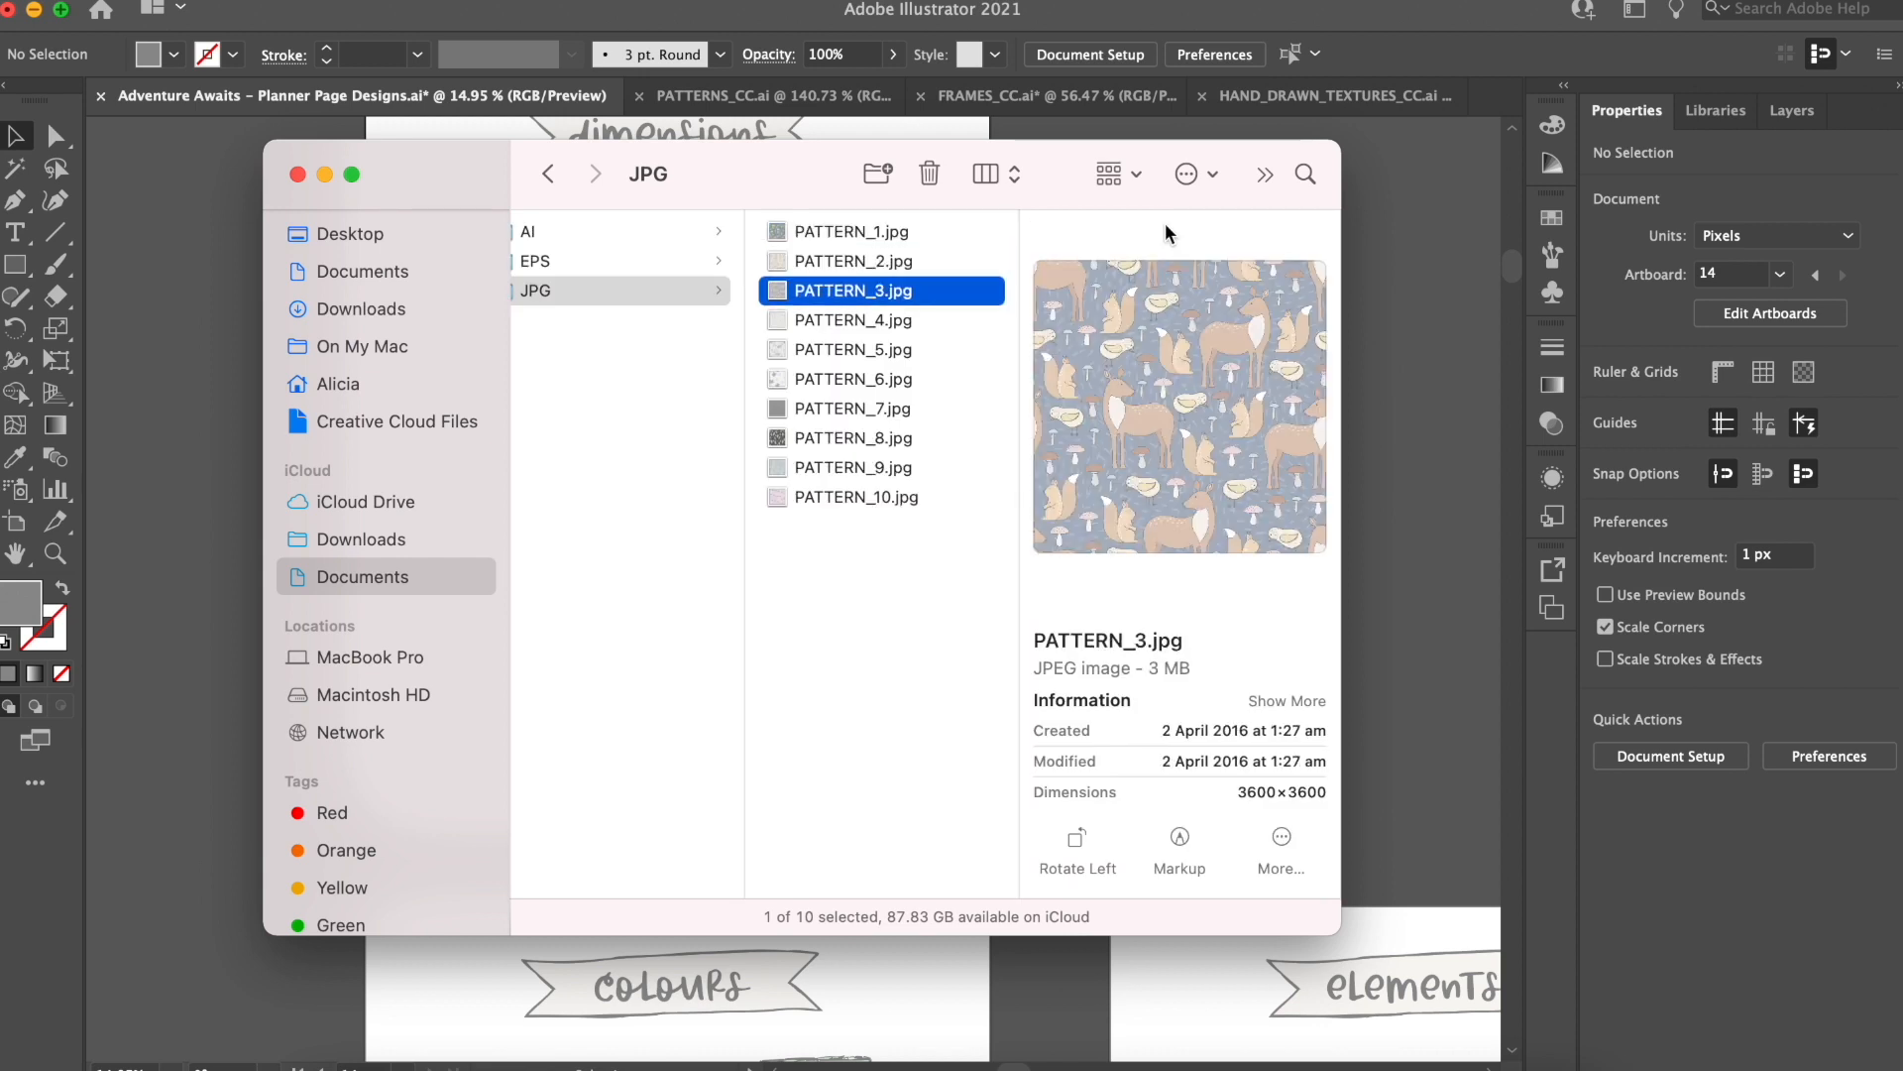
key("Down")
key("Down")
key("Down")
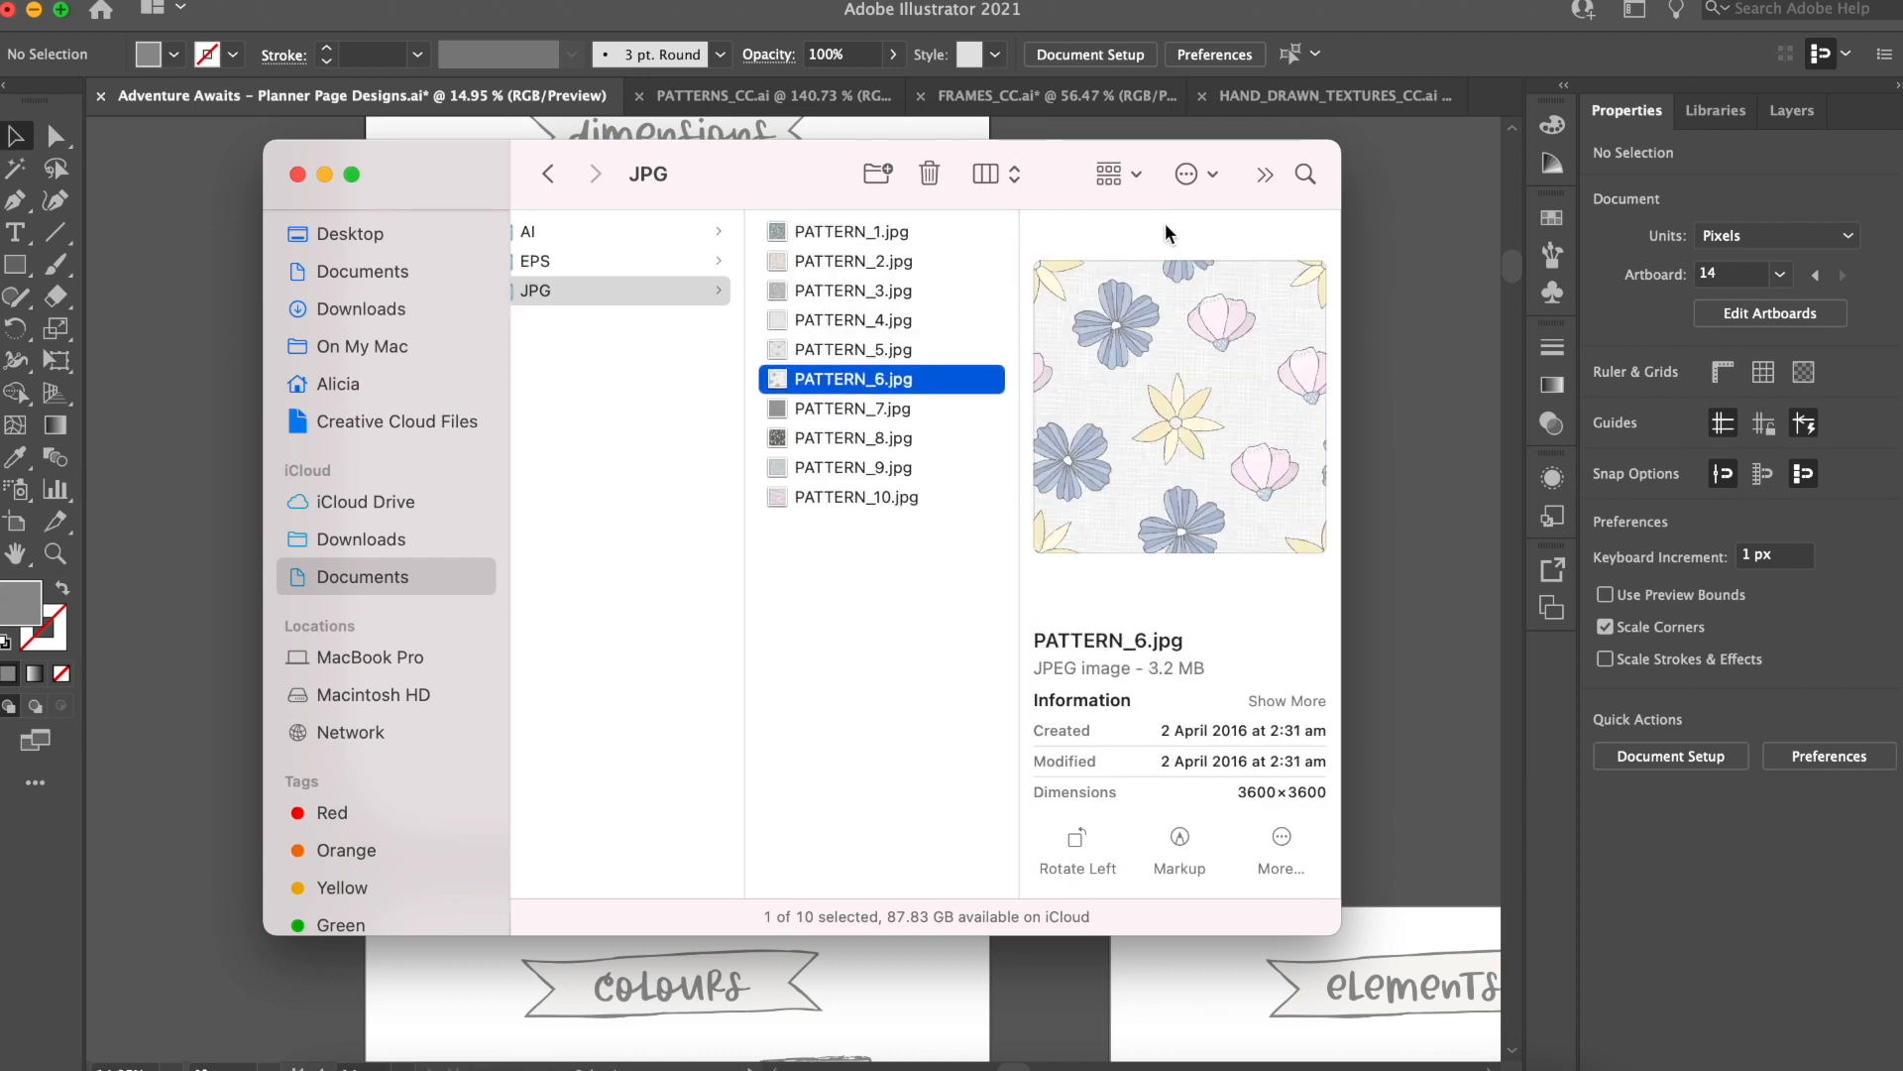
key("Down")
key("Down")
key("Down")
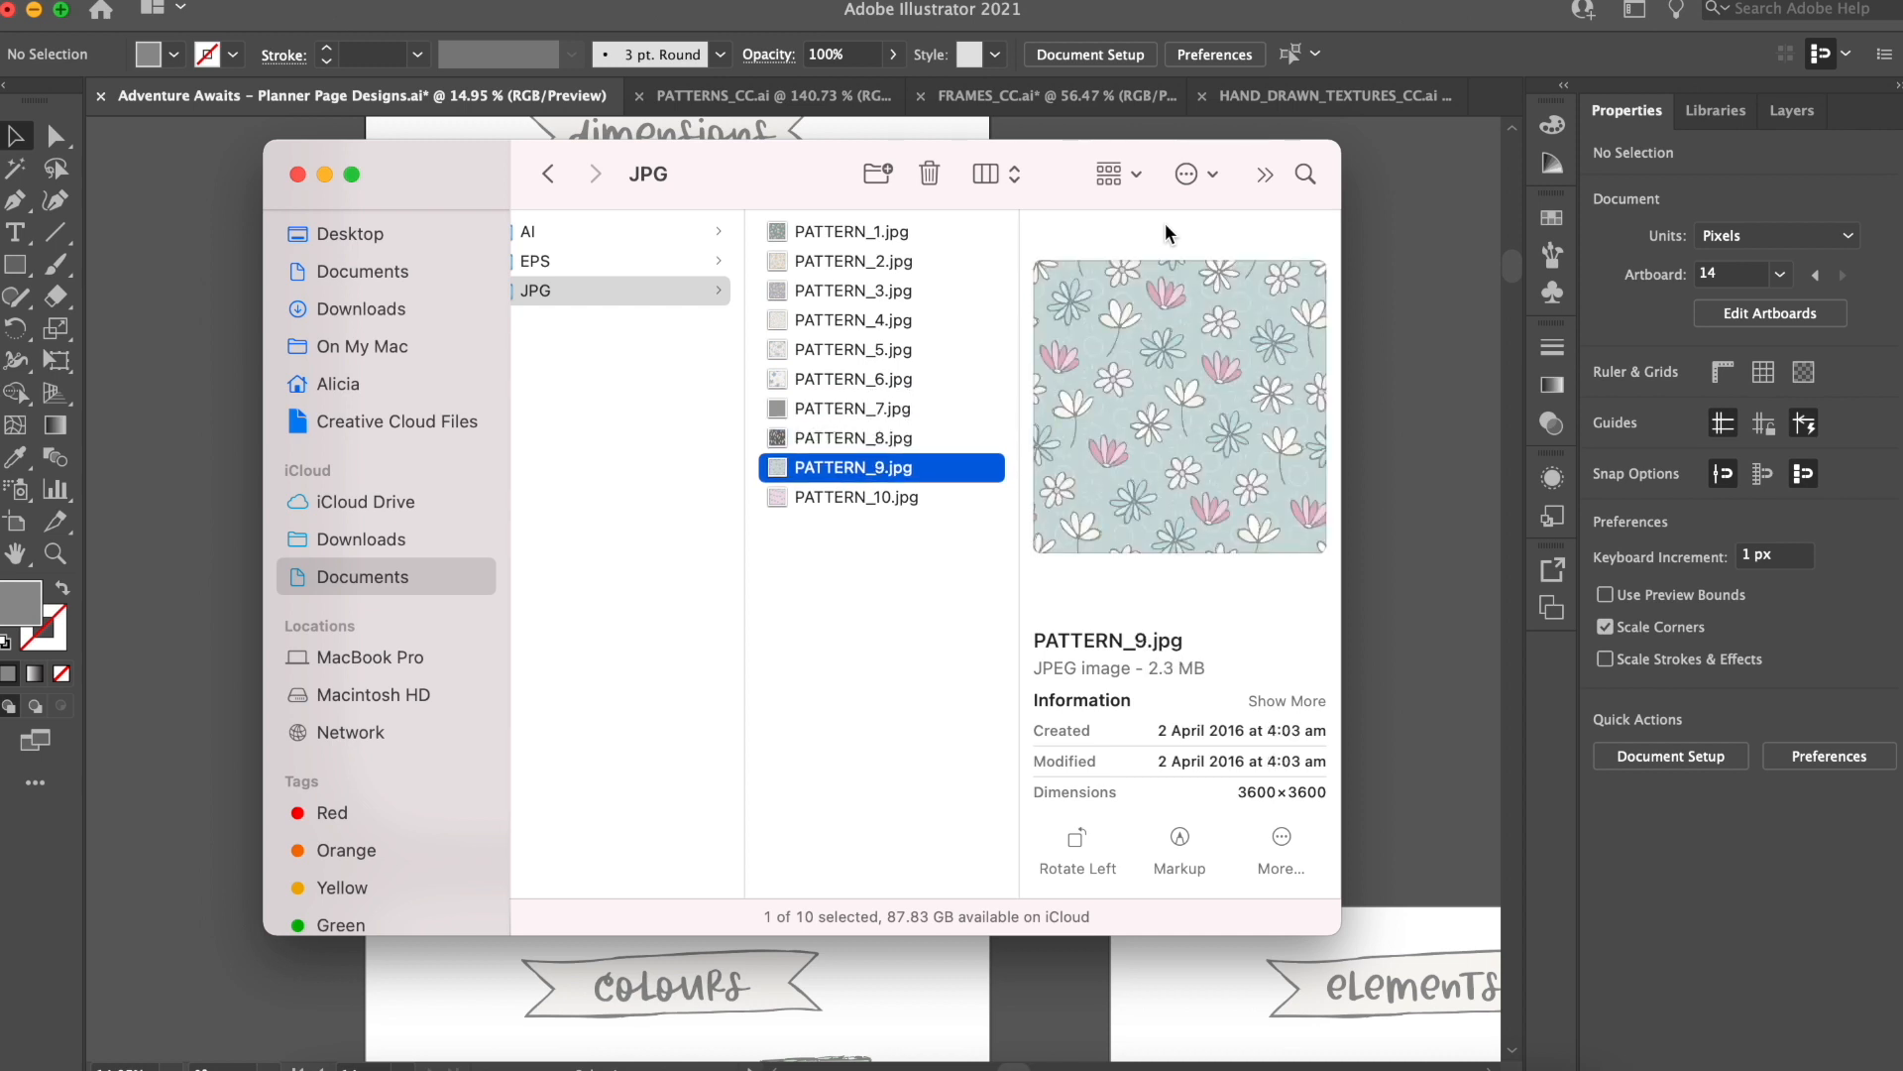
Step: Open the TEXTURES folder and preview the texture images from TEXTURE_1.png through TEXTURE_3.png
key("Left")
key("Left")
key("Down")
key("Right")
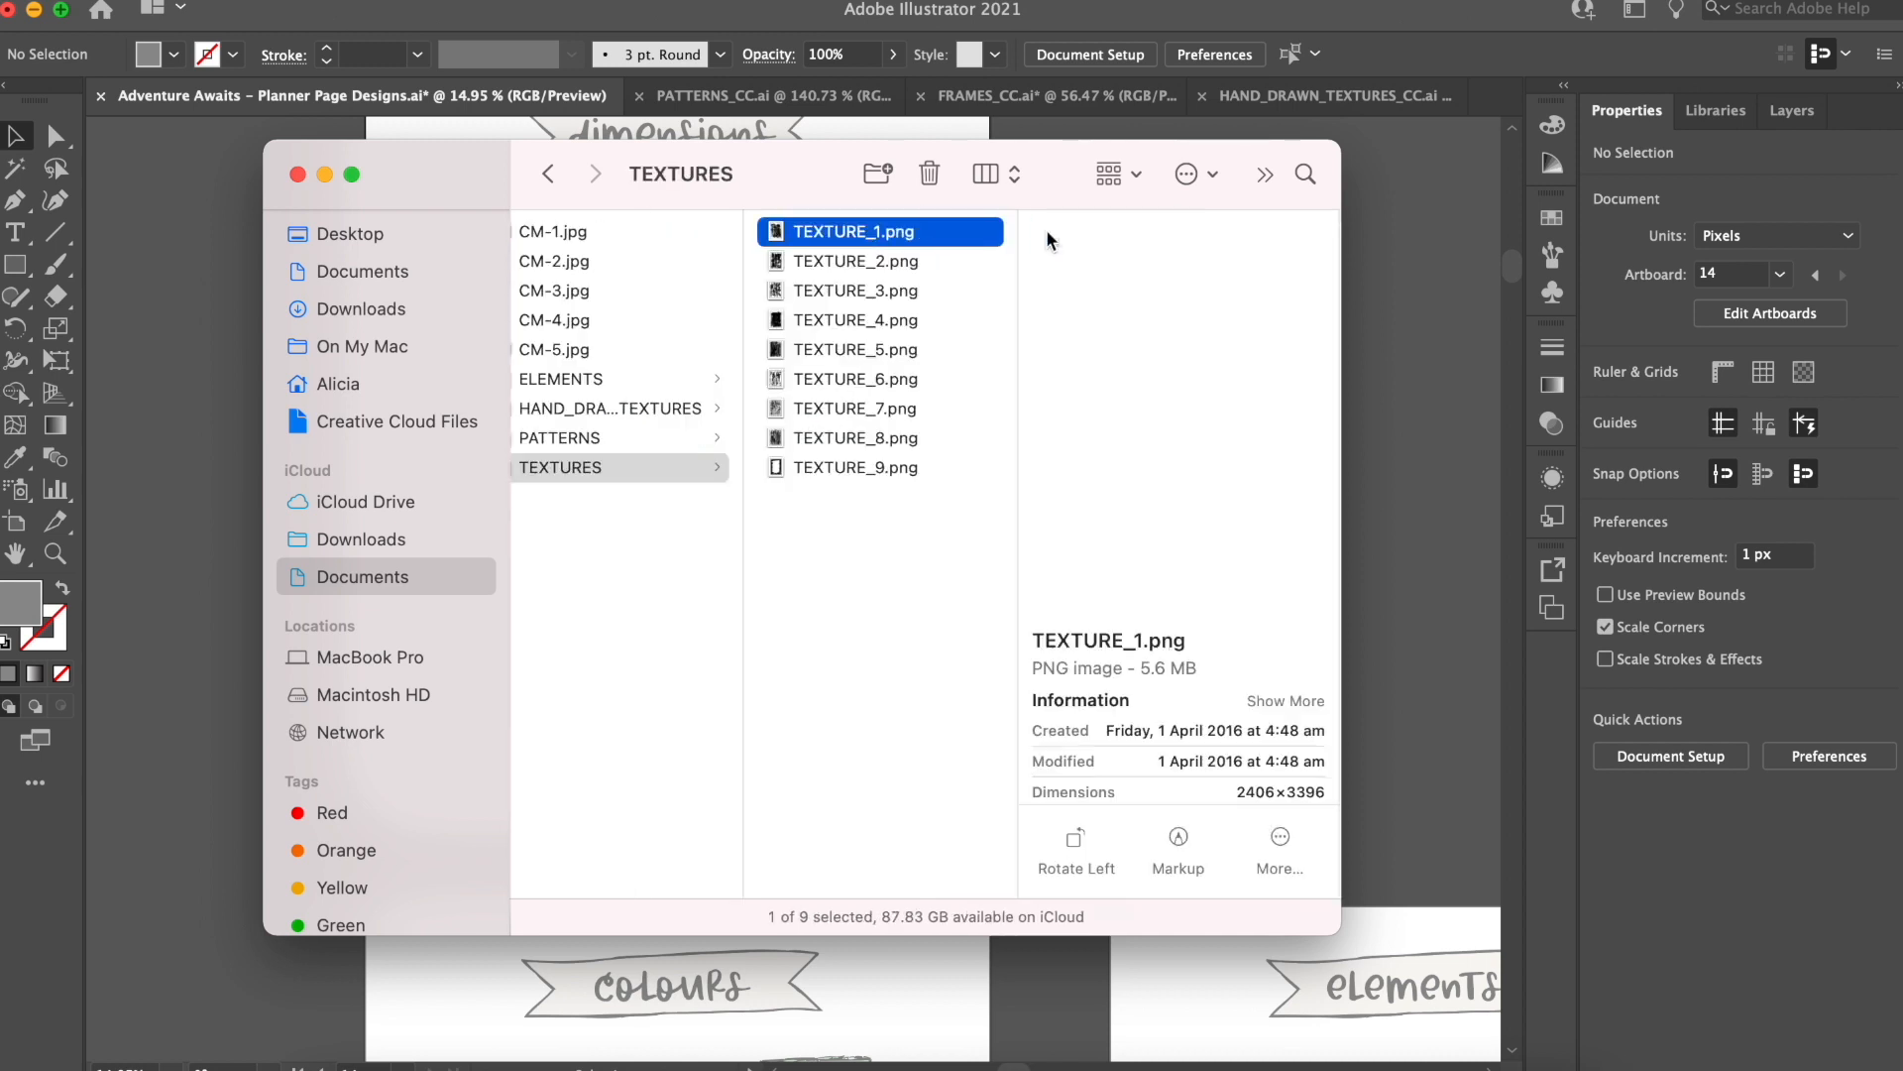
key("Down")
key("Down")
key("Down")
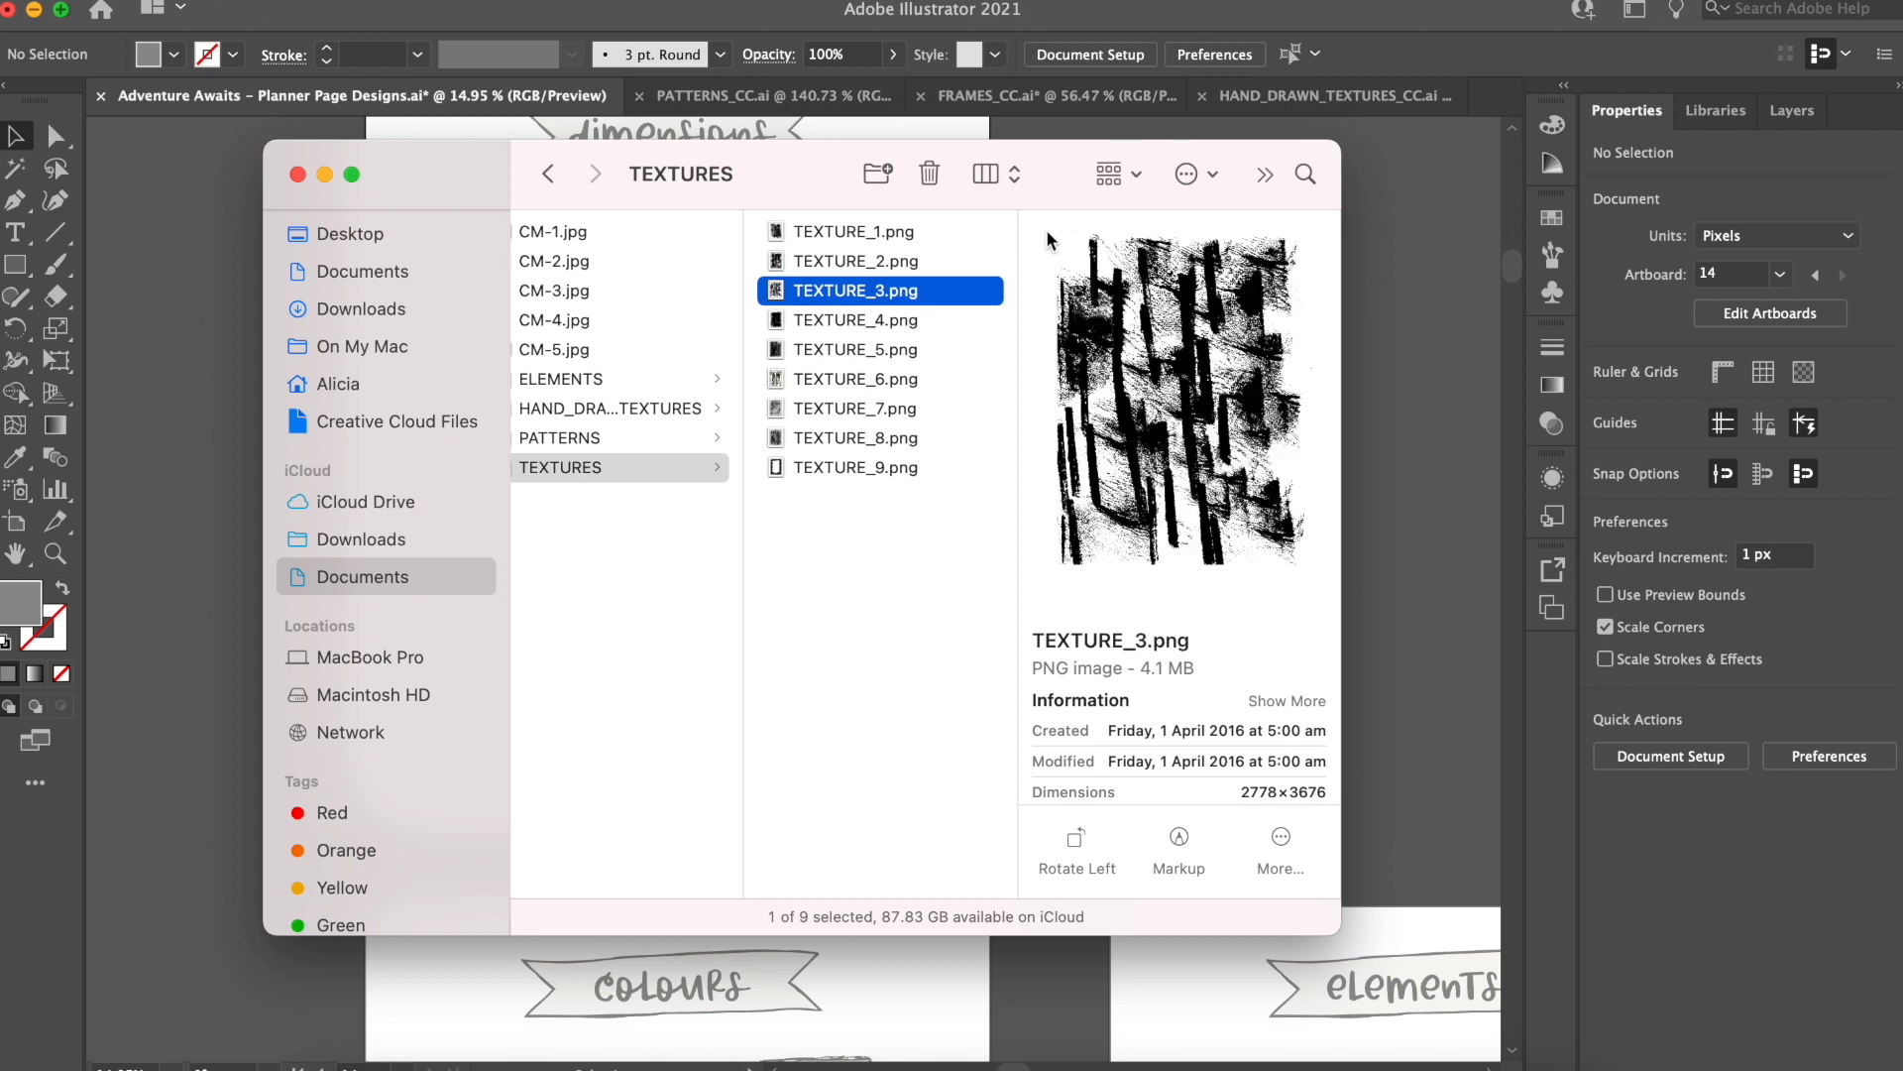
Step: Switch back to Illustrator and examine the colours, fonts, elements and patterns artboards below the dimensions artboard
left_click(1401, 257)
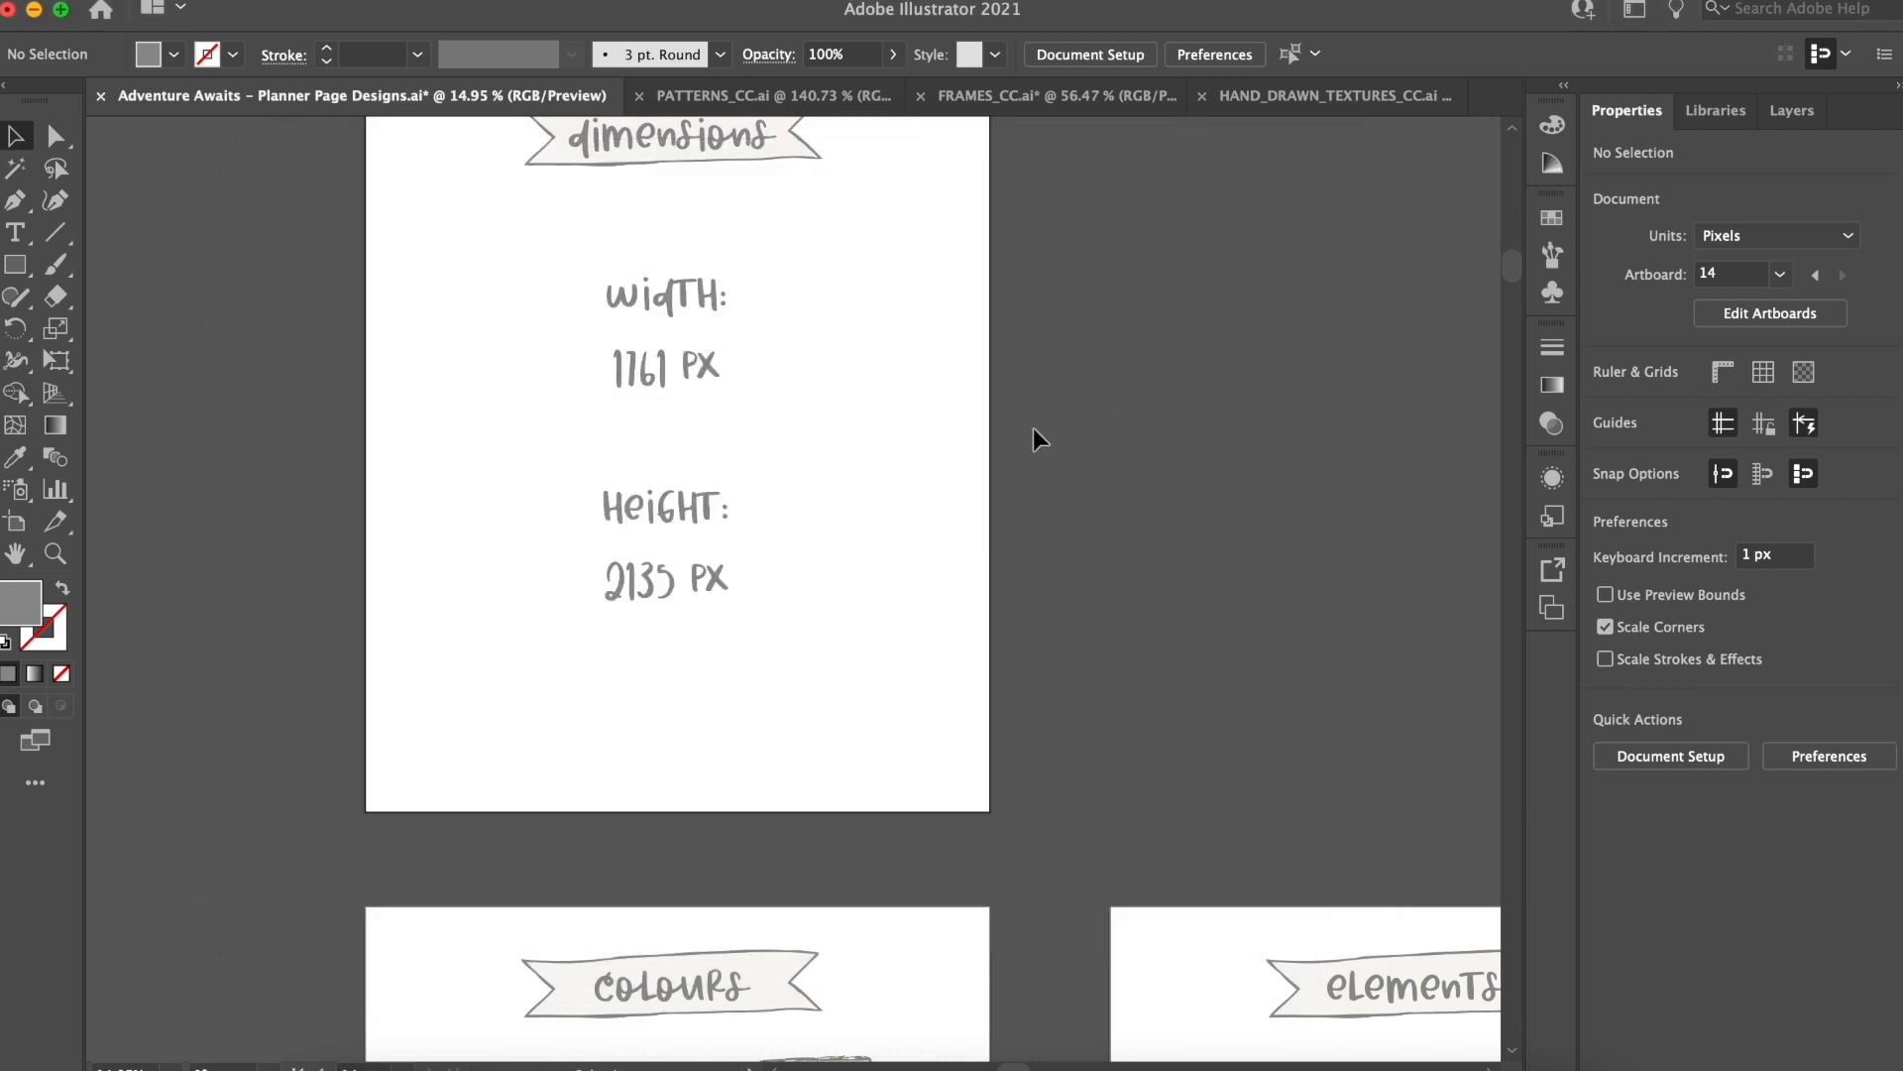
scroll(1033, 428, "down", 1)
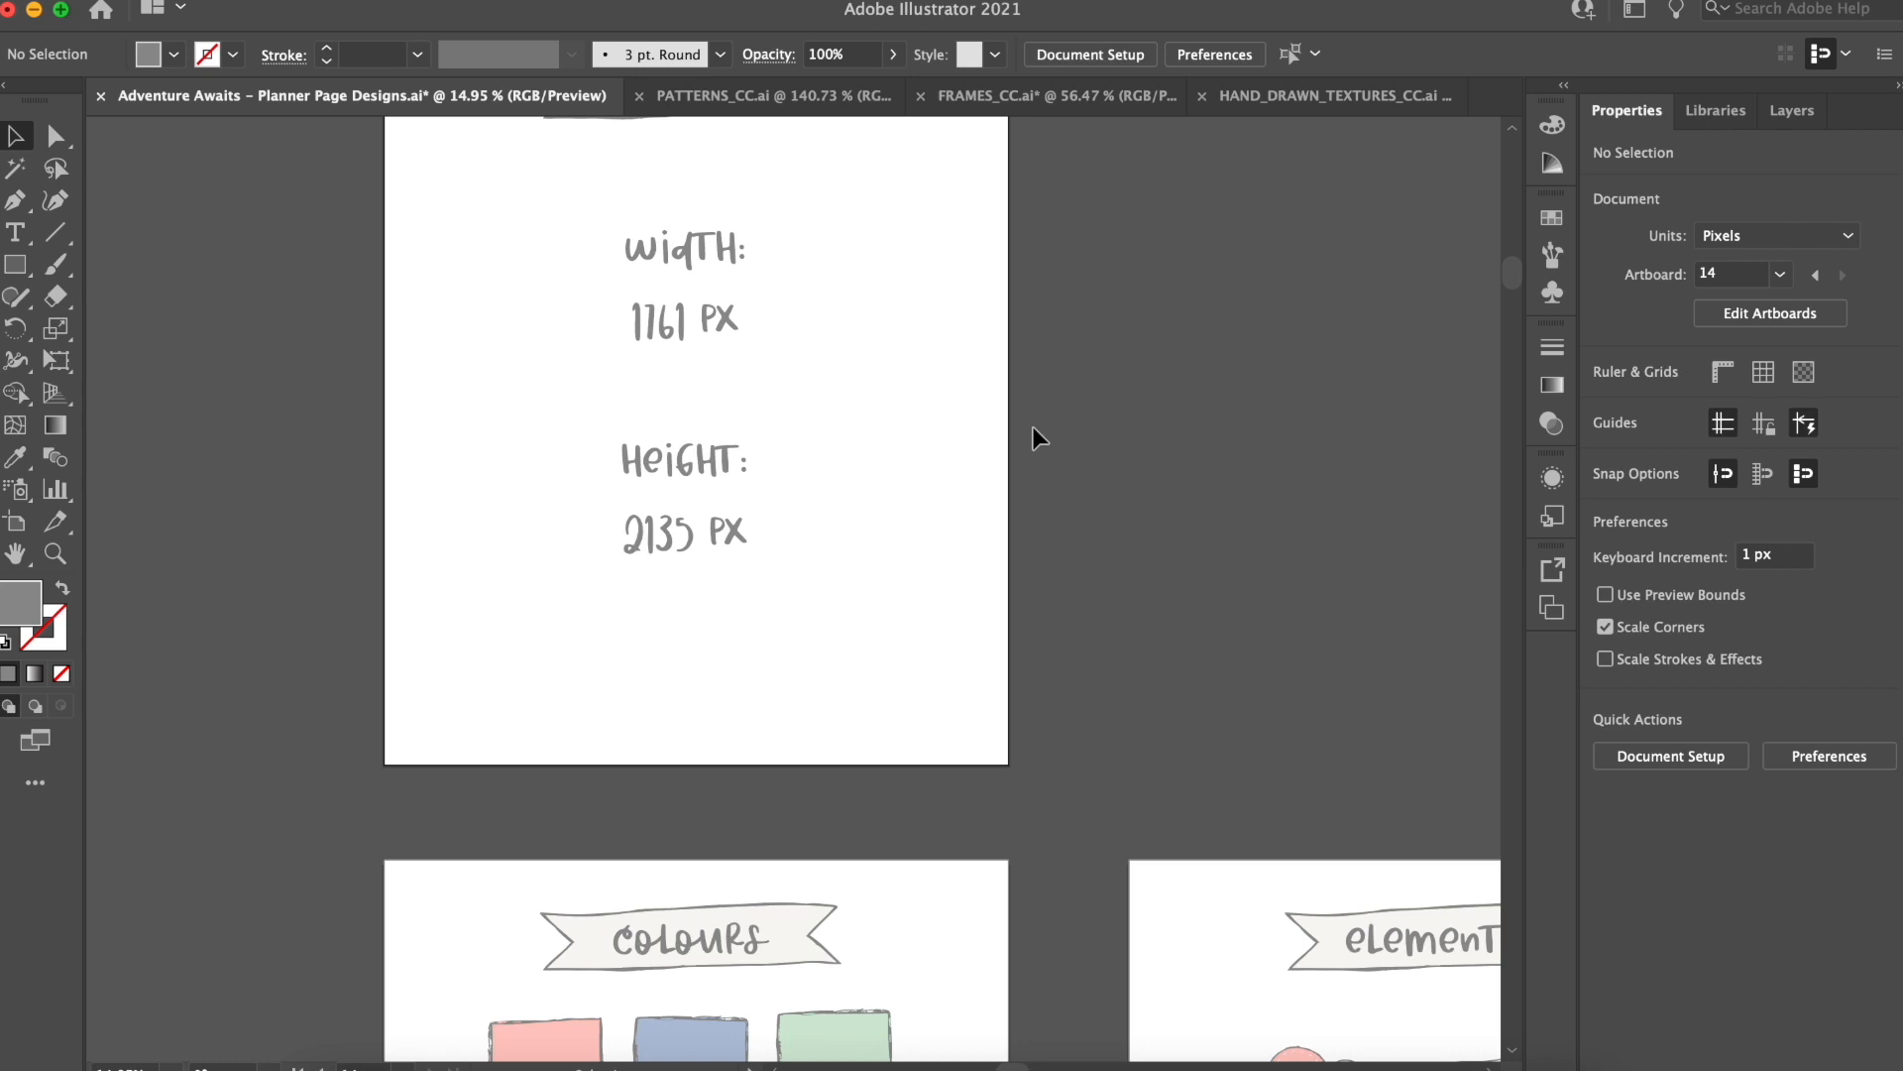
scroll(1033, 426, "down", 3)
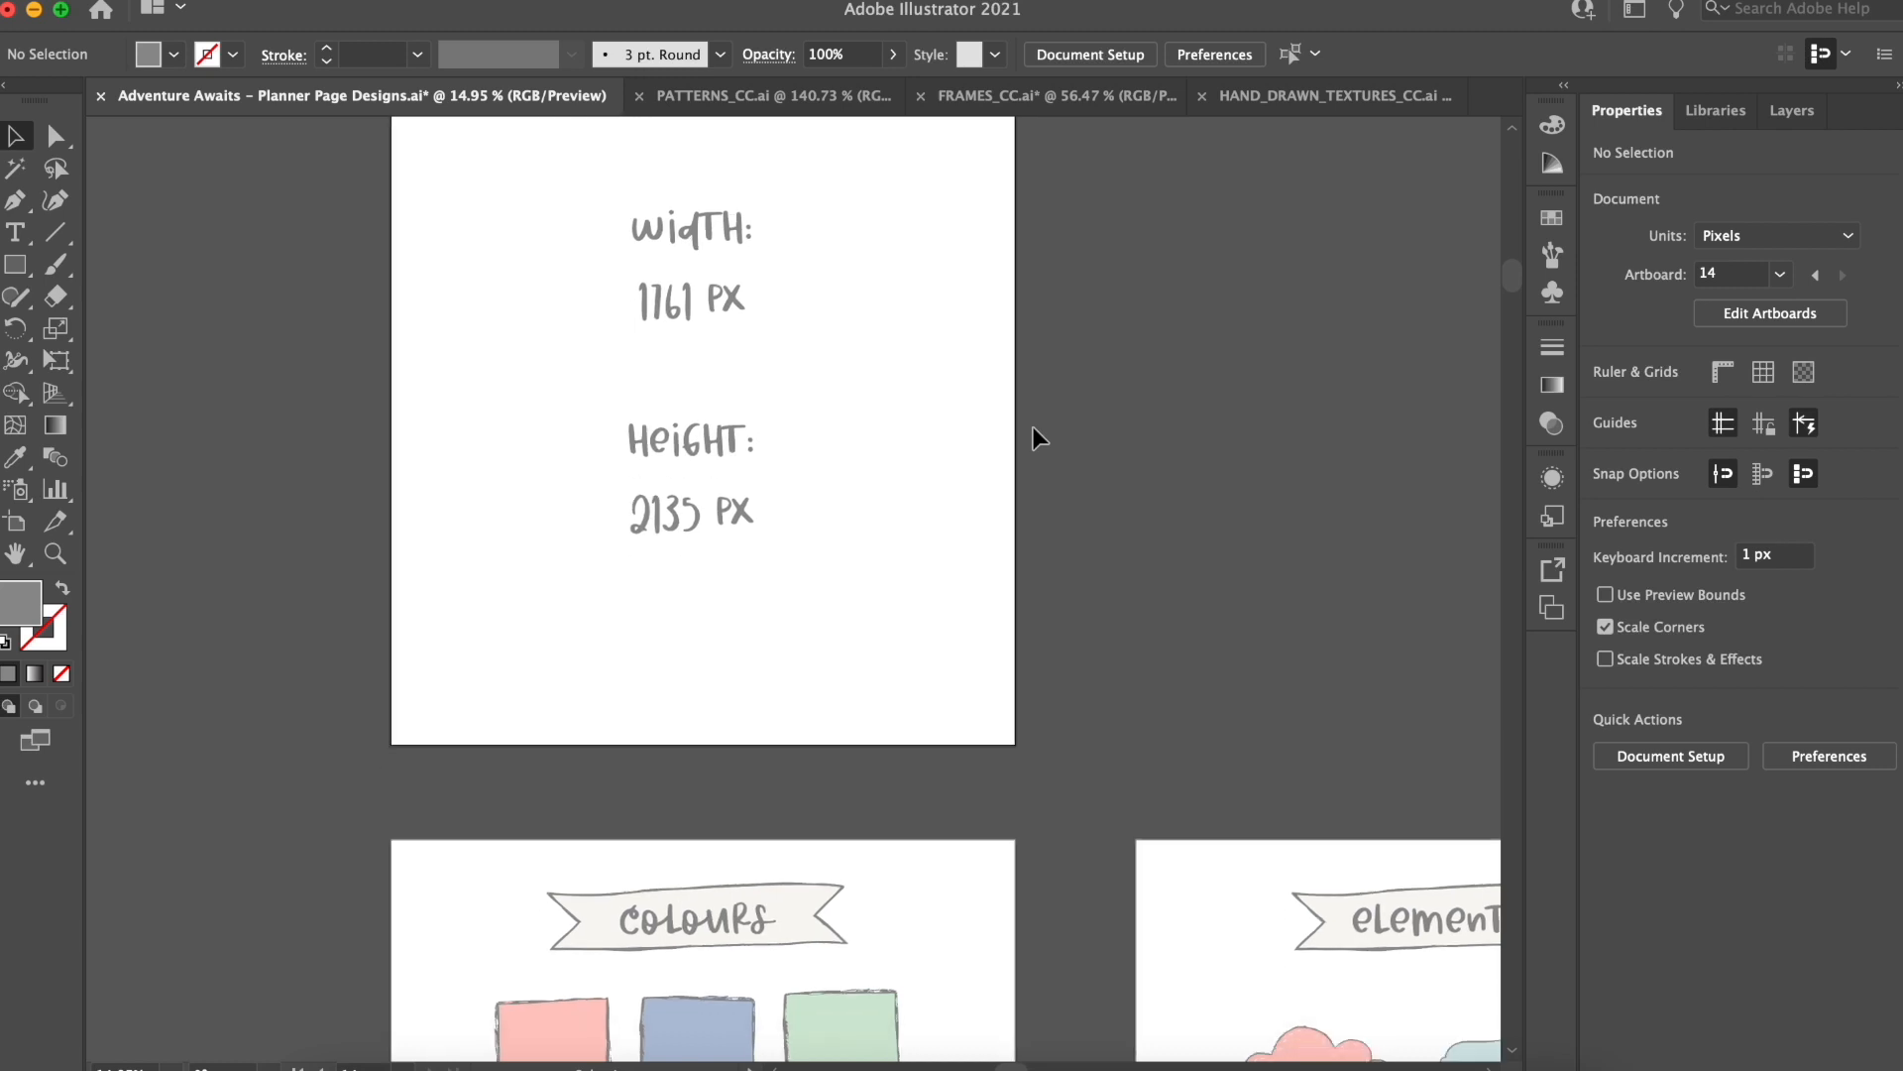
scroll(1034, 426, "down", 10)
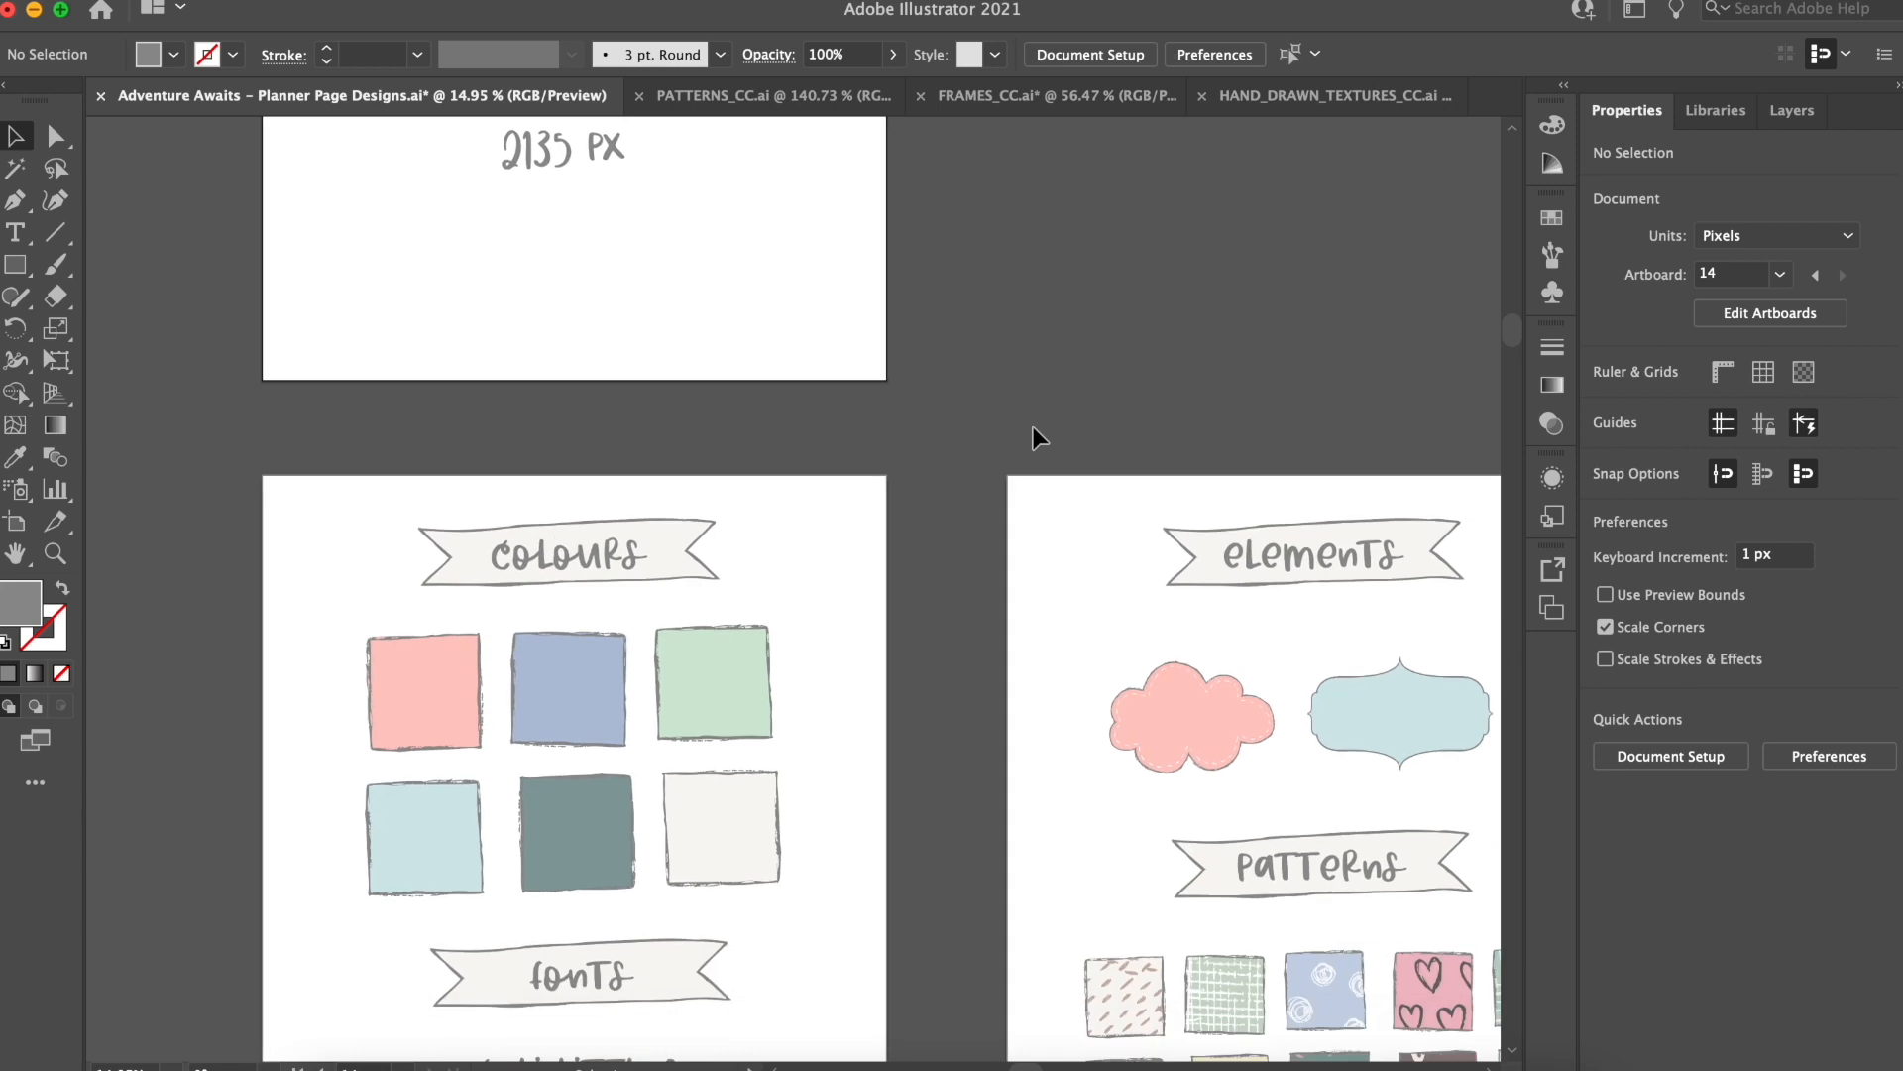
scroll(1031, 422, "right", 4)
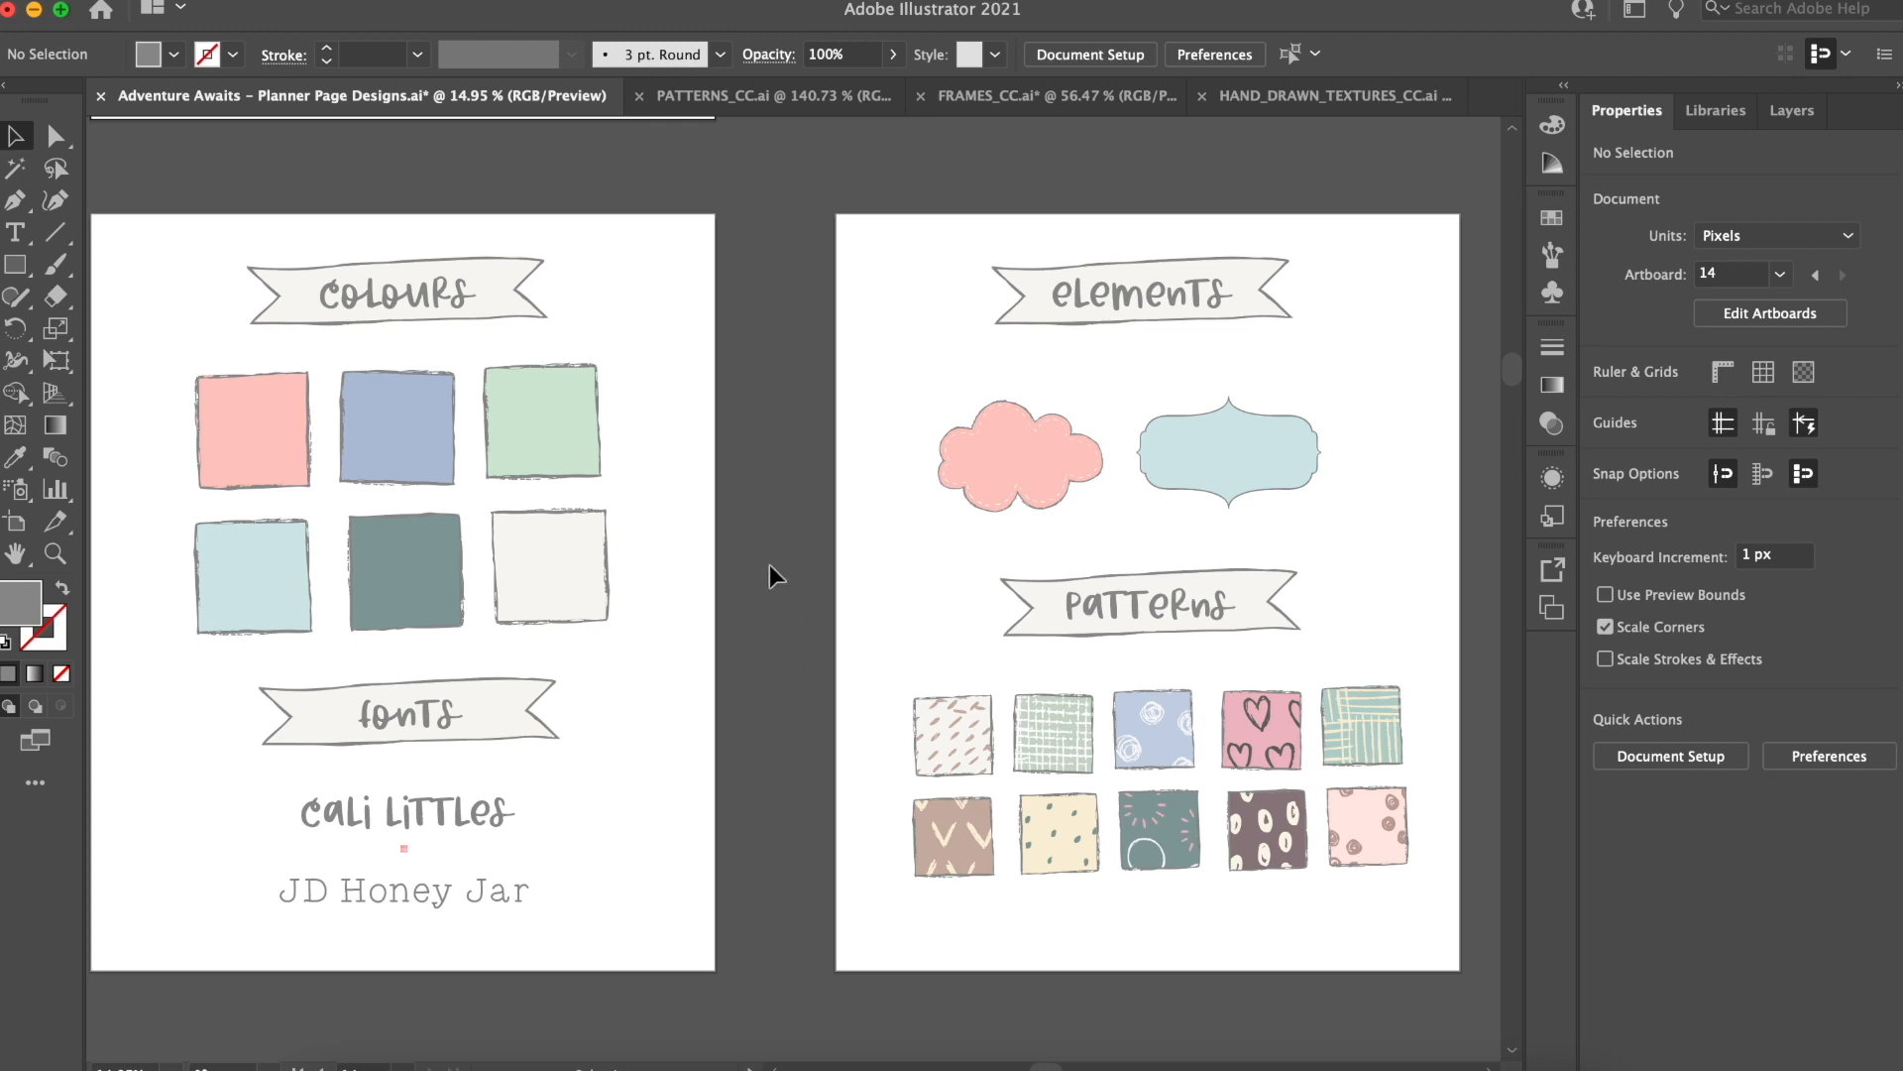
scroll(769, 565, "down", 1)
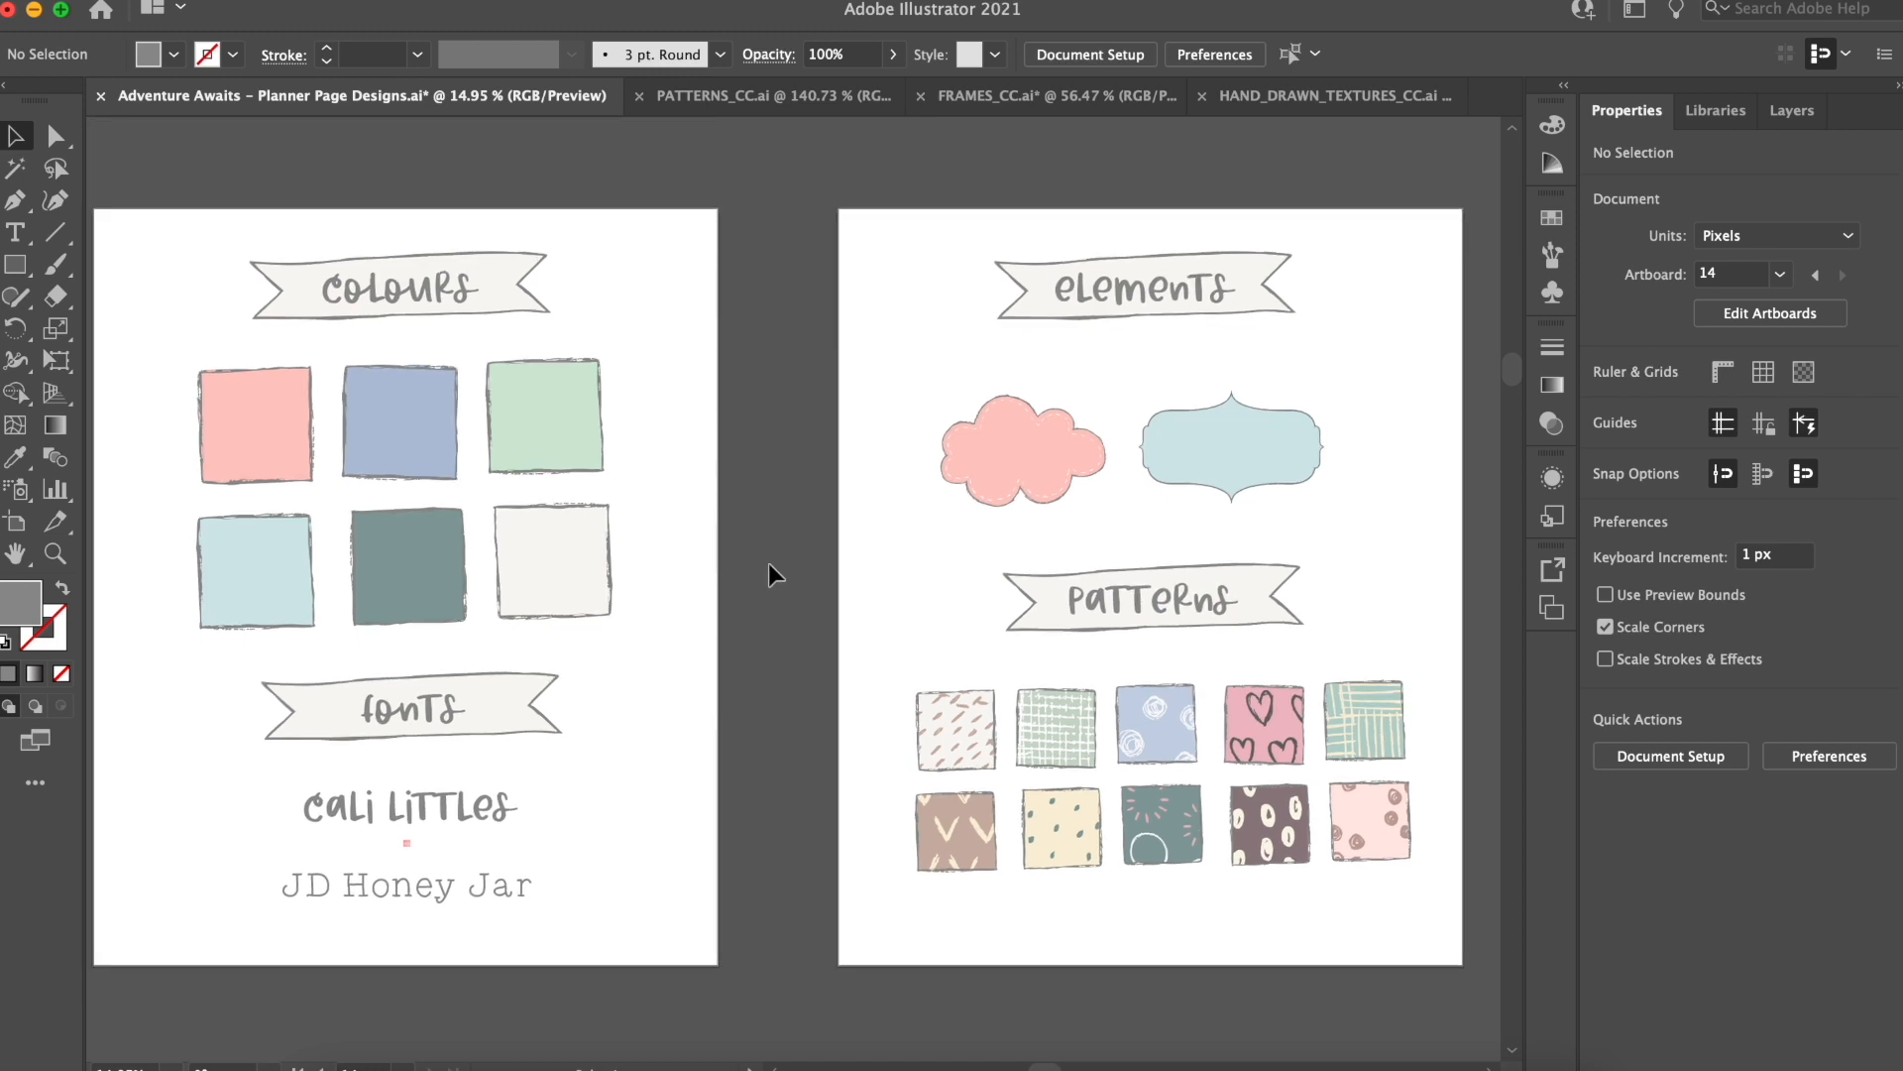
Step: Switch to the PATTERNS_CC.ai document, survey the numbered patterns, and examine pattern 1 with the bears and rabbits up close
left_click(783, 96)
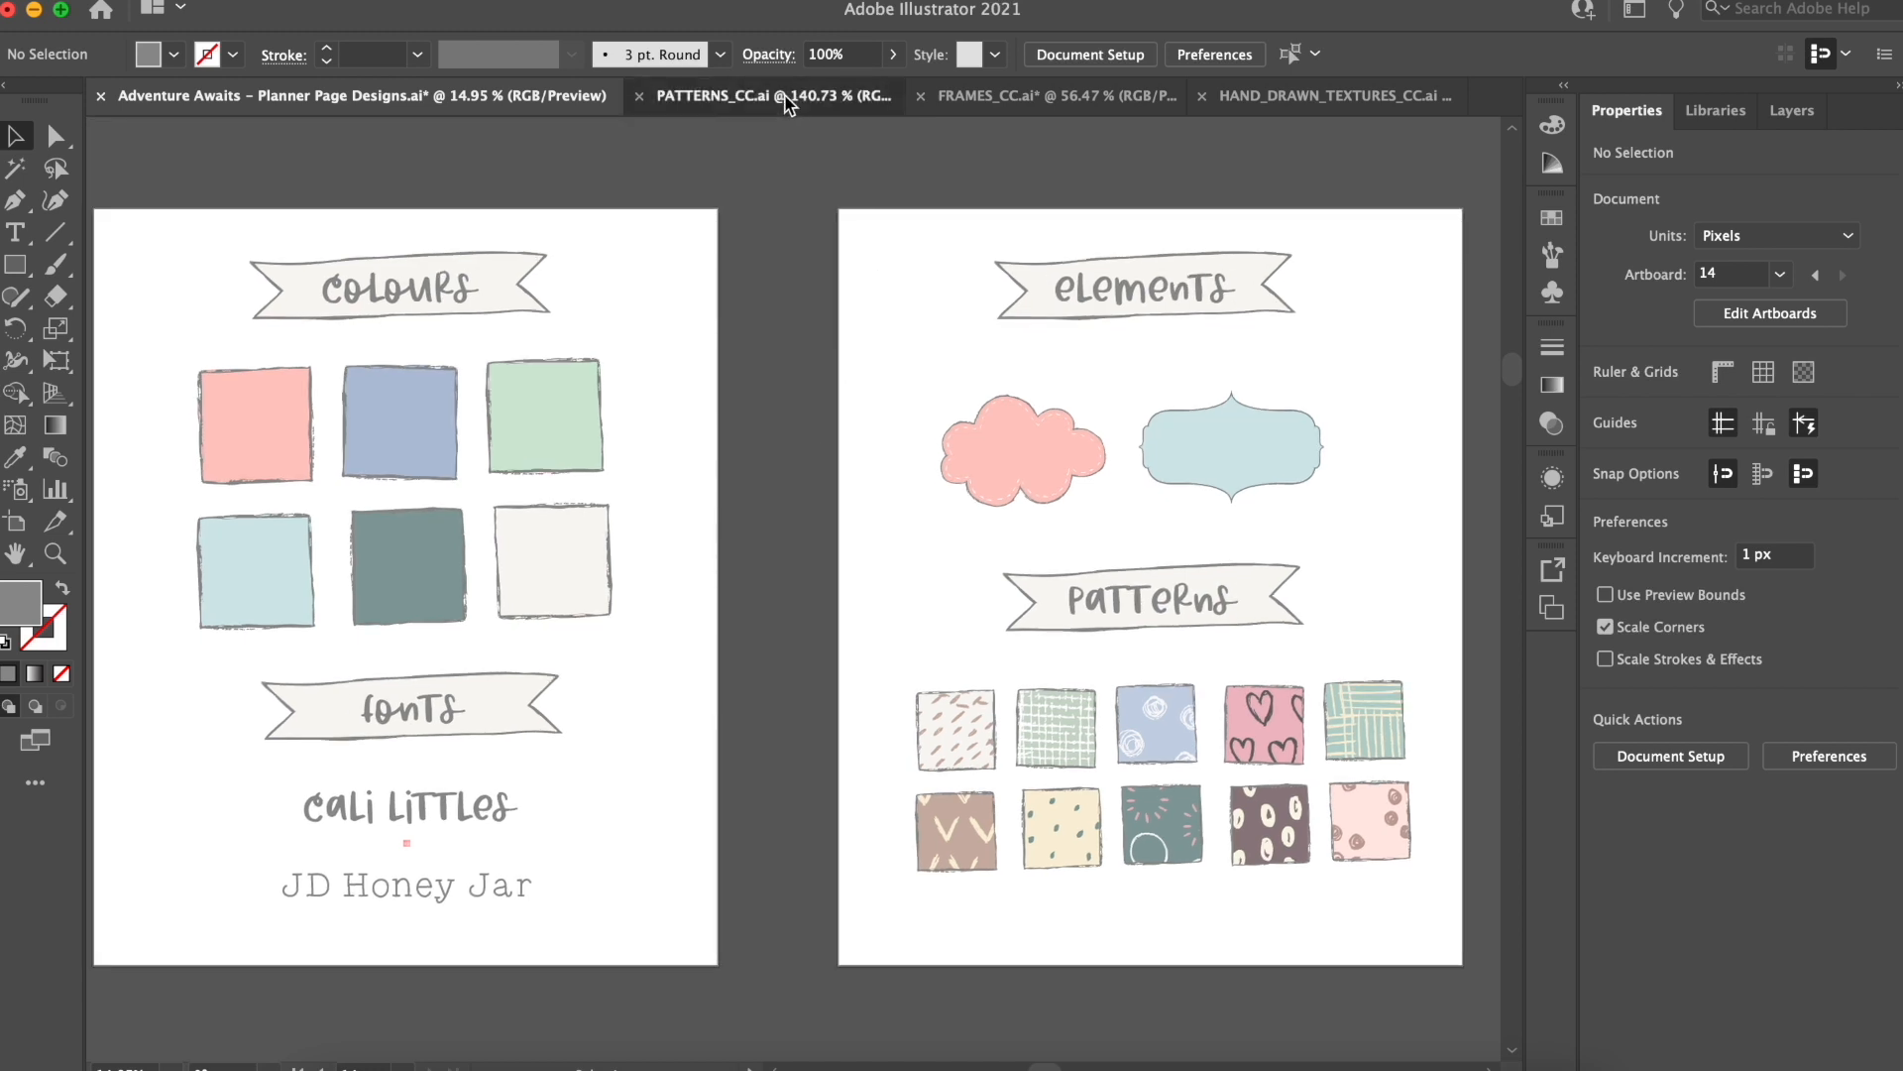
scroll(647, 242, "down", 5)
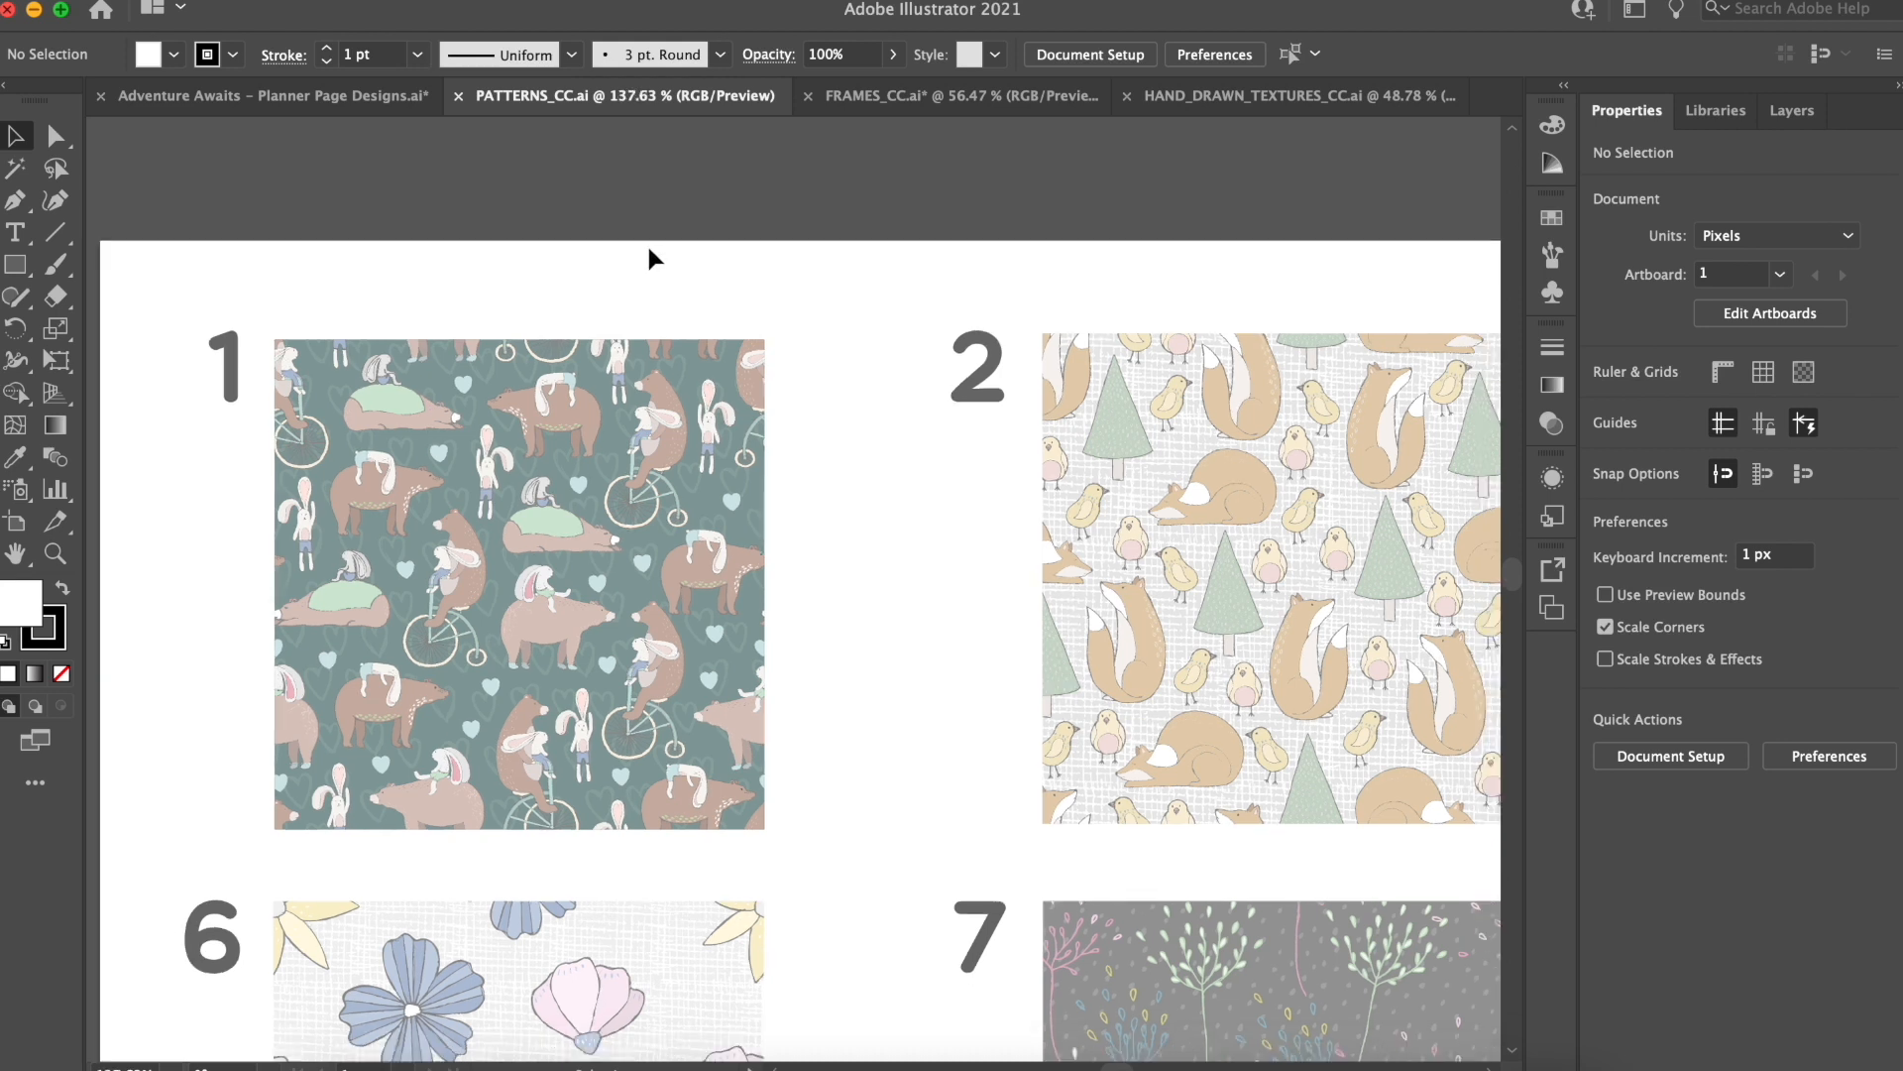
scroll(870, 289, "right", 5)
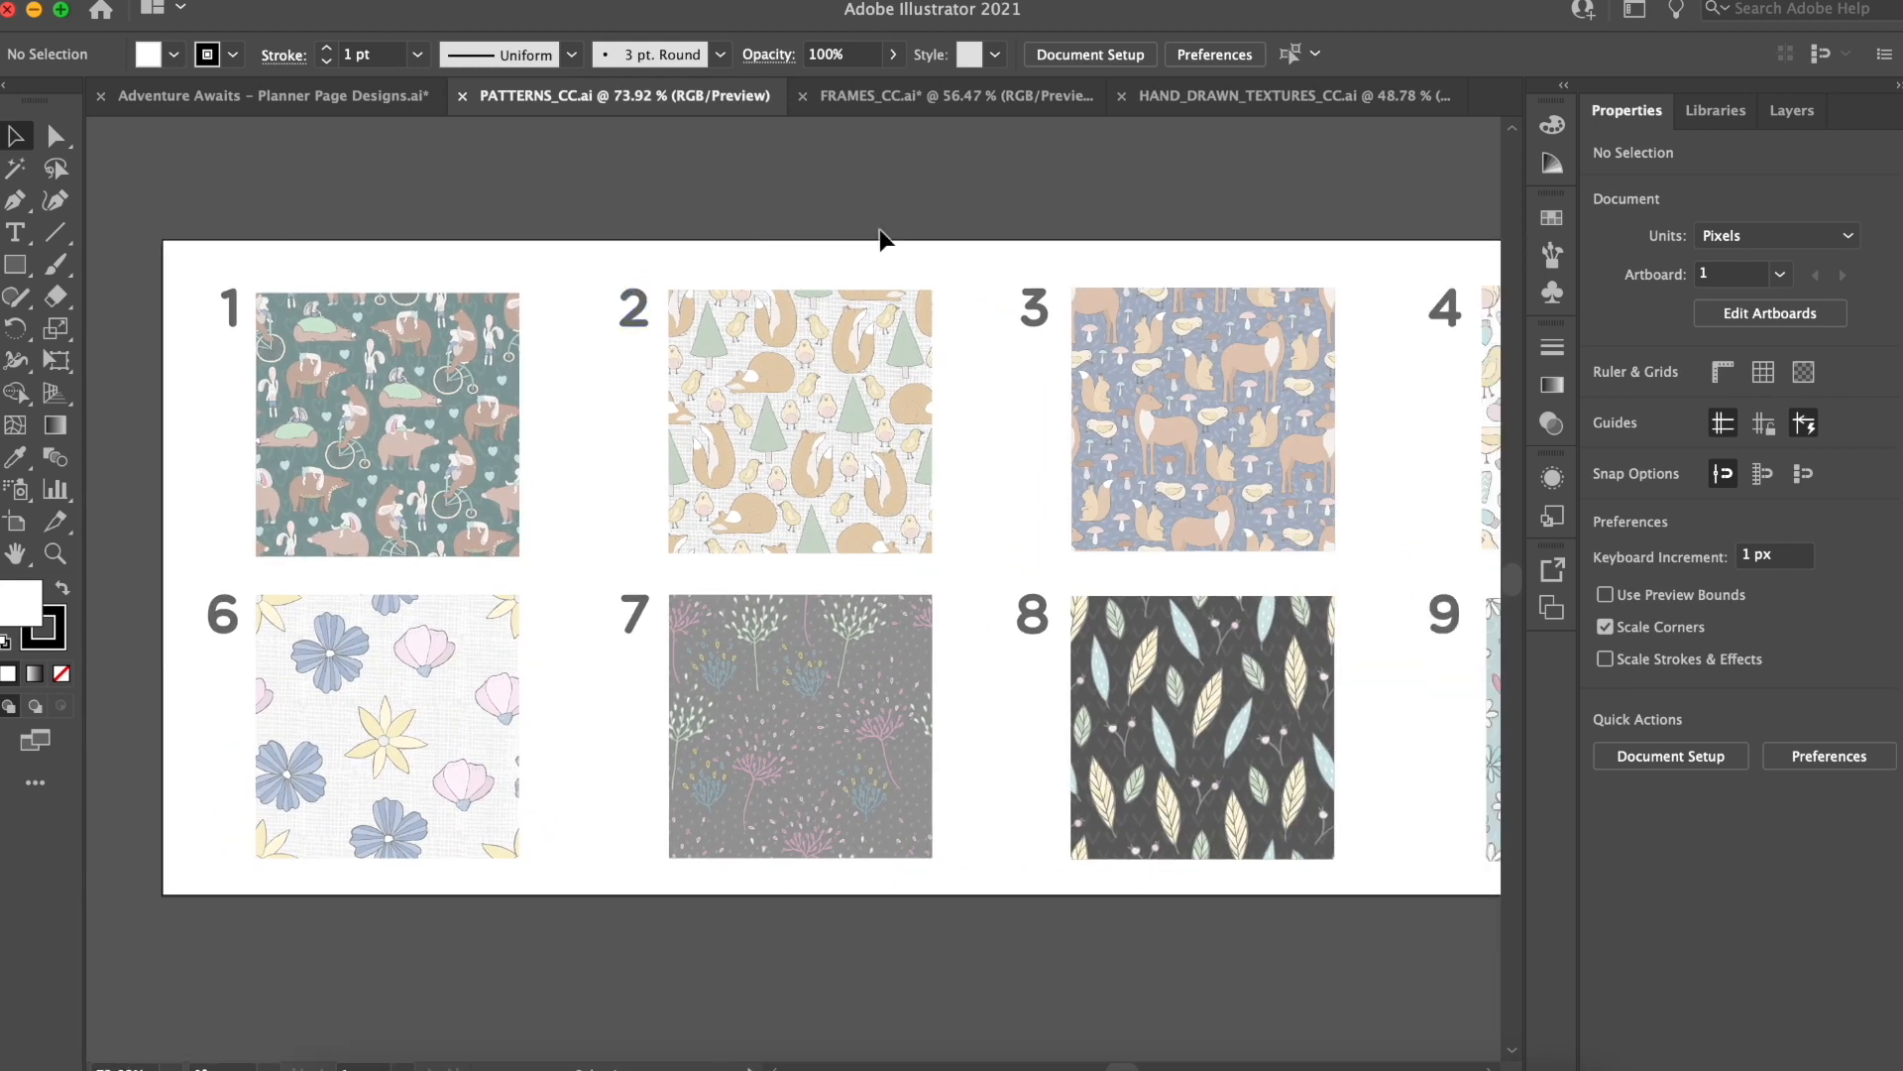
scroll(968, 246, "down", 2)
scroll(1057, 246, "right", 5)
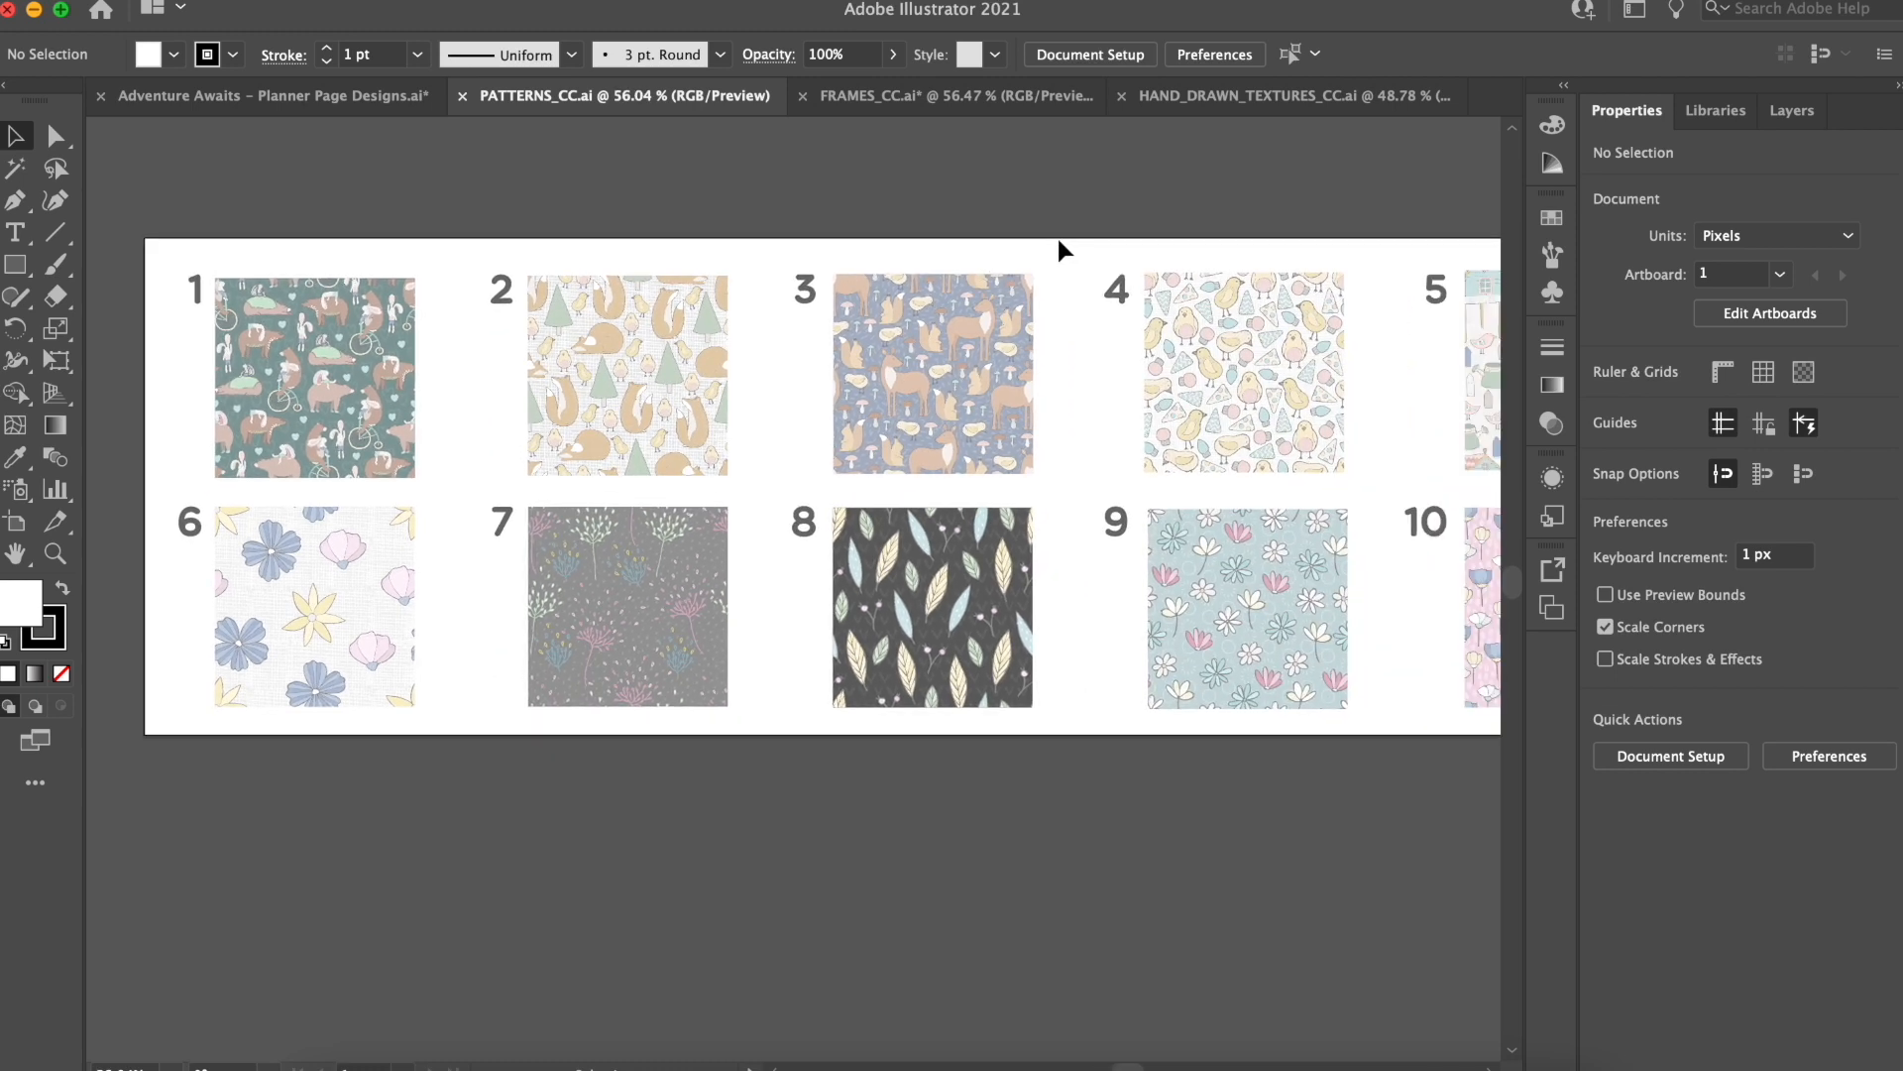
scroll(1059, 248, "right", 4)
scroll(1059, 248, "left", 8)
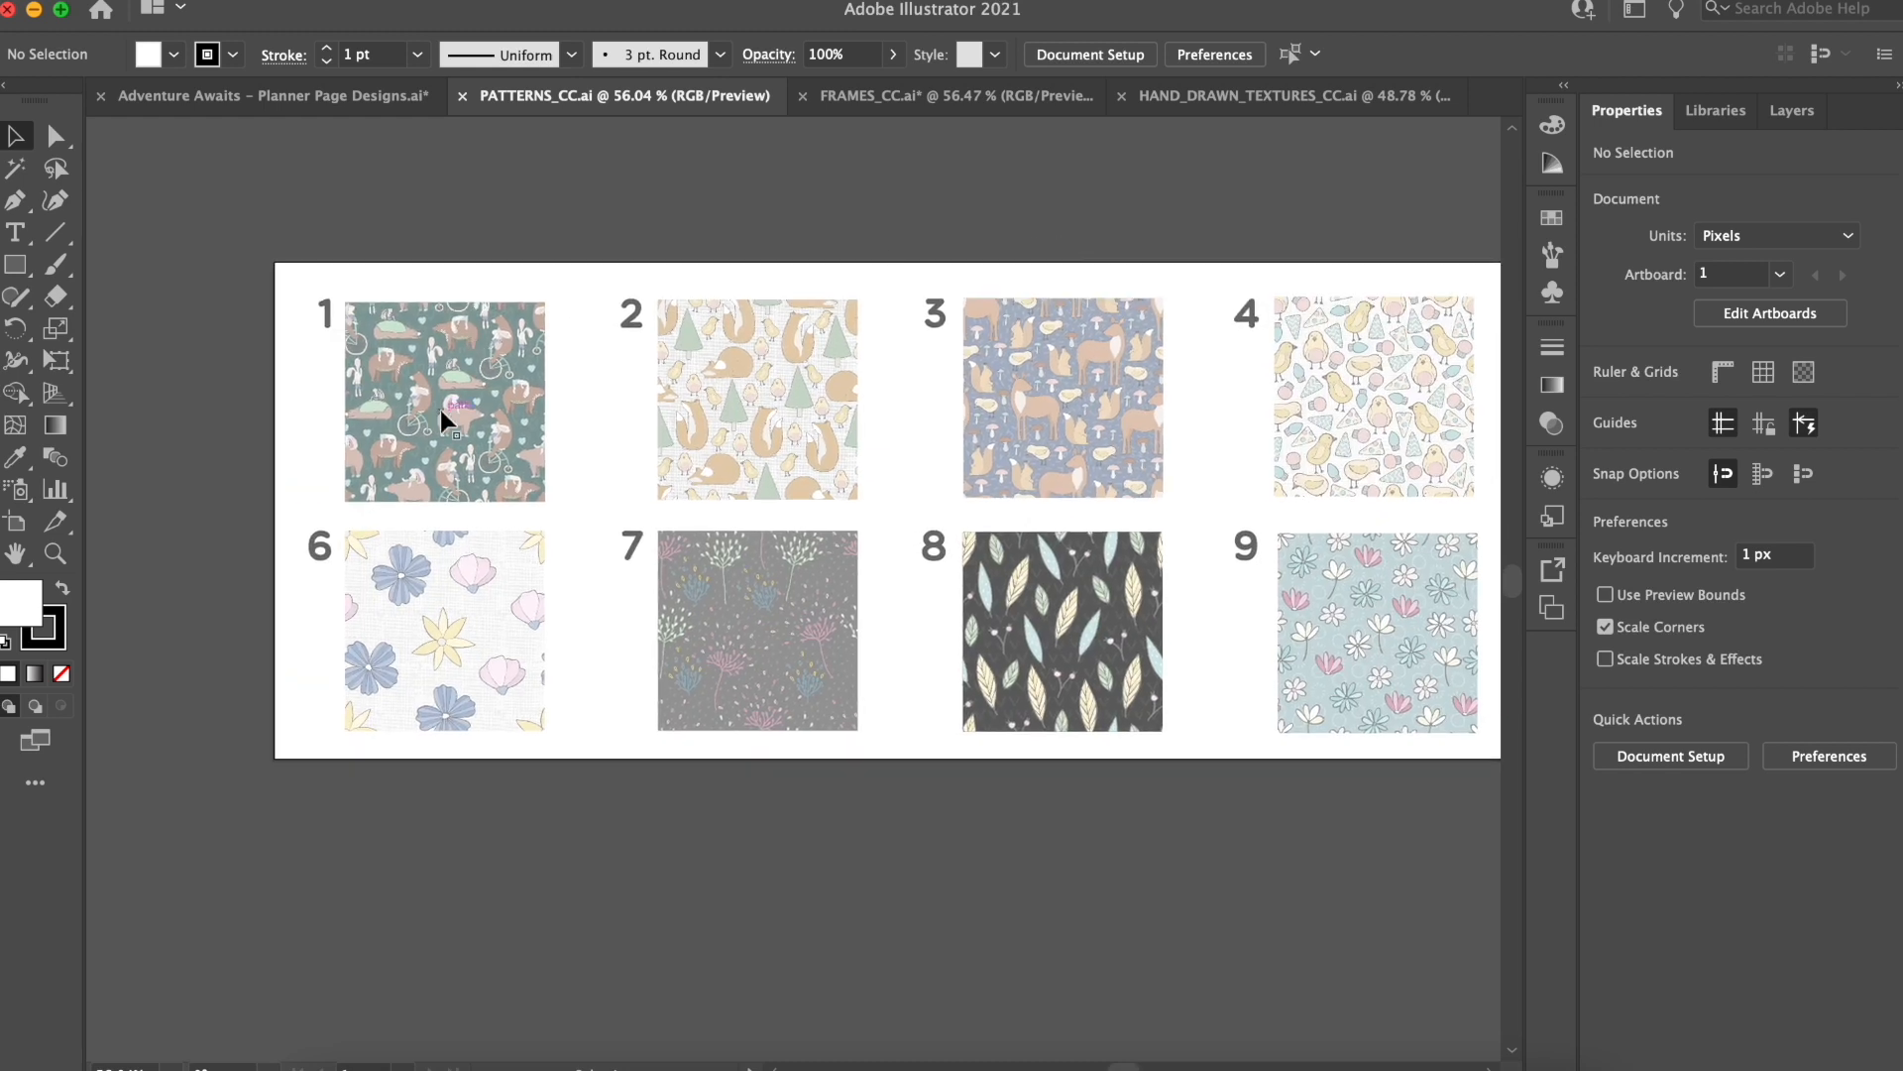
scroll(440, 409, "up", 5)
scroll(439, 409, "up", 2)
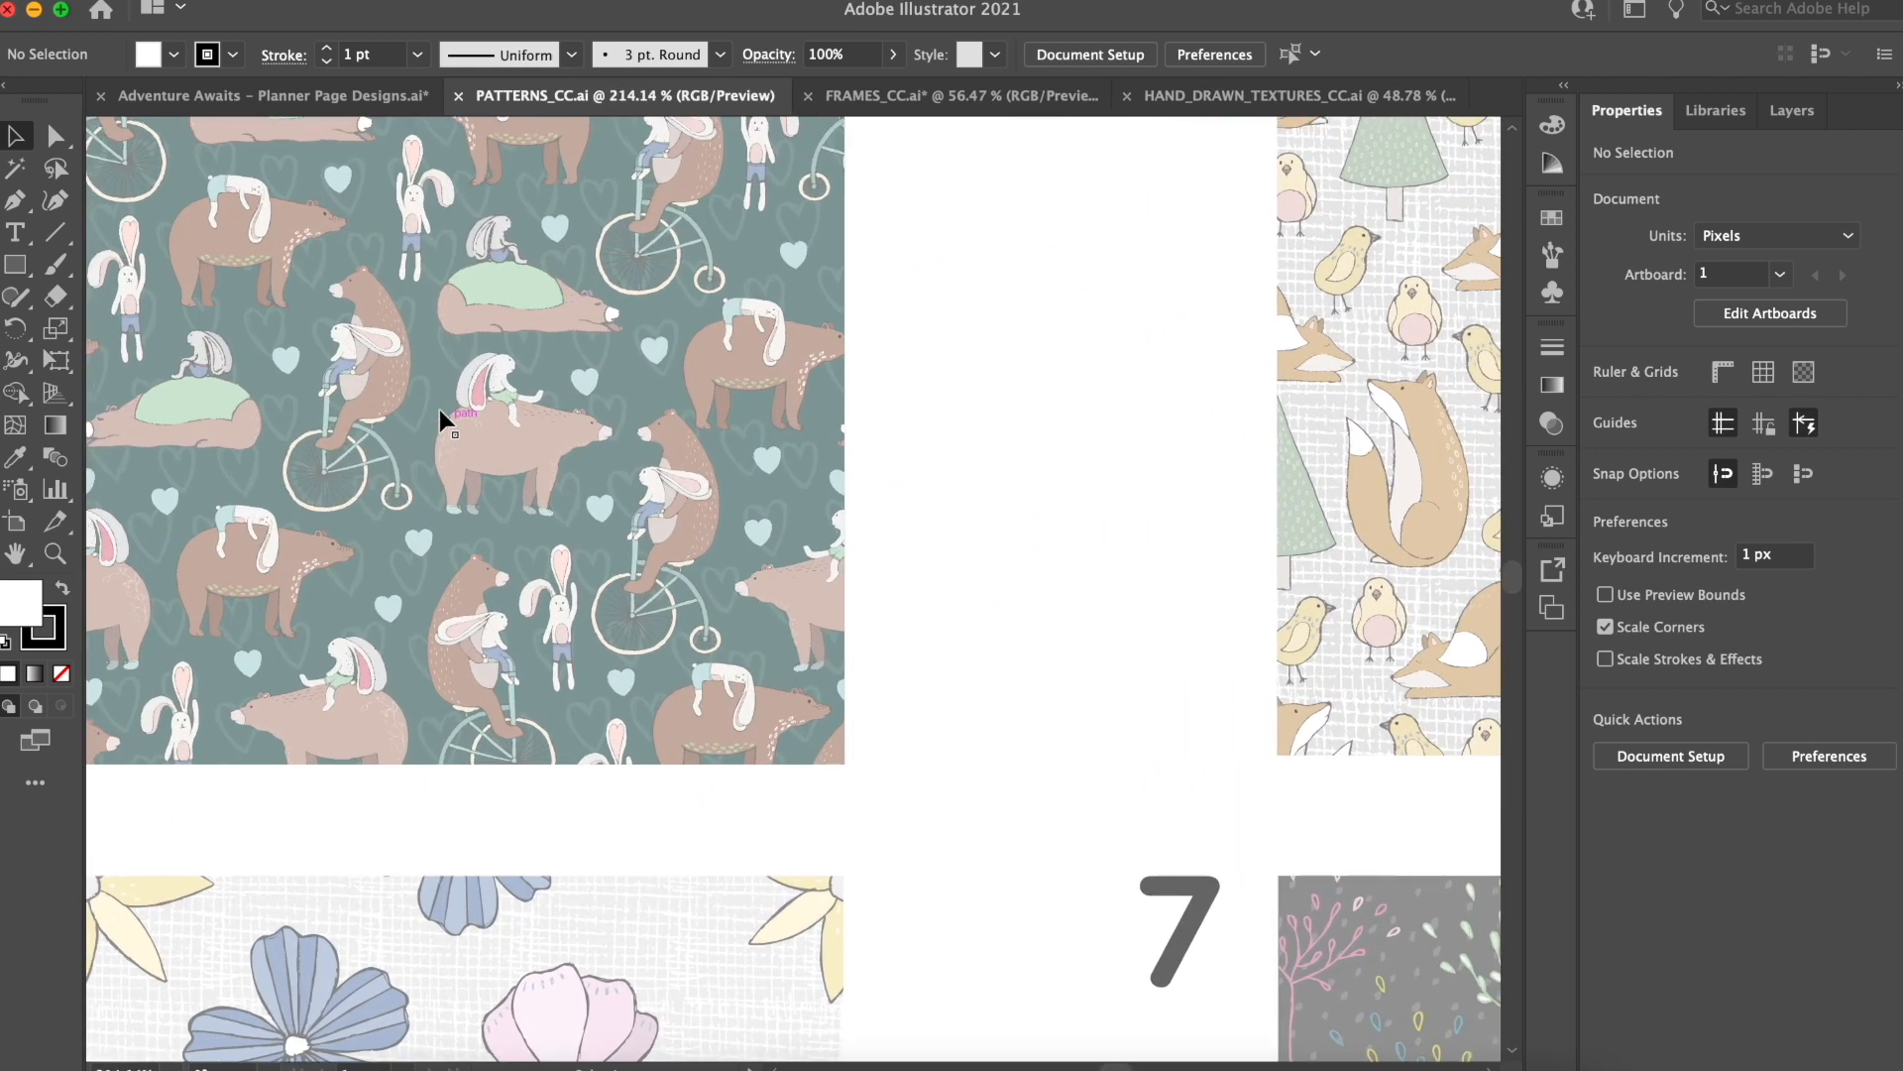
scroll(439, 408, "left", 5)
scroll(440, 408, "up", 4)
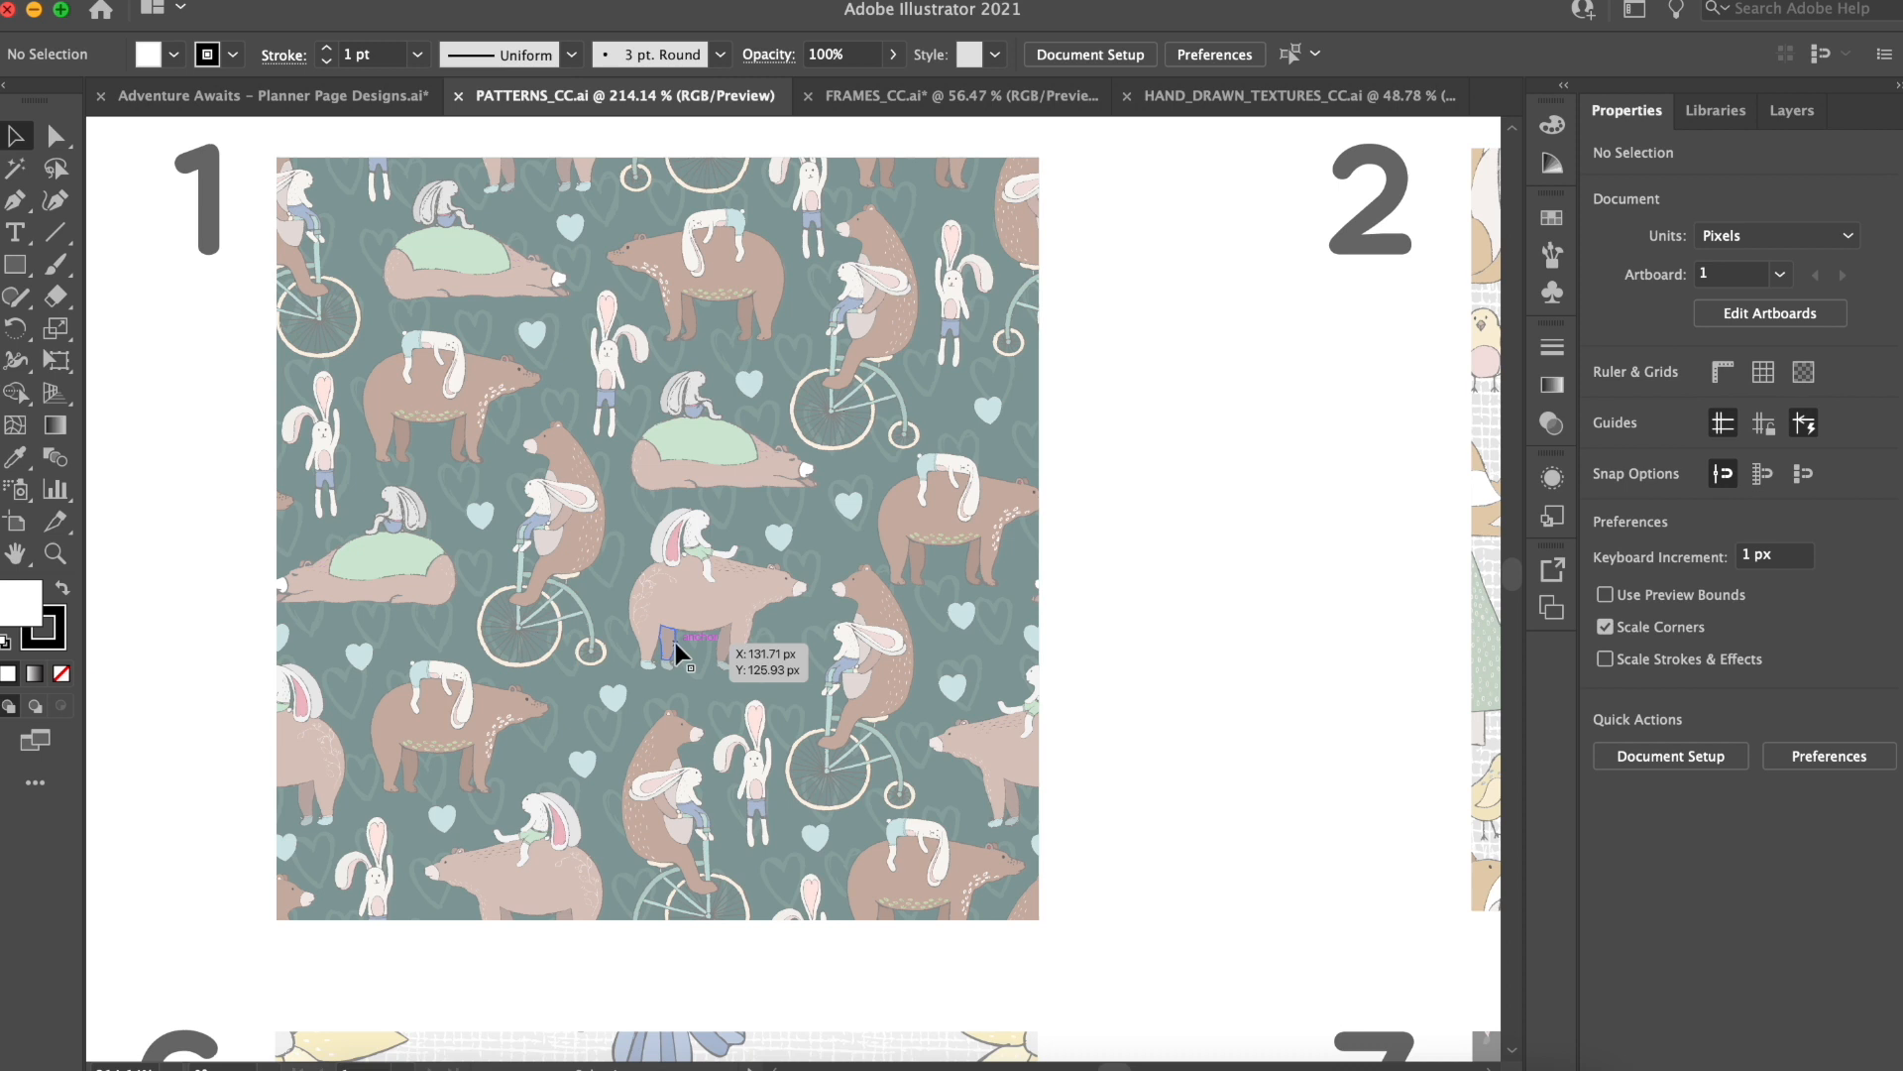
Step: Return to the Adventure Awaits planner page designs document and select the colour swatches one after another, ending on the dark teal one
left_click(237, 99)
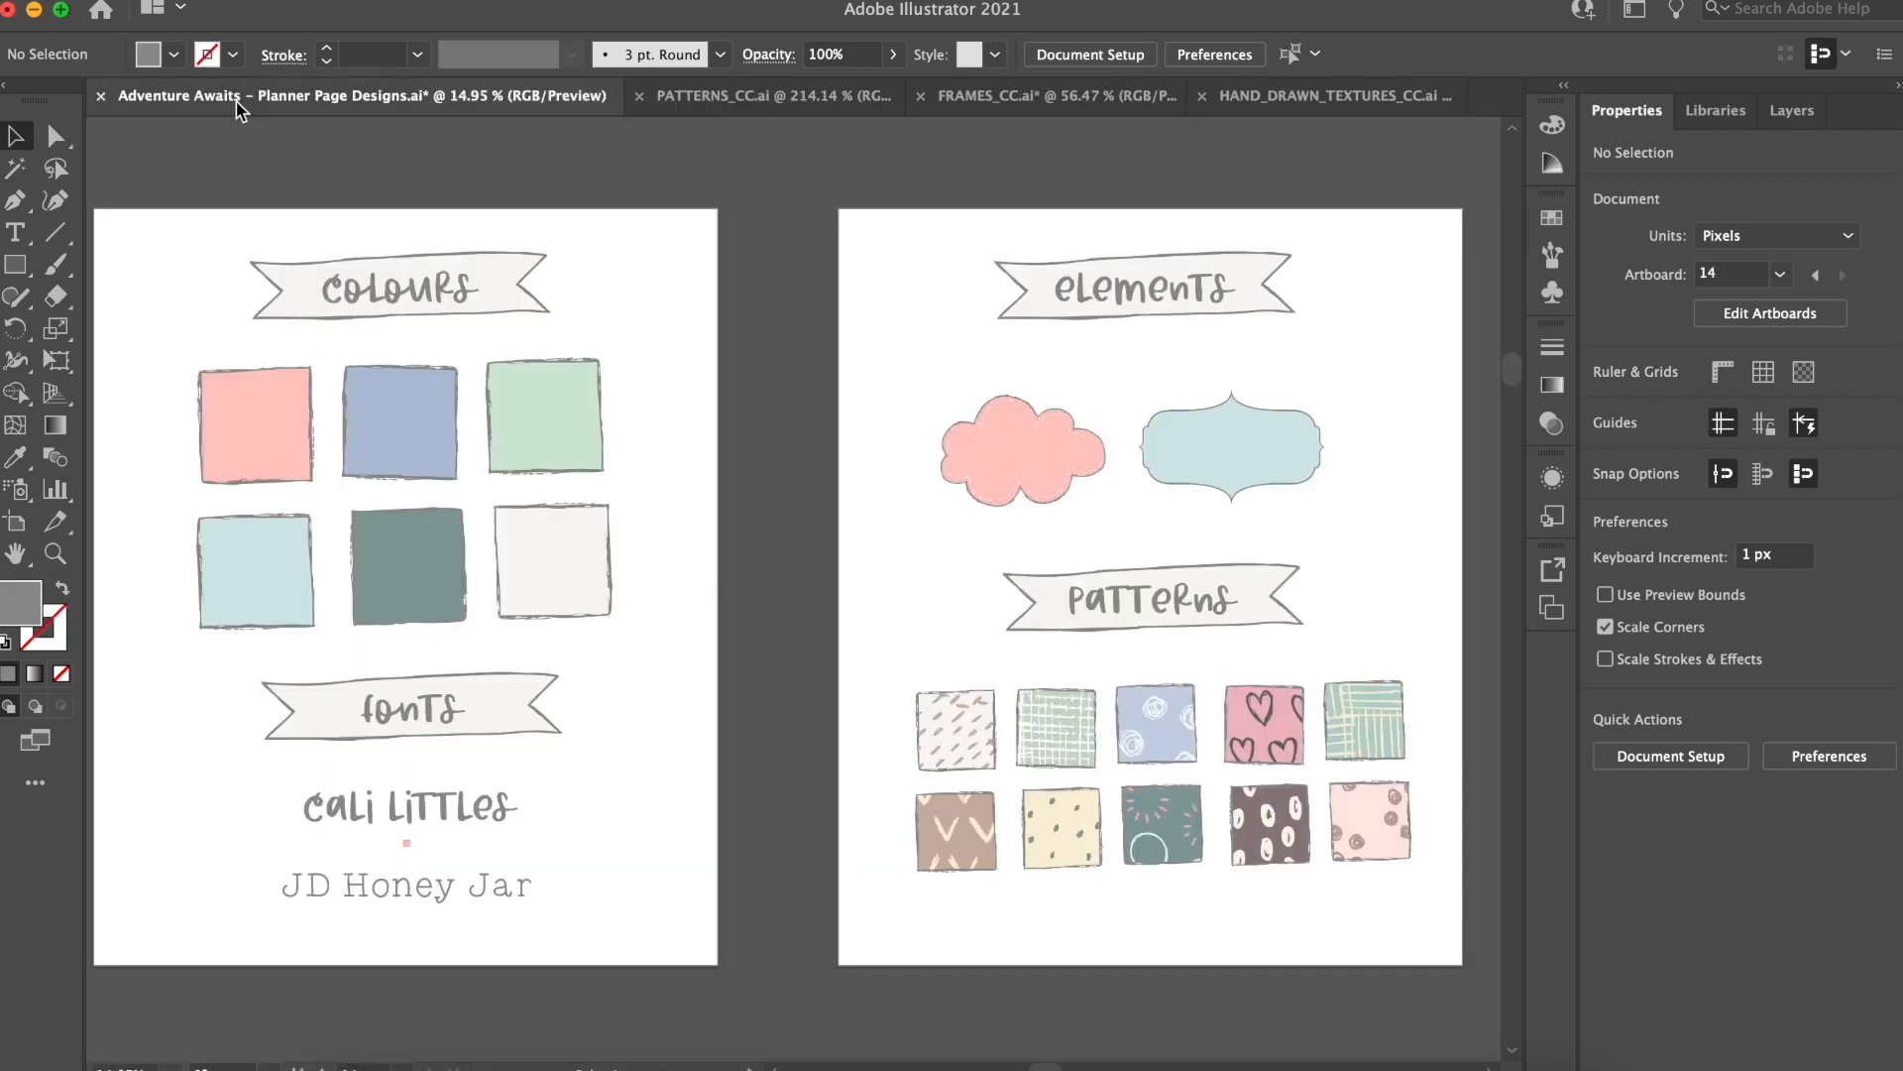
scroll(595, 372, "left", 1)
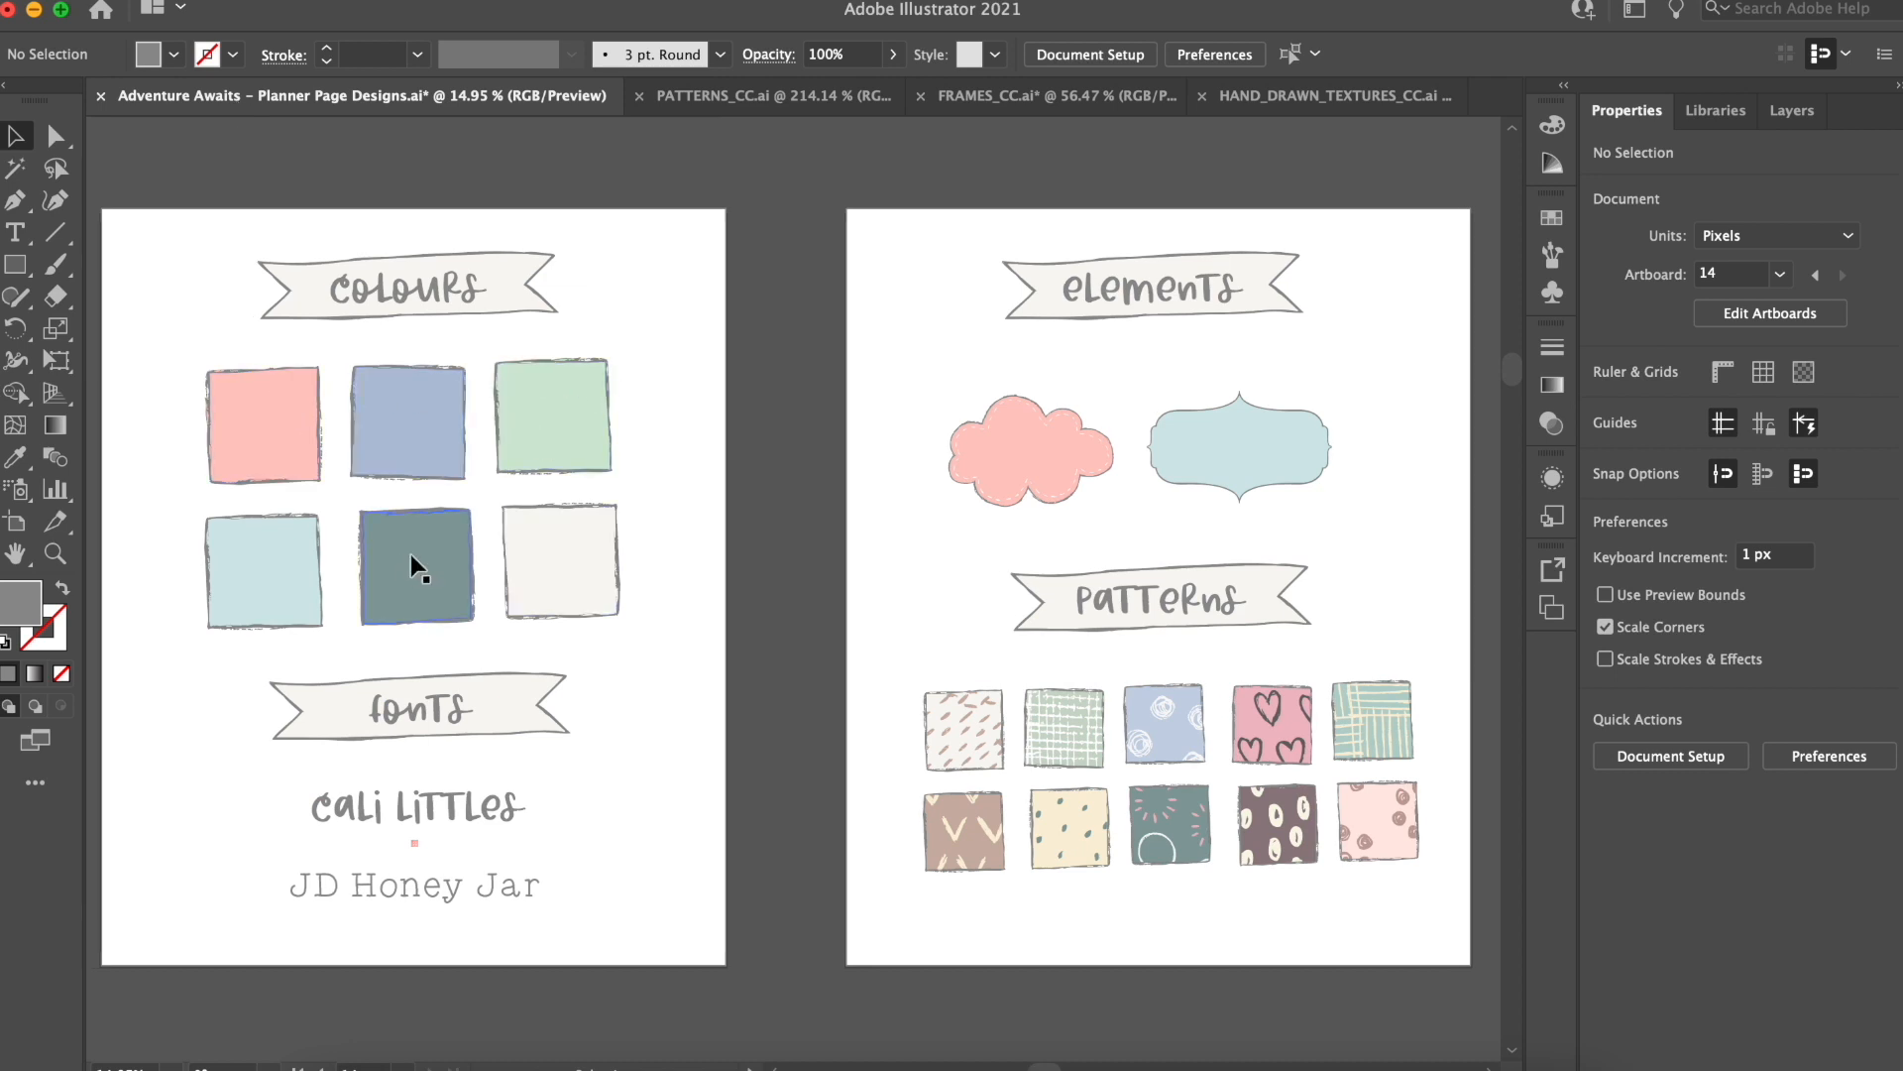
left_click(264, 575)
left_click(251, 472)
left_click(405, 424)
left_click(585, 417)
left_click(581, 549)
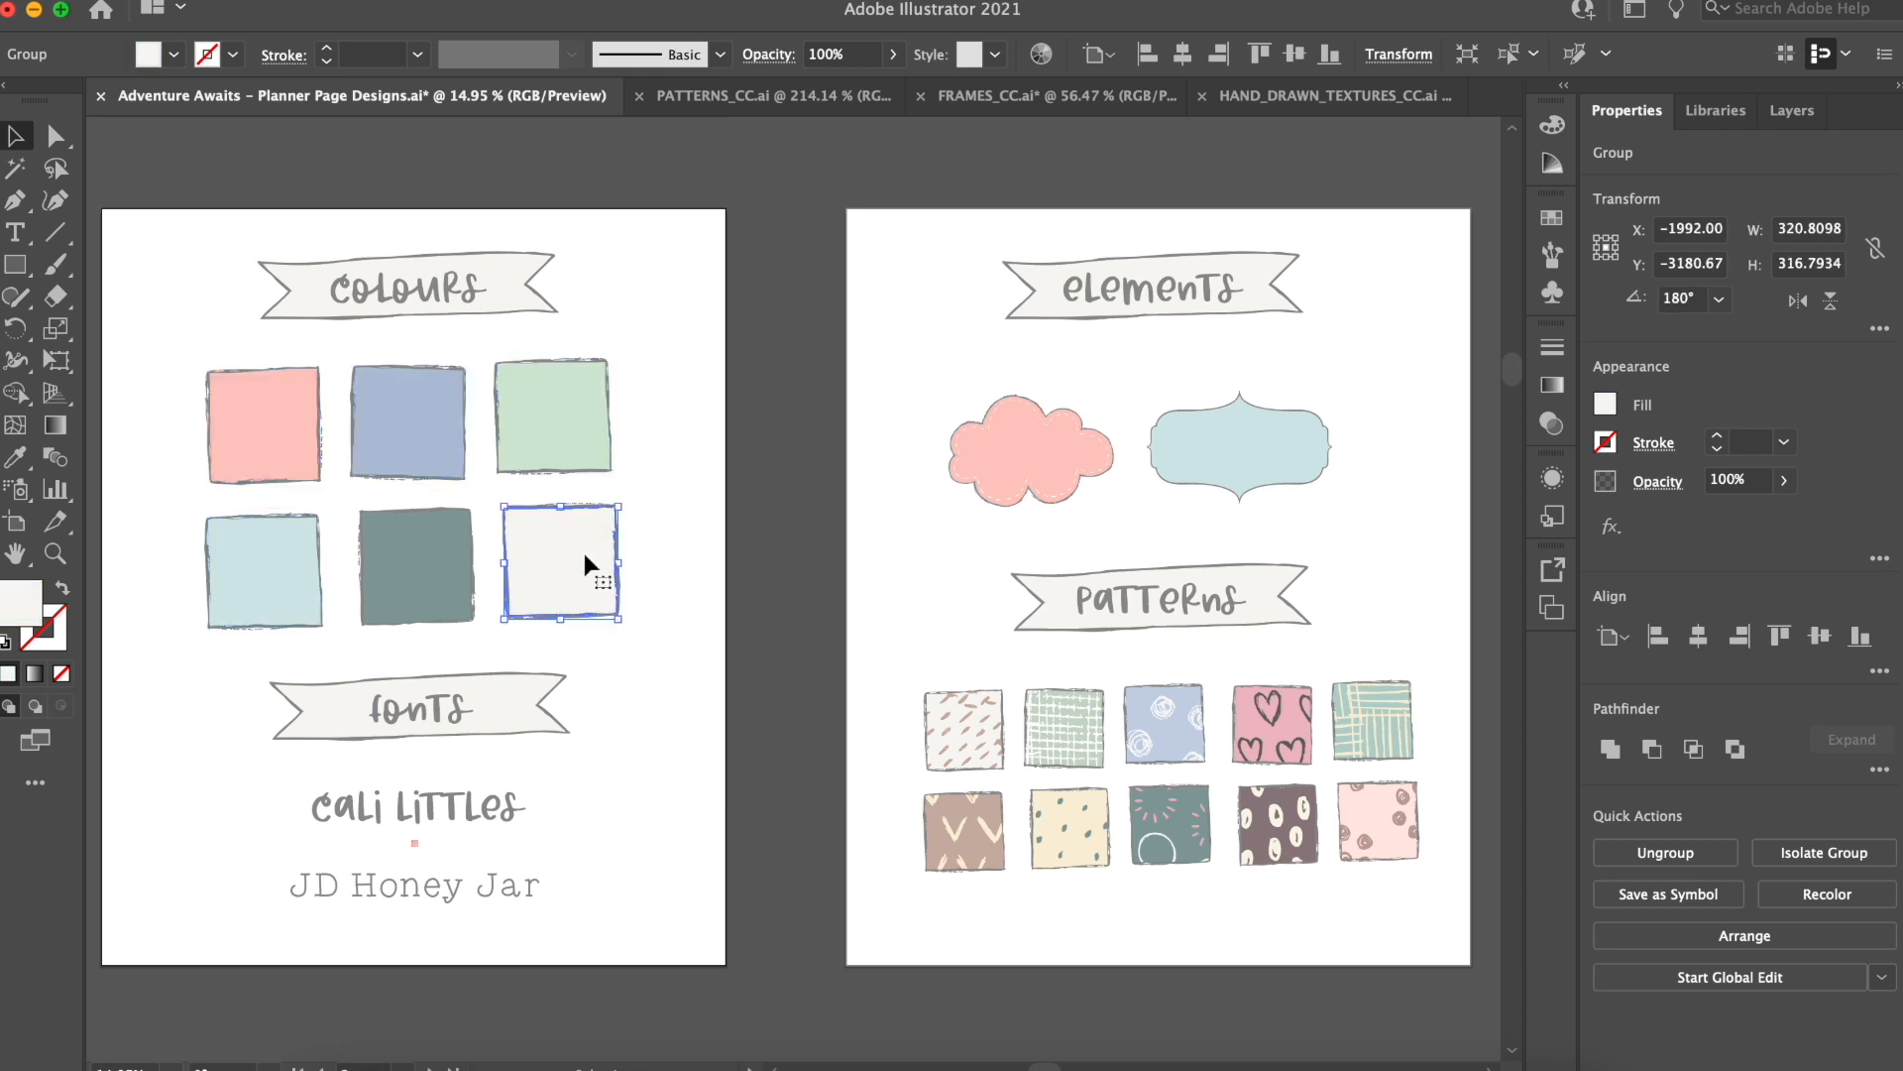
left_click(417, 565)
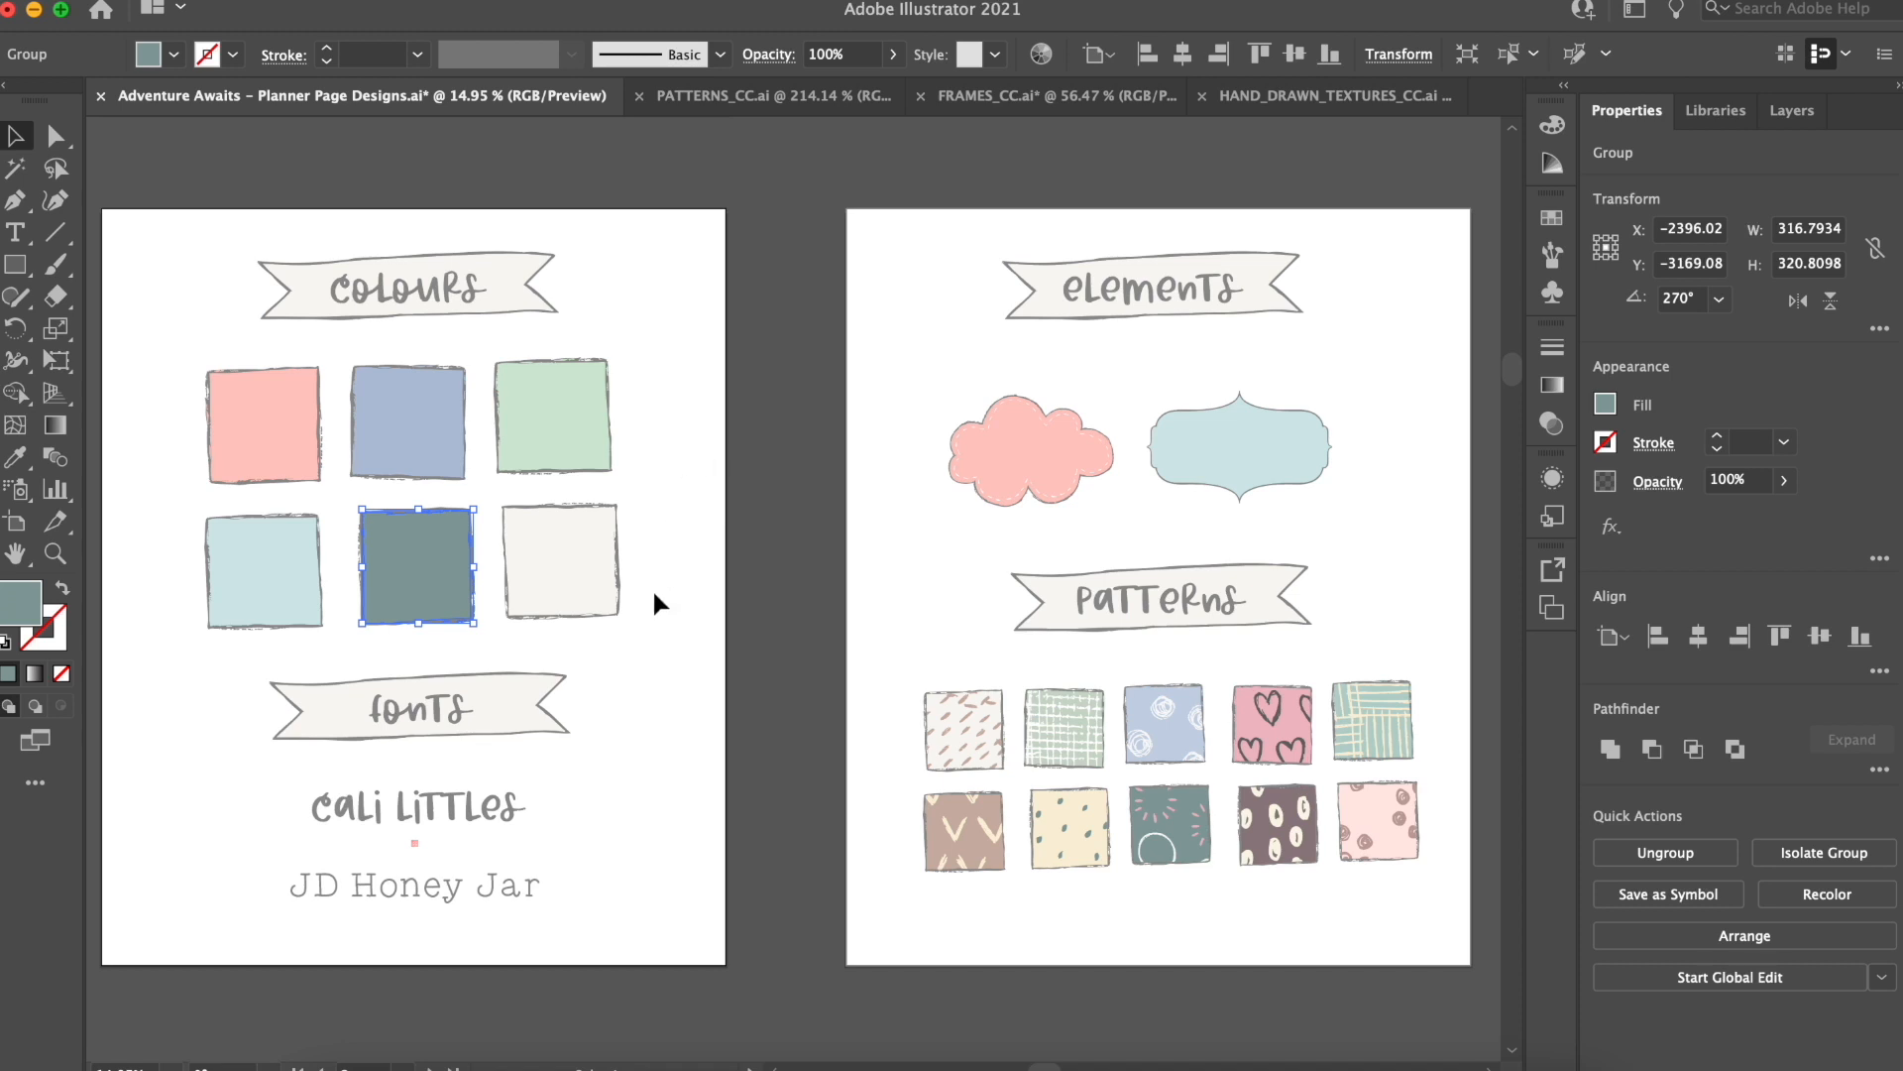
Step: Select the Cali Littles and JD Honey Jar samples under the fonts heading to point them out, and clear the selection
scroll(652, 587, "down", 2)
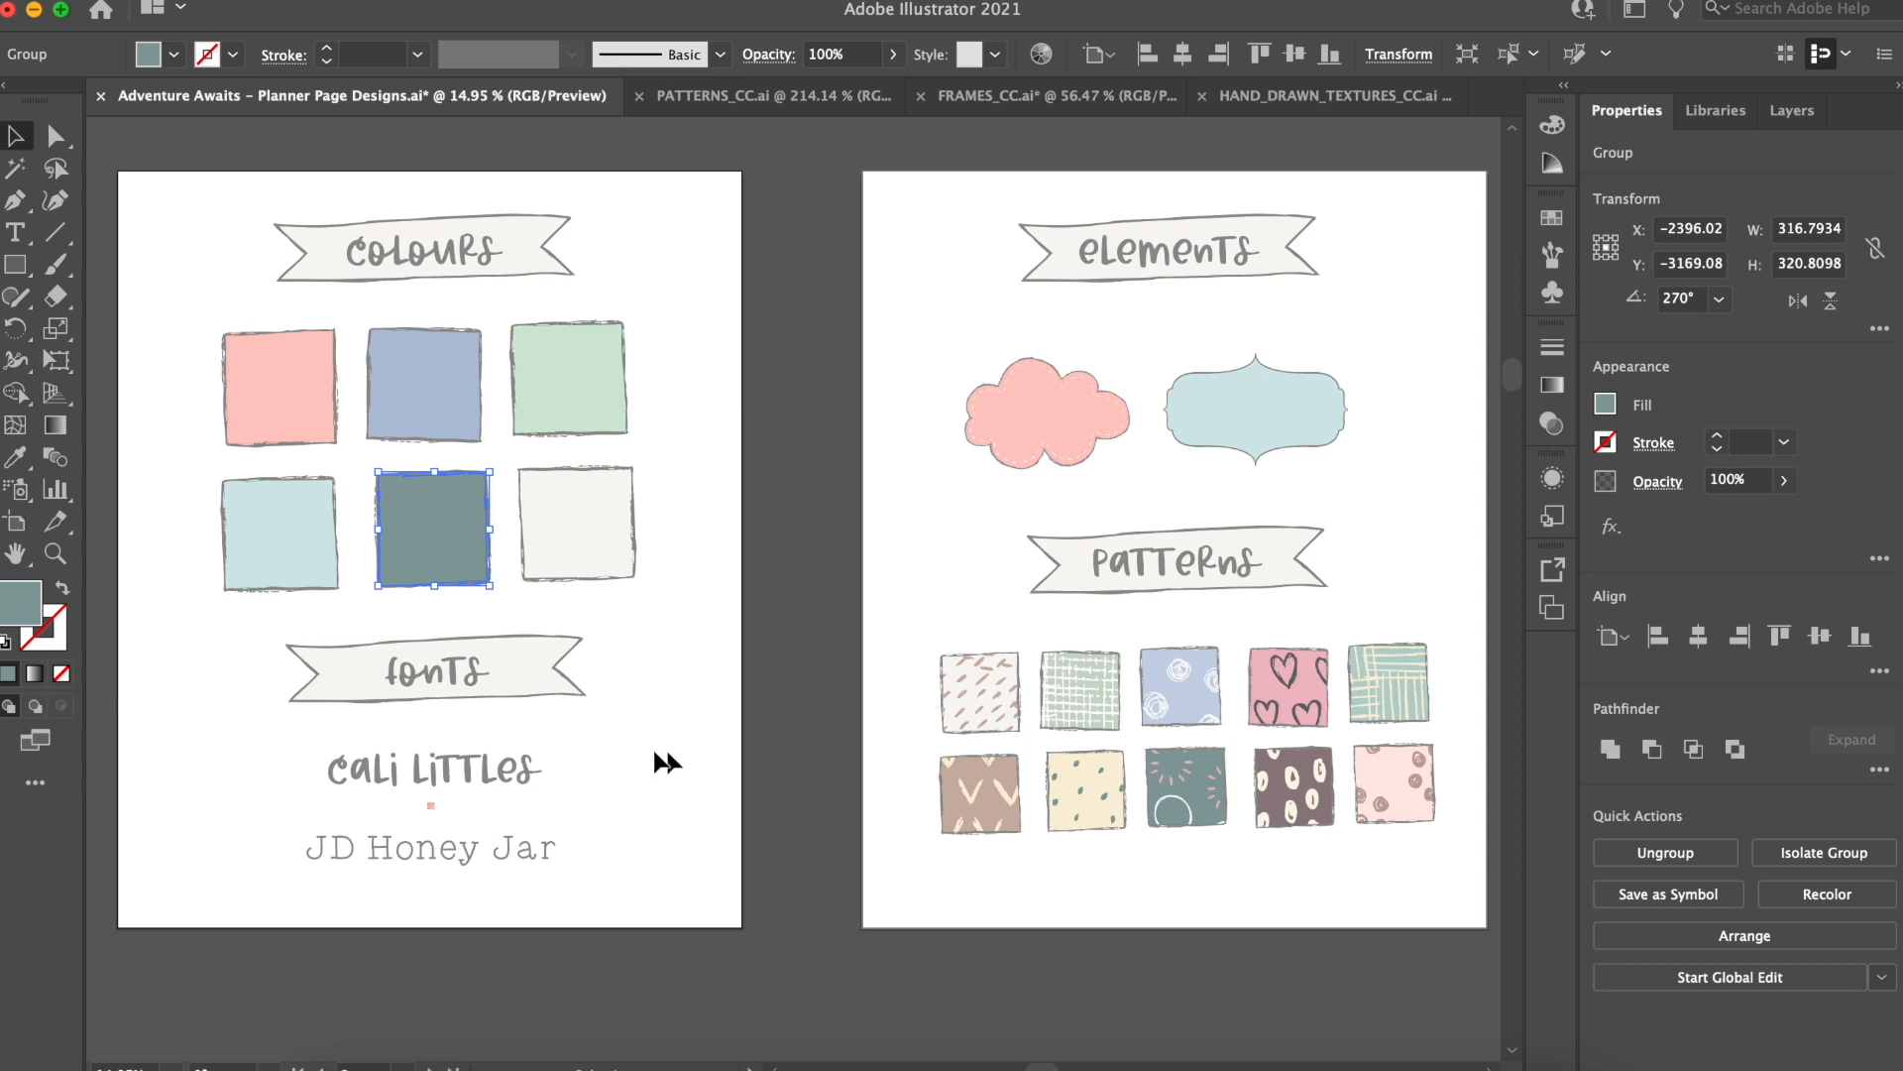
left_click_drag(357, 741, 649, 882)
left_click(734, 818)
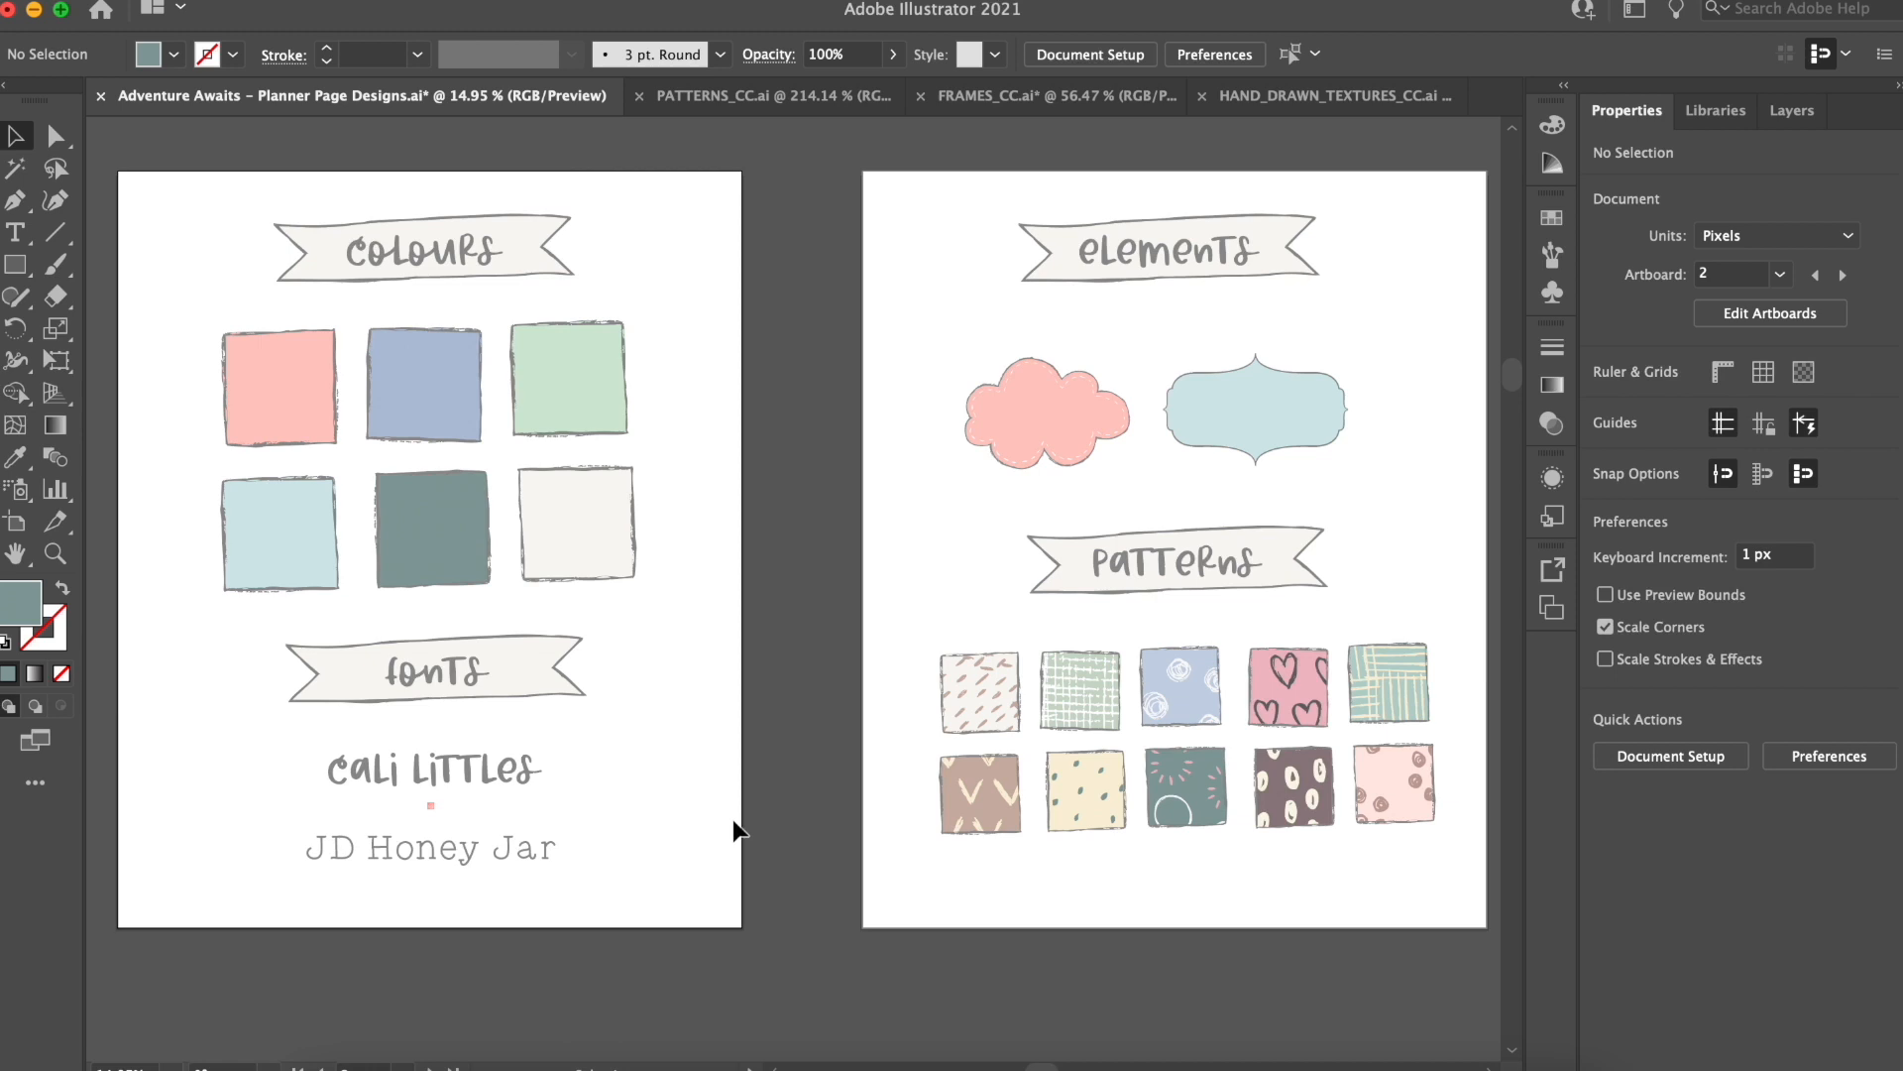
Step: Examine the cloud and label shapes under the elements heading and the ten swatches under the patterns heading
scroll(785, 791, "right", 3)
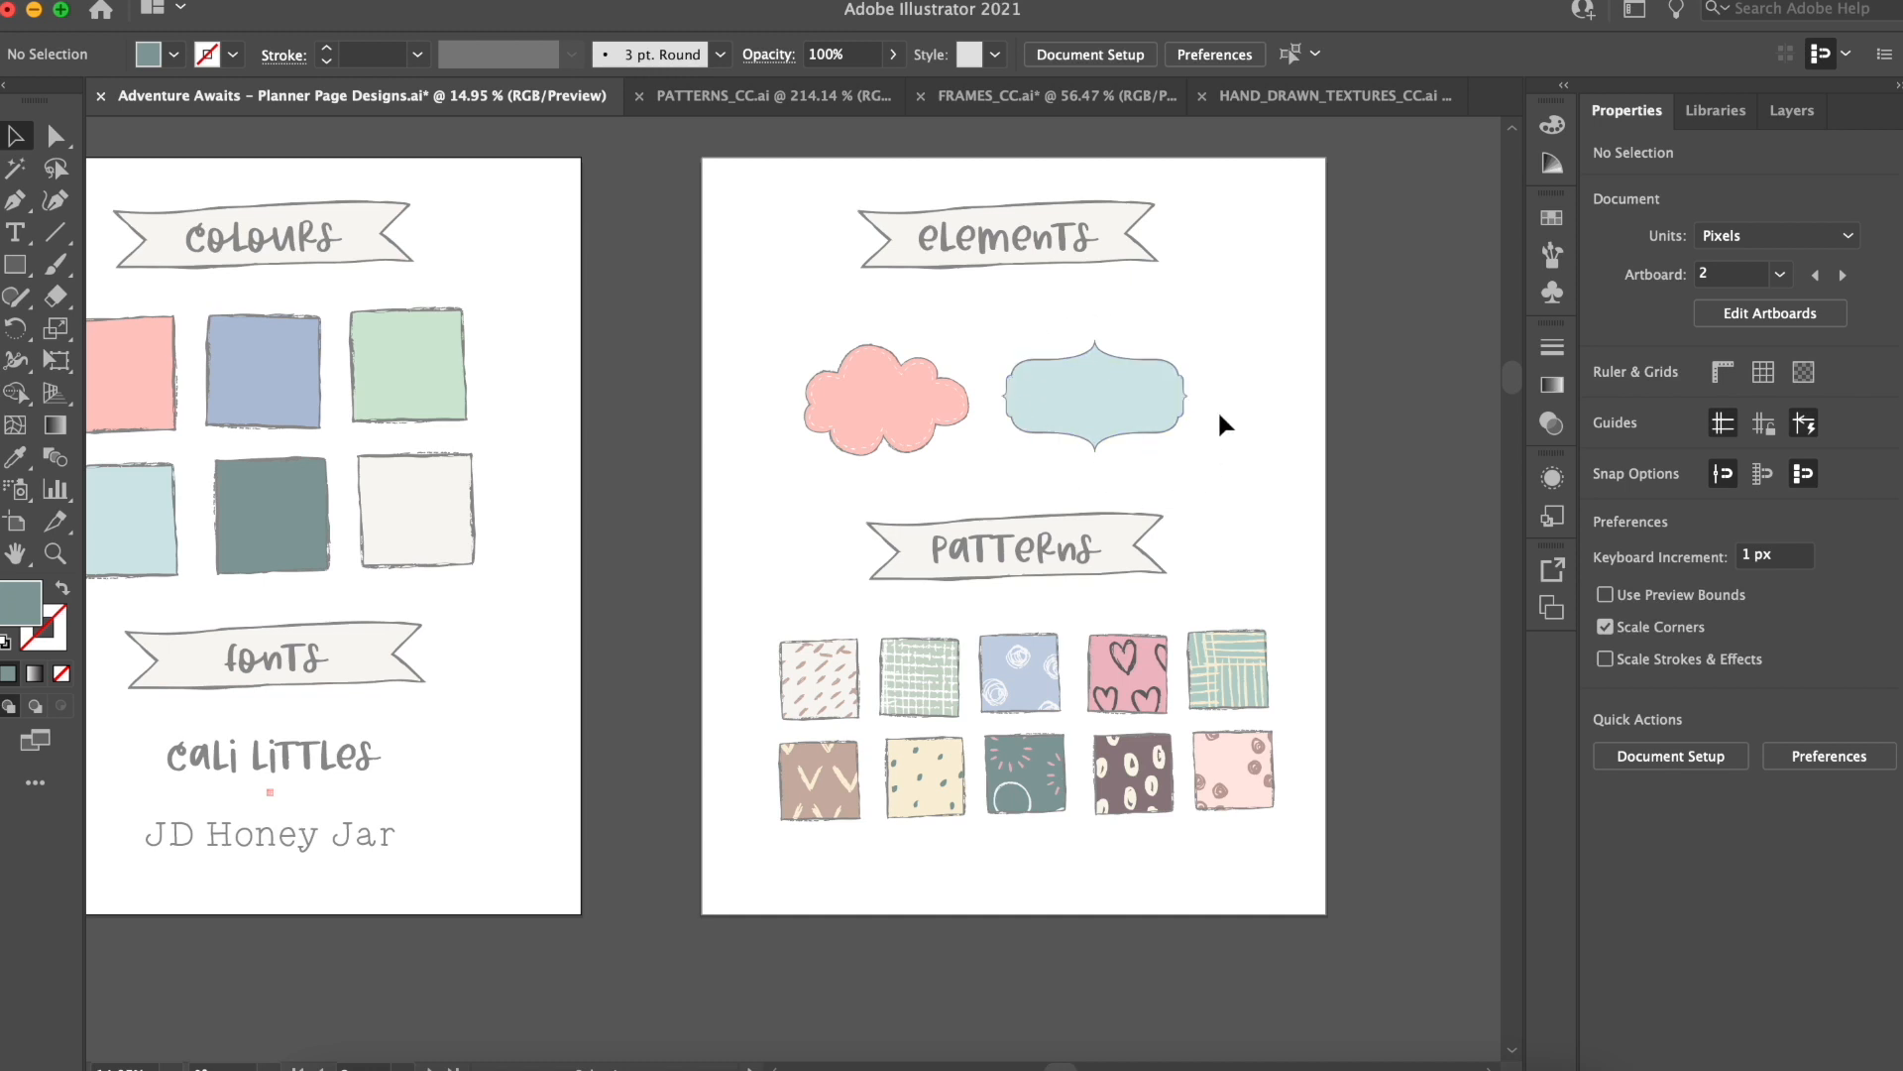
scroll(1190, 481, "down", 2)
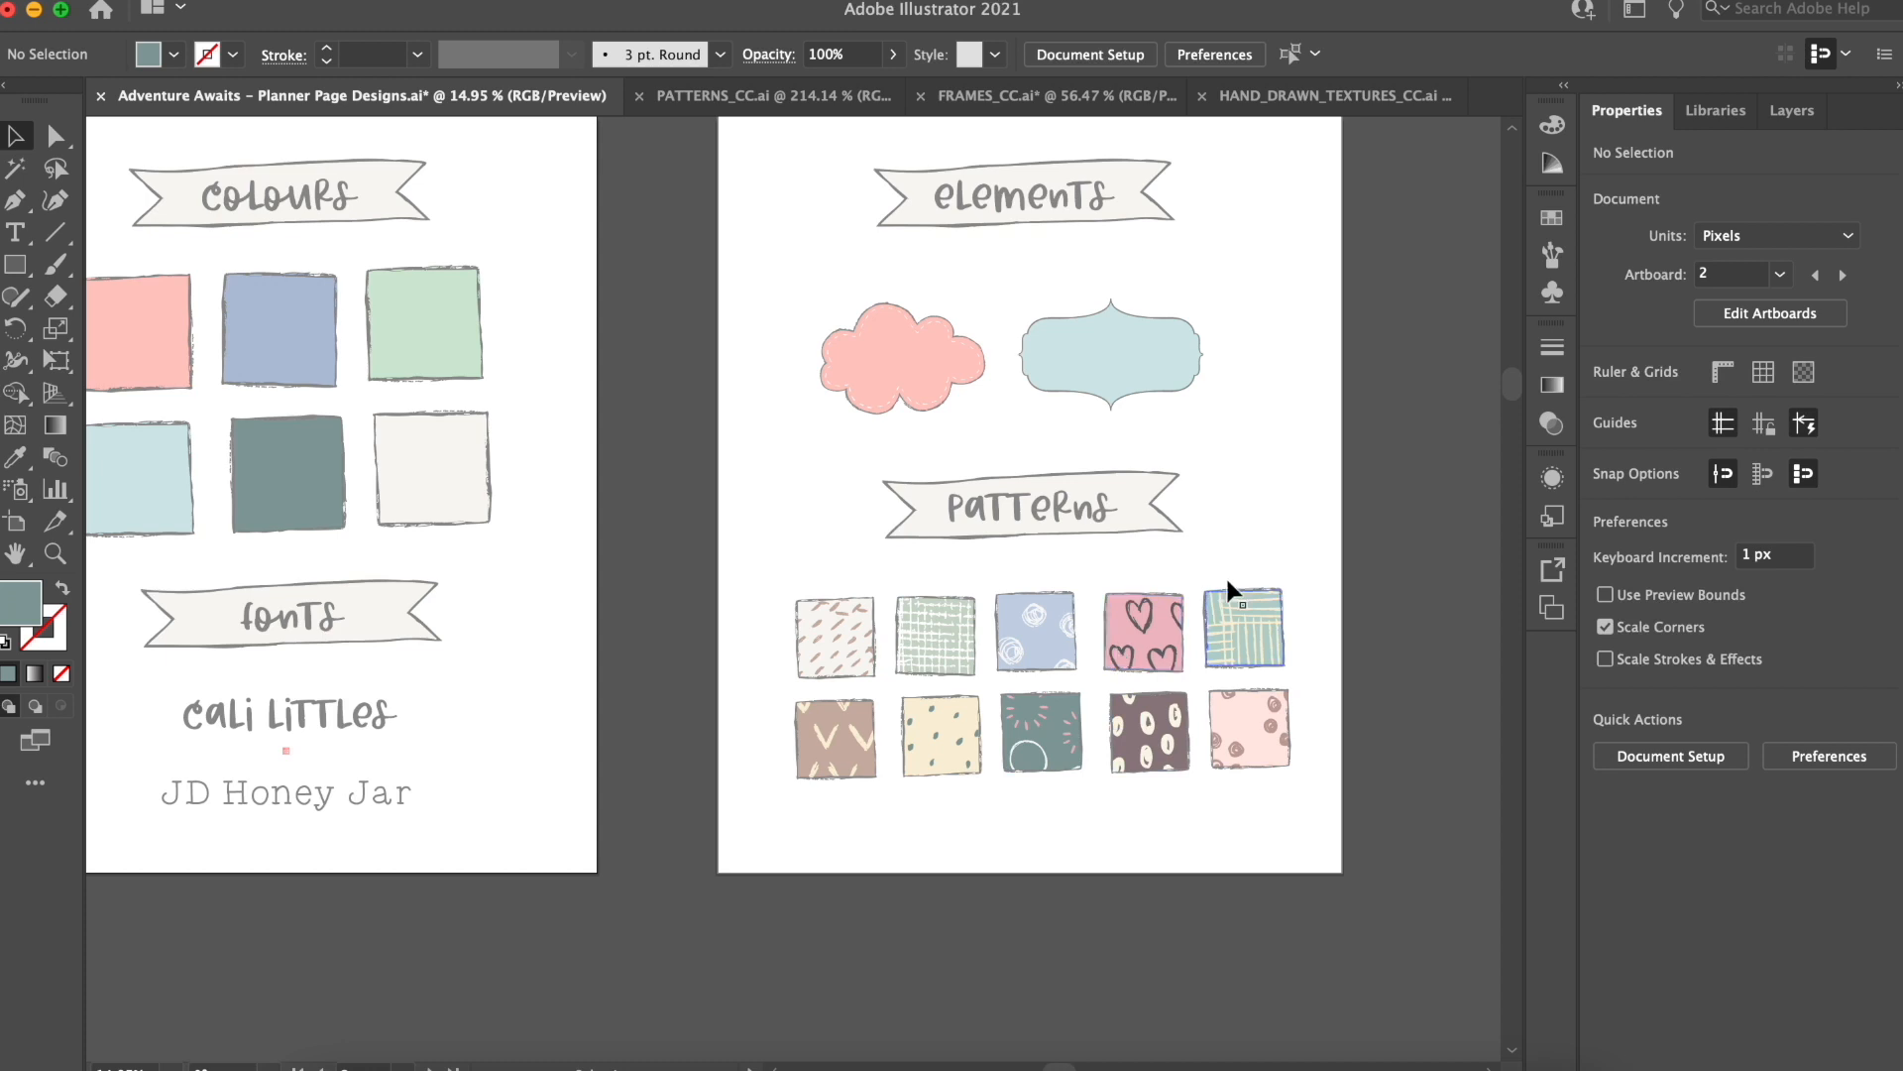
scroll(1284, 548, "down", 1)
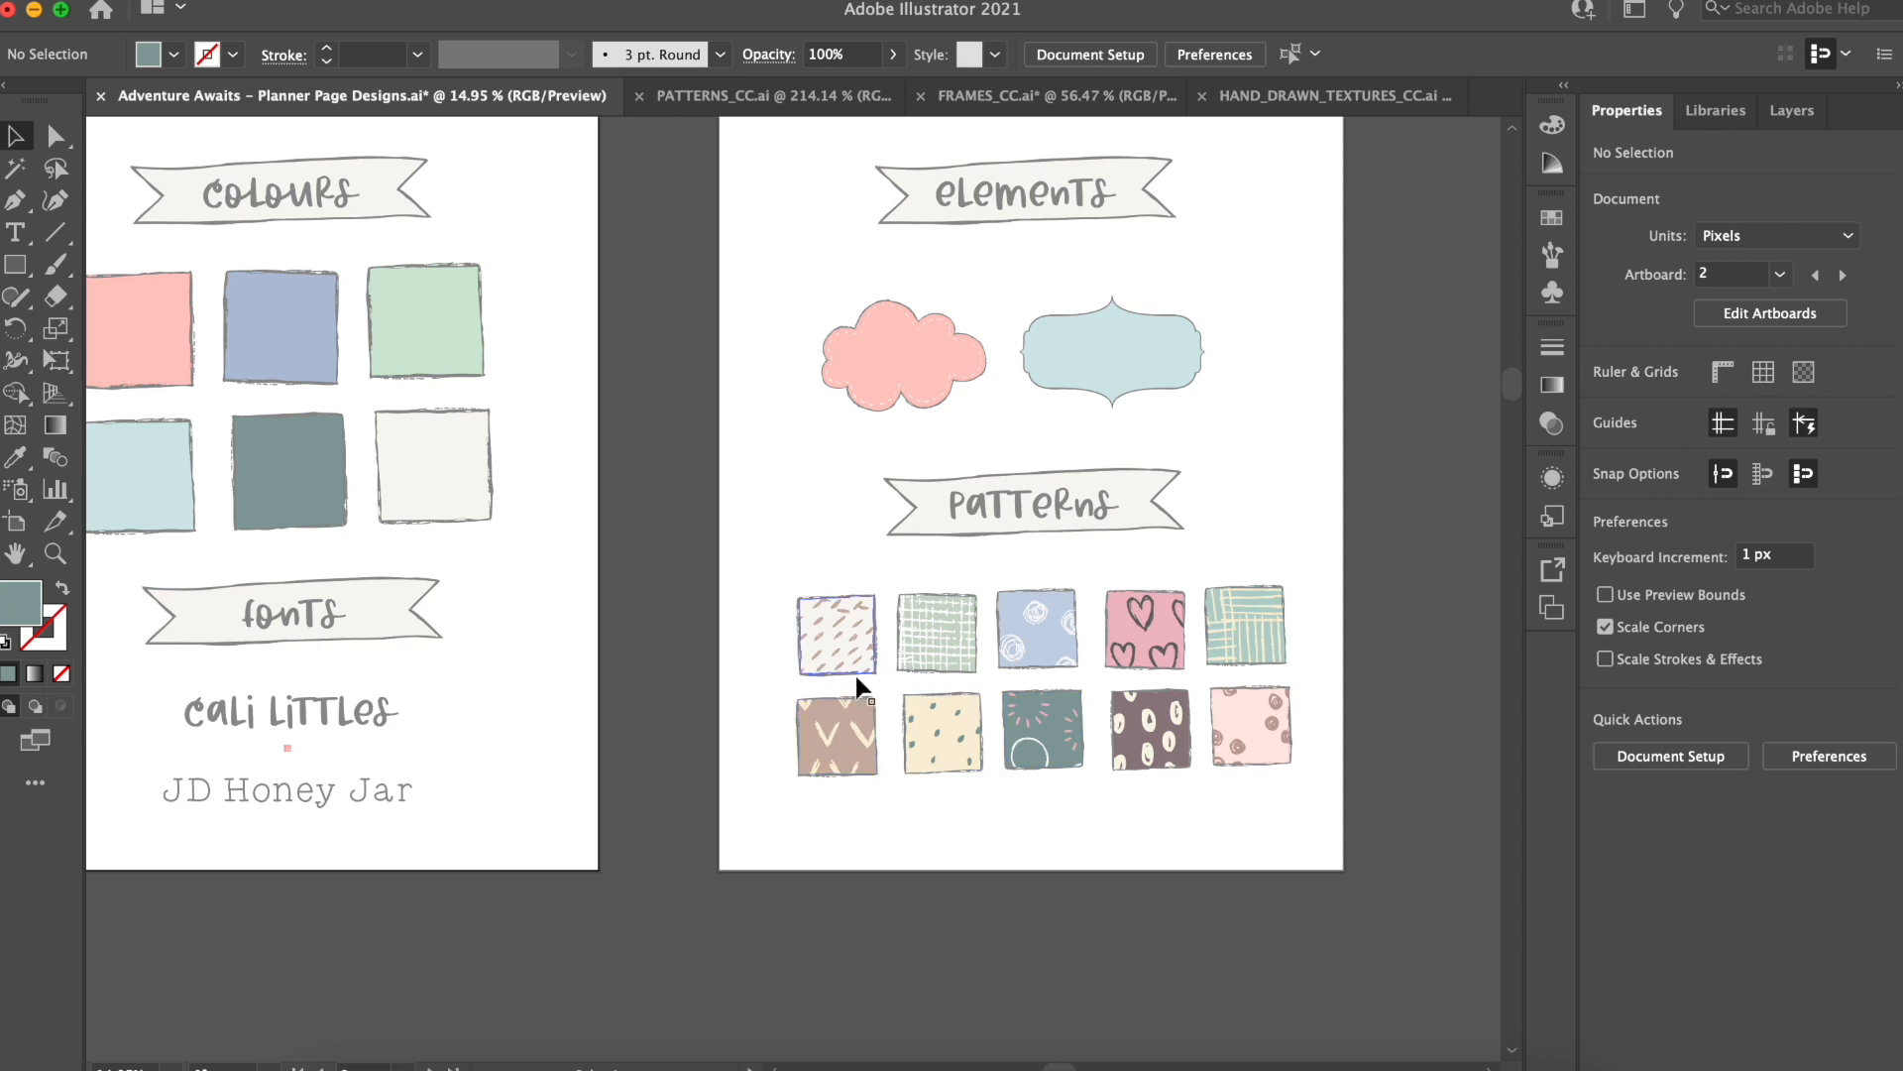
scroll(1268, 532, "down", 5)
scroll(1268, 531, "left", 5)
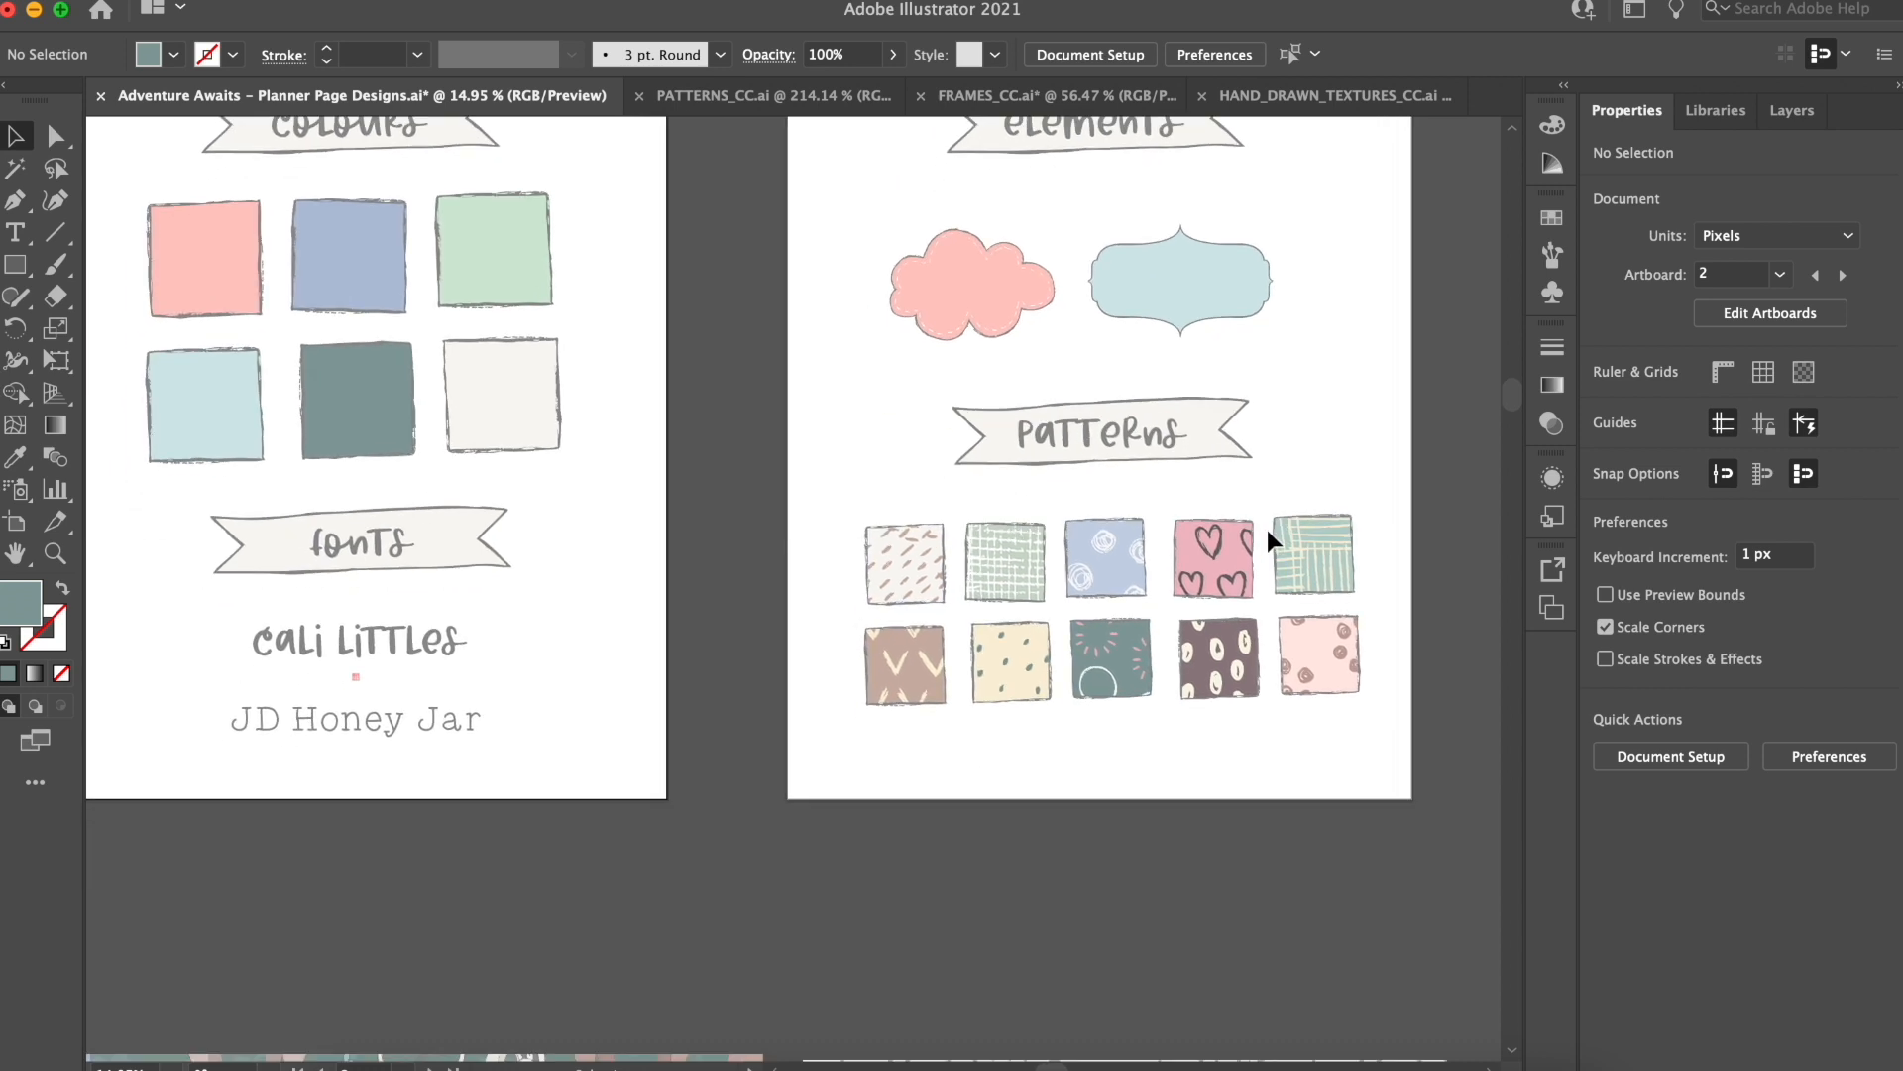
Step: Compare the Adventure Awaits cover design below with bear-and-rabbit pattern 1 in PATTERNS_CC.ai, and return to the planner page designs document
scroll(705, 799, "down", 15)
scroll(705, 799, "left", 10)
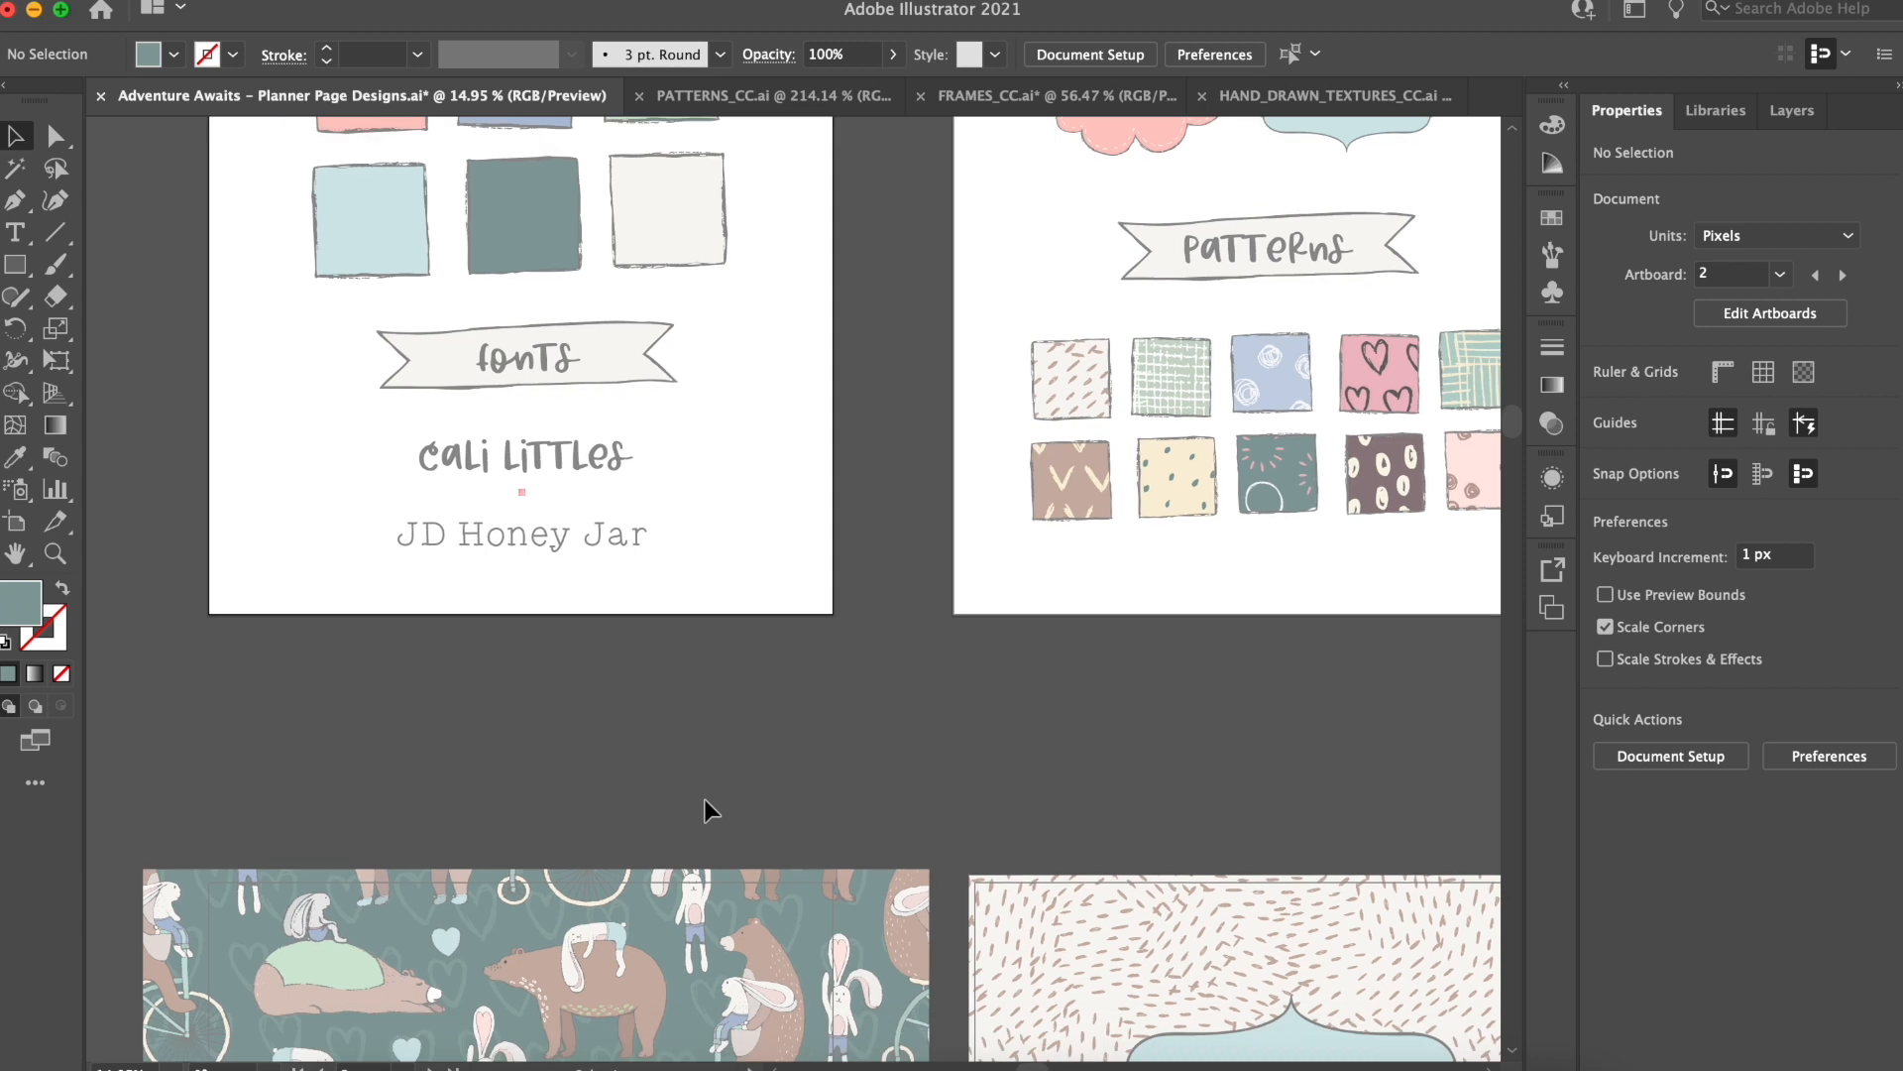
scroll(704, 799, "down", 12)
scroll(703, 799, "left", 4)
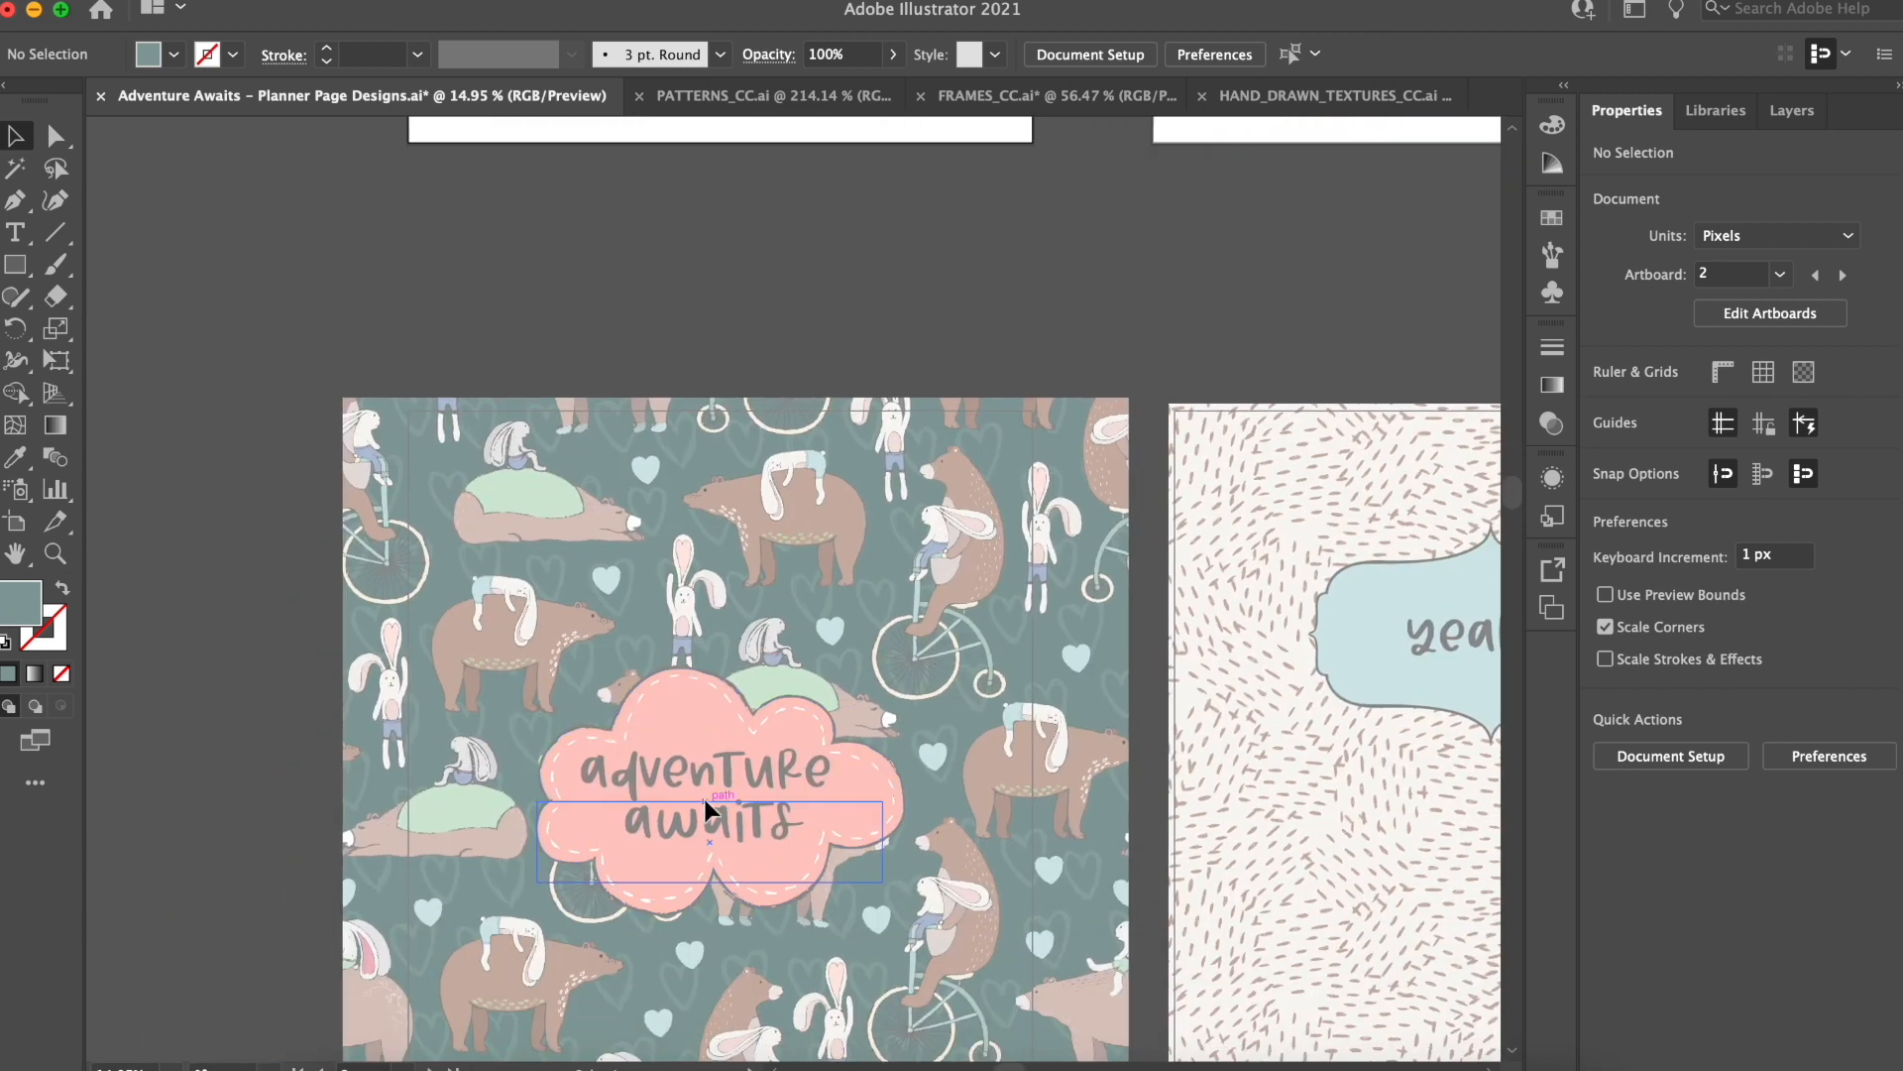
scroll(704, 799, "down", 2)
scroll(704, 799, "left", 1)
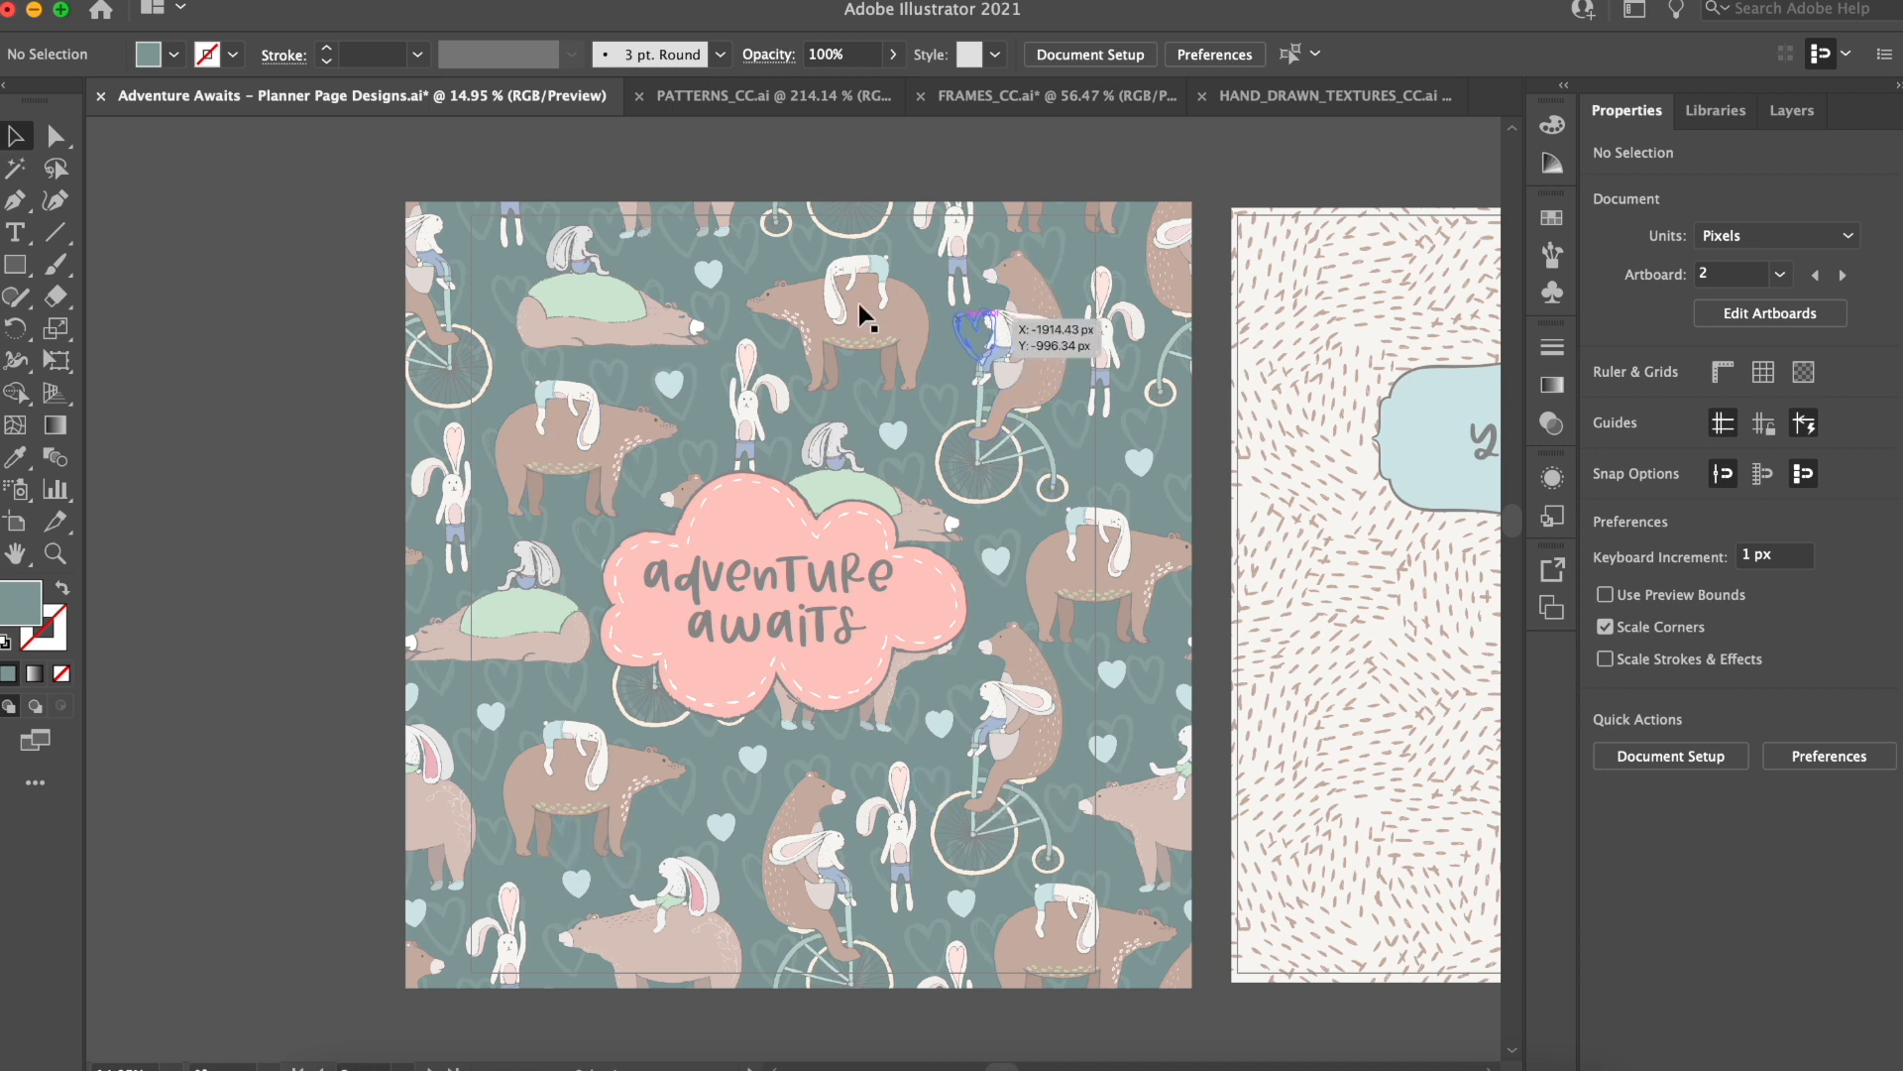
left_click(762, 96)
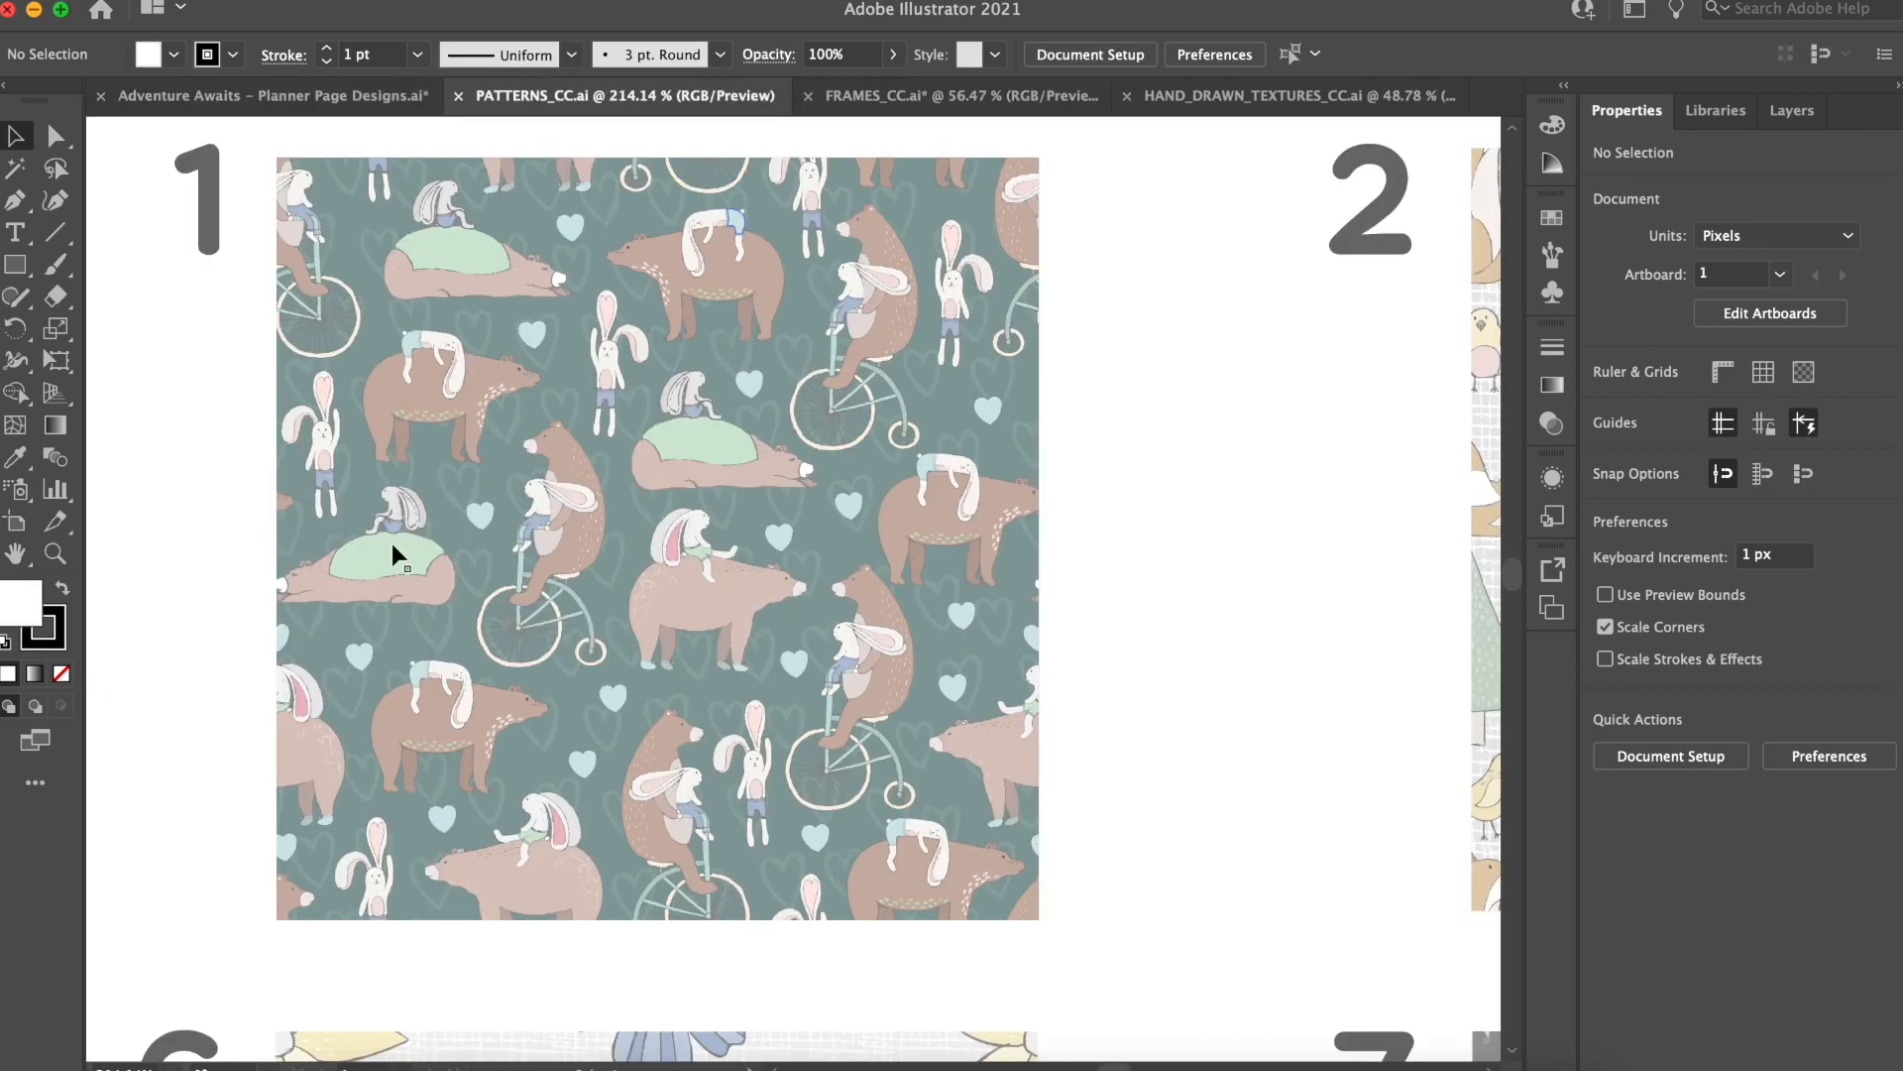
left_click(284, 97)
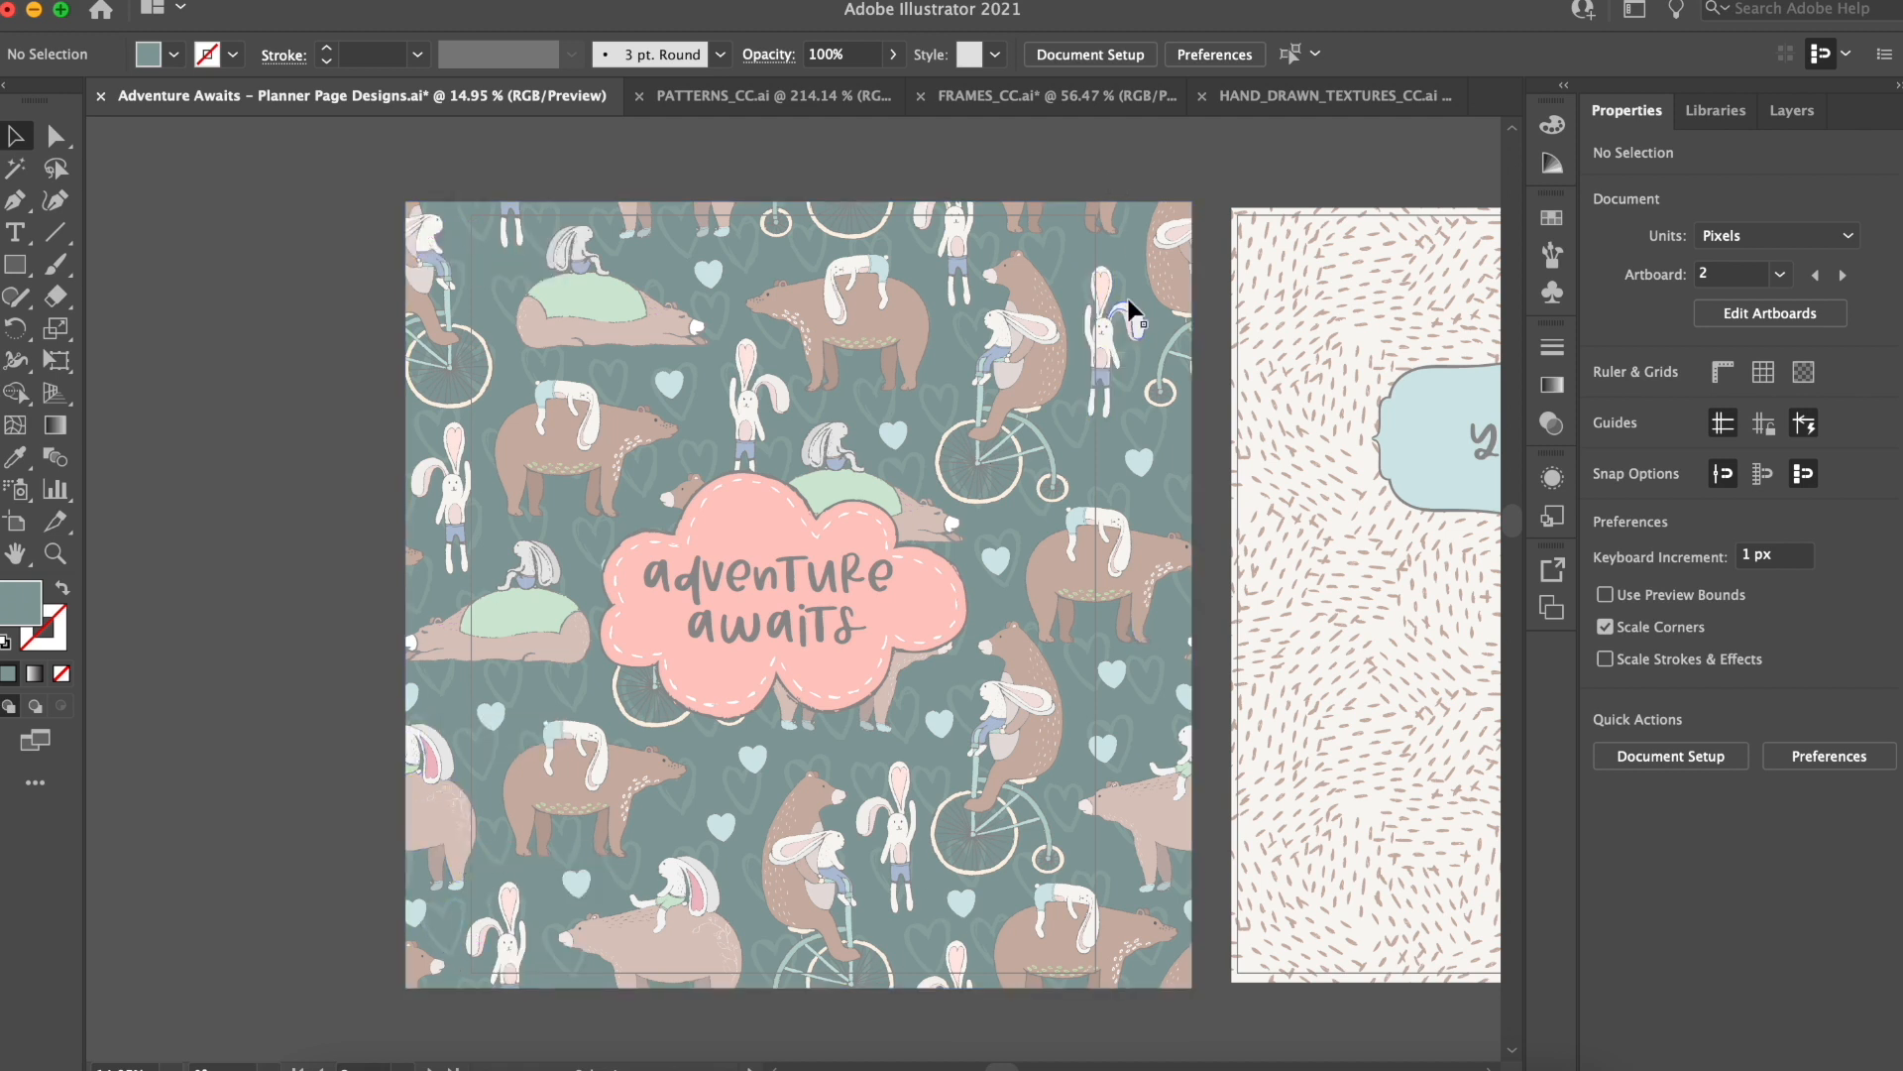
Step: Survey both rows of divider designs beside the cover, from yearly through habits and from health through lists
scroll(1271, 159, "down", 2)
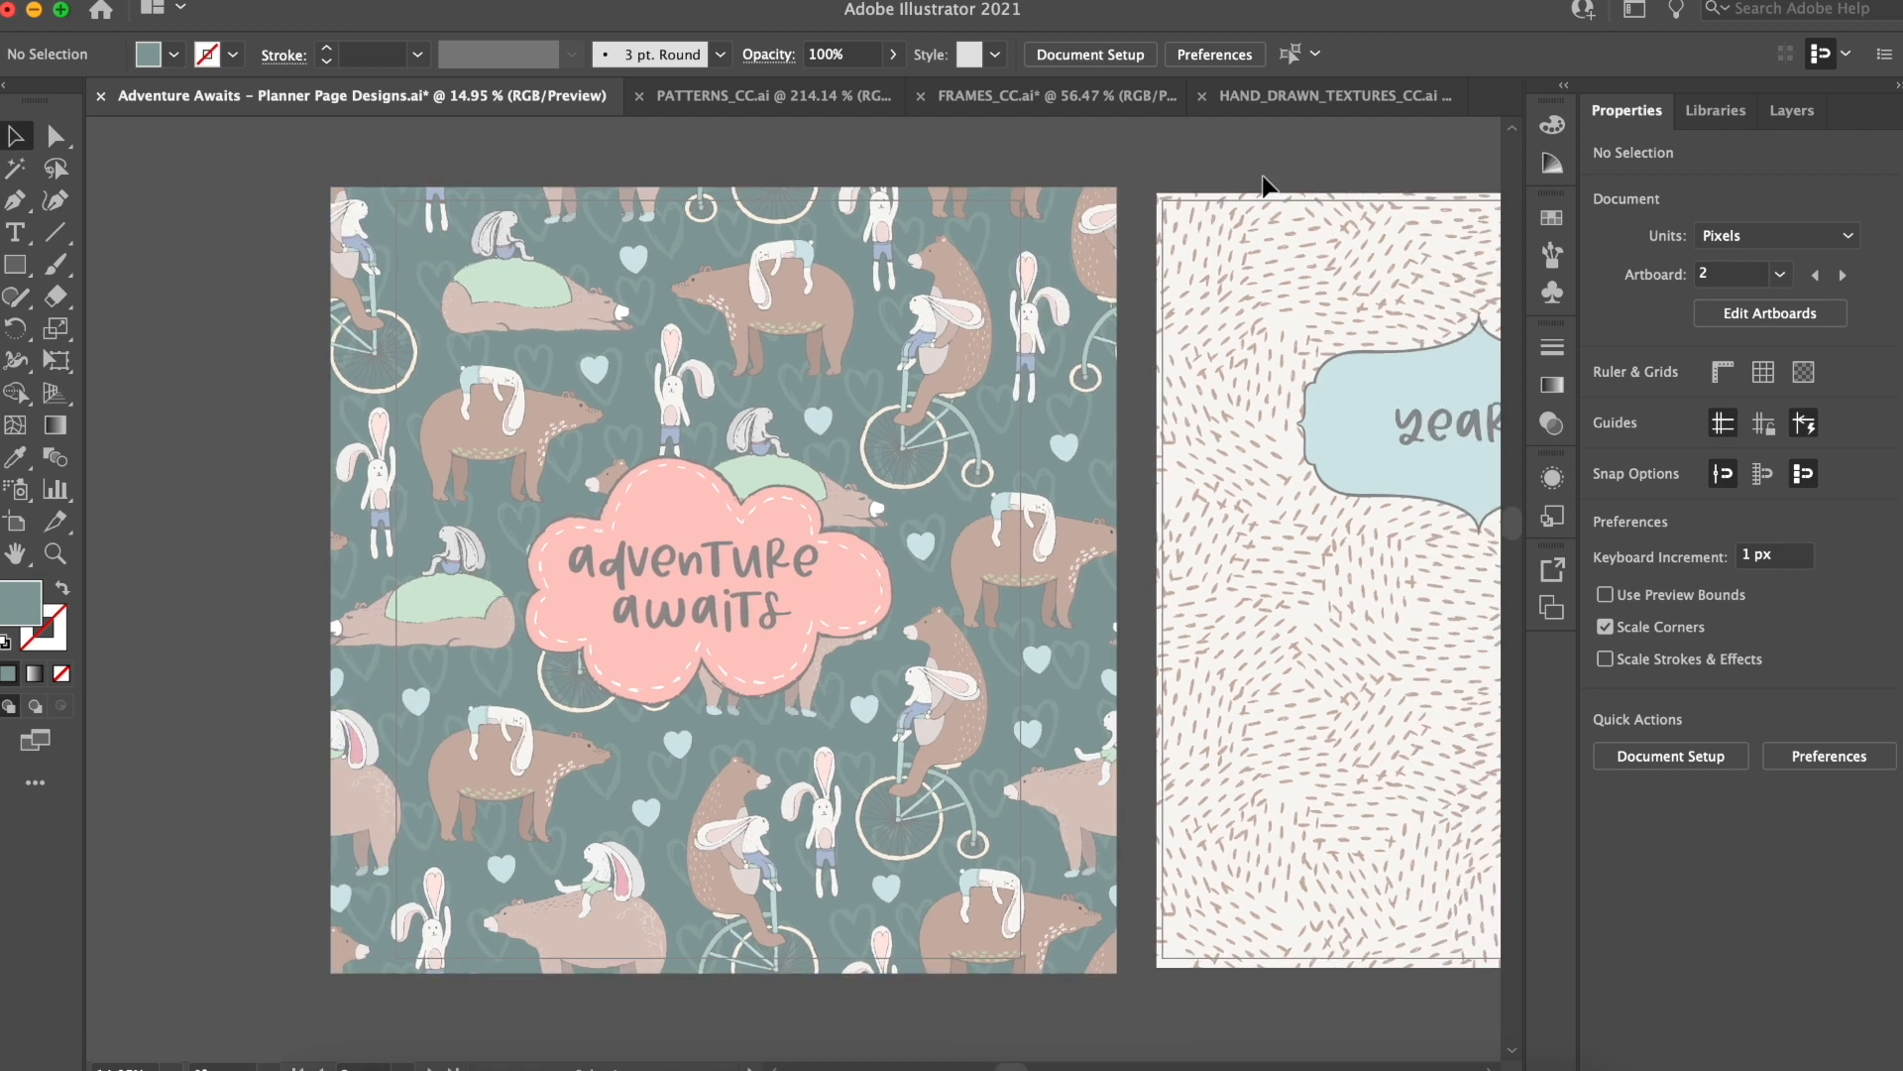
scroll(1264, 184, "down", 2)
scroll(1359, 310, "right", 2)
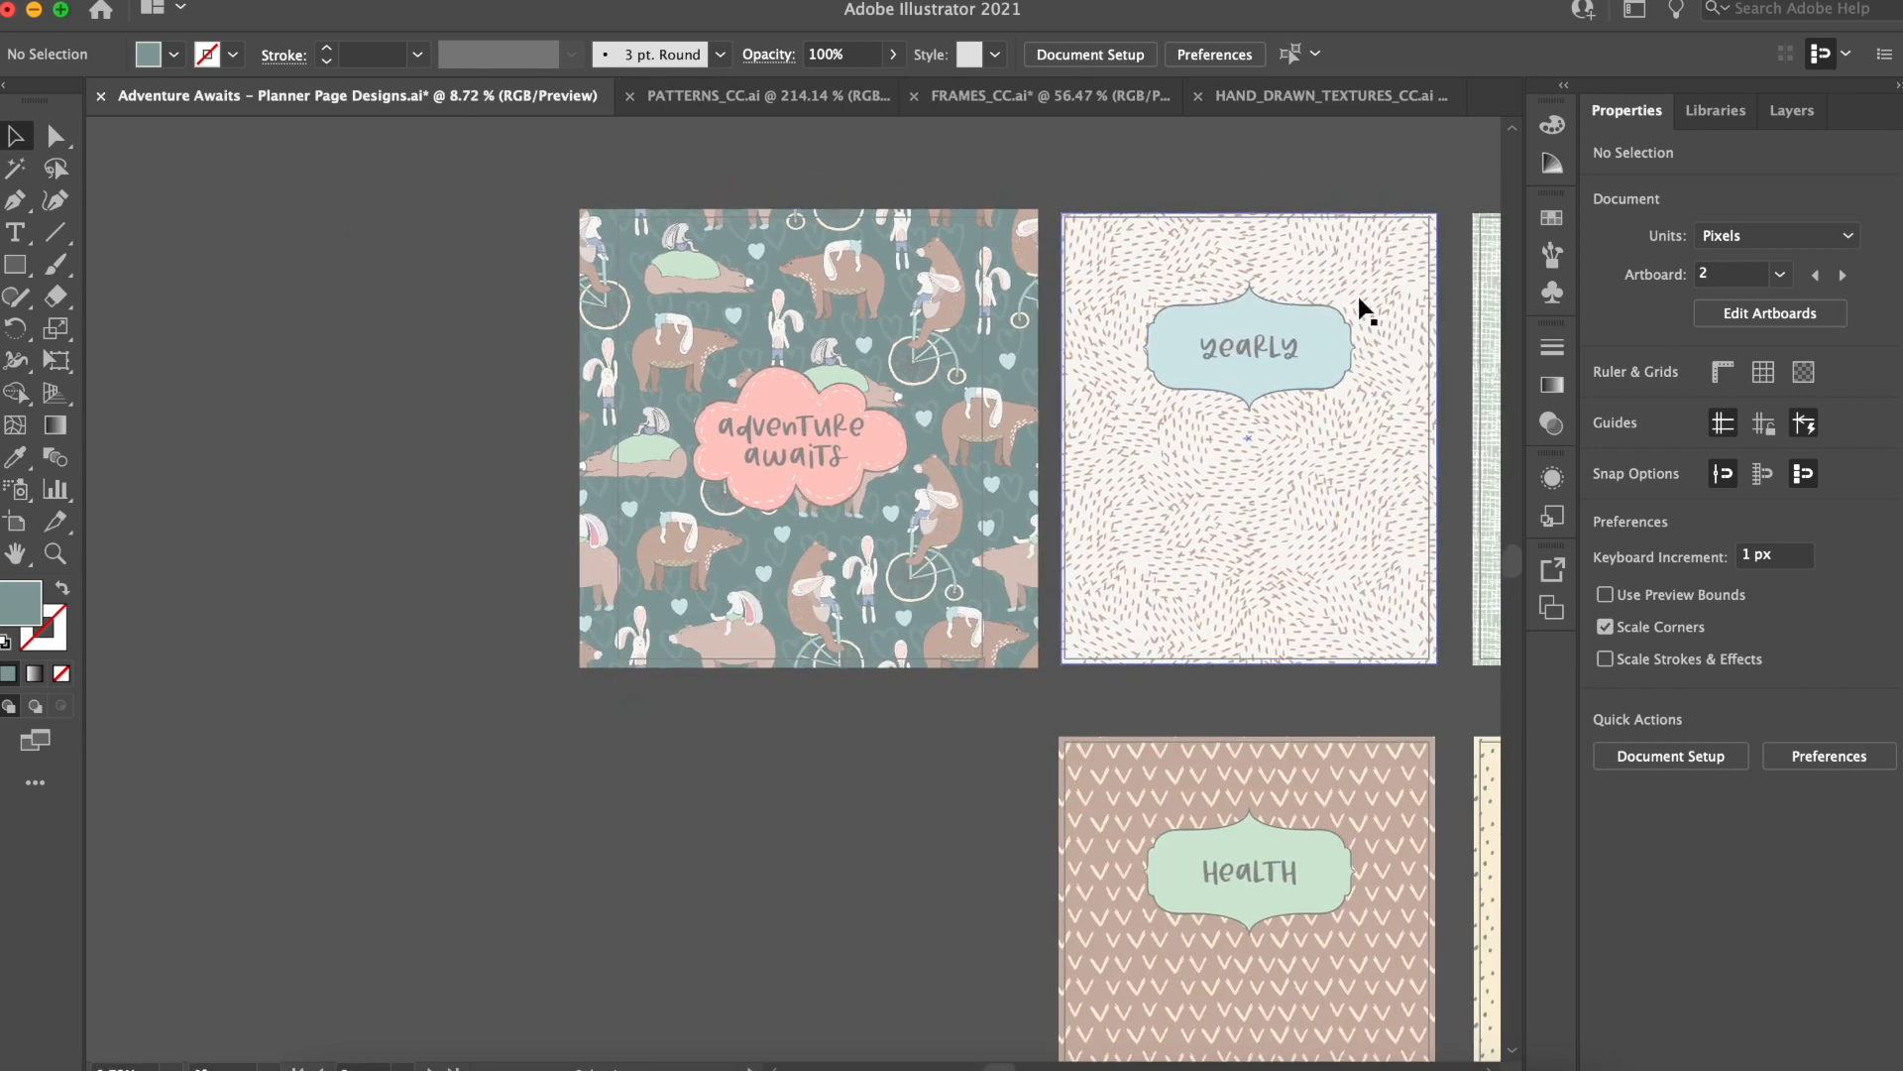
scroll(1359, 306, "right", 3)
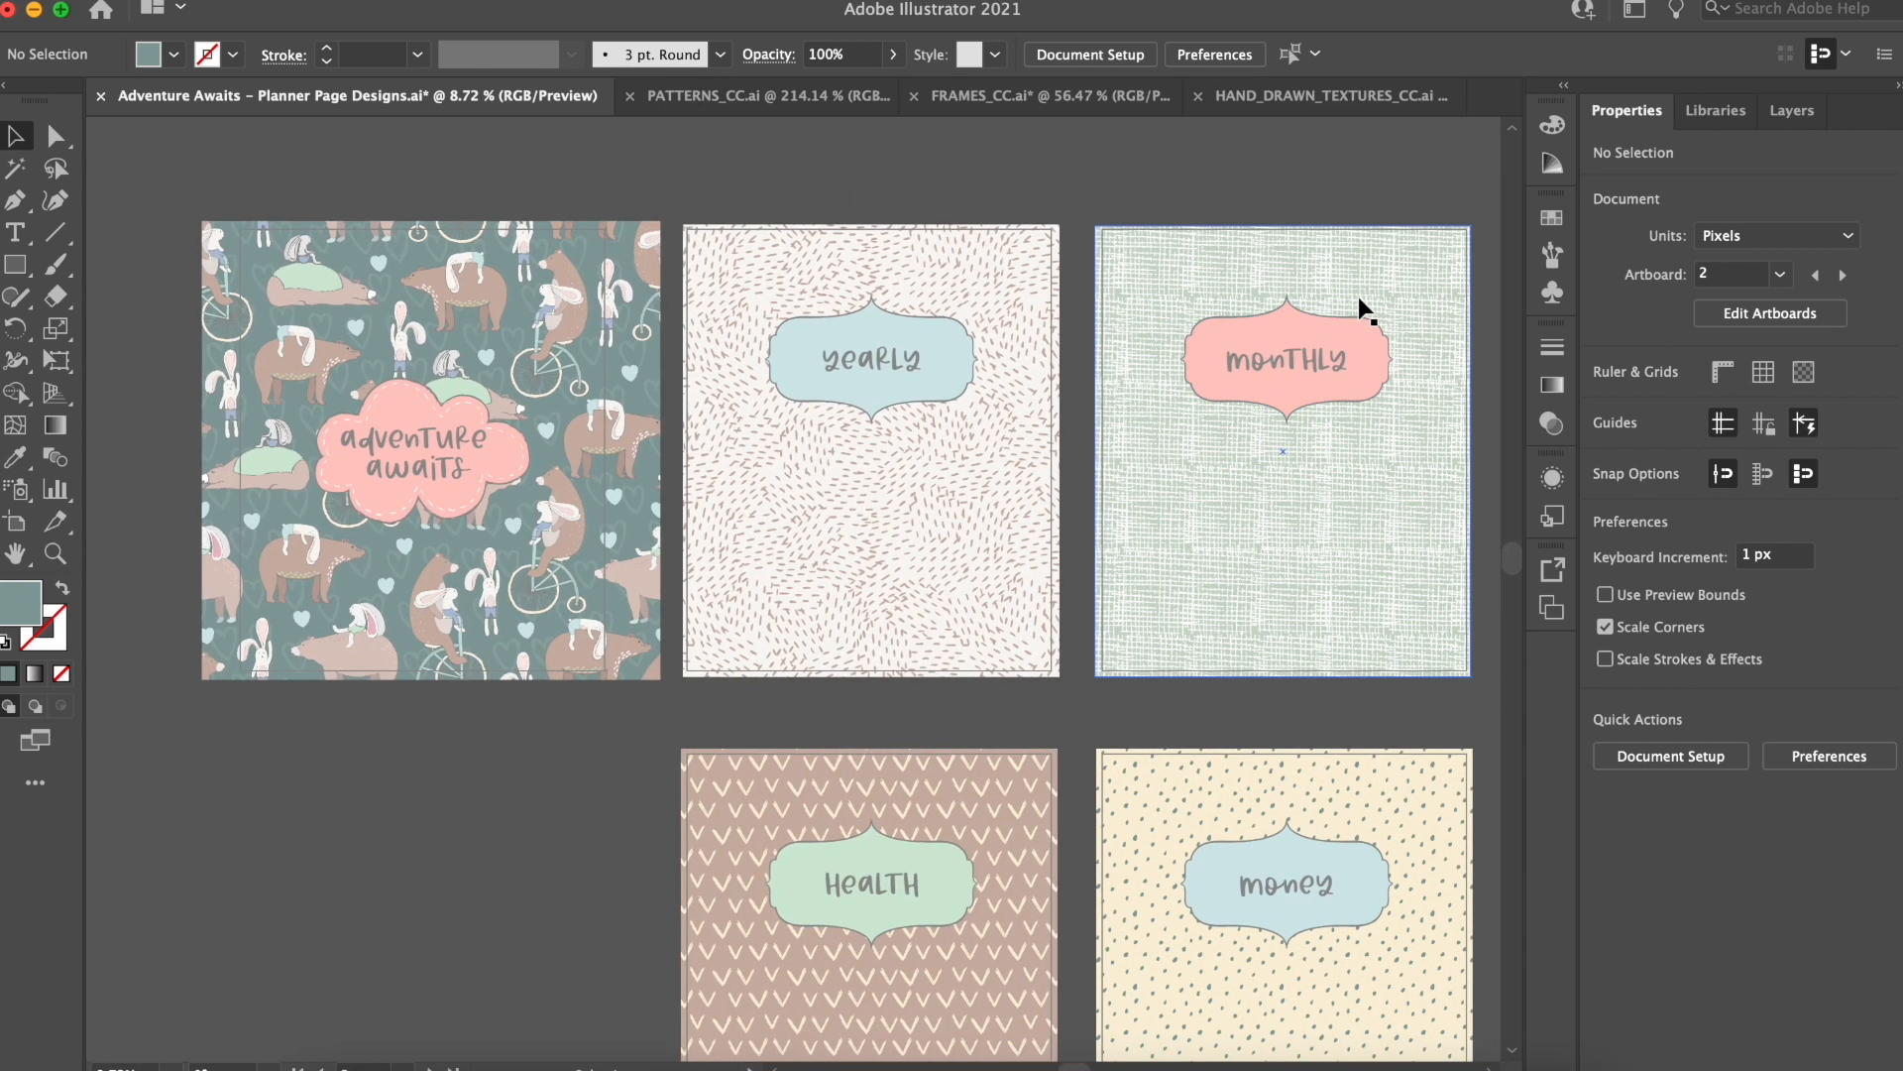
scroll(1255, 375, "right", 3)
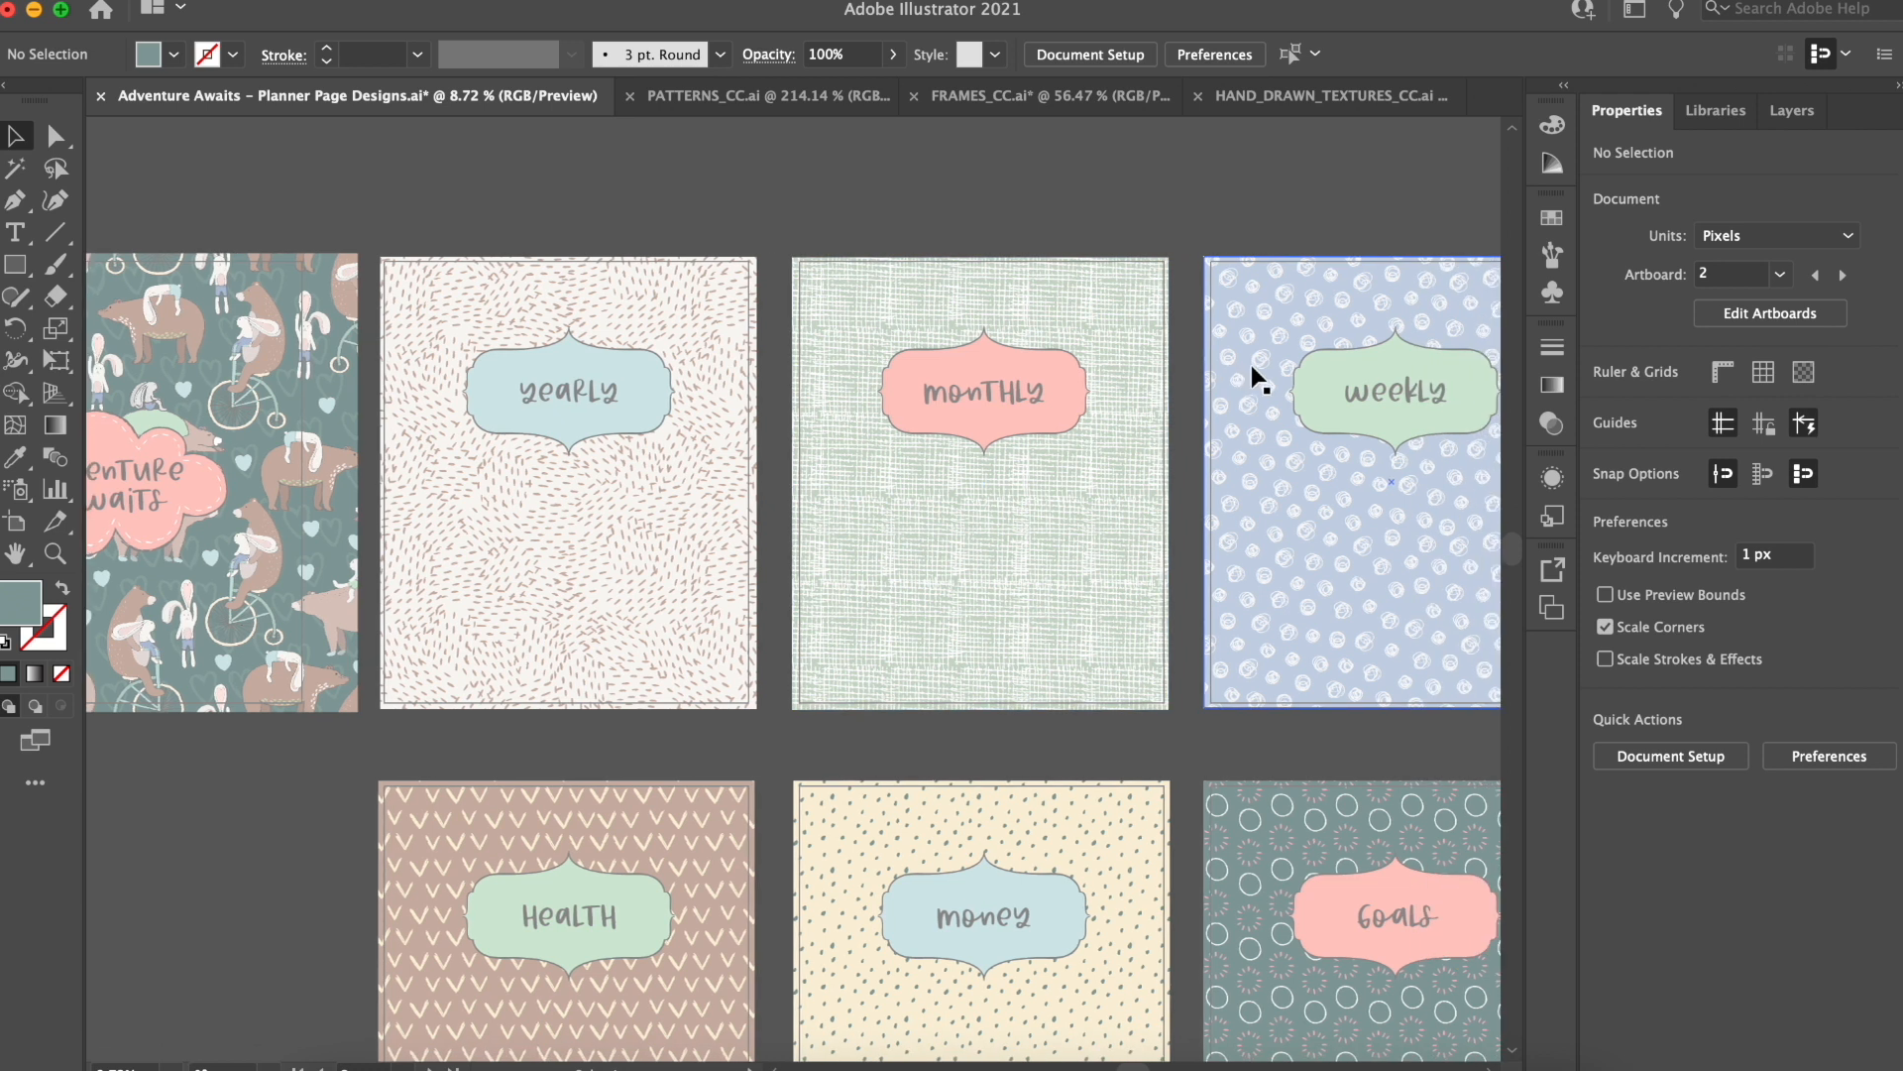
scroll(1253, 373, "down", 2)
scroll(1259, 426, "right", 3)
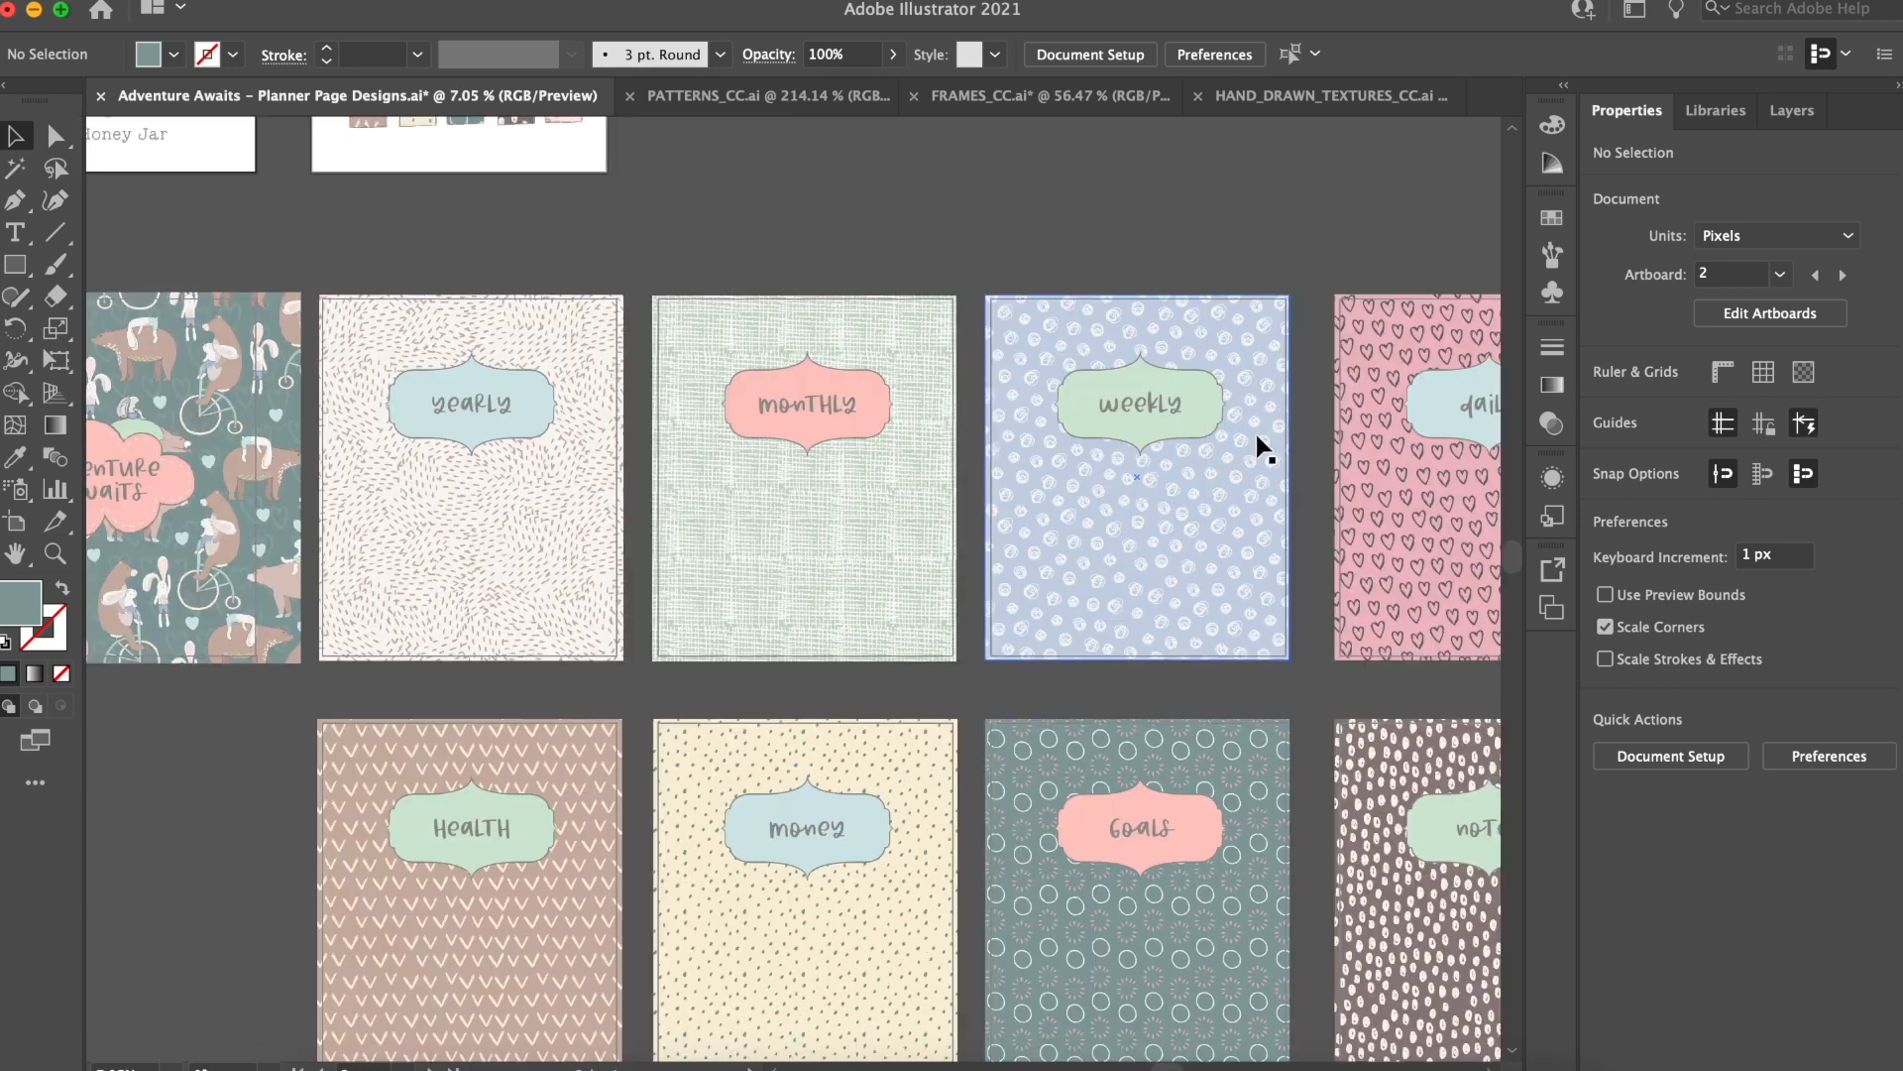
scroll(995, 503, "down", 1)
scroll(991, 505, "right", 3)
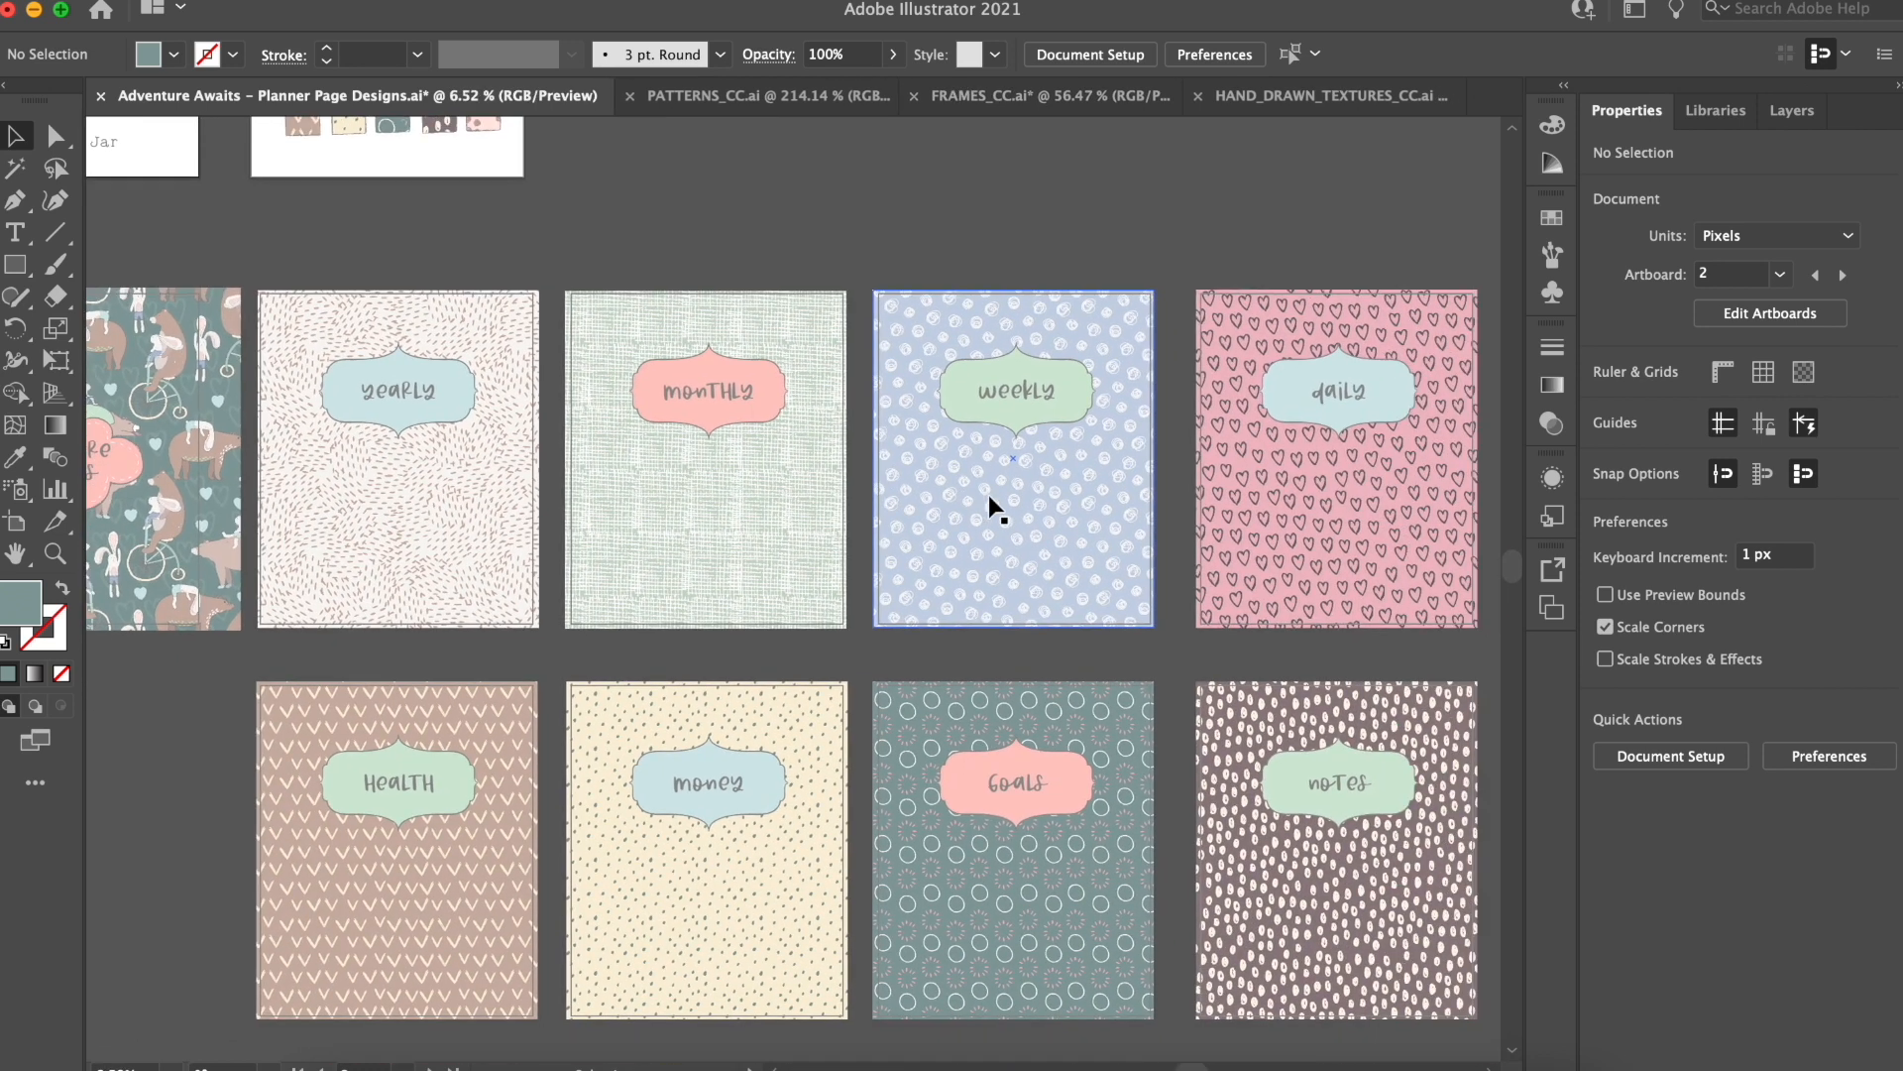
scroll(990, 496, "right", 3)
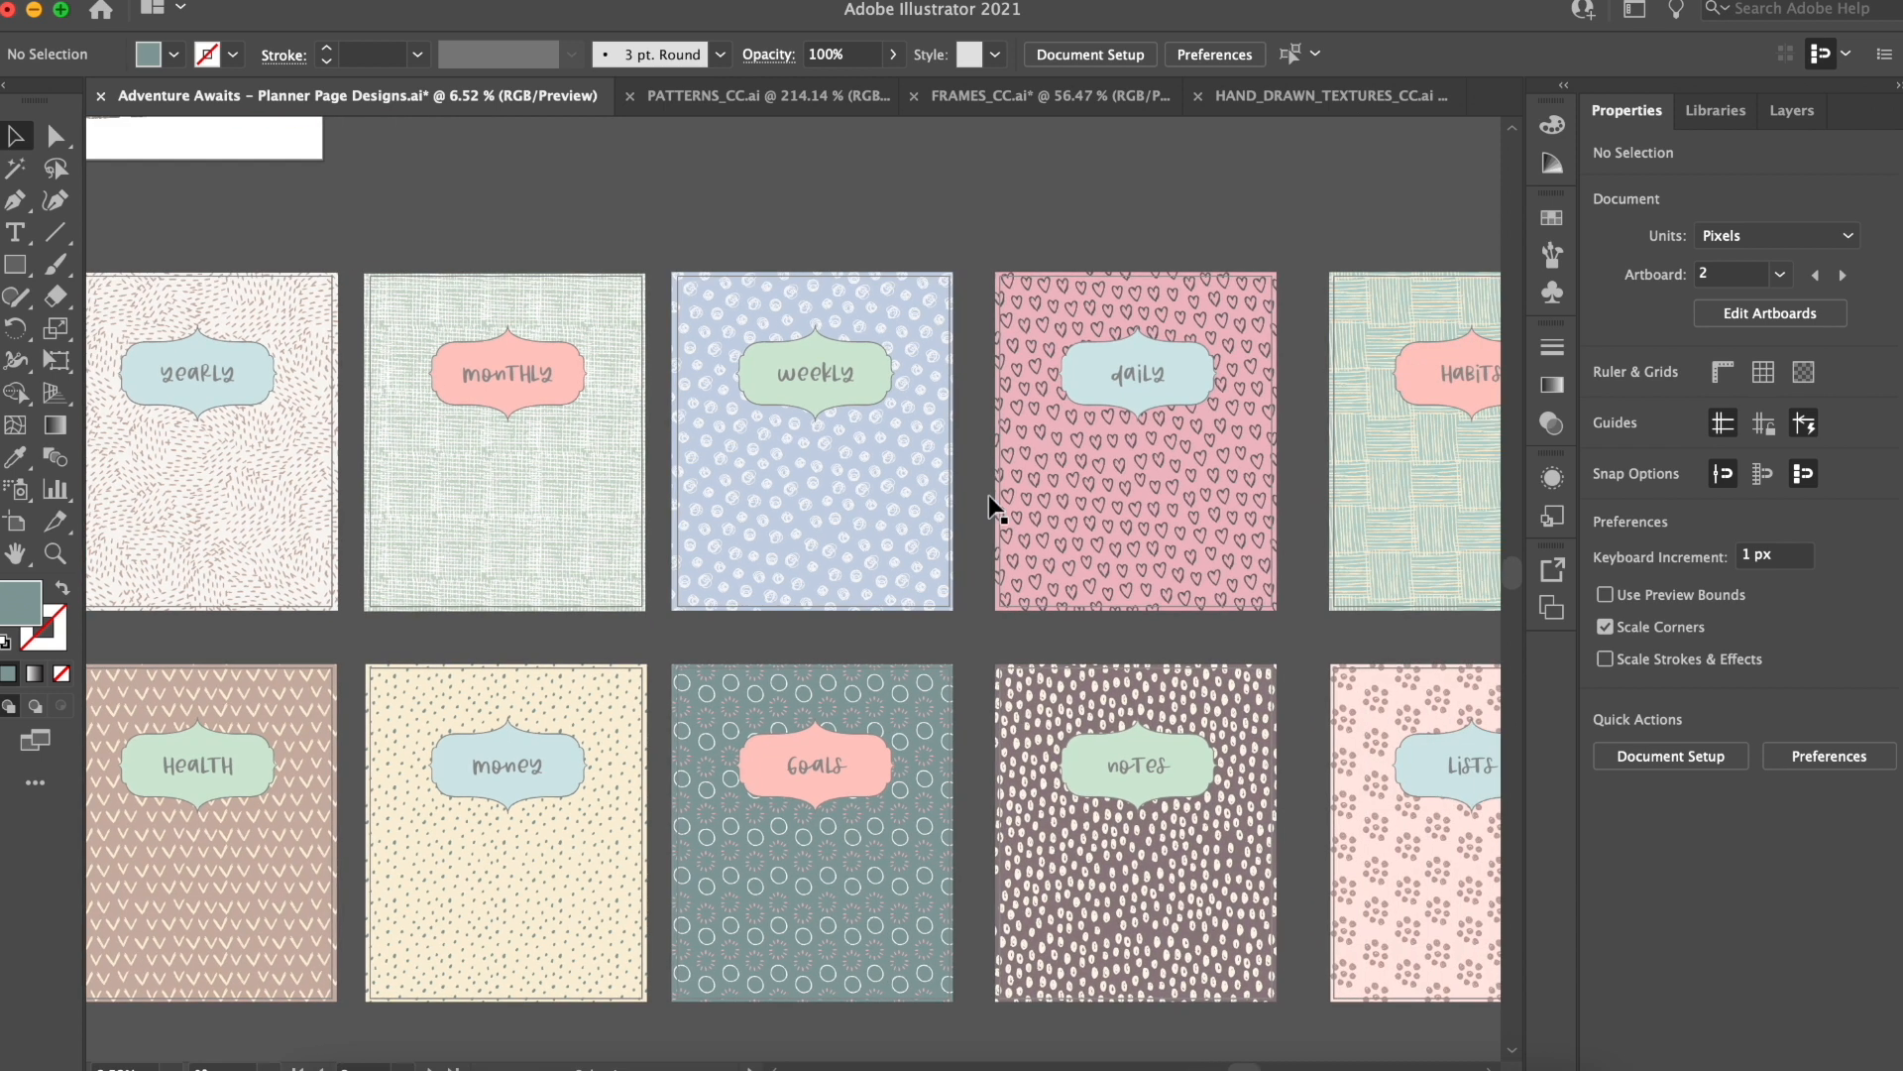
scroll(990, 496, "down", 2)
scroll(989, 496, "left", 1)
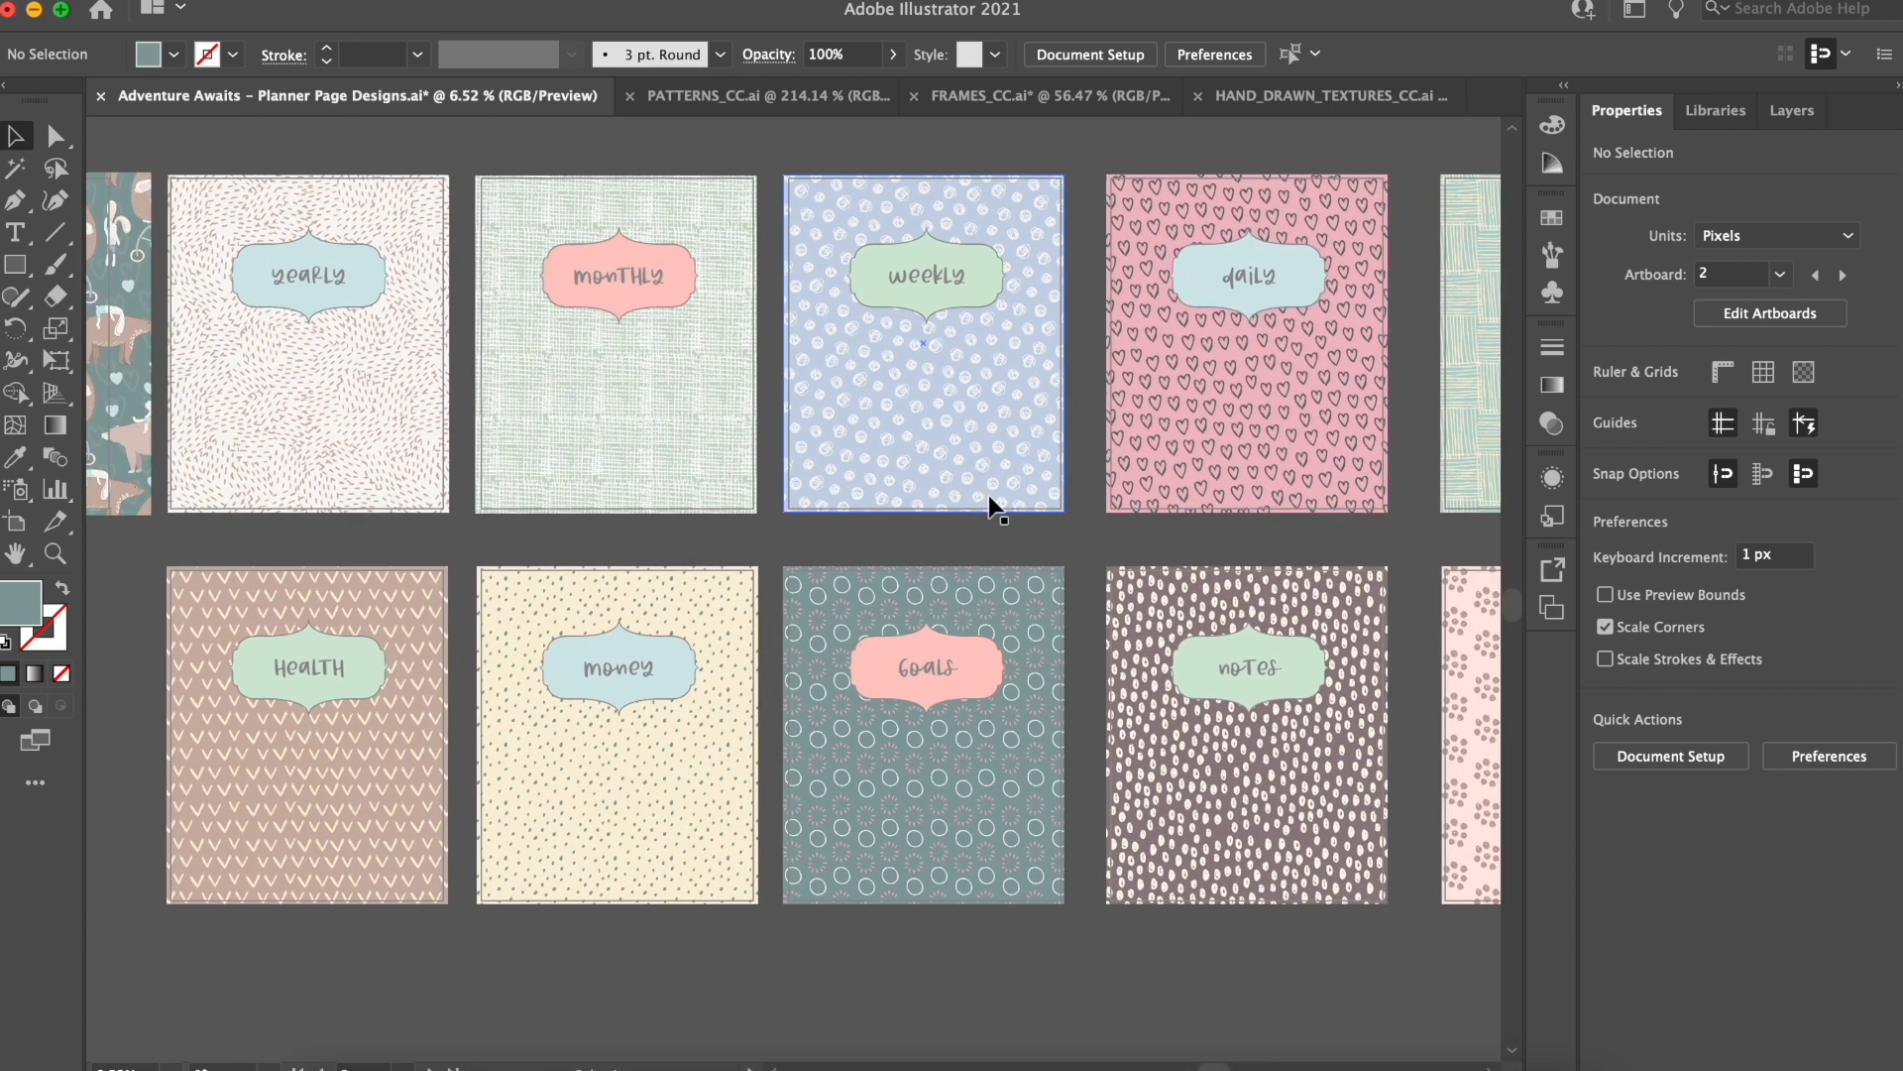
scroll(990, 495, "right", 3)
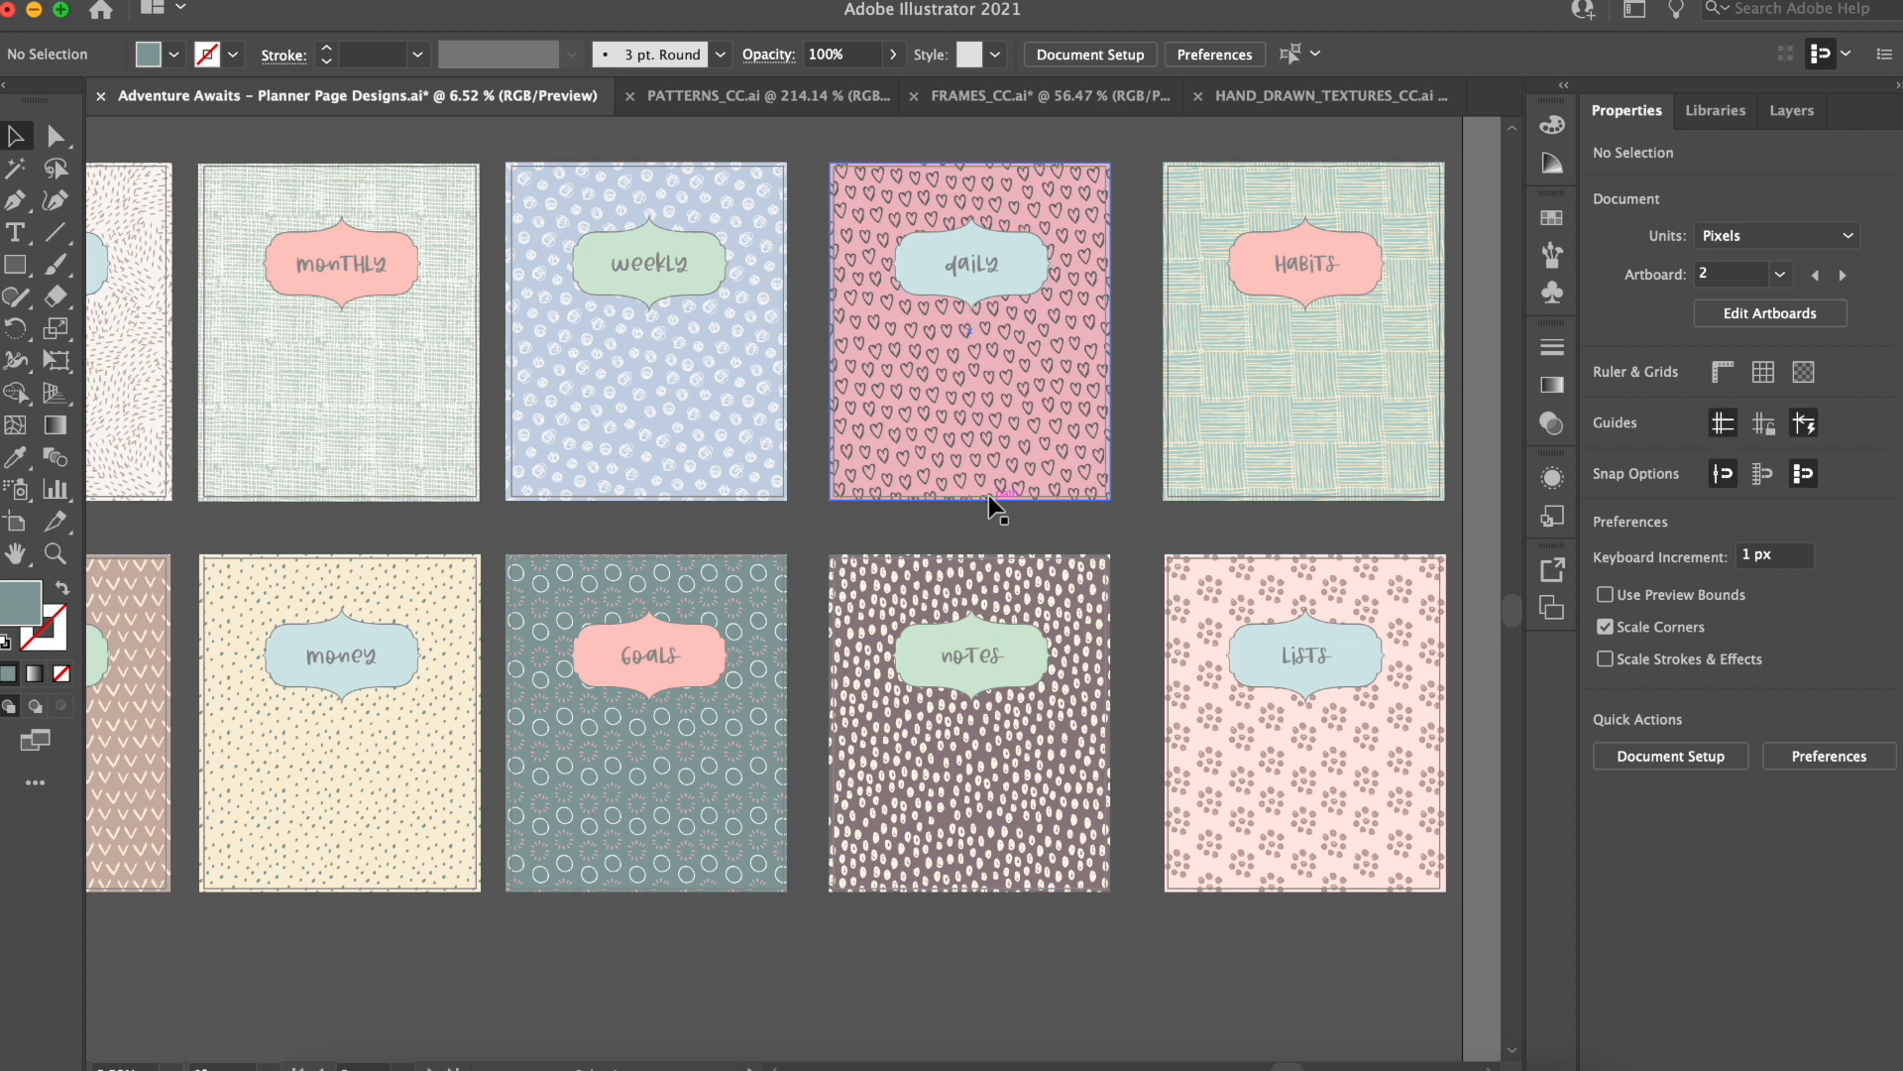
Step: Go back to the yearly and monthly dividers and compare the divider designs with the elements and patterns artboard above
scroll(989, 496, "left", 1)
scroll(990, 496, "up", 1)
scroll(989, 495, "left", 3)
scroll(989, 496, "up", 1)
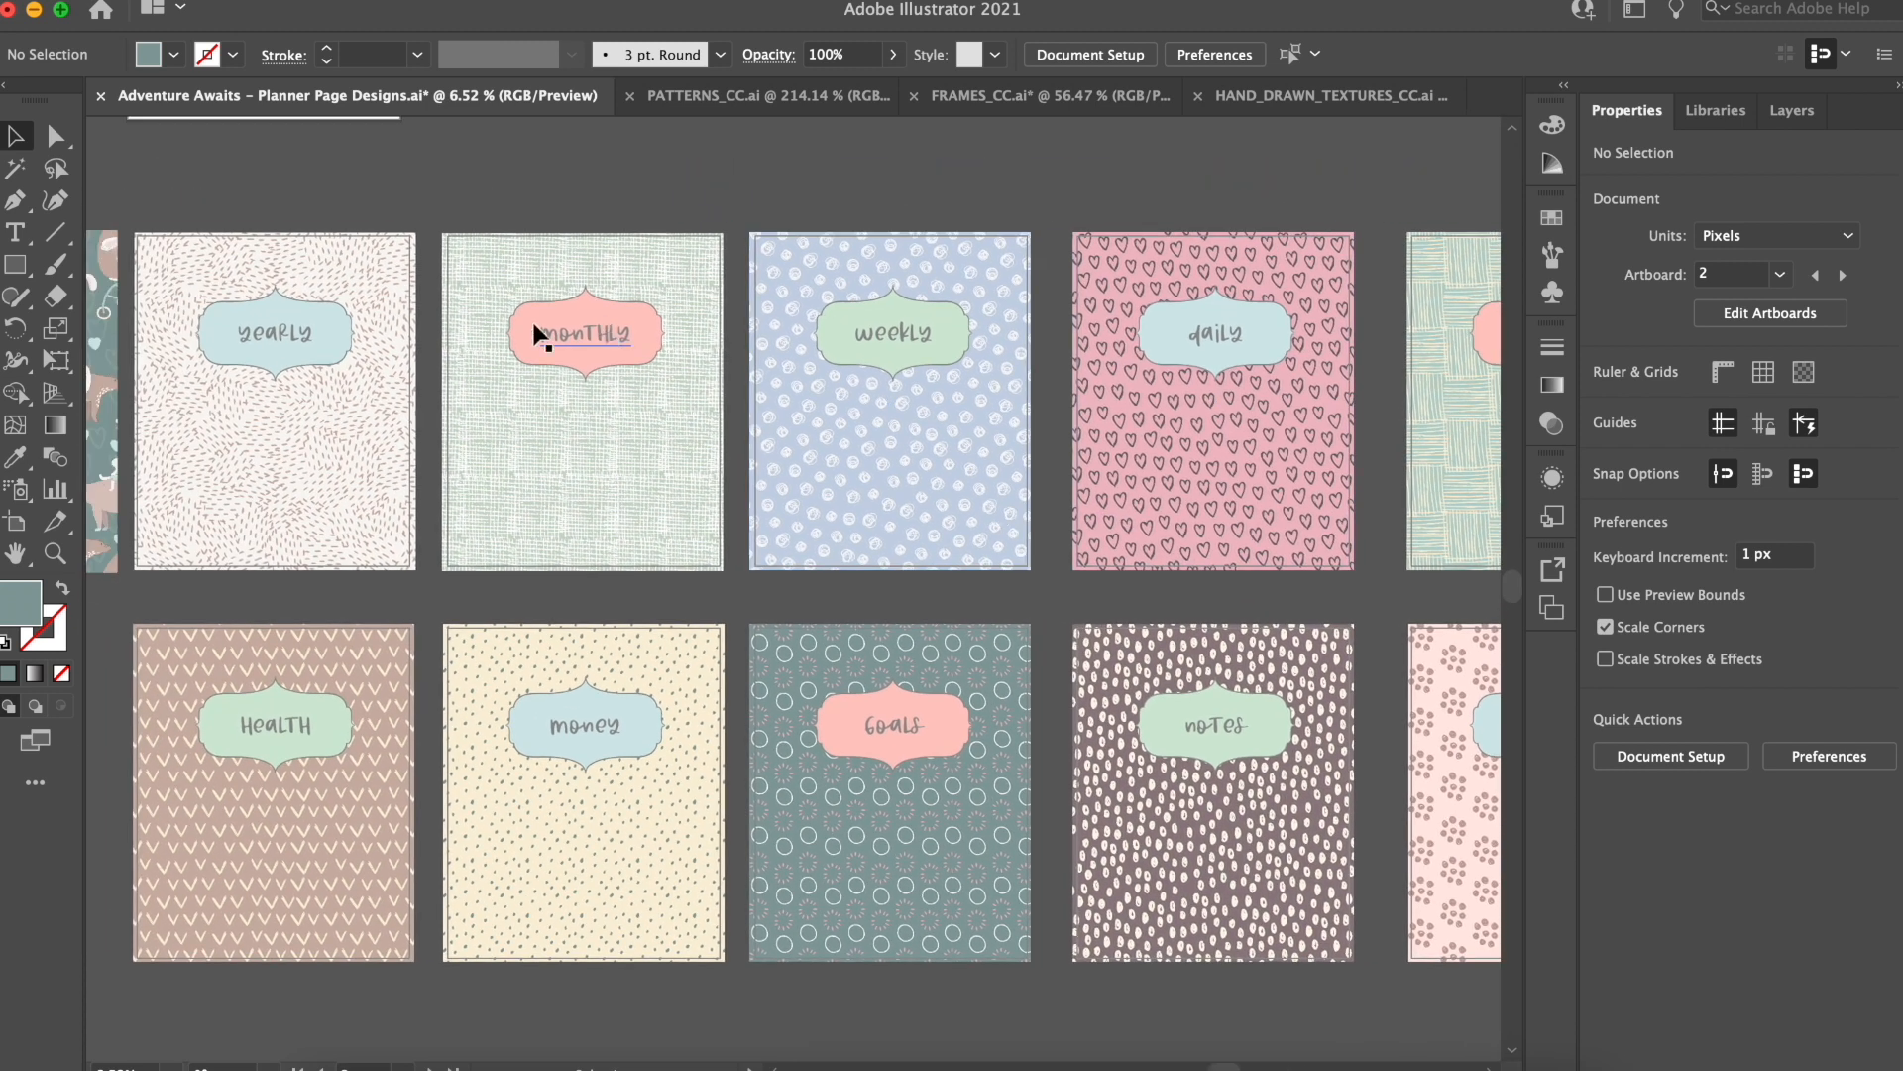
scroll(382, 386, "left", 1)
scroll(381, 387, "up", 1)
scroll(381, 389, "up", 6)
scroll(382, 388, "left", 1)
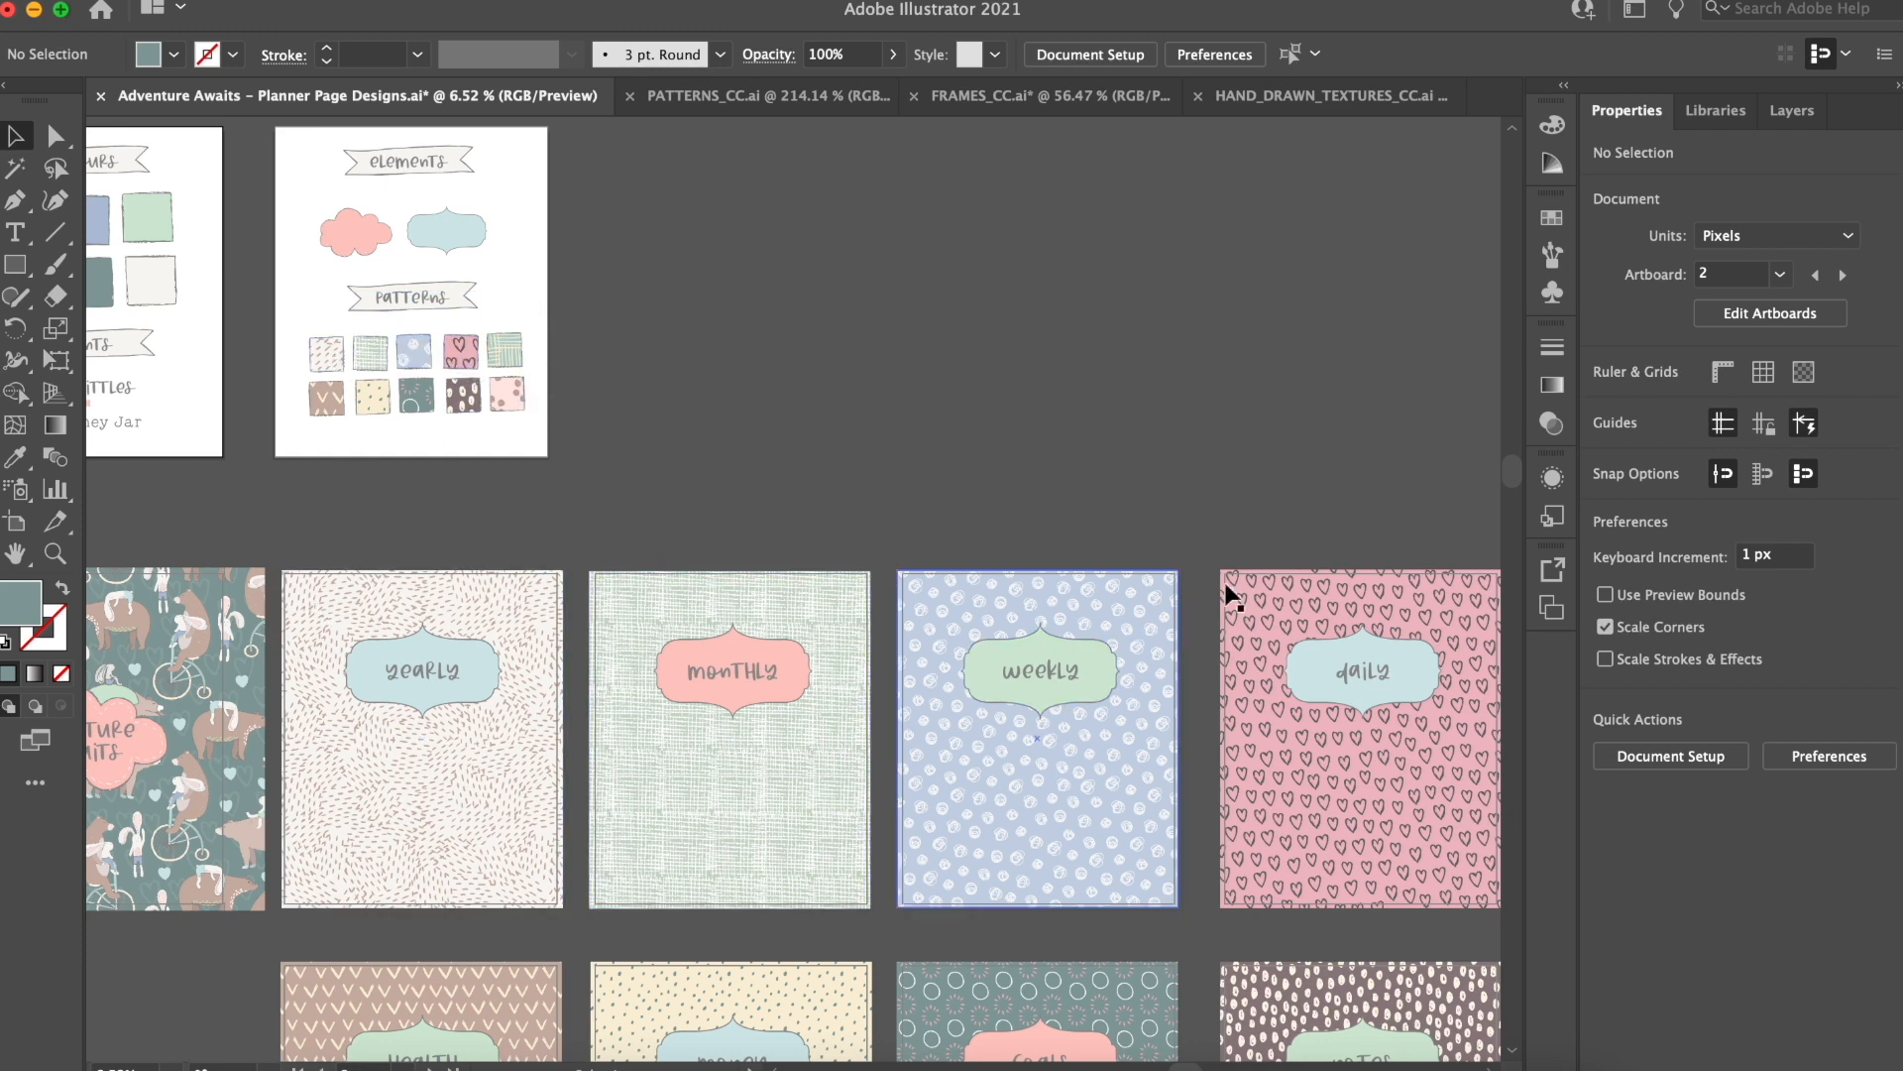
Step: Review the cover and all divider designs together with the colours, fonts, elements and patterns artboards at a smaller scale
scroll(1236, 597, "down", 3)
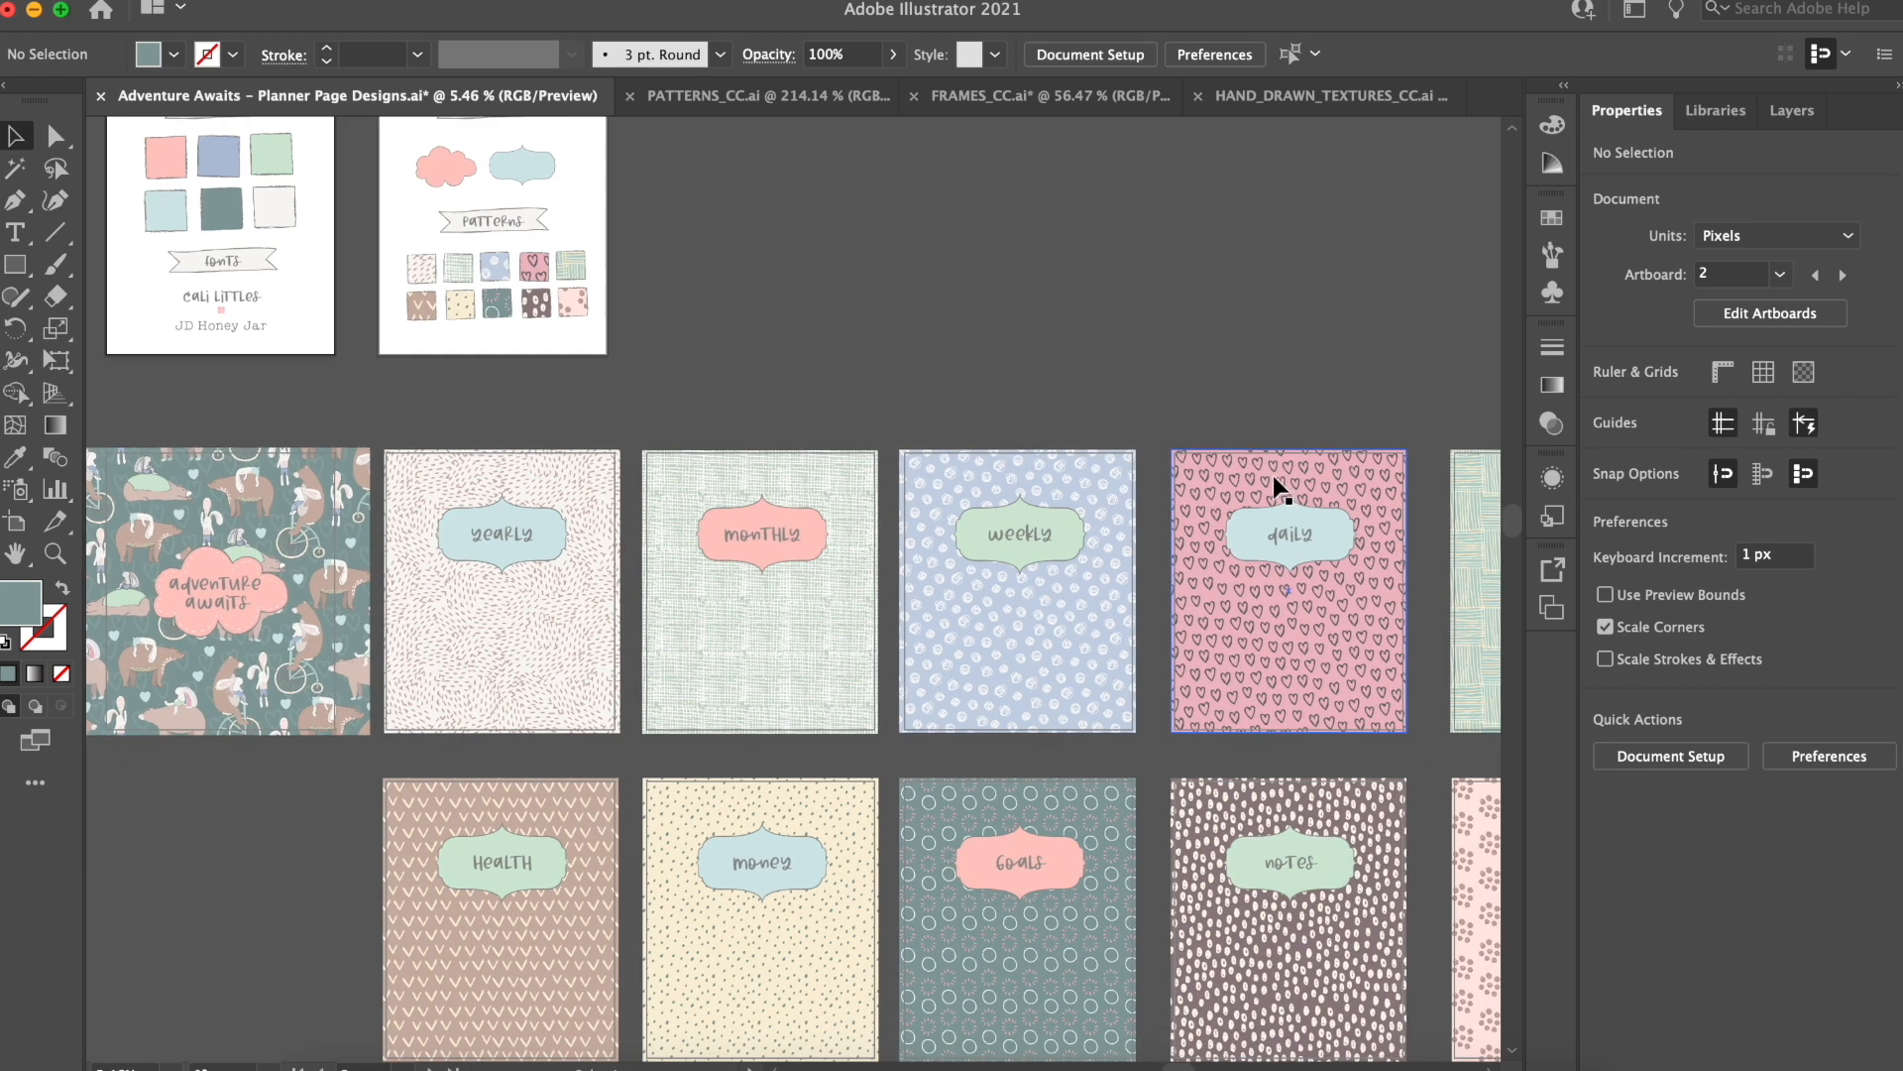
scroll(1309, 378, "right", 4)
scroll(1309, 378, "down", 2)
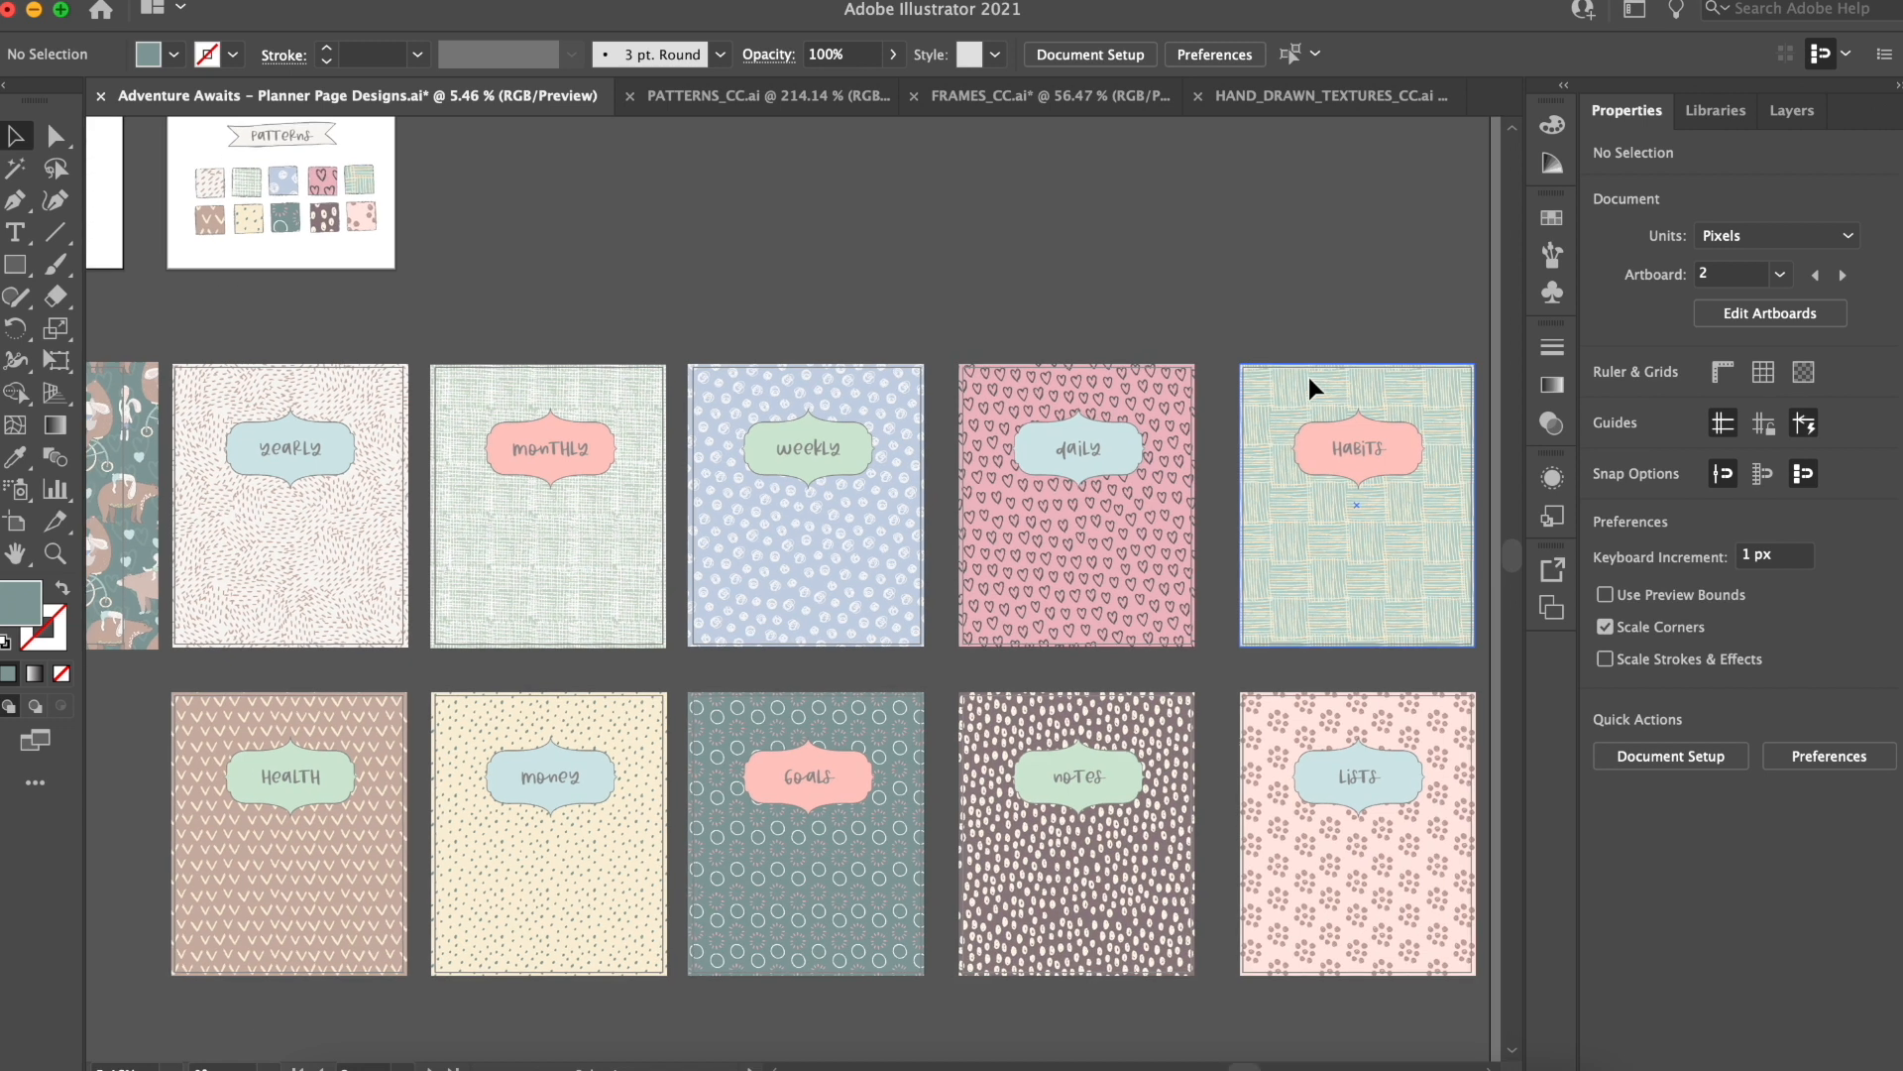
scroll(1169, 335, "left", 3)
scroll(1169, 335, "up", 1)
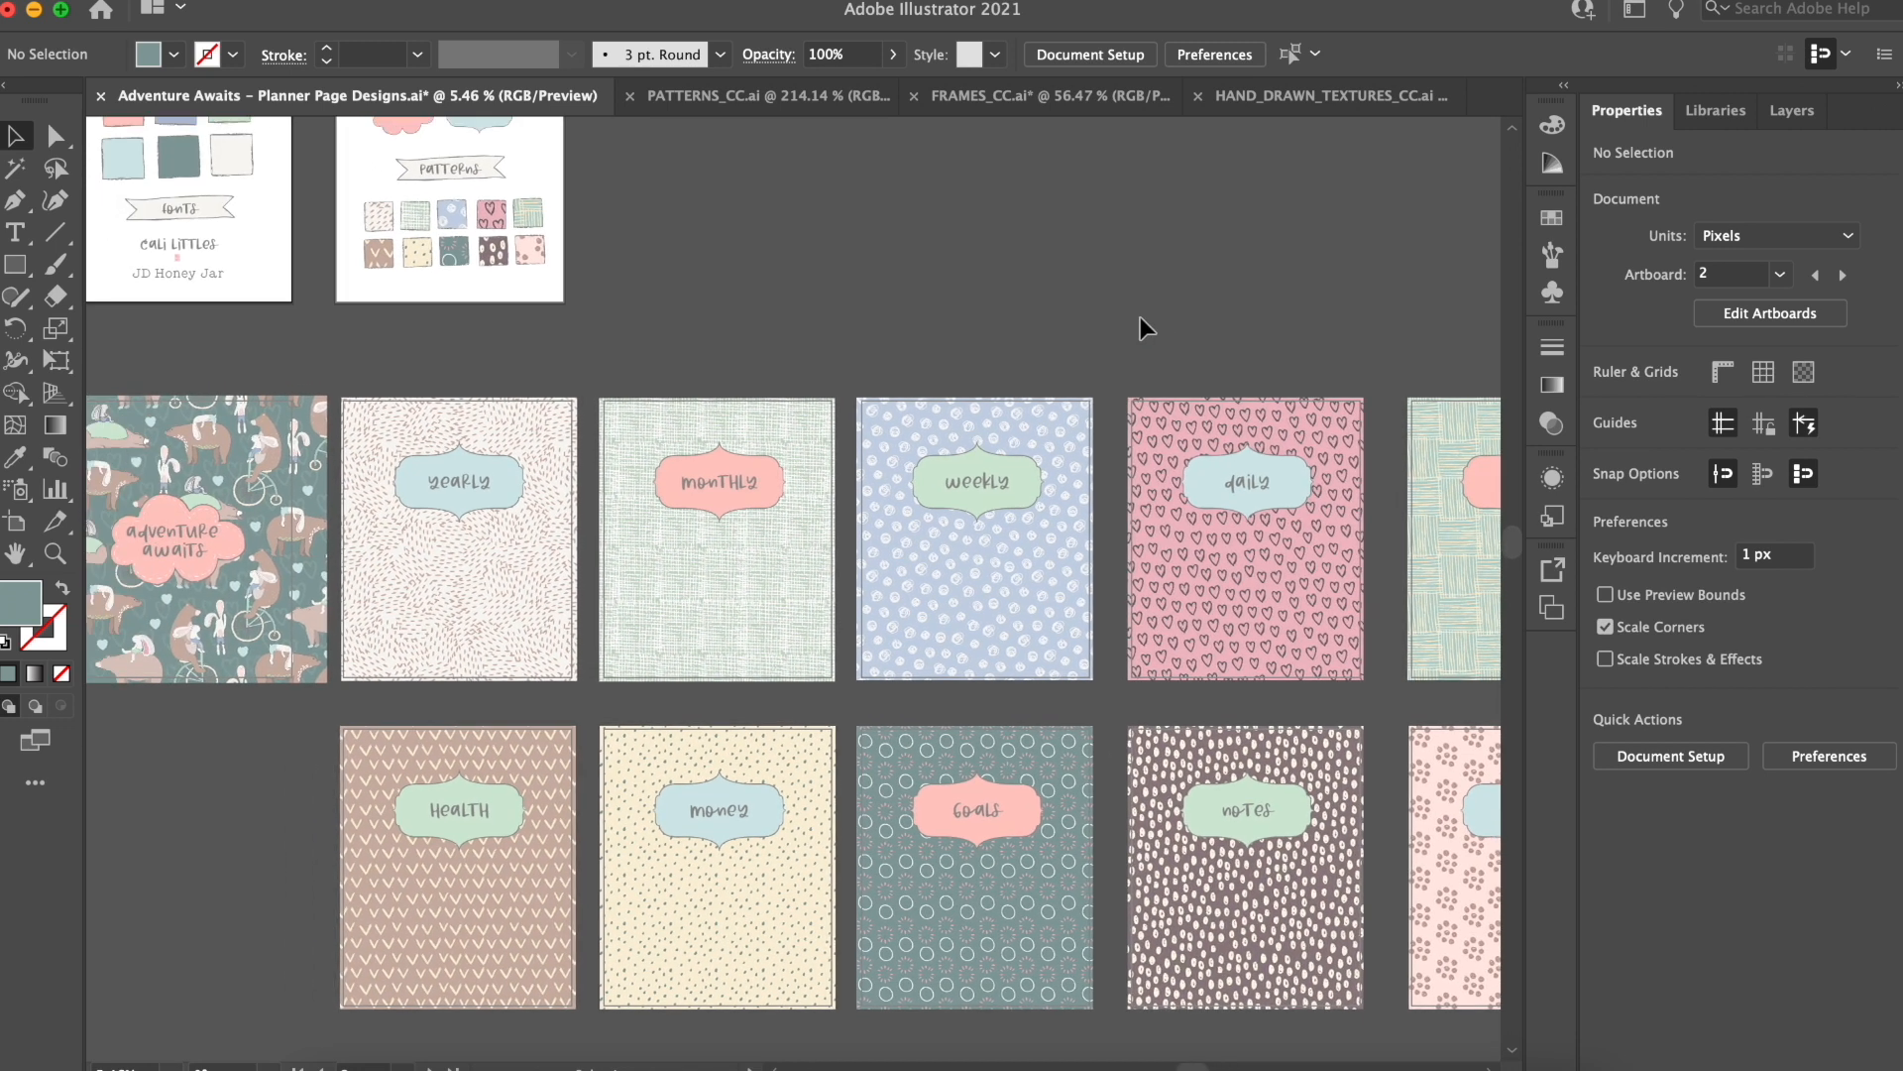
scroll(1140, 318, "left", 2)
scroll(1140, 318, "up", 1)
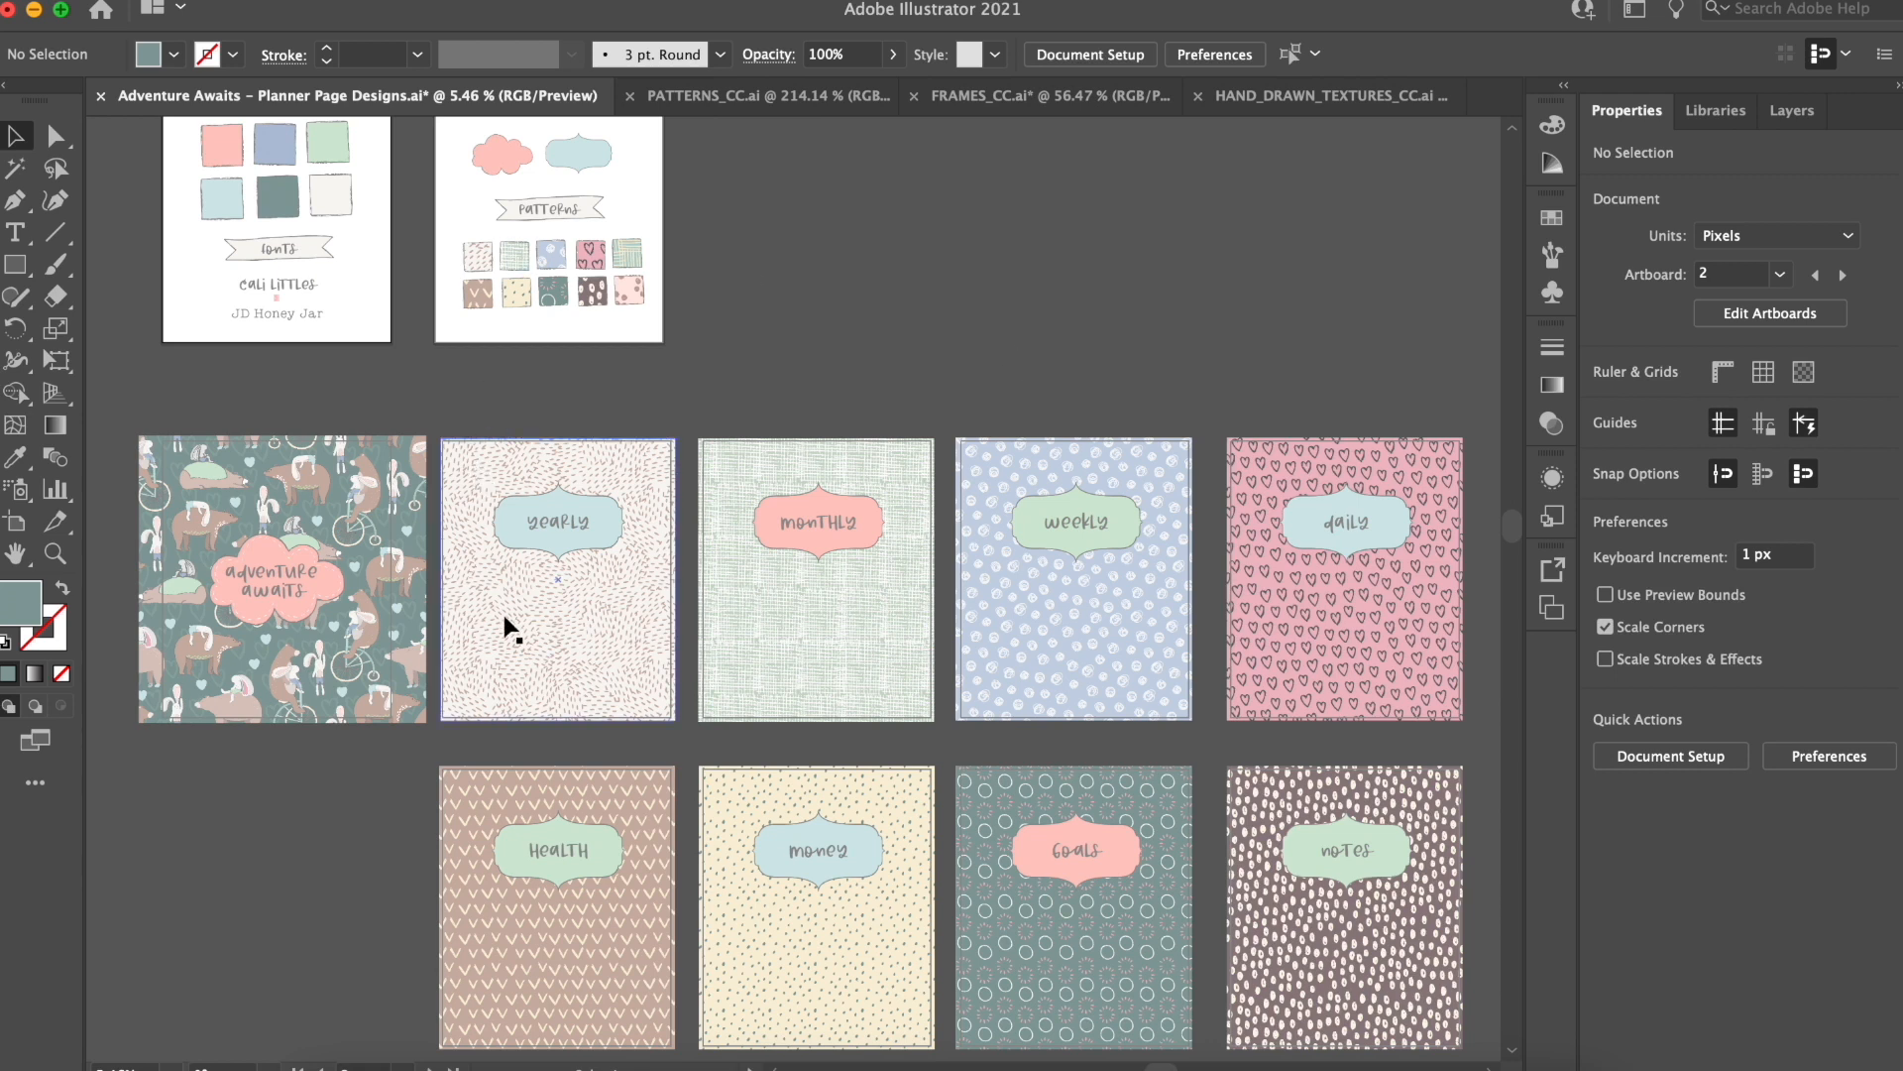
scroll(765, 543, "up", 3)
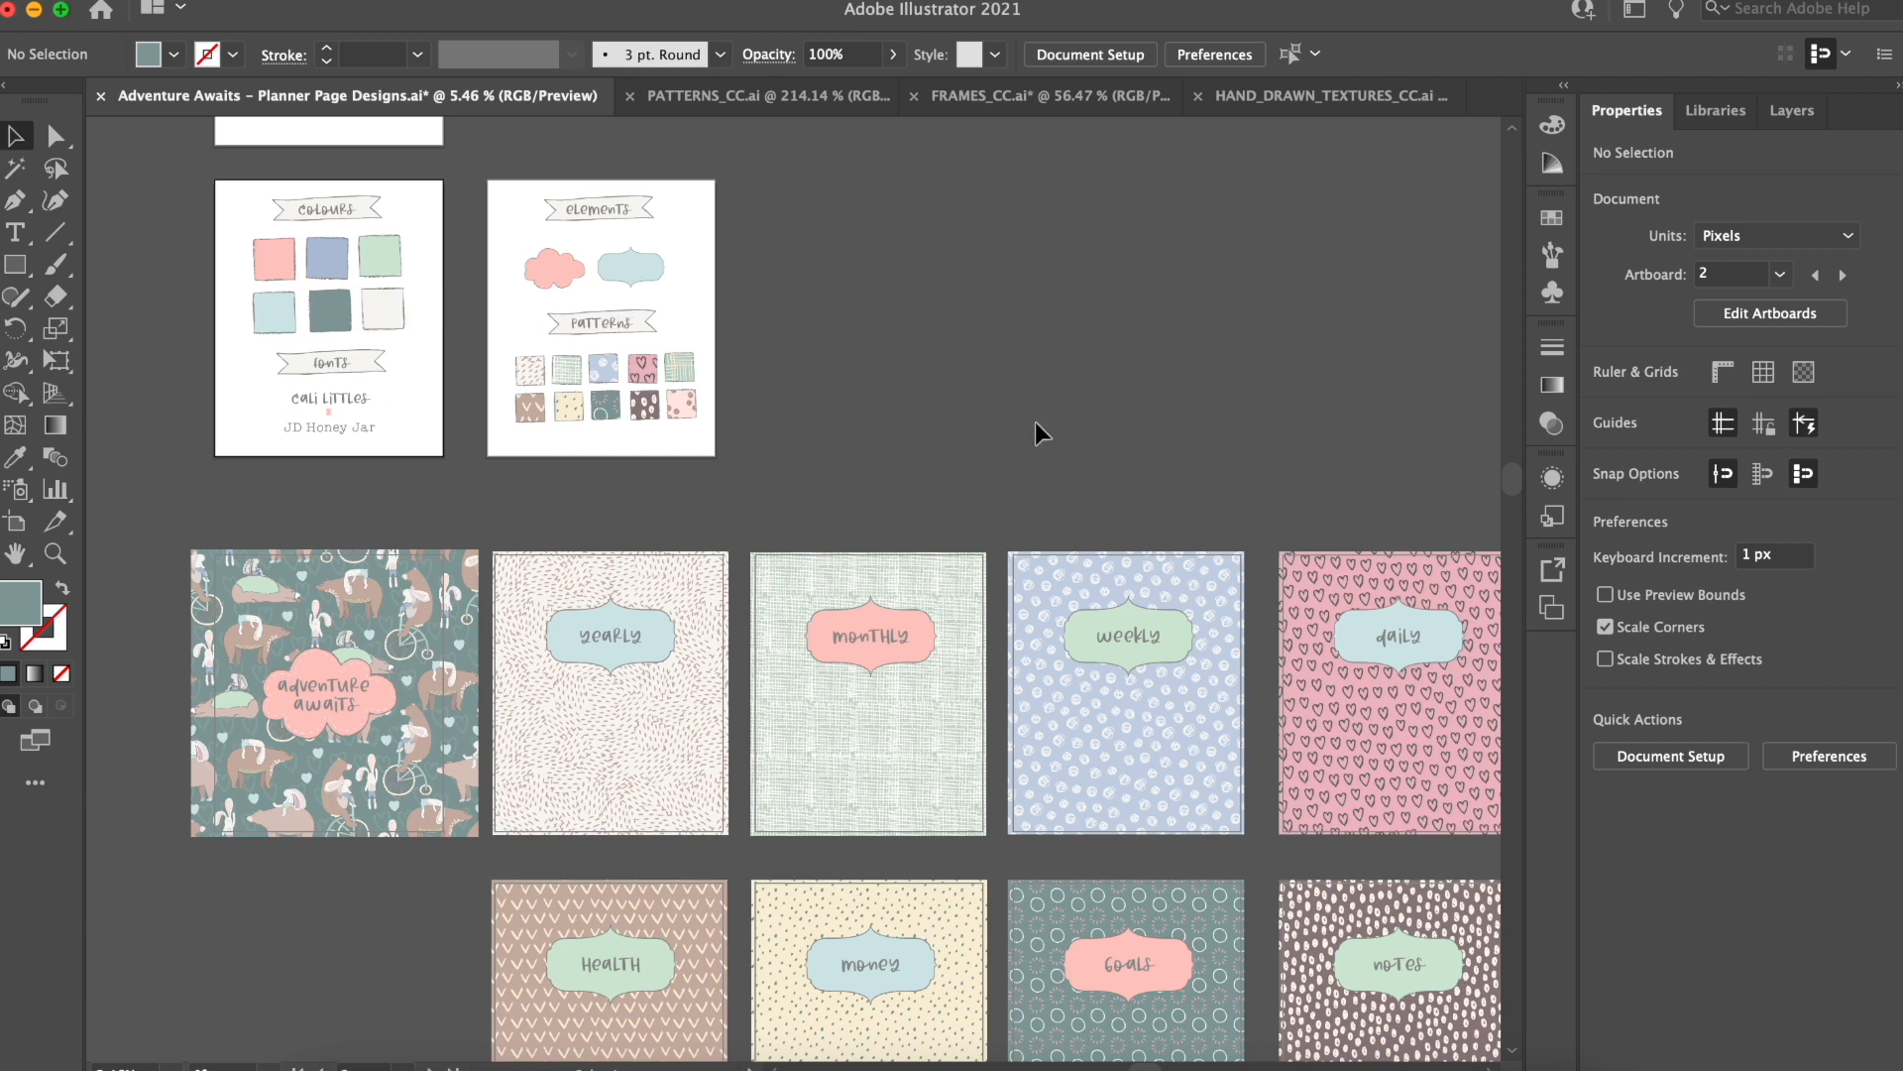
scroll(1035, 425, "right", 2)
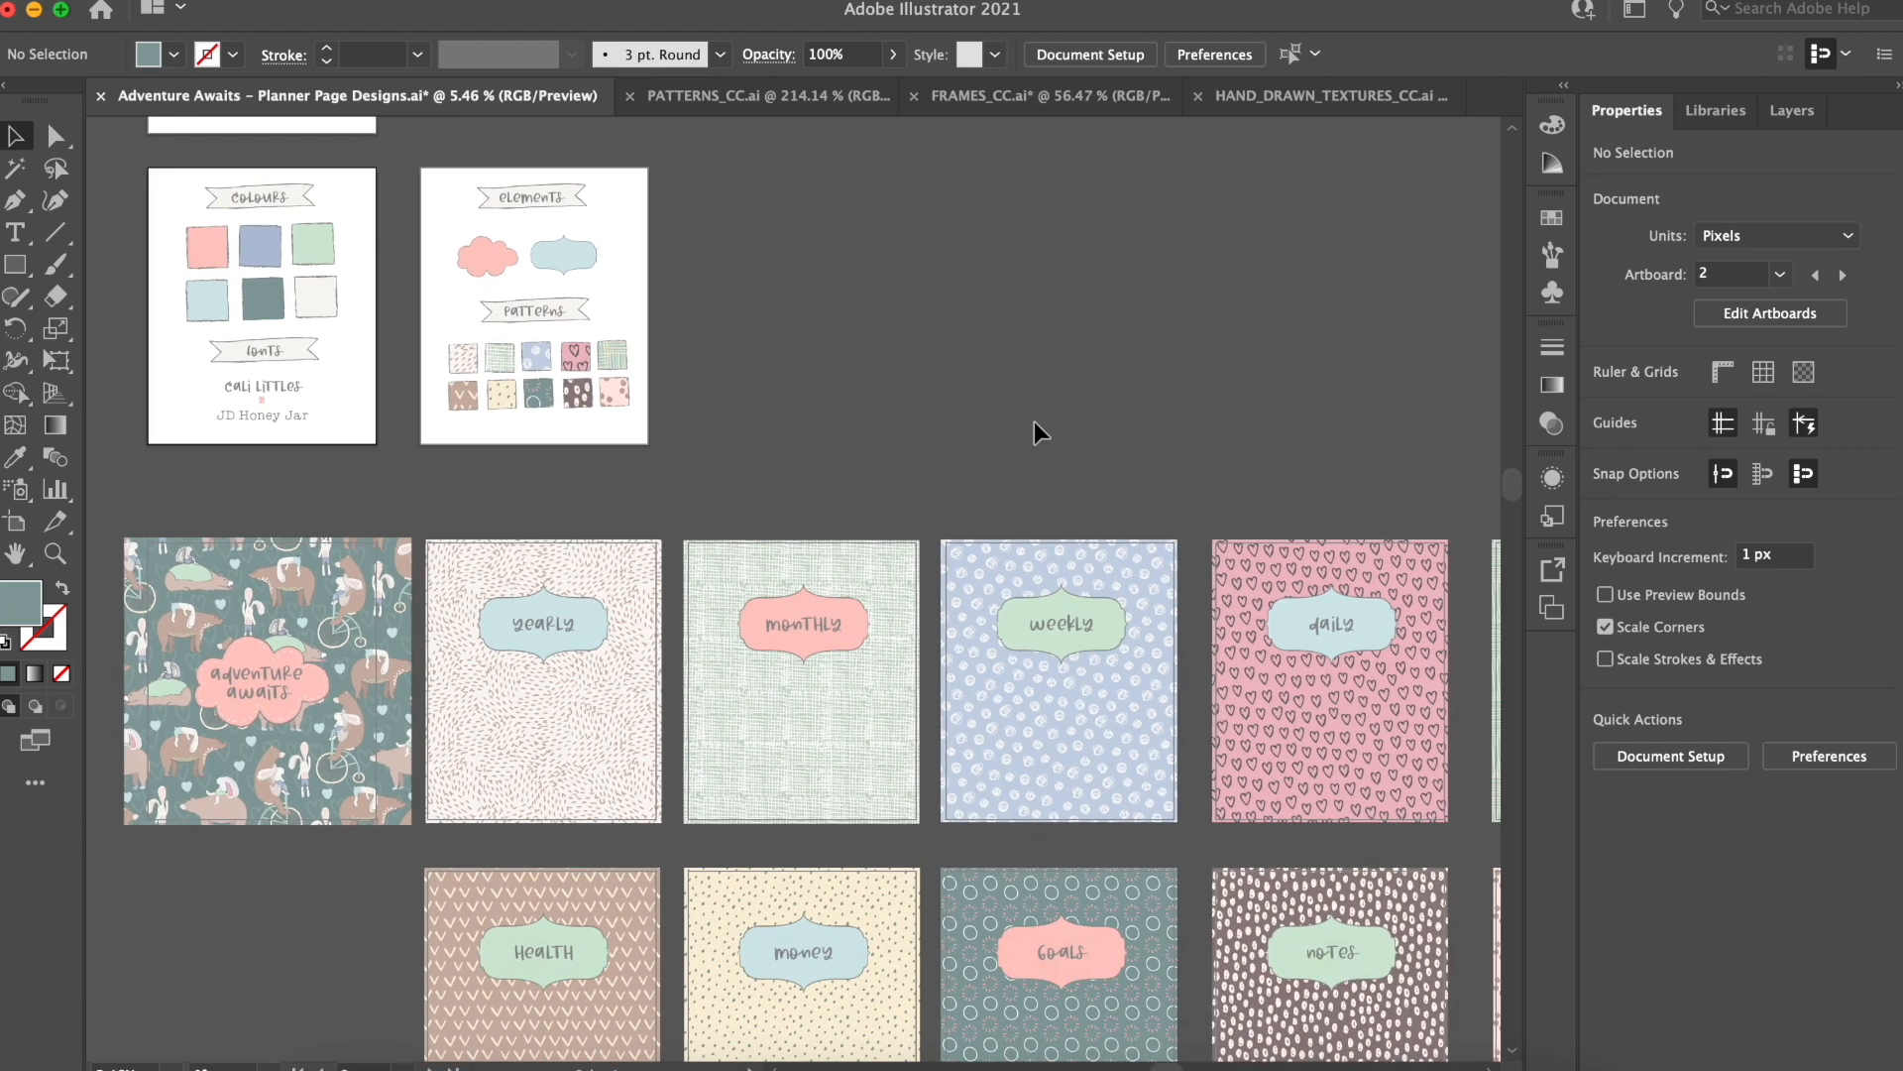
scroll(1033, 420, "down", 3)
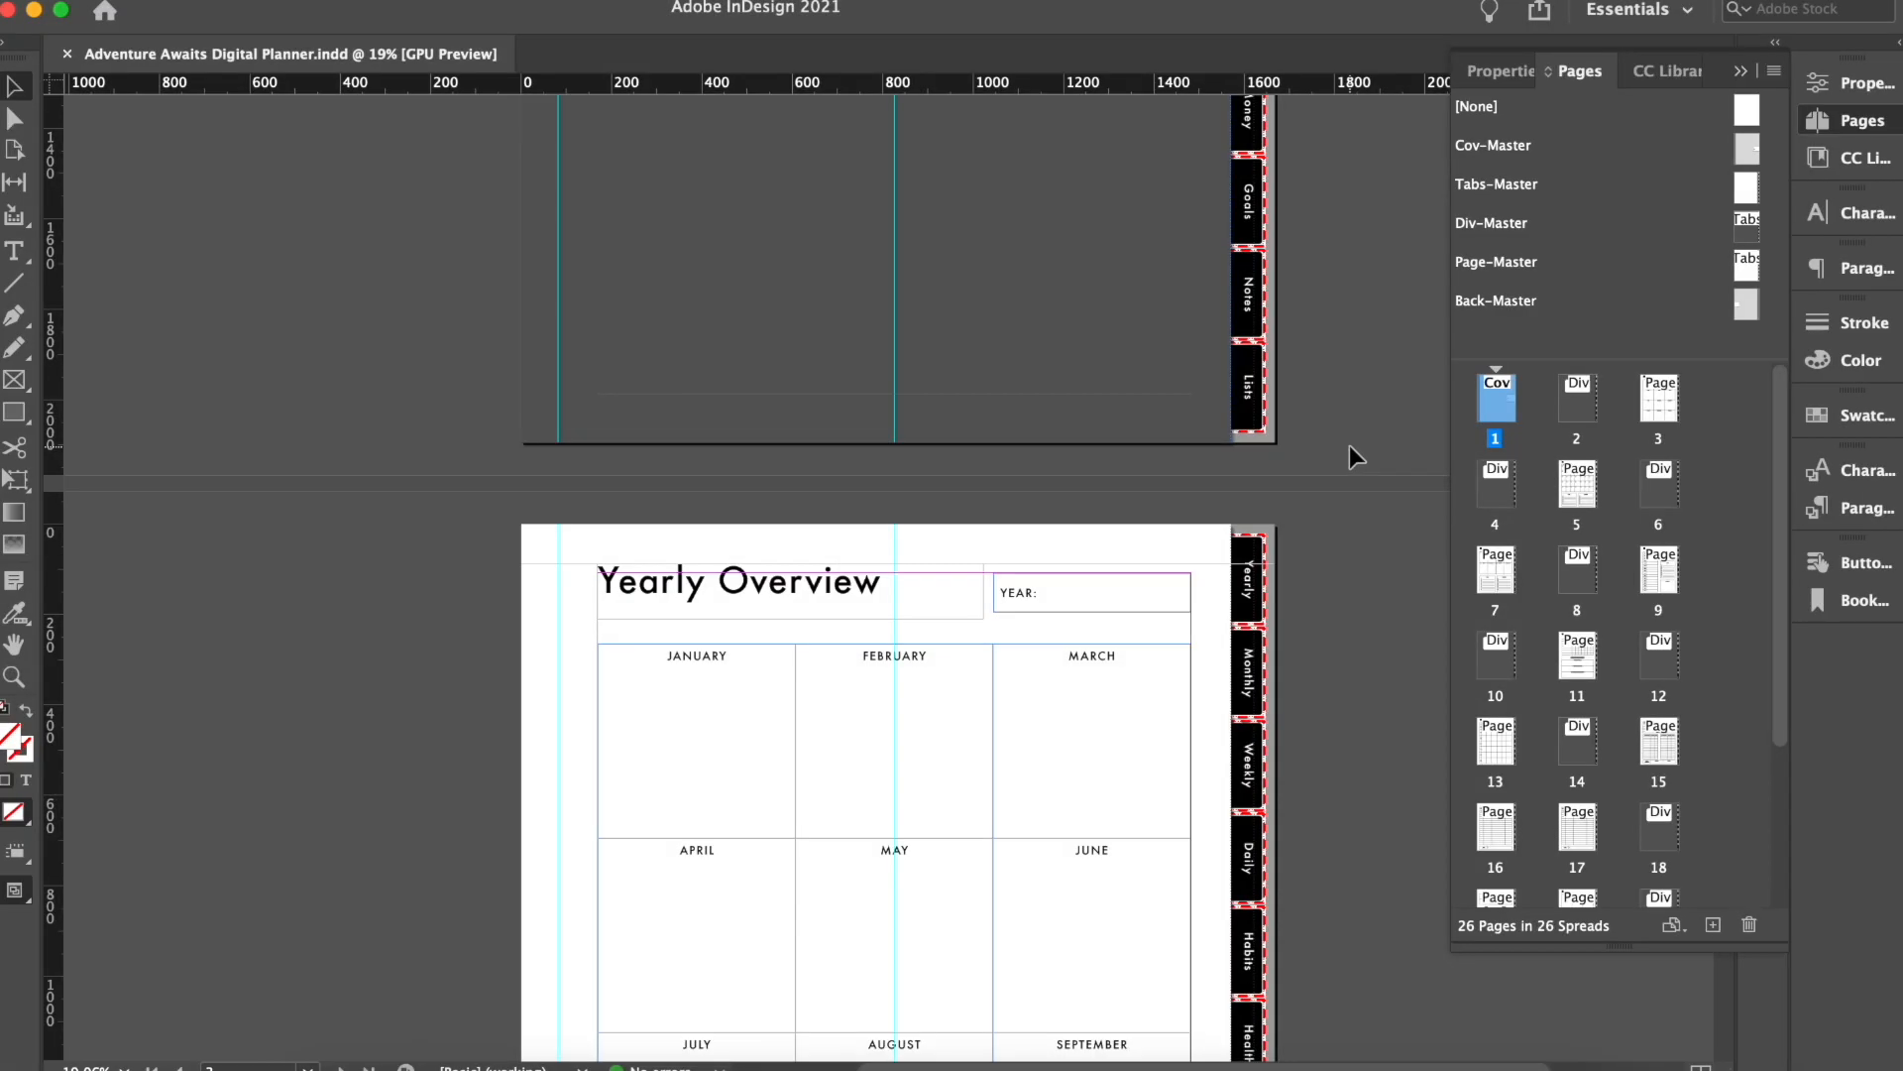
Step: In the Adventure Awaits Digital Planner document in InDesign, show cover page 1 and select the Tabs-Master
scroll(1346, 416, "up", 10)
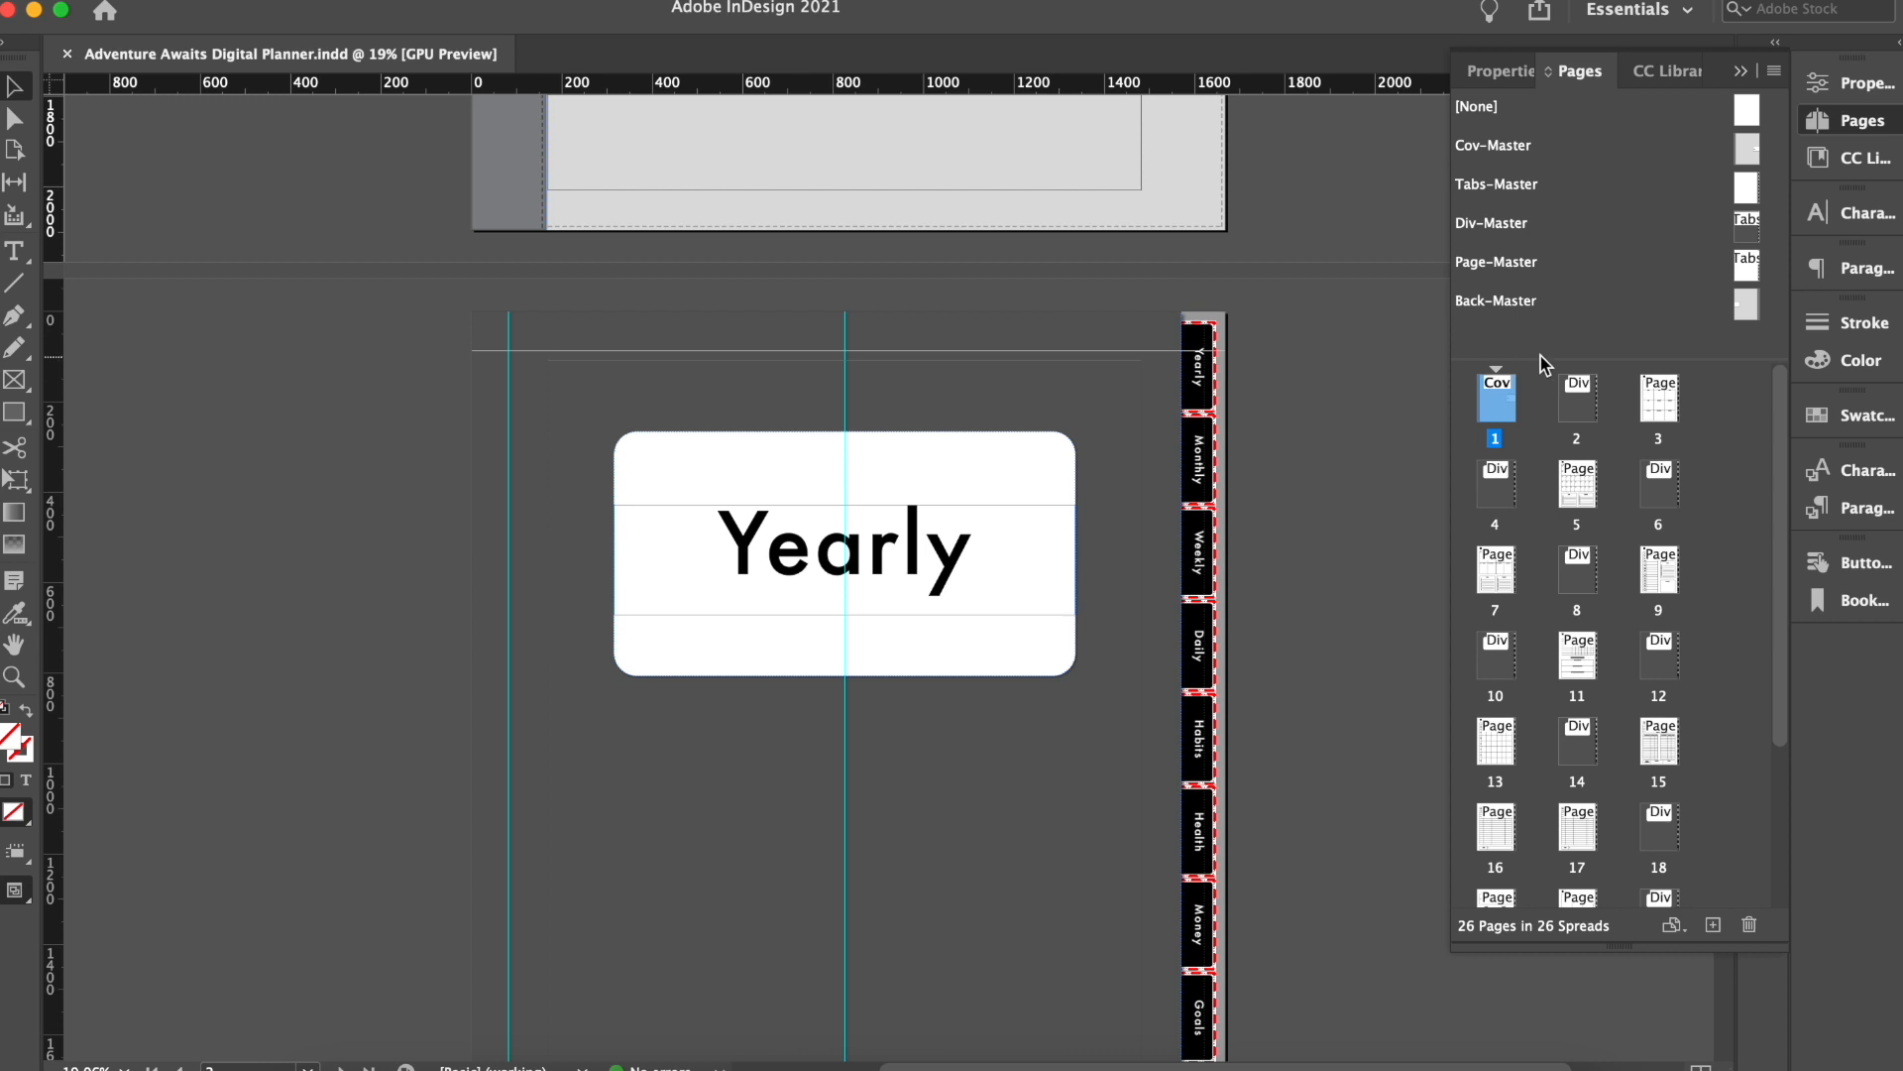
left_click_drag(1460, 411, 1499, 417)
double_click(1499, 416)
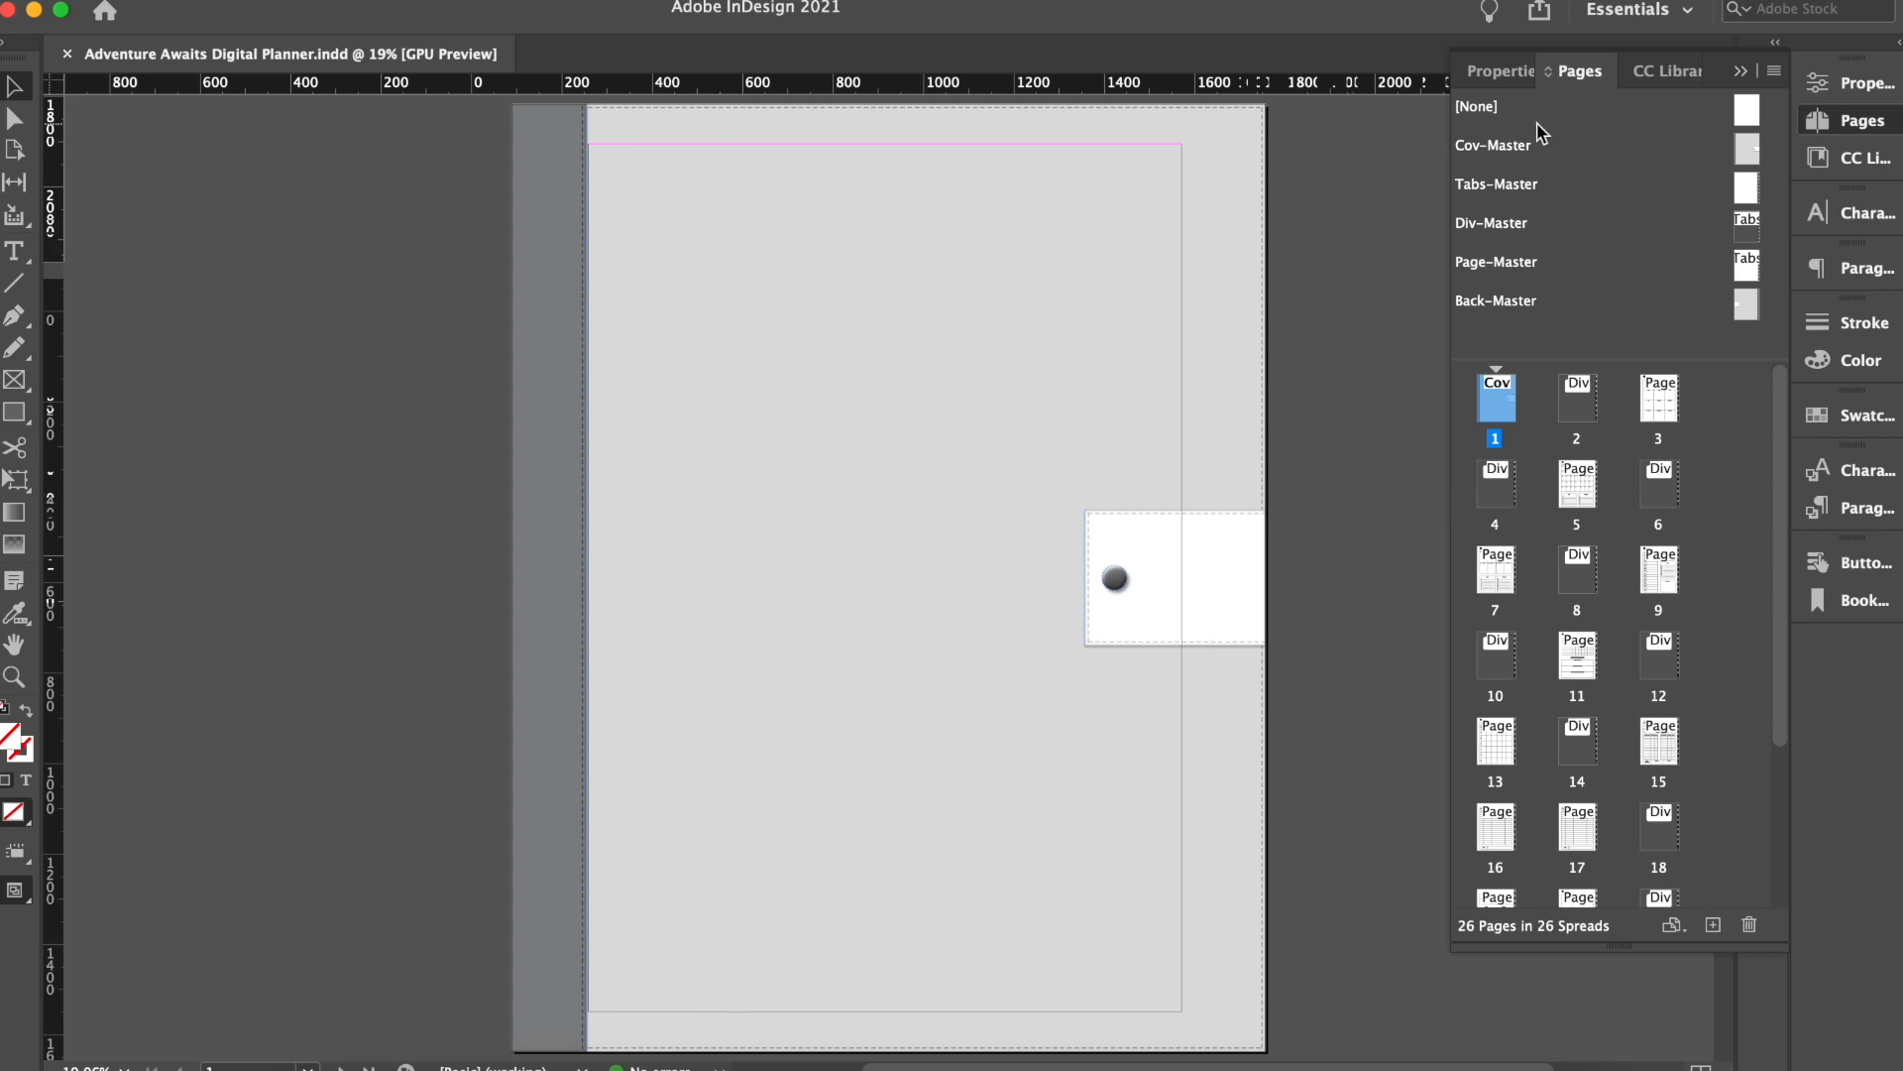
left_click(1525, 192)
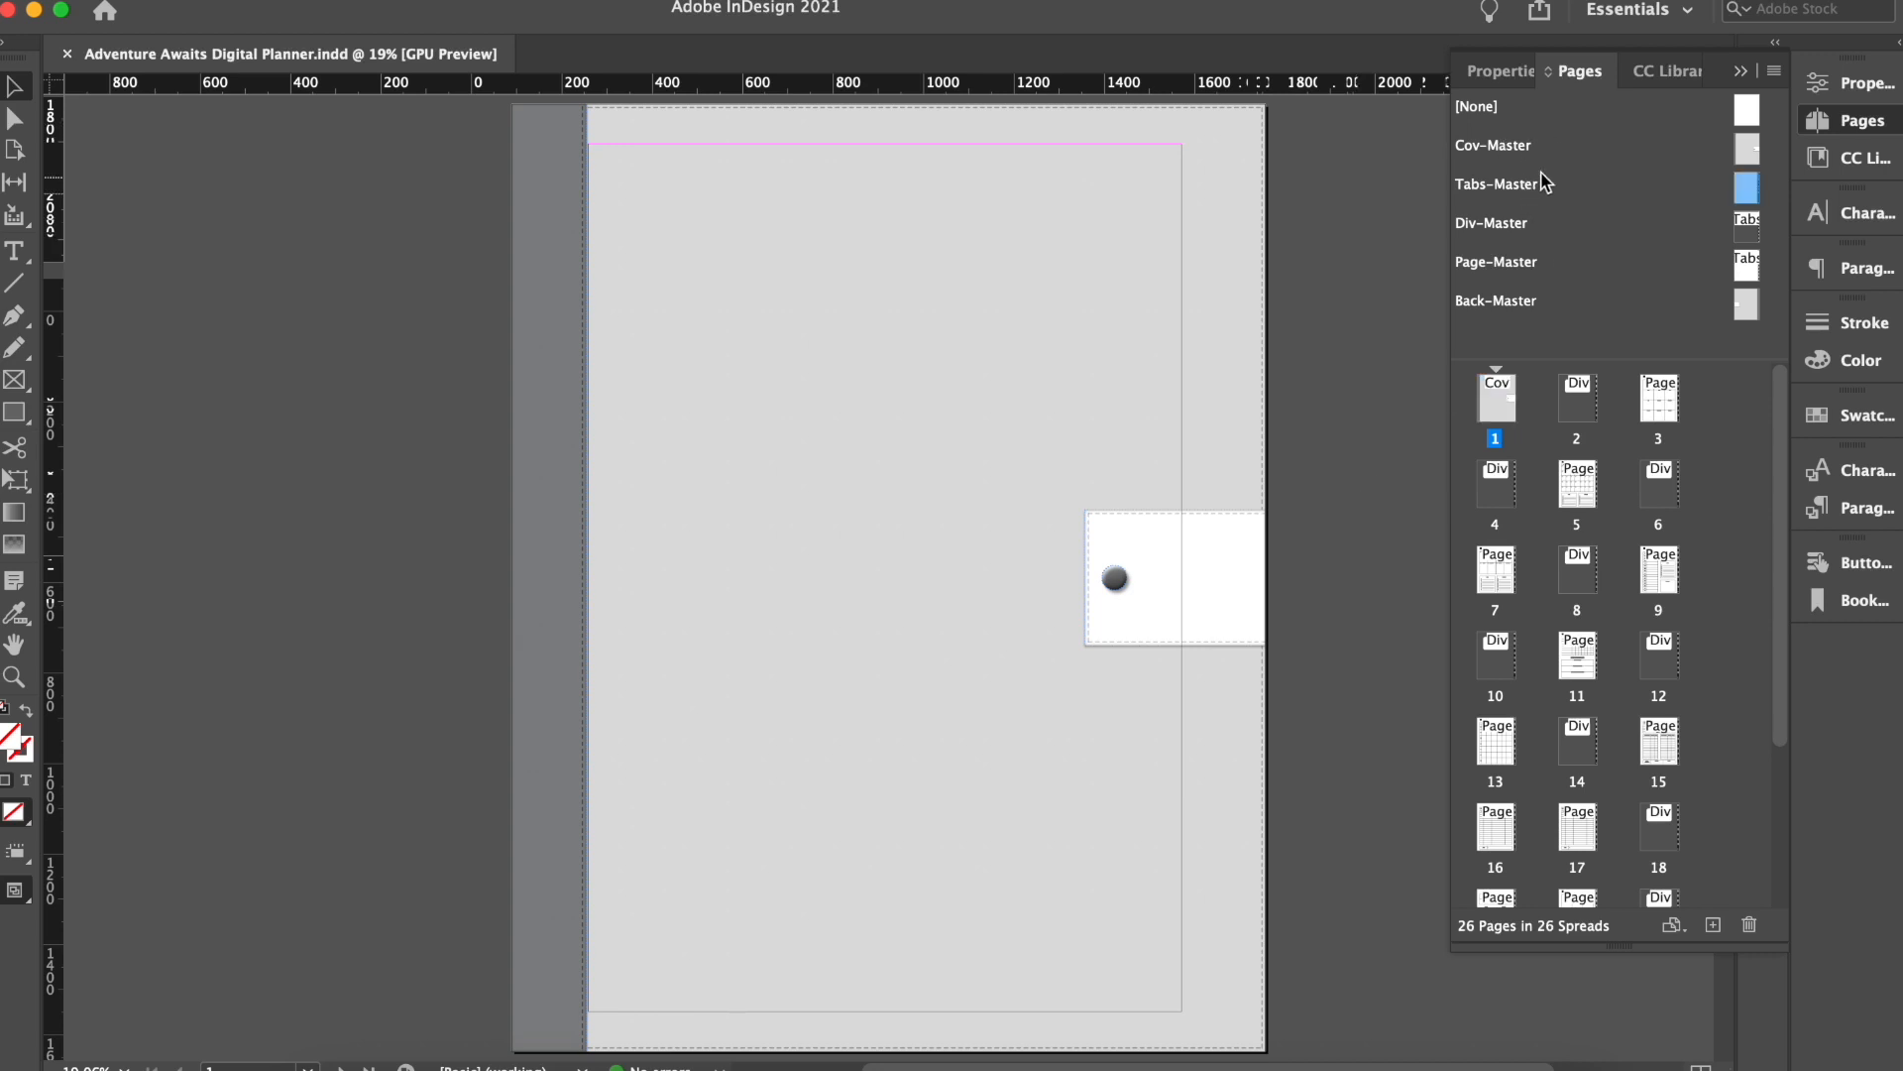
Step: Open the Cov-Master and paste the rose-gold spiral binding in place along the cover's left edge, leaving nothing selected
left_click_drag(1516, 404, 1514, 407)
double_click(1514, 148)
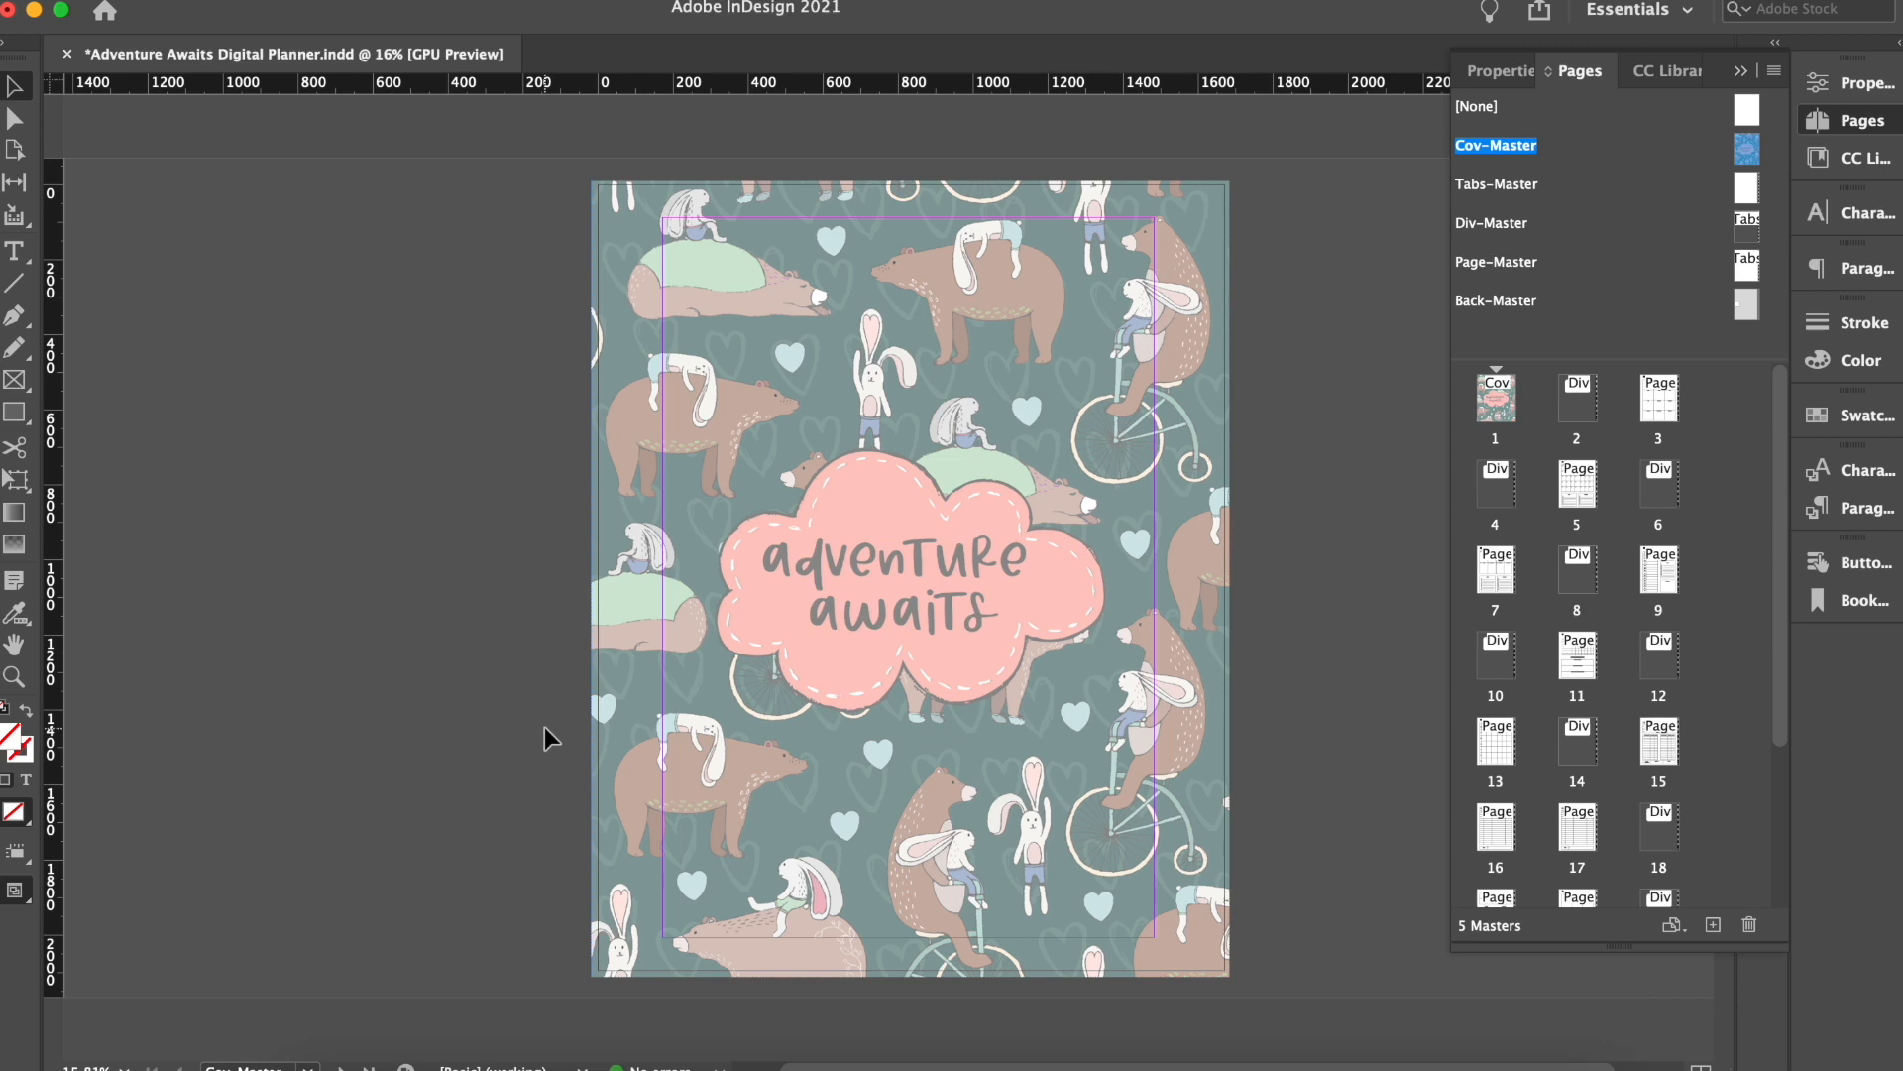
key("alt+shift+super+v")
left_click(426, 709)
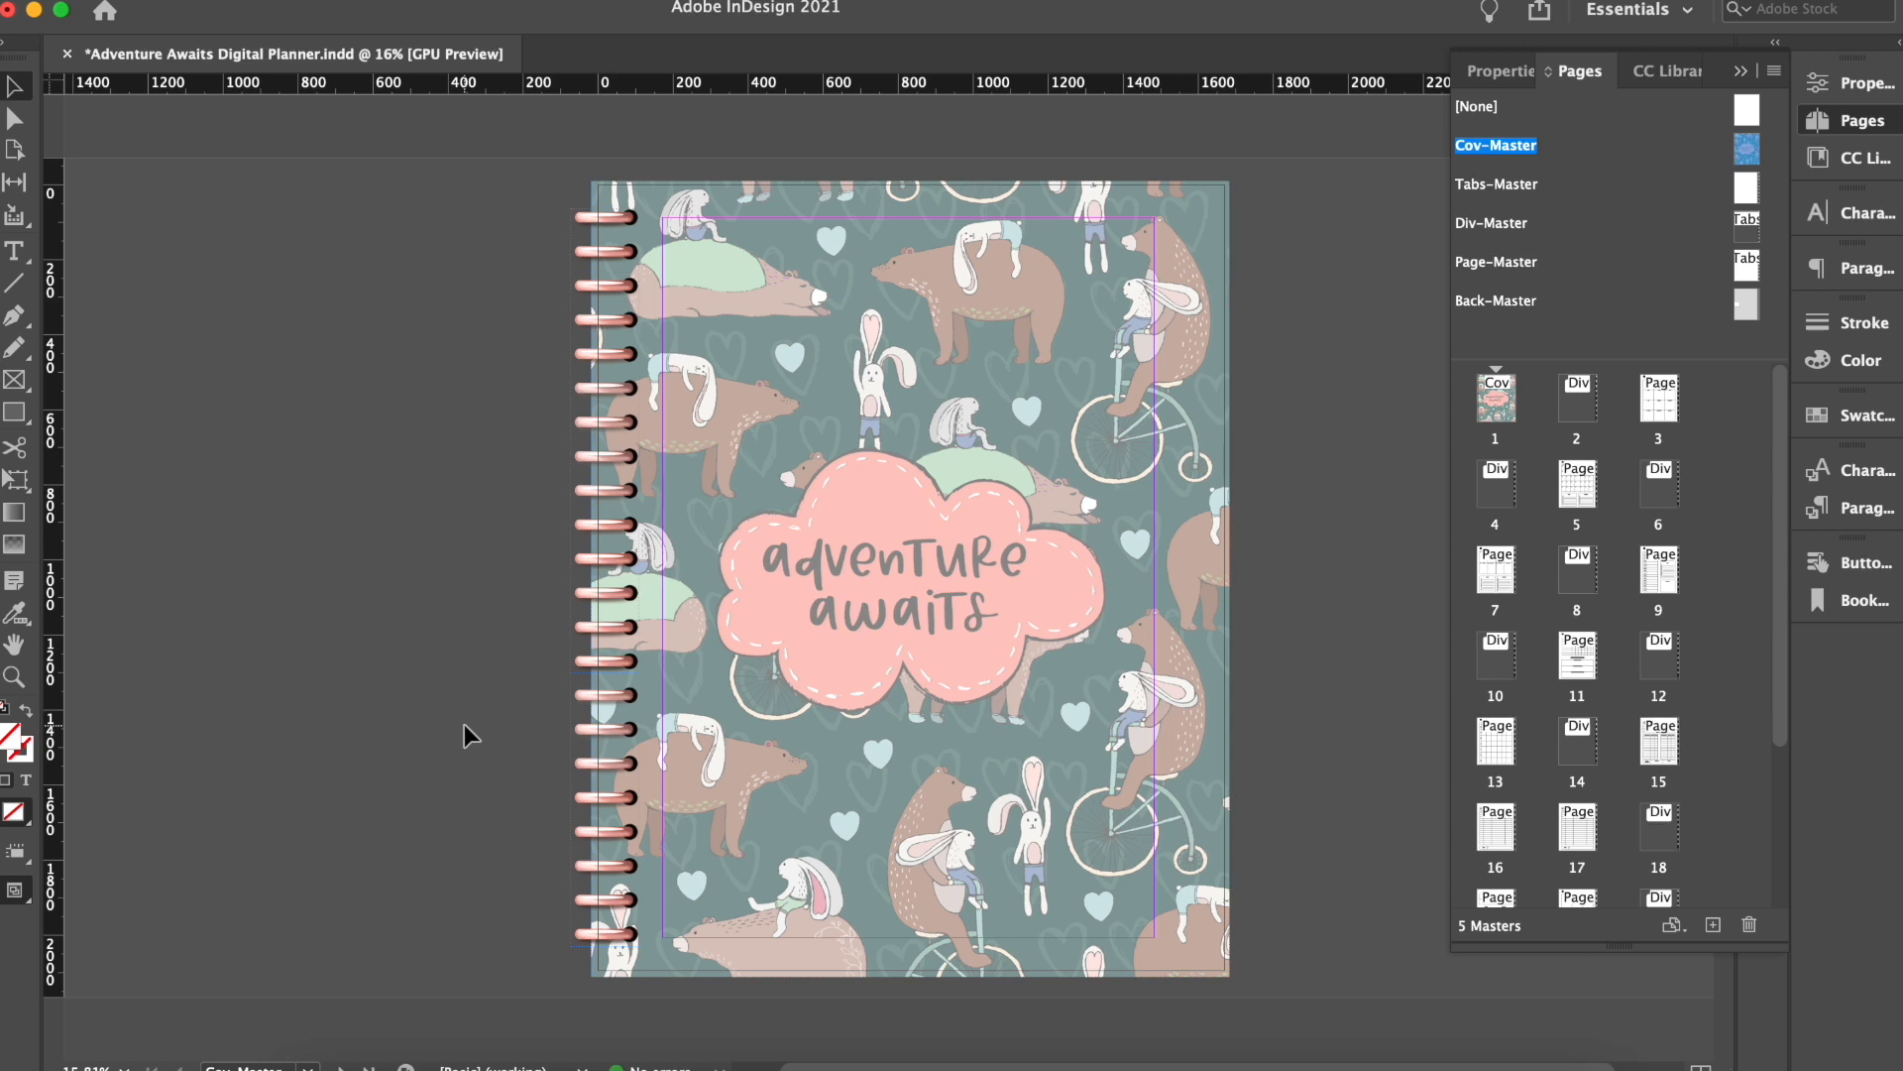
Step: Check cover page 1 and the Yearly divider on page 2, and open the Div-Master for editing
double_click(1496, 398)
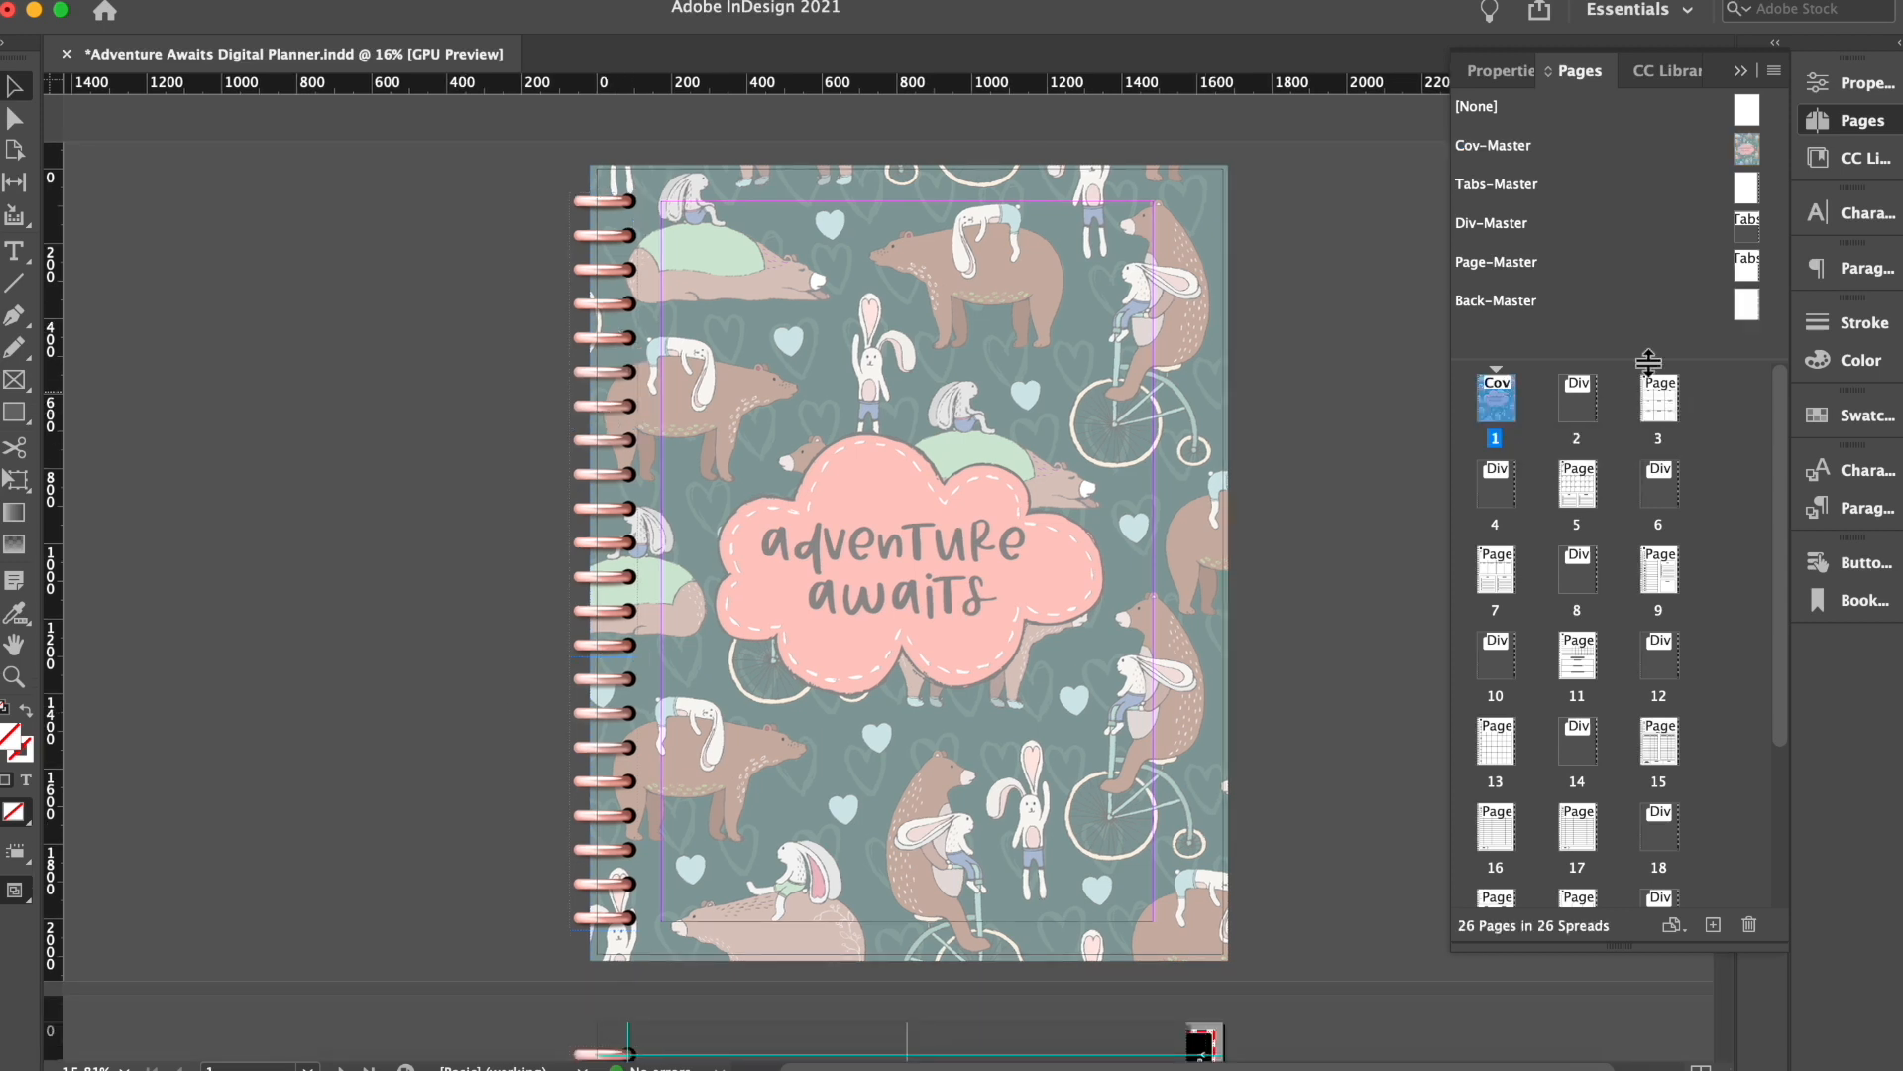
double_click(1578, 398)
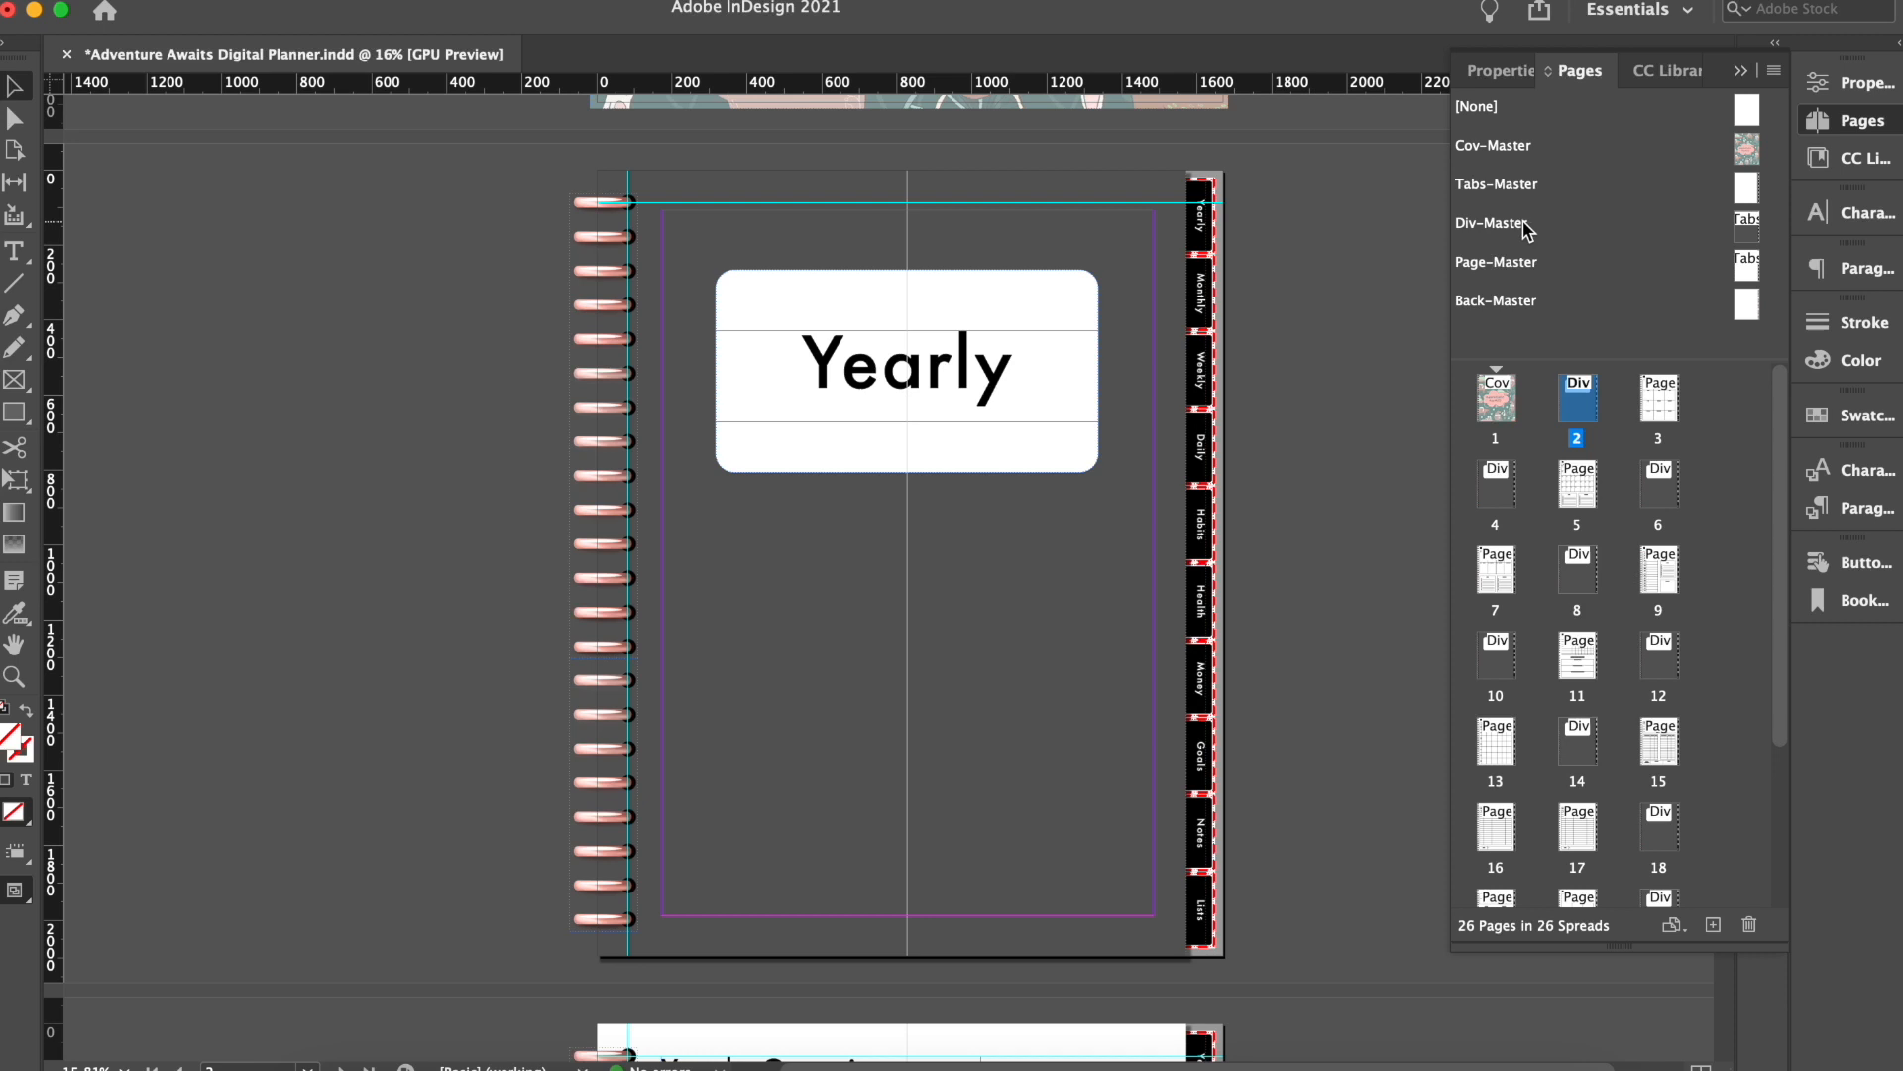
double_click(1493, 223)
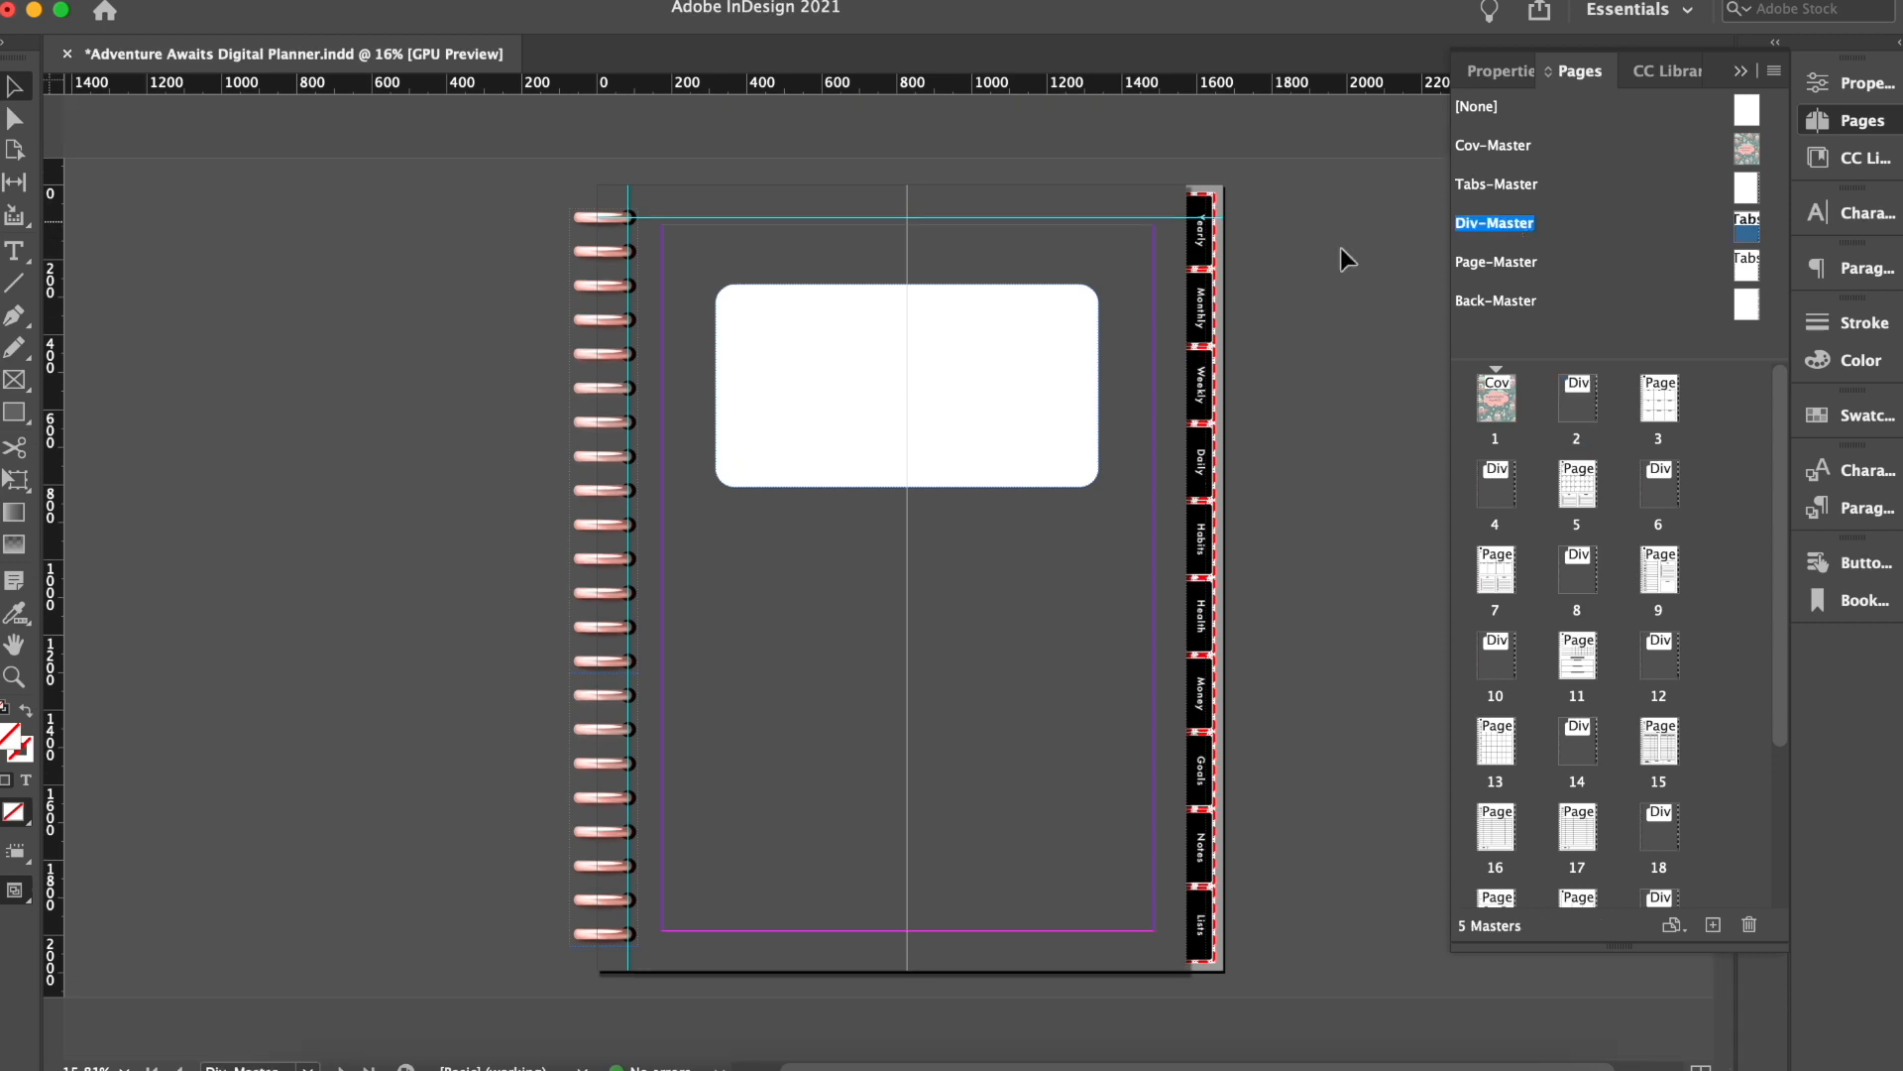
Step: On the Div-Master, delete the white rounded title box and select the full-page background frame
left_click(833, 366)
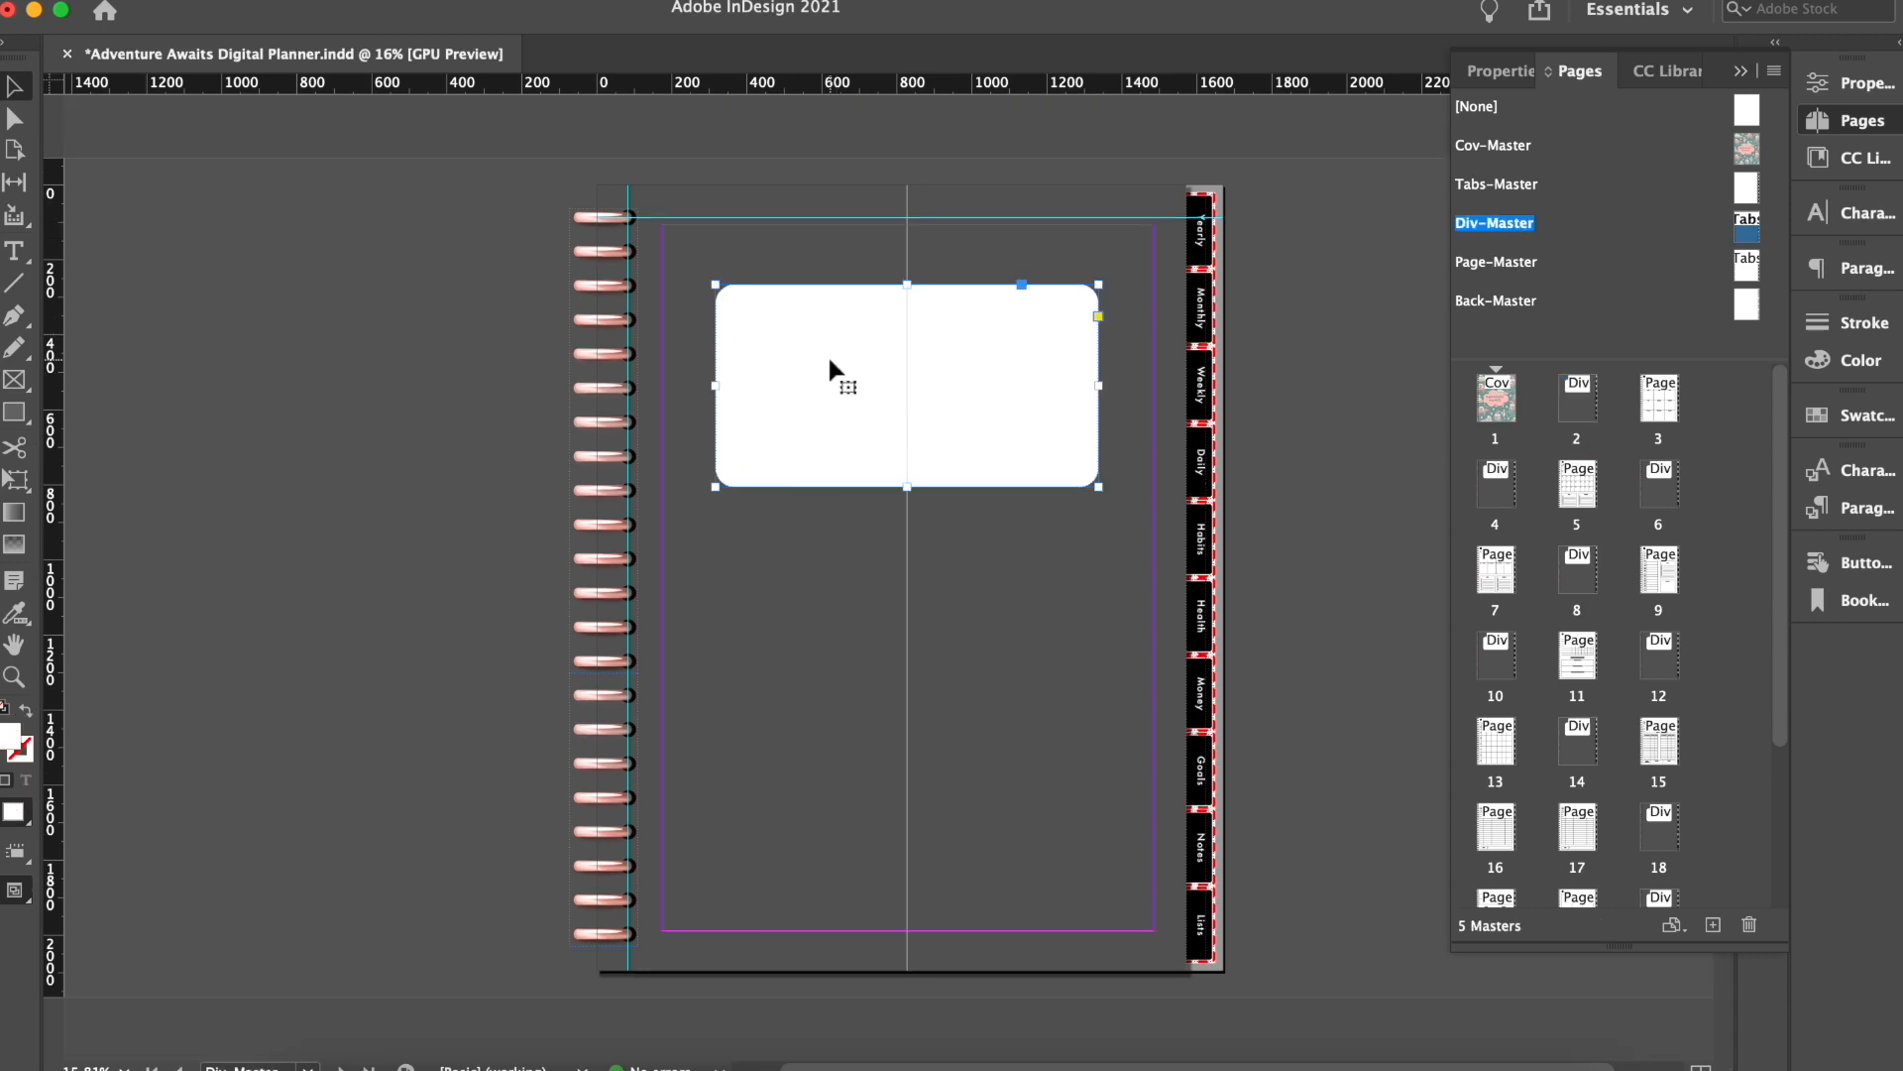
key("Delete")
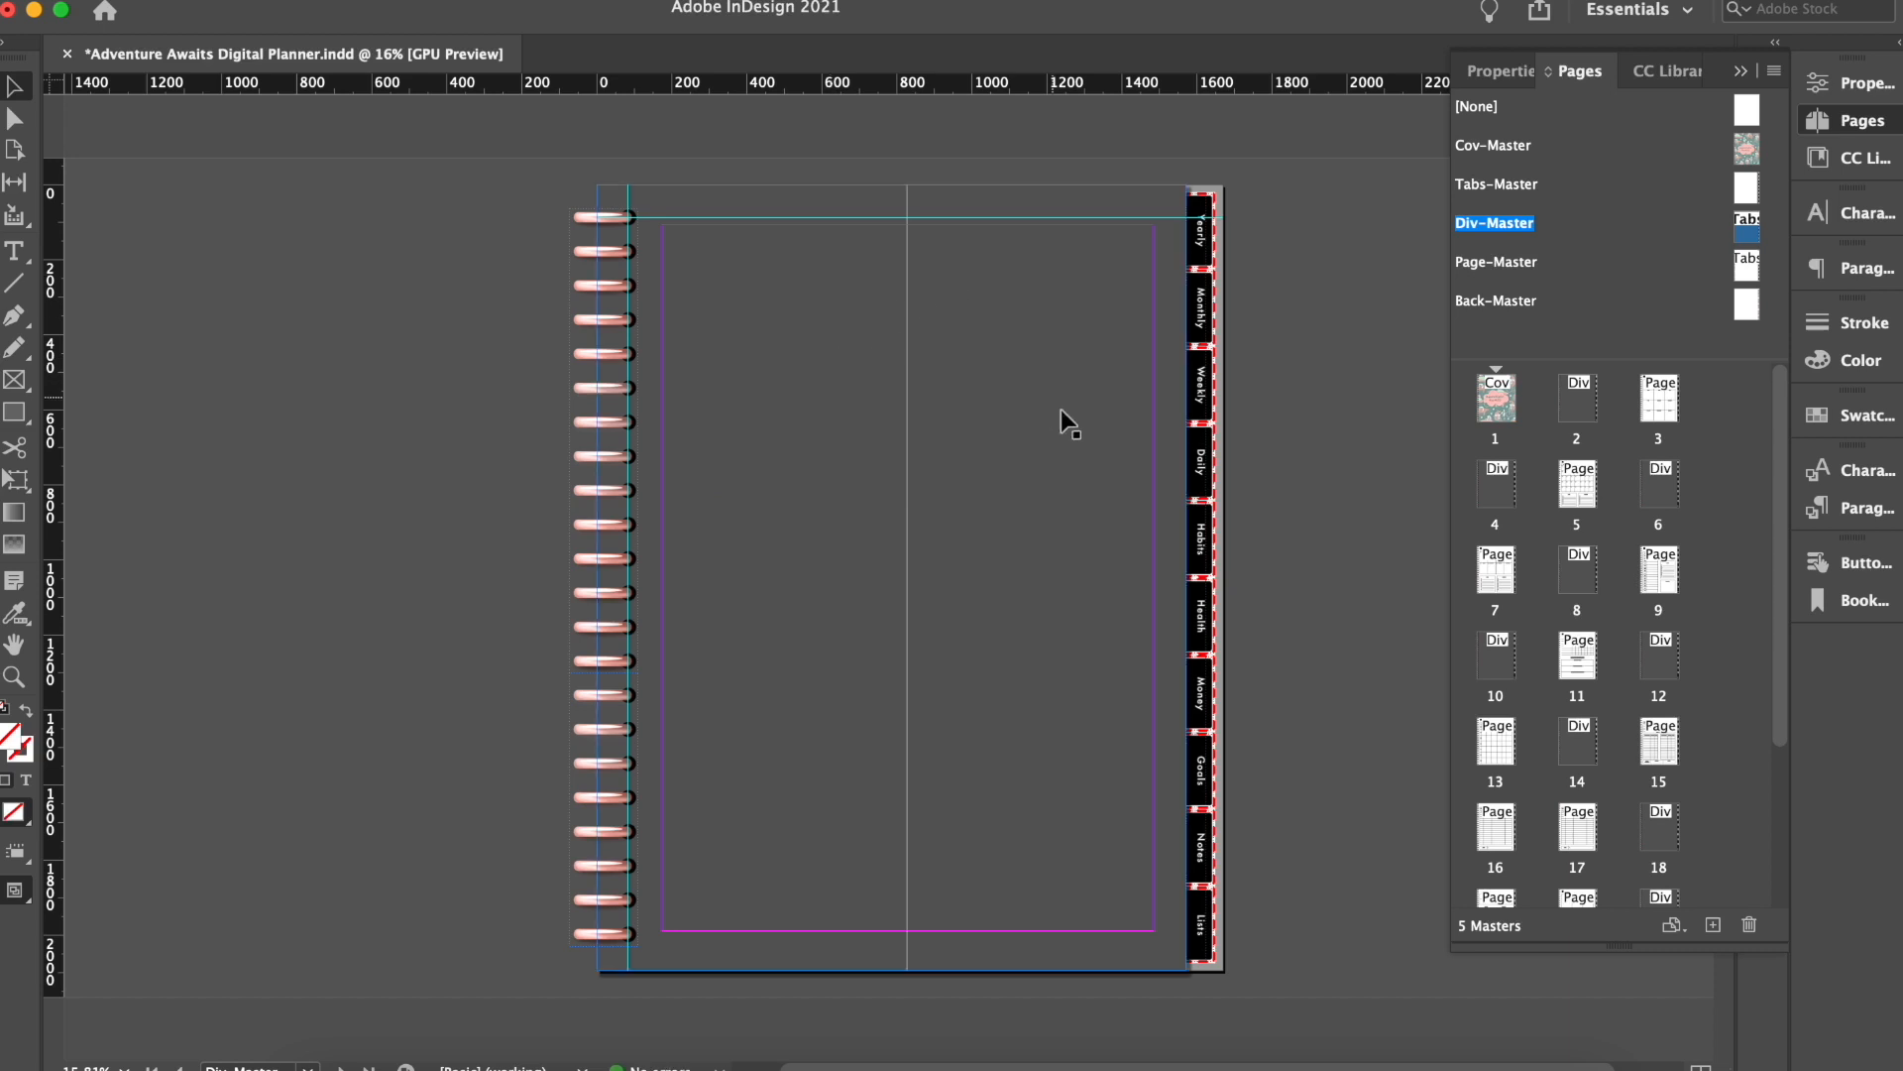
left_click(1033, 337)
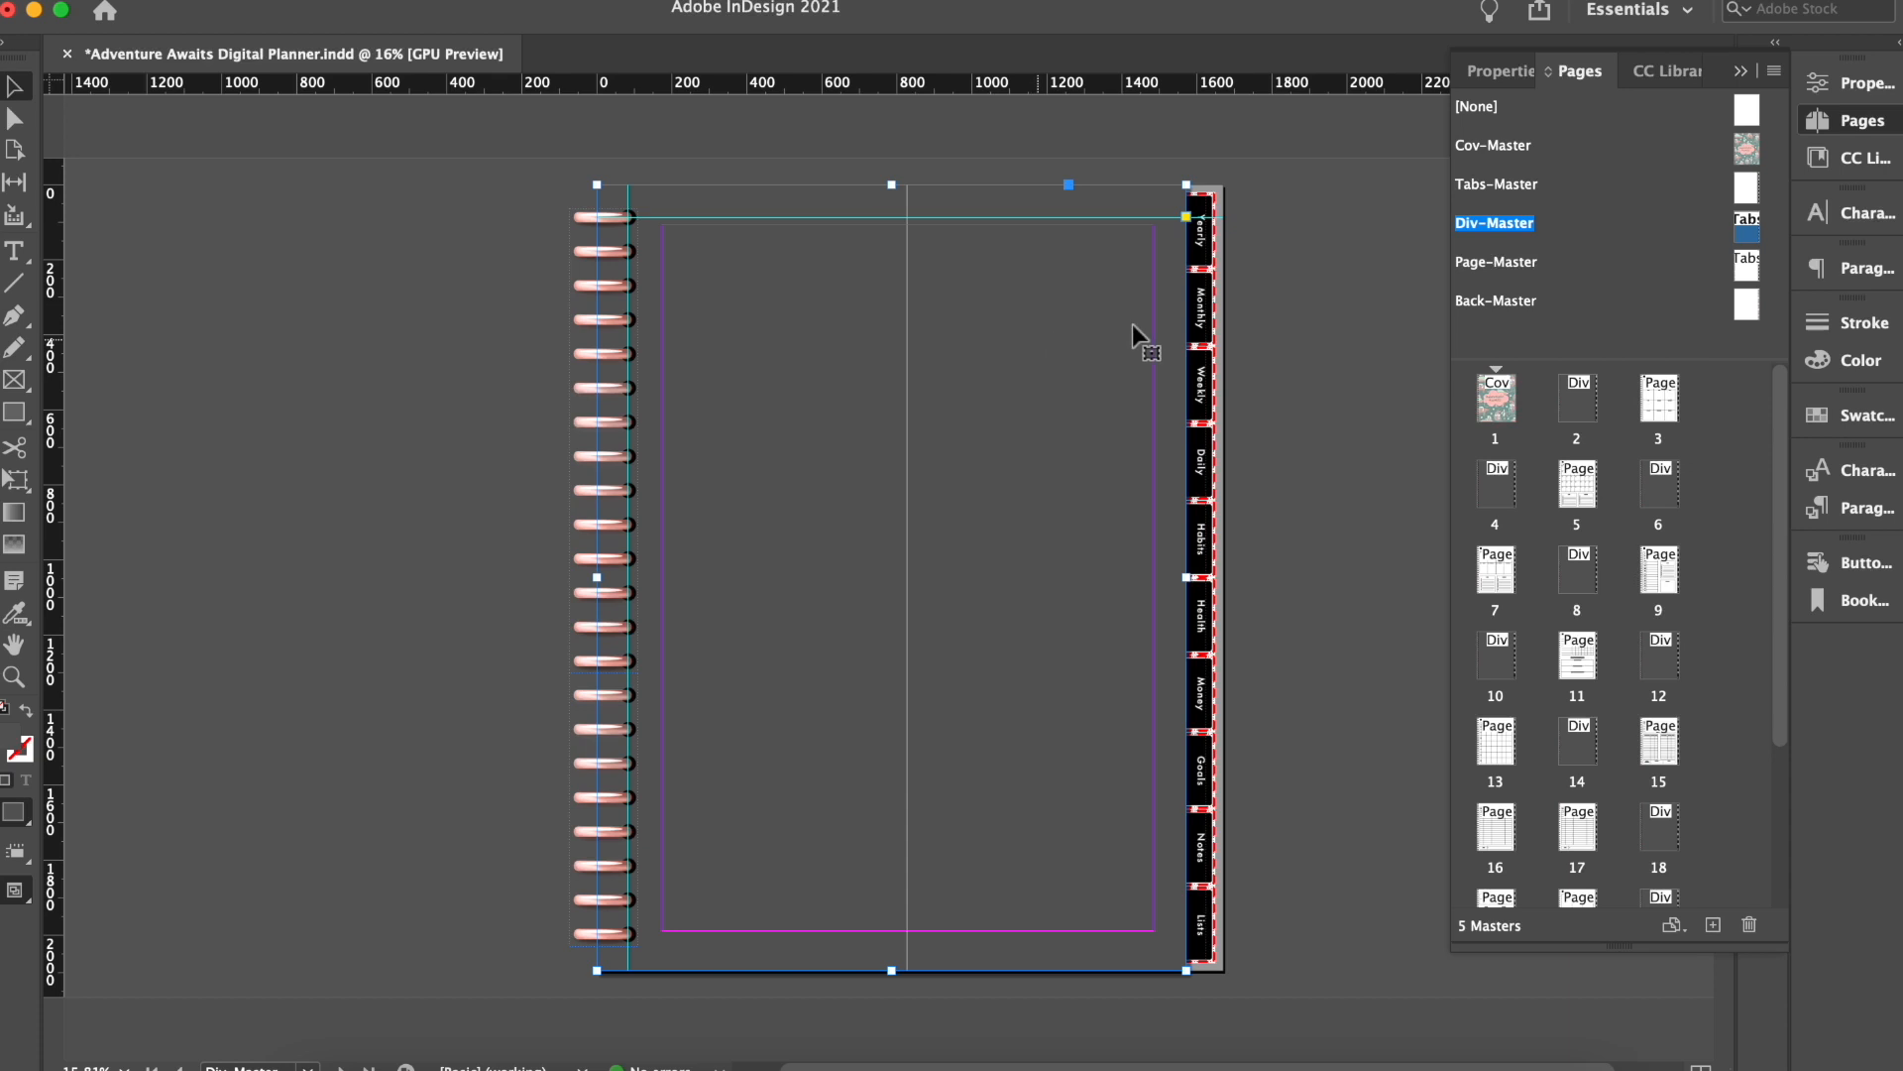
Step: On page 2, replace the Yearly title text with the yearly divider artwork filling the page, leaving nothing selected
double_click(1591, 411)
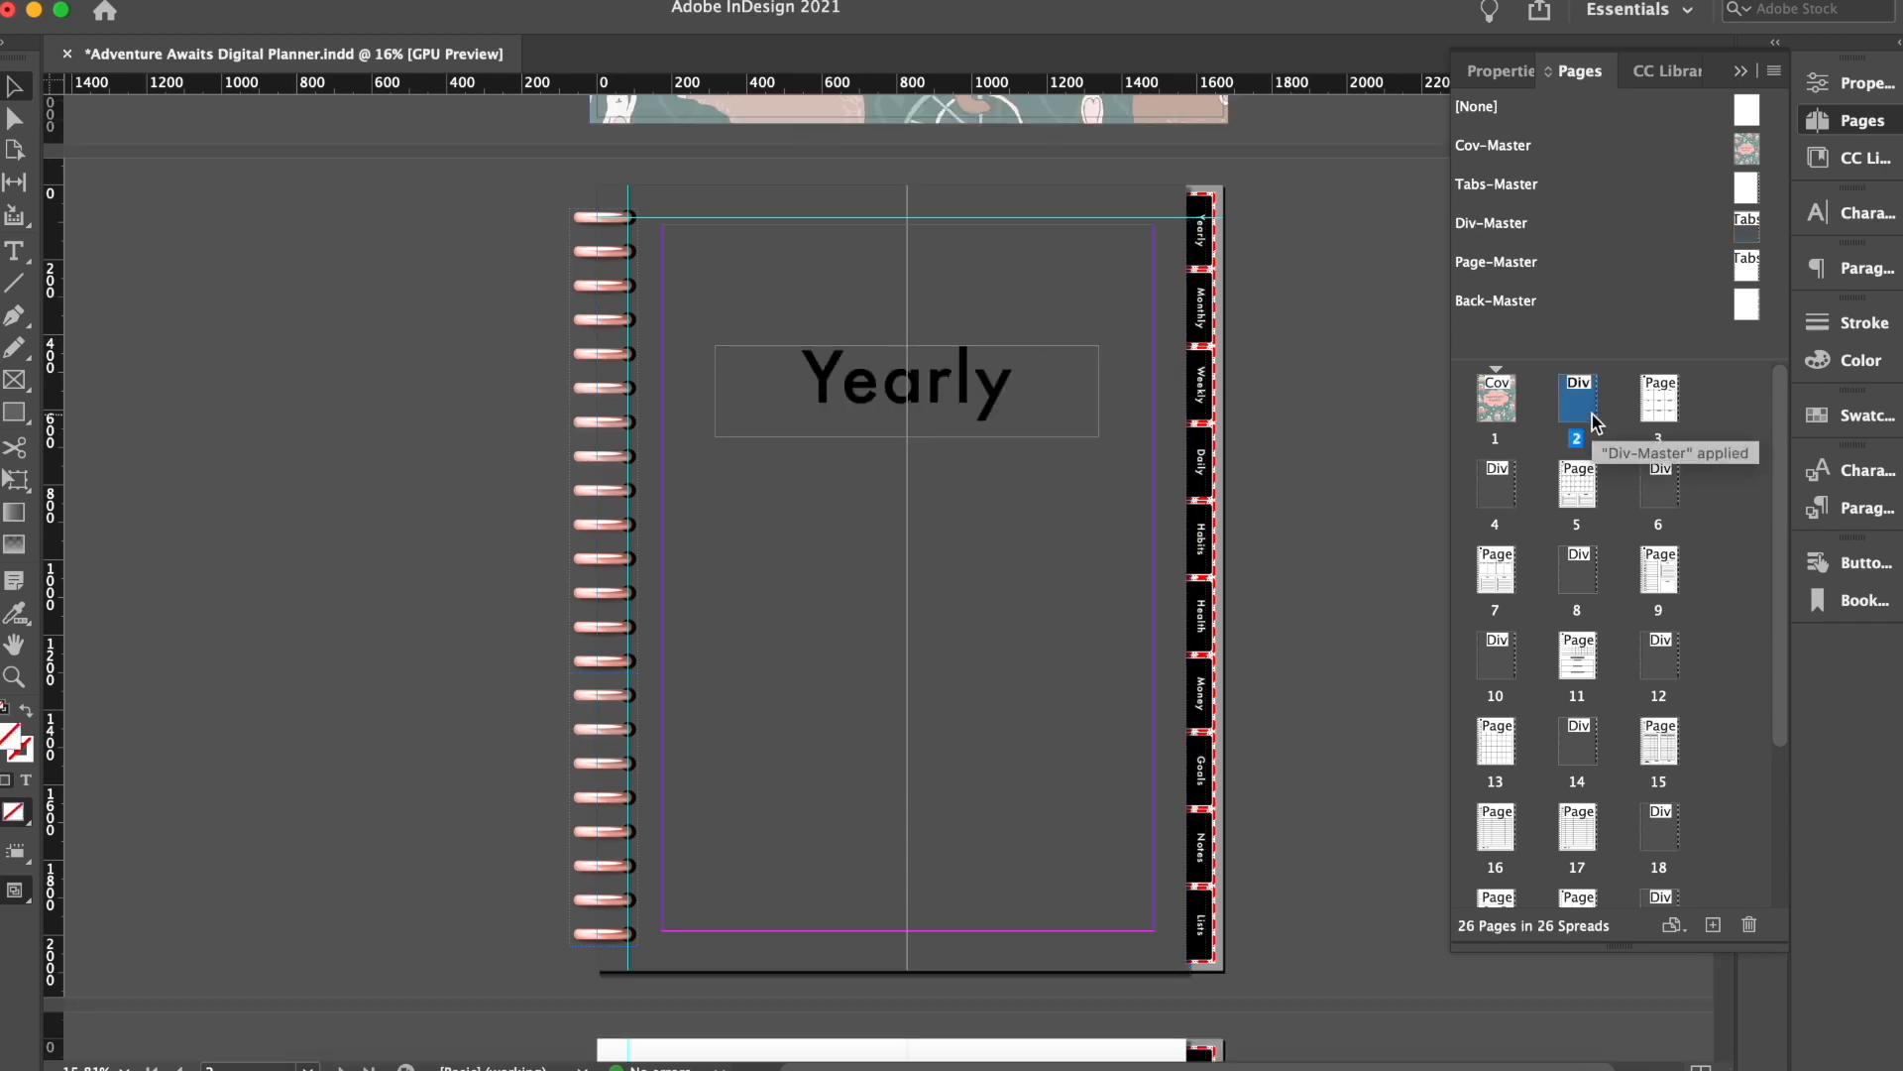
left_click(991, 402)
key("Delete")
left_click(834, 789)
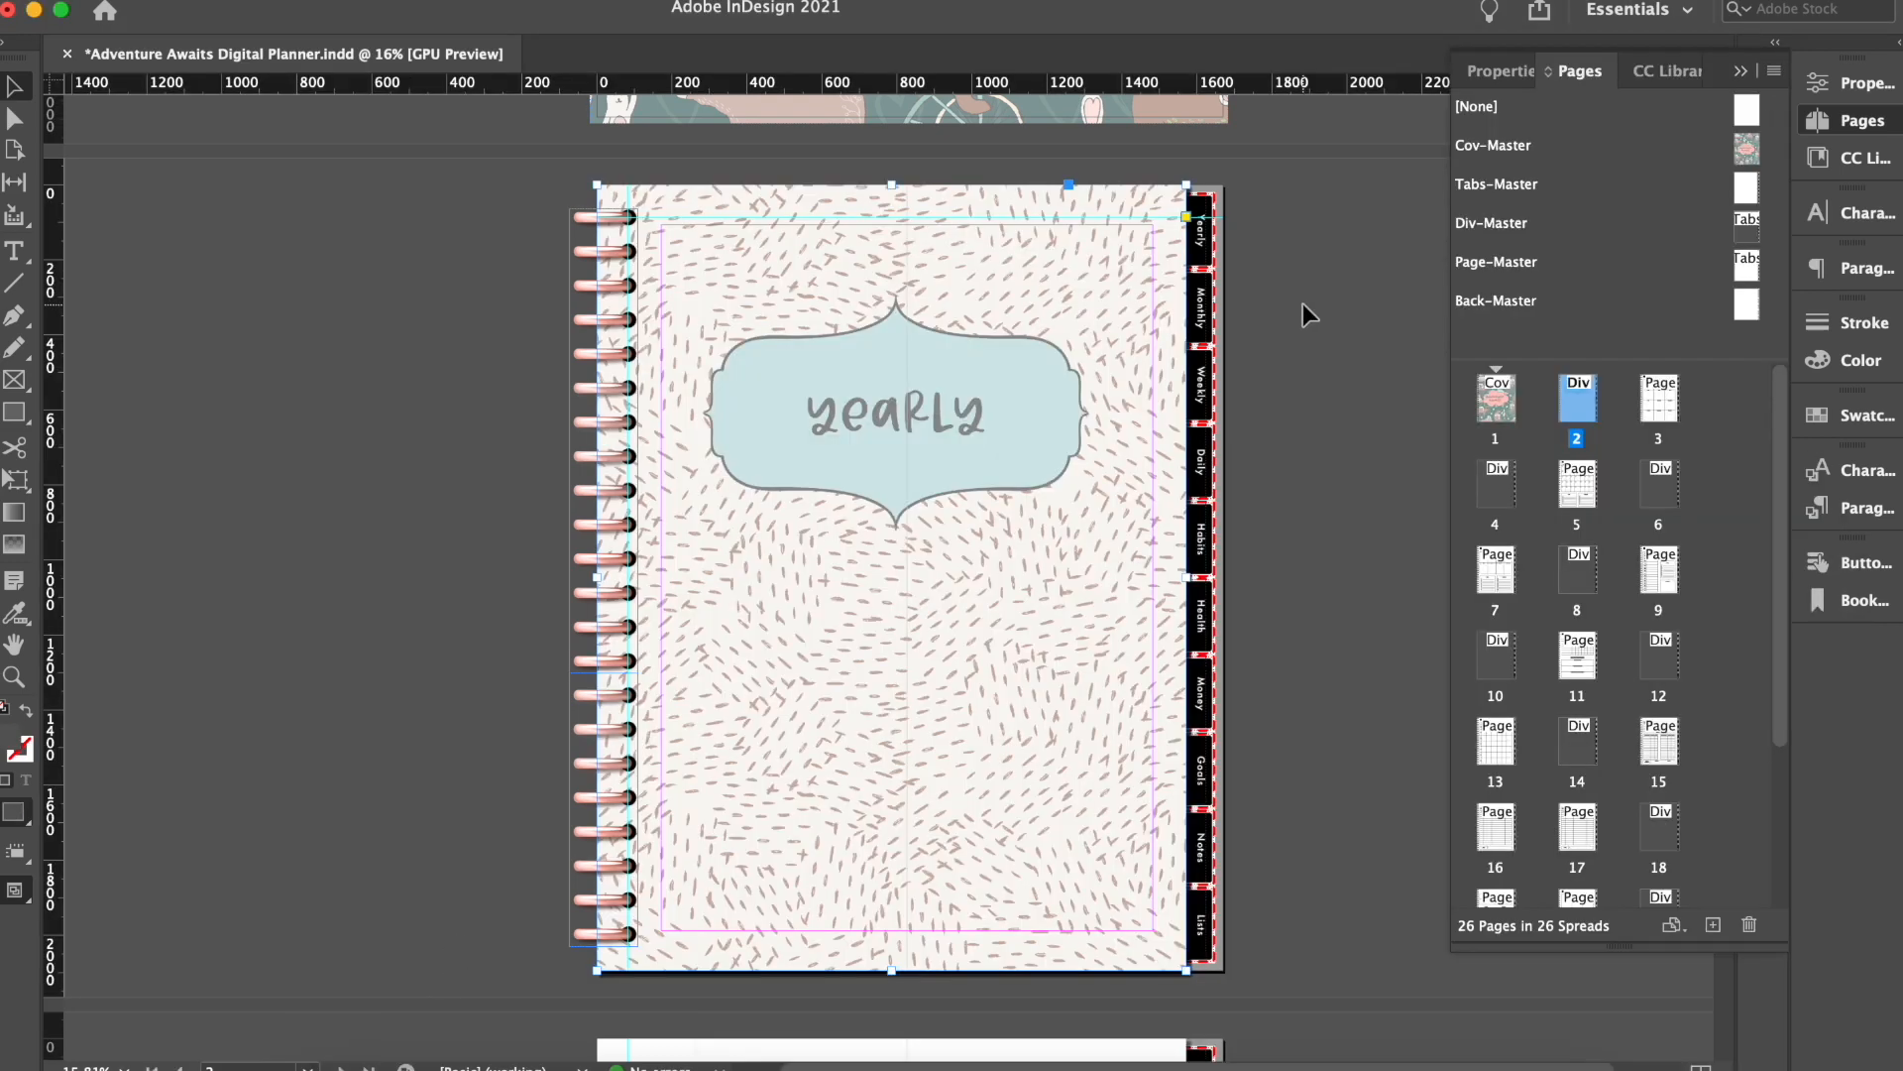
left_click(1355, 498)
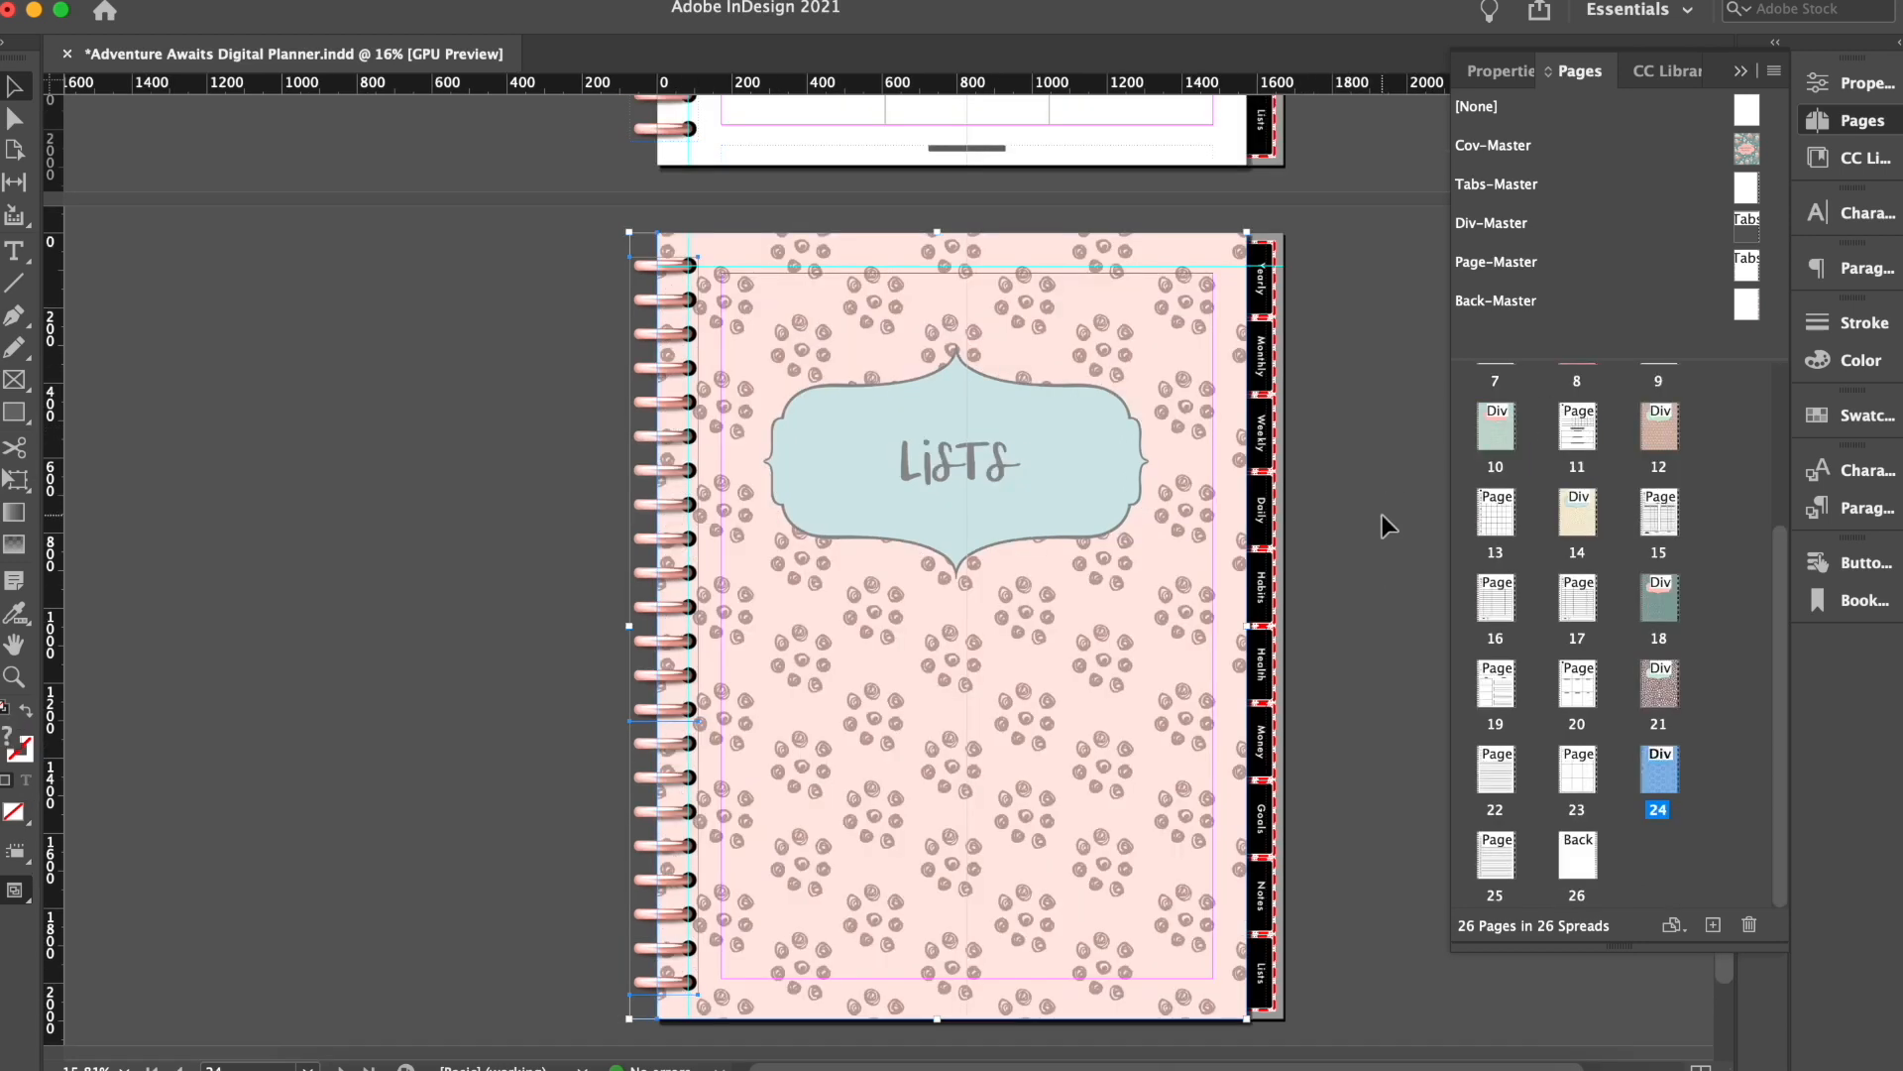
Step: Check the divider artwork on the Lists, Notes, Goals, Money, Health and Habits pages, working backwards from page 24 to page 10
scroll(1382, 515, "up", 5)
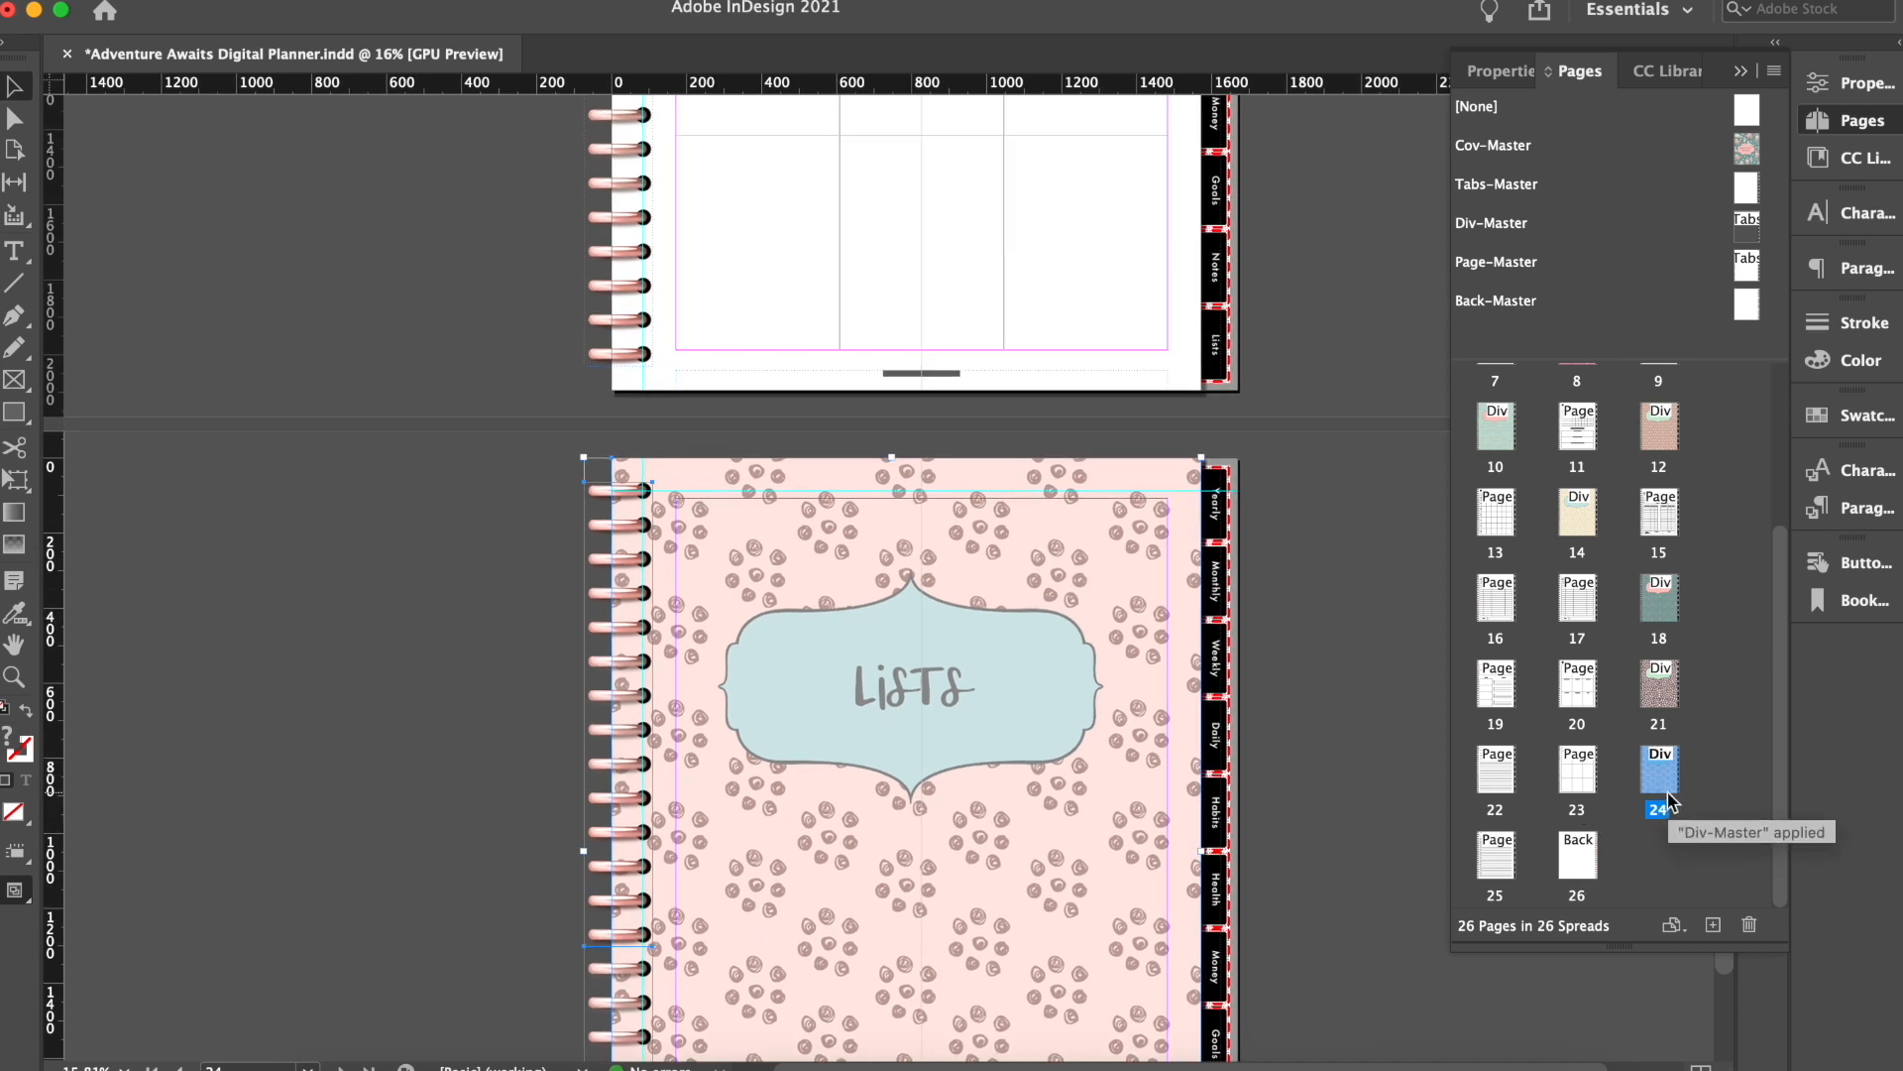
left_click(1665, 697)
double_click(1665, 697)
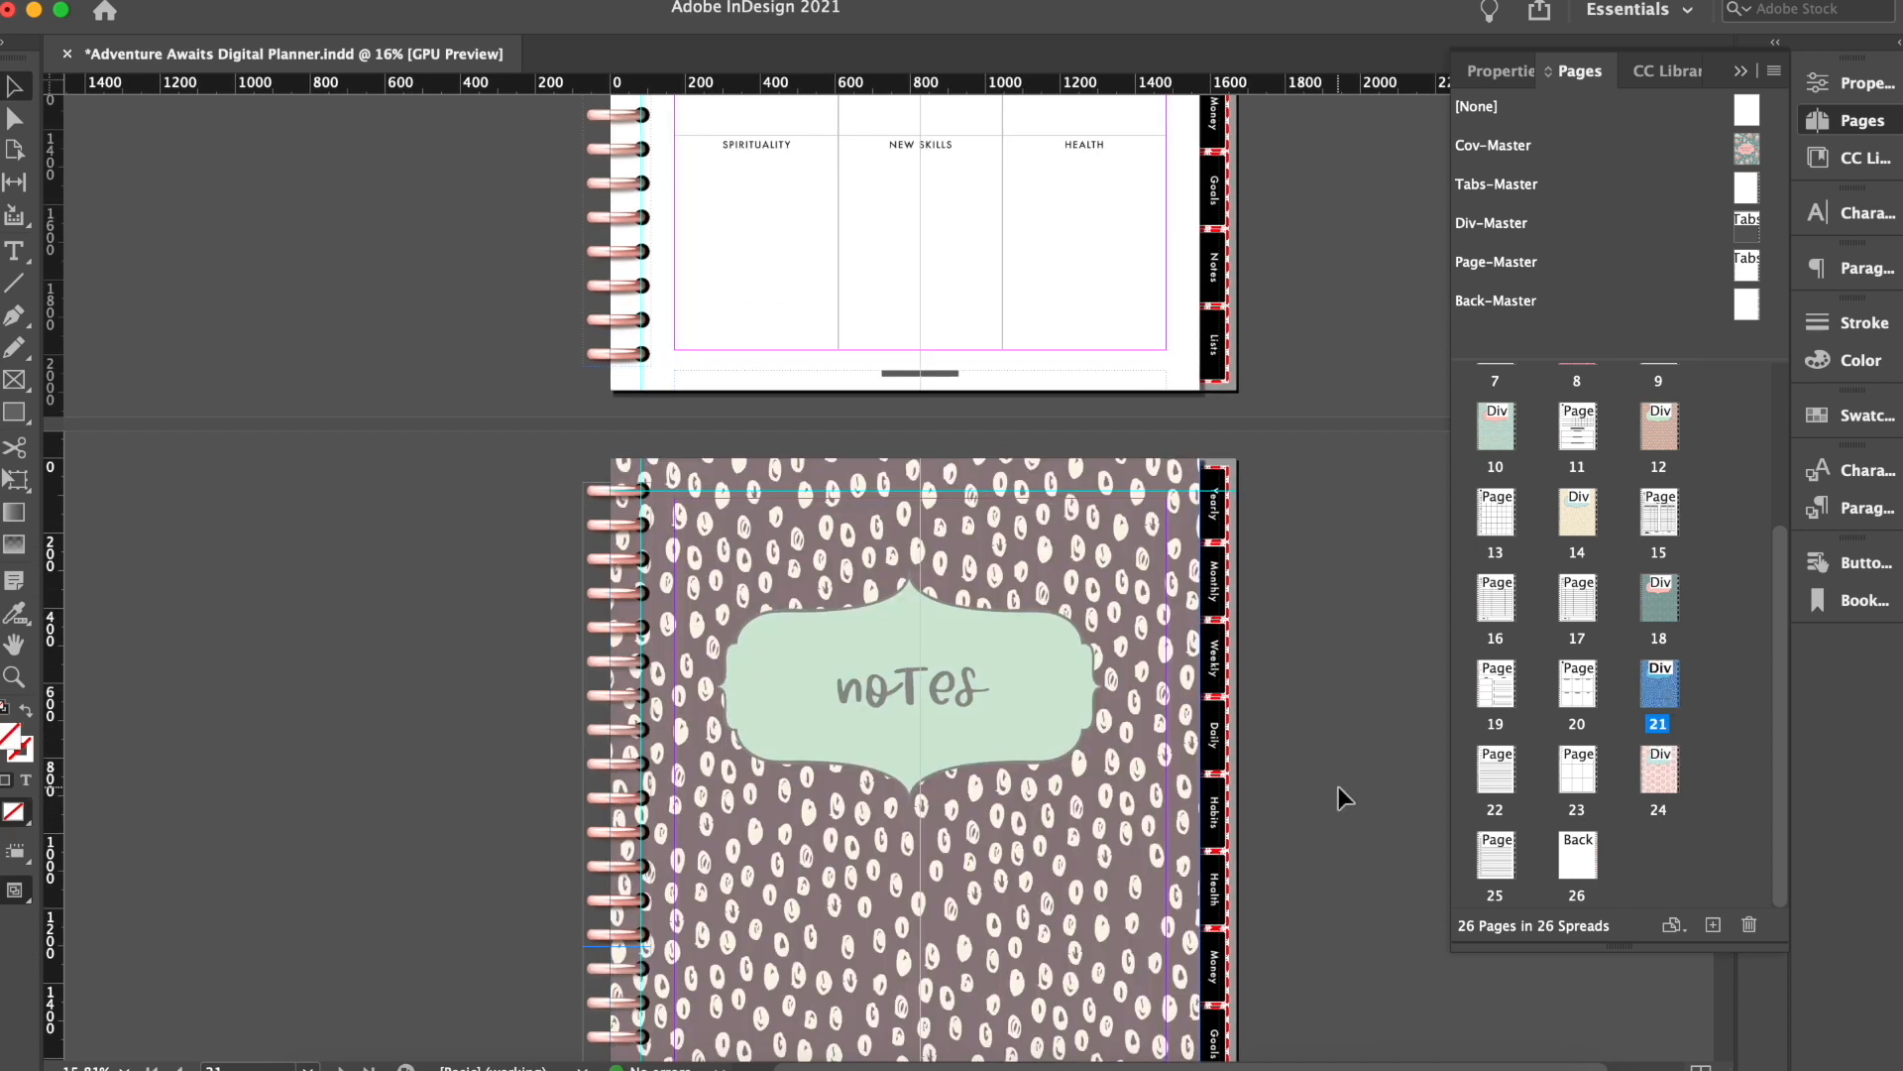
scroll(1336, 786, "down", 5)
double_click(1673, 607)
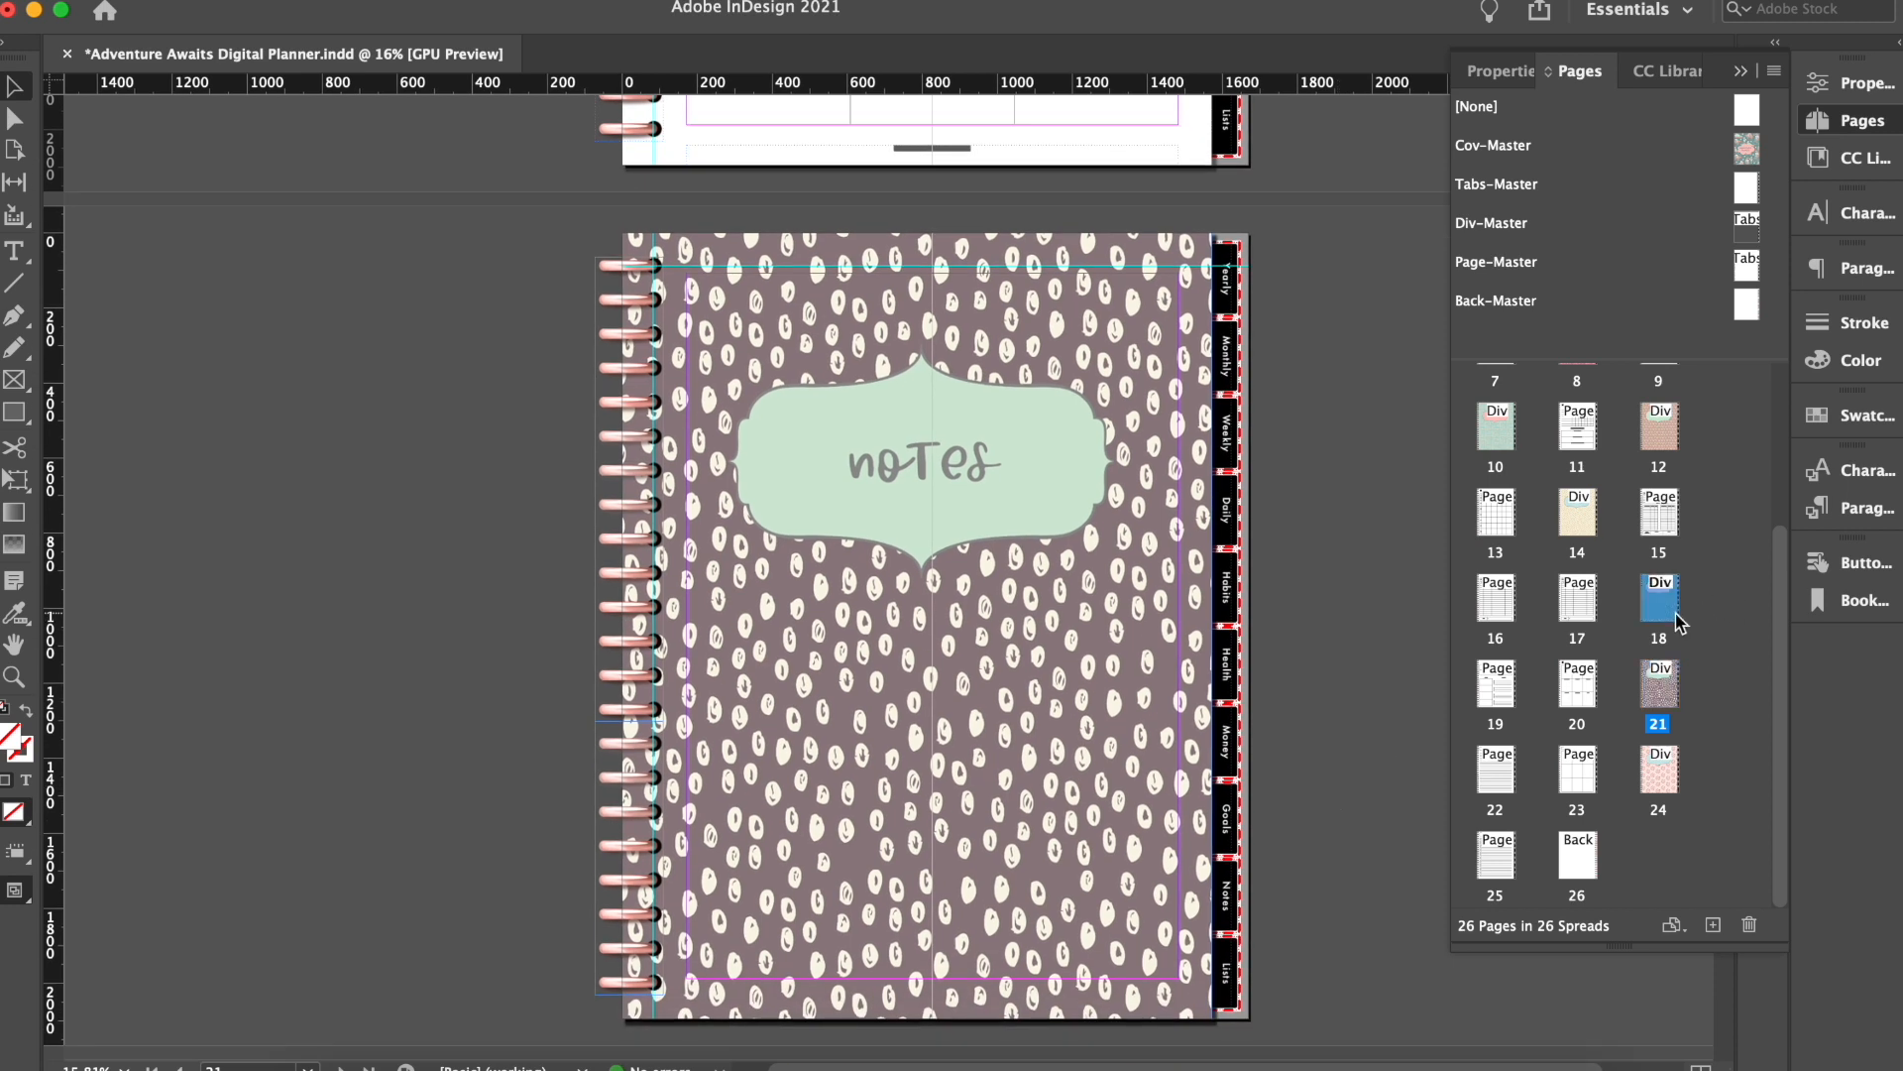
scroll(1607, 570, "up", 1)
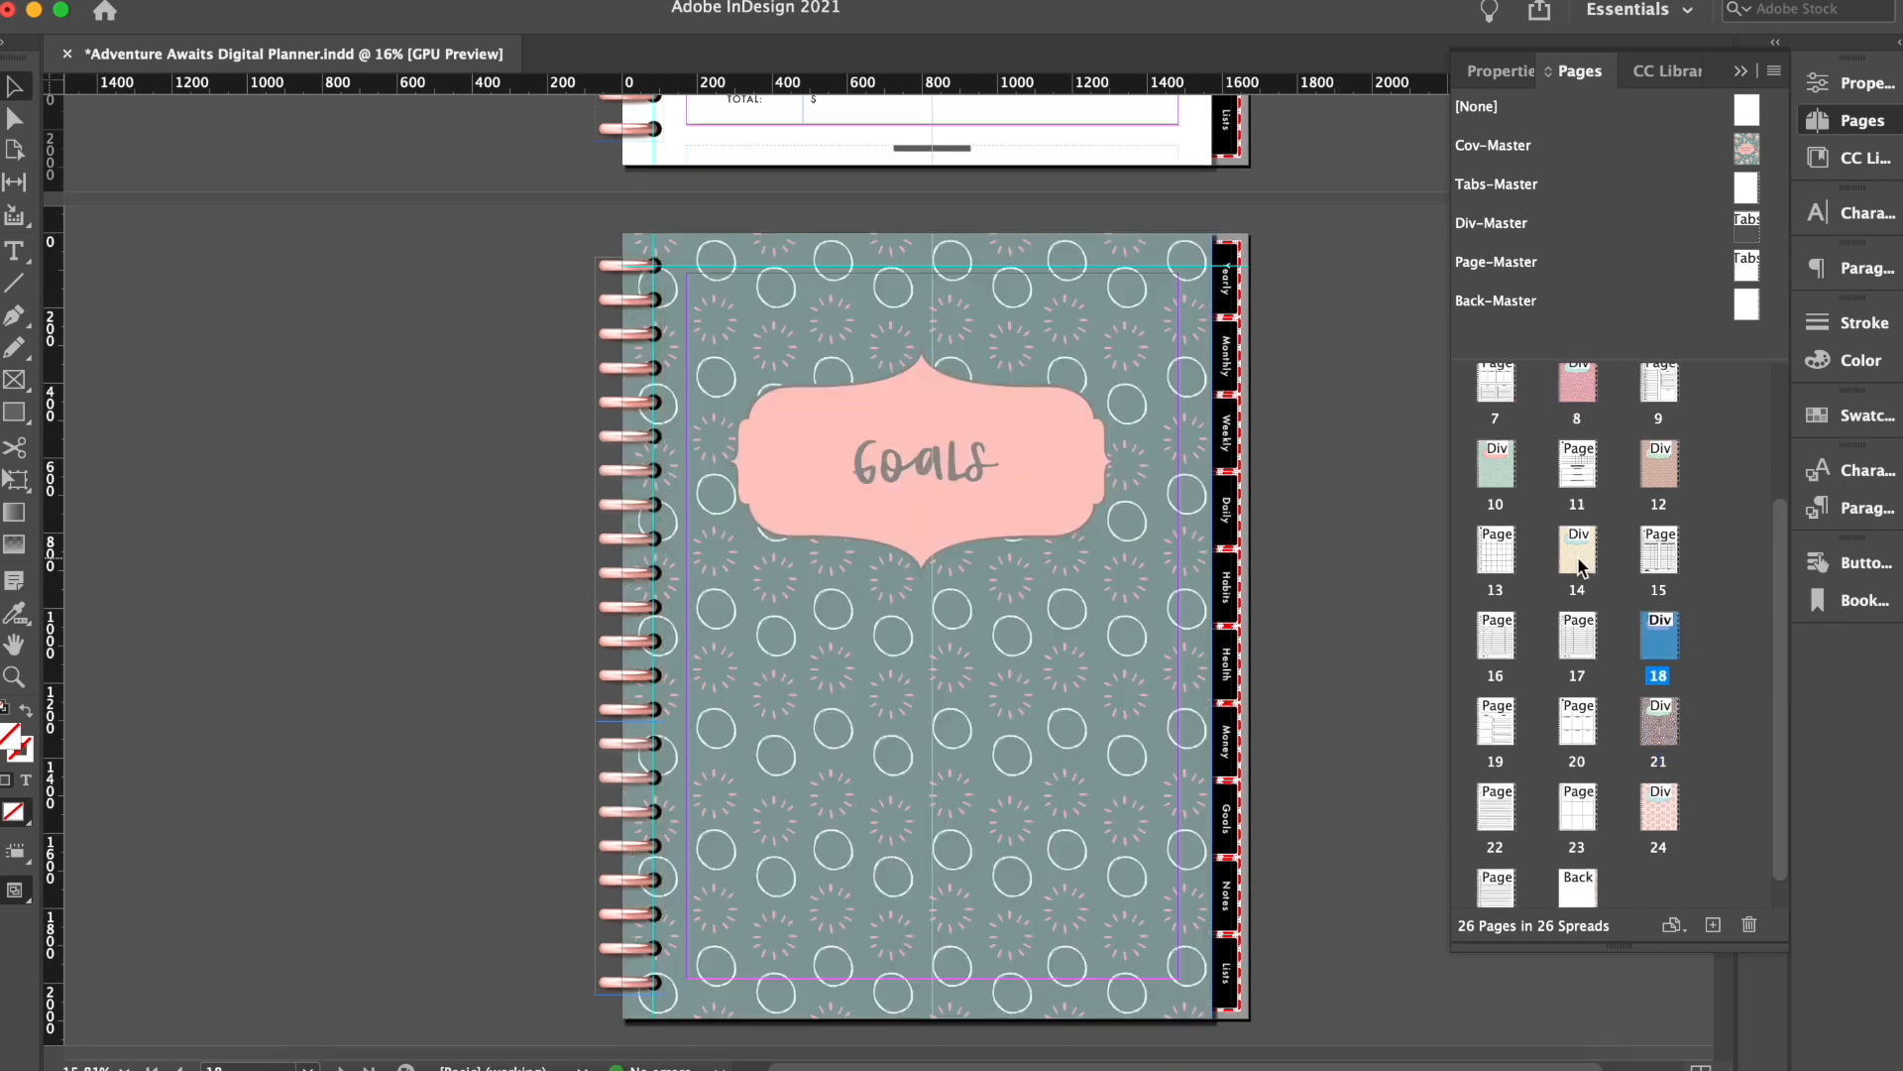
double_click(1579, 553)
double_click(1646, 474)
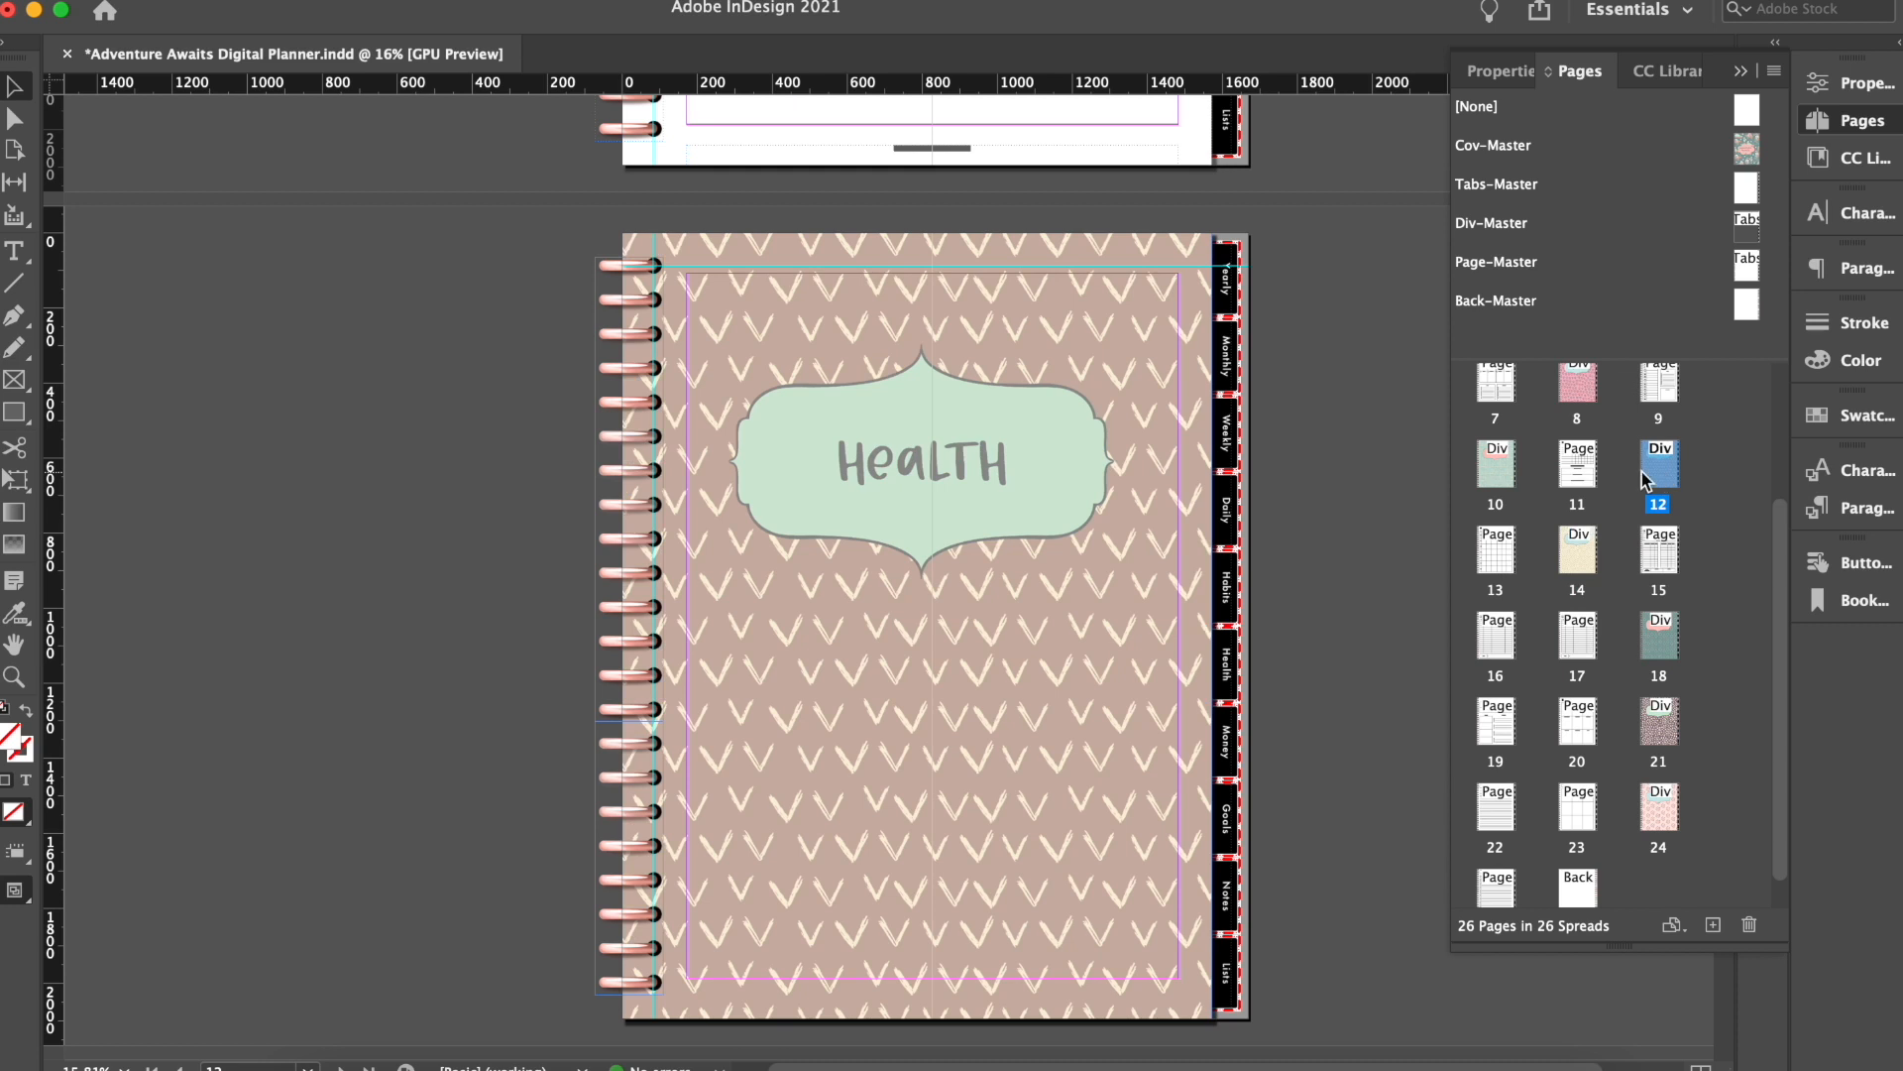
double_click(1509, 481)
scroll(1608, 530, "up", 3)
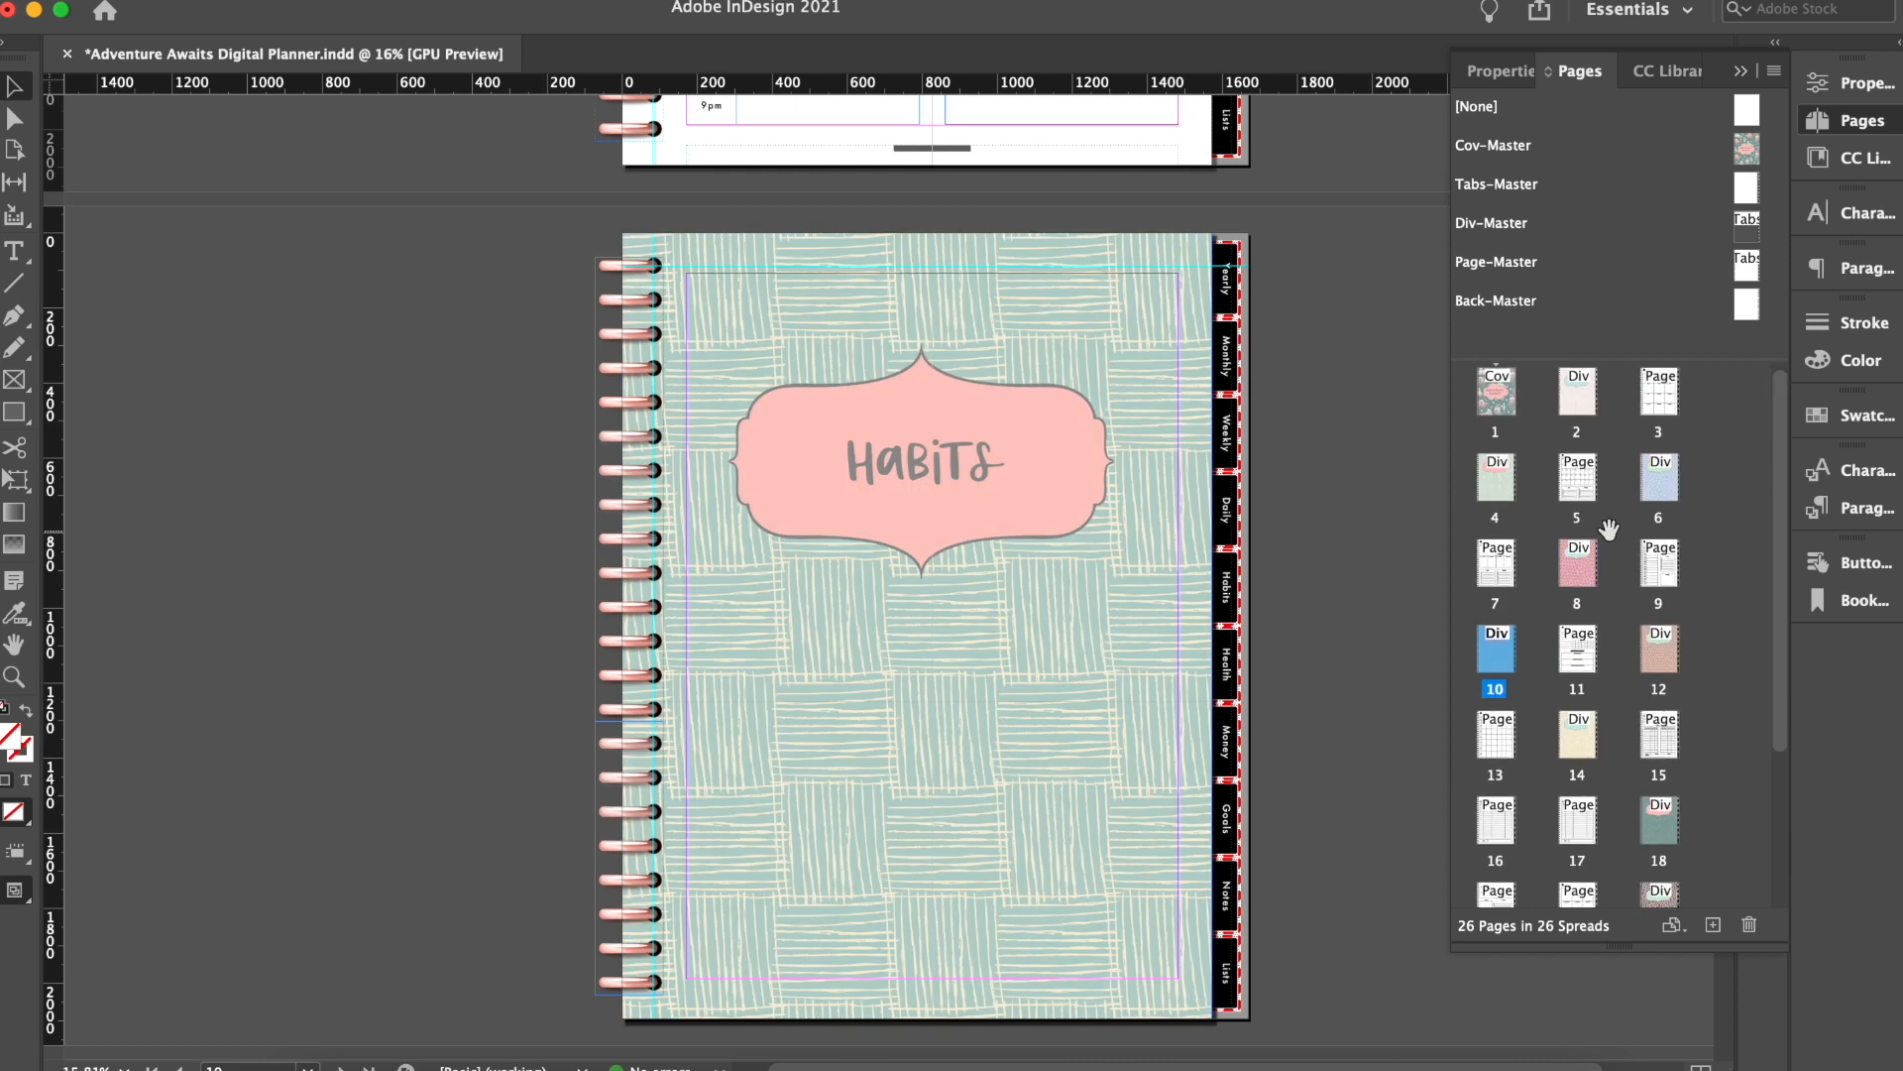
Step: Check the Daily, Weekly, Monthly and Yearly dividers on pages 8, 6, 4 and 2, along with the Adventure Awaits cover
double_click(1578, 571)
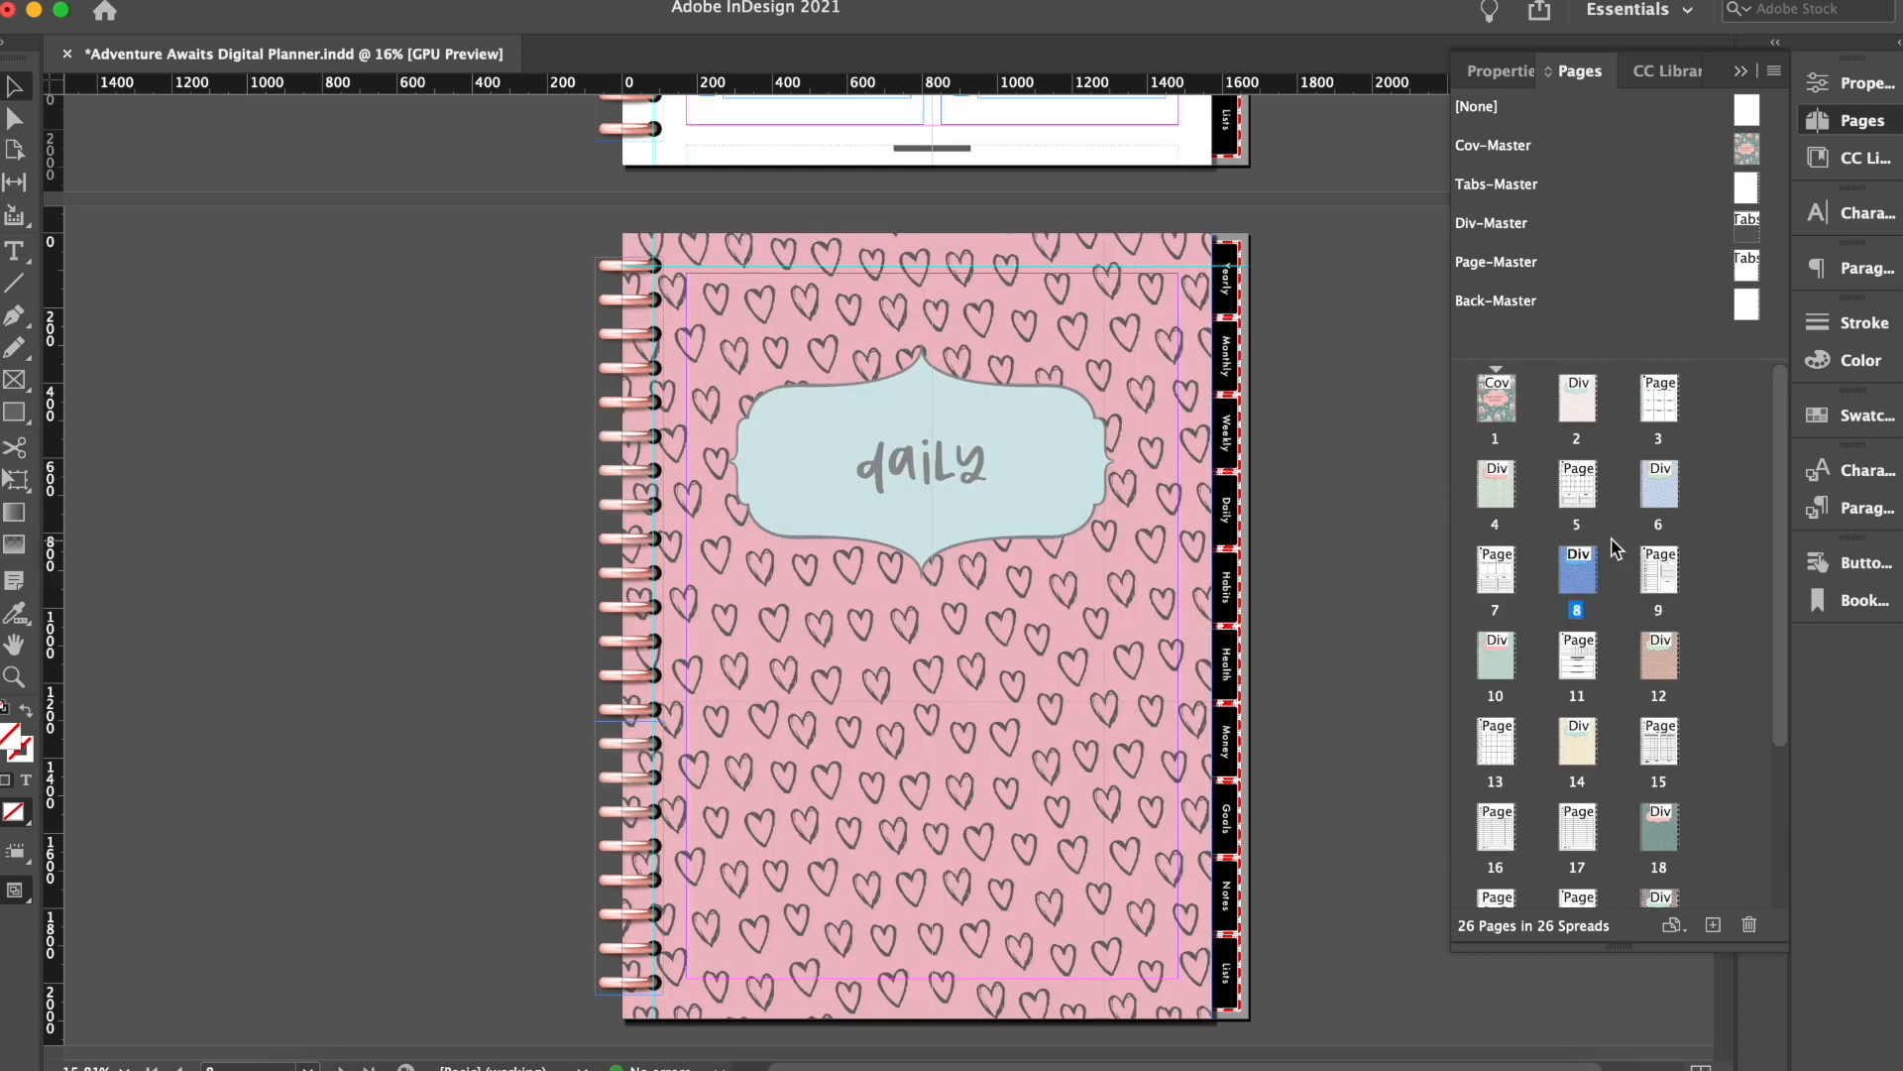
left_click(1662, 488)
double_click(1663, 488)
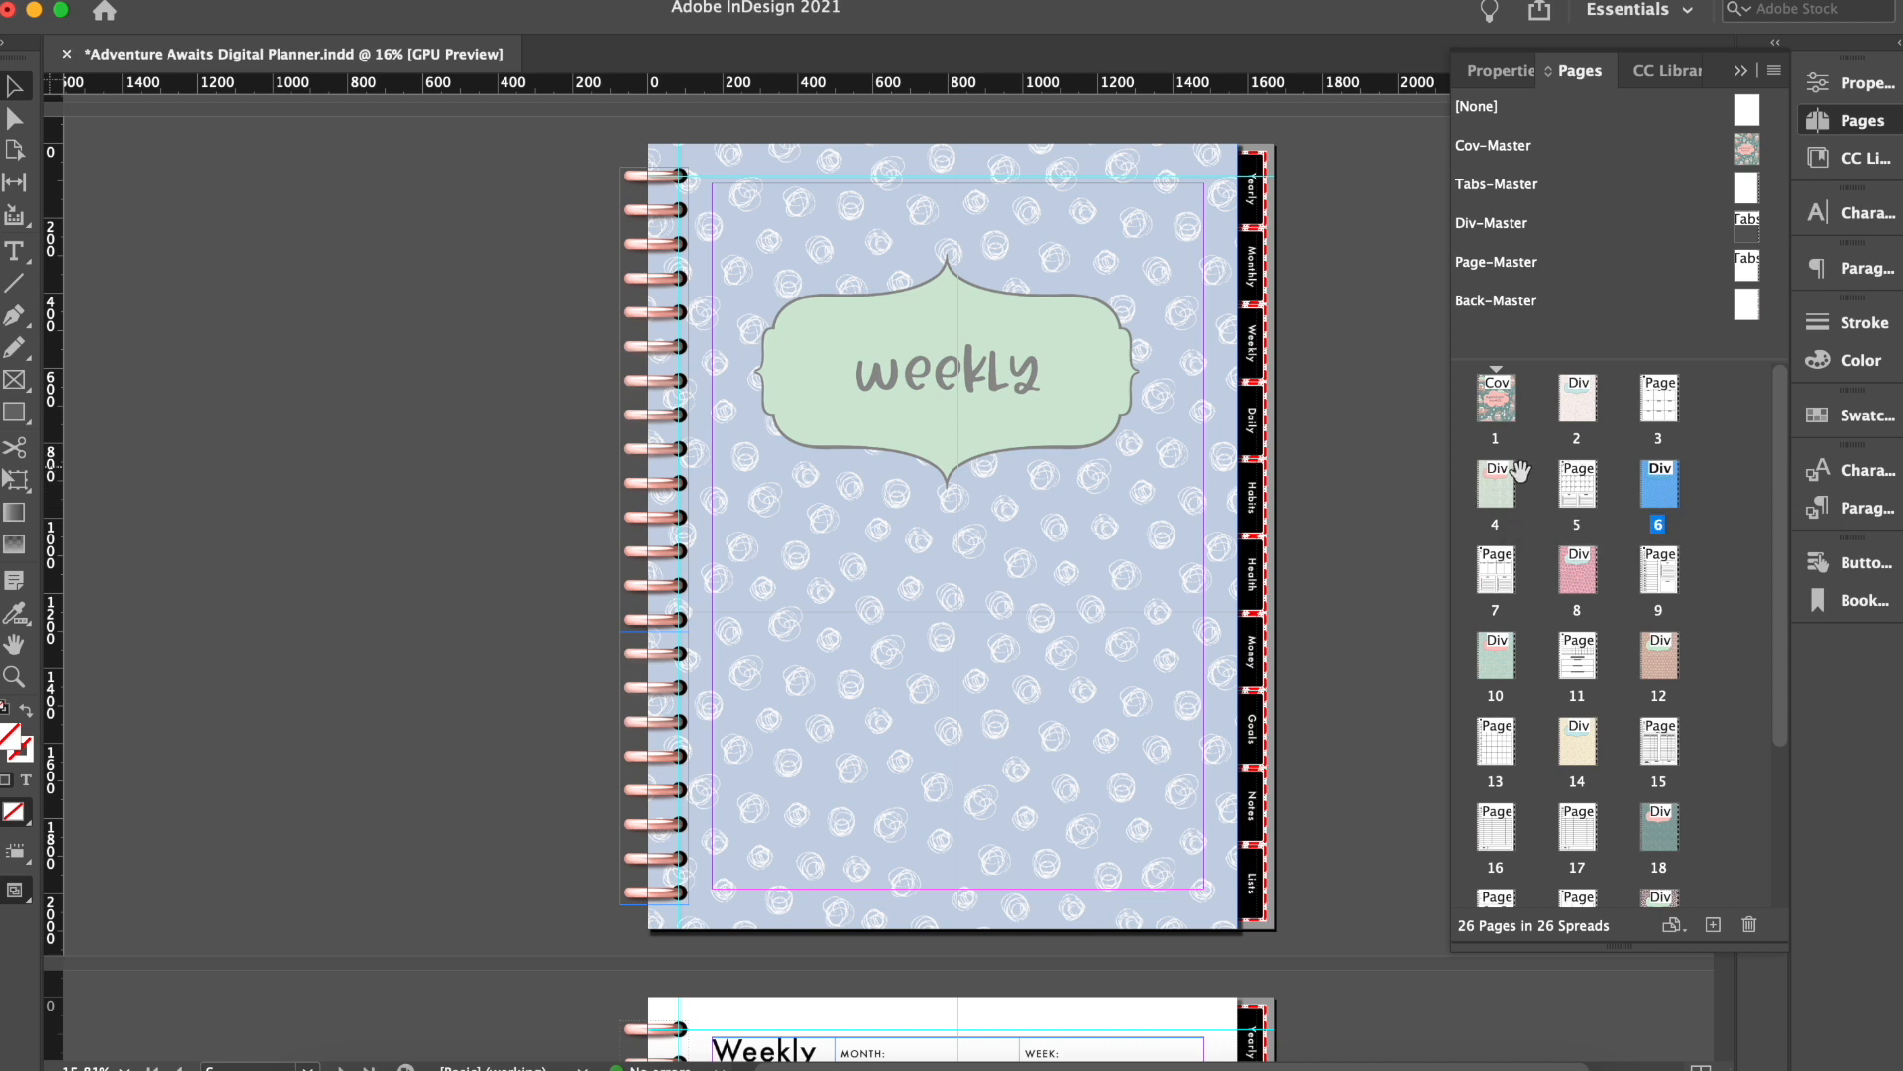
left_click(1499, 506)
double_click(1499, 505)
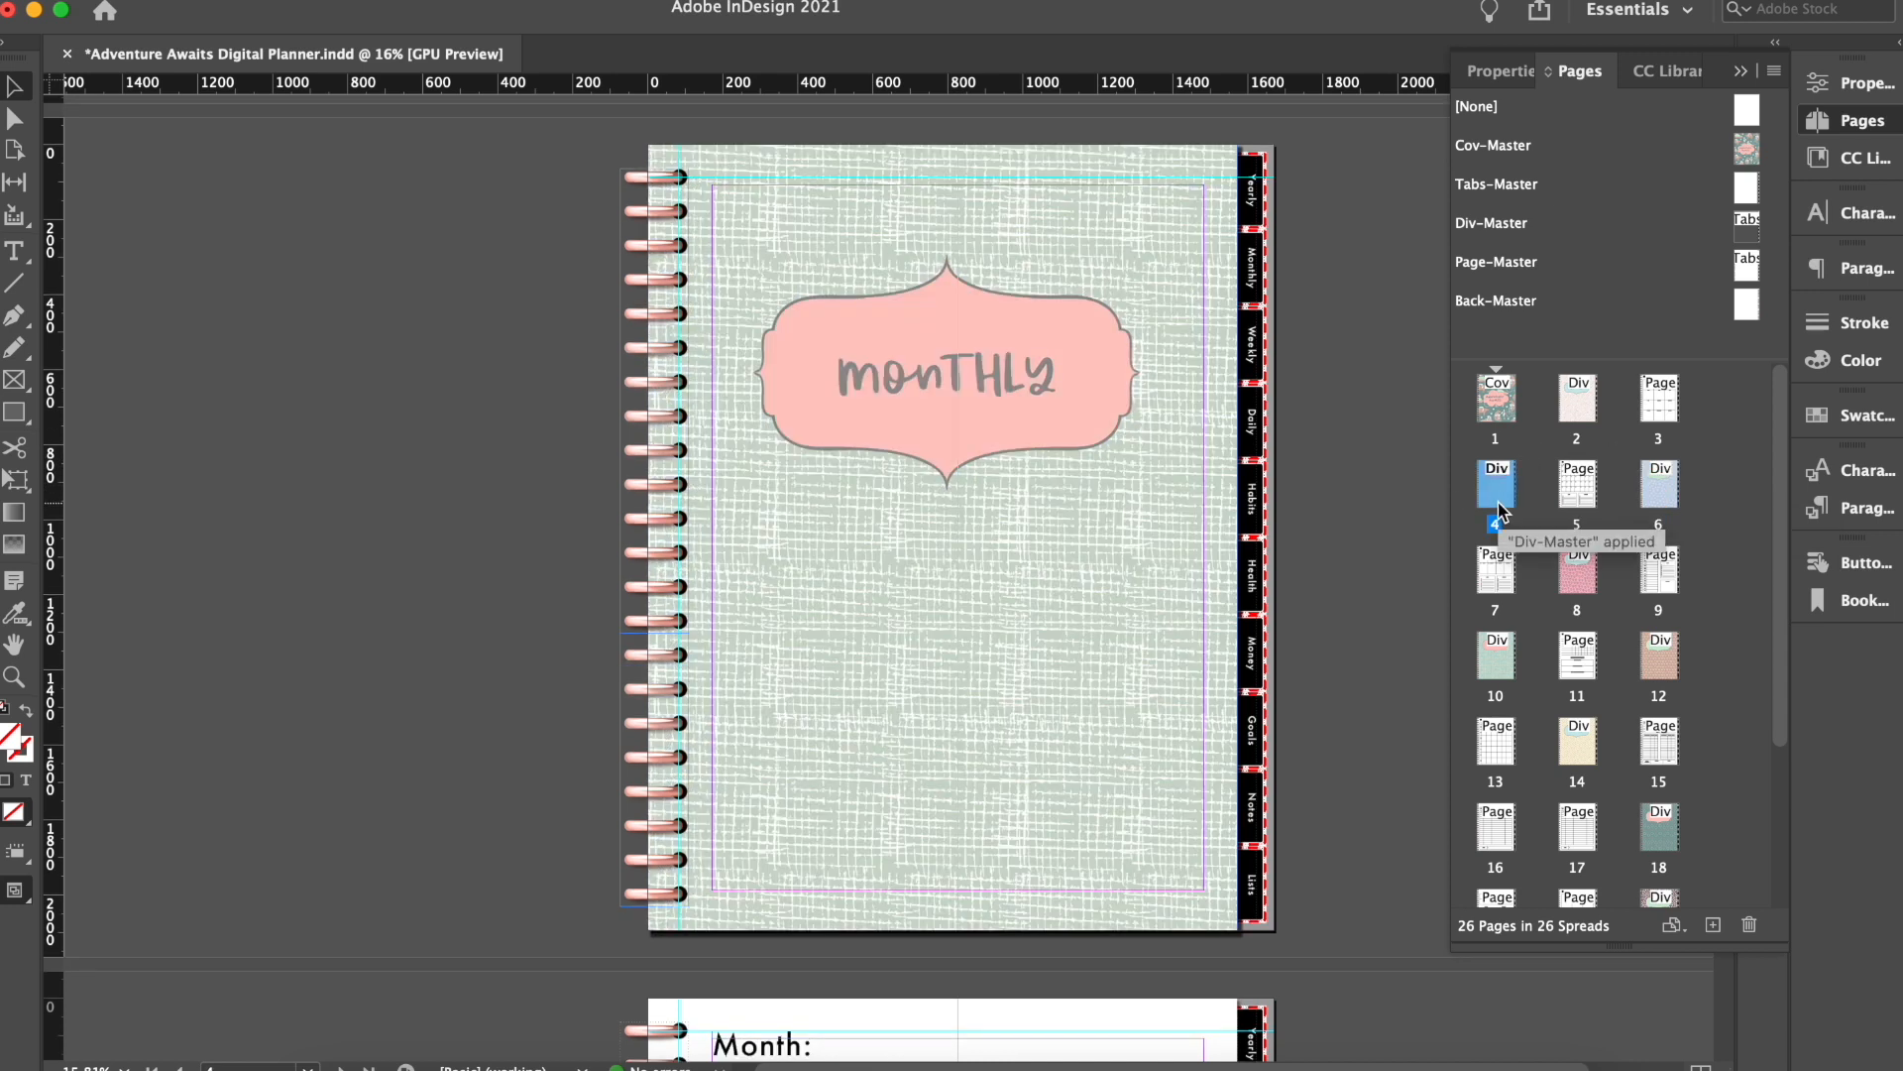
double_click(1578, 424)
scroll(1352, 460, "up", 5)
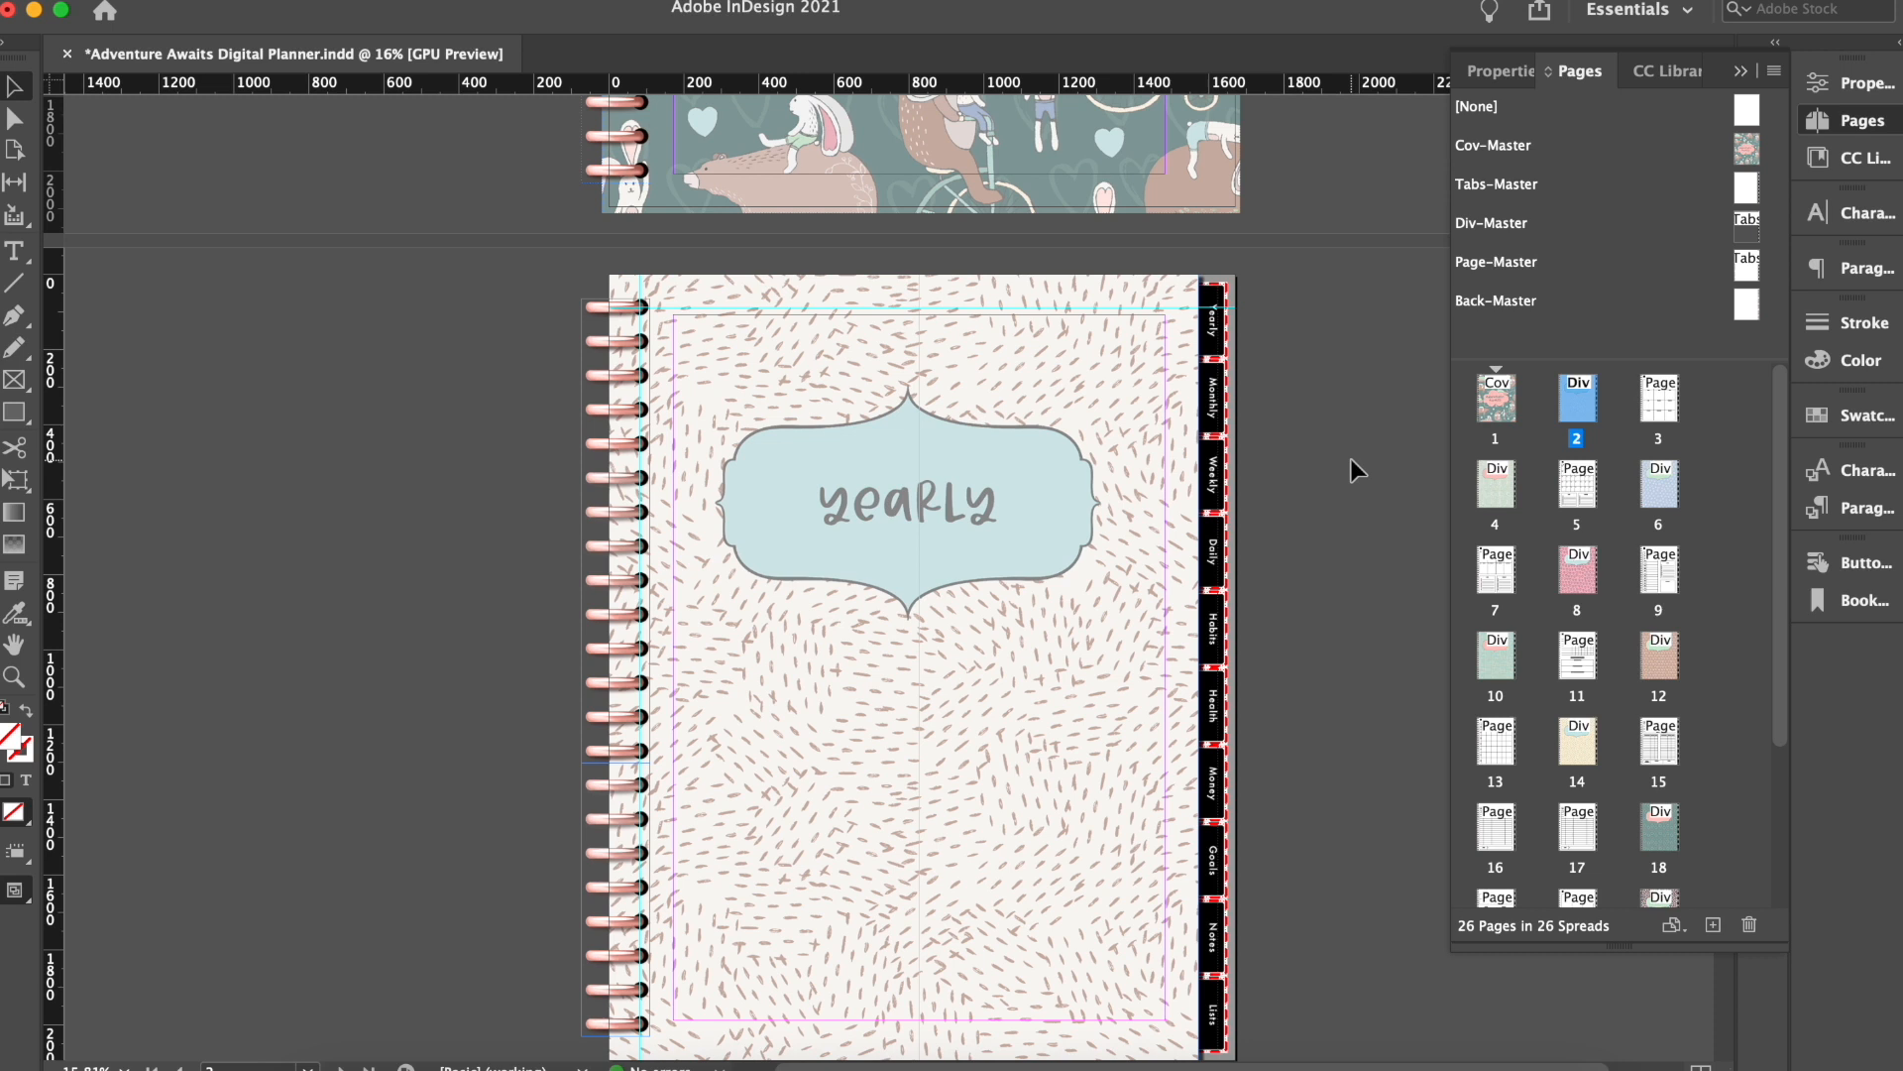
scroll(1353, 460, "up", 5)
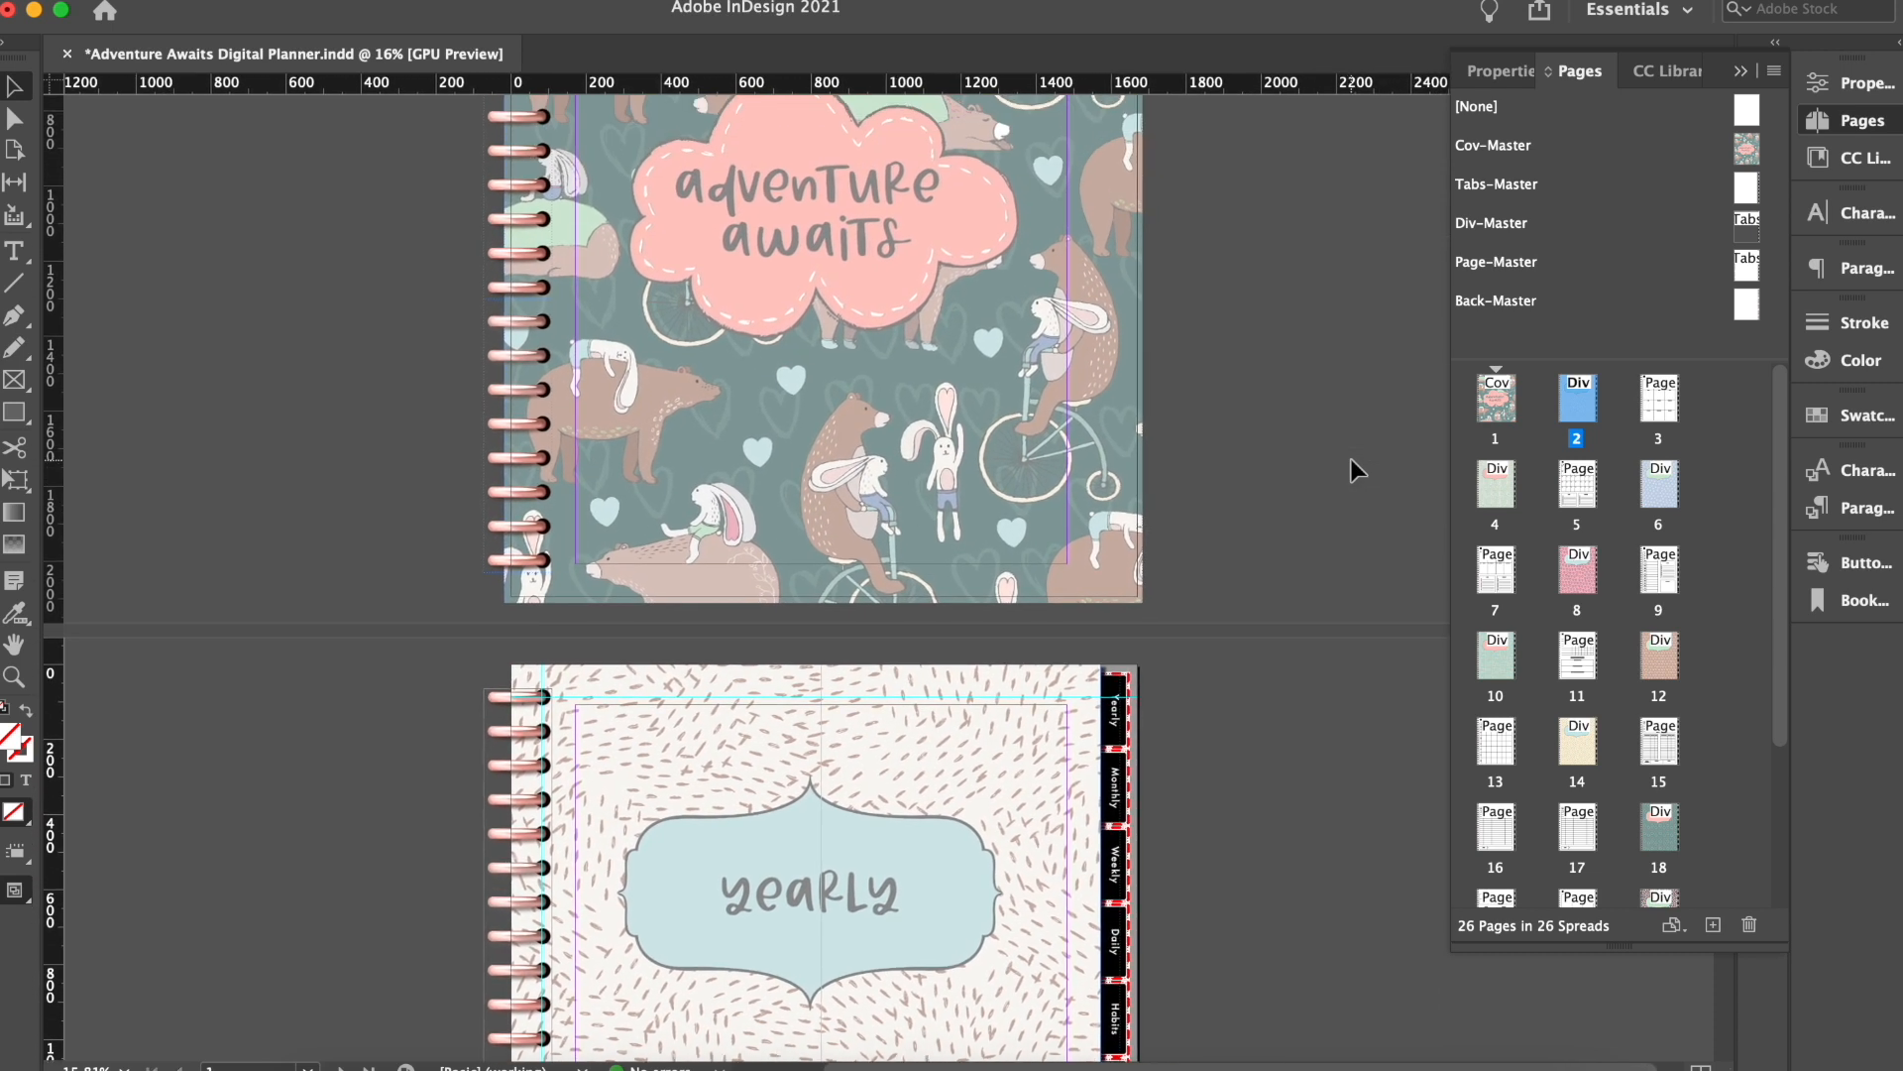
scroll(1352, 460, "down", 10)
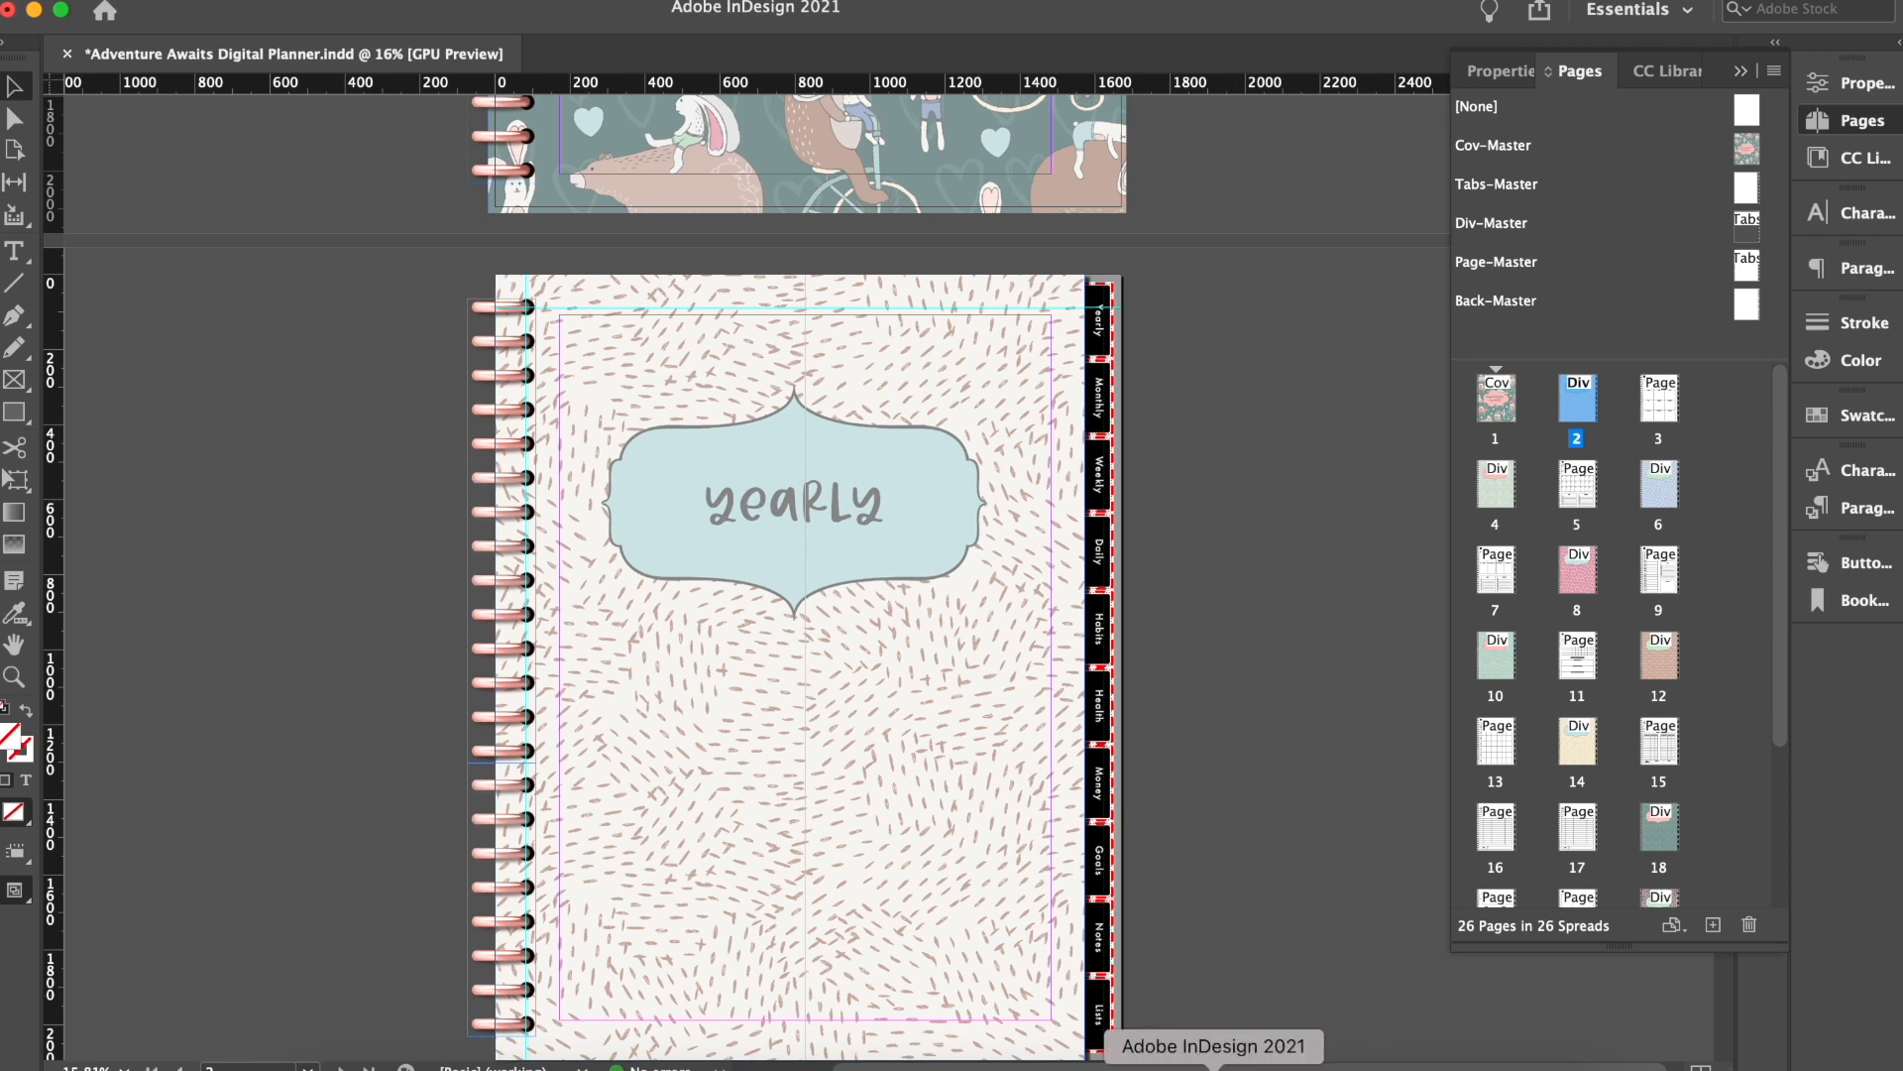
Step: Switch to the Planner Page Designs document in Illustrator and examine the colours and fonts artboard
left_click(1267, 1066)
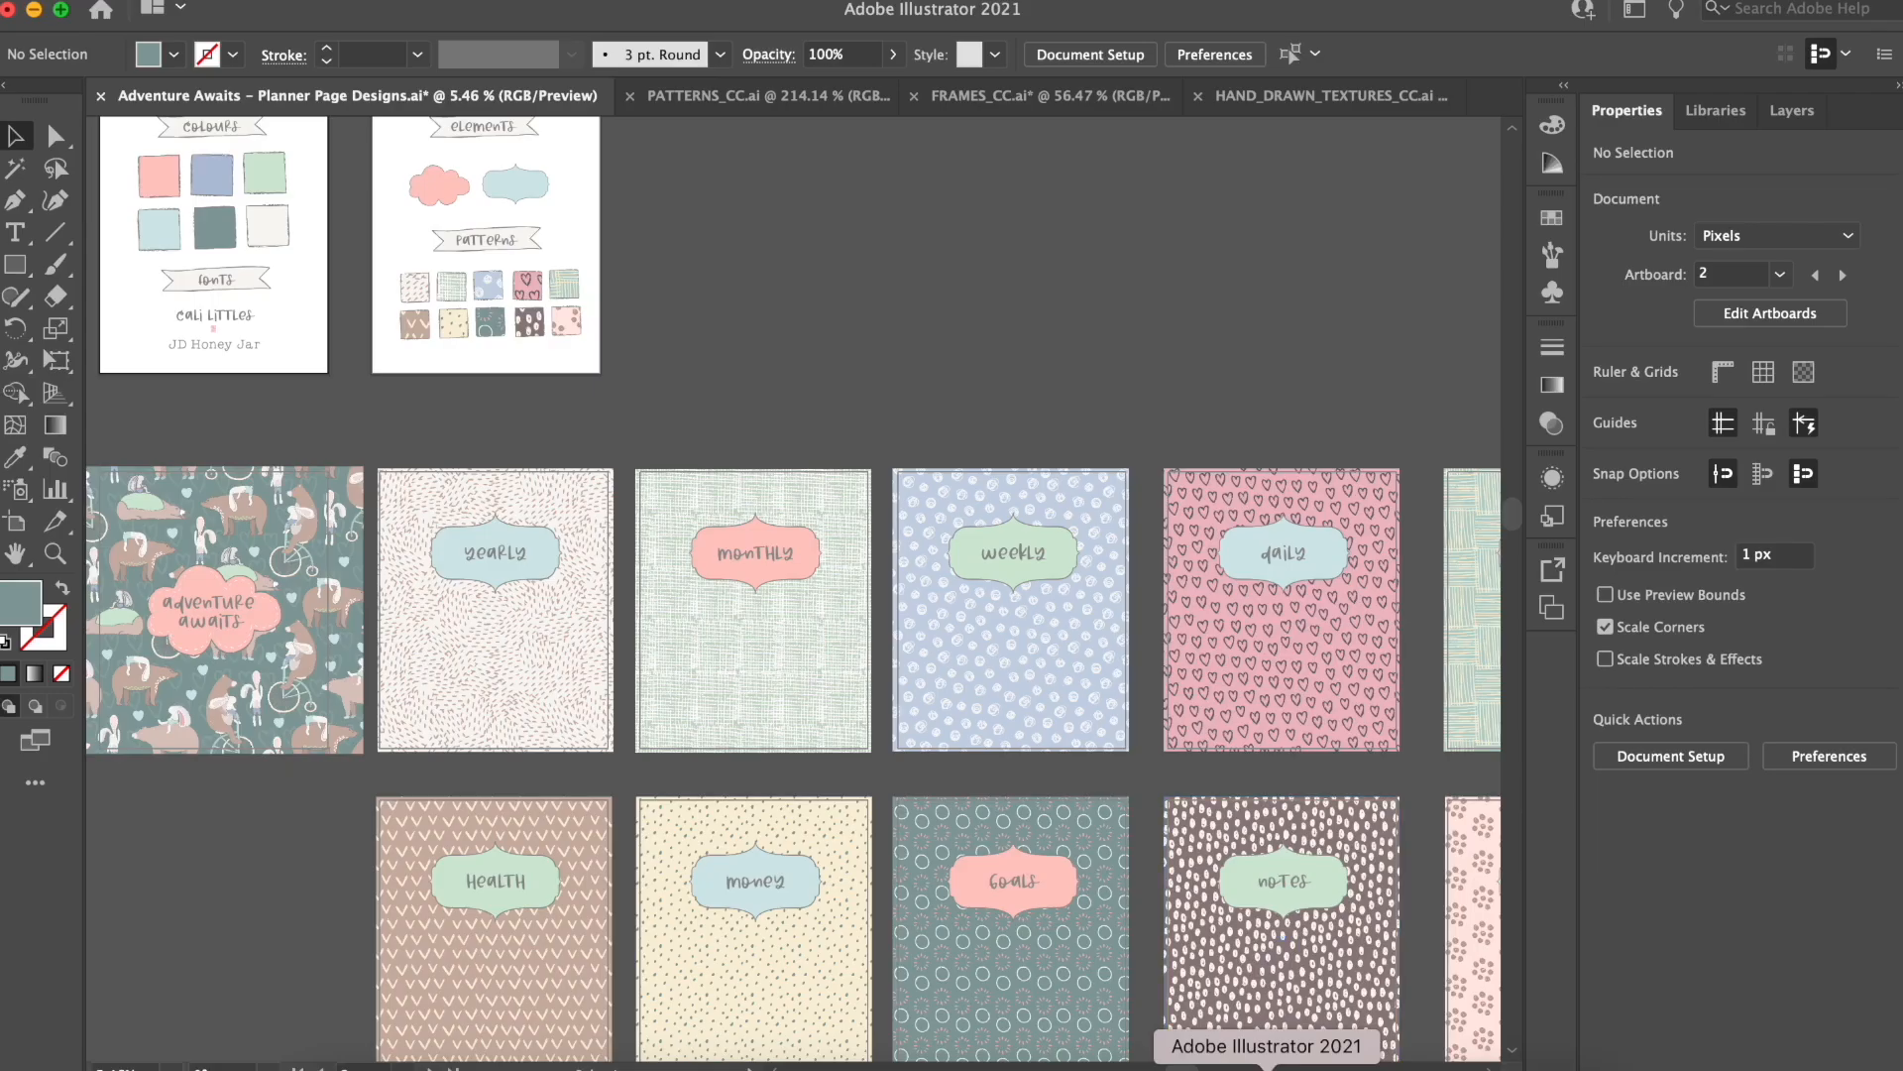
scroll(1167, 689, "up", 3)
scroll(1166, 689, "left", 3)
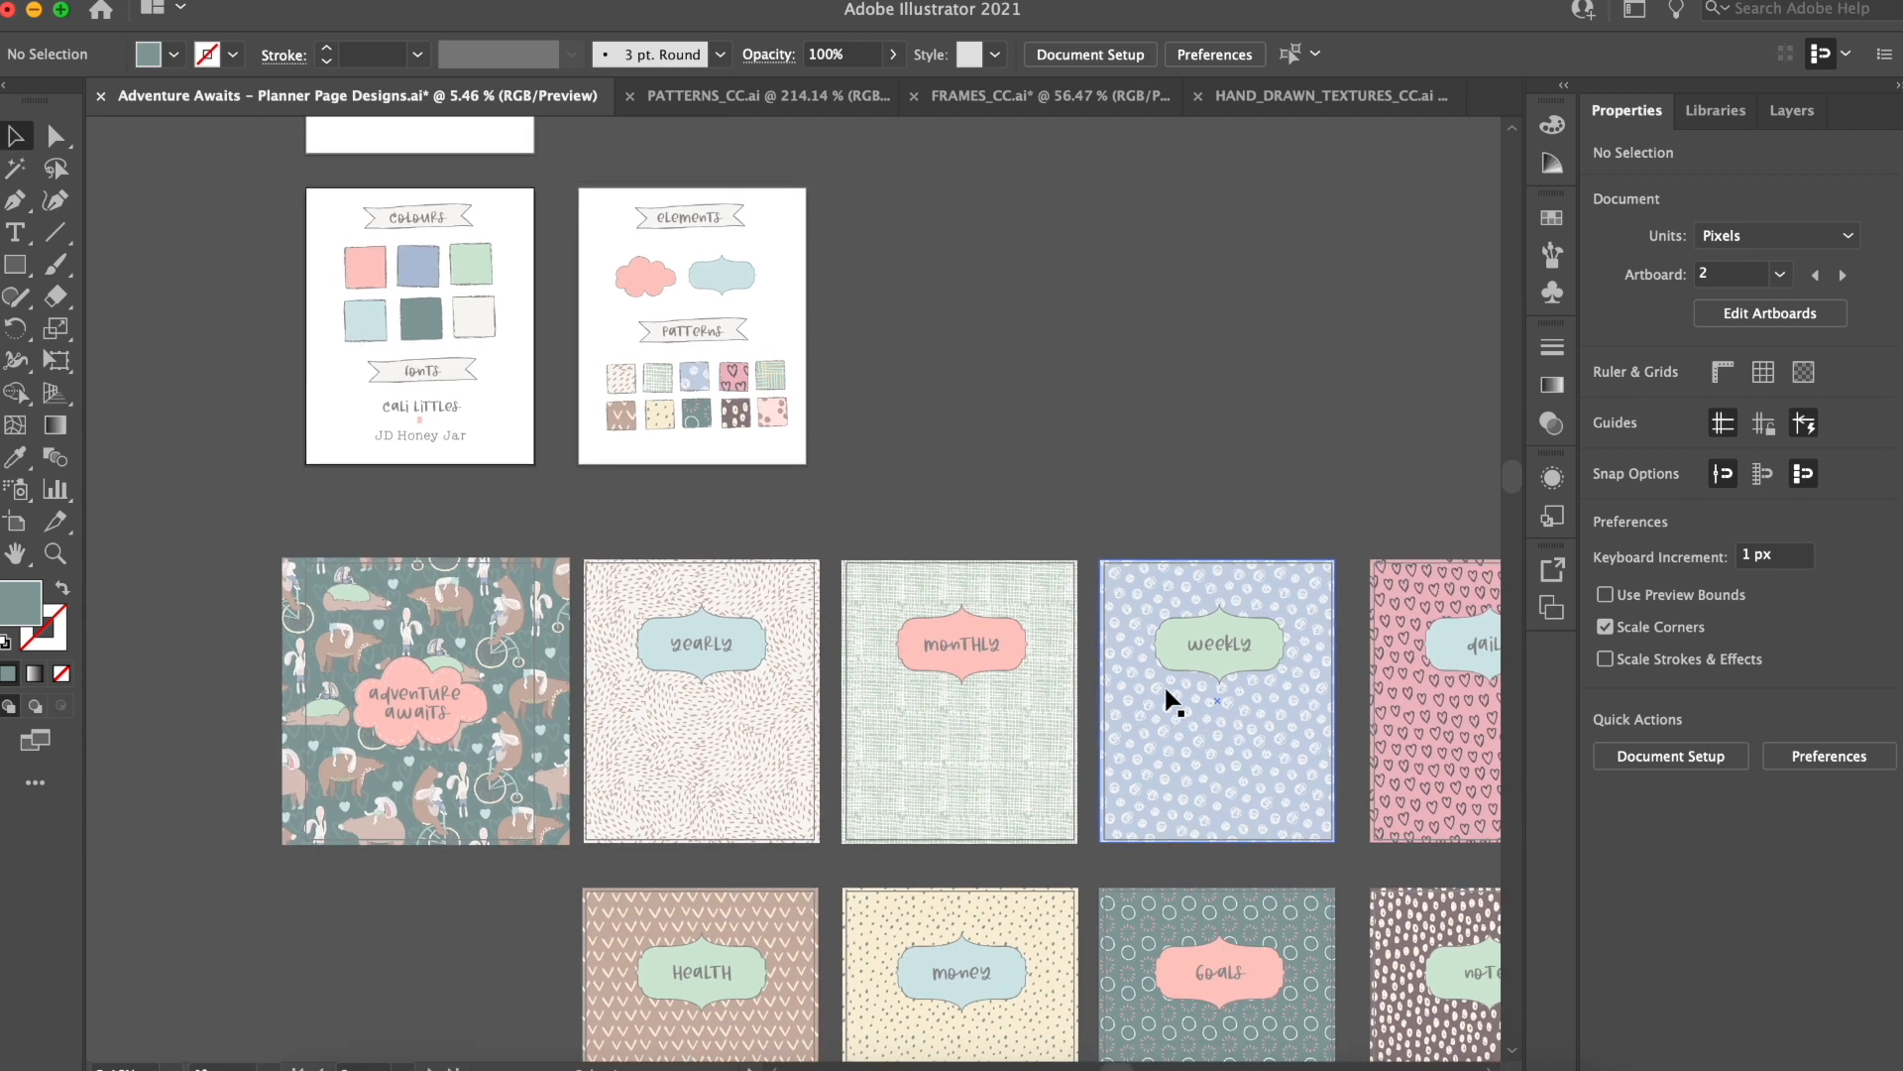
scroll(537, 375, "up", 5)
scroll(536, 374, "up", 4)
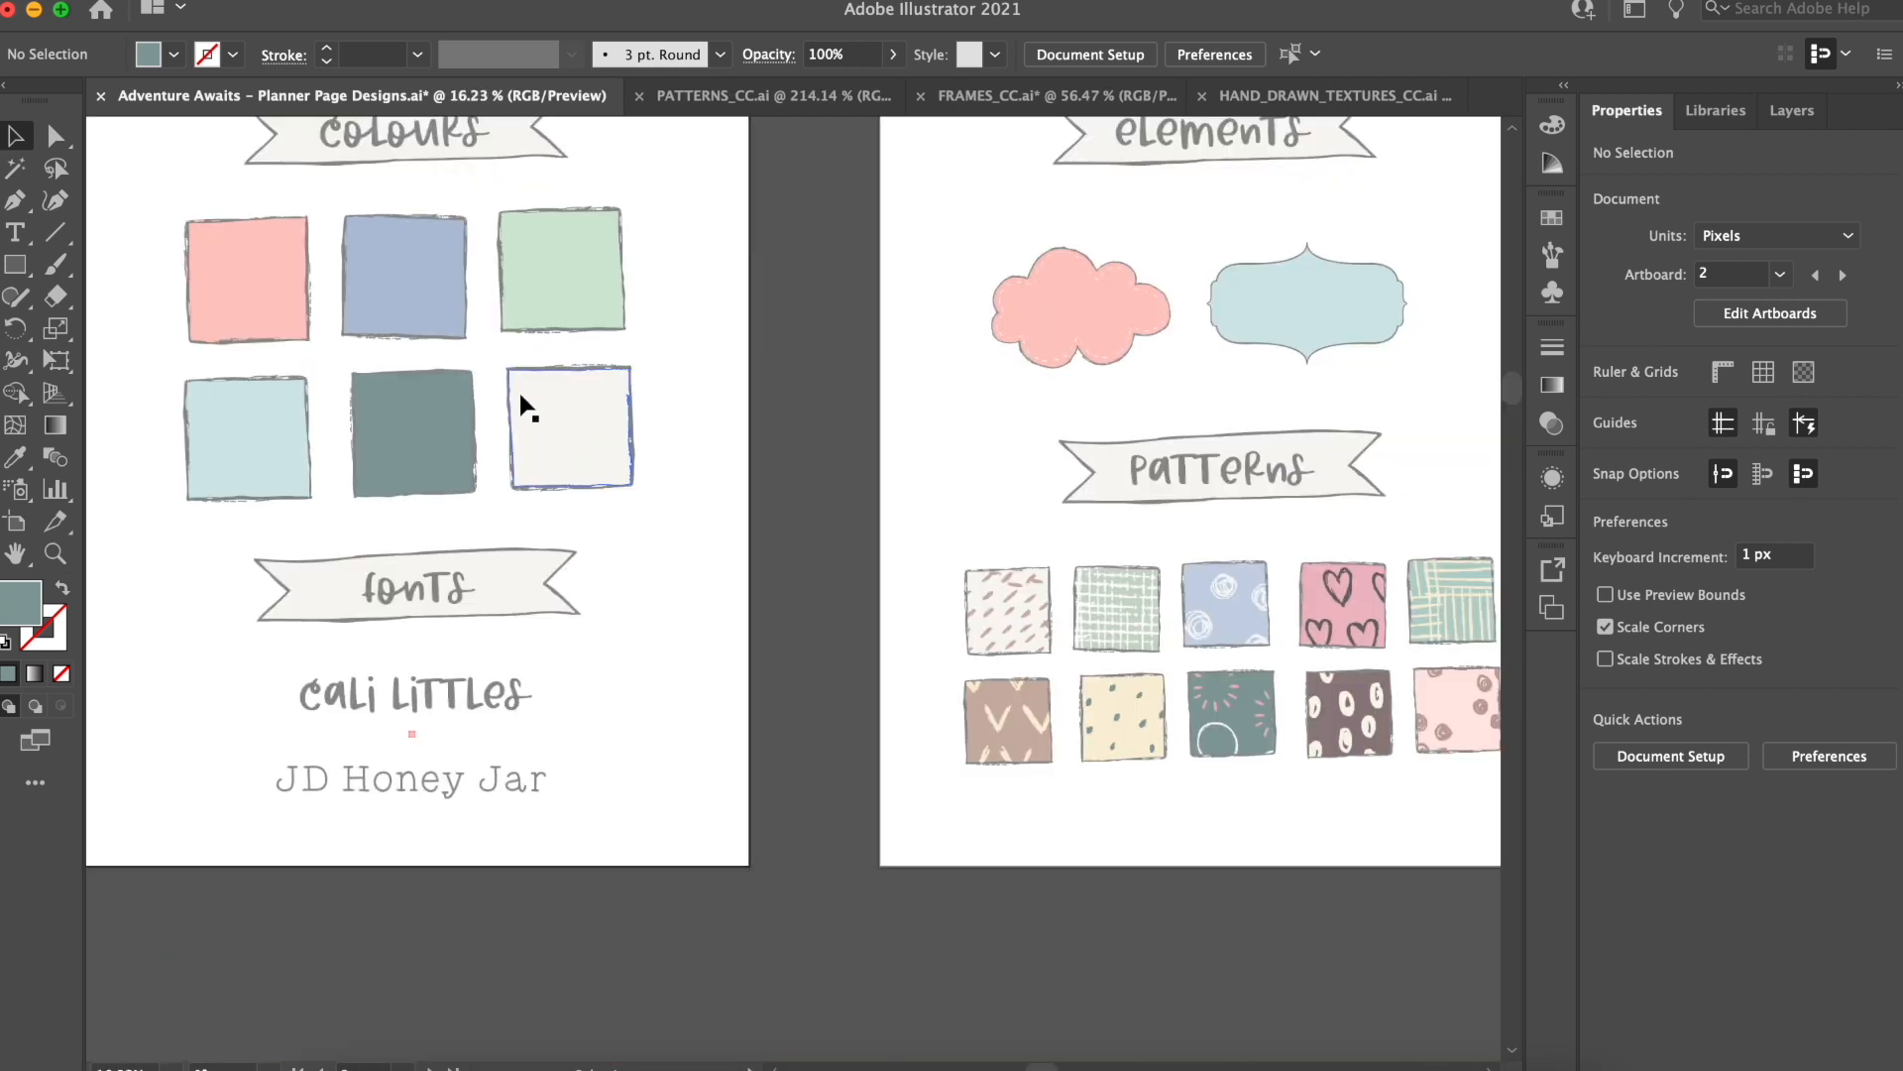
scroll(520, 396, "up", 2)
scroll(520, 397, "left", 3)
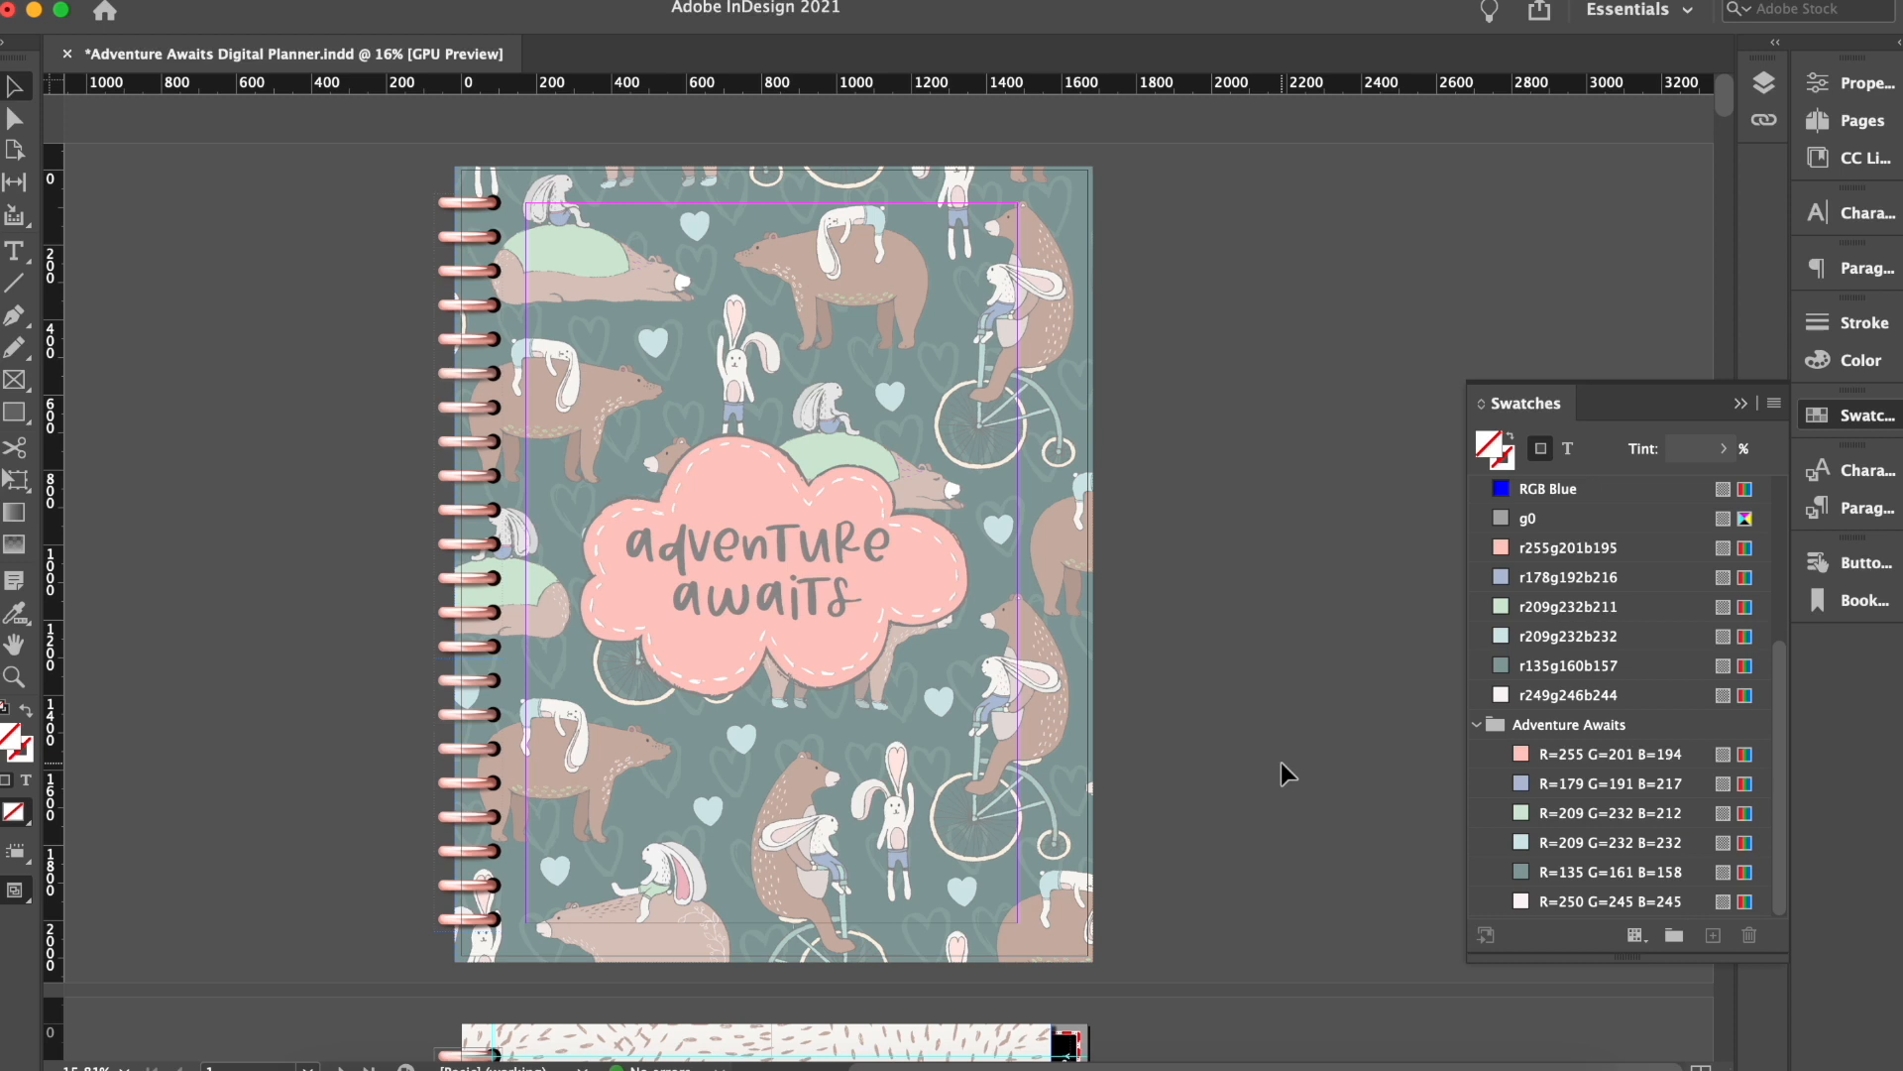
Step: Review the InDesign planner from the cover to the Weekly divider, and open the Tabs-Master for editing
scroll(1281, 763, "down", 10)
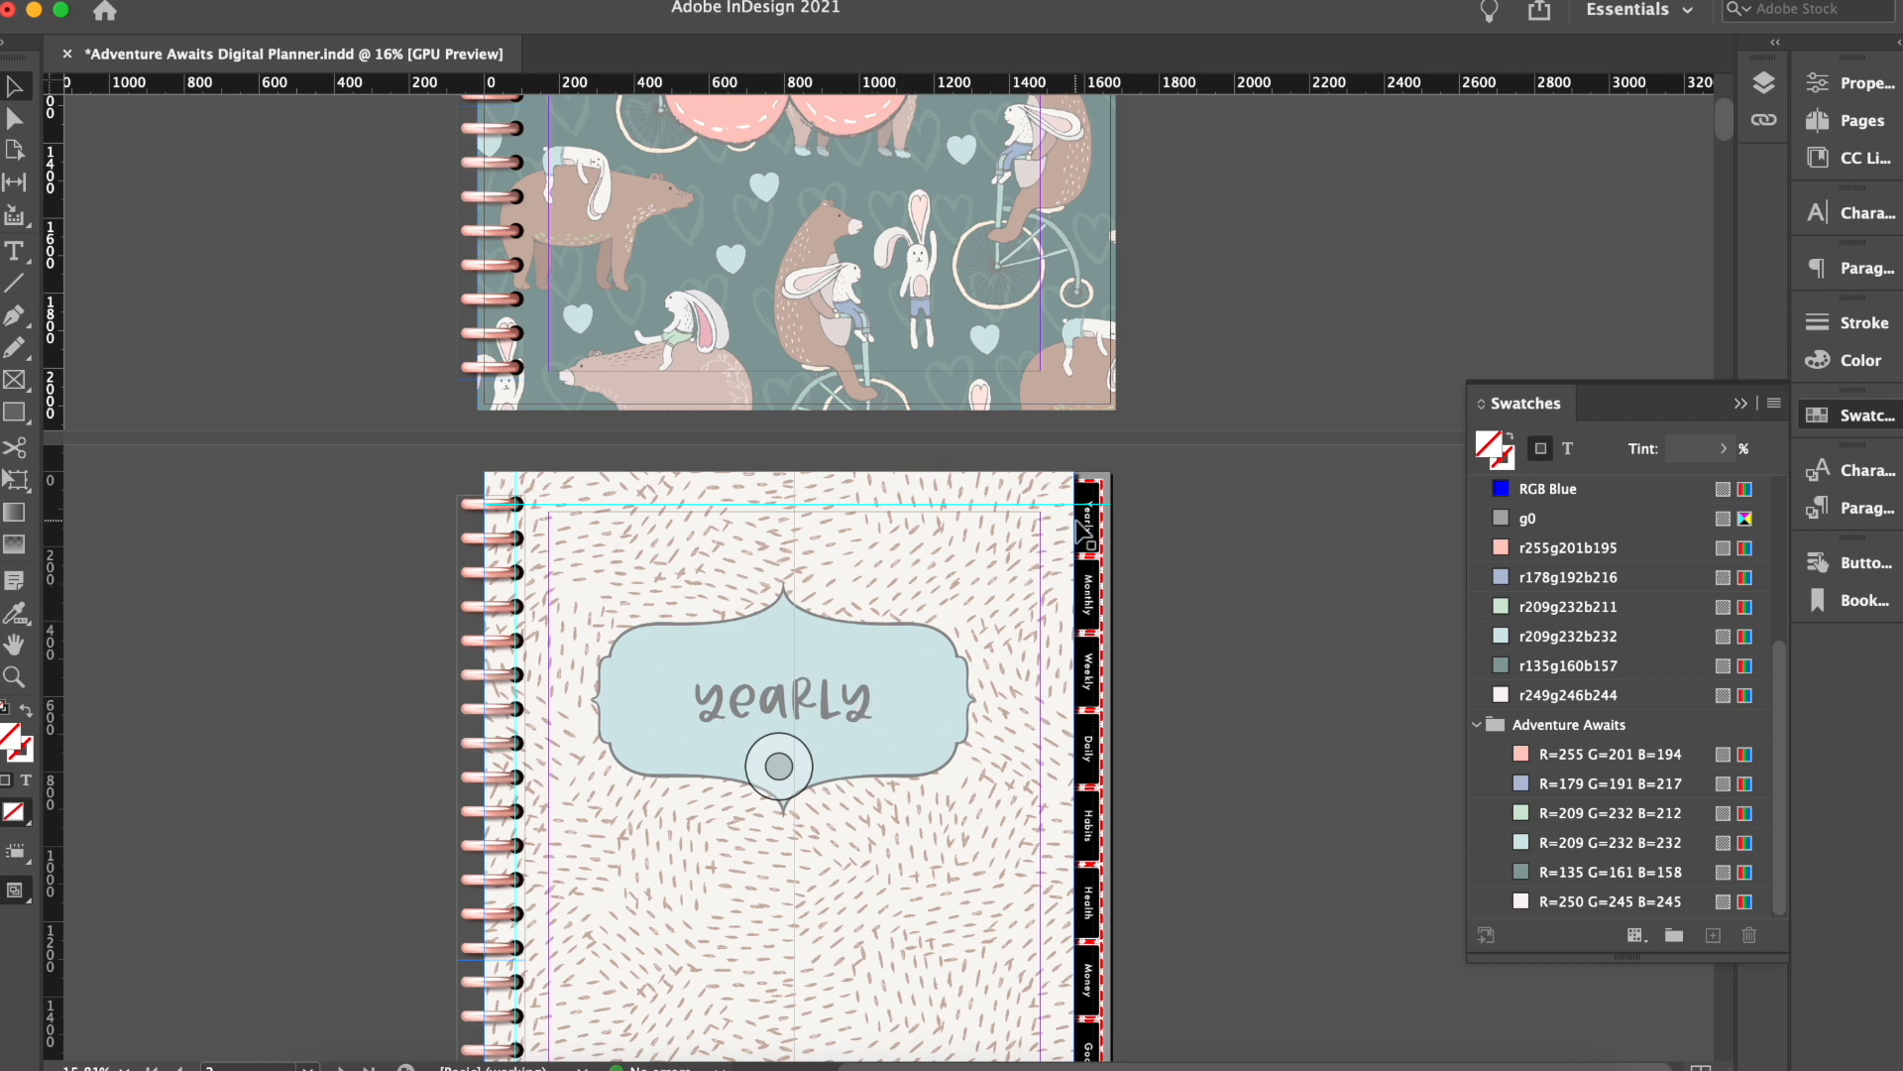
scroll(1041, 712, "down", 5)
scroll(1039, 700, "down", 17)
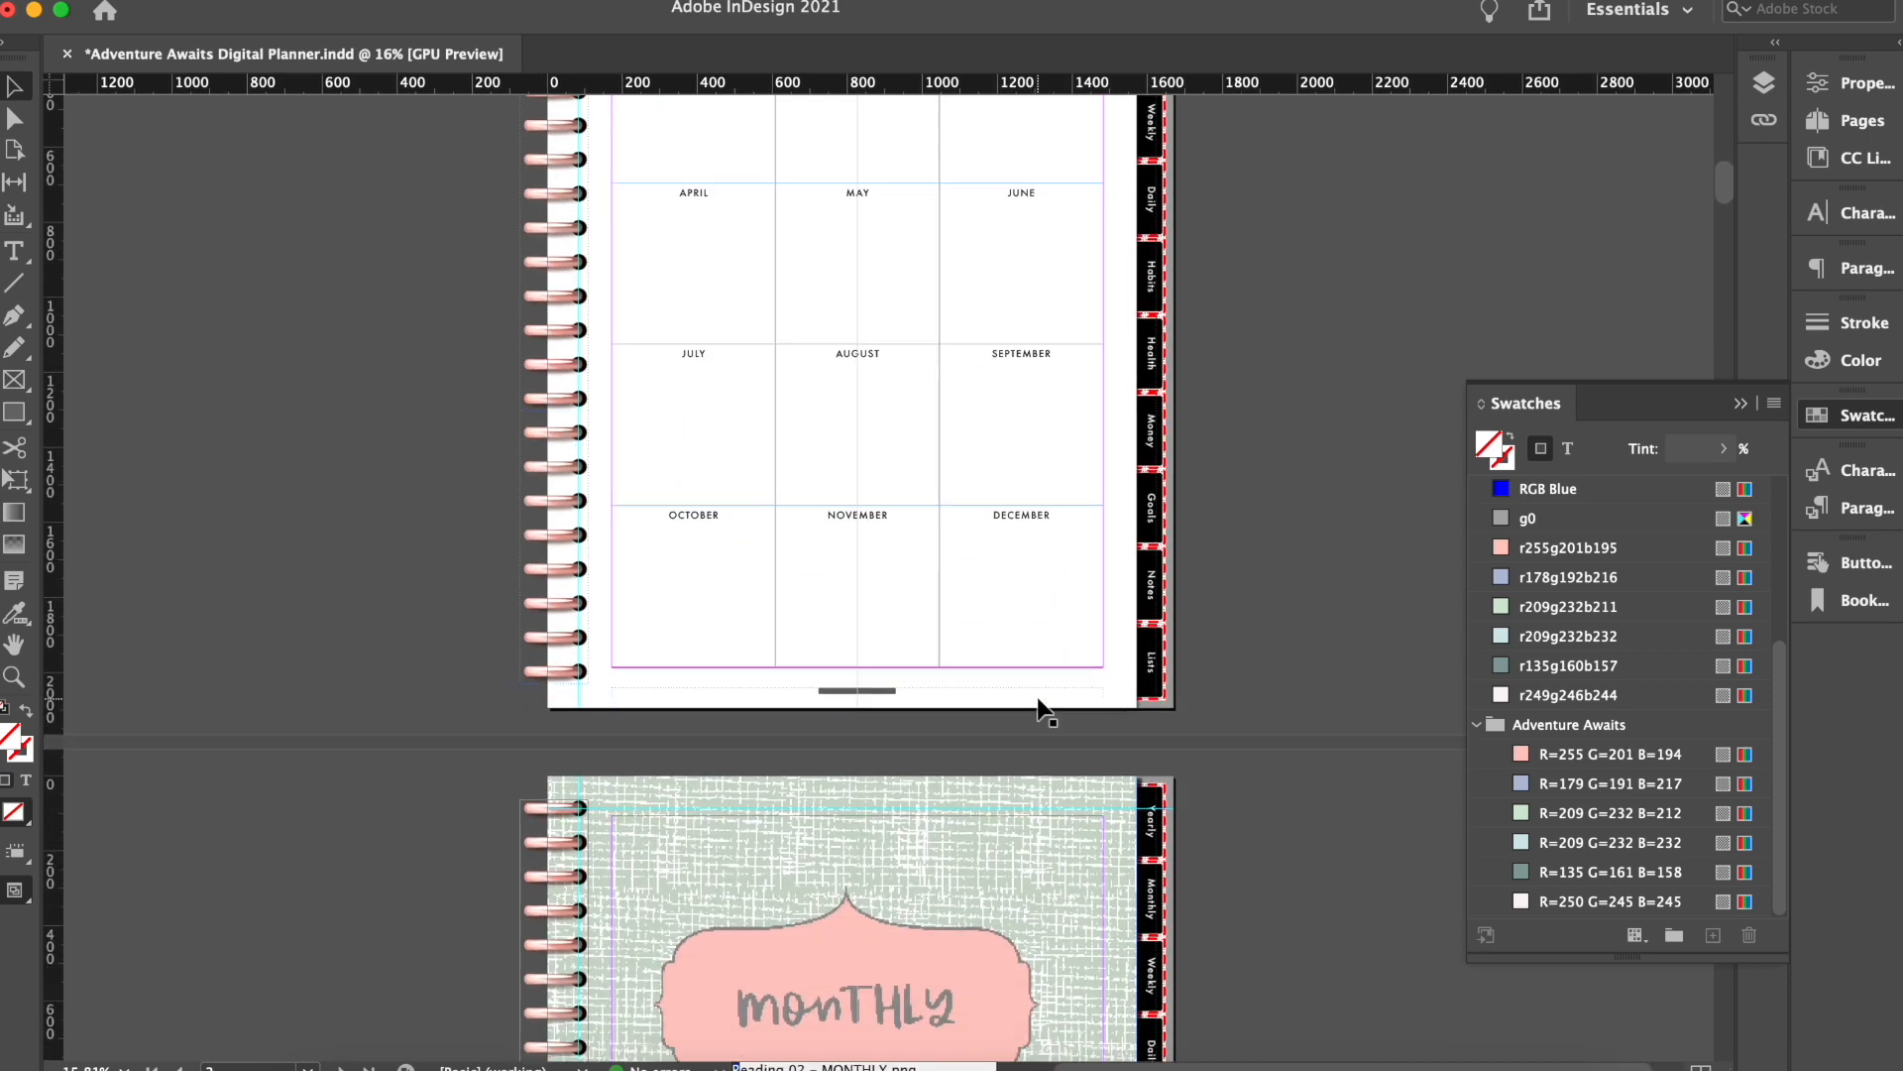
scroll(974, 704, "down", 20)
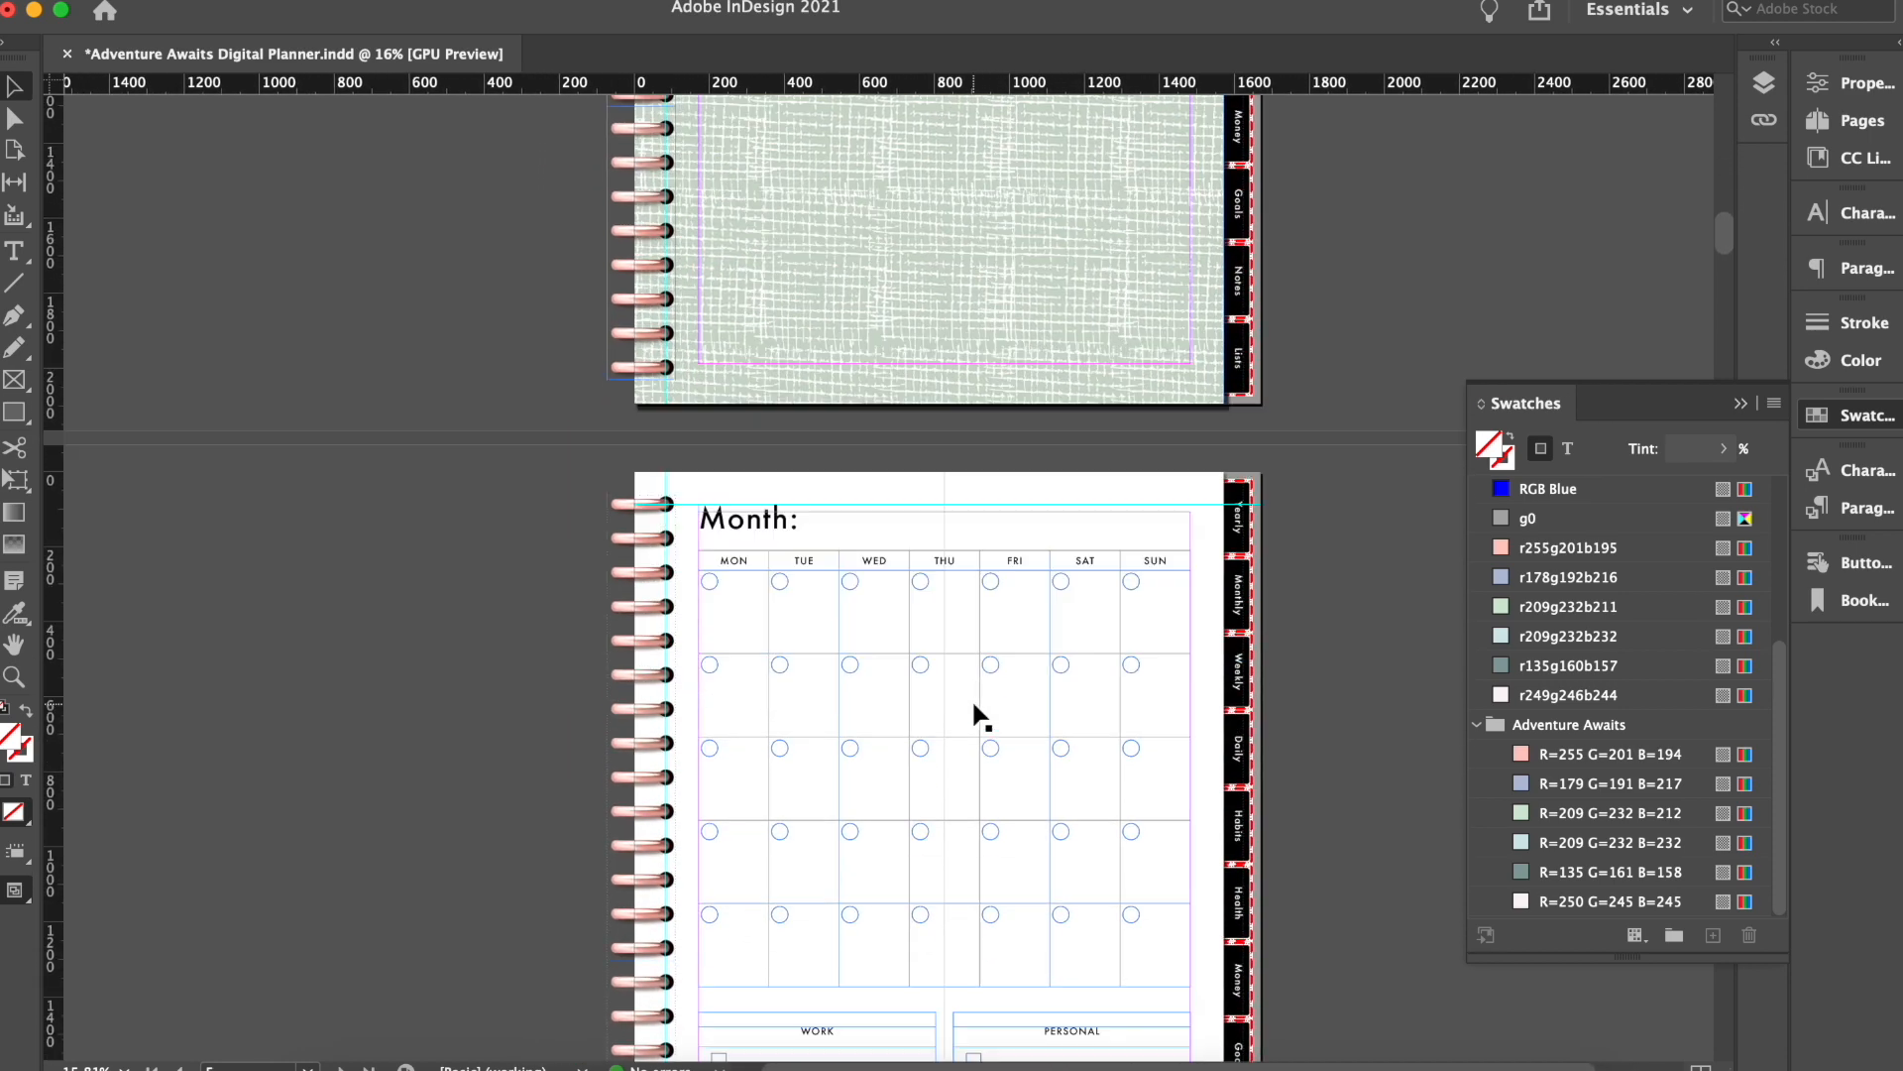
scroll(976, 714, "down", 3)
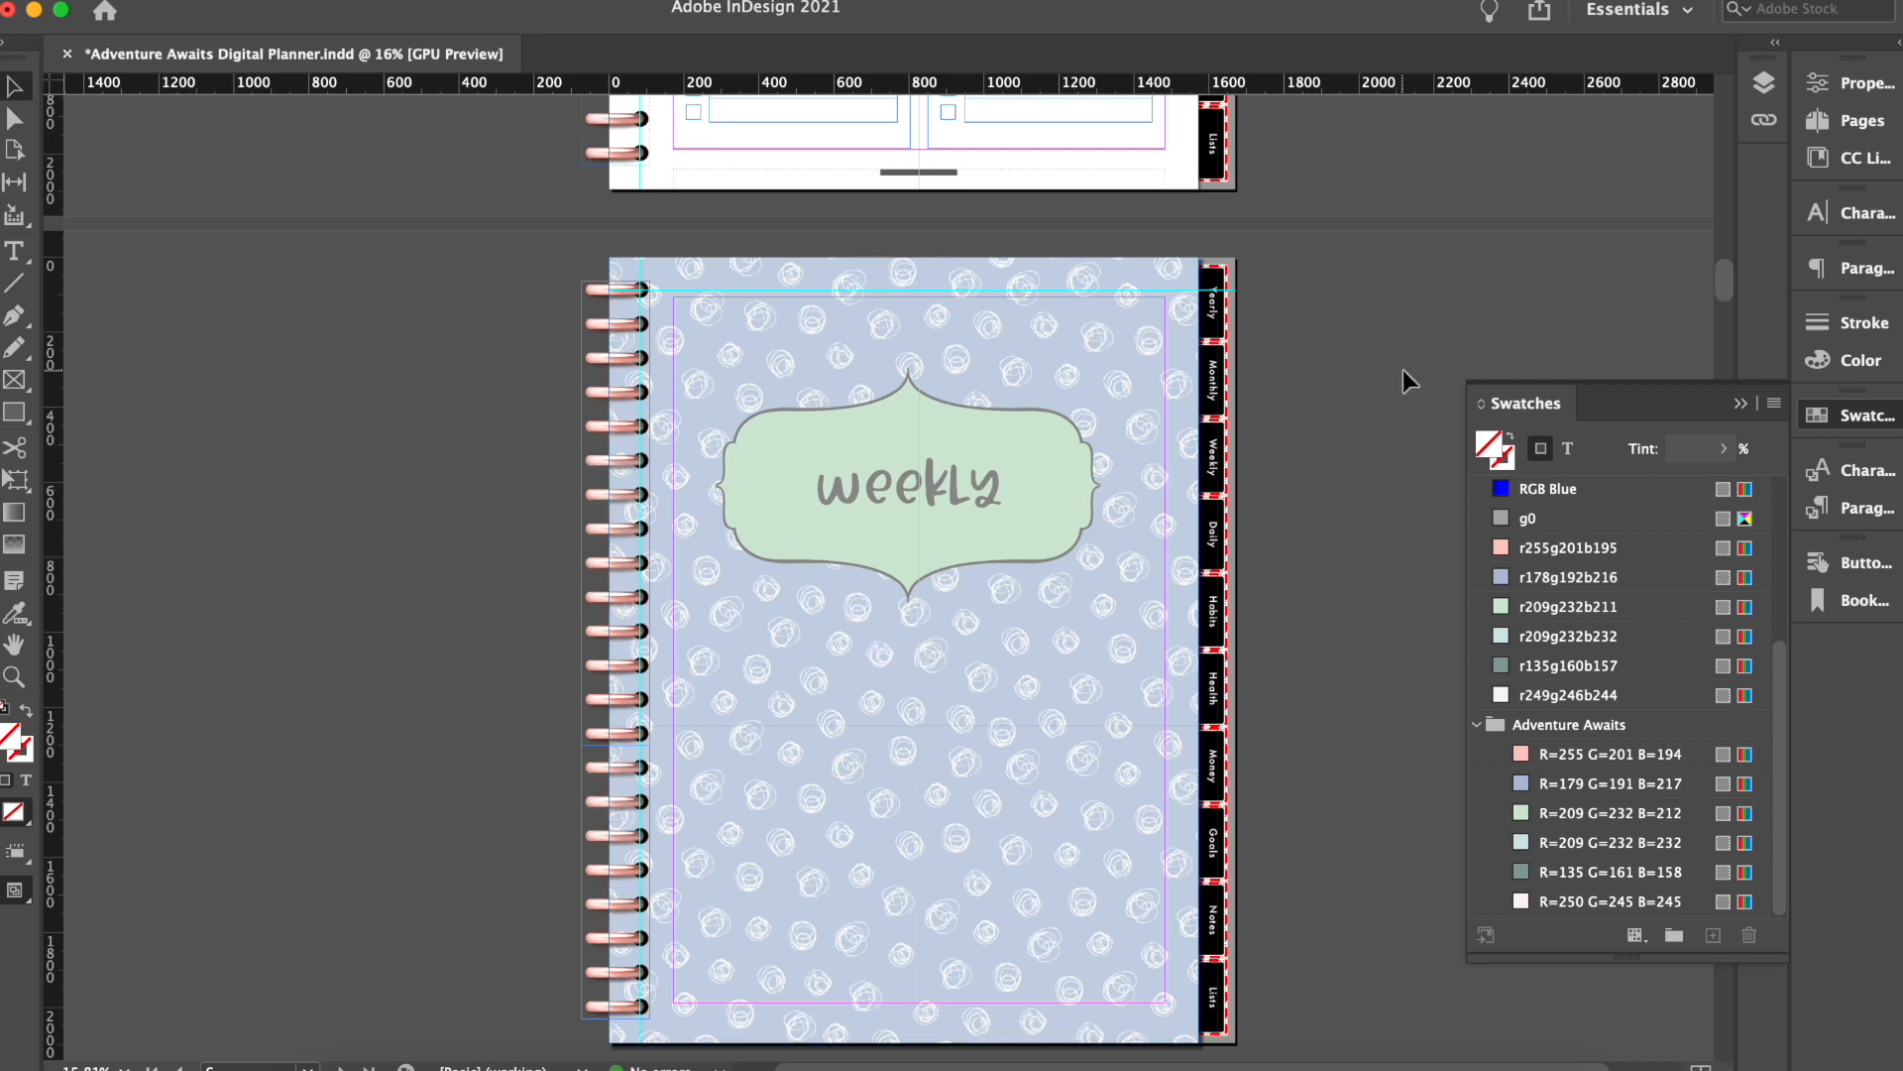
left_click(1859, 121)
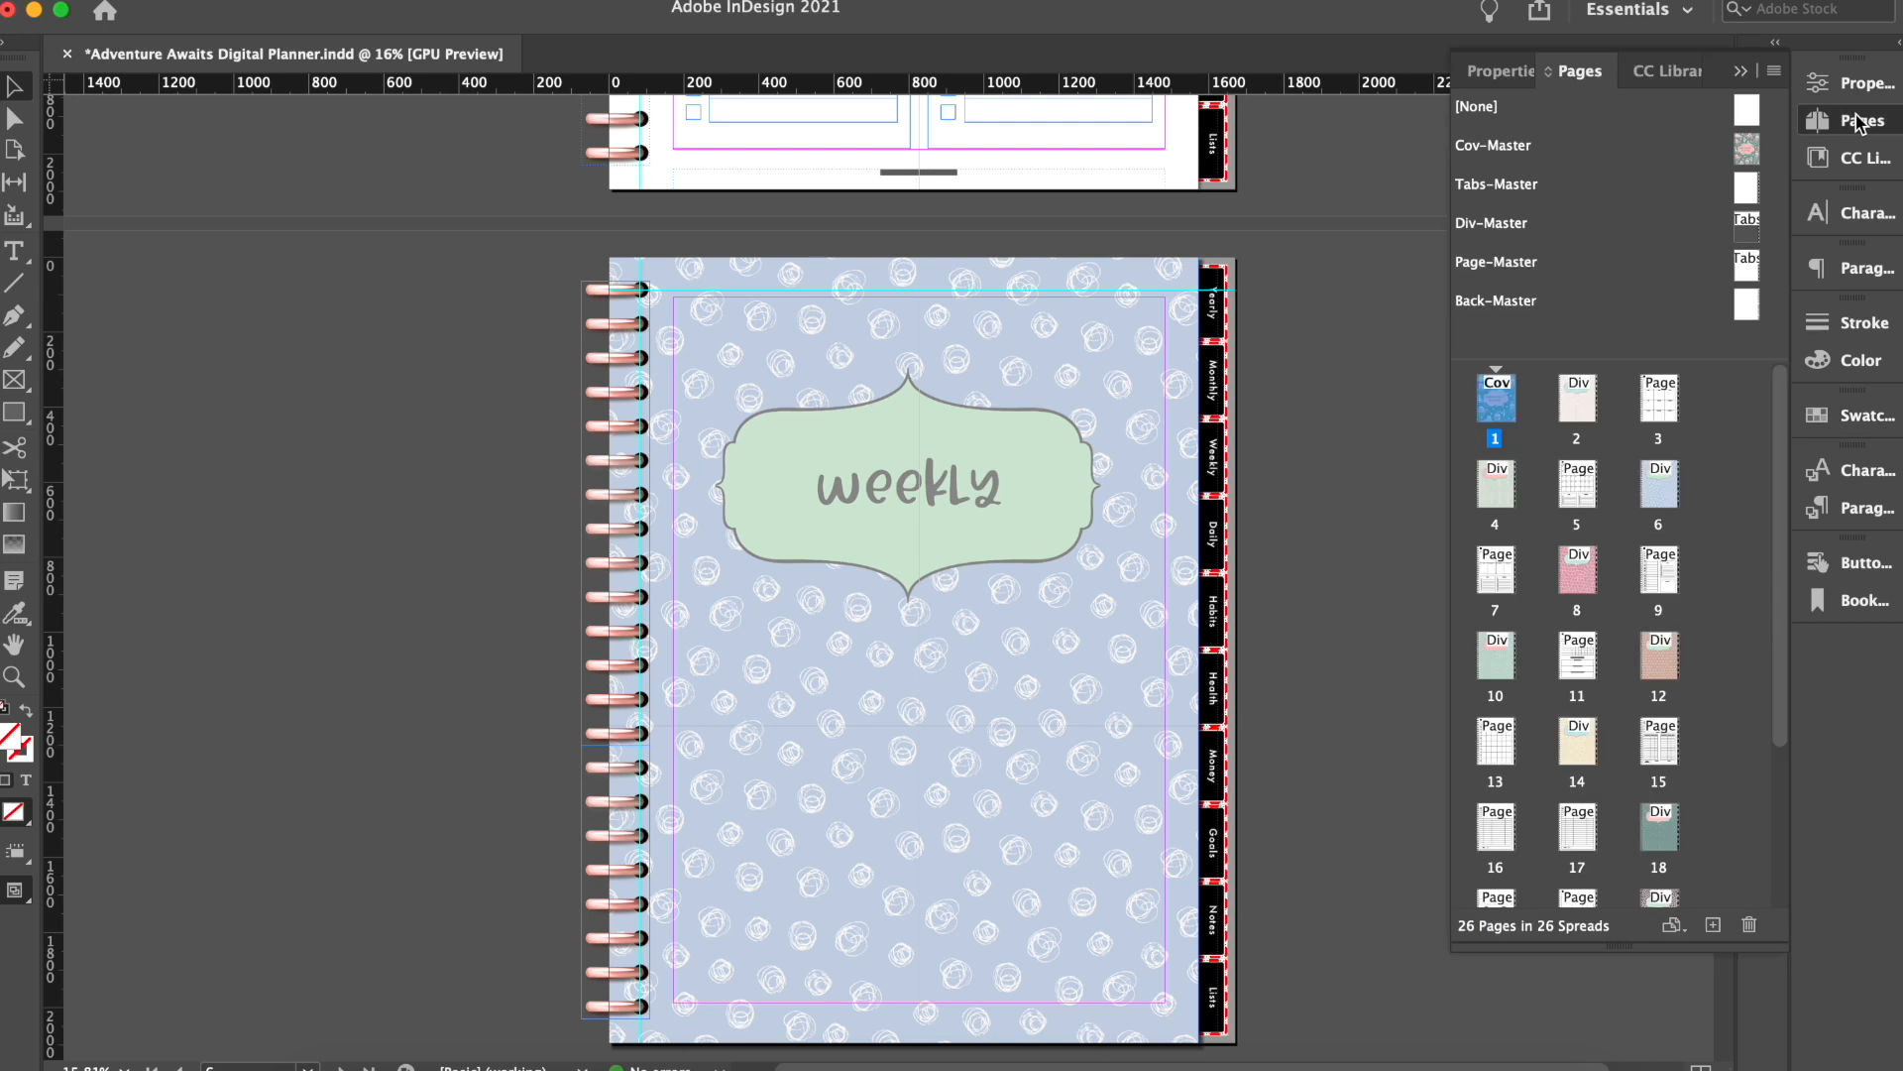
double_click(1534, 184)
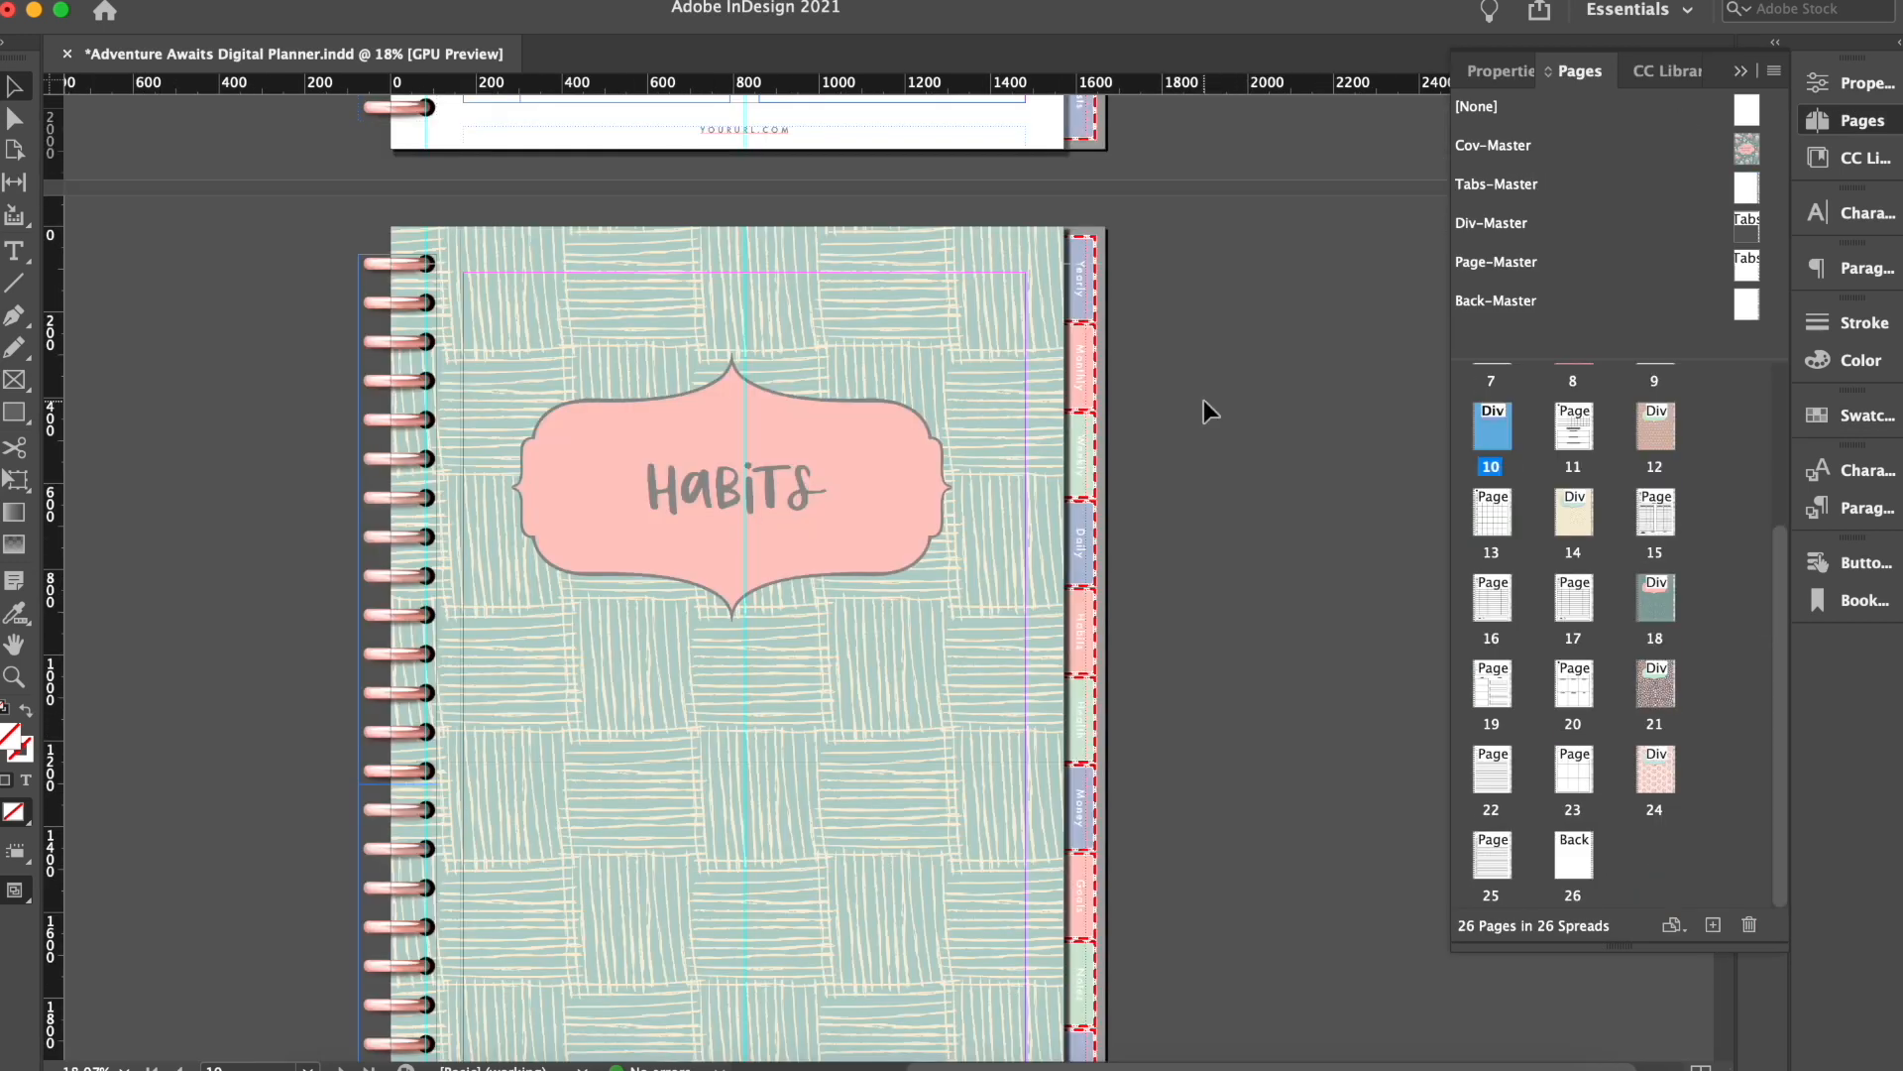
Step: Examine the coloured side tabs and page footers from the Habits divider back through the Daily and Weekly sections
scroll(1204, 400, "up", 8)
scroll(1204, 401, "up", 9)
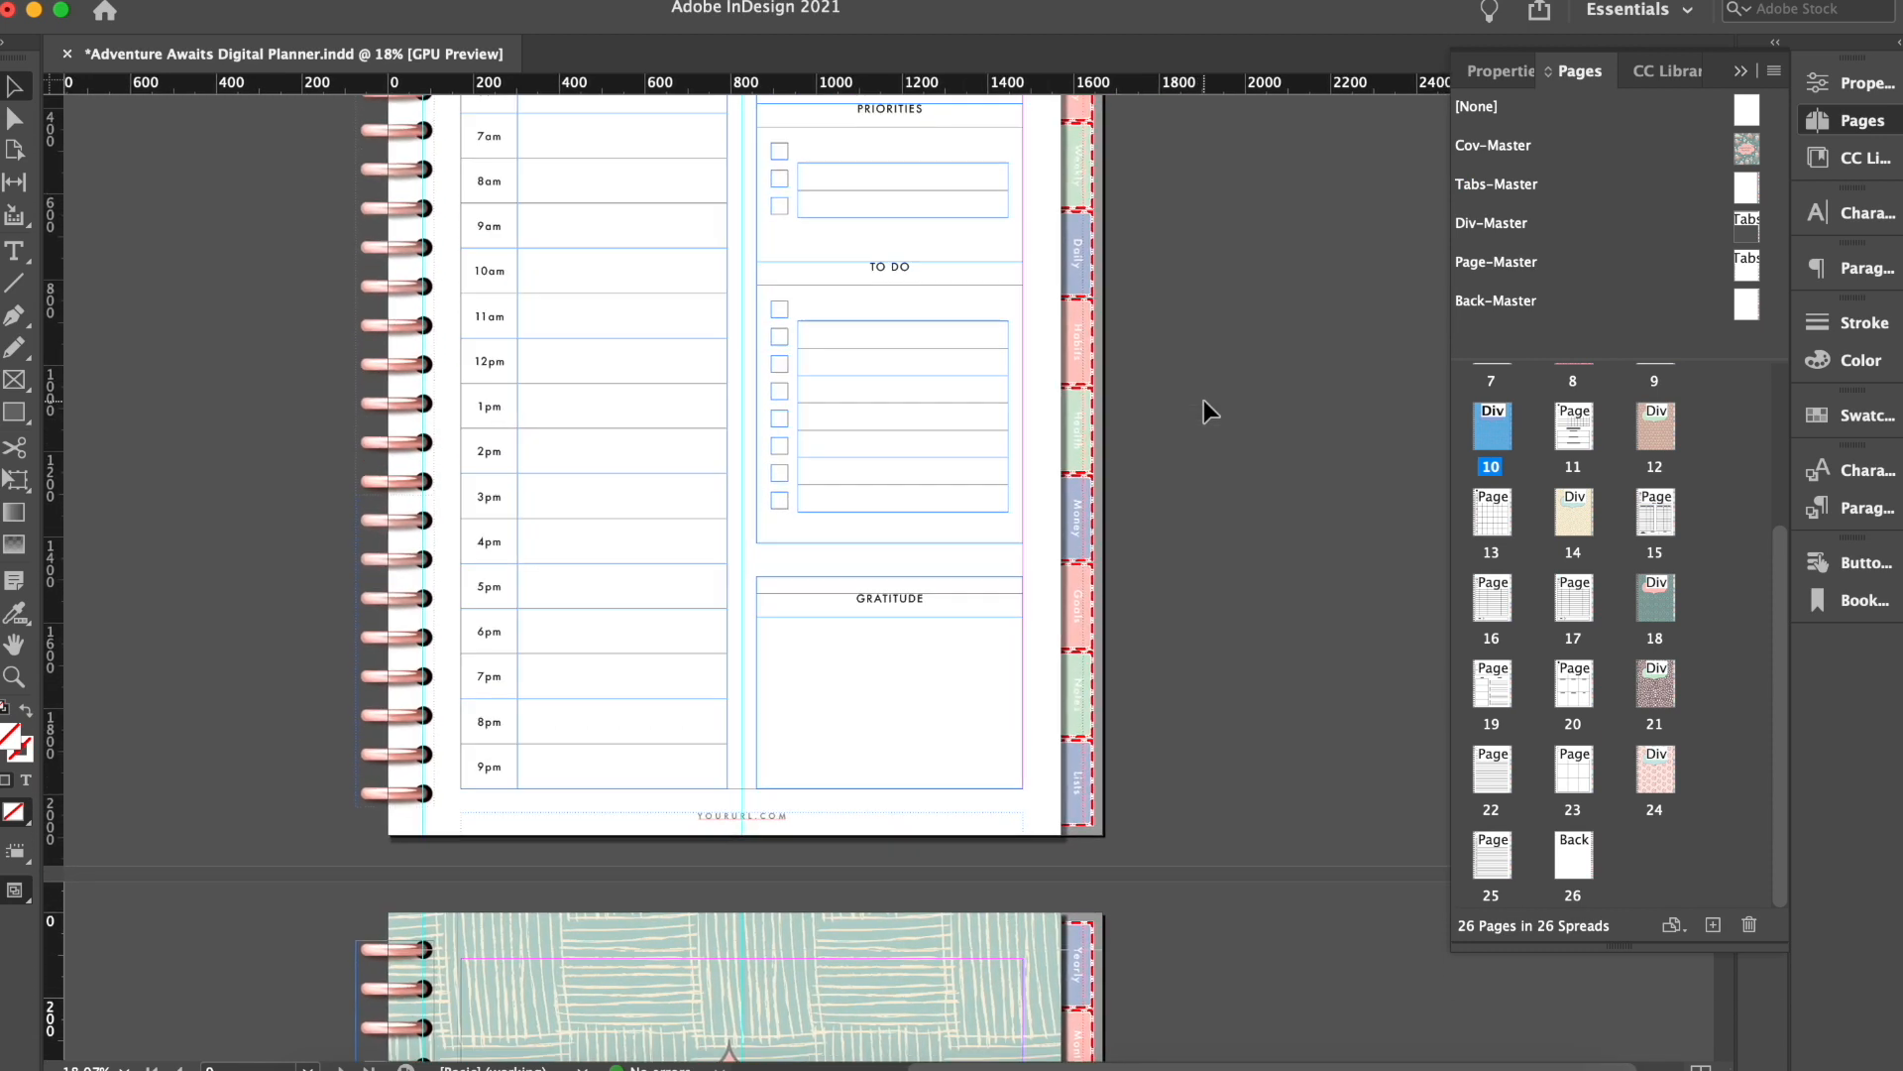
scroll(1204, 401, "up", 8)
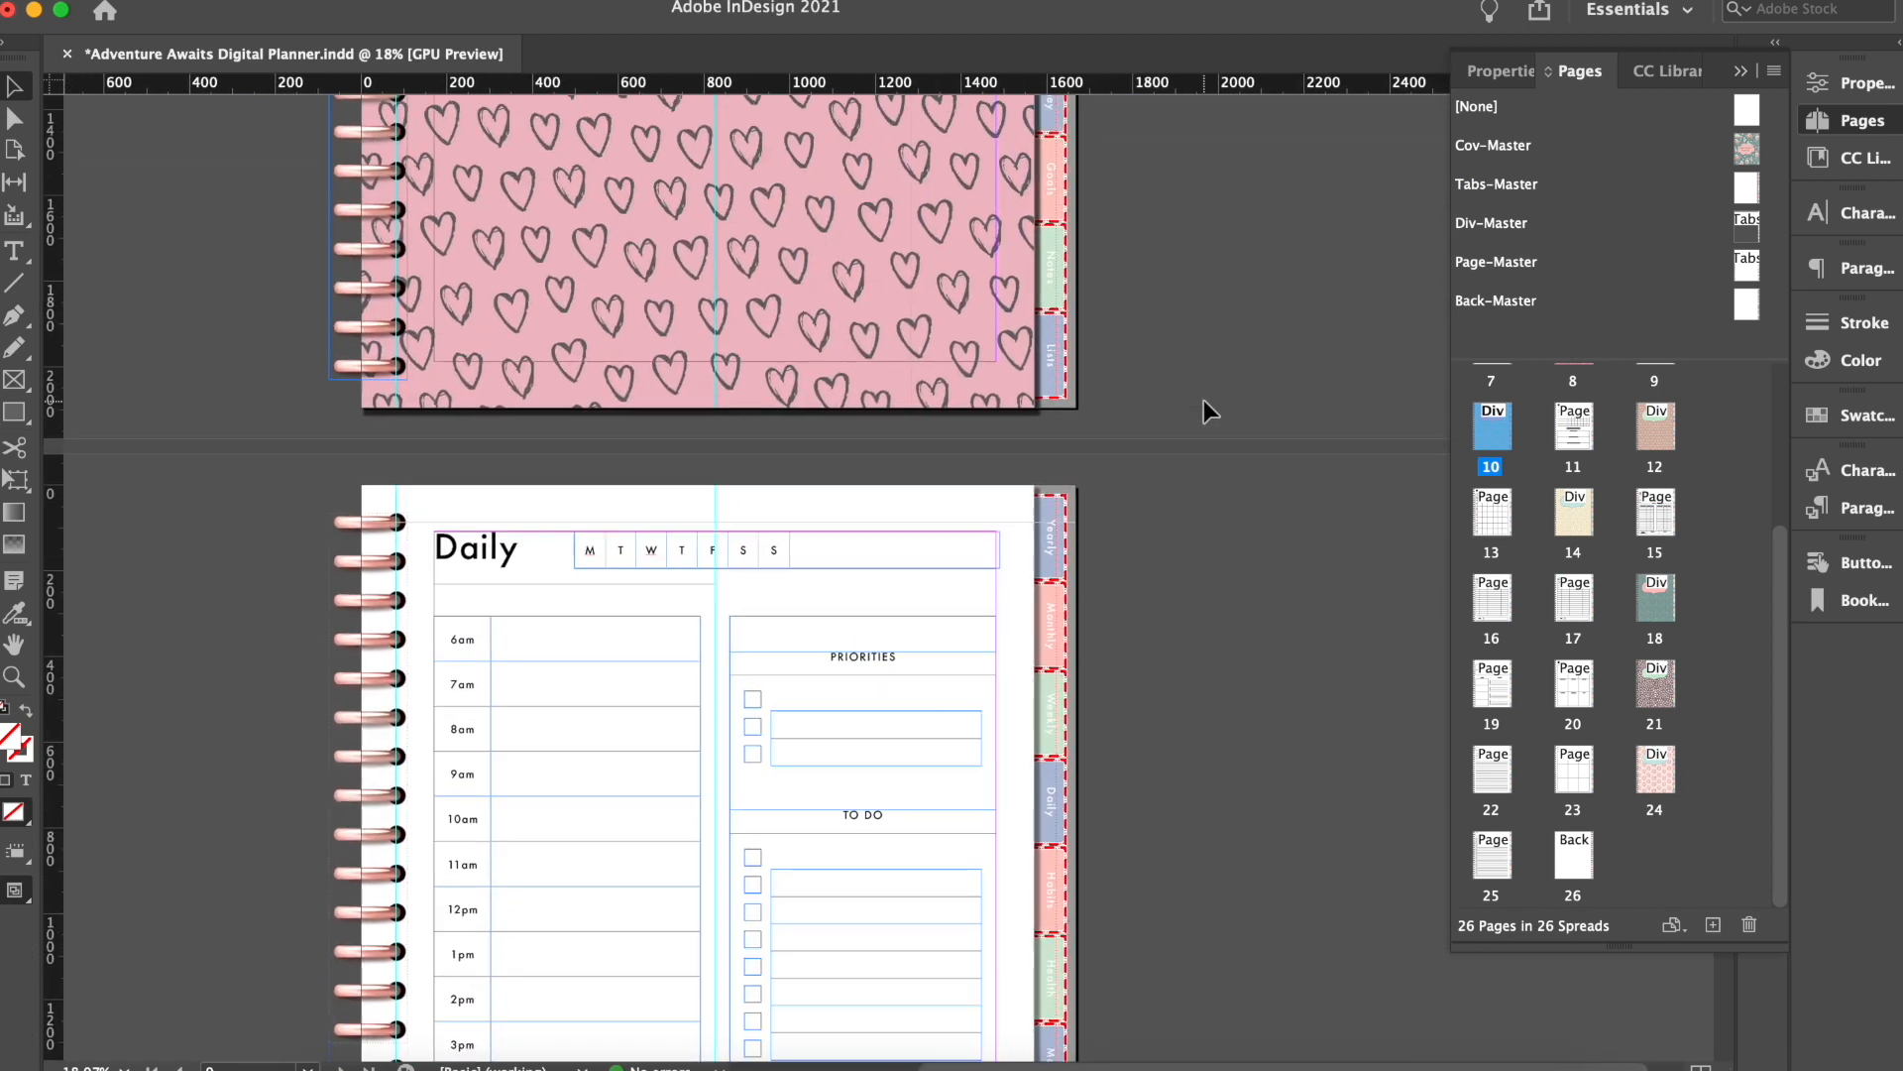
scroll(1083, 265, "up", 8)
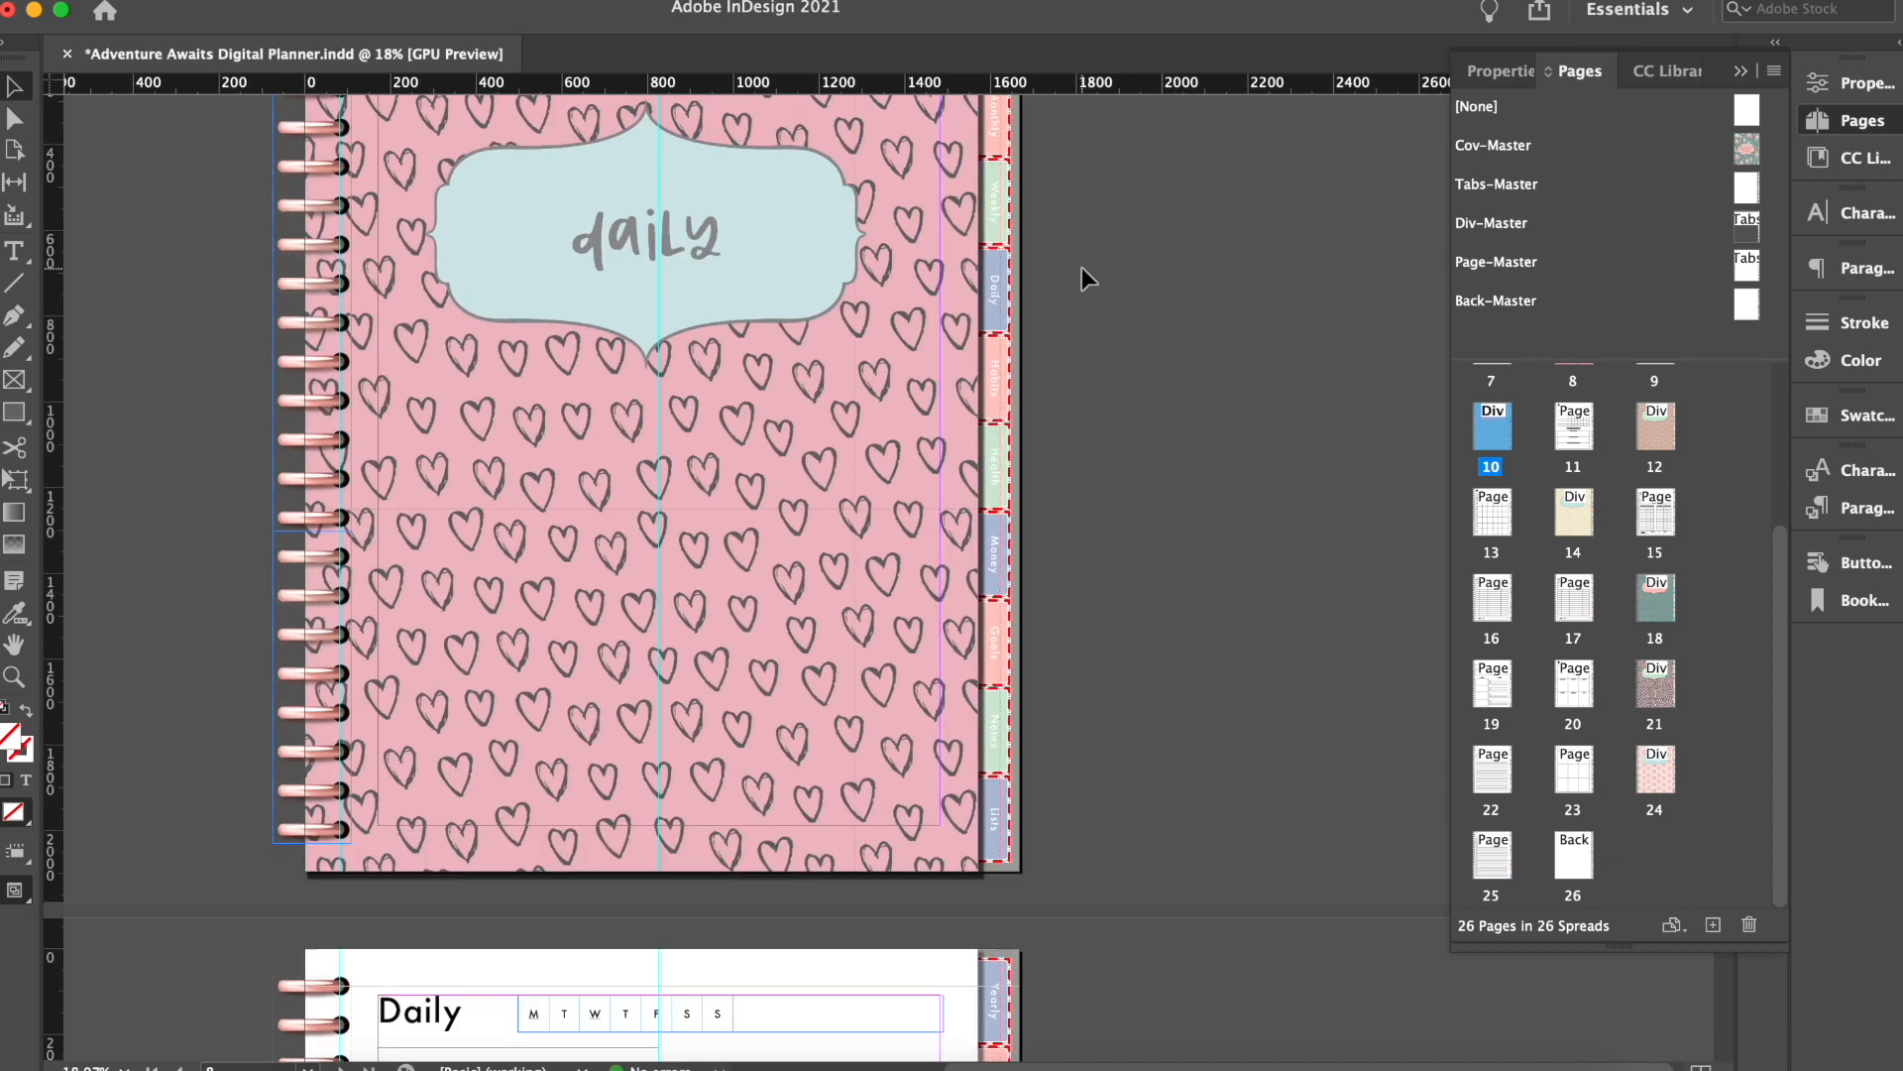
scroll(1051, 331, "up", 10)
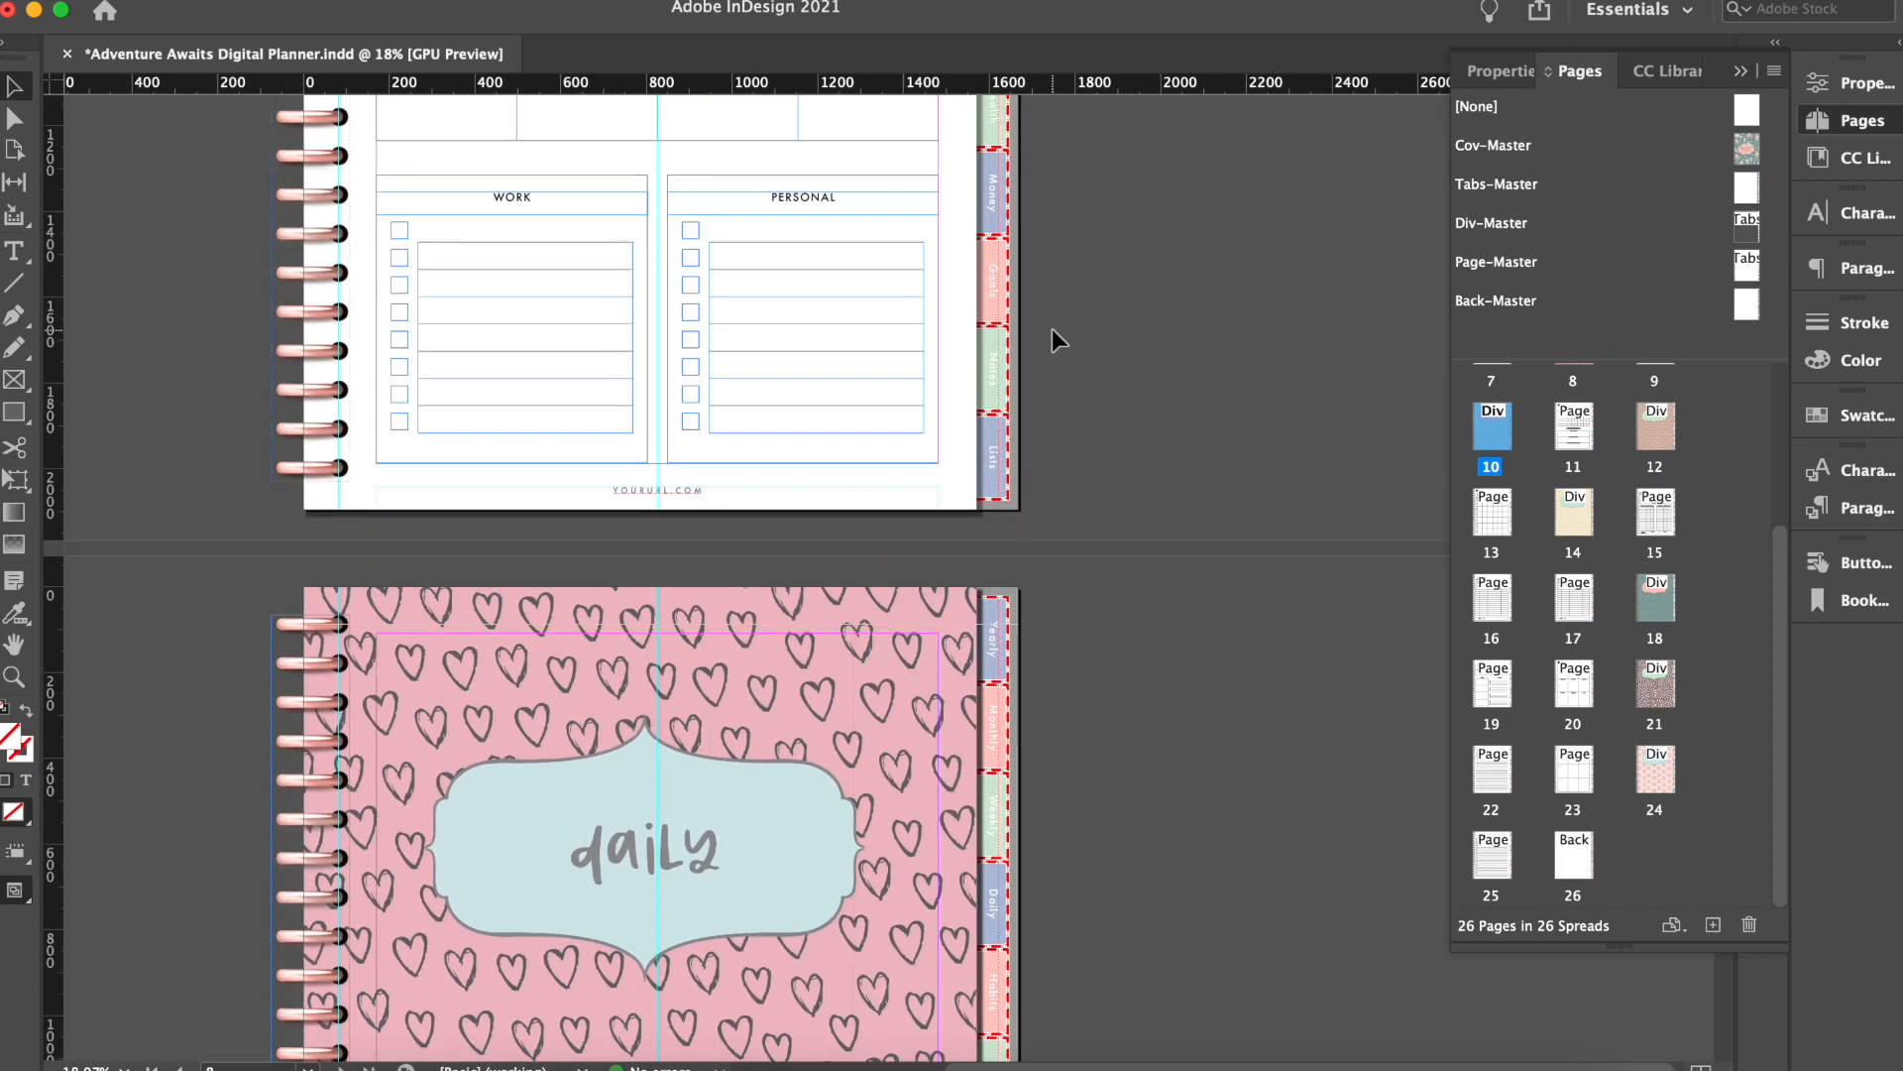
scroll(1051, 329, "up", 2)
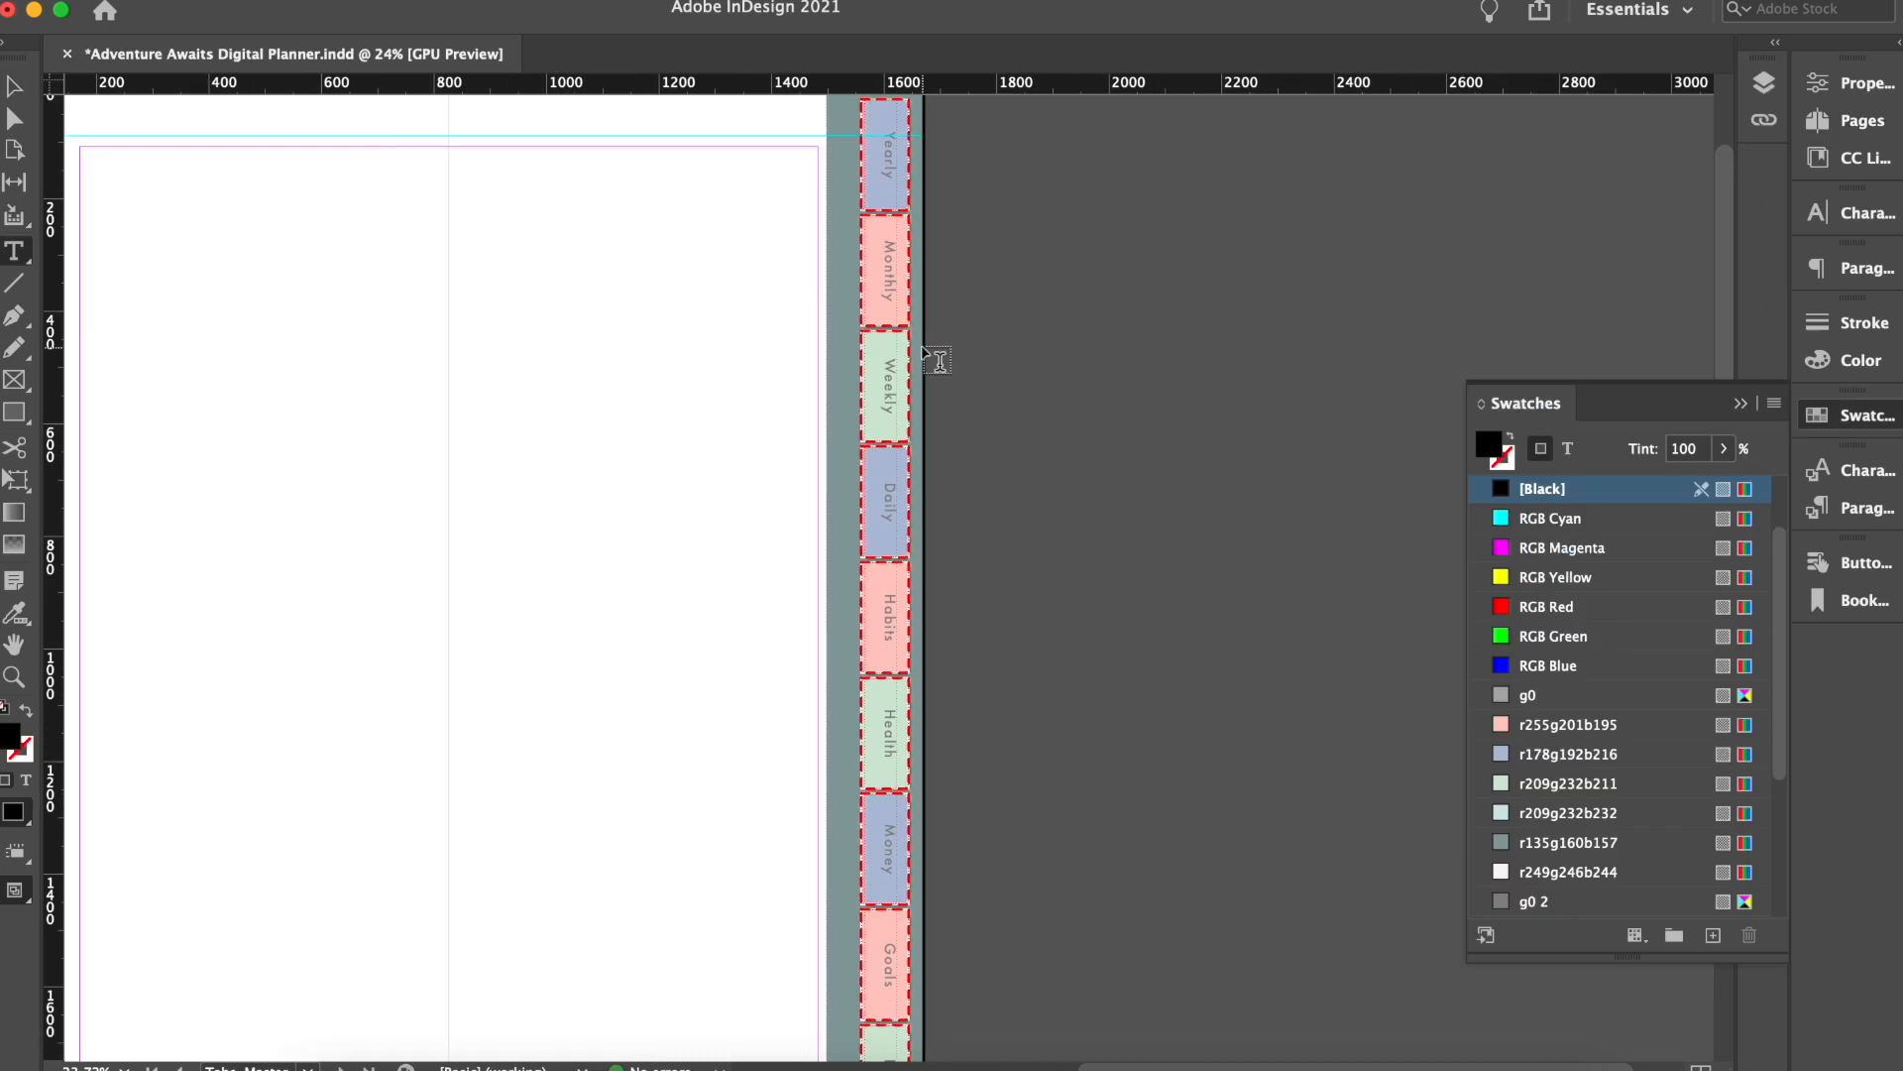
Step: Examine the coloured tabs on the Tabs-Master with the swatches list collapsed
scroll(939, 359, "down", 1)
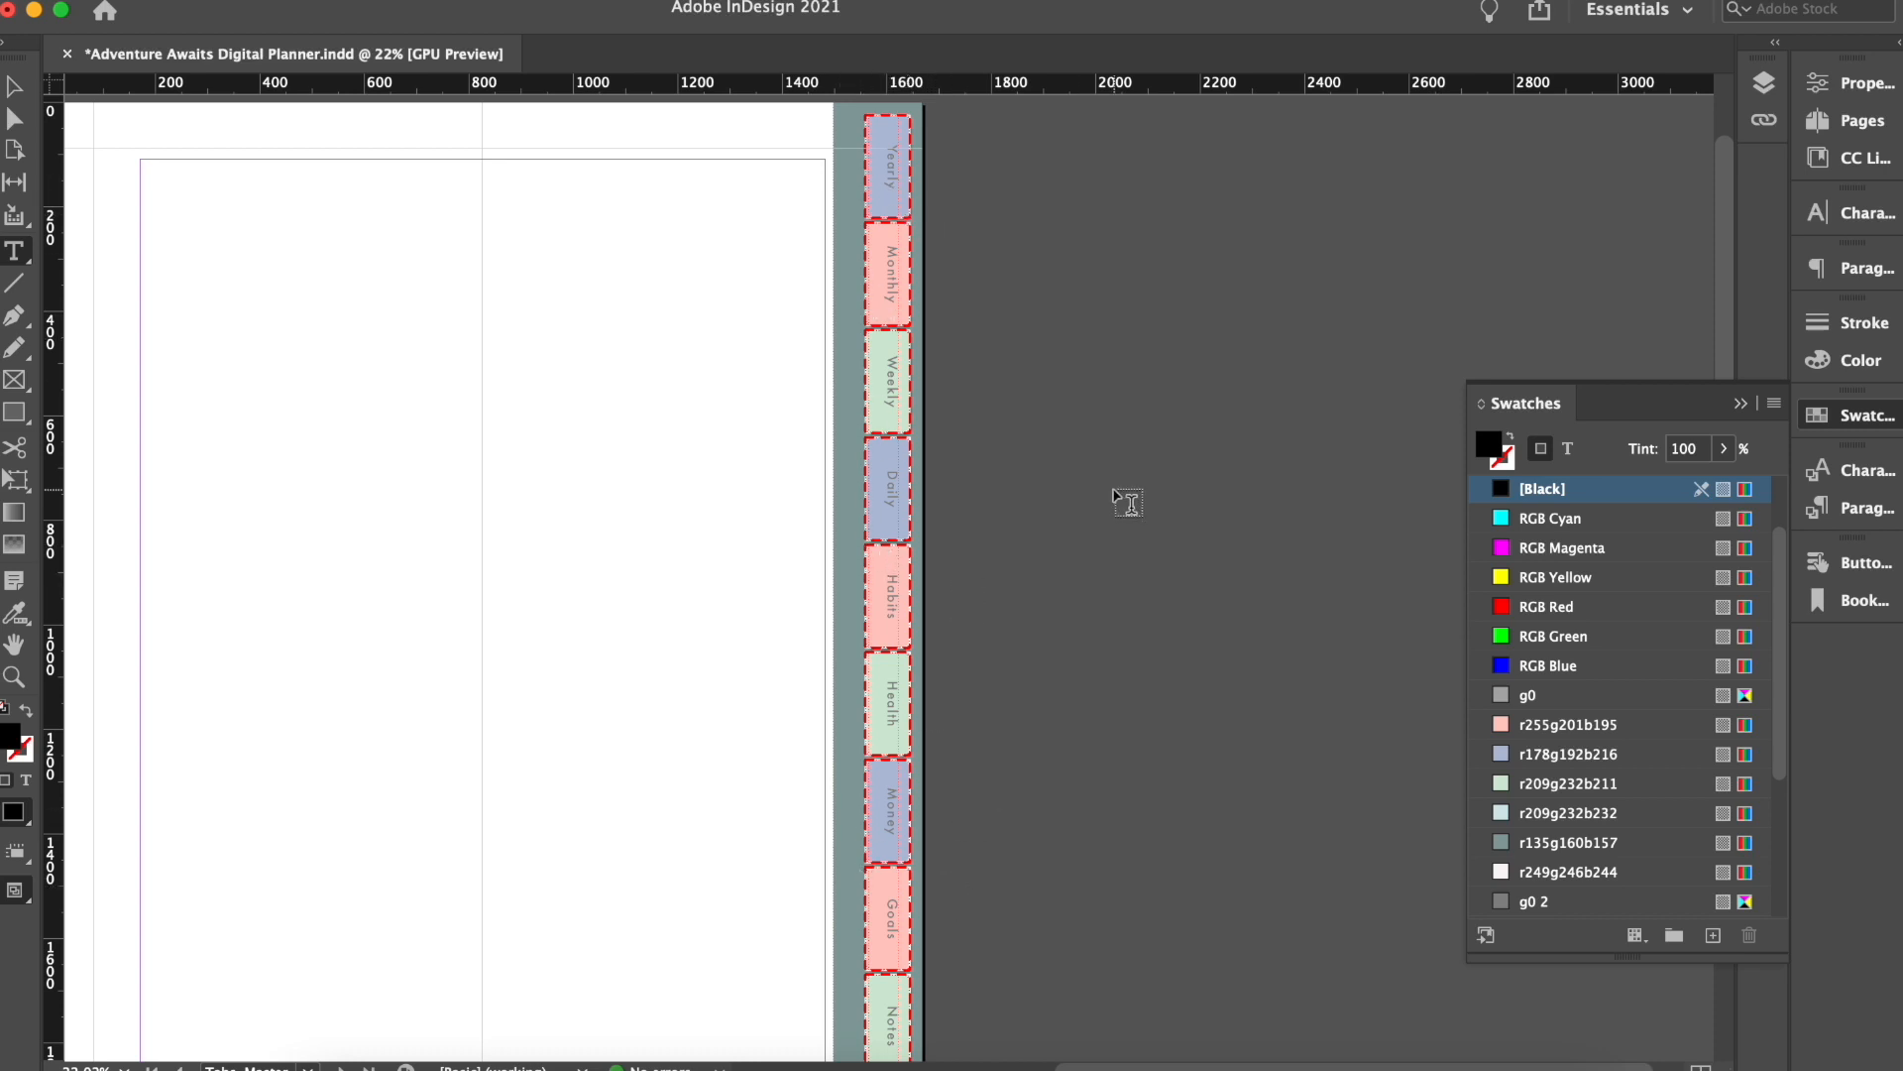
left_click(1743, 404)
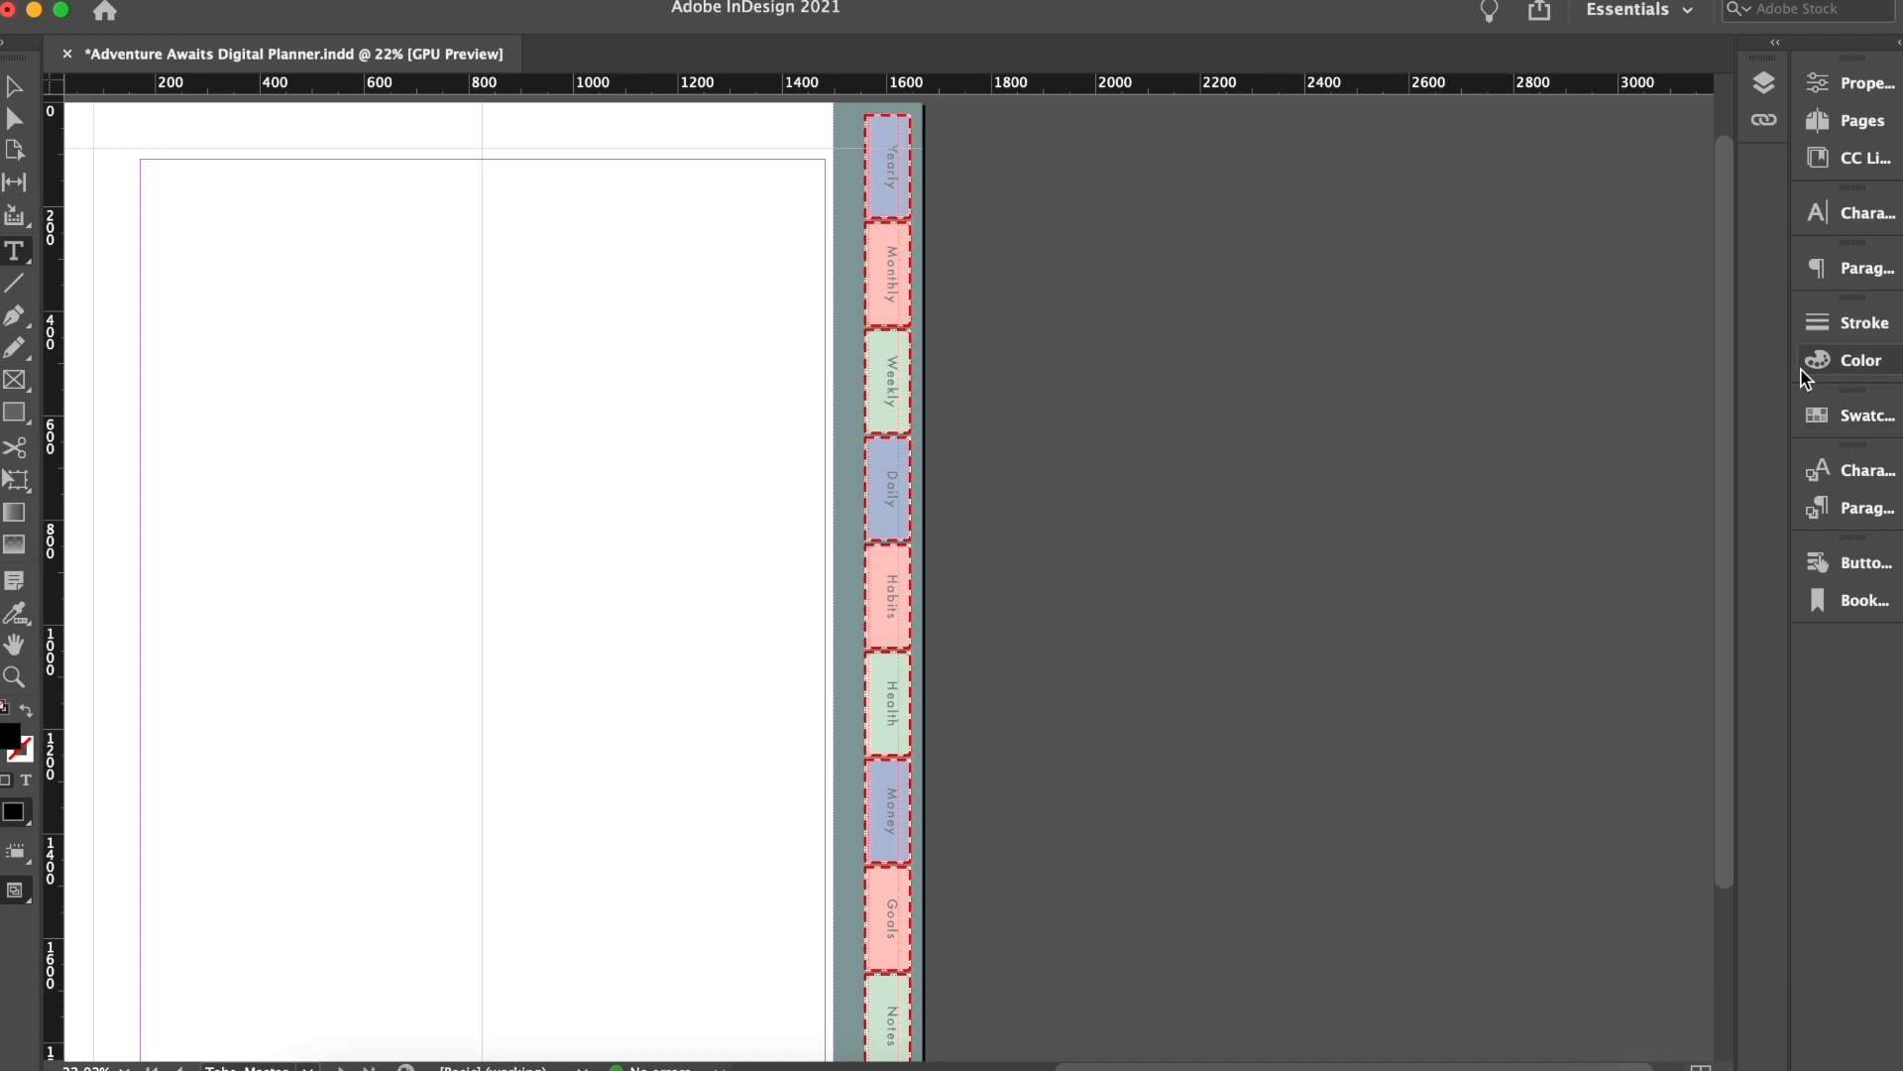
Step: Review the planner's paragraph styles, including Divider Labels, Heading 1, Large Table Text and Small Table Text
left_click(1860, 521)
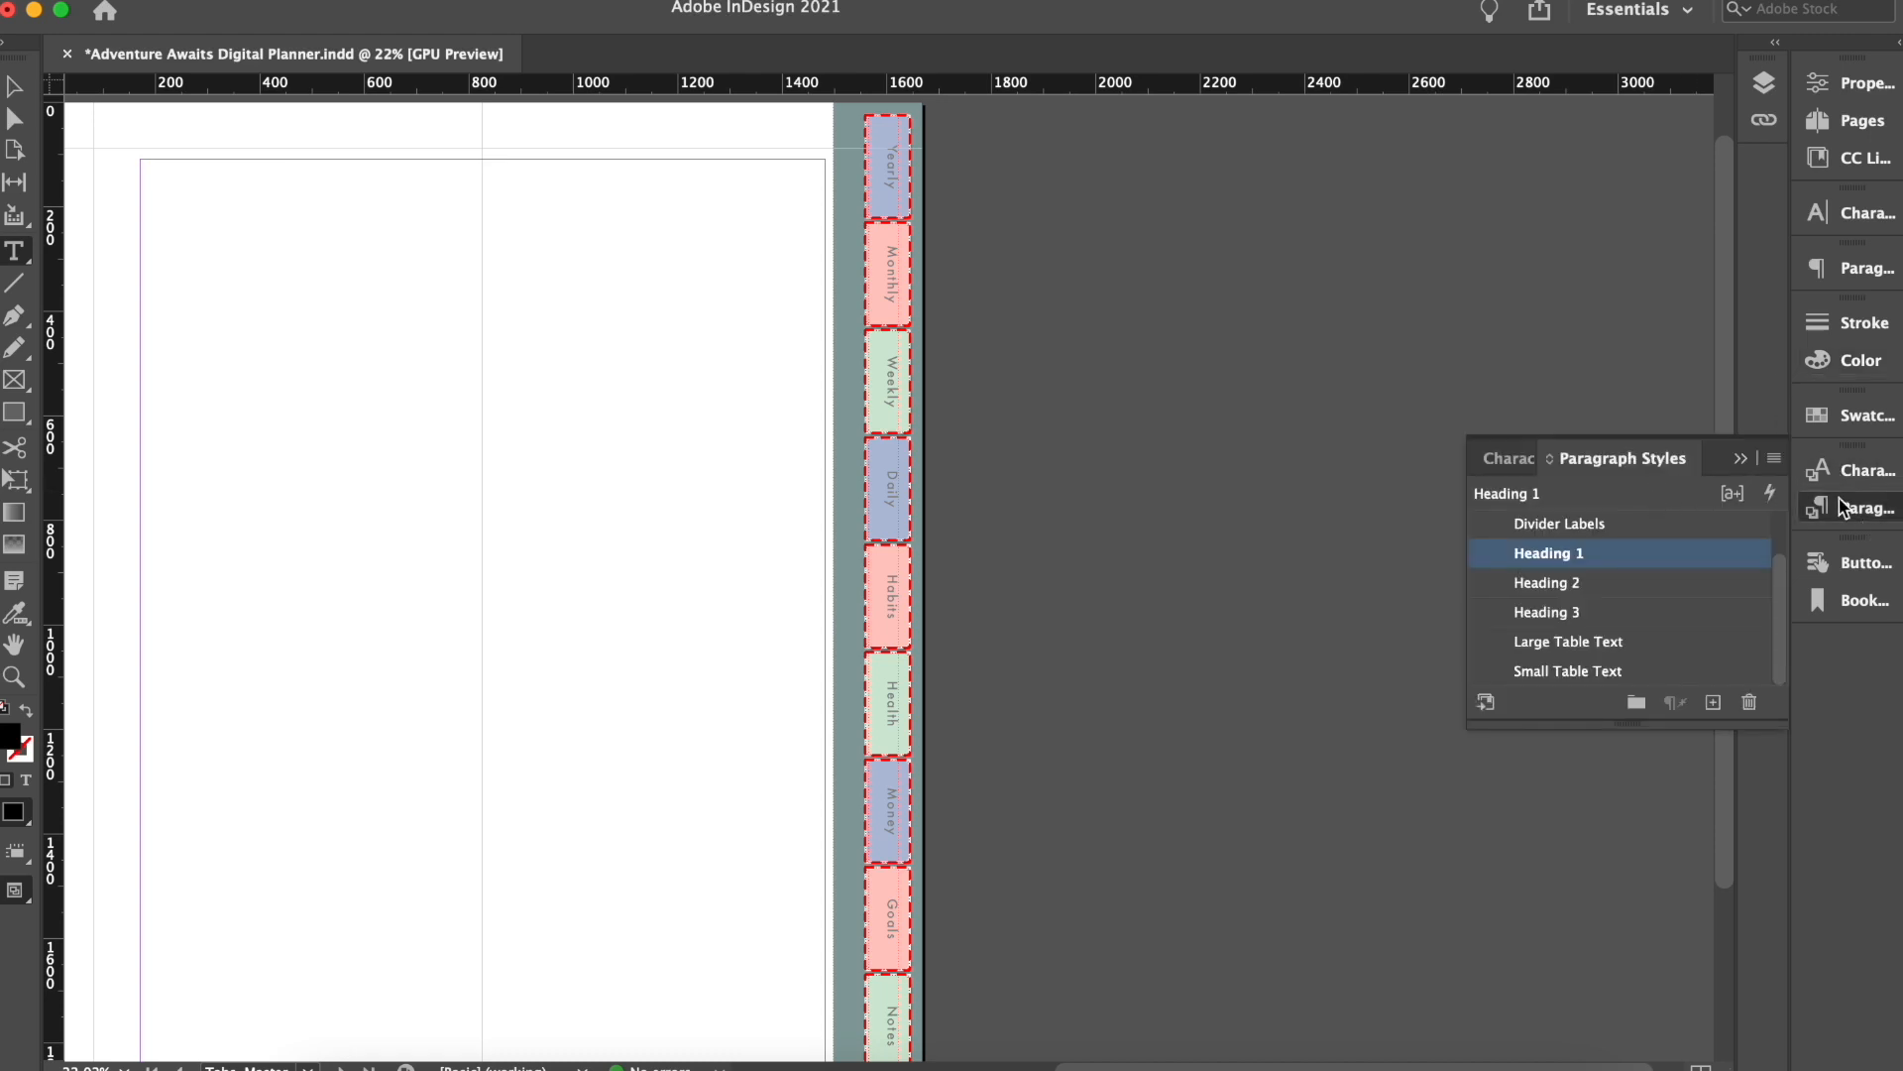
left_click(1571, 531)
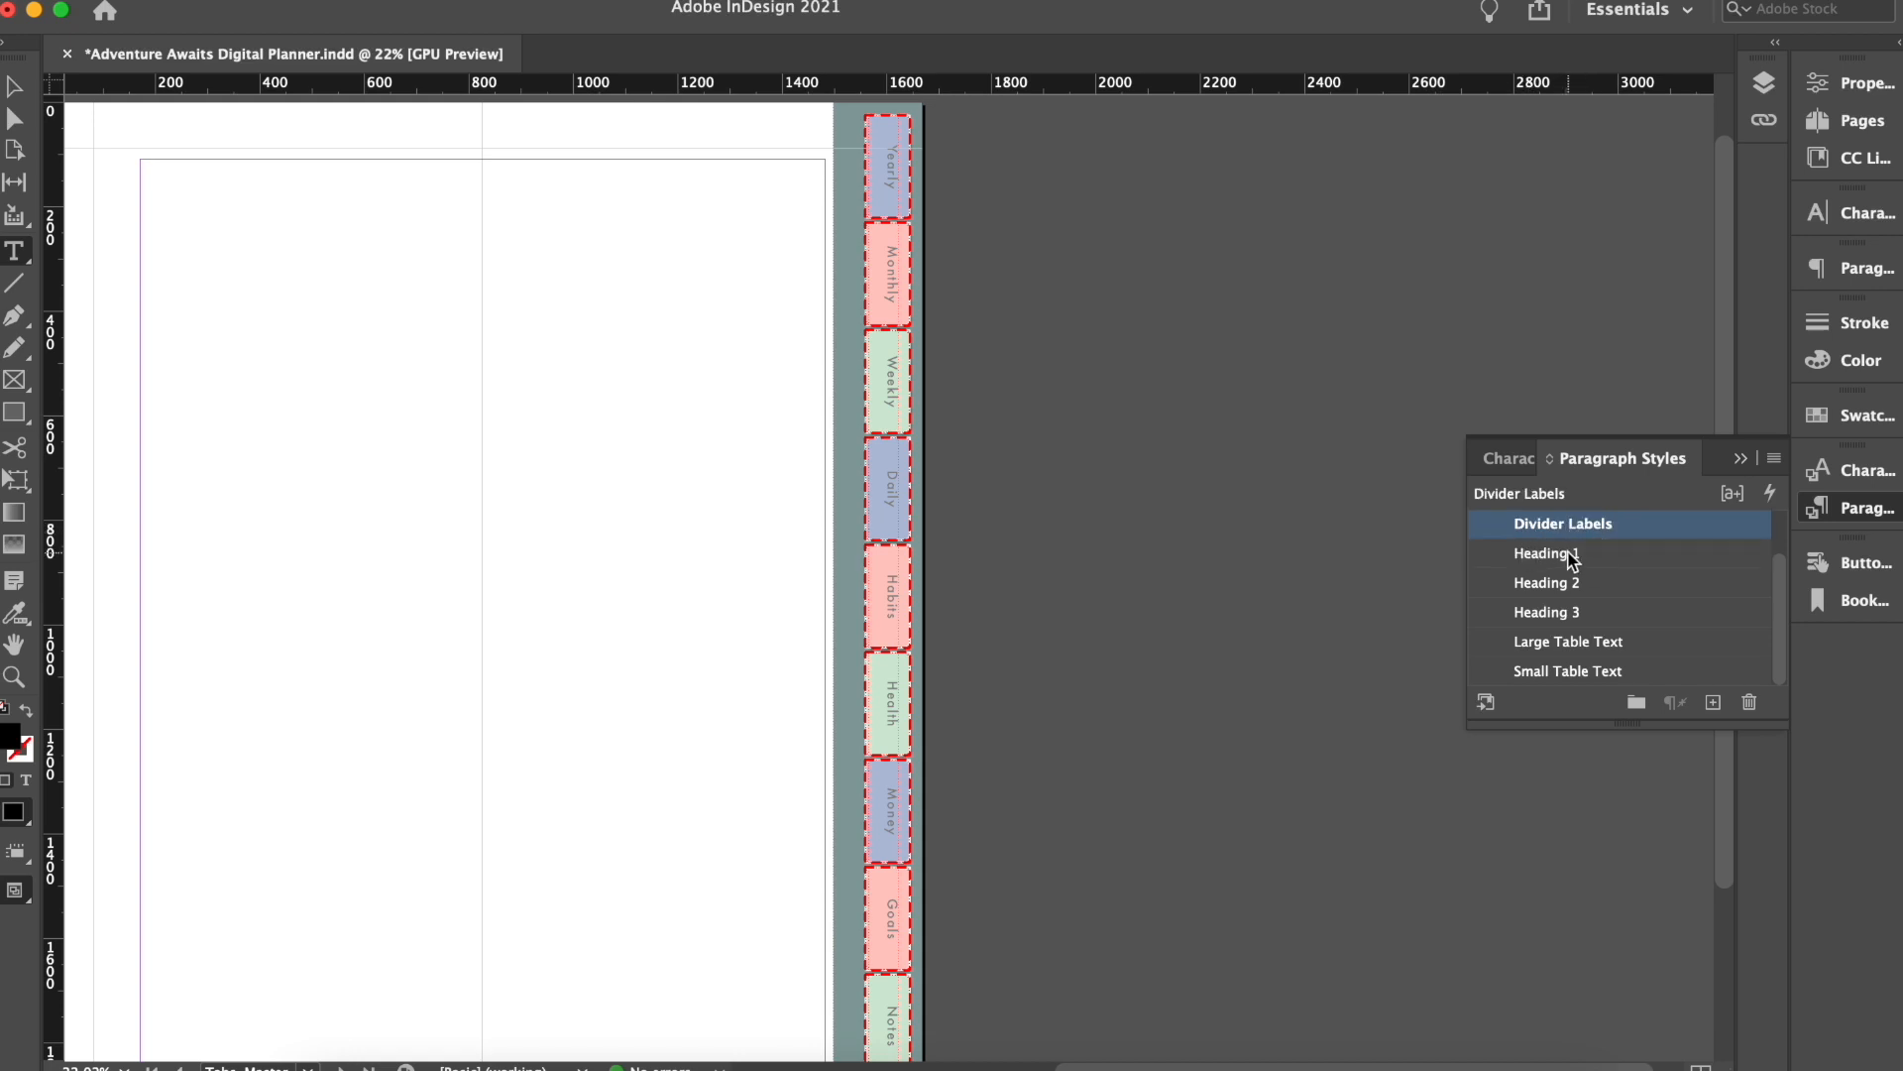
left_click(1545, 557)
left_click(1547, 647)
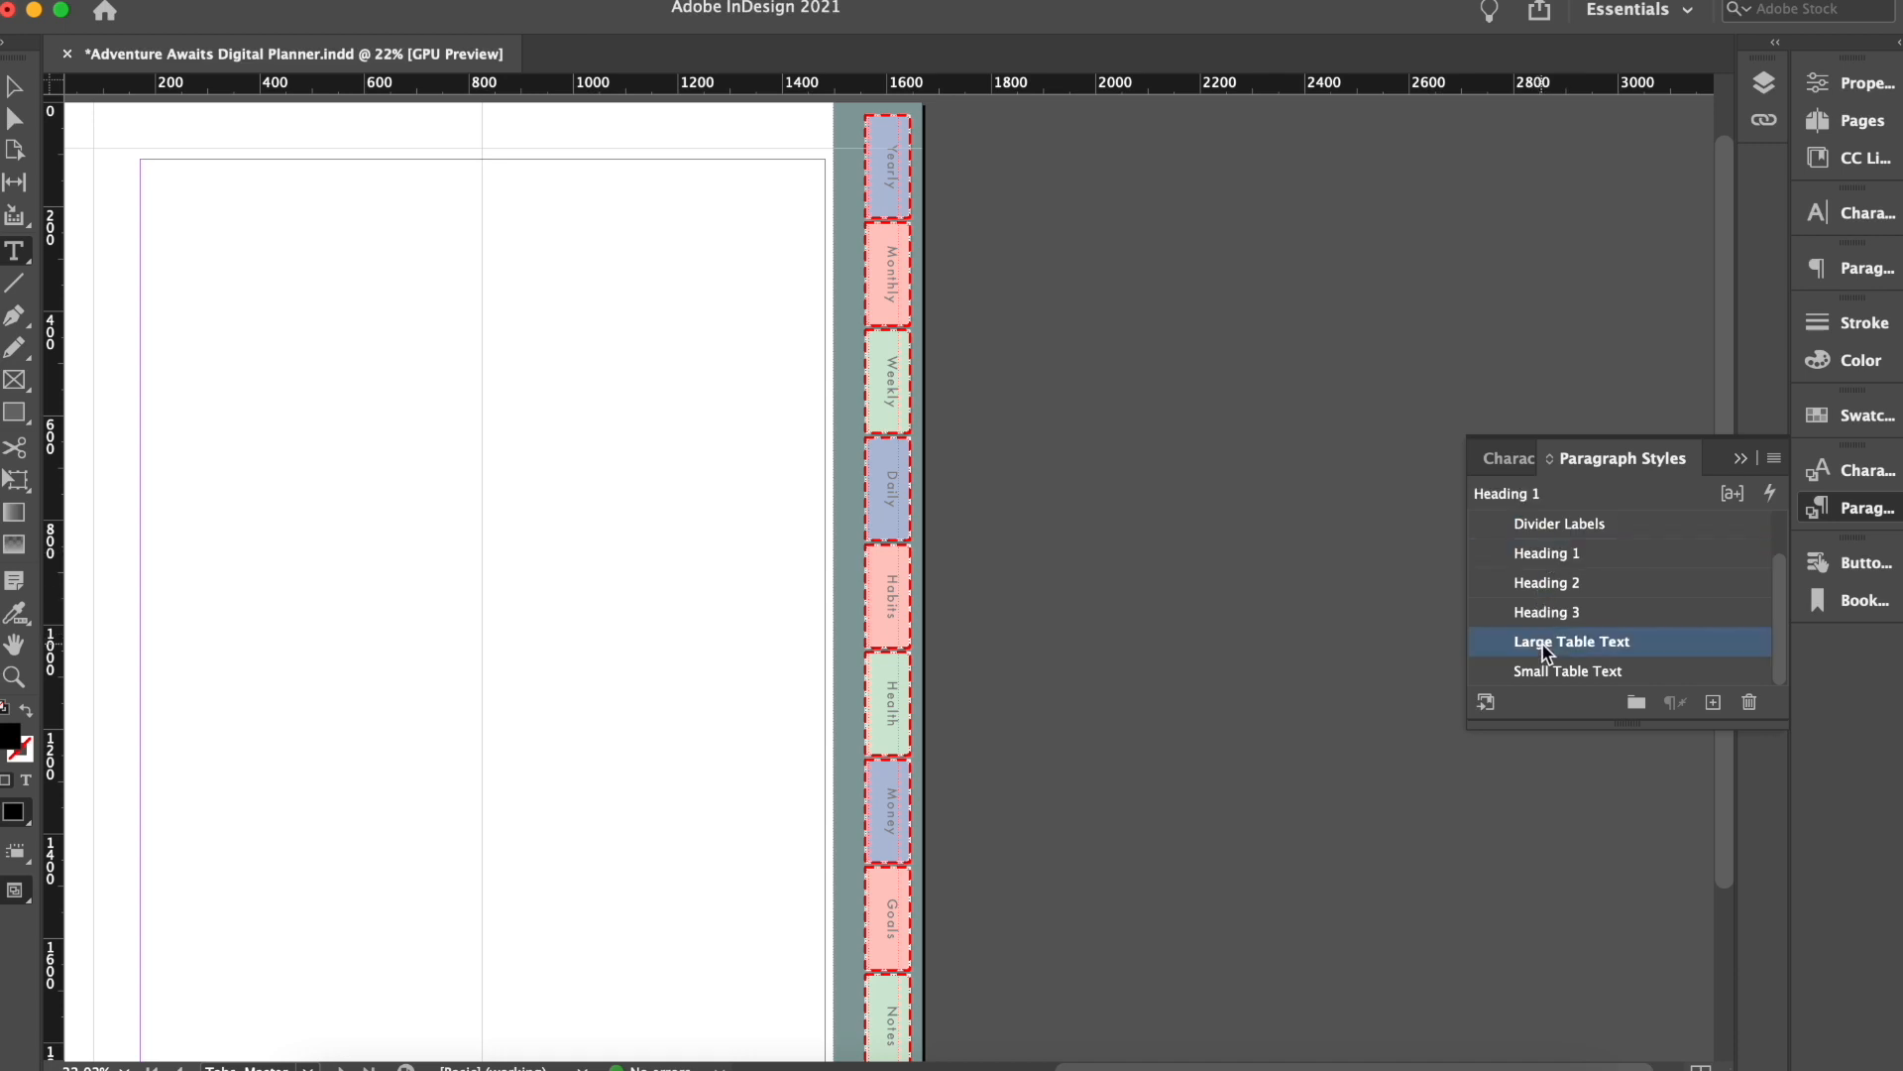
left_click(1535, 680)
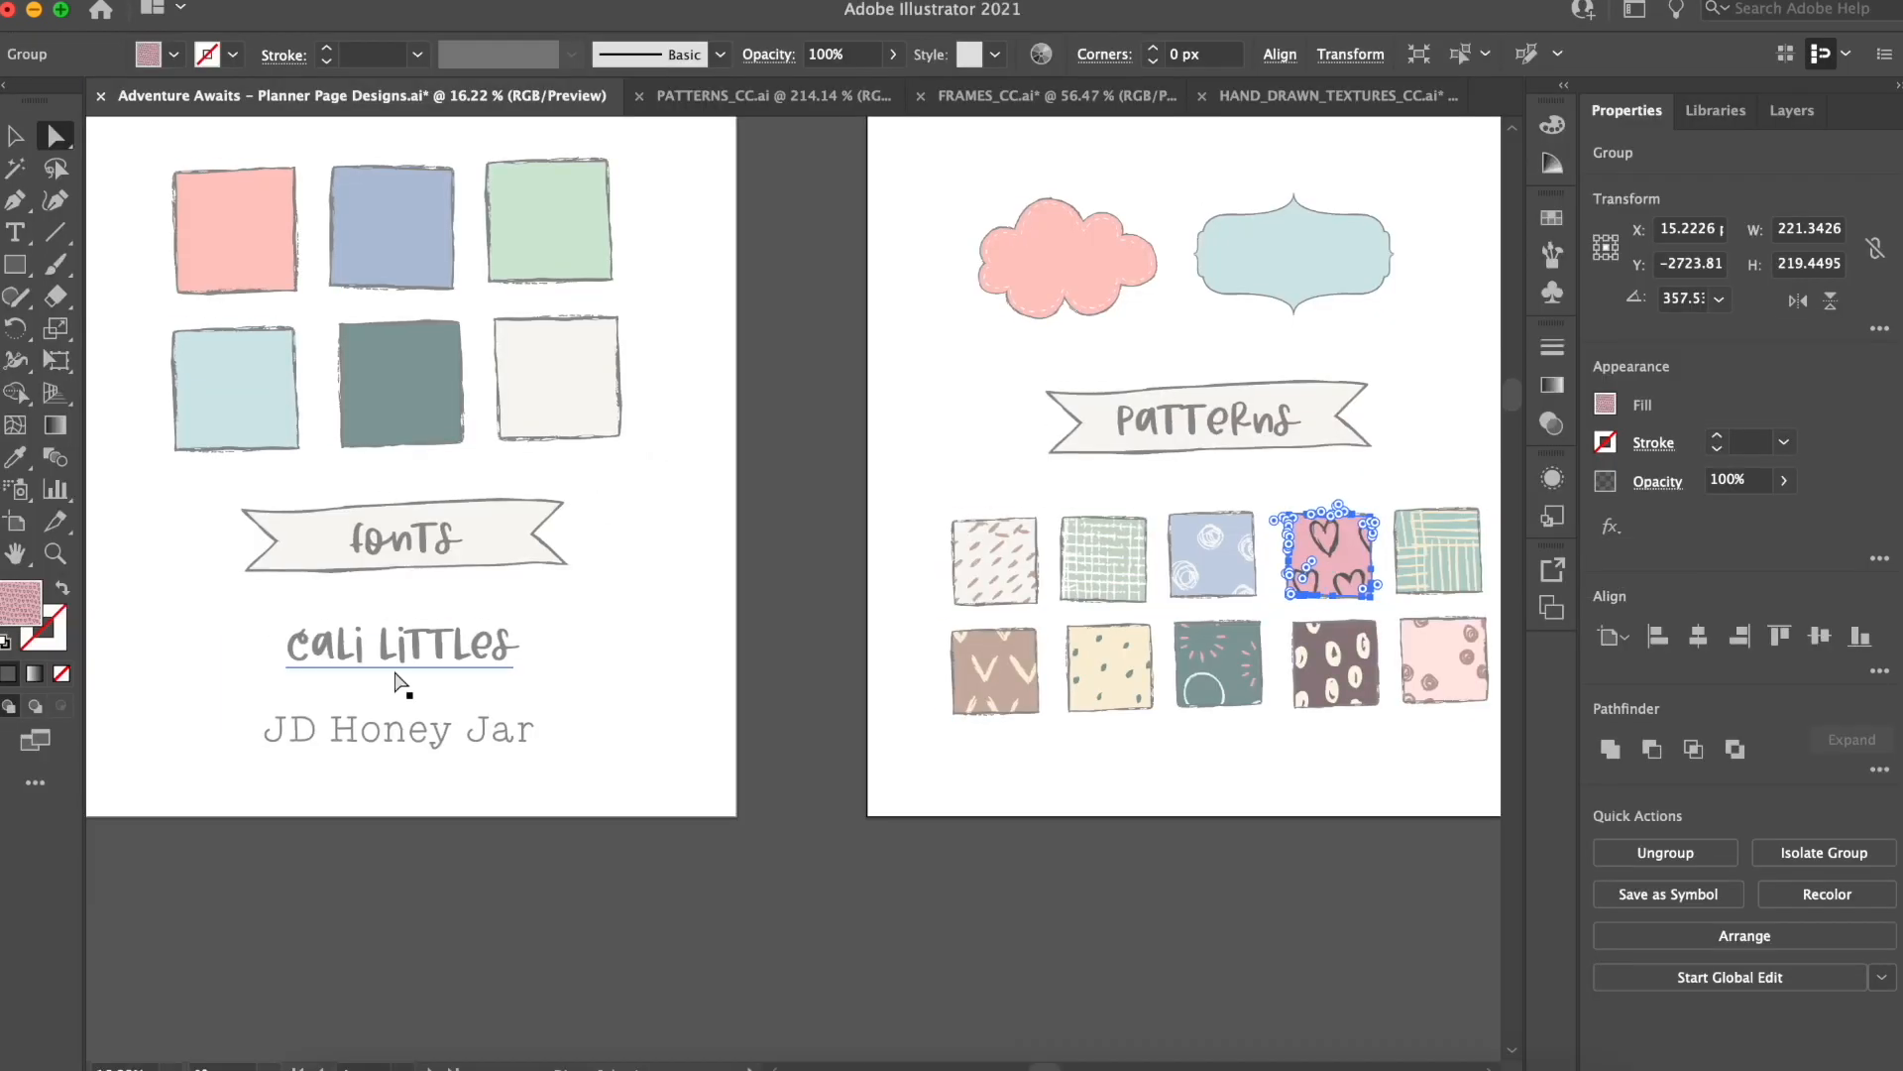
Step: Examine the Cali Littles and JD Honey Jar font samples in Illustrator, and switch back to the InDesign planner
scroll(394, 677, "down", 2)
scroll(454, 610, "up", 3)
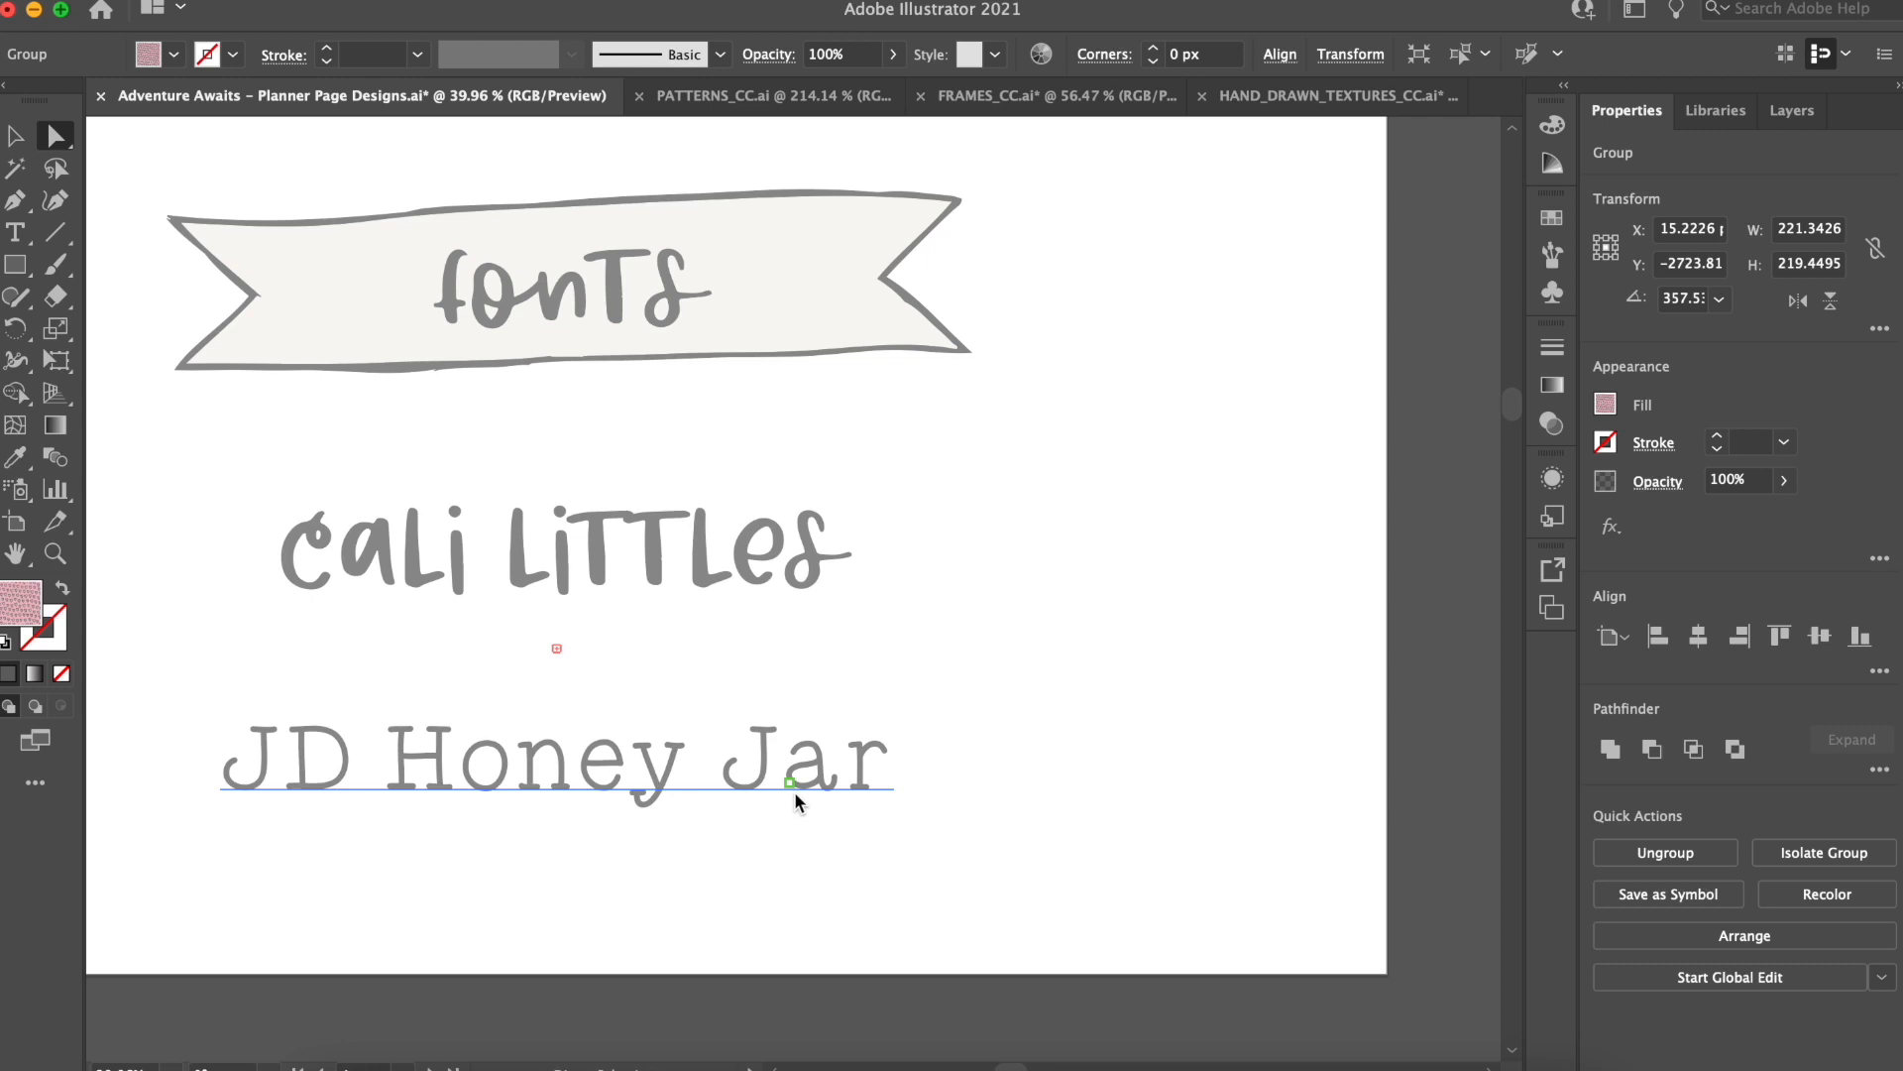
left_click(1161, 1068)
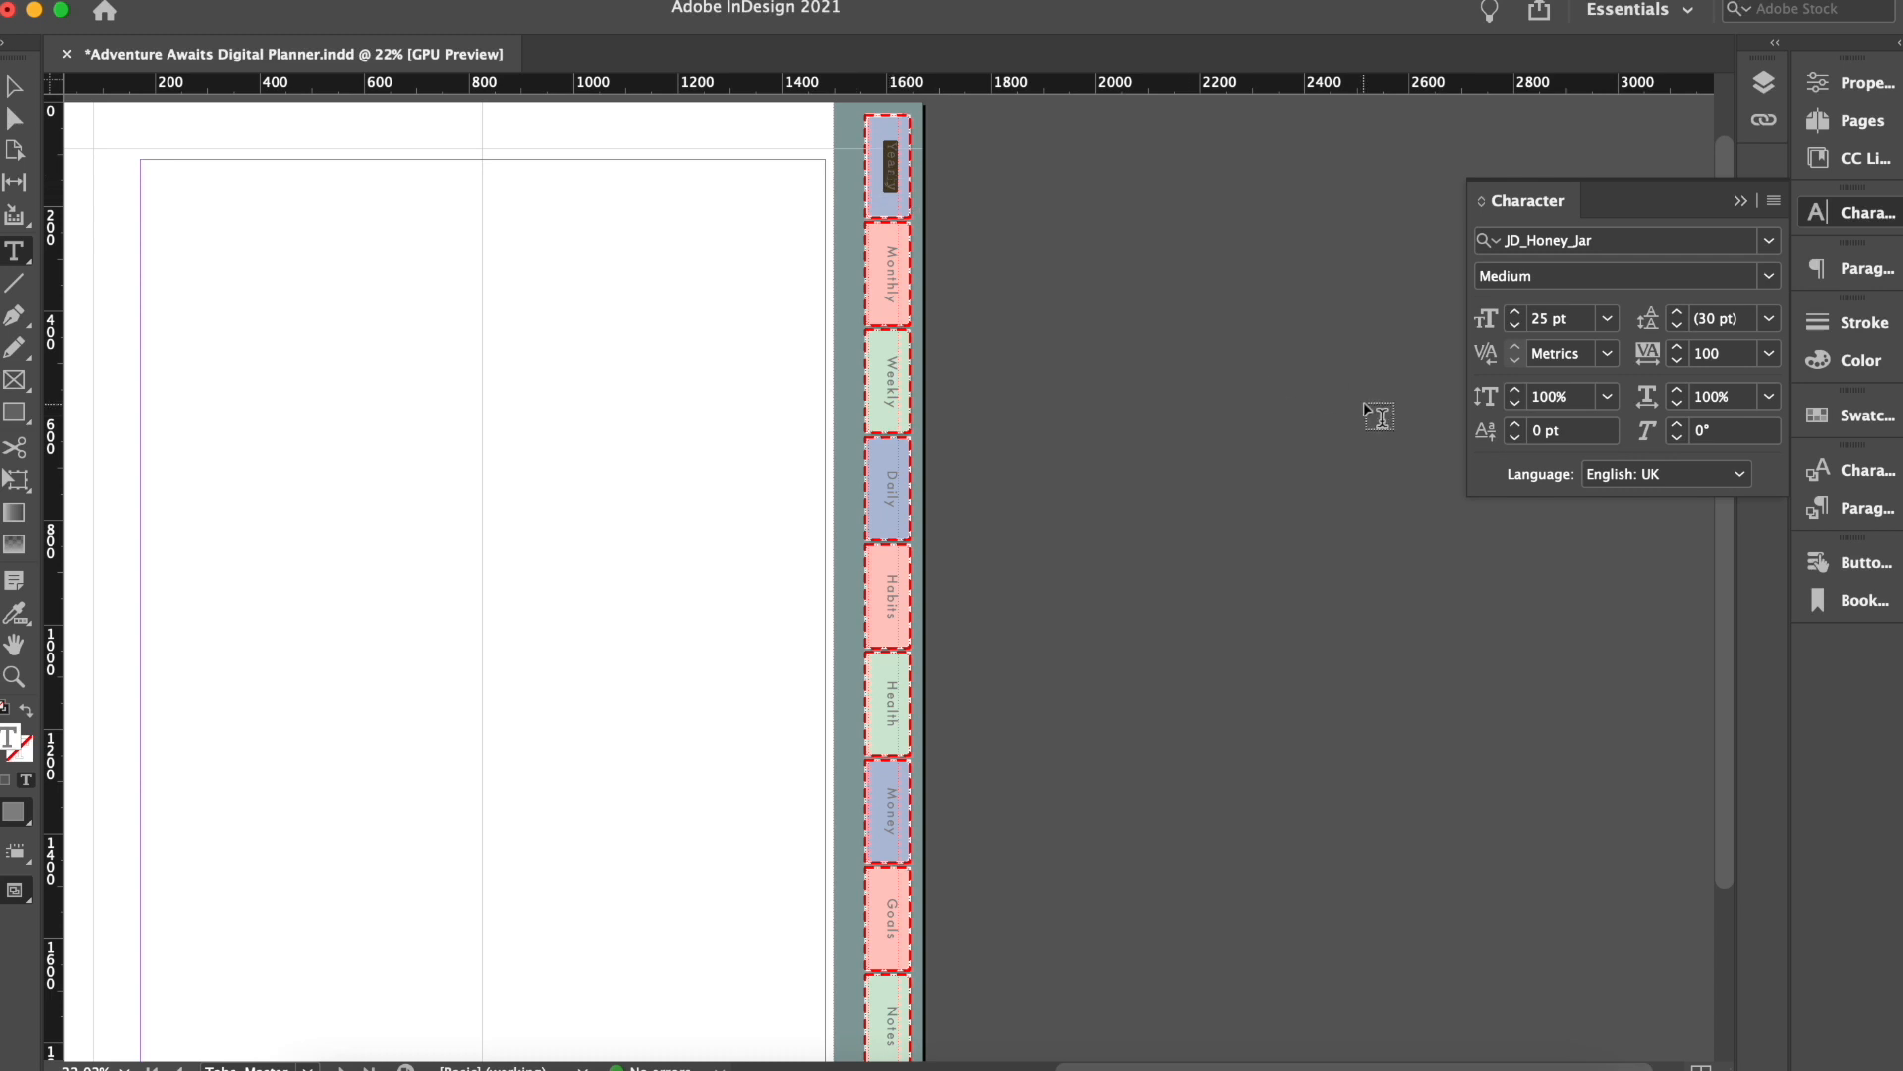
Step: Redefine the Tabs text paragraph style to match the selected Yearly tab label in JD_Honey_Jar Medium
left_click(1864, 510)
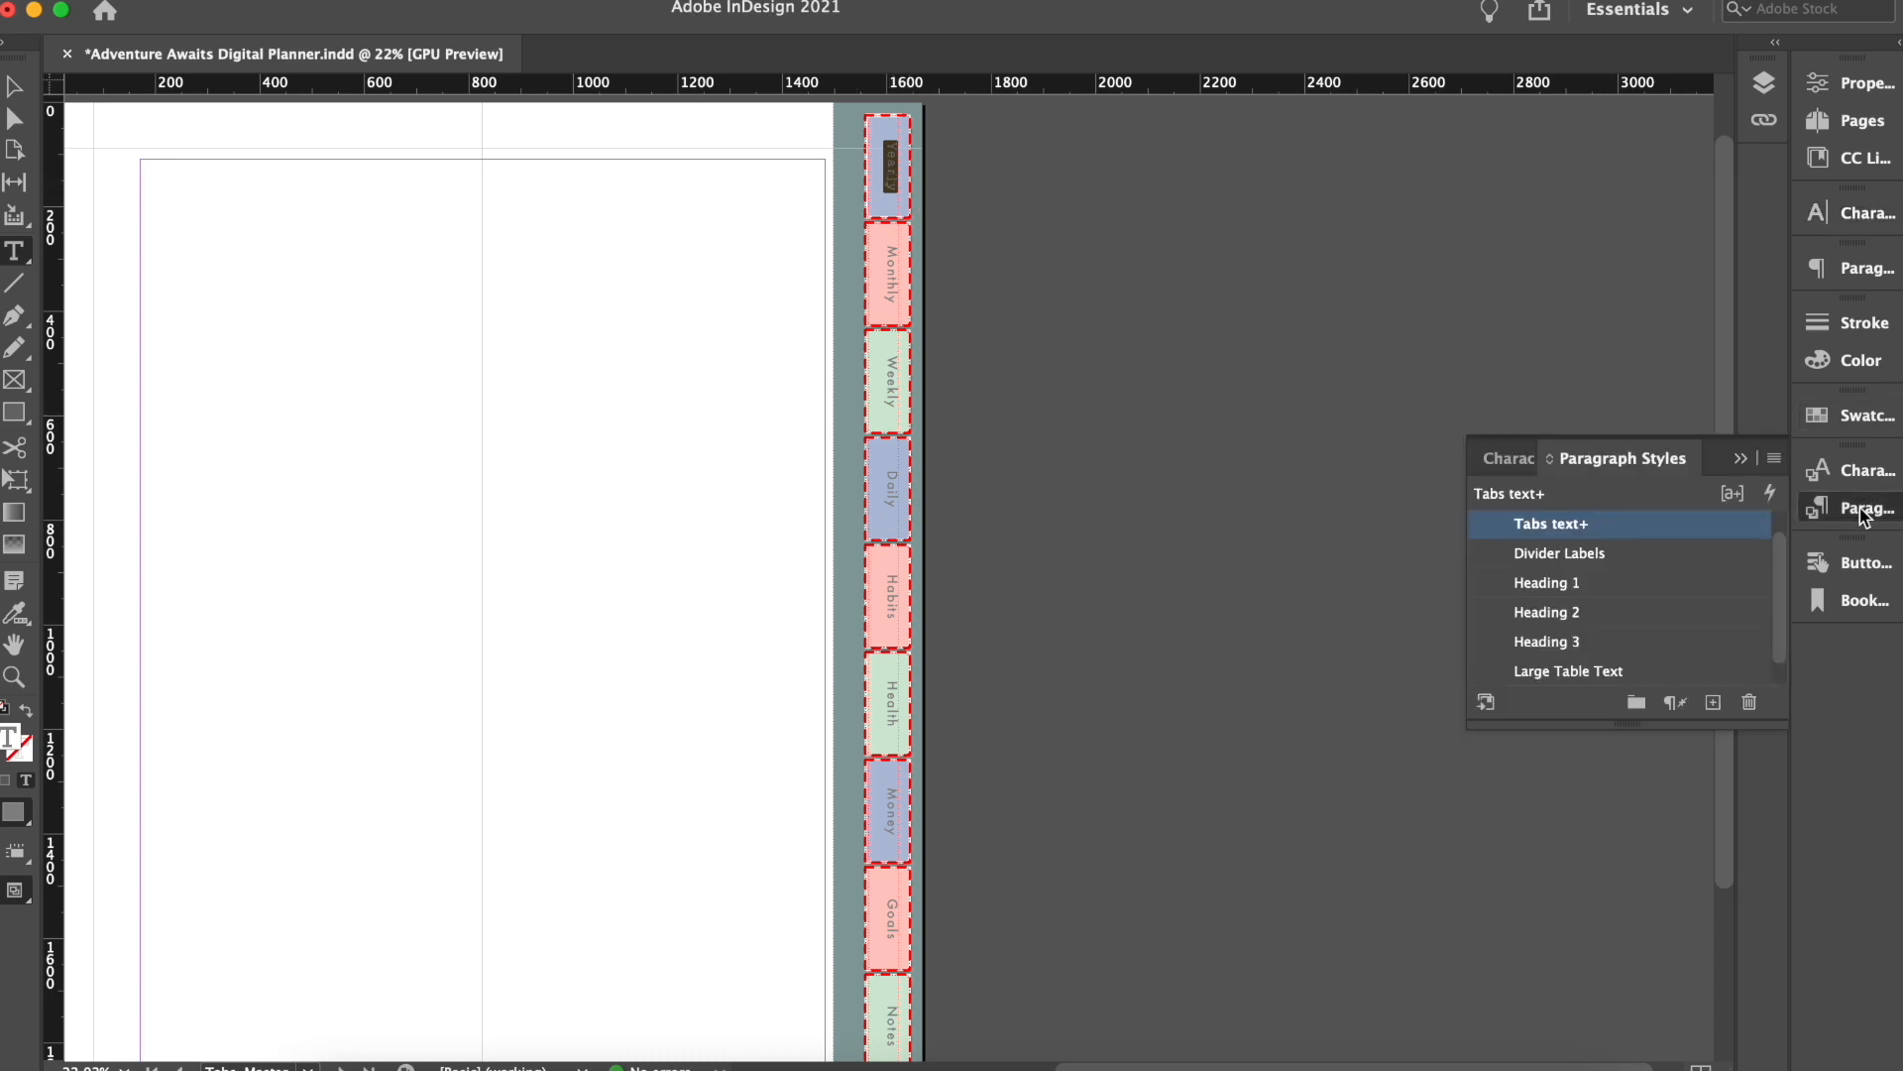
right_click(1583, 535)
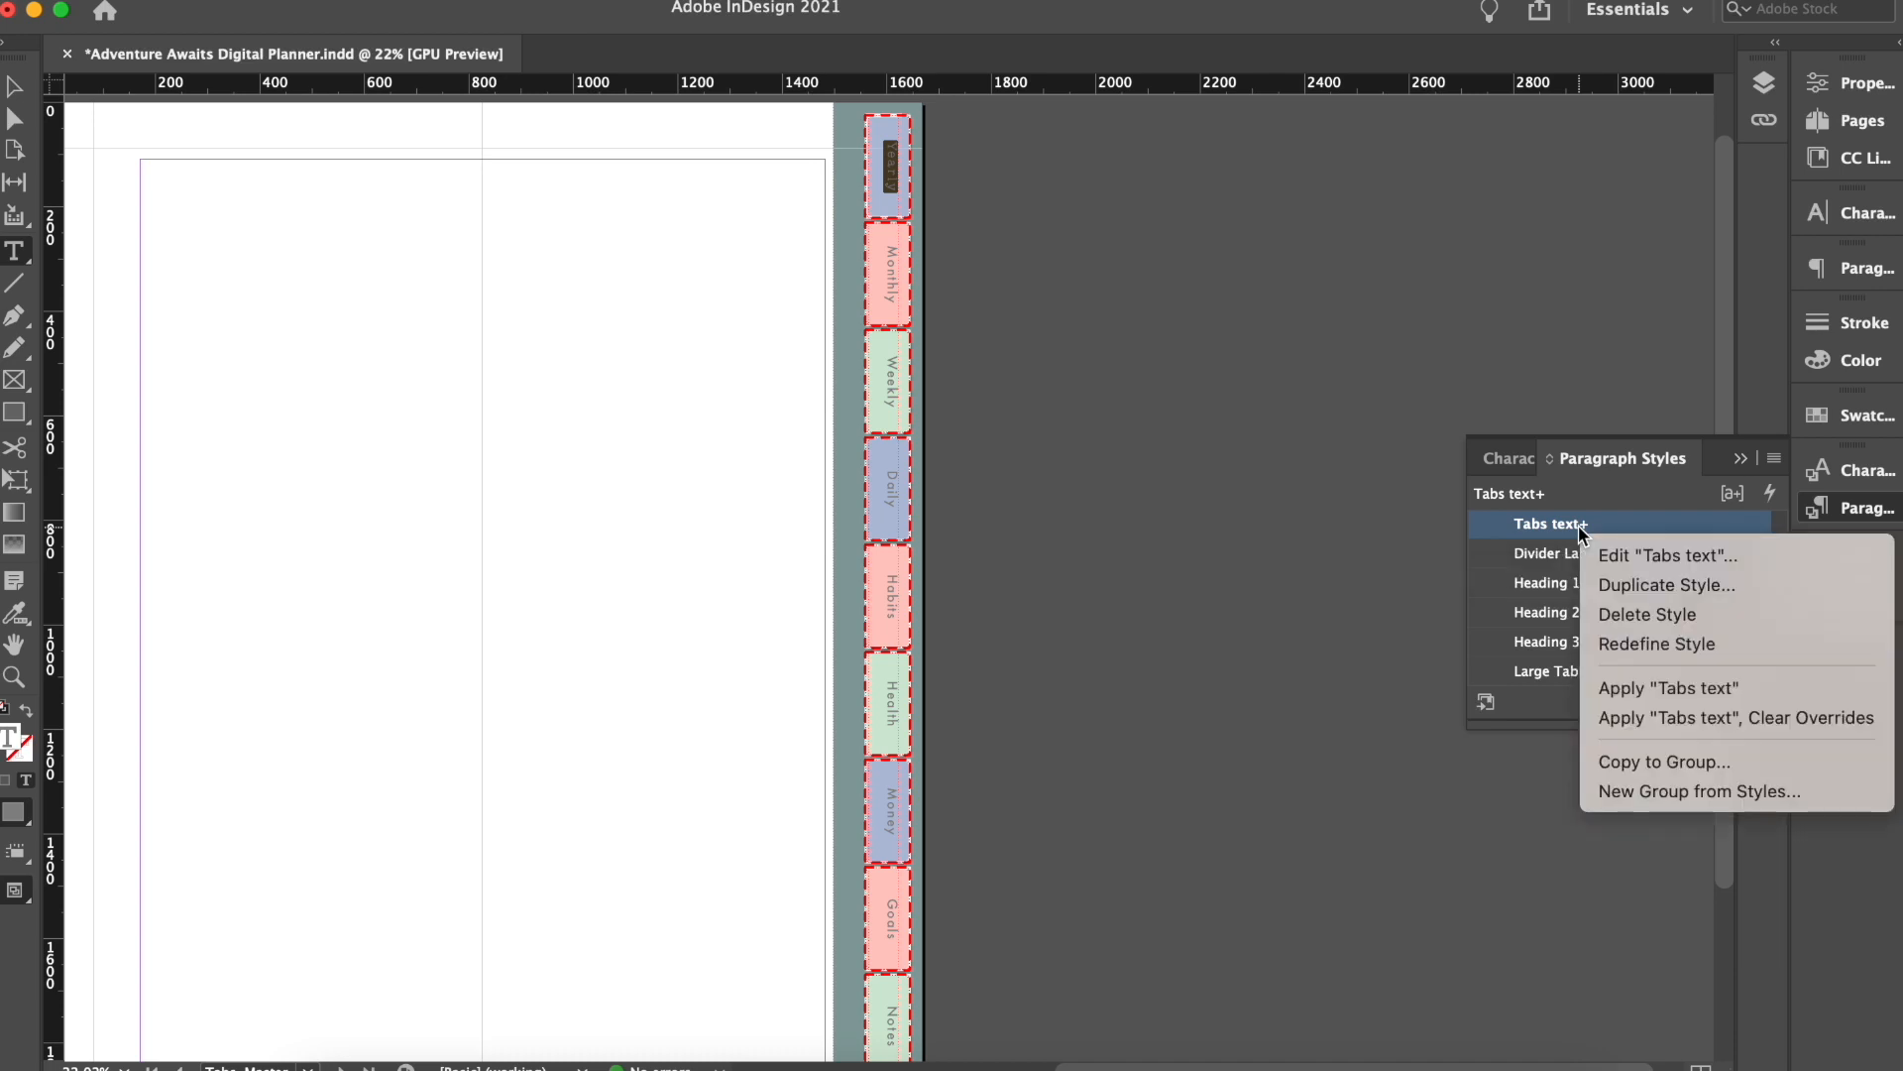
left_click(1682, 644)
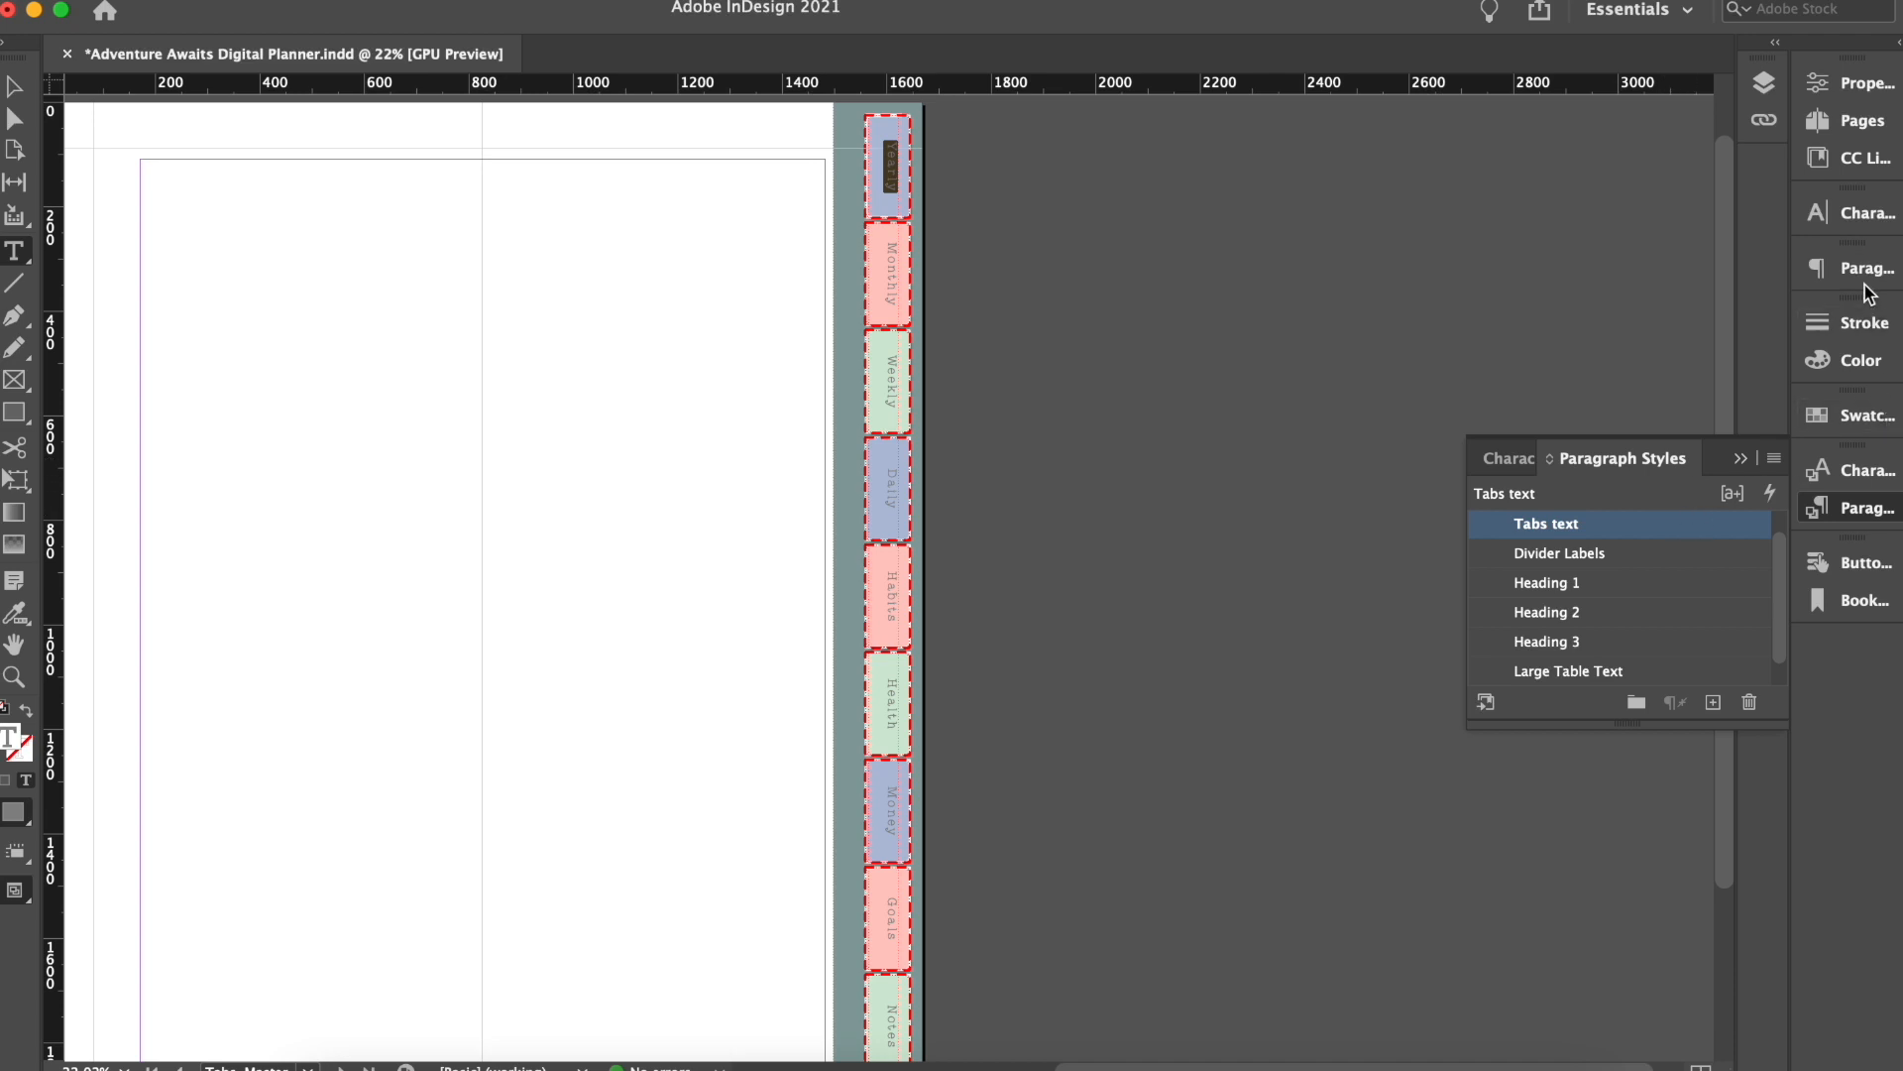
Step: Set the Yearly tab label's colour to black and redefine the Tabs text paragraph style to match
left_click(1864, 221)
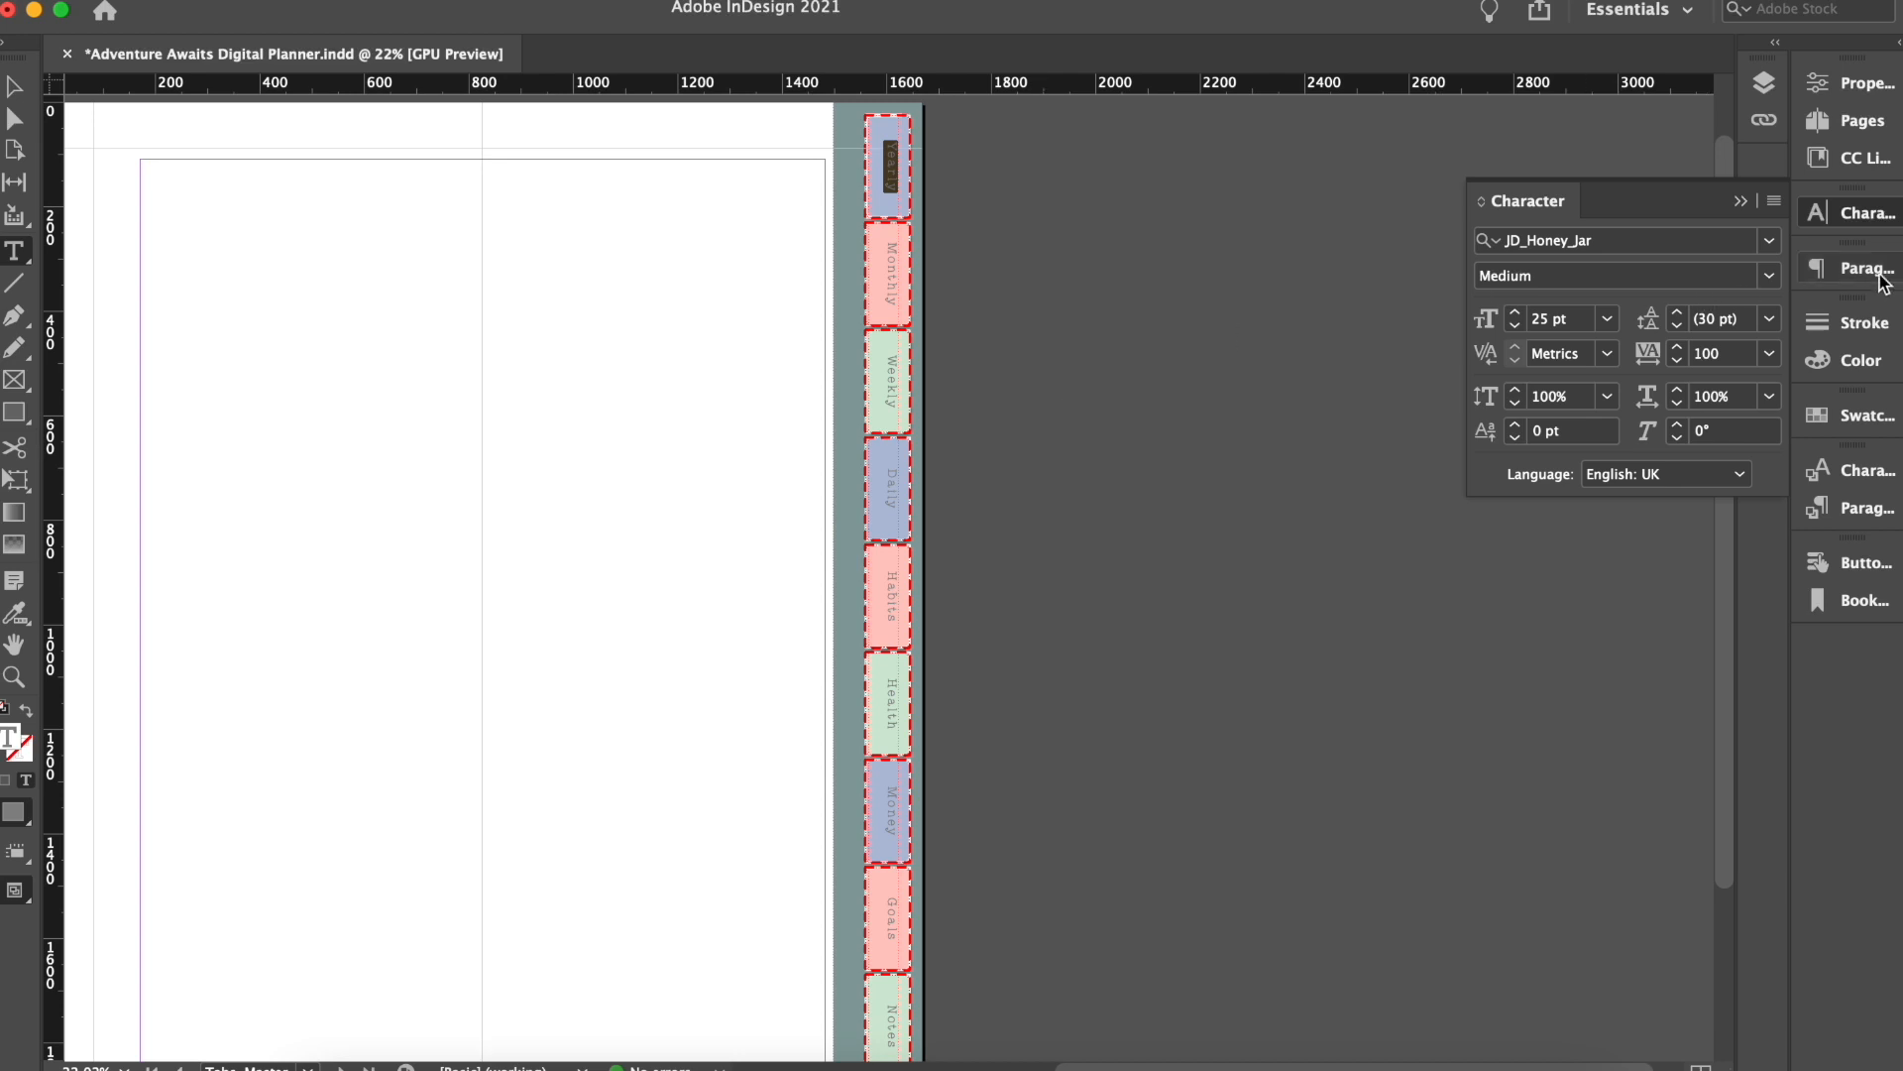
left_click(1854, 415)
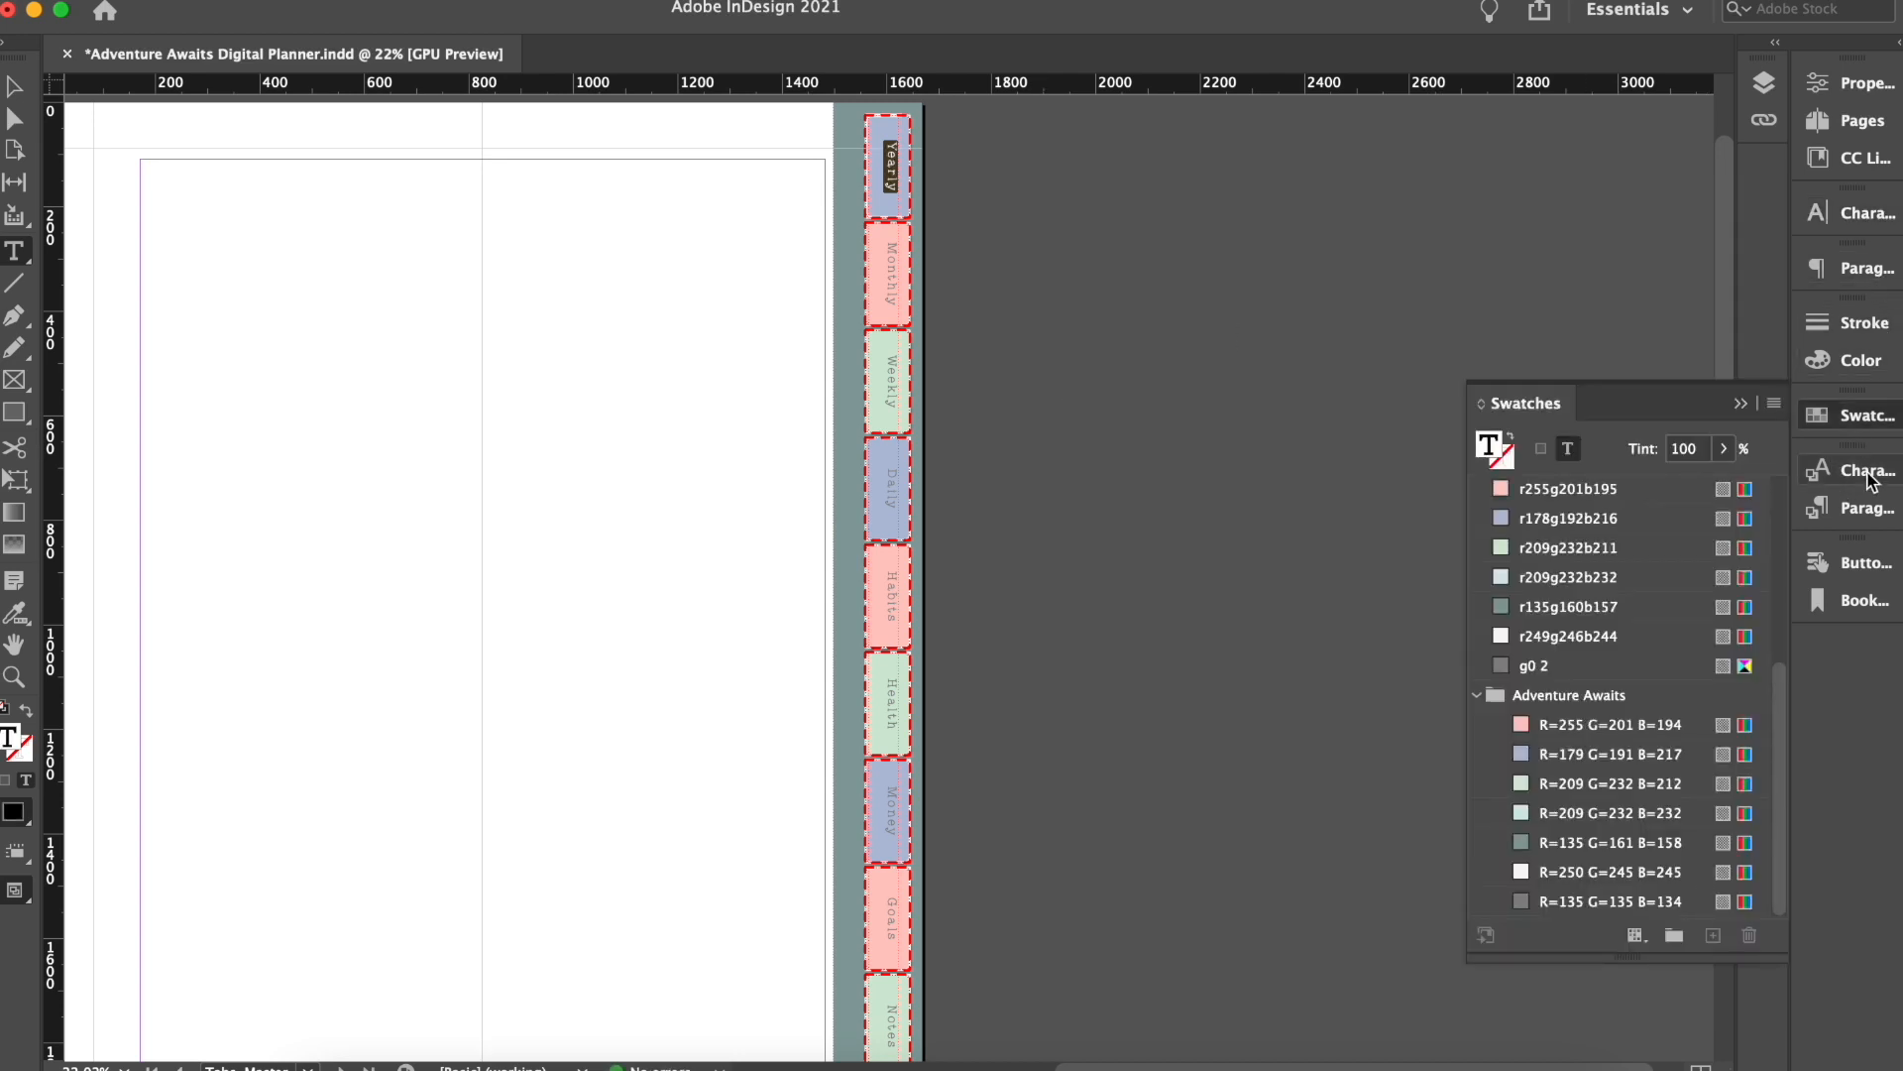
left_click(1860, 509)
left_click(1642, 526, "alt")
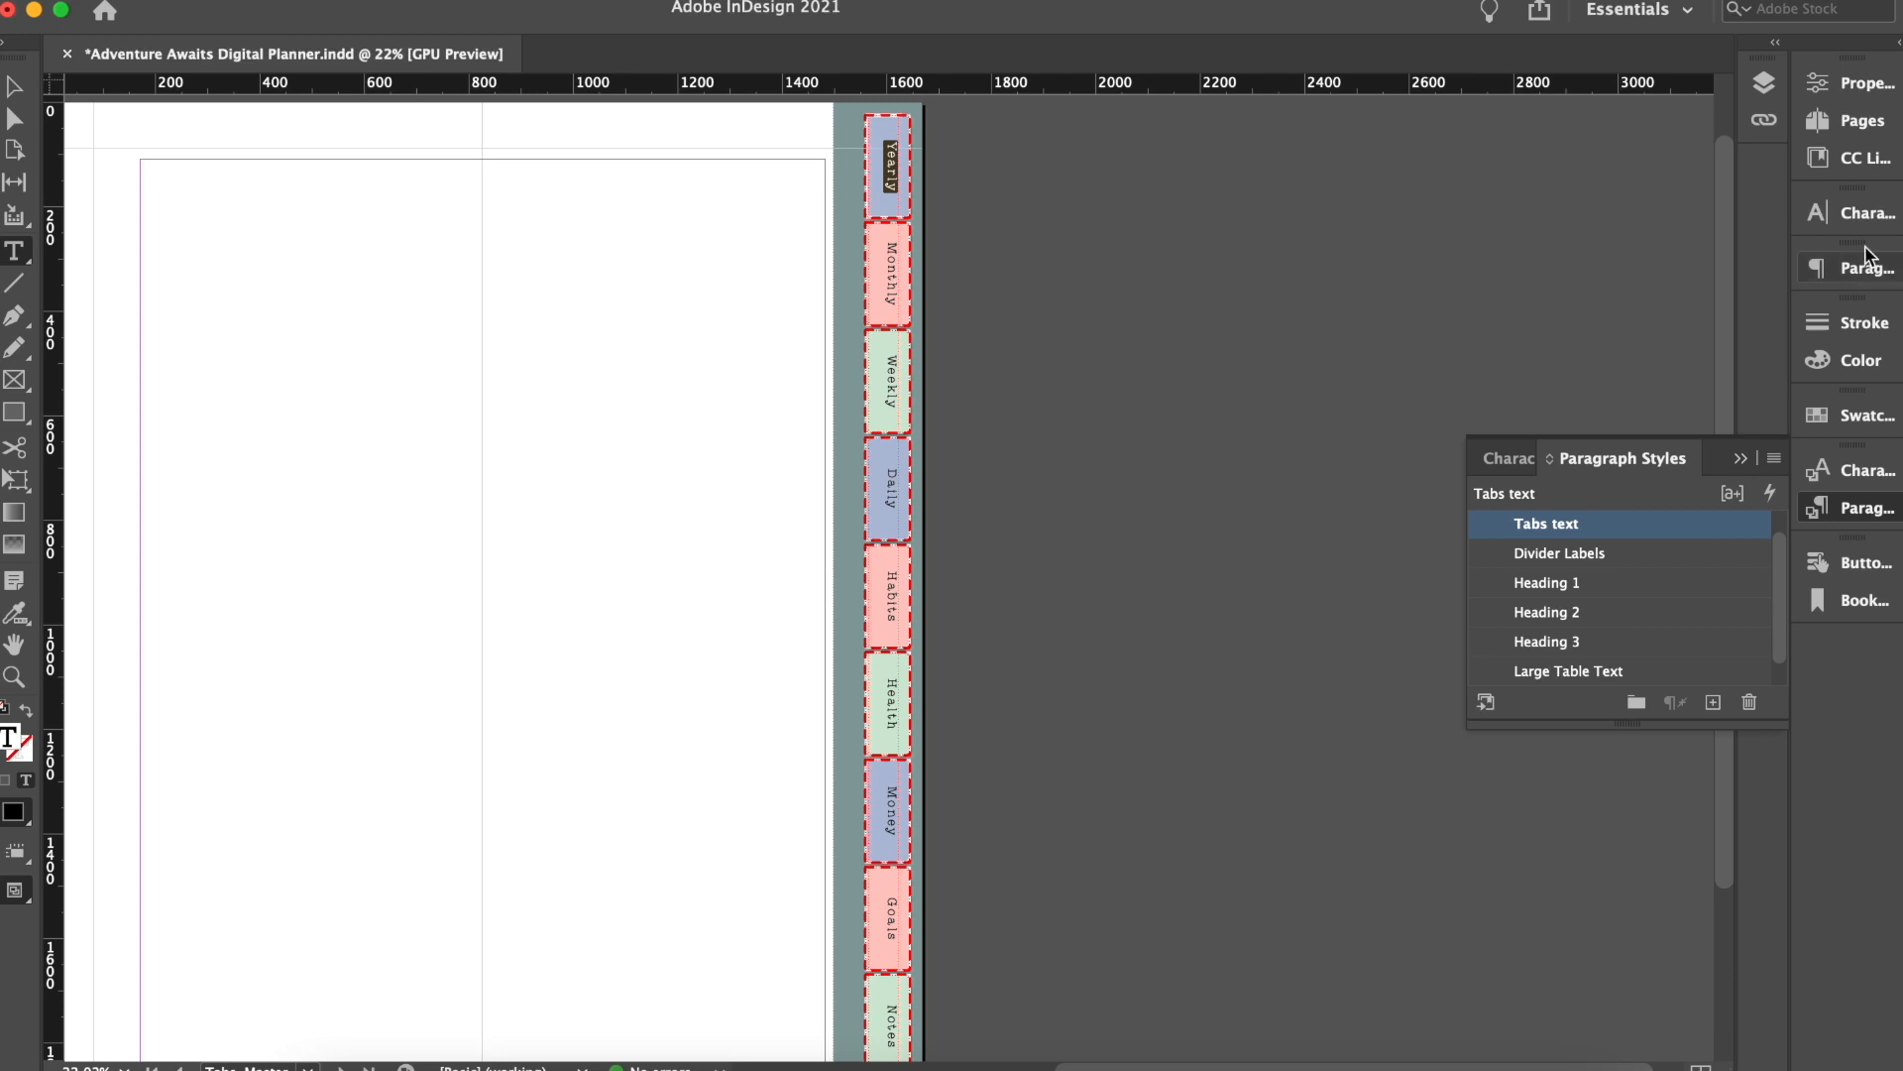
Step: Increase the Yearly tab label's size to 30 pt and redefine the Tabs text paragraph style to match
left_click(1864, 216)
left_click(1516, 313)
left_click(1517, 313)
left_click(1517, 312)
left_click(1516, 312)
left_click(1517, 313)
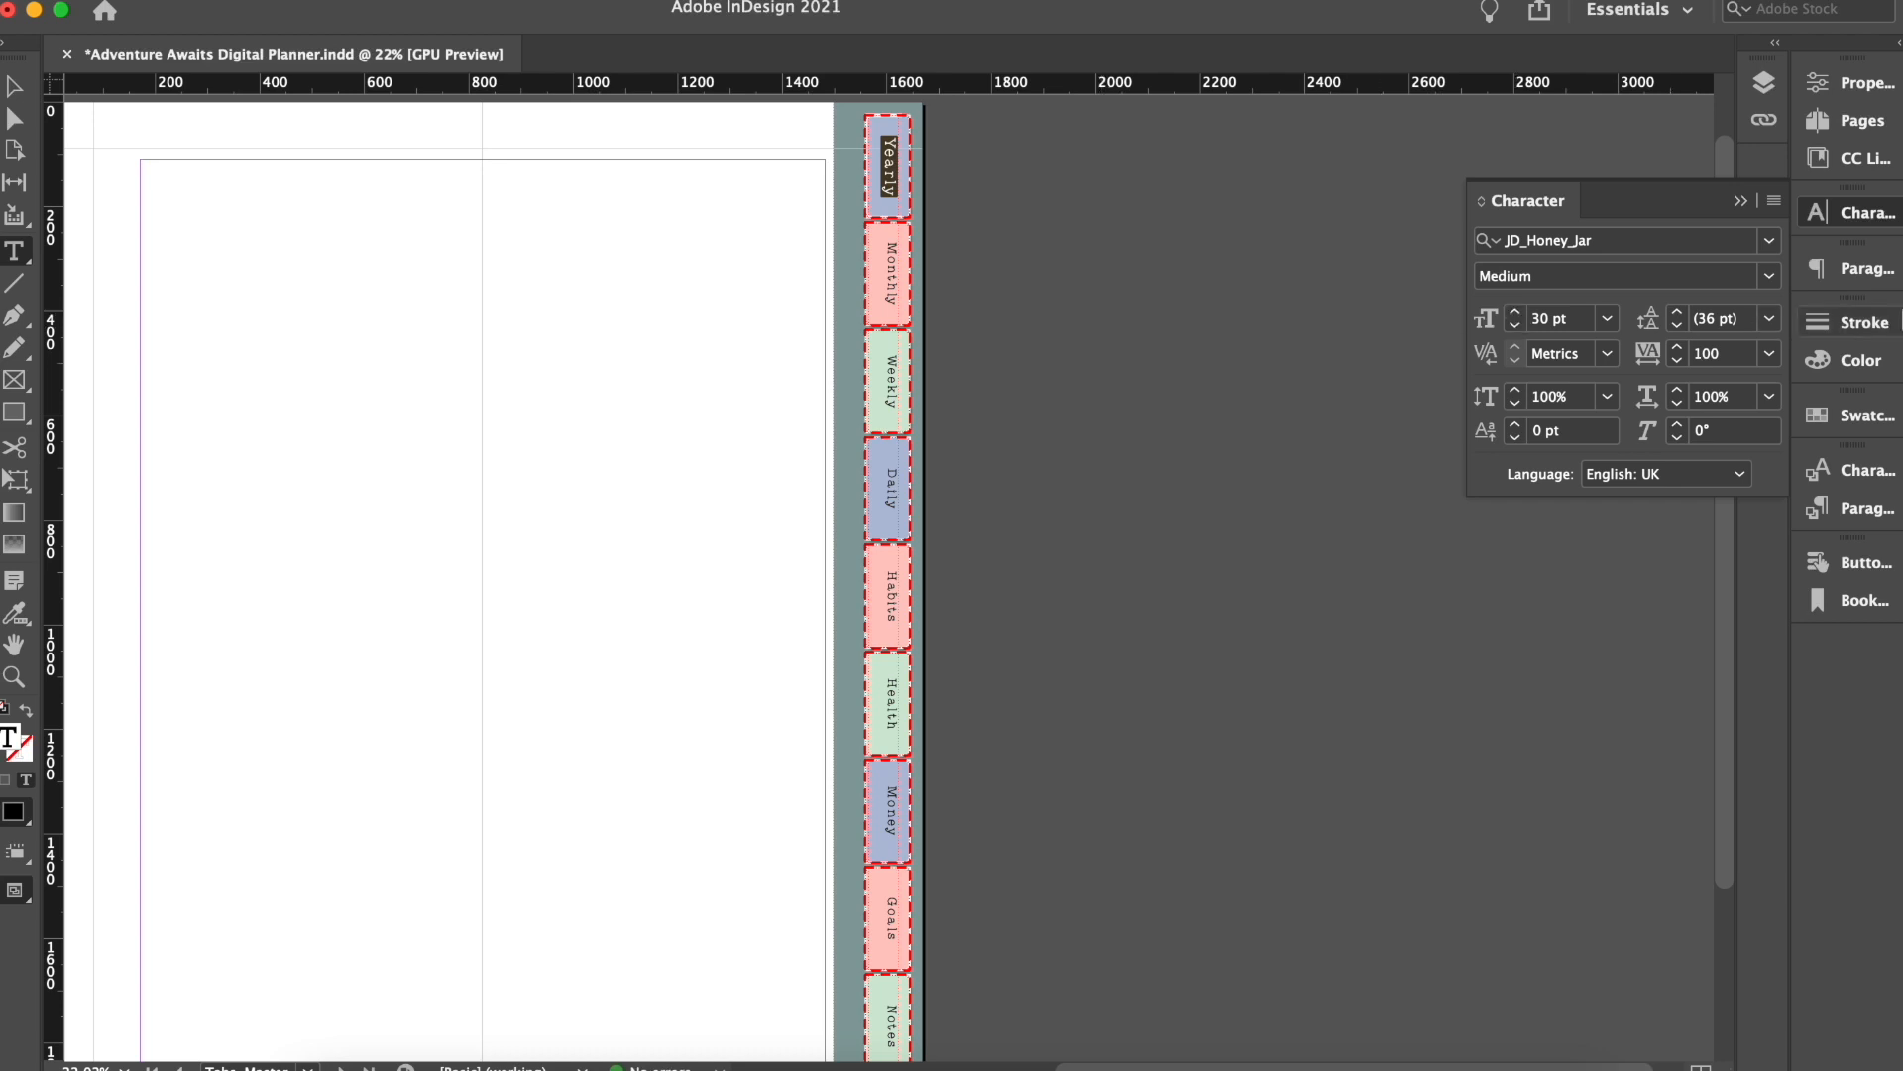
left_click(1854, 508)
left_click(1121, 284)
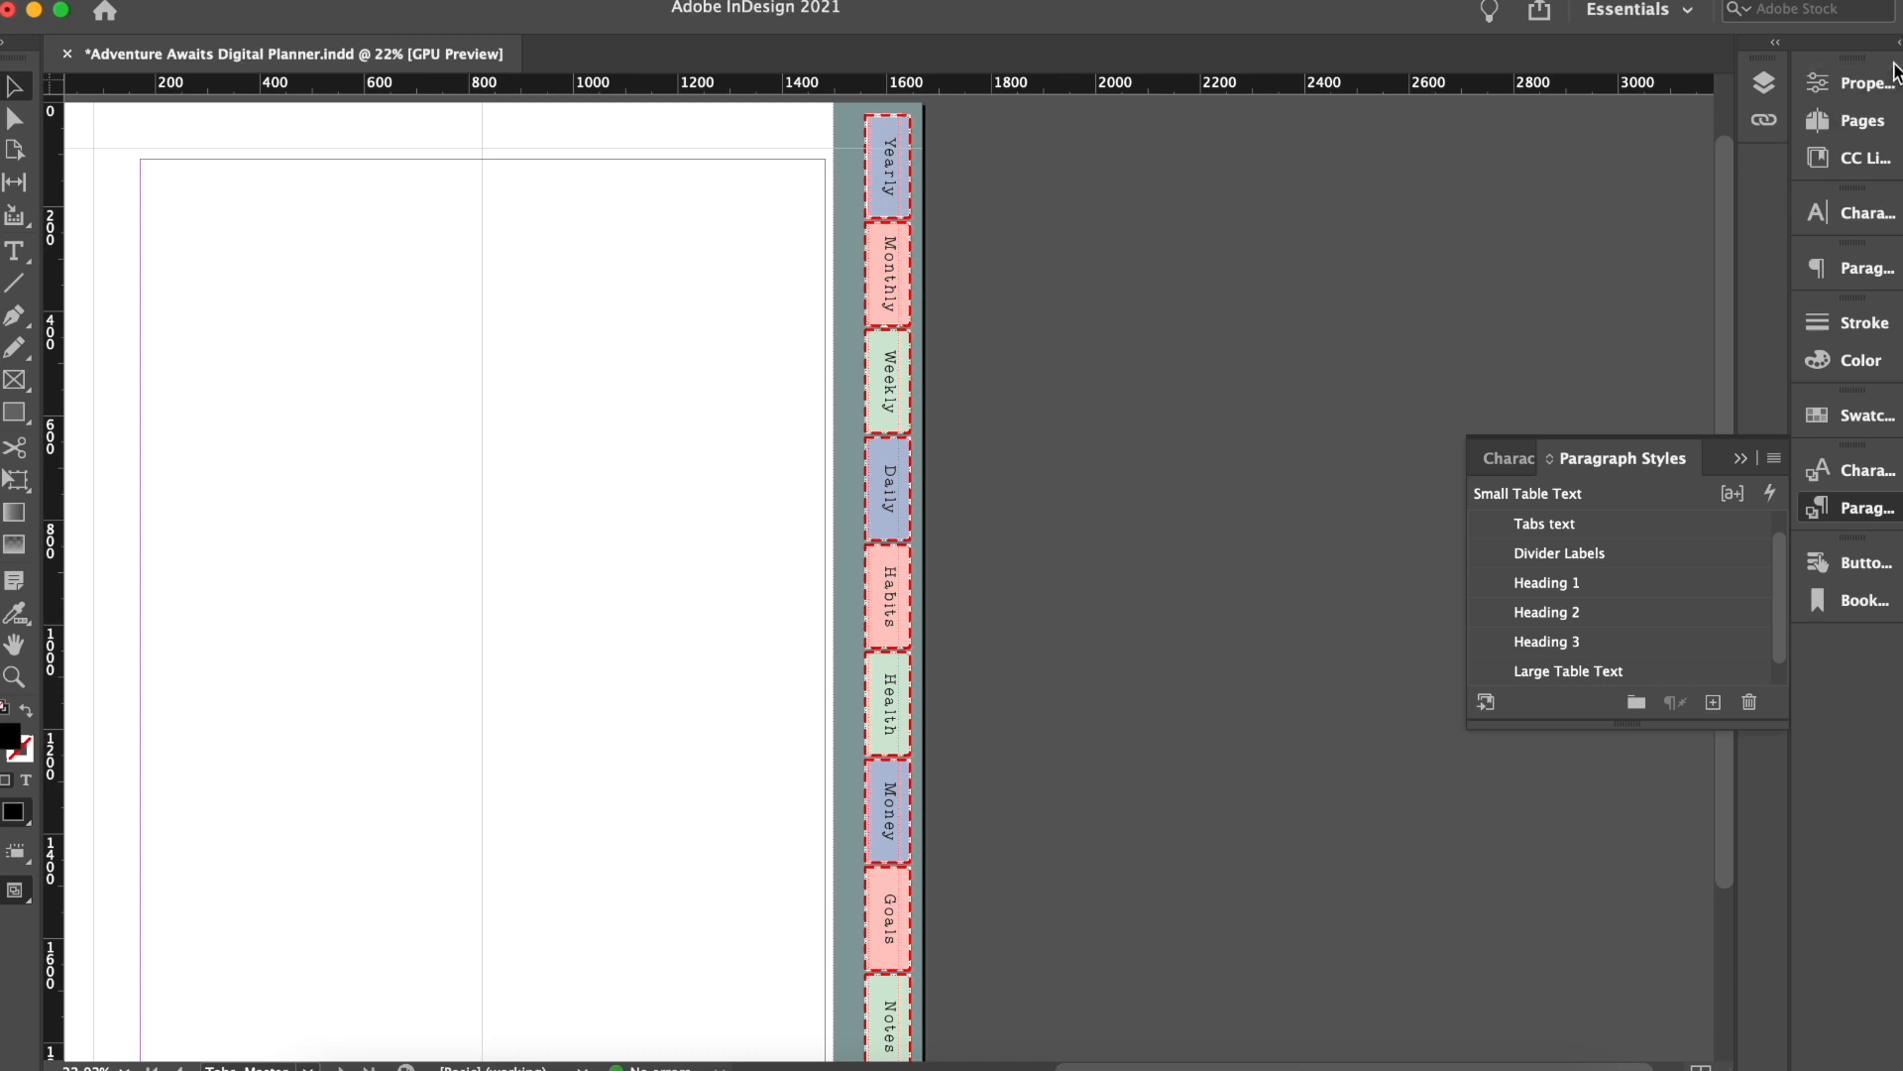
Step: Open the Yearly divider on page 2 and examine the restyled tab labels along its side
left_click(1873, 123)
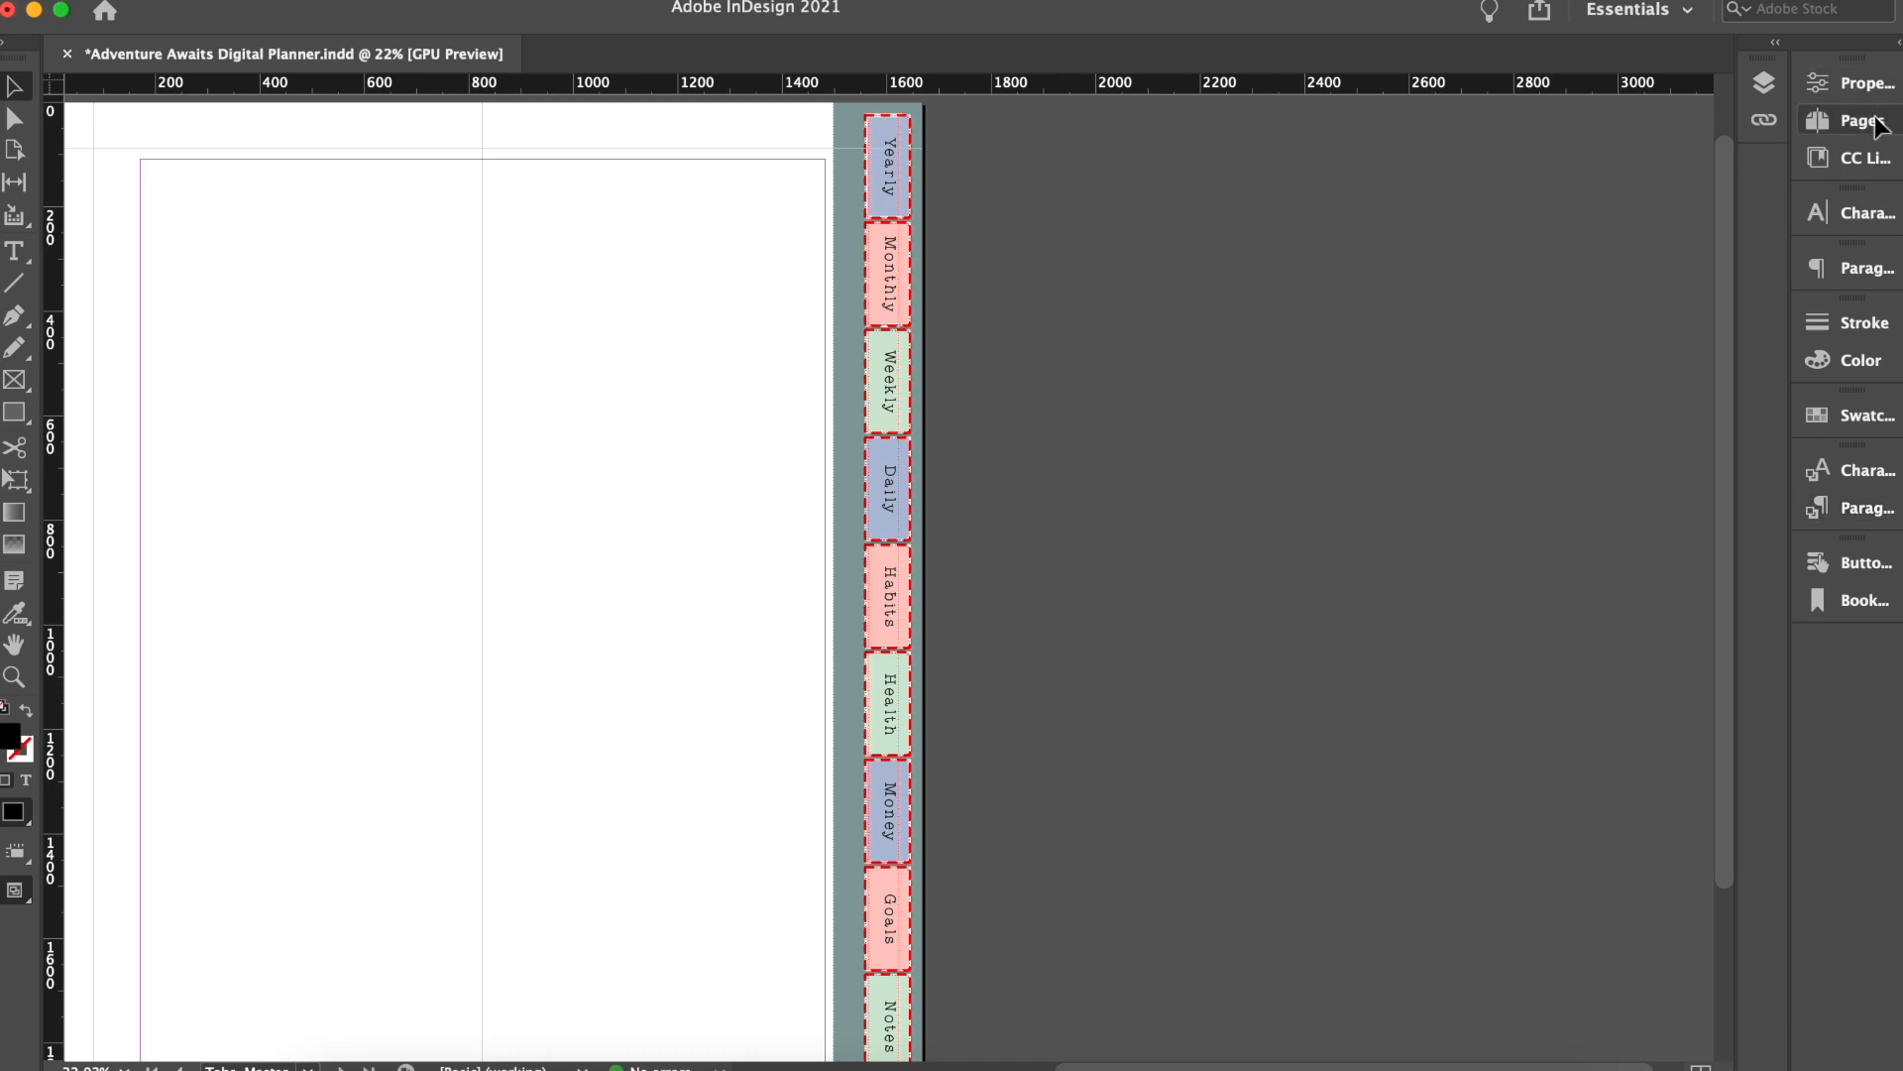
left_click(1873, 122)
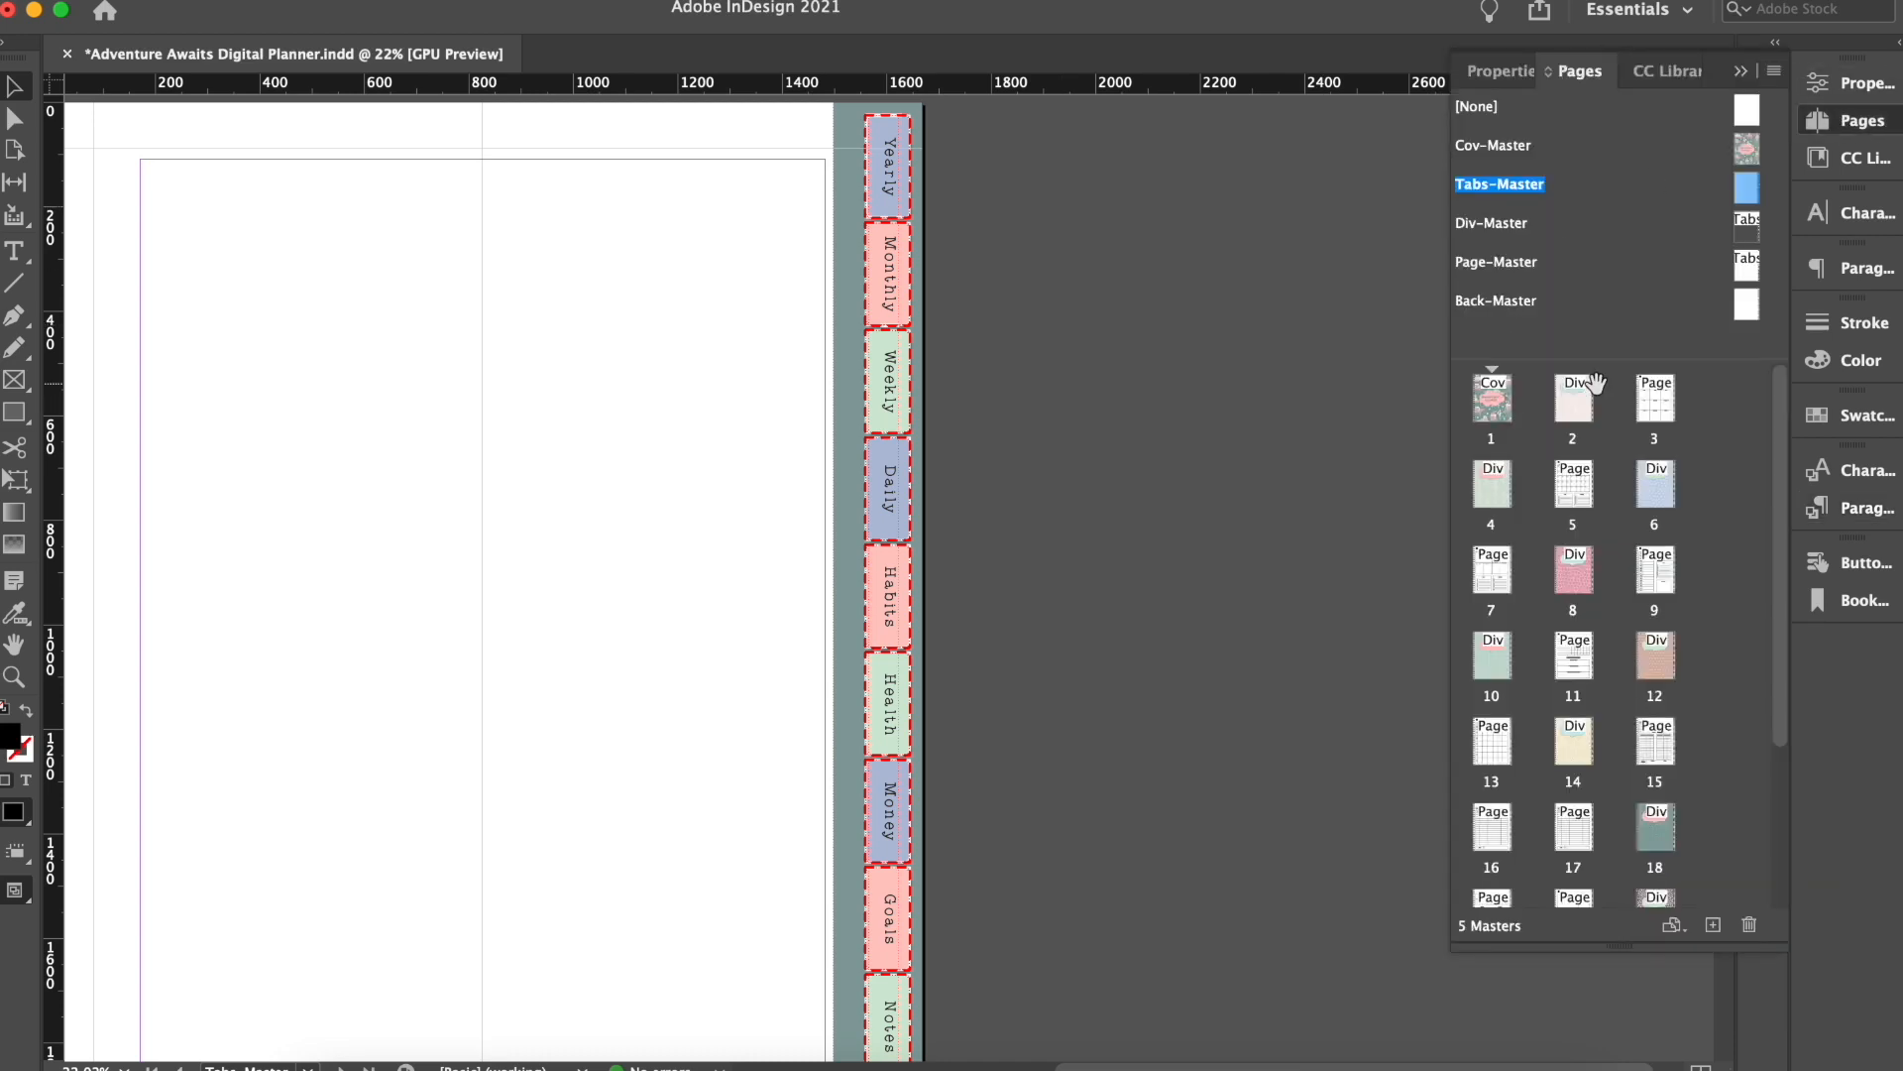
double_click(1574, 412)
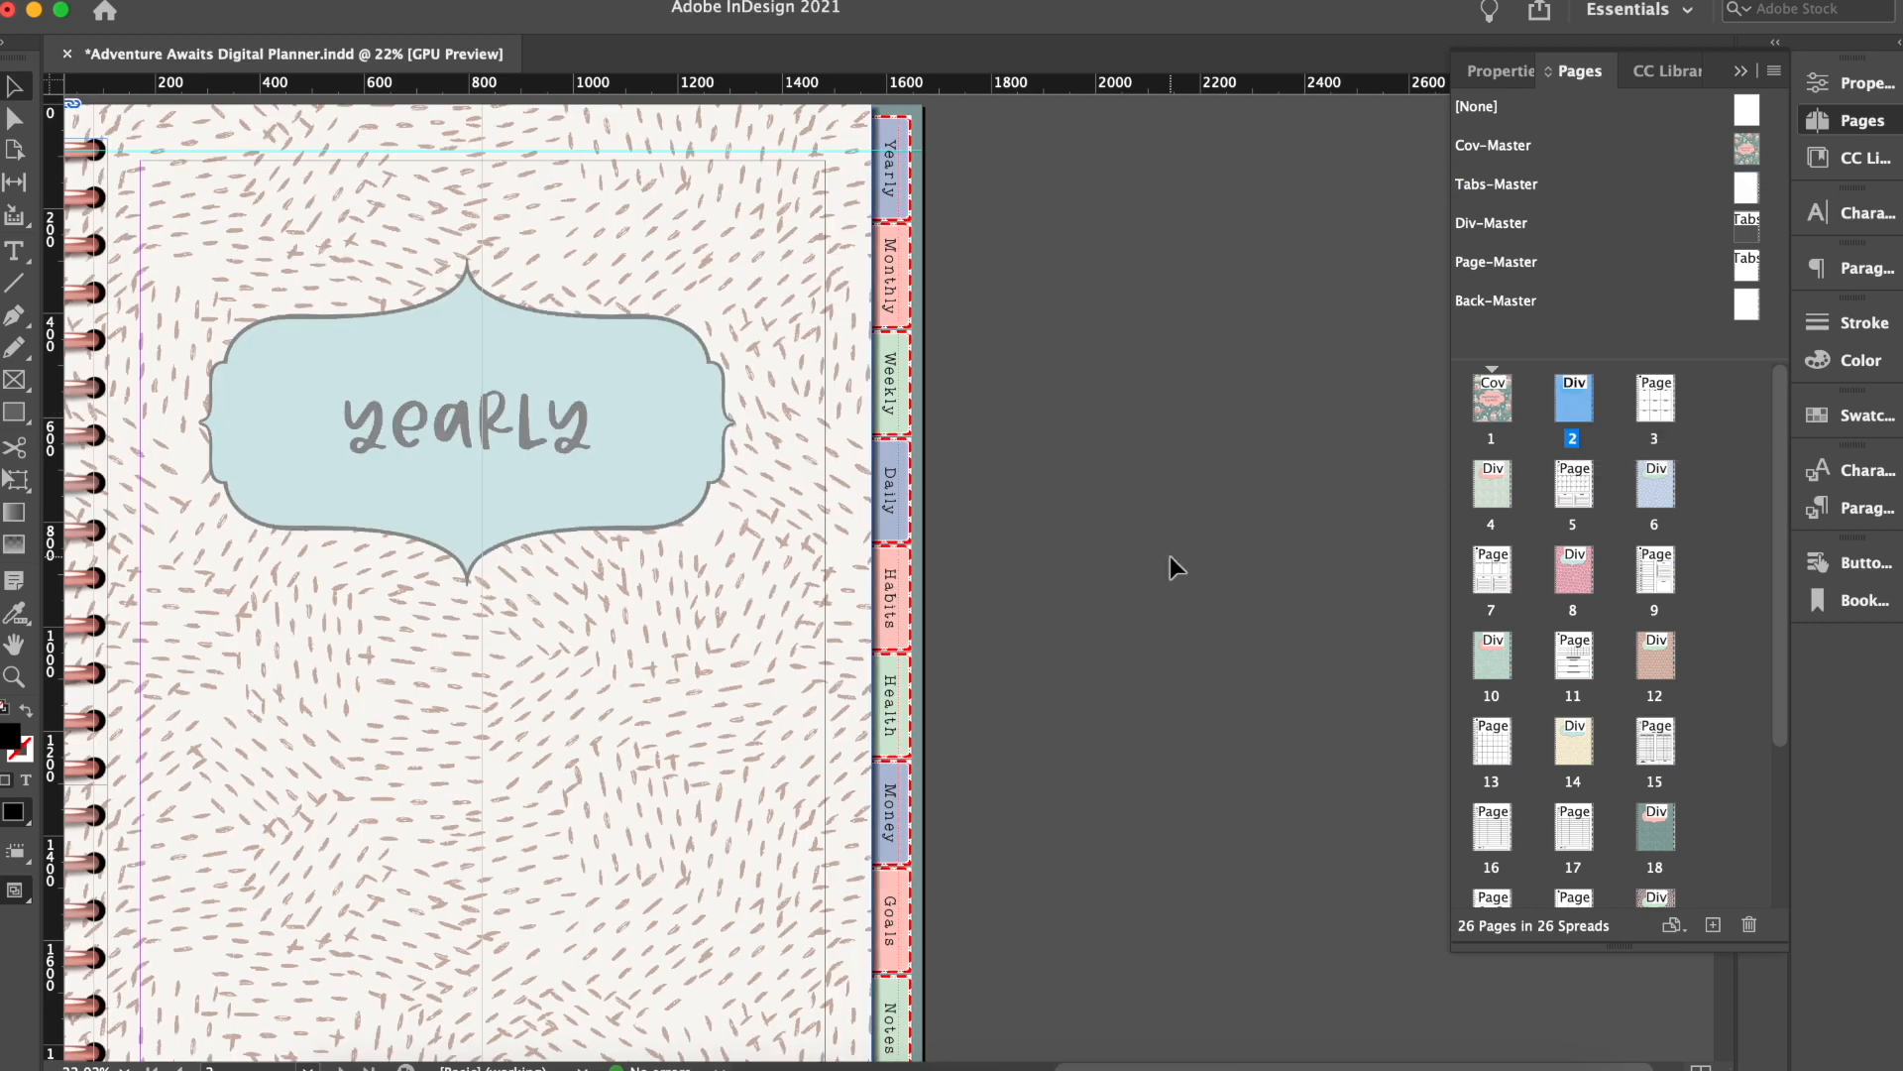
scroll(1093, 530, "up", 1)
scroll(1093, 531, "left", 2)
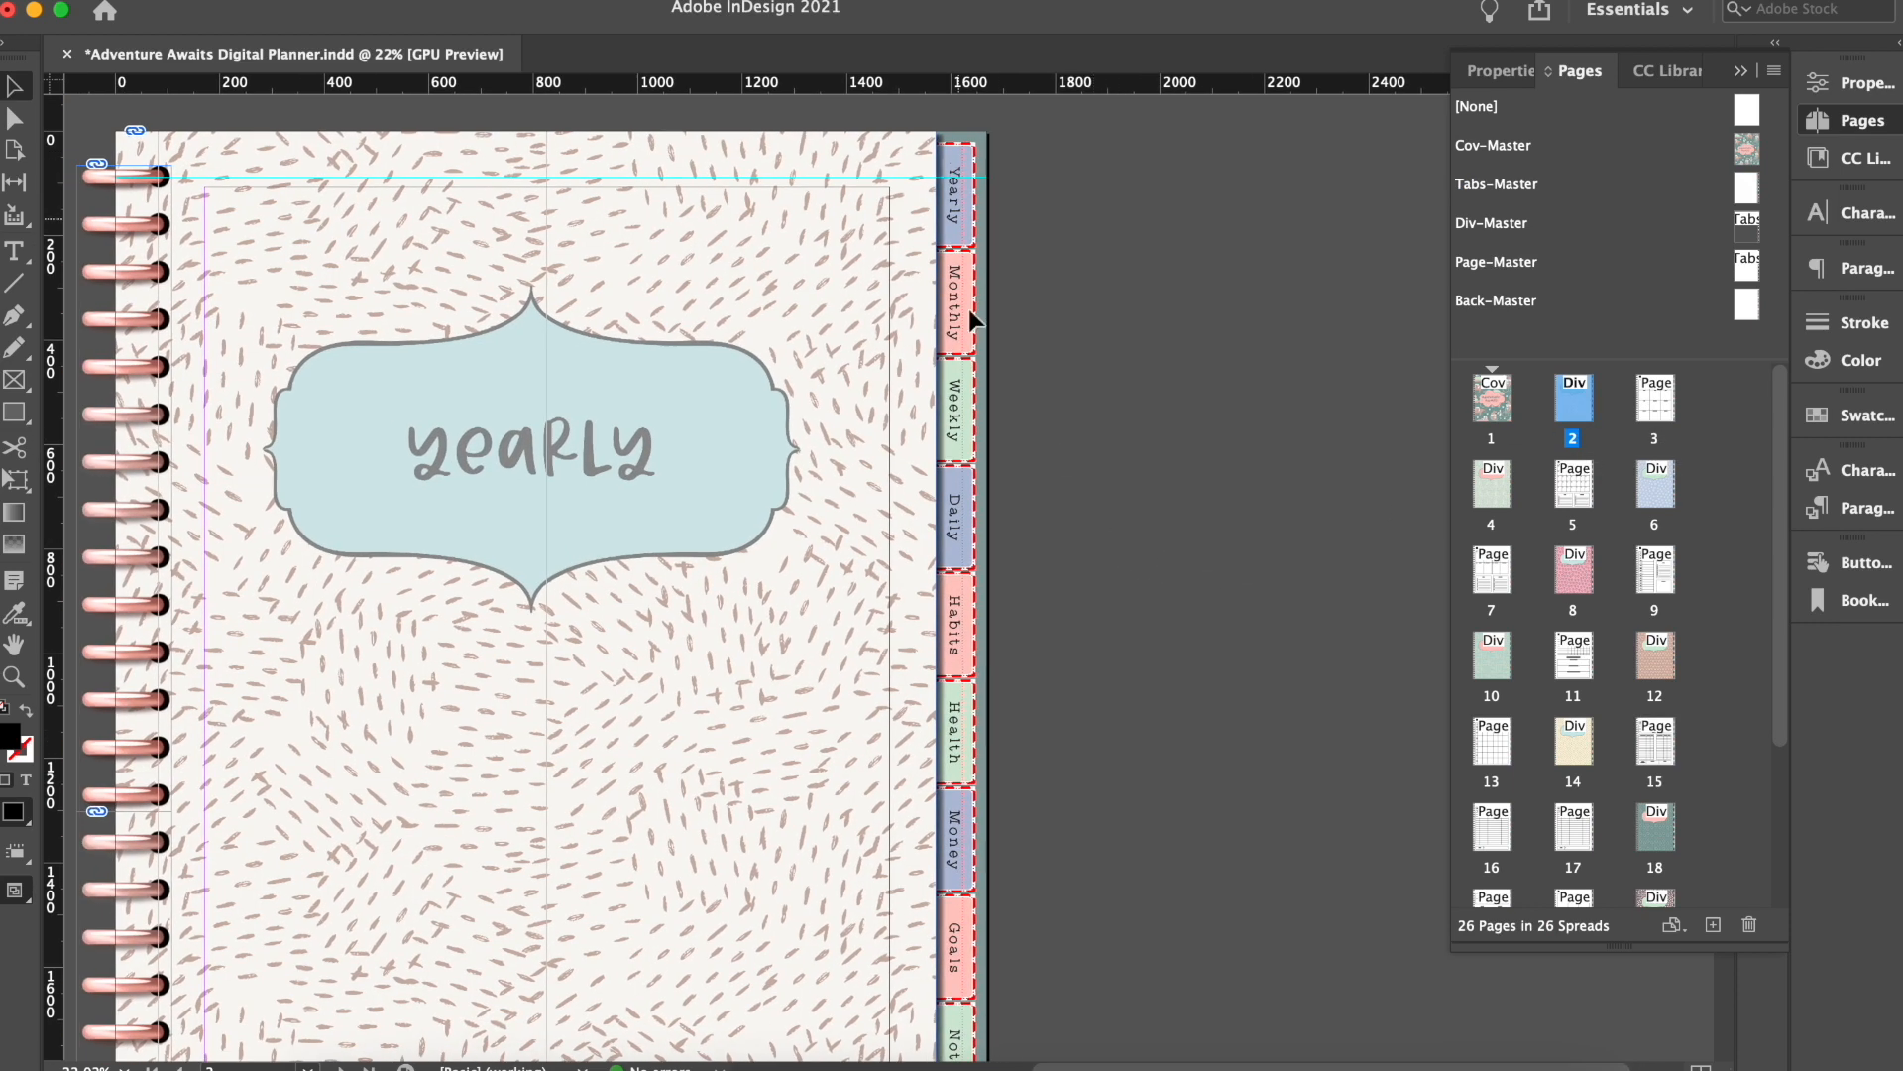
scroll(913, 595, "down", 3)
scroll(913, 595, "left", 1)
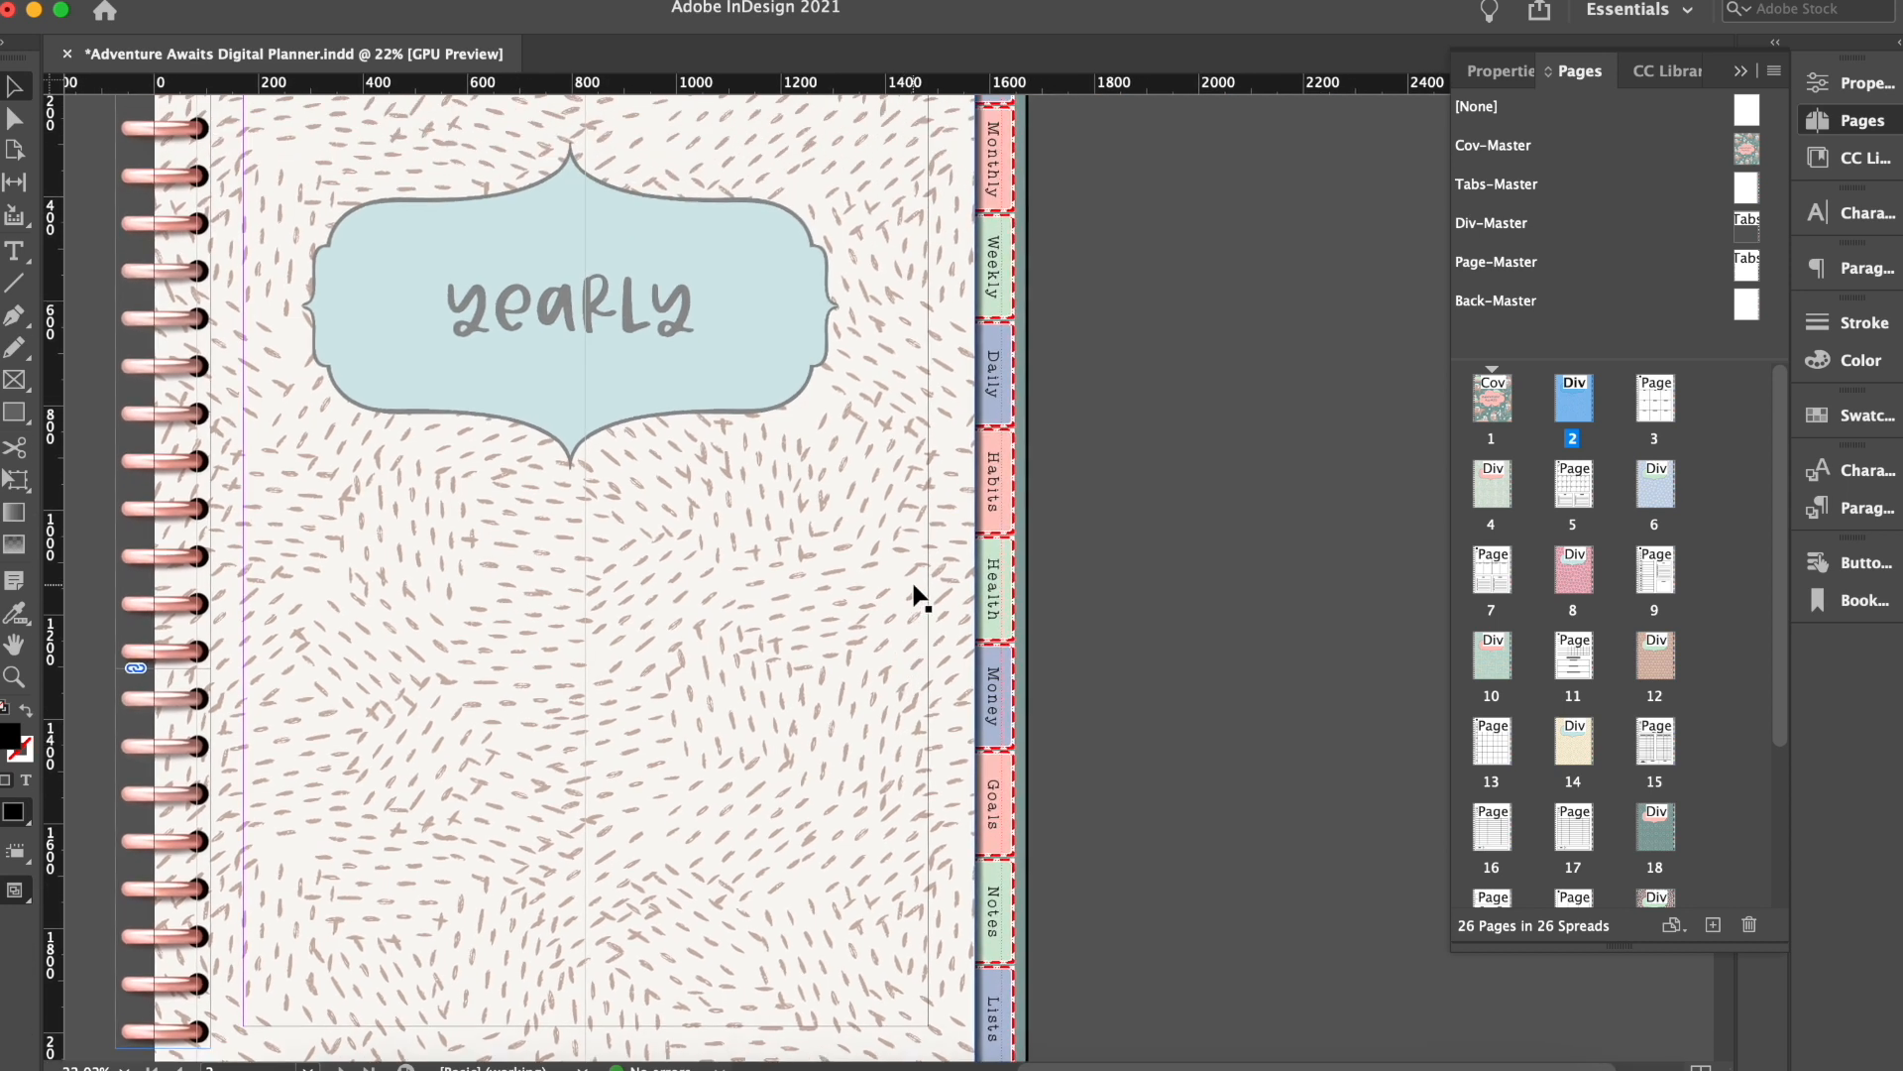
scroll(913, 595, "up", 3)
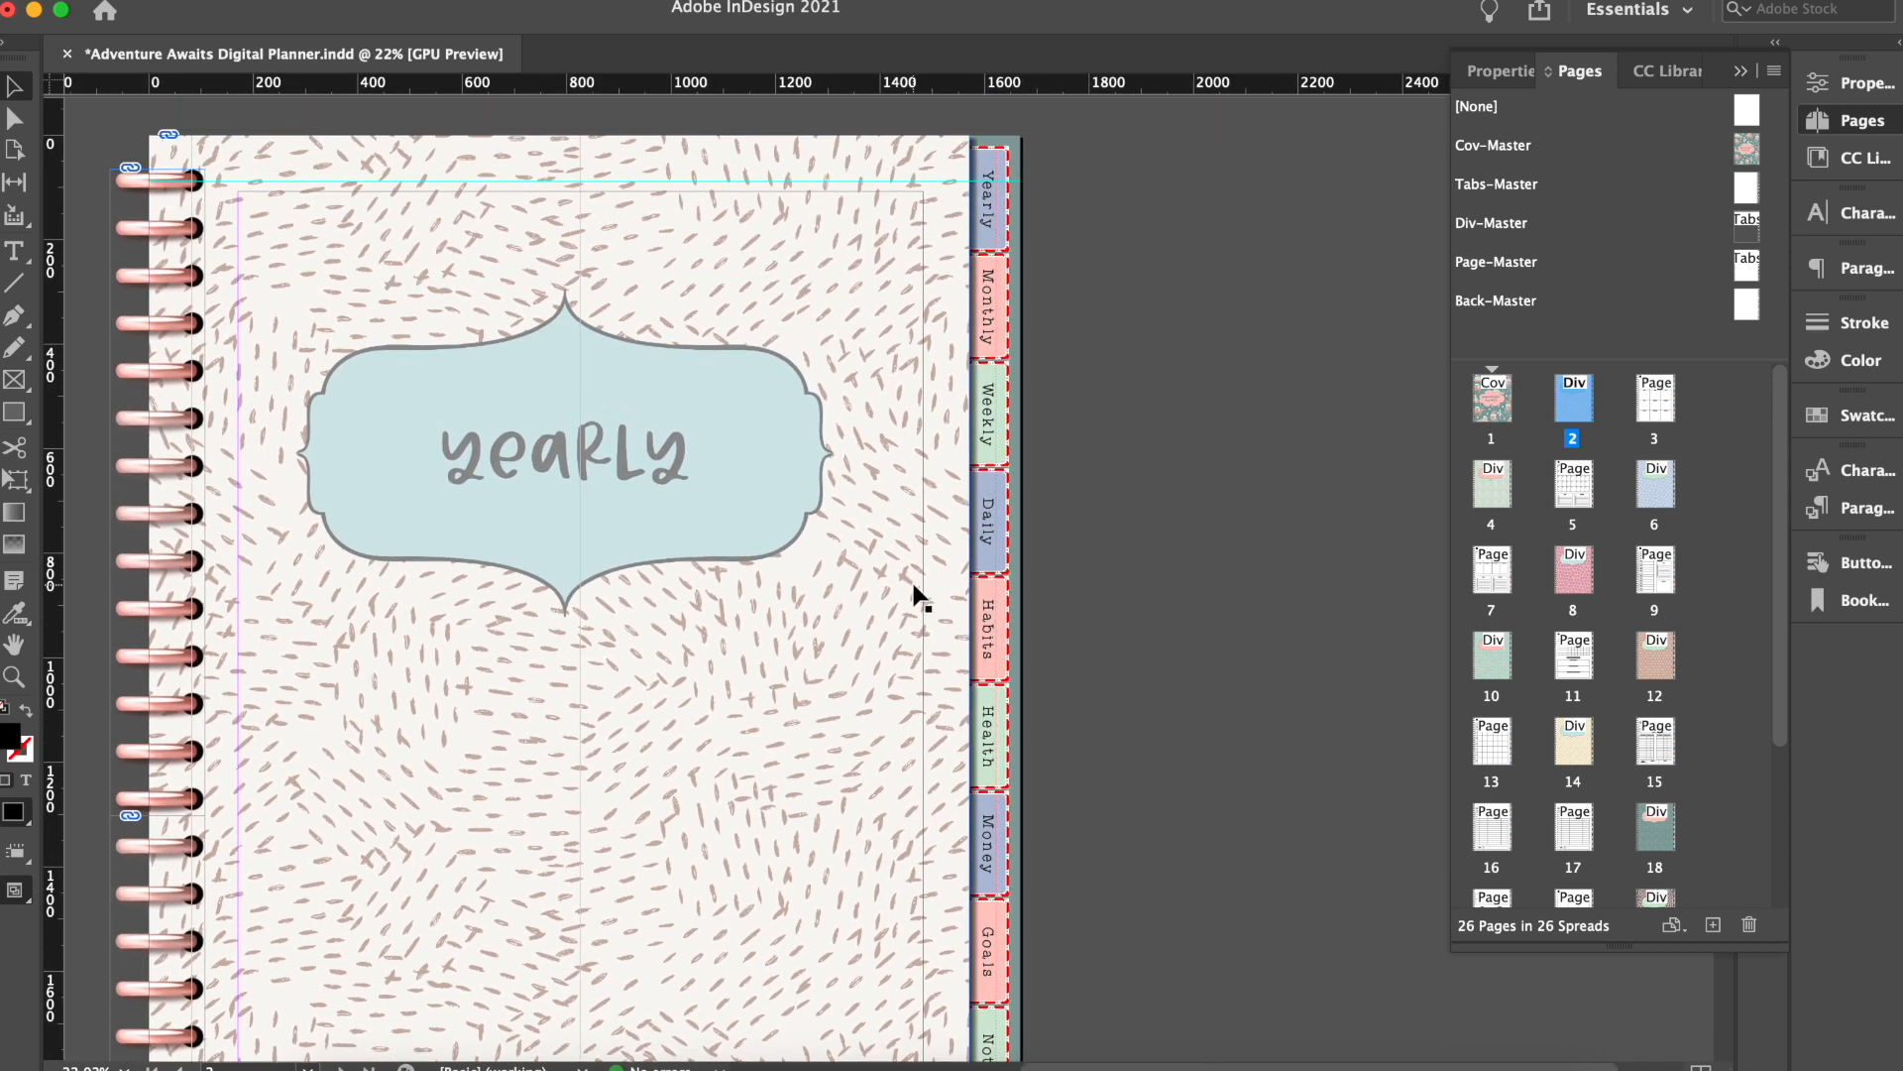
Step: On page 3, set the Yearly Overview heading's font to Cali Littles
double_click(1656, 402)
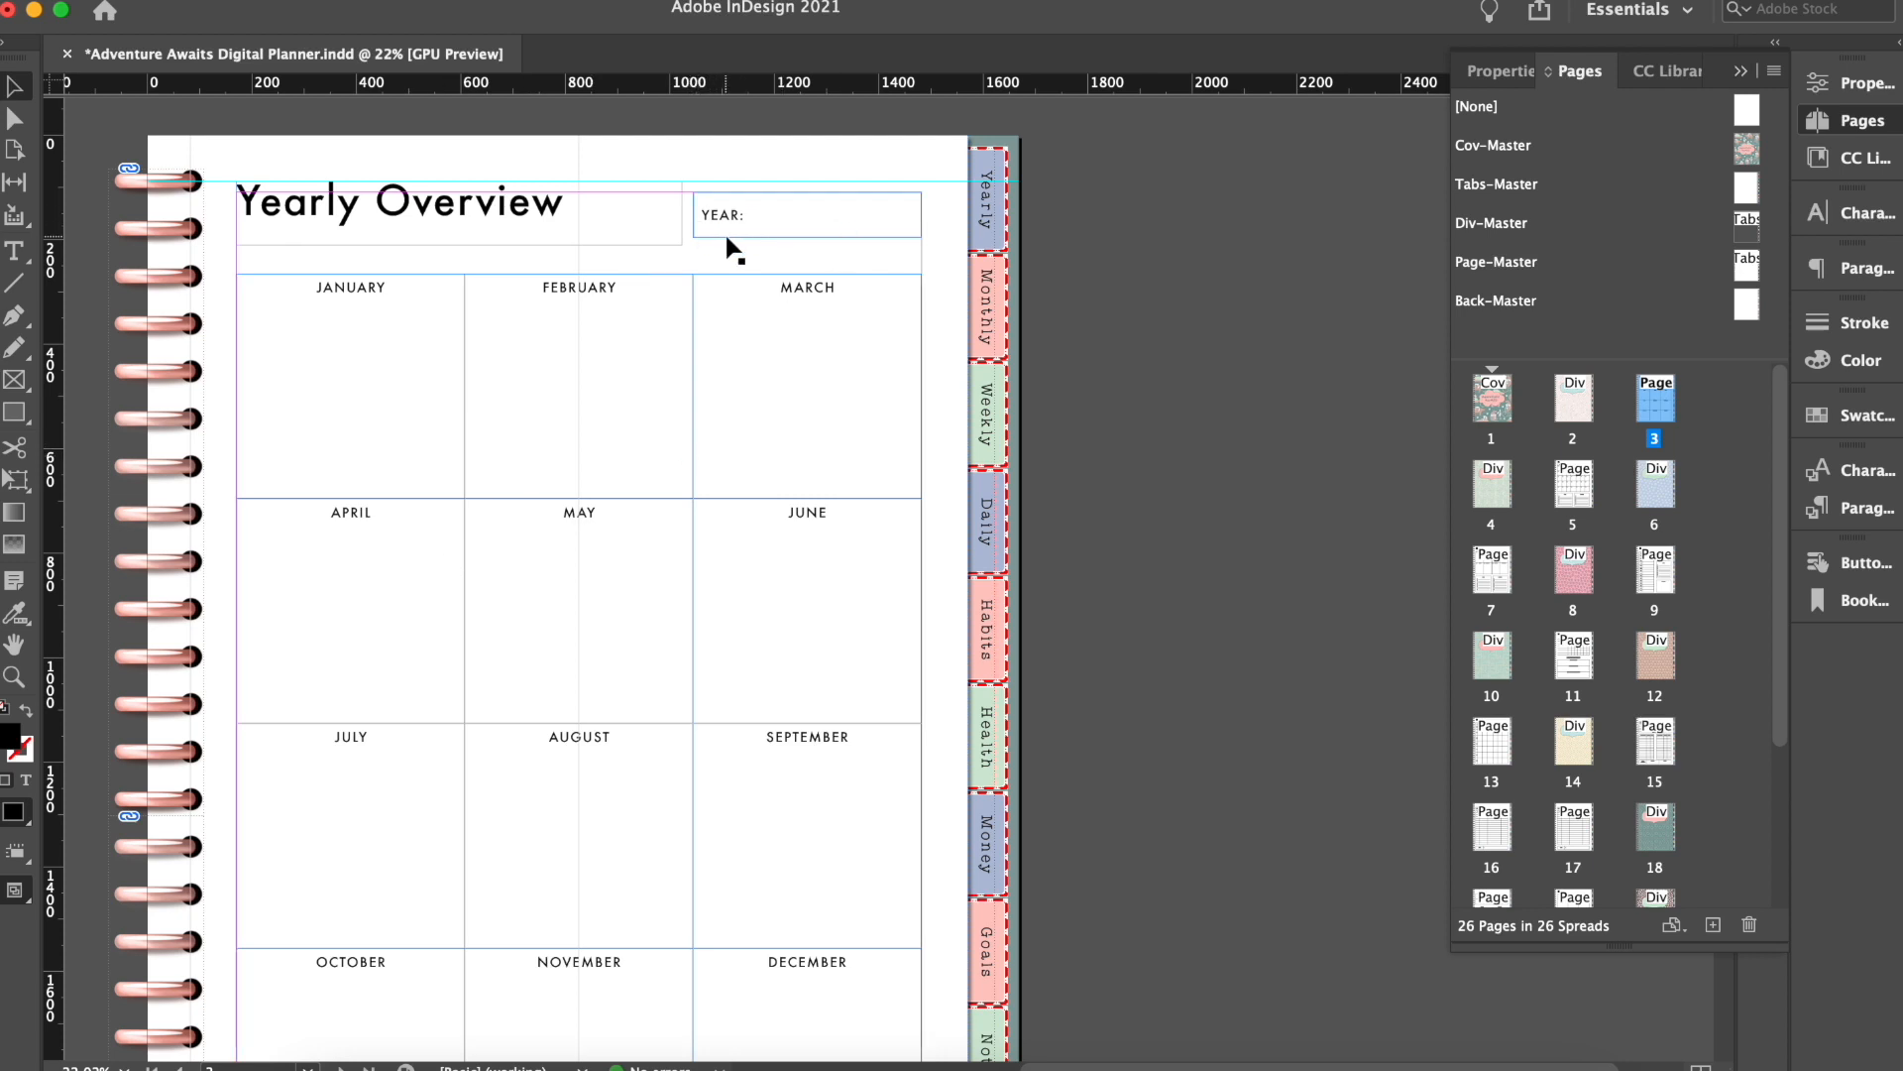
scroll(723, 230, "down", 3)
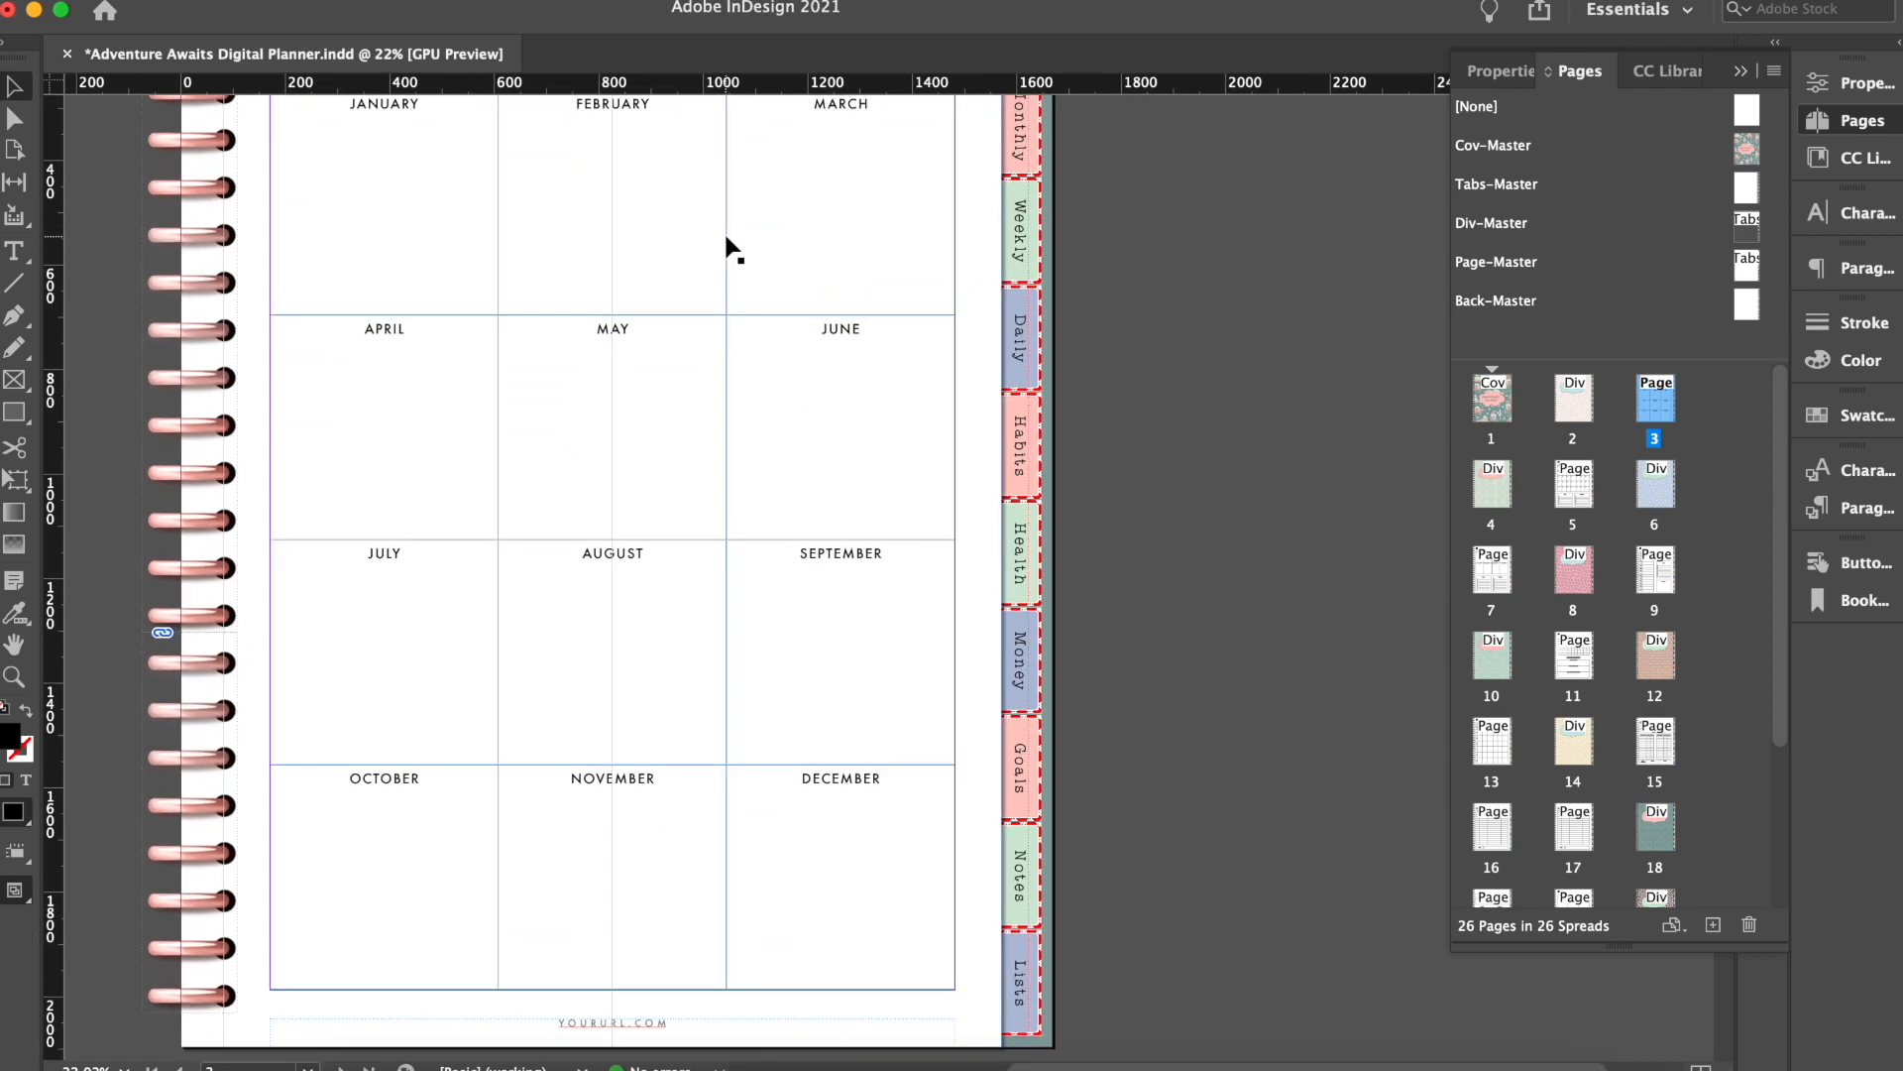
scroll(426, 290, "up", 4)
double_click(423, 286)
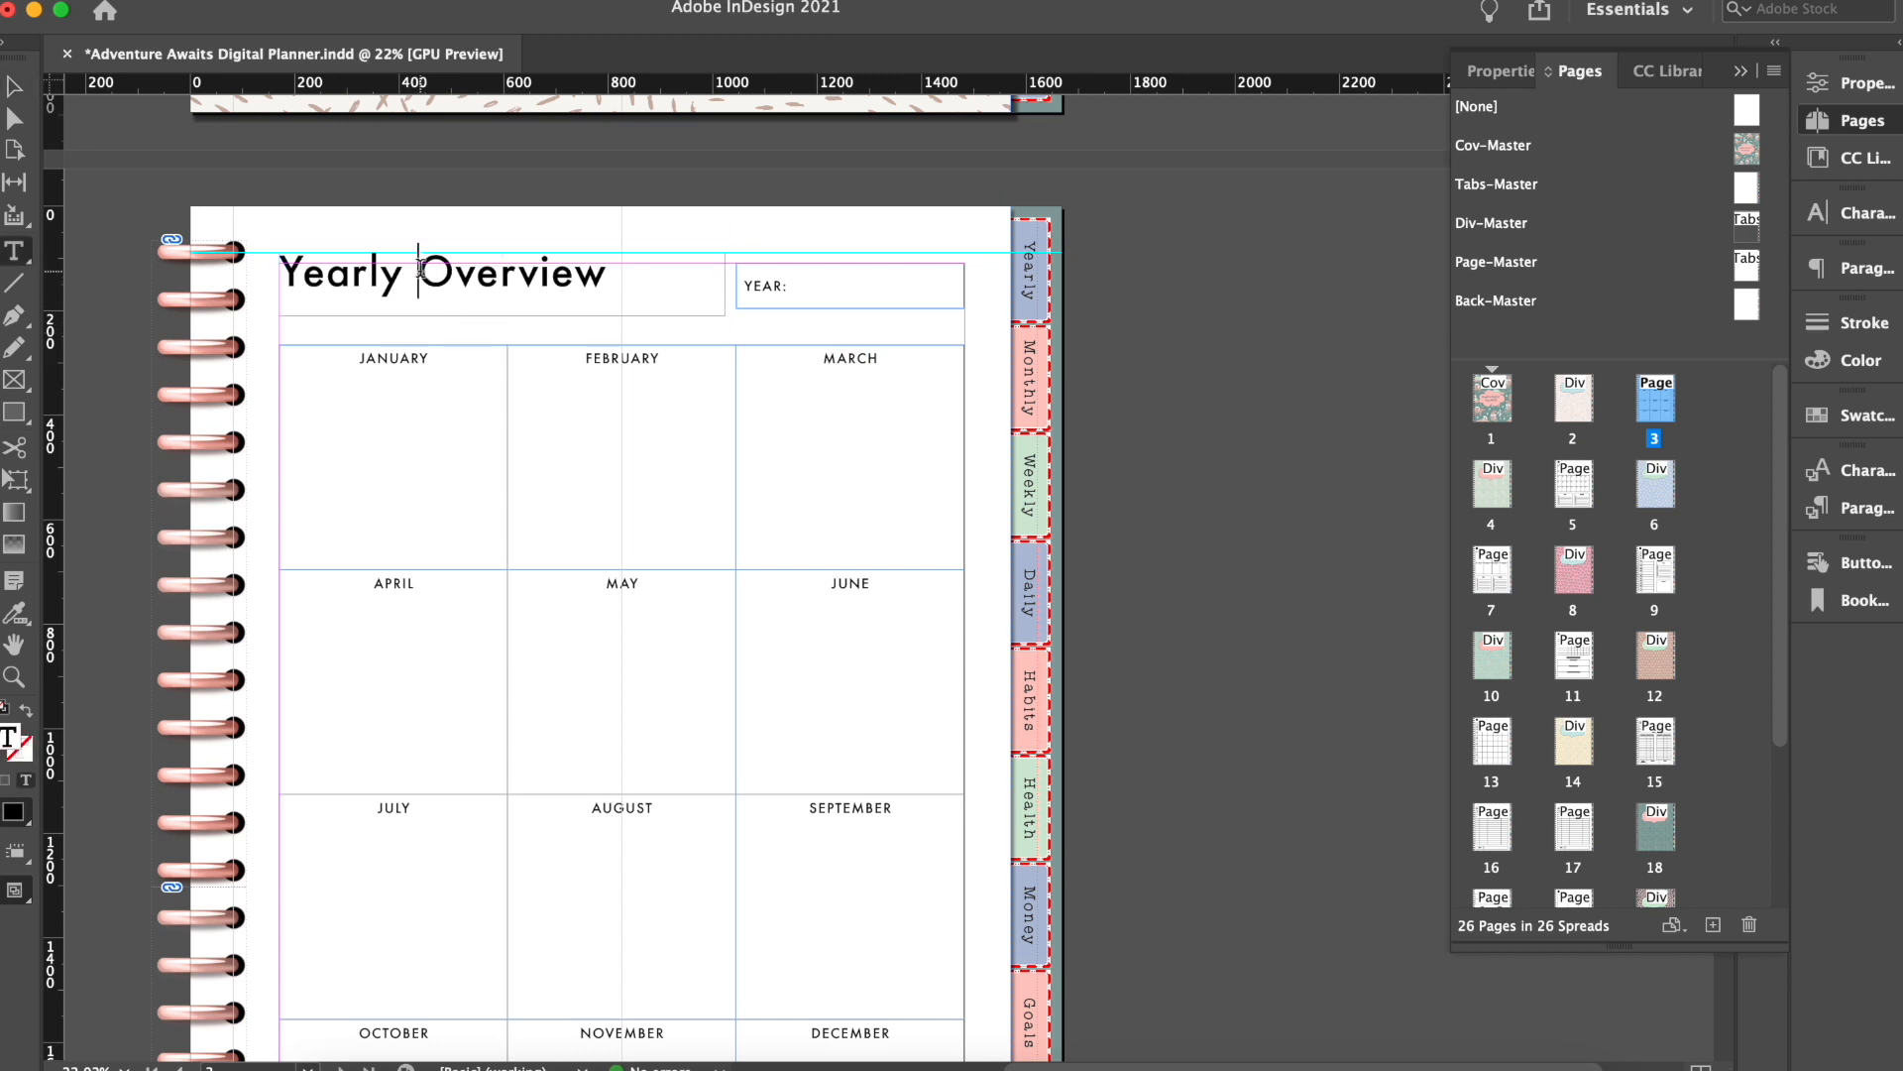
left_click_drag(640, 293, 279, 288)
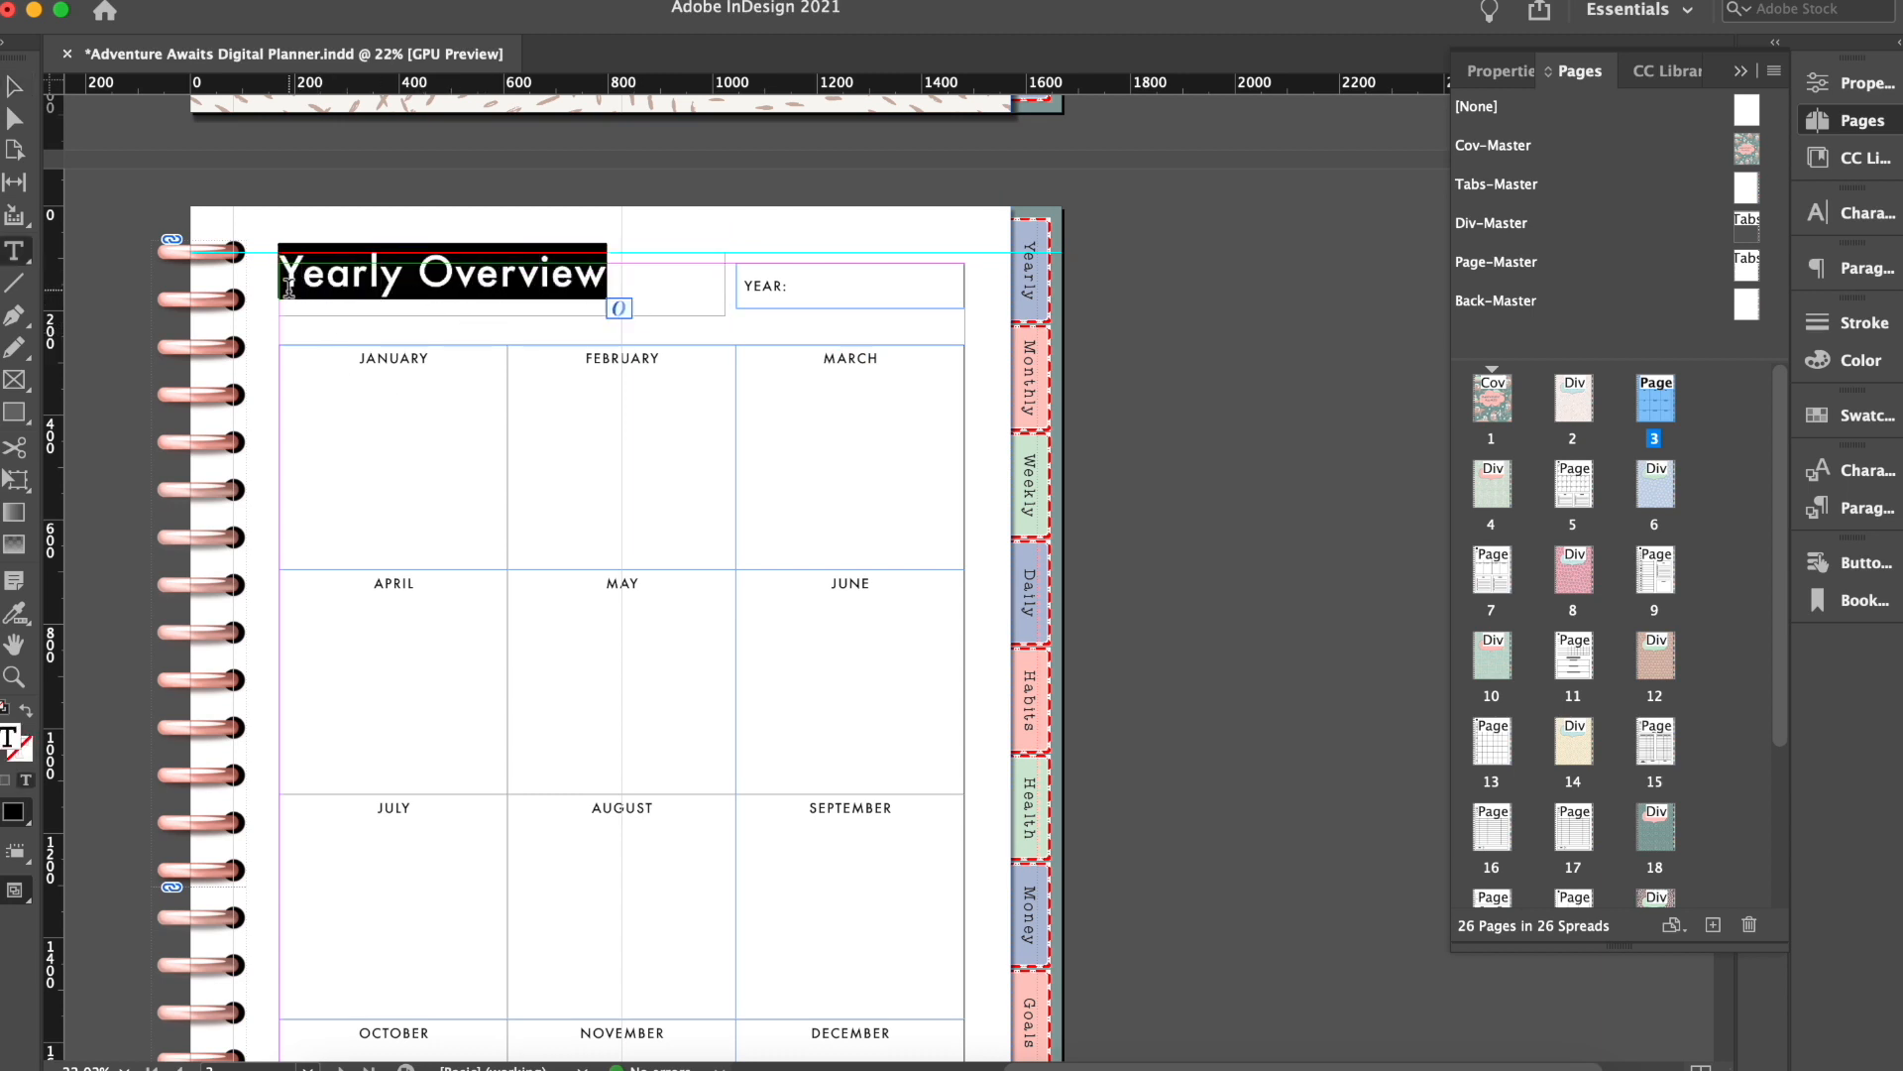
left_click(1854, 212)
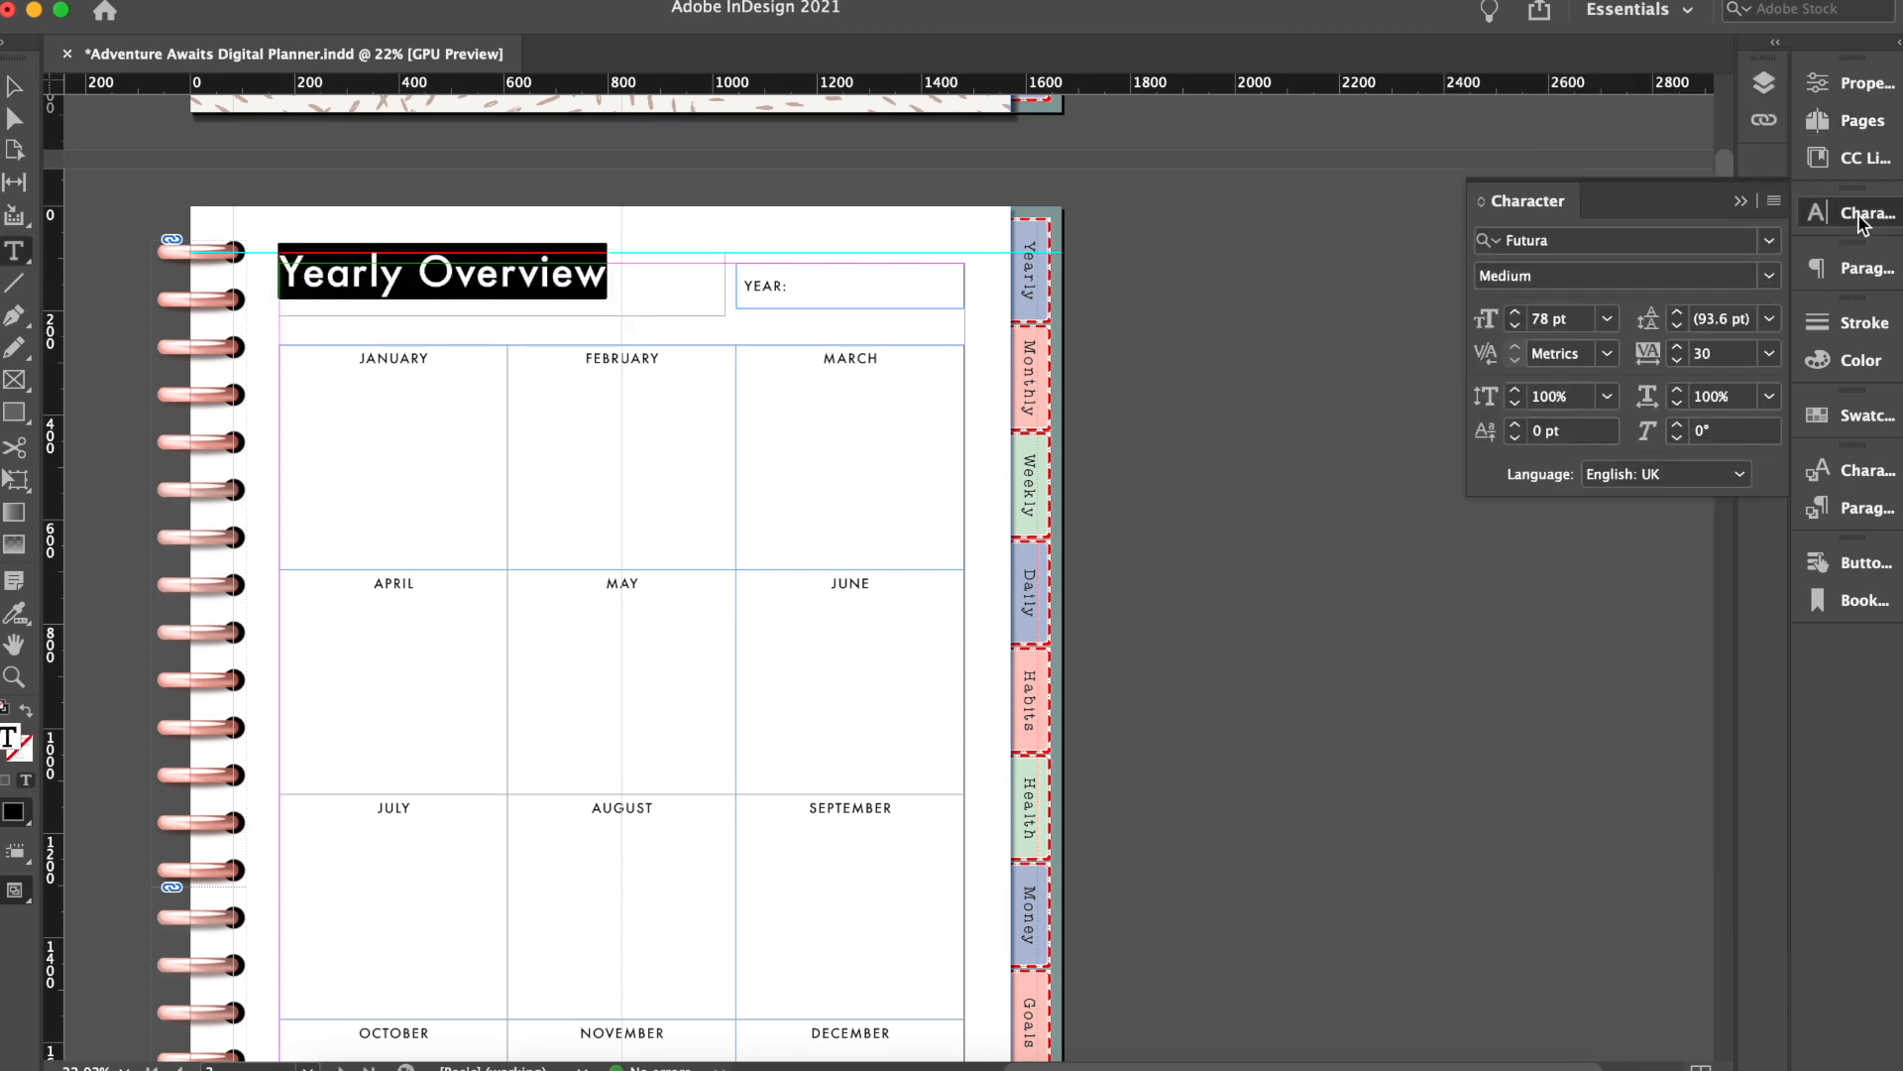
left_click(1569, 243)
type("cali")
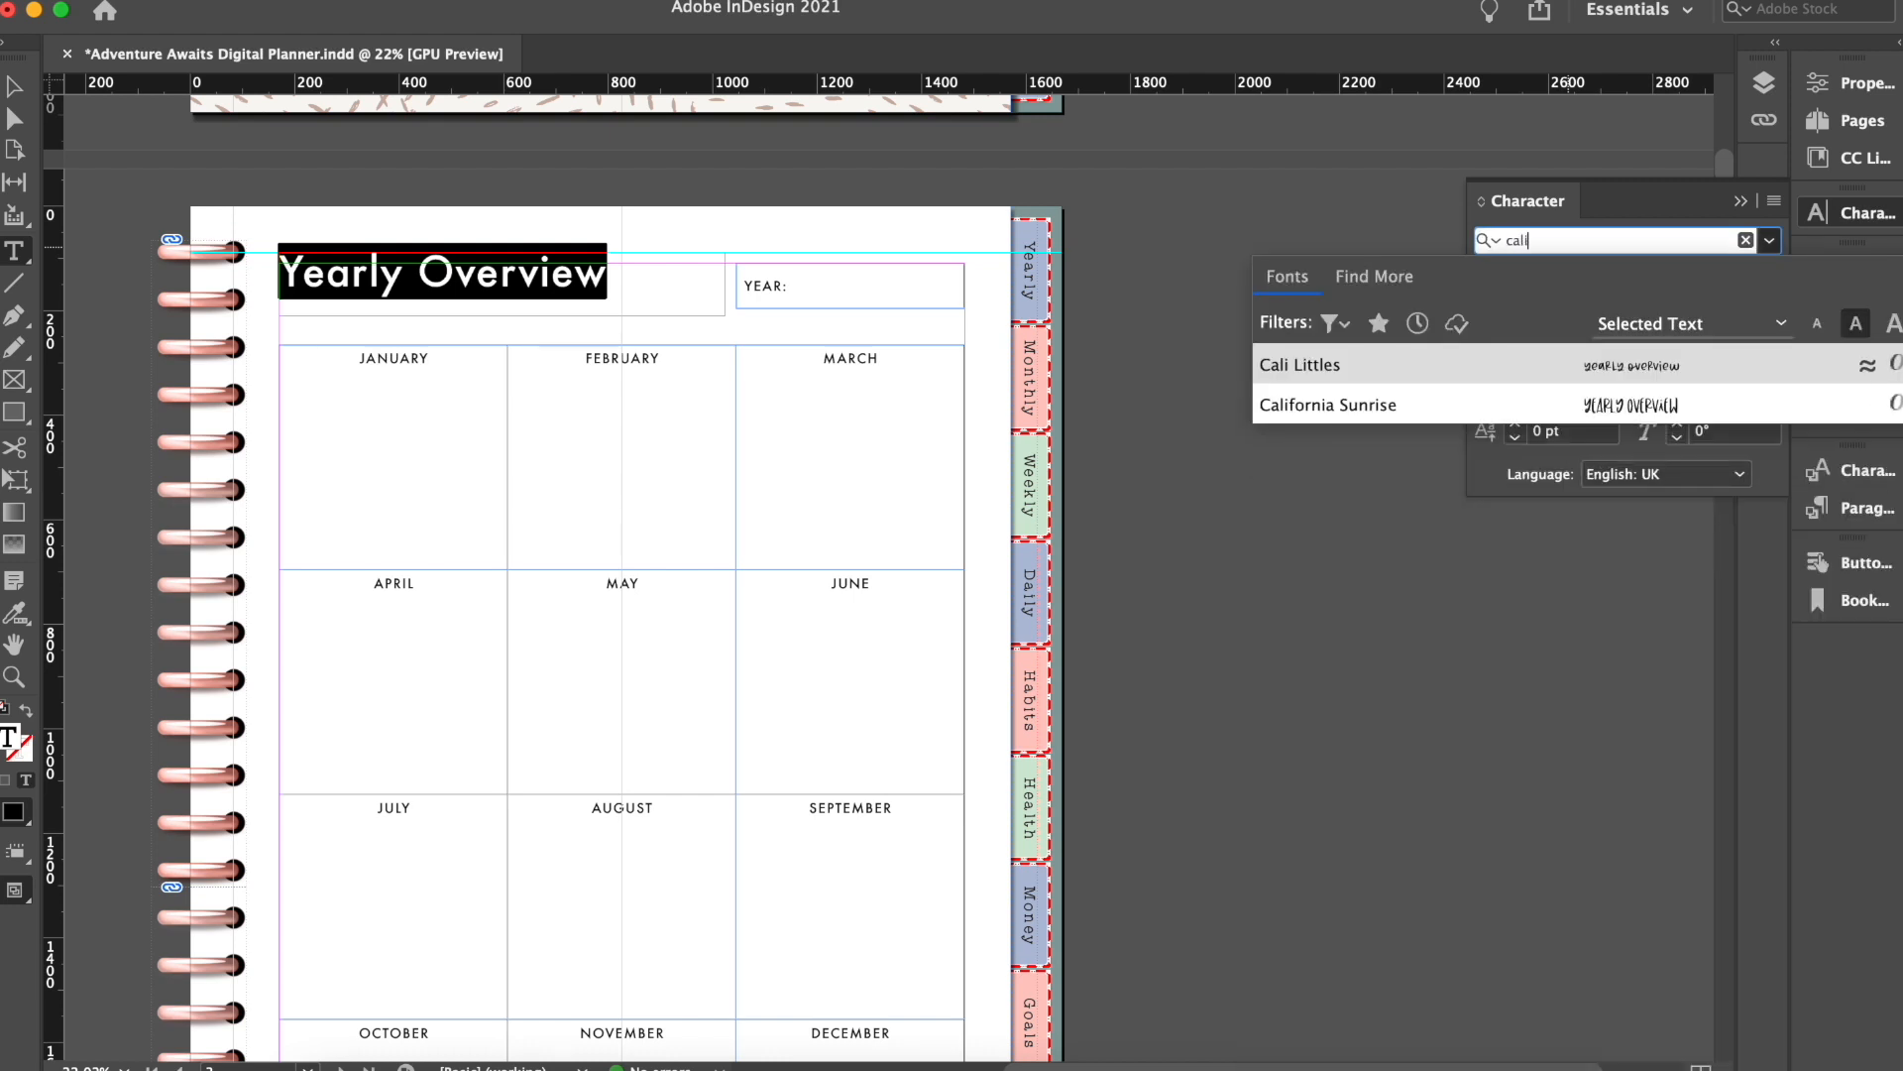
left_click(1358, 359)
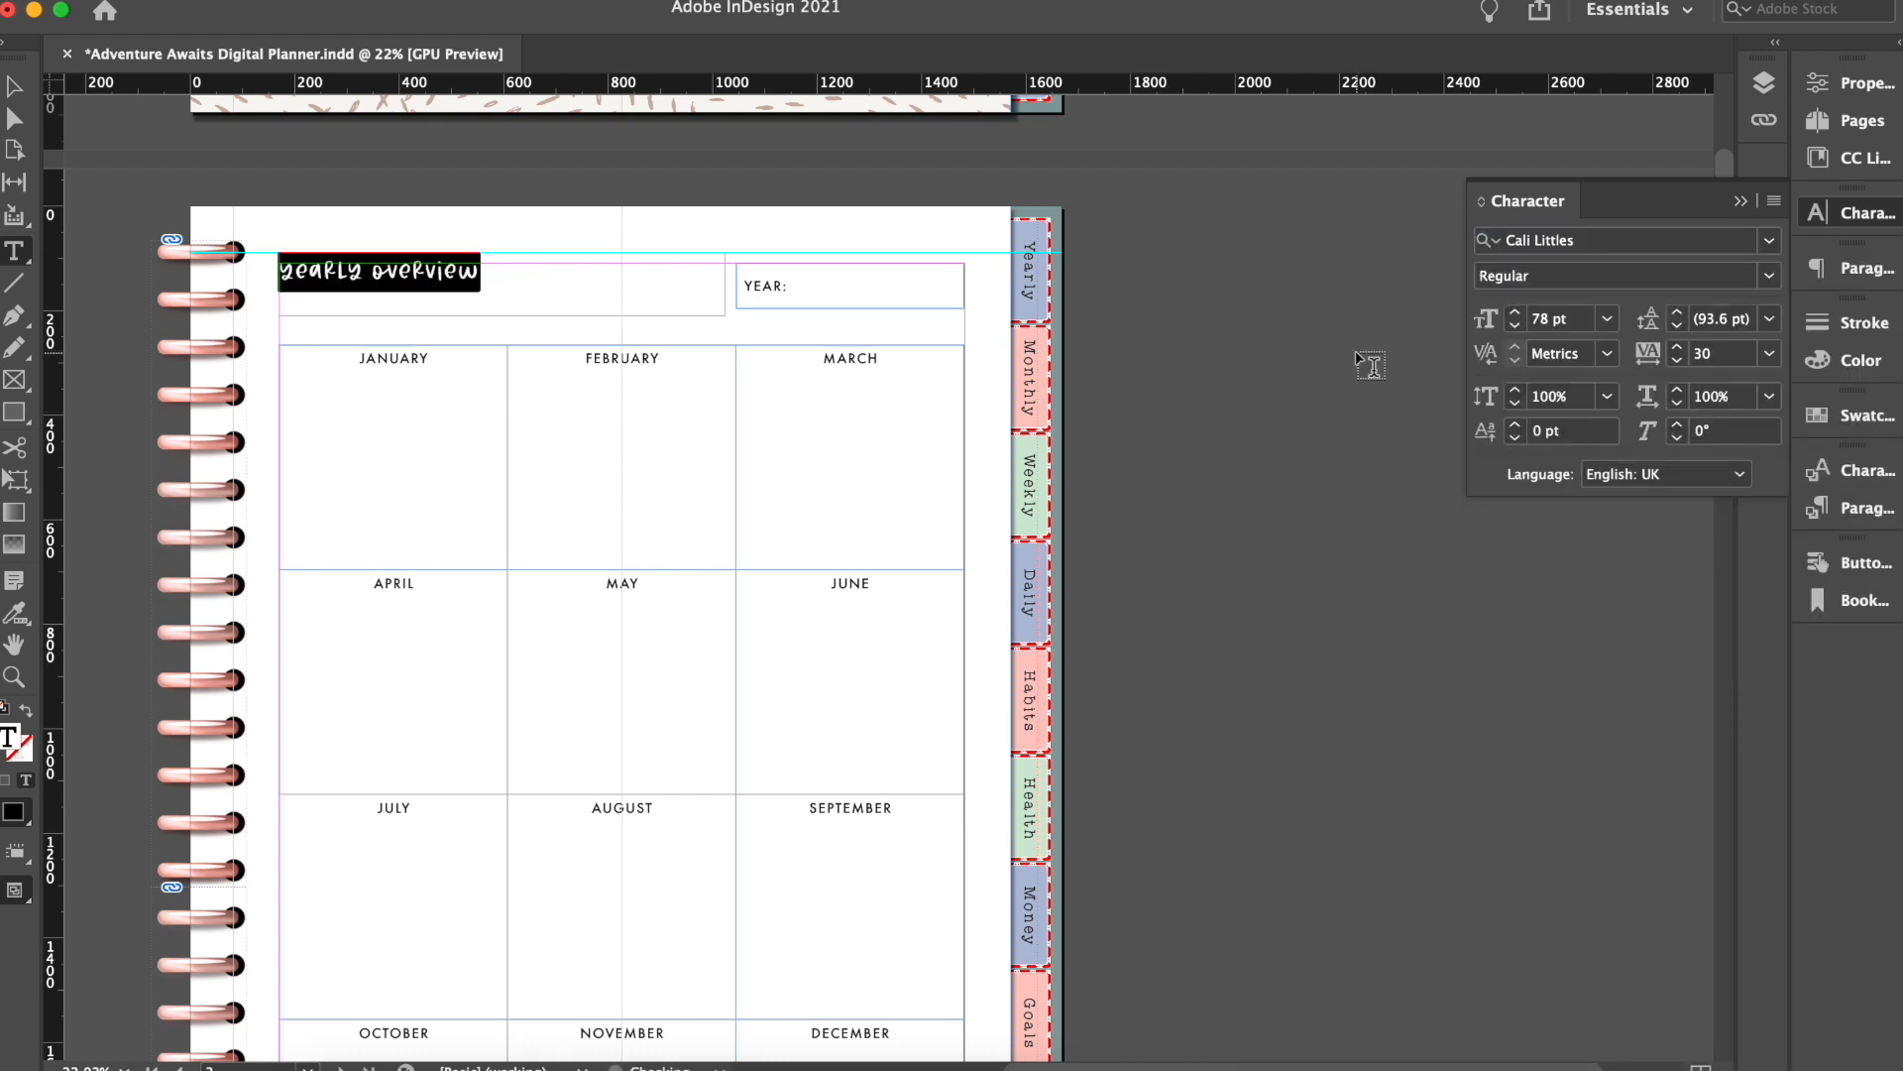
Step: Increase the Yearly Overview heading's font size to 119 pt
left_click(1515, 314)
left_click(1515, 313)
left_click(1515, 313)
left_click(1515, 319)
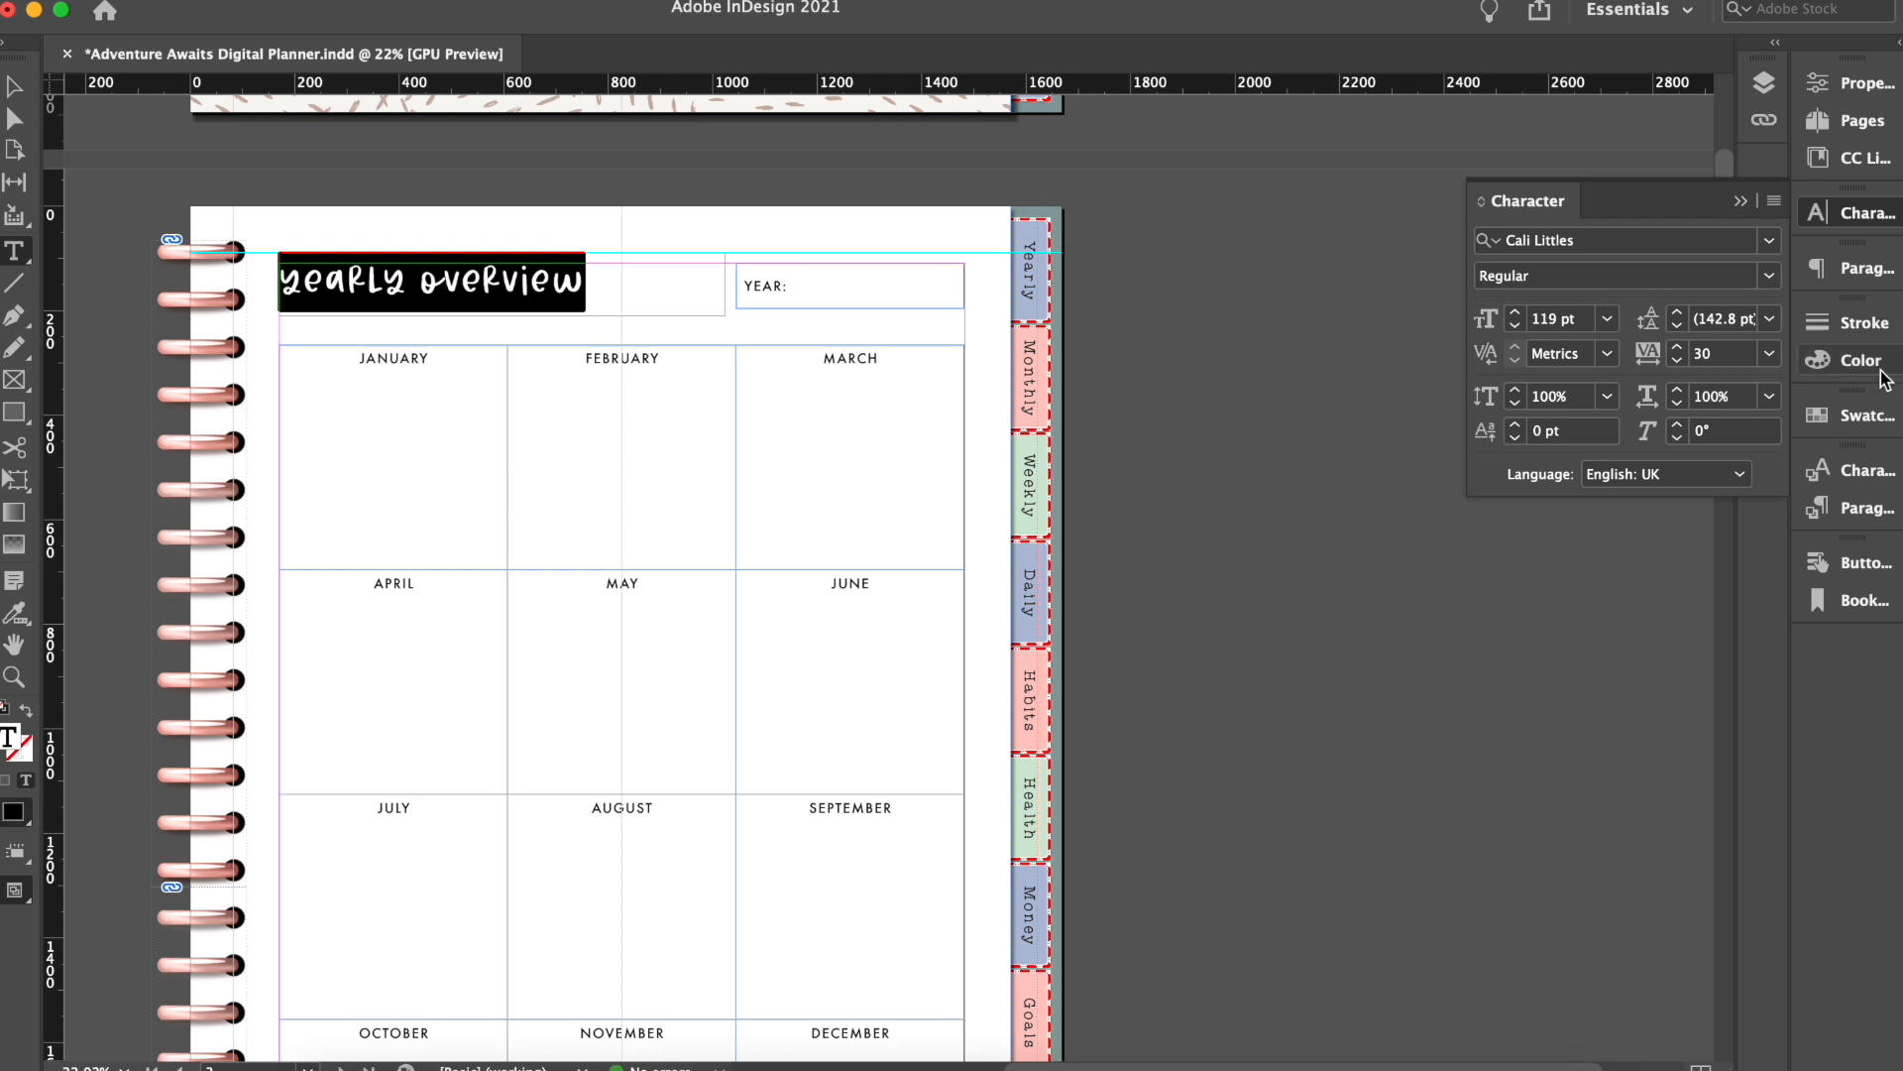
Step: Redefine the Heading 1 paragraph style to match the restyled Yearly Overview heading, and deselect the text
left_click(1867, 507)
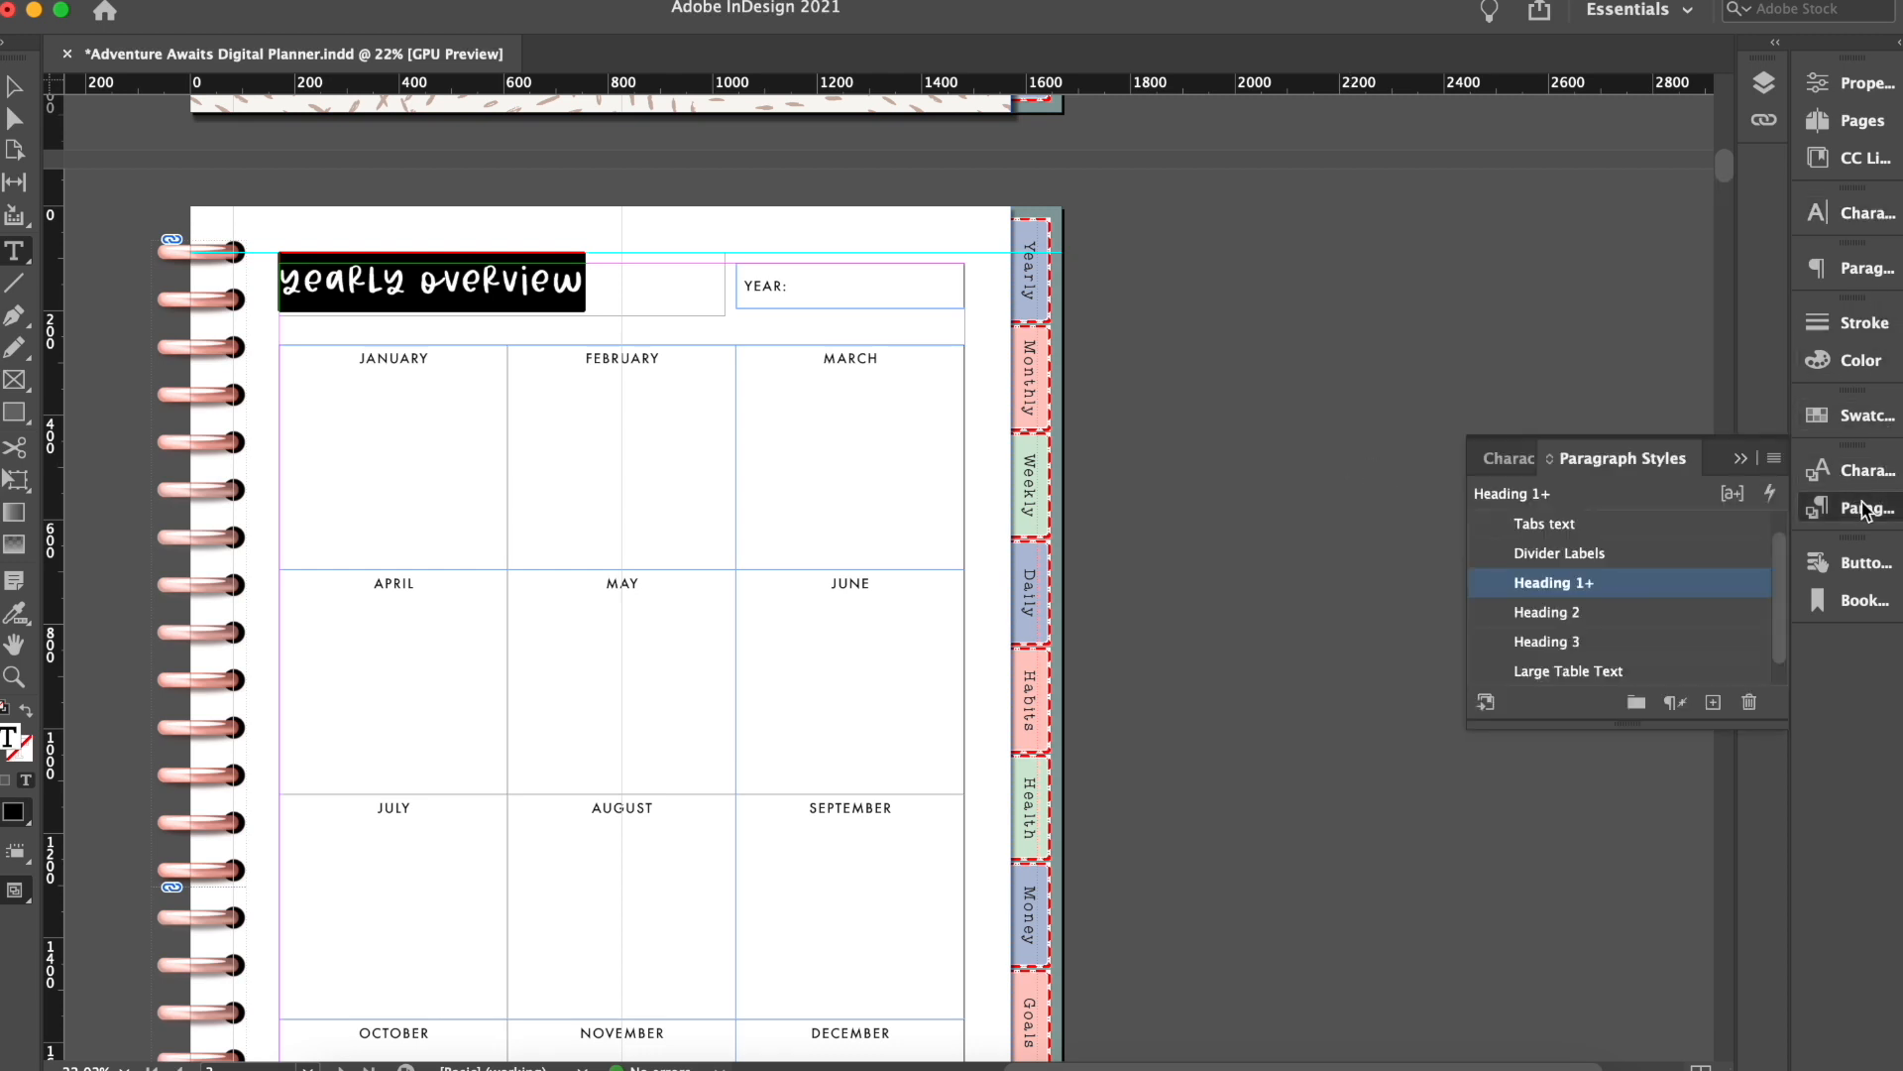
right_click(1594, 592)
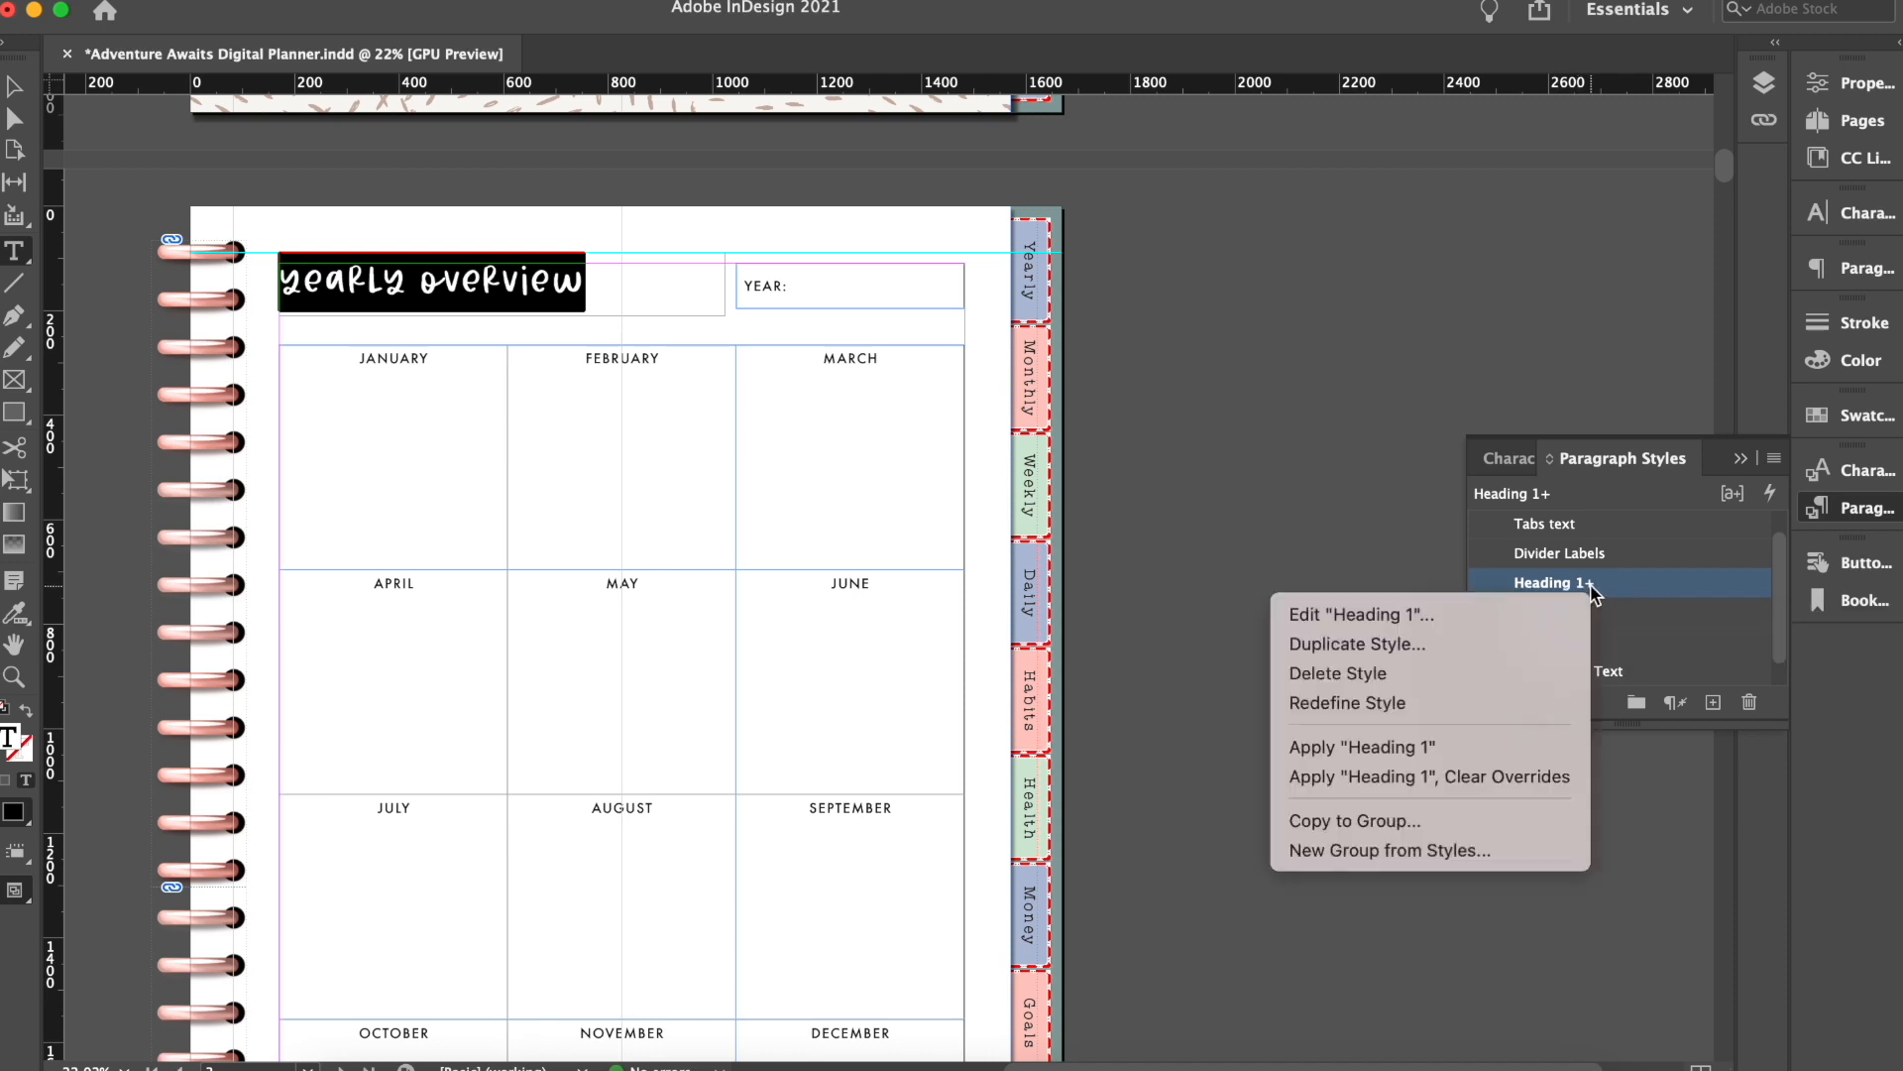
left_click(1430, 820)
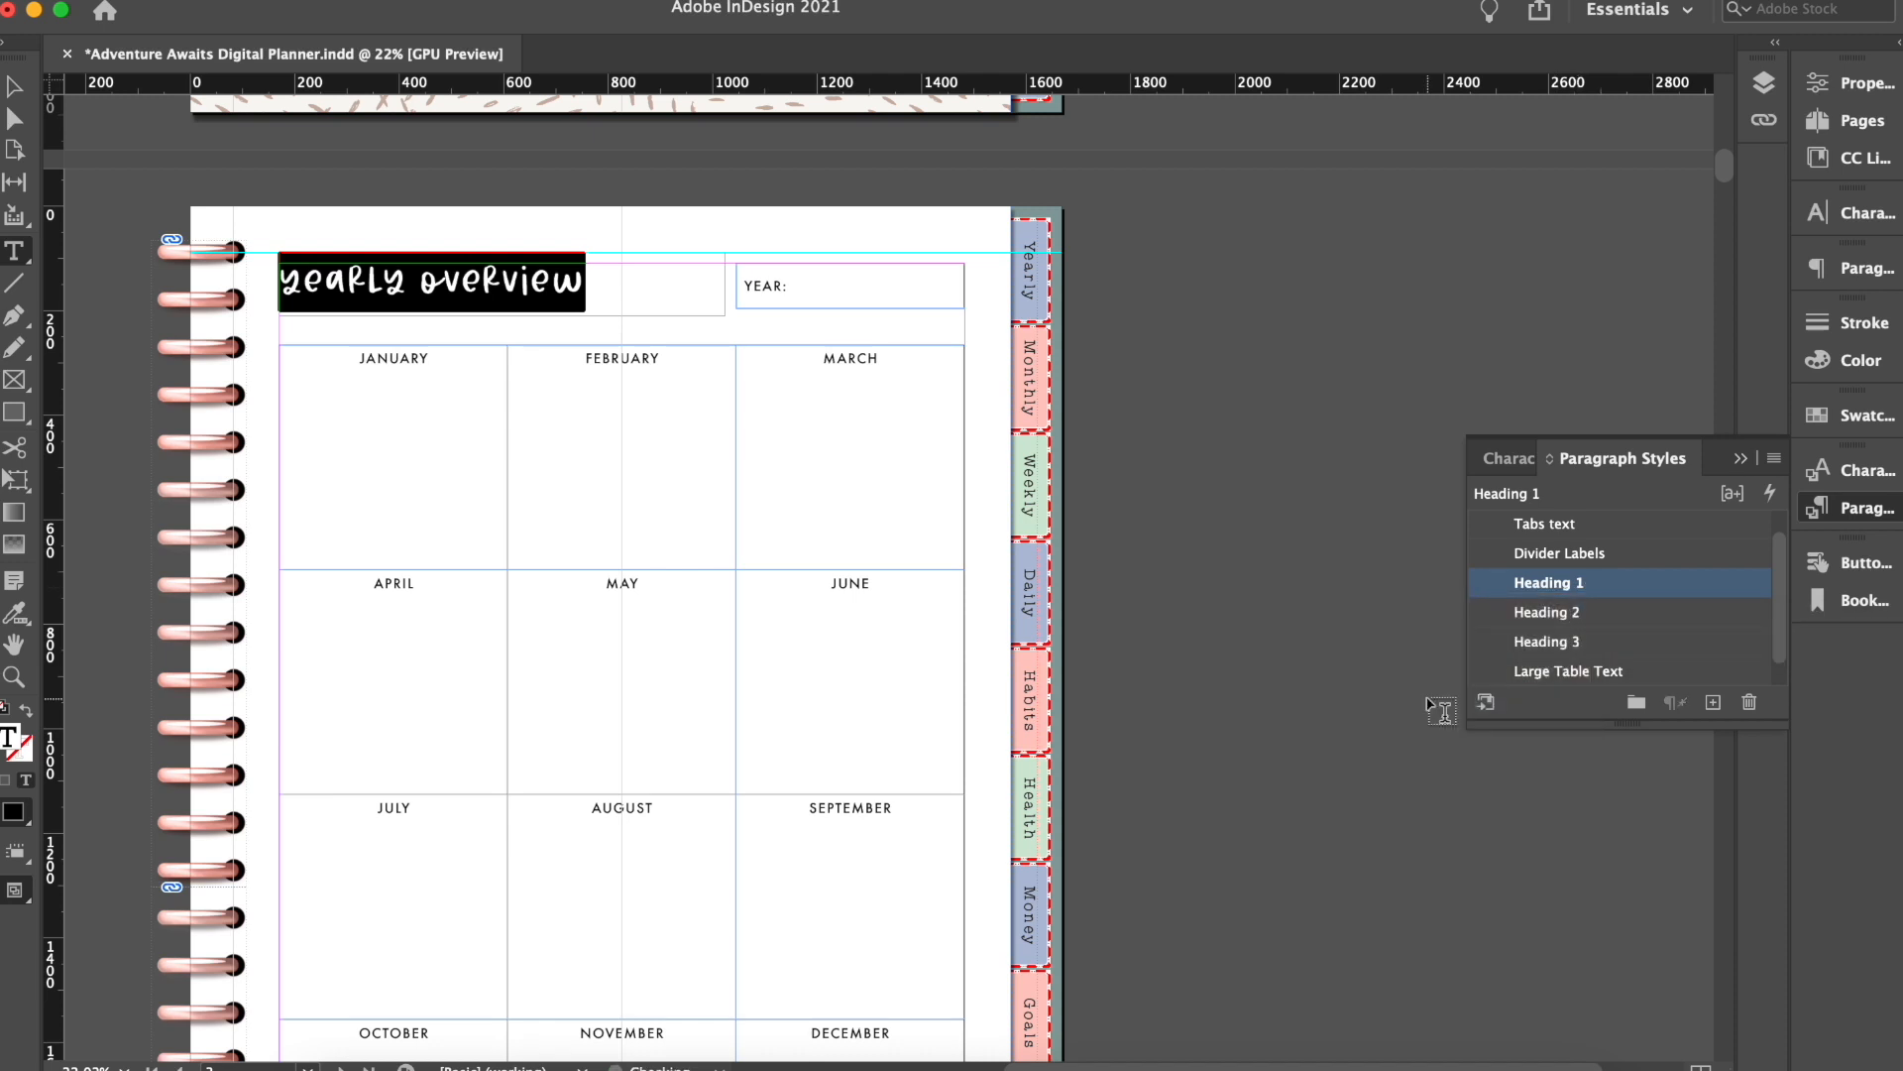
left_click(1515, 351)
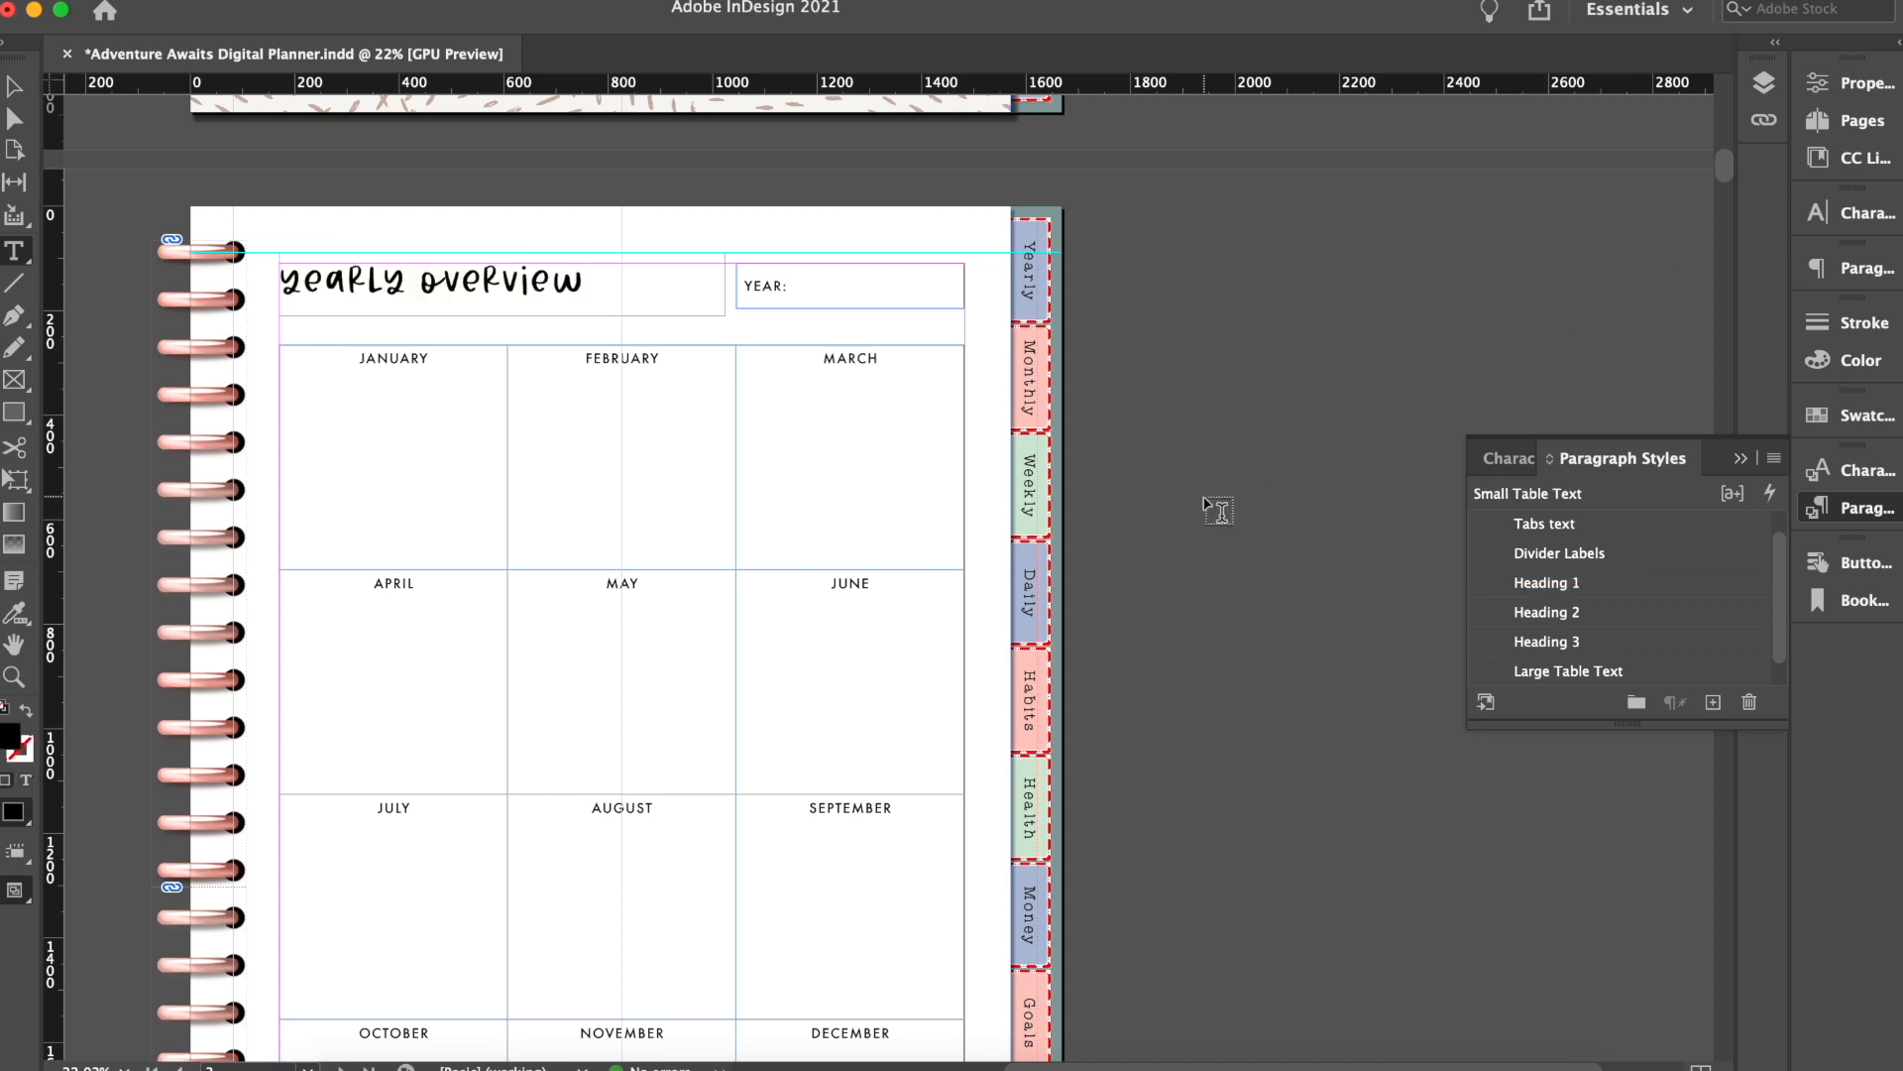
Step: Review the Heading 1 titles on the pages after Yearly Overview, through the monthly calendar to the weekly page
scroll(1207, 504, "down", 10)
scroll(1220, 510, "down", 12)
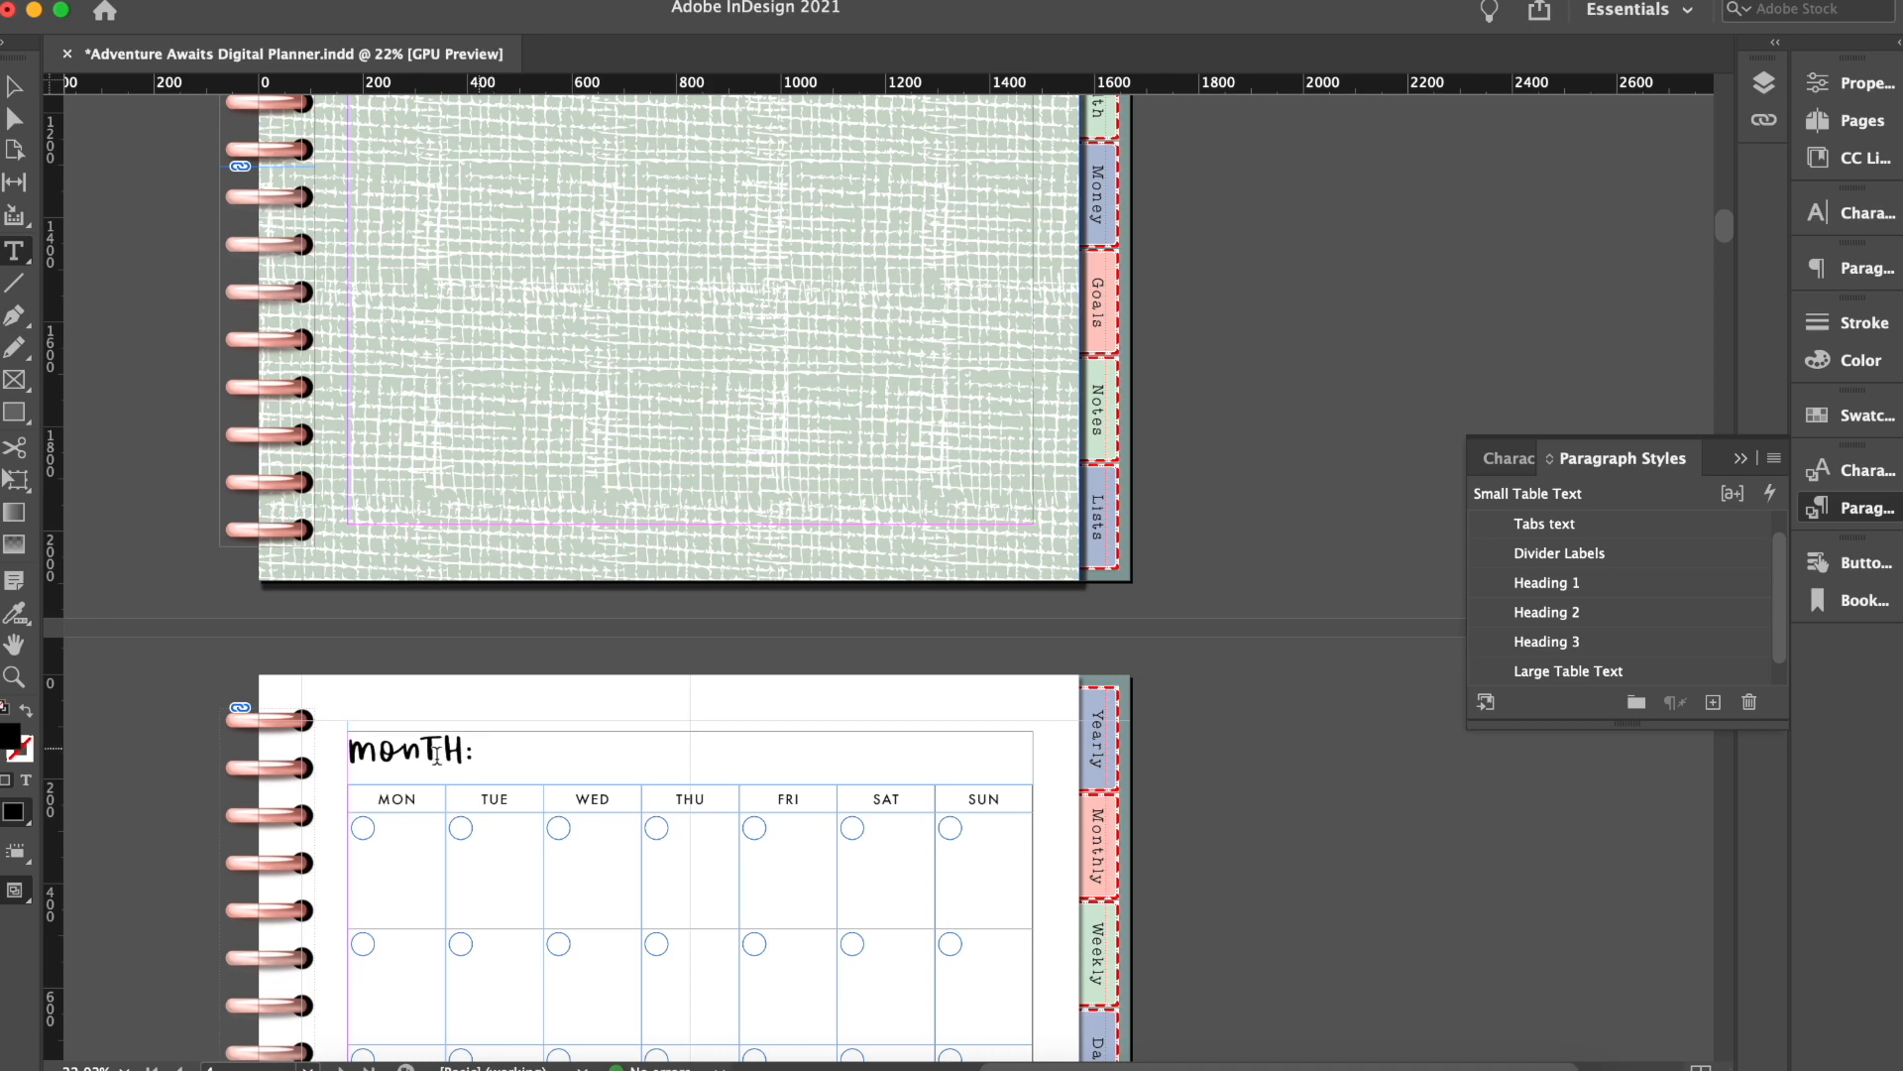
scroll(649, 741, "down", 18)
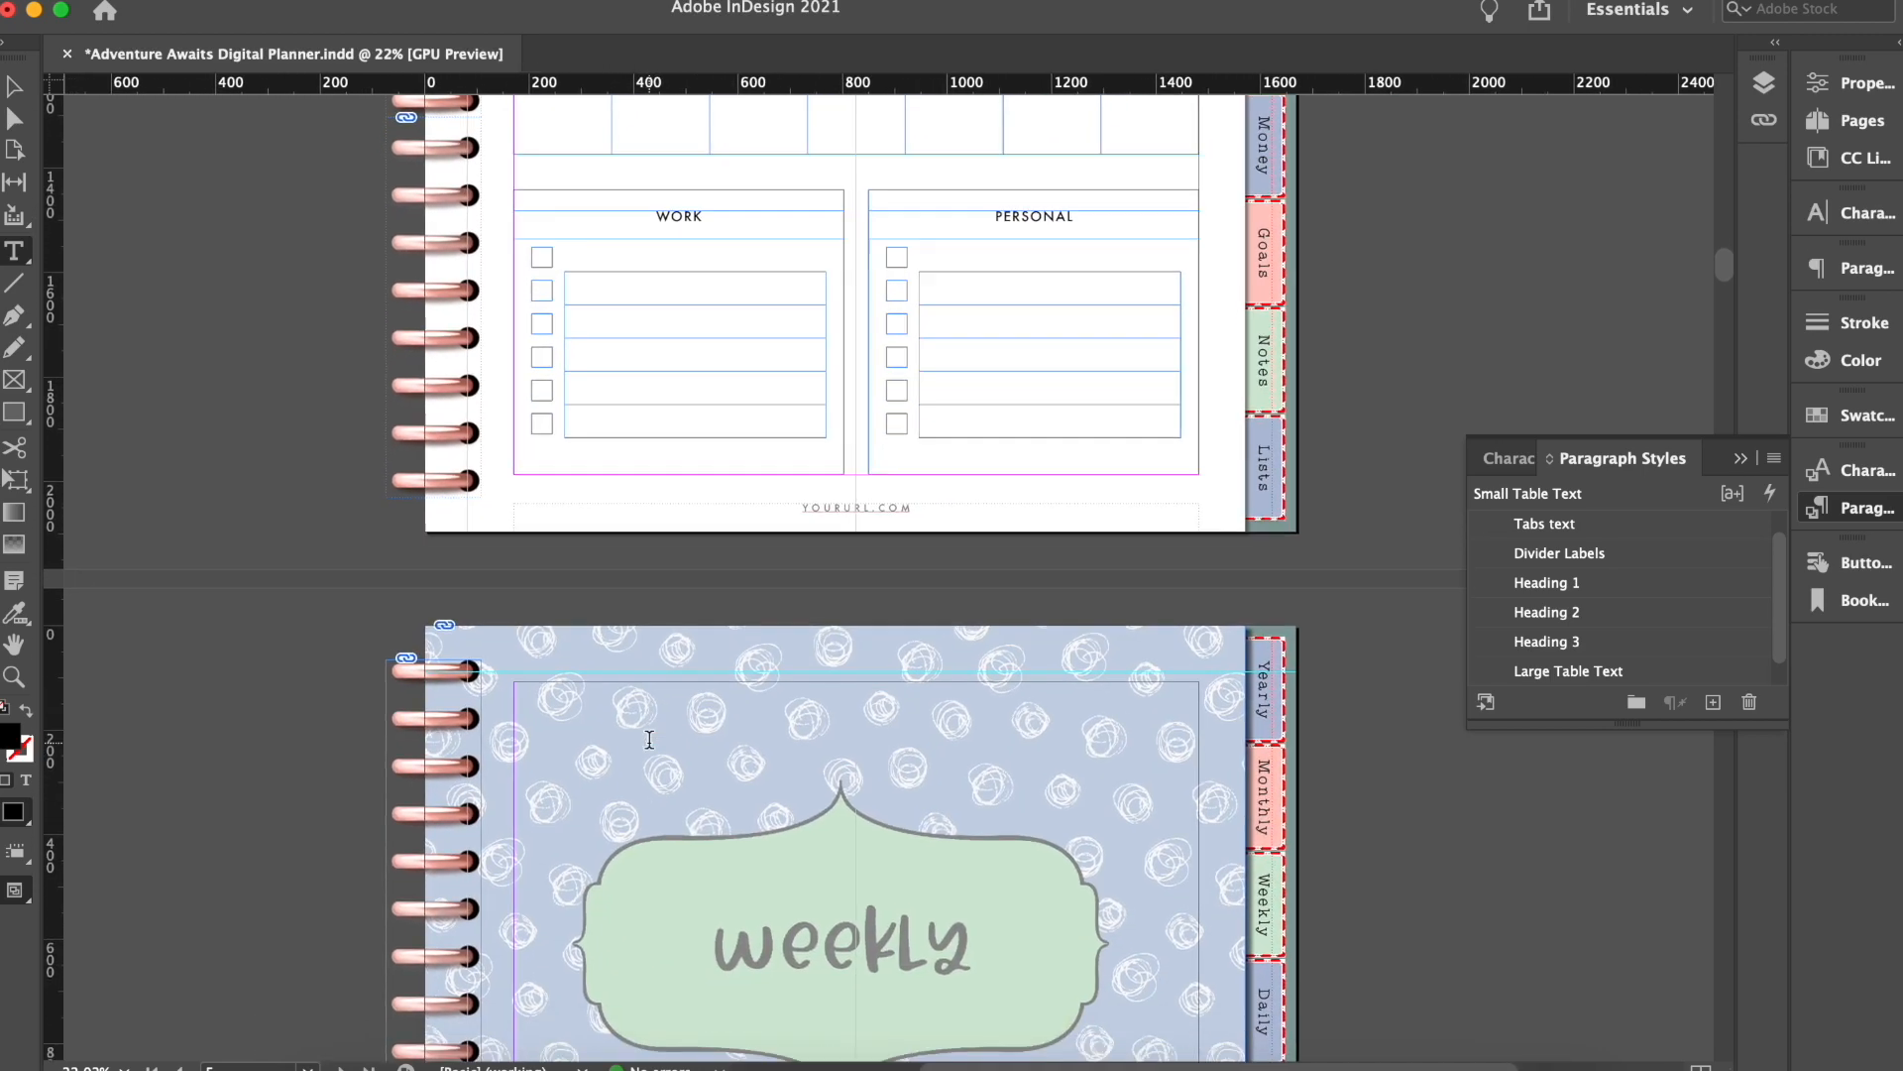
scroll(650, 740, "down", 13)
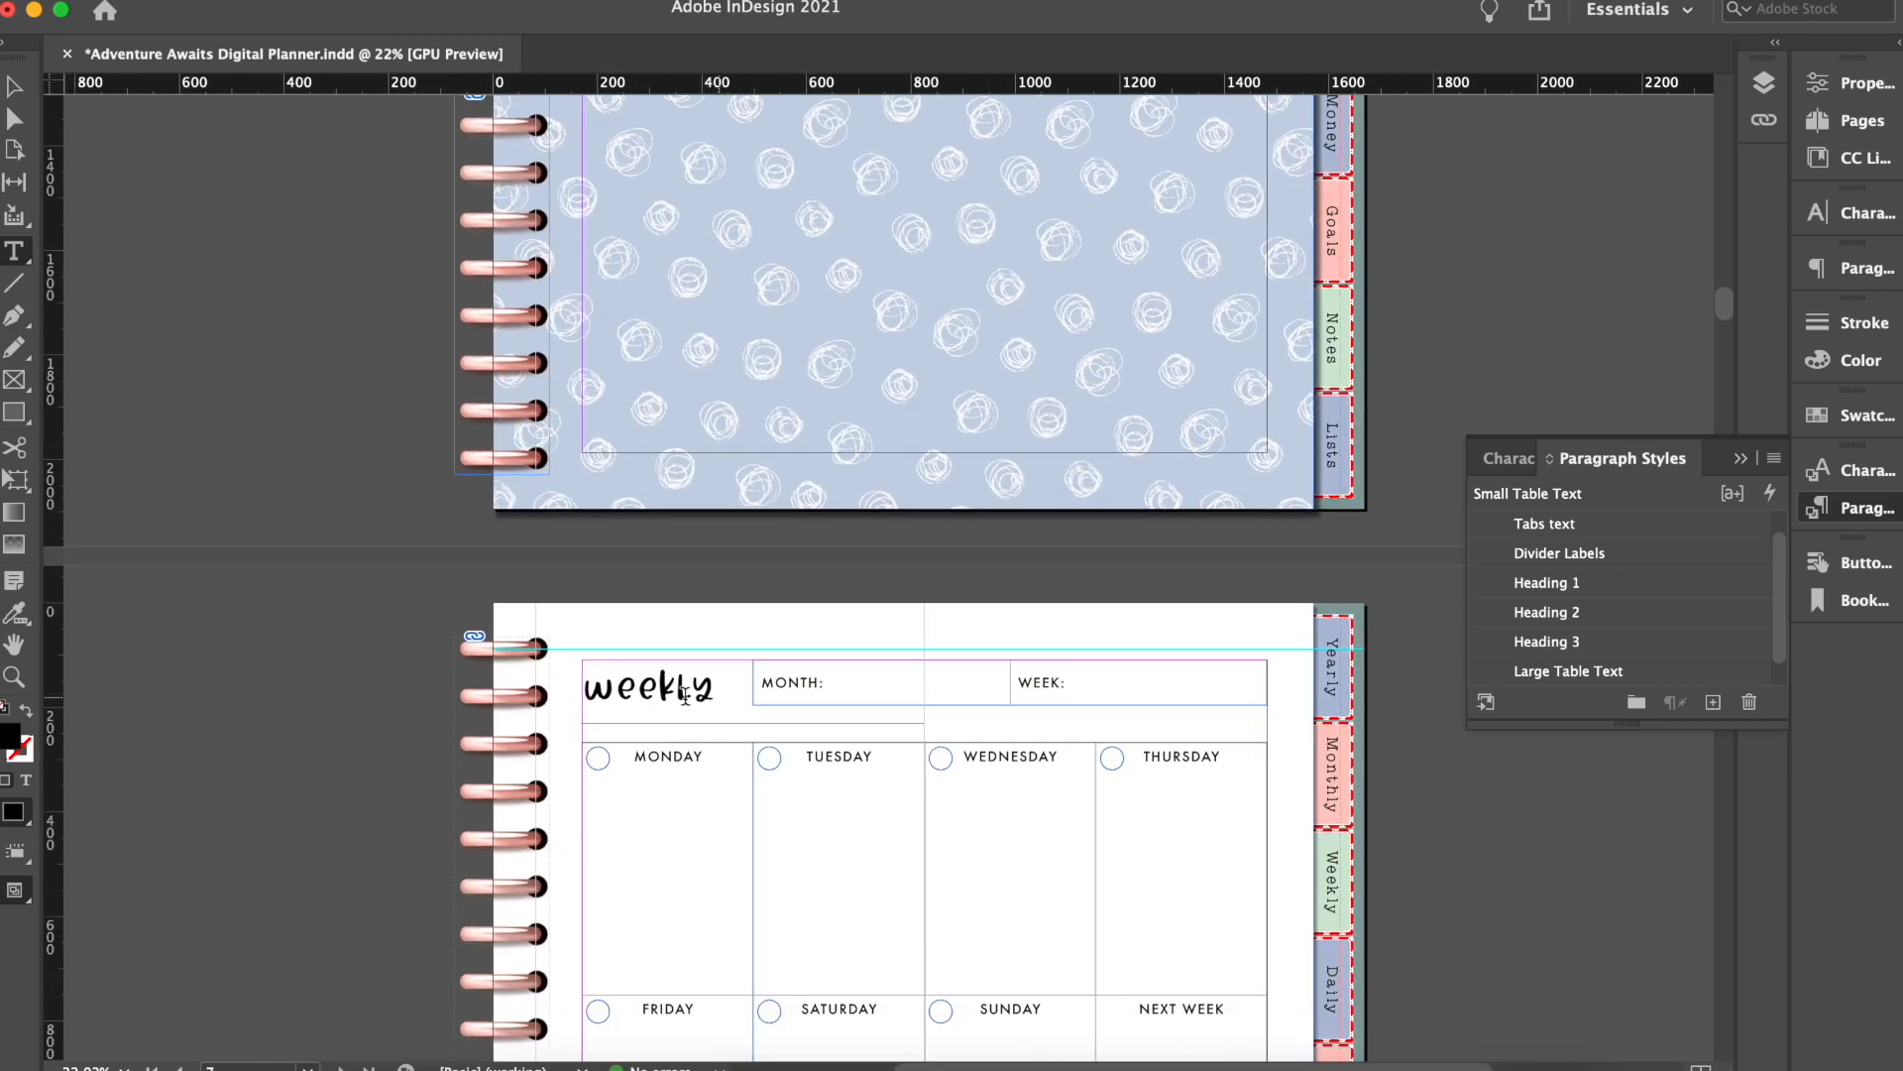
Step: On the Yearly Overview page, set the YEAR: label's font to JD_Honey_Jar
scroll(828, 669, "up", 20)
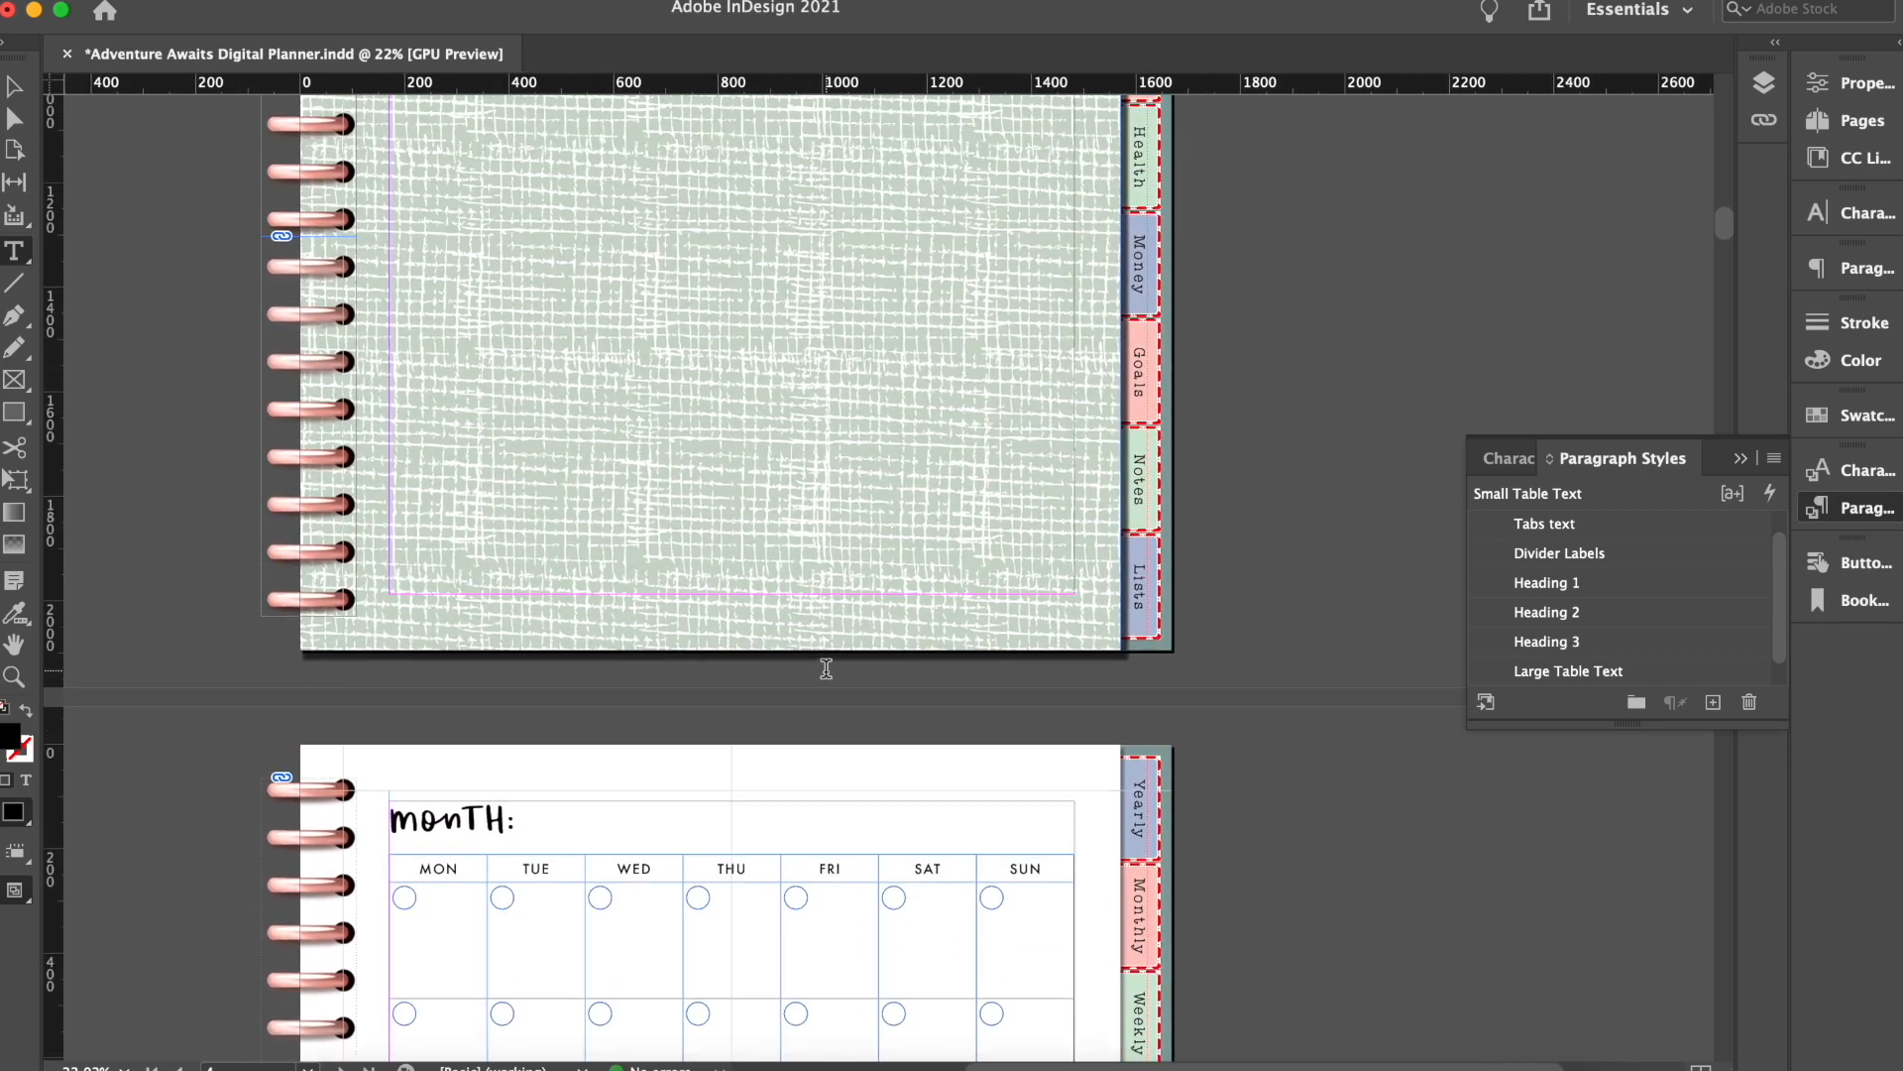
scroll(826, 669, "up", 20)
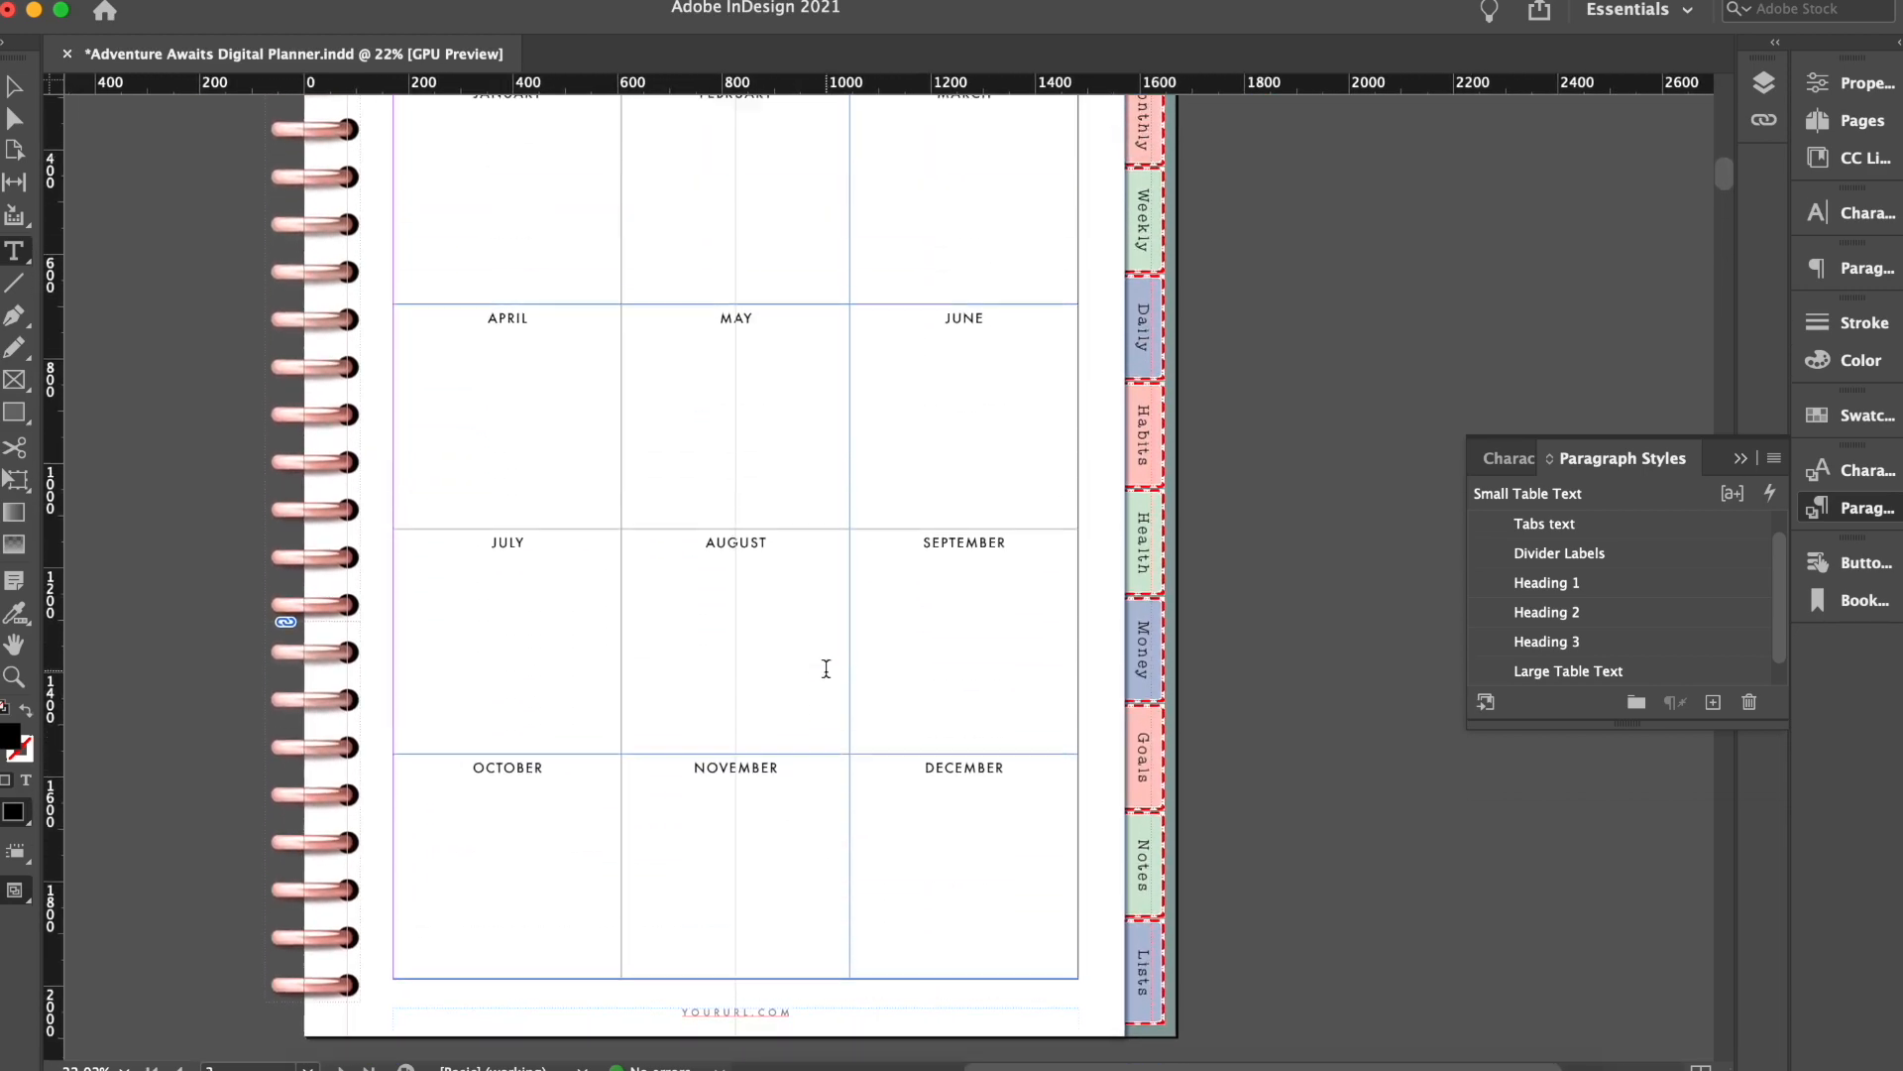
scroll(826, 670, "up", 1)
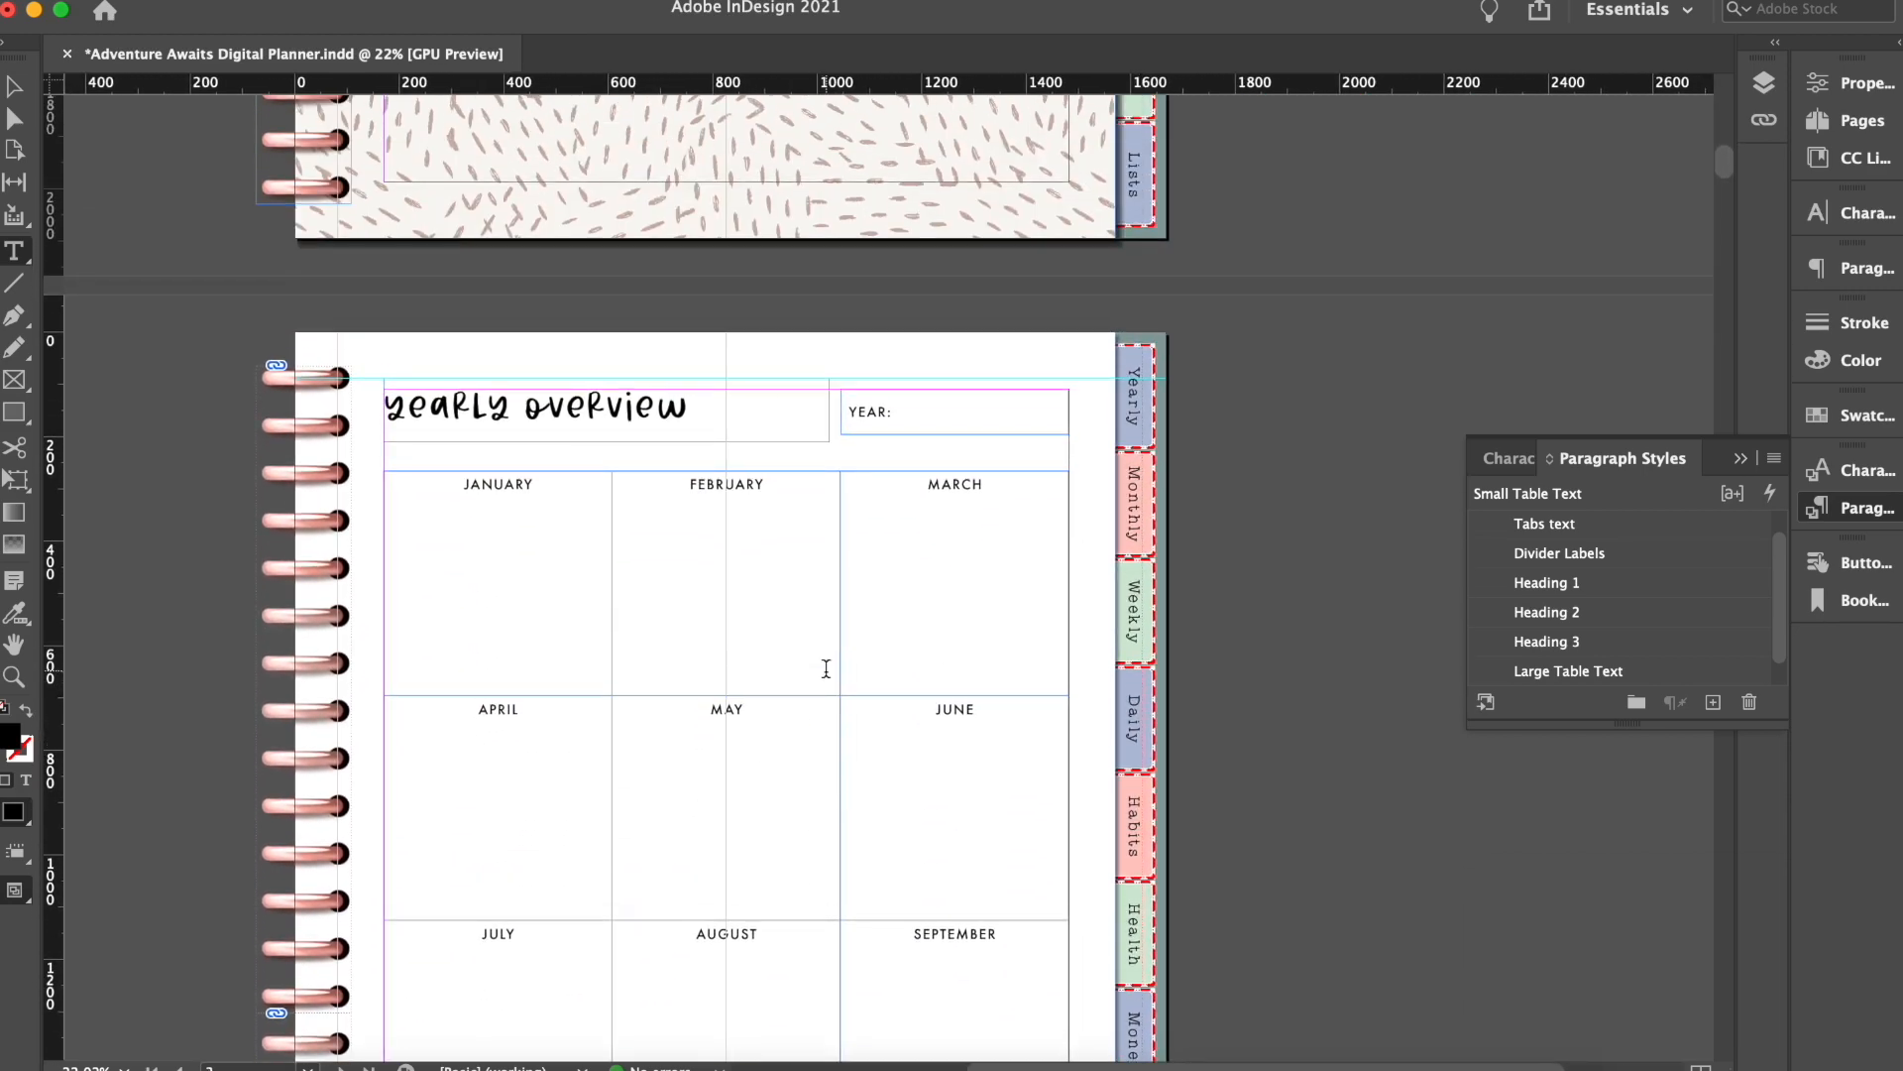
mouse_move(848, 410)
left_mouse_down()
mouse_move(889, 431)
mouse_move(847, 417)
mouse_move(884, 414)
left_mouse_up()
left_click(909, 415)
left_click(849, 415)
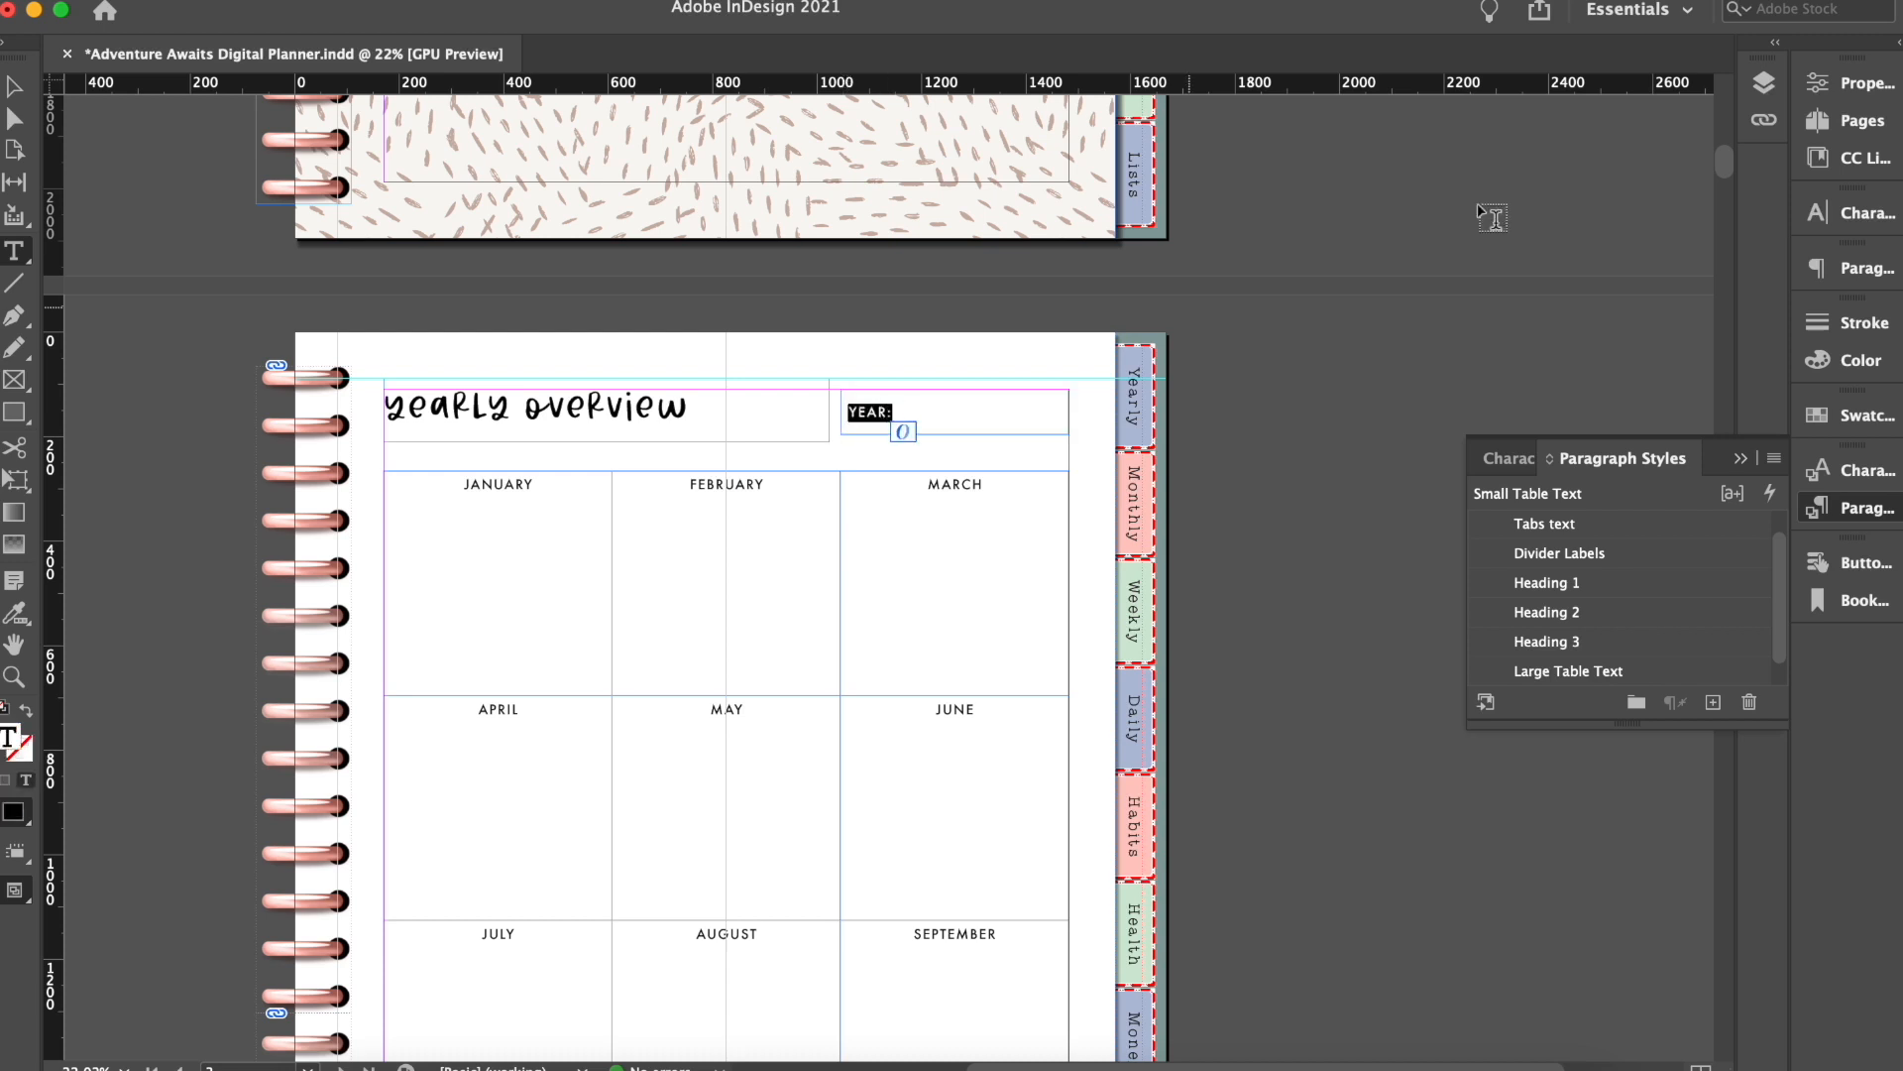
left_click(1832, 212)
type("jd hone")
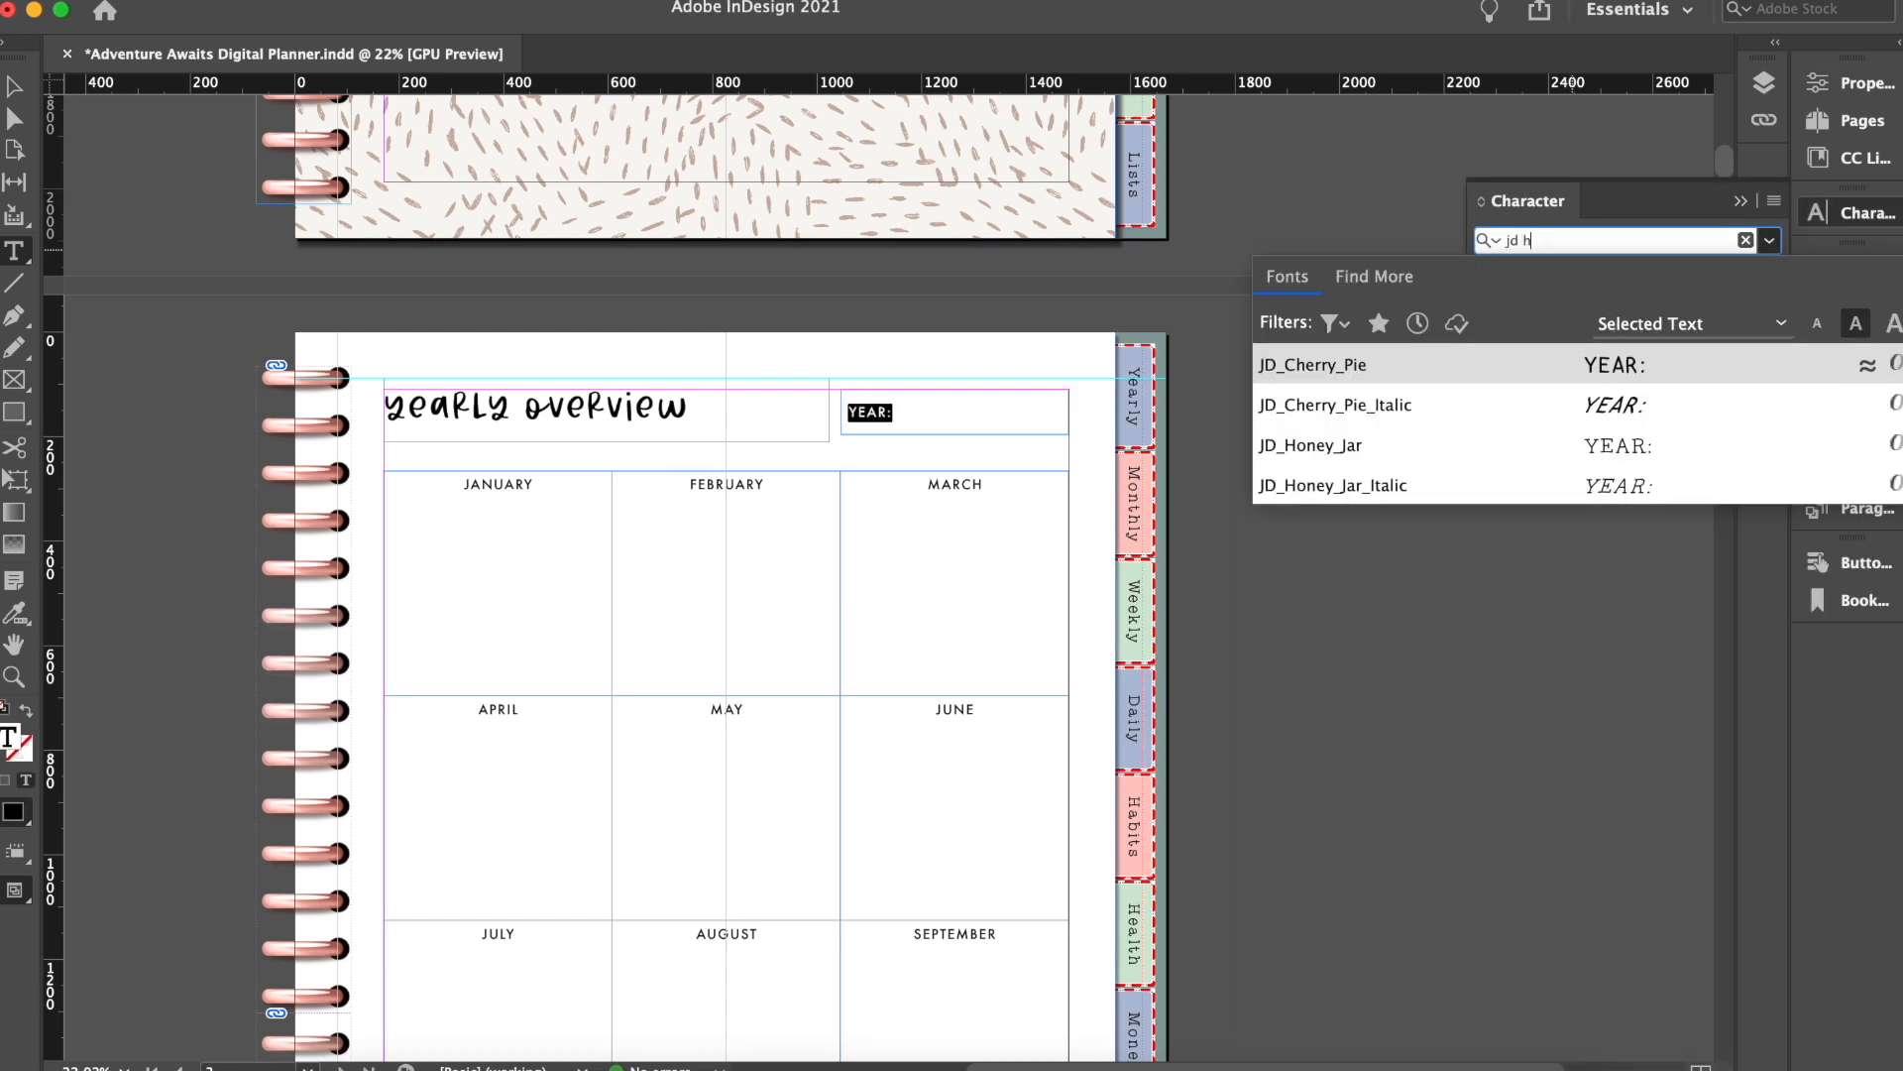
key("Return")
Step: Adjust the YEAR: label's font size to 32 pt
left_click(1515, 313)
left_click(1515, 313)
left_click(1514, 313)
left_click(1515, 313)
left_click(1515, 314)
left_click(1515, 313)
left_click(1514, 313)
left_click(1515, 313)
left_click(1515, 326)
left_click(1515, 326)
left_click(1515, 326)
left_click(1515, 327)
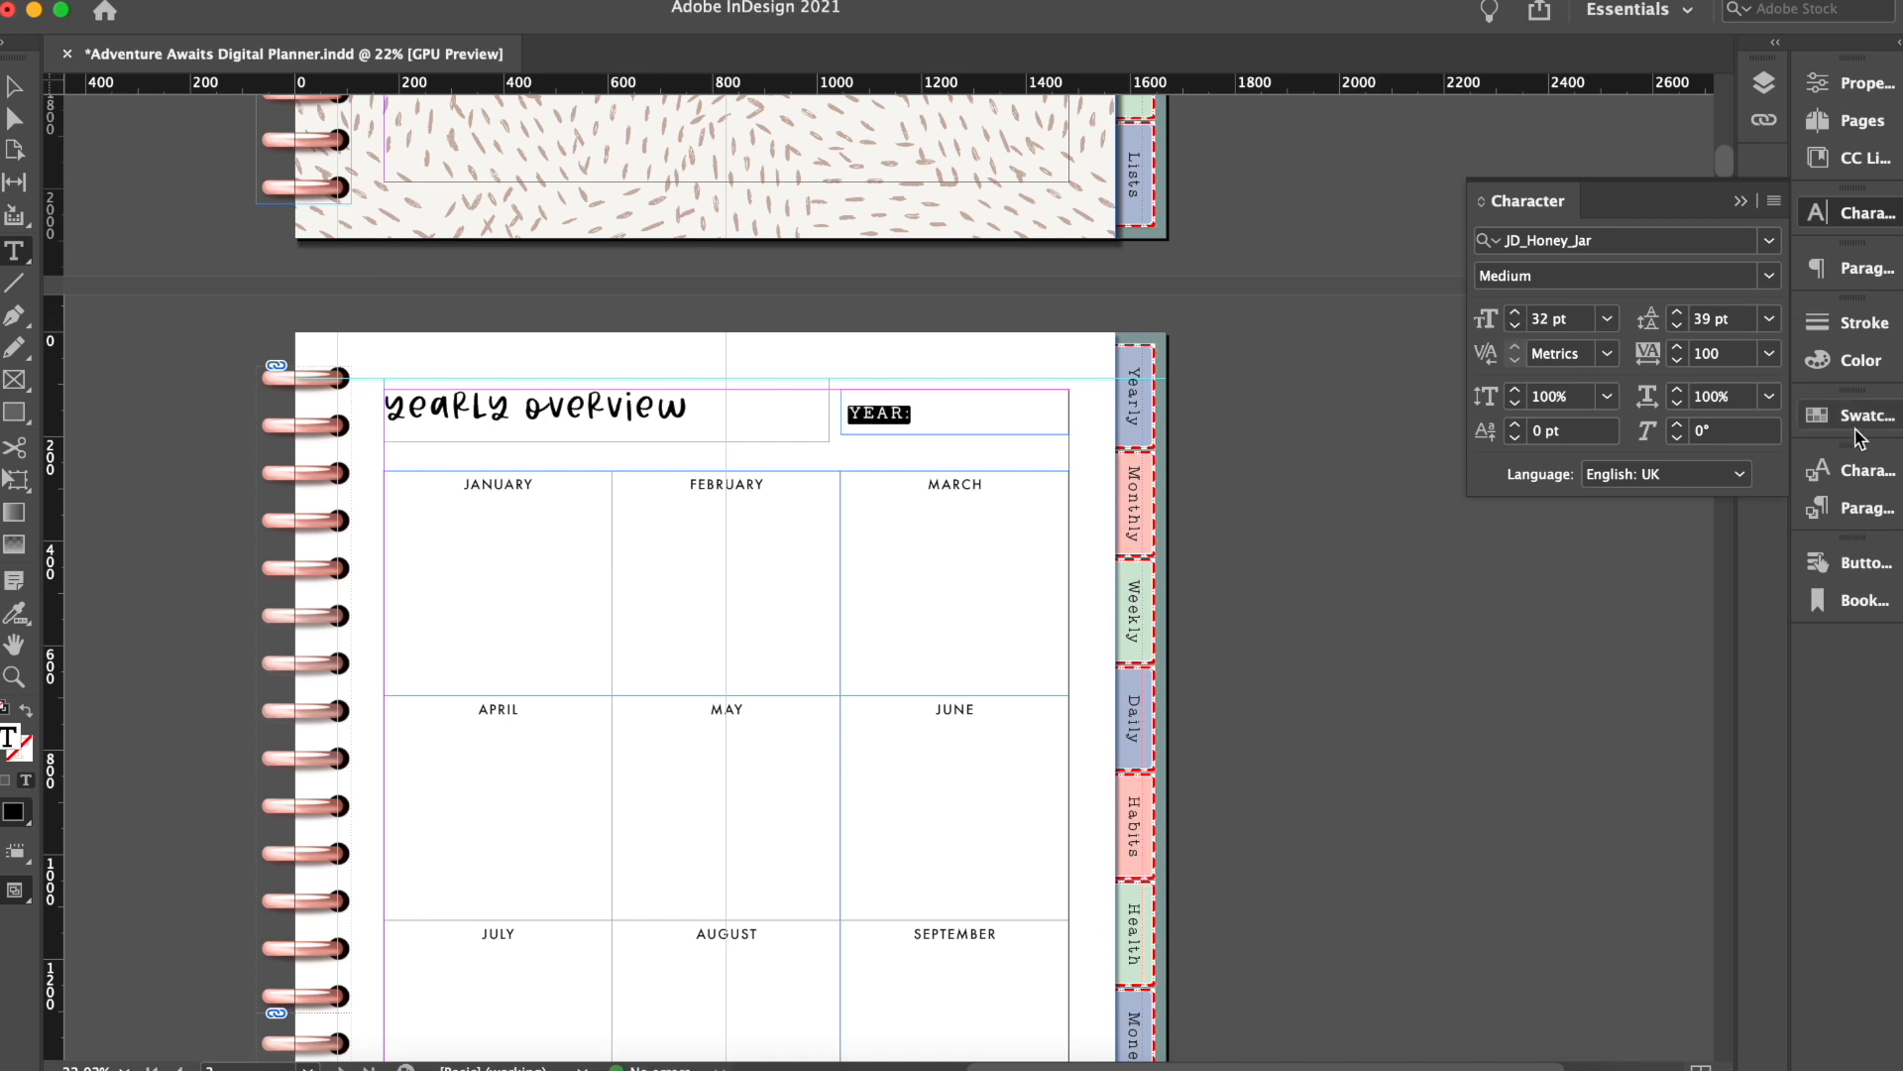
Step: Redefine the Small Table Text style to match the YEAR: label, and give the JANUARY to DECEMBER labels the same JD_Honey_Jar font
left_click(1852, 508)
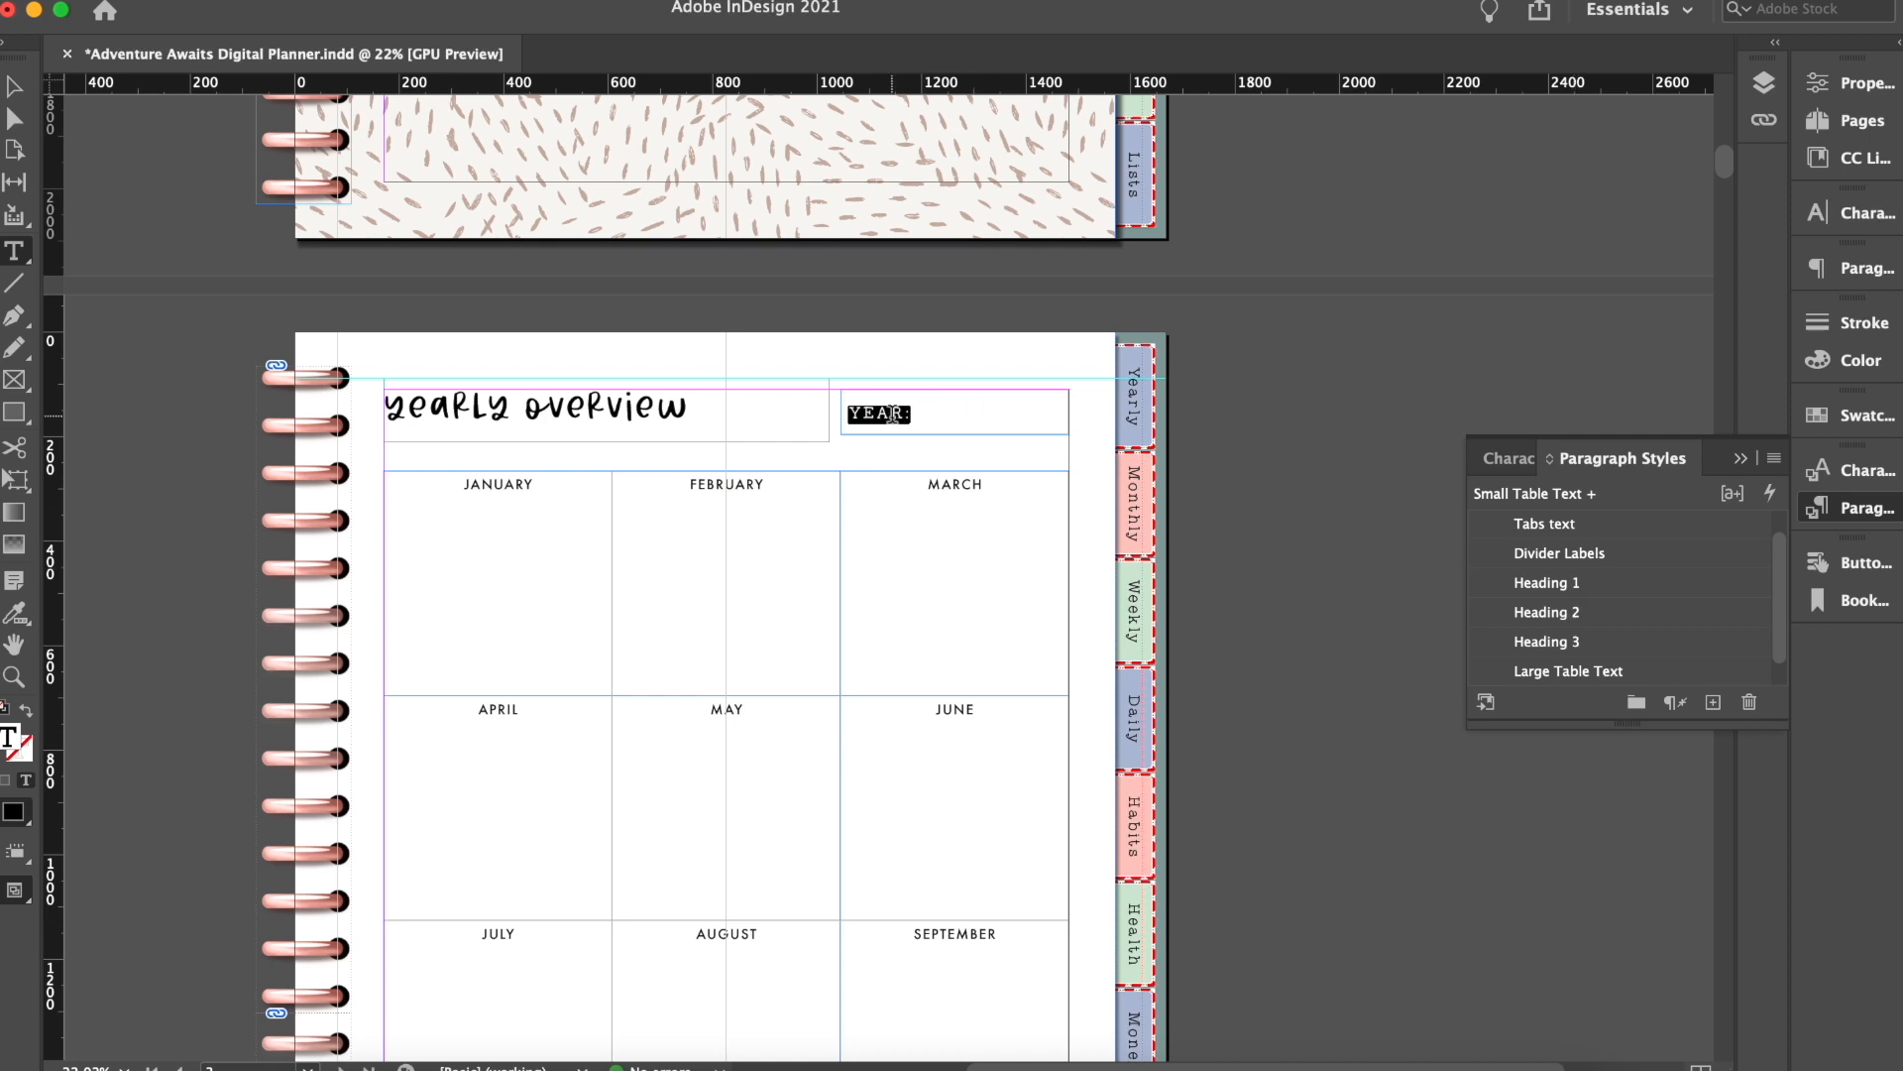
scroll(1039, 680, "down", 3)
scroll(1040, 680, "up", 3)
left_click(522, 431)
left_click_drag(508, 430, 593, 437)
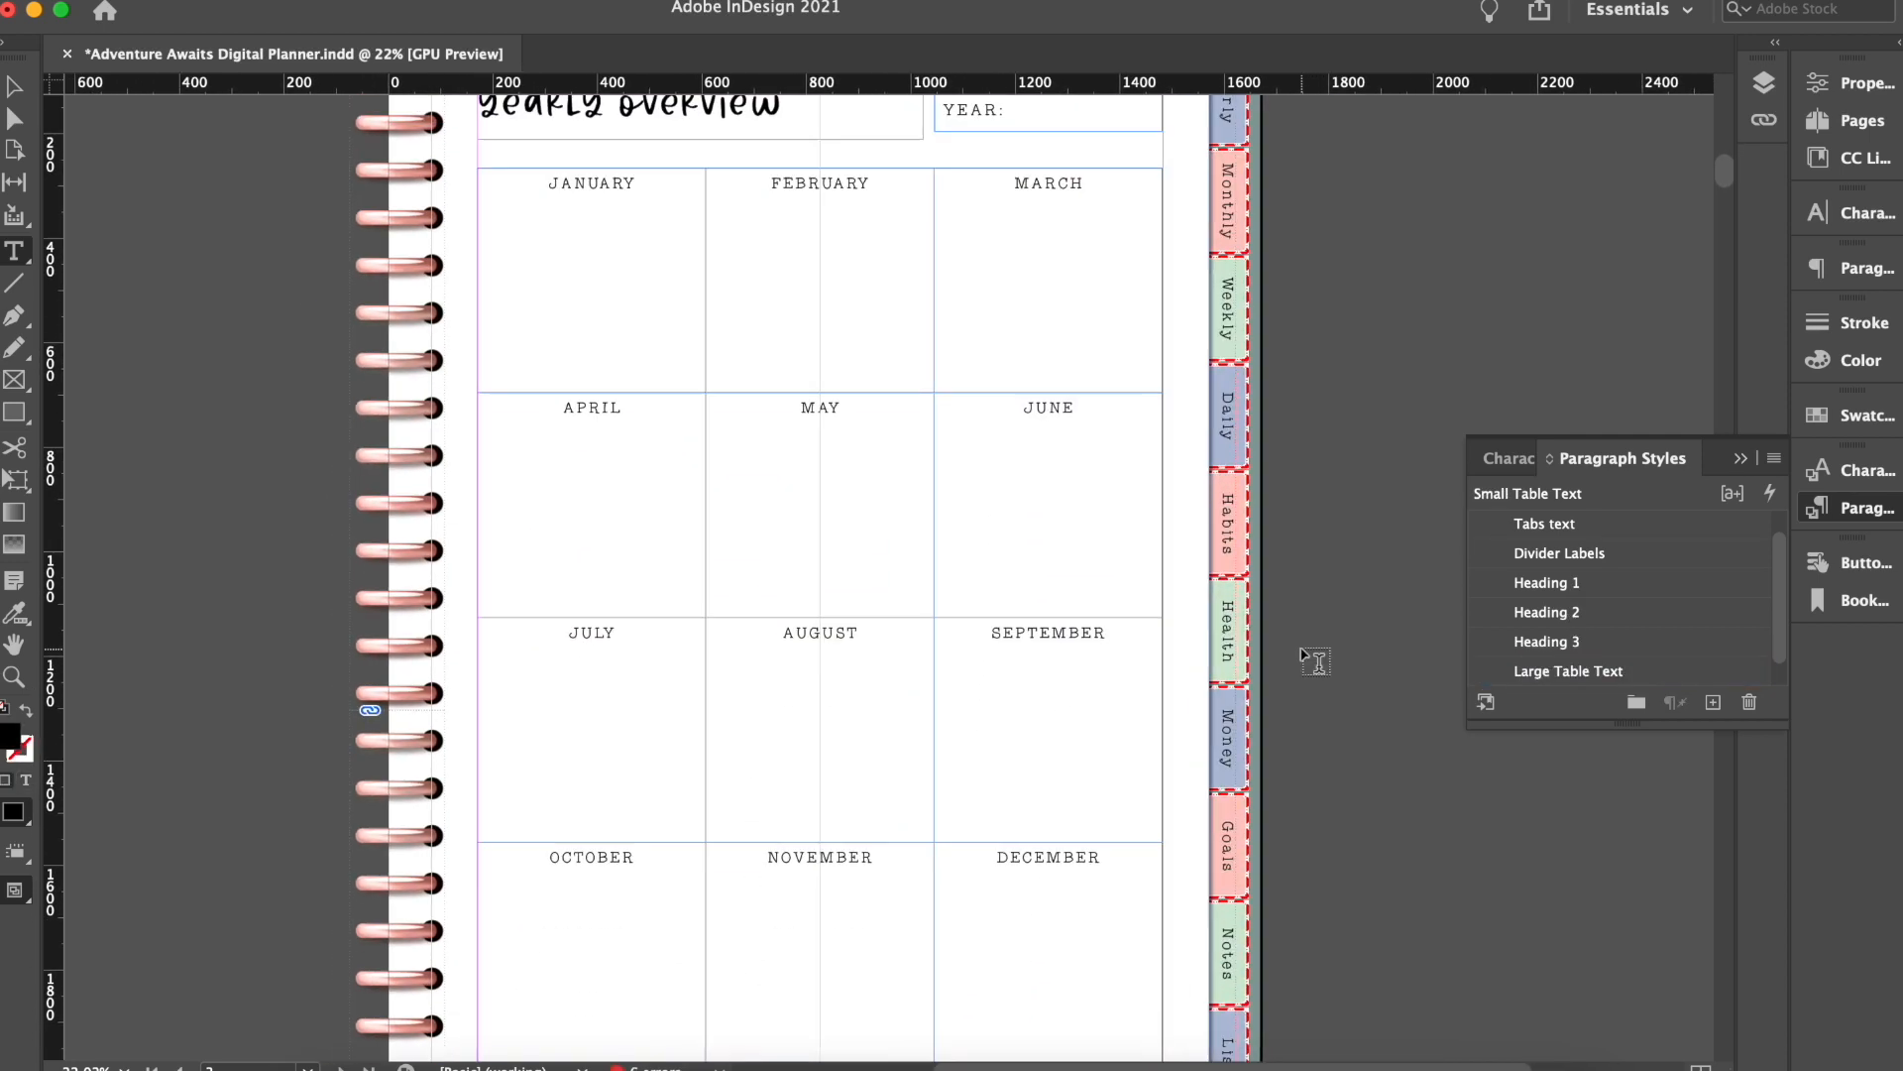
Step: Restyle the WORK and PERSONAL box headings below the monthly calendar in the JD_Honey_Jar font
scroll(1315, 661, "down", 2)
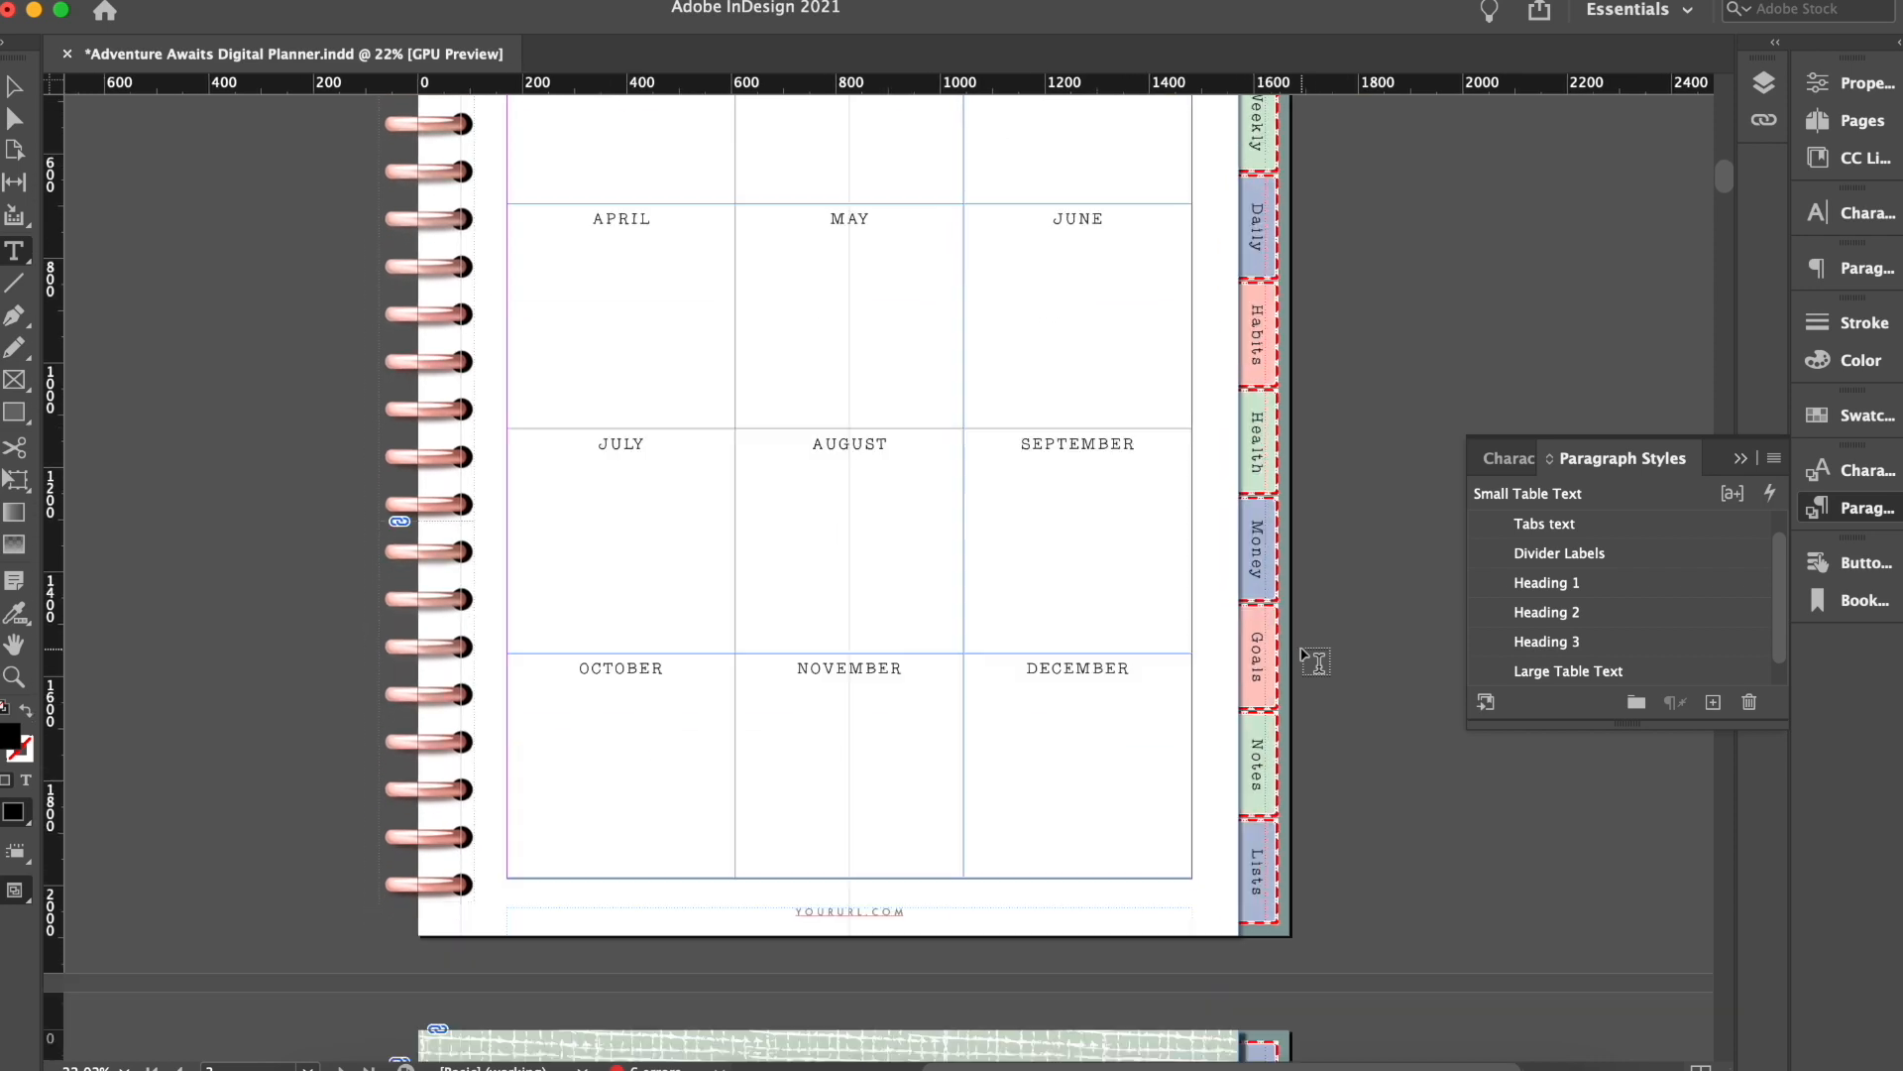
scroll(1316, 661, "down", 10)
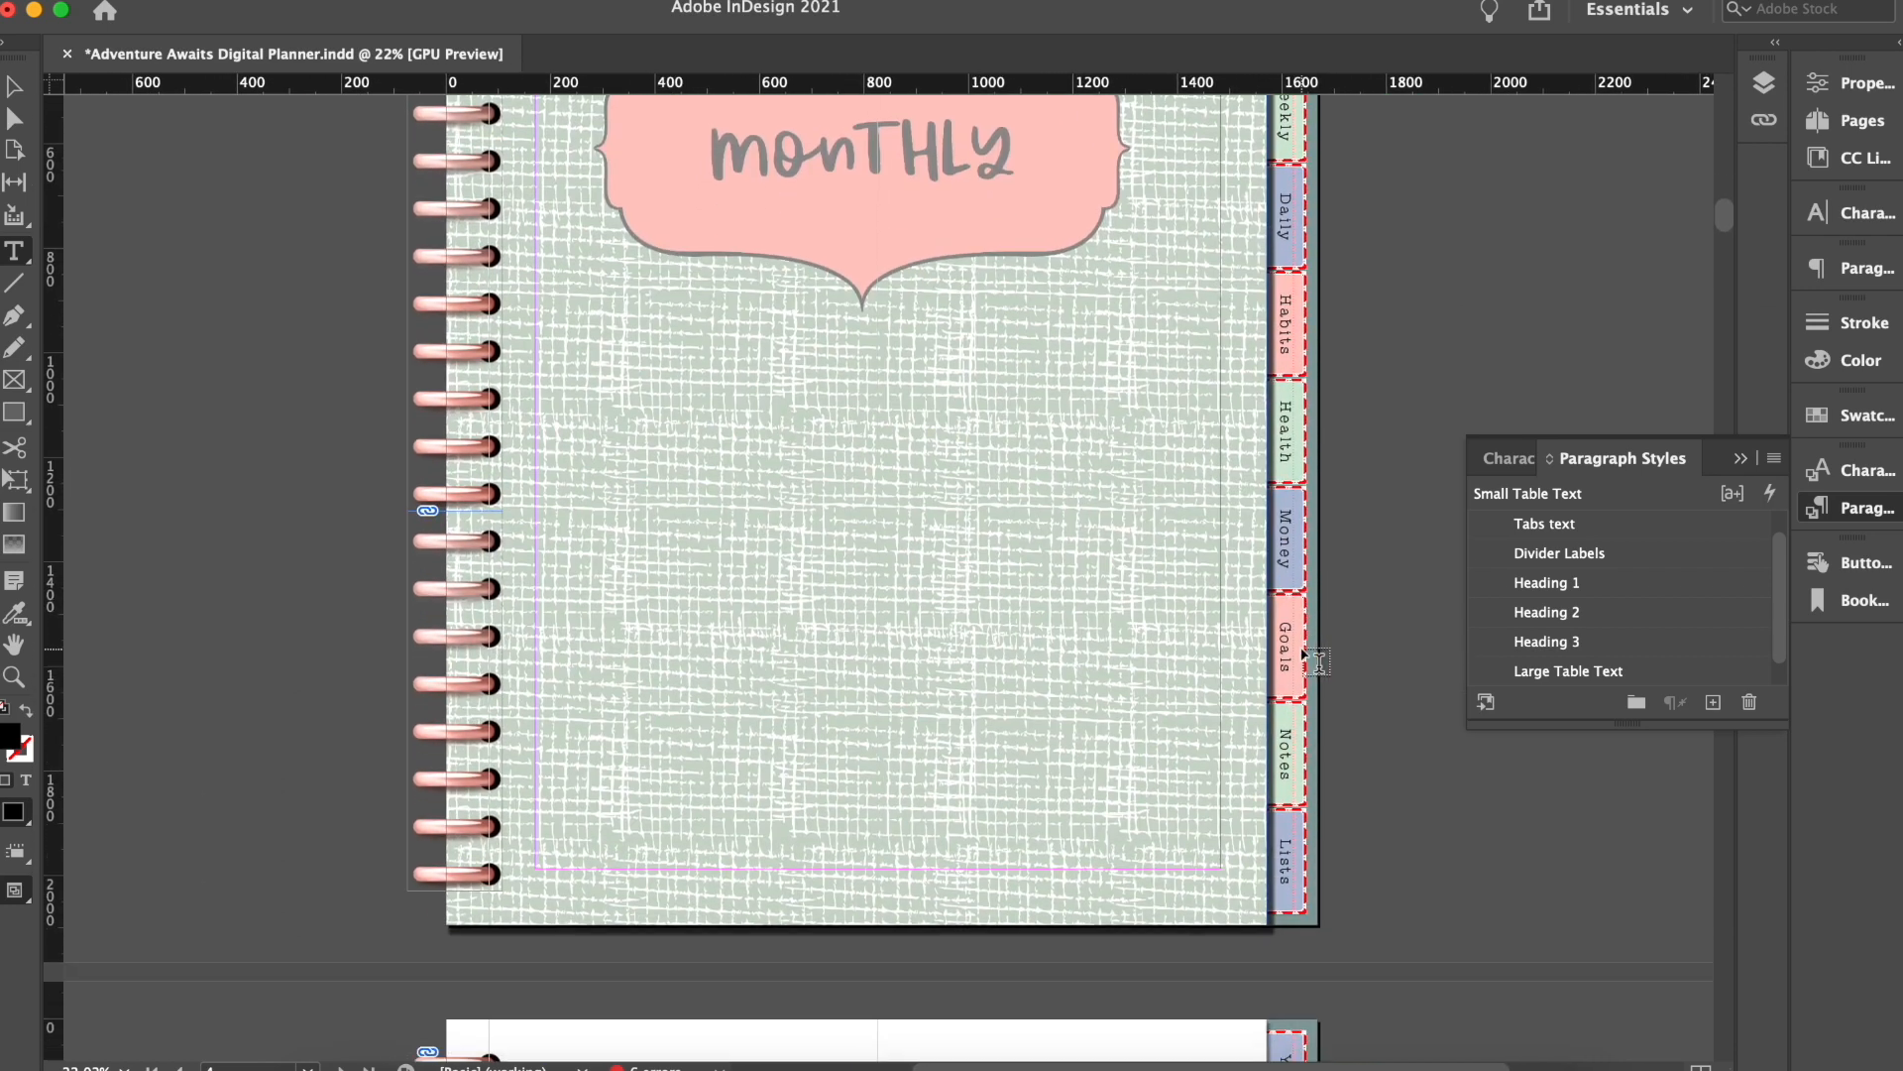
scroll(1315, 661, "down", 10)
scroll(1316, 661, "down", 10)
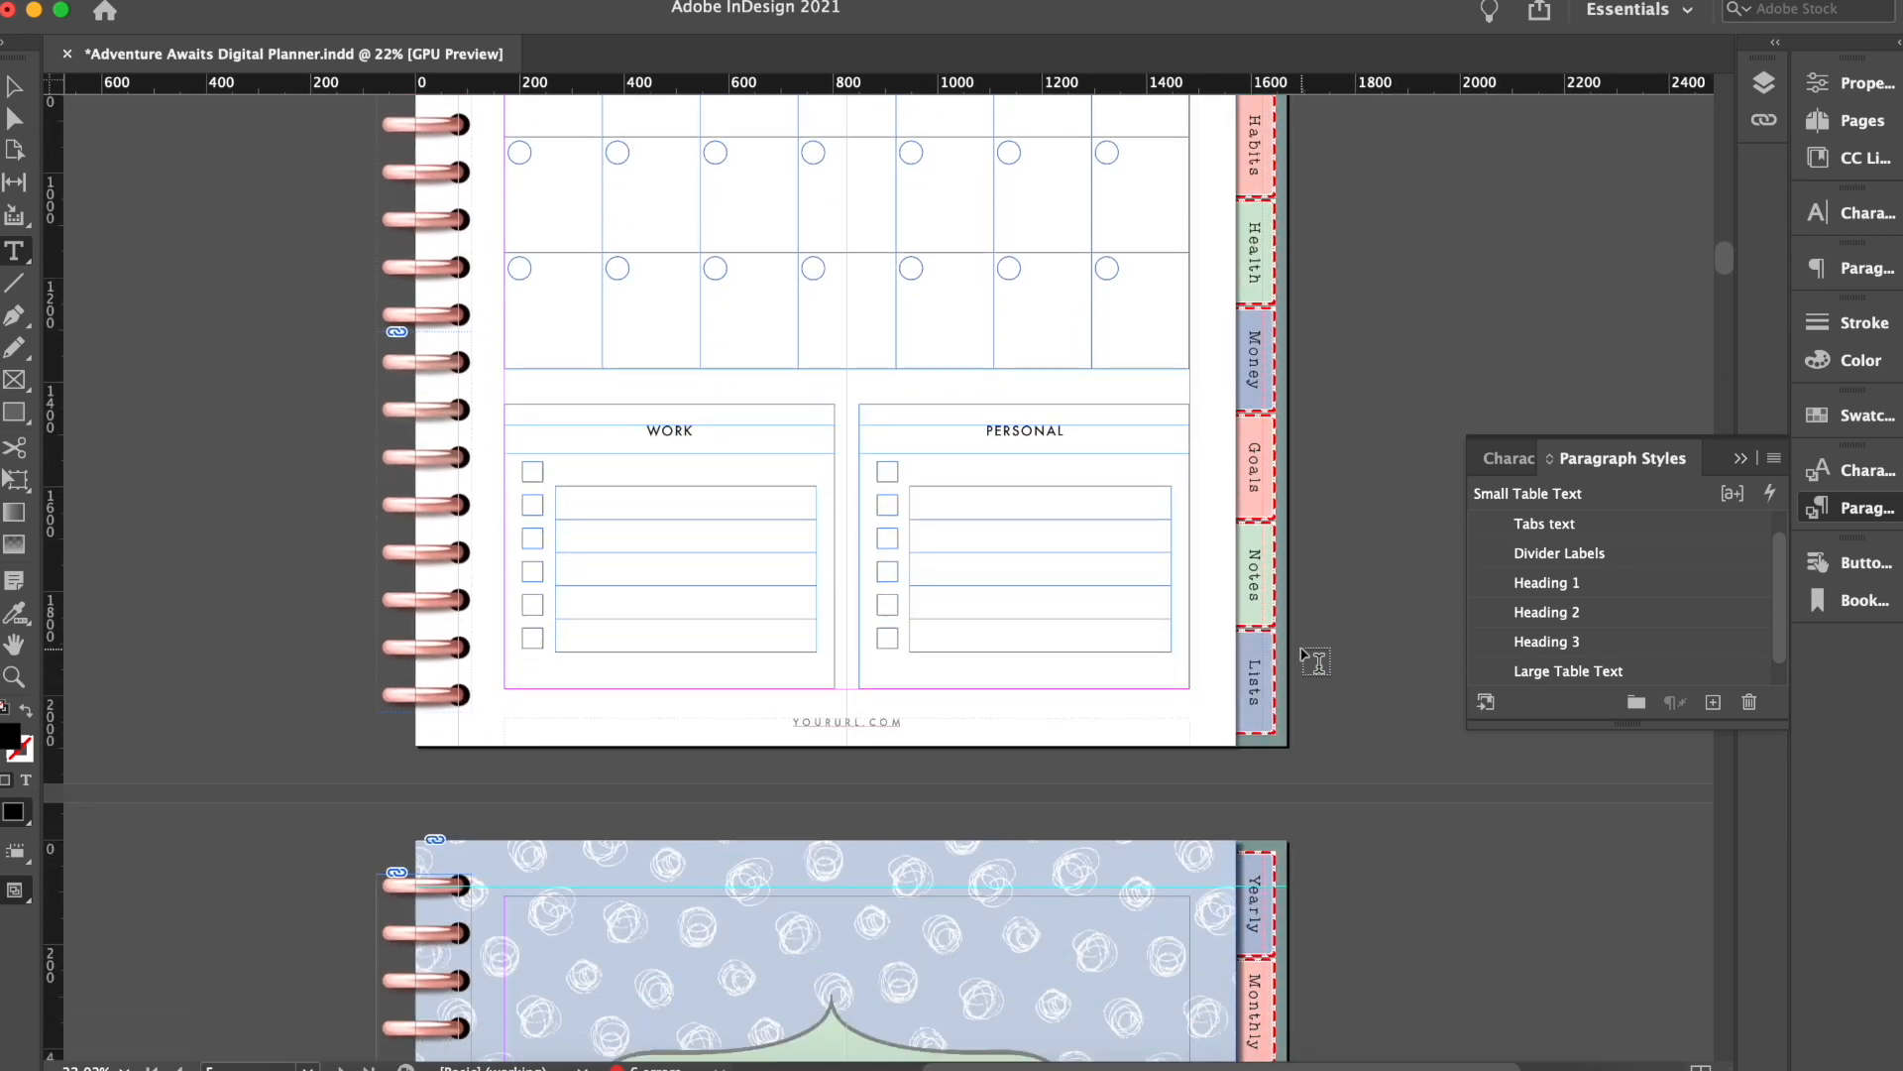
left_click(658, 428)
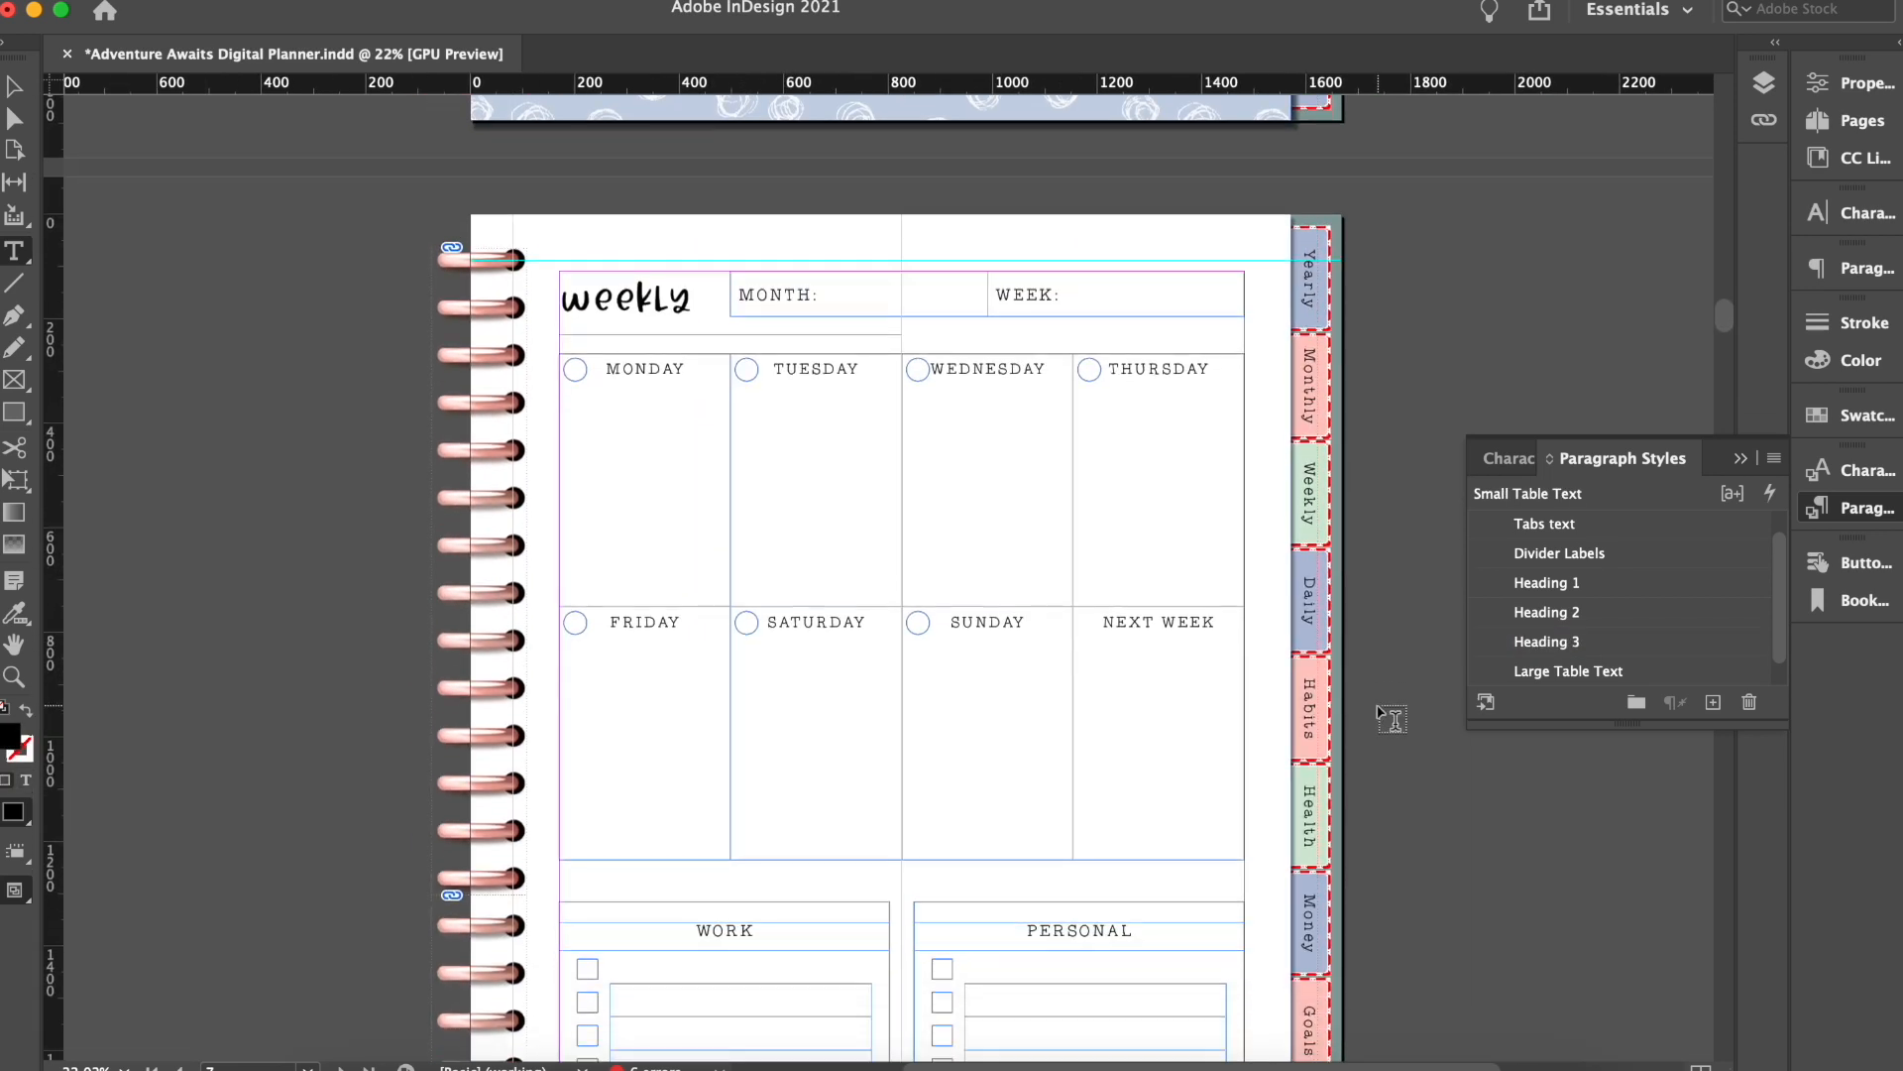
Step: Review the restyled text from the weekly to the habits page, and inspect the End of Week Review heading's font settings and paragraph style
scroll(1383, 714, "down", 5)
scroll(1383, 714, "down", 15)
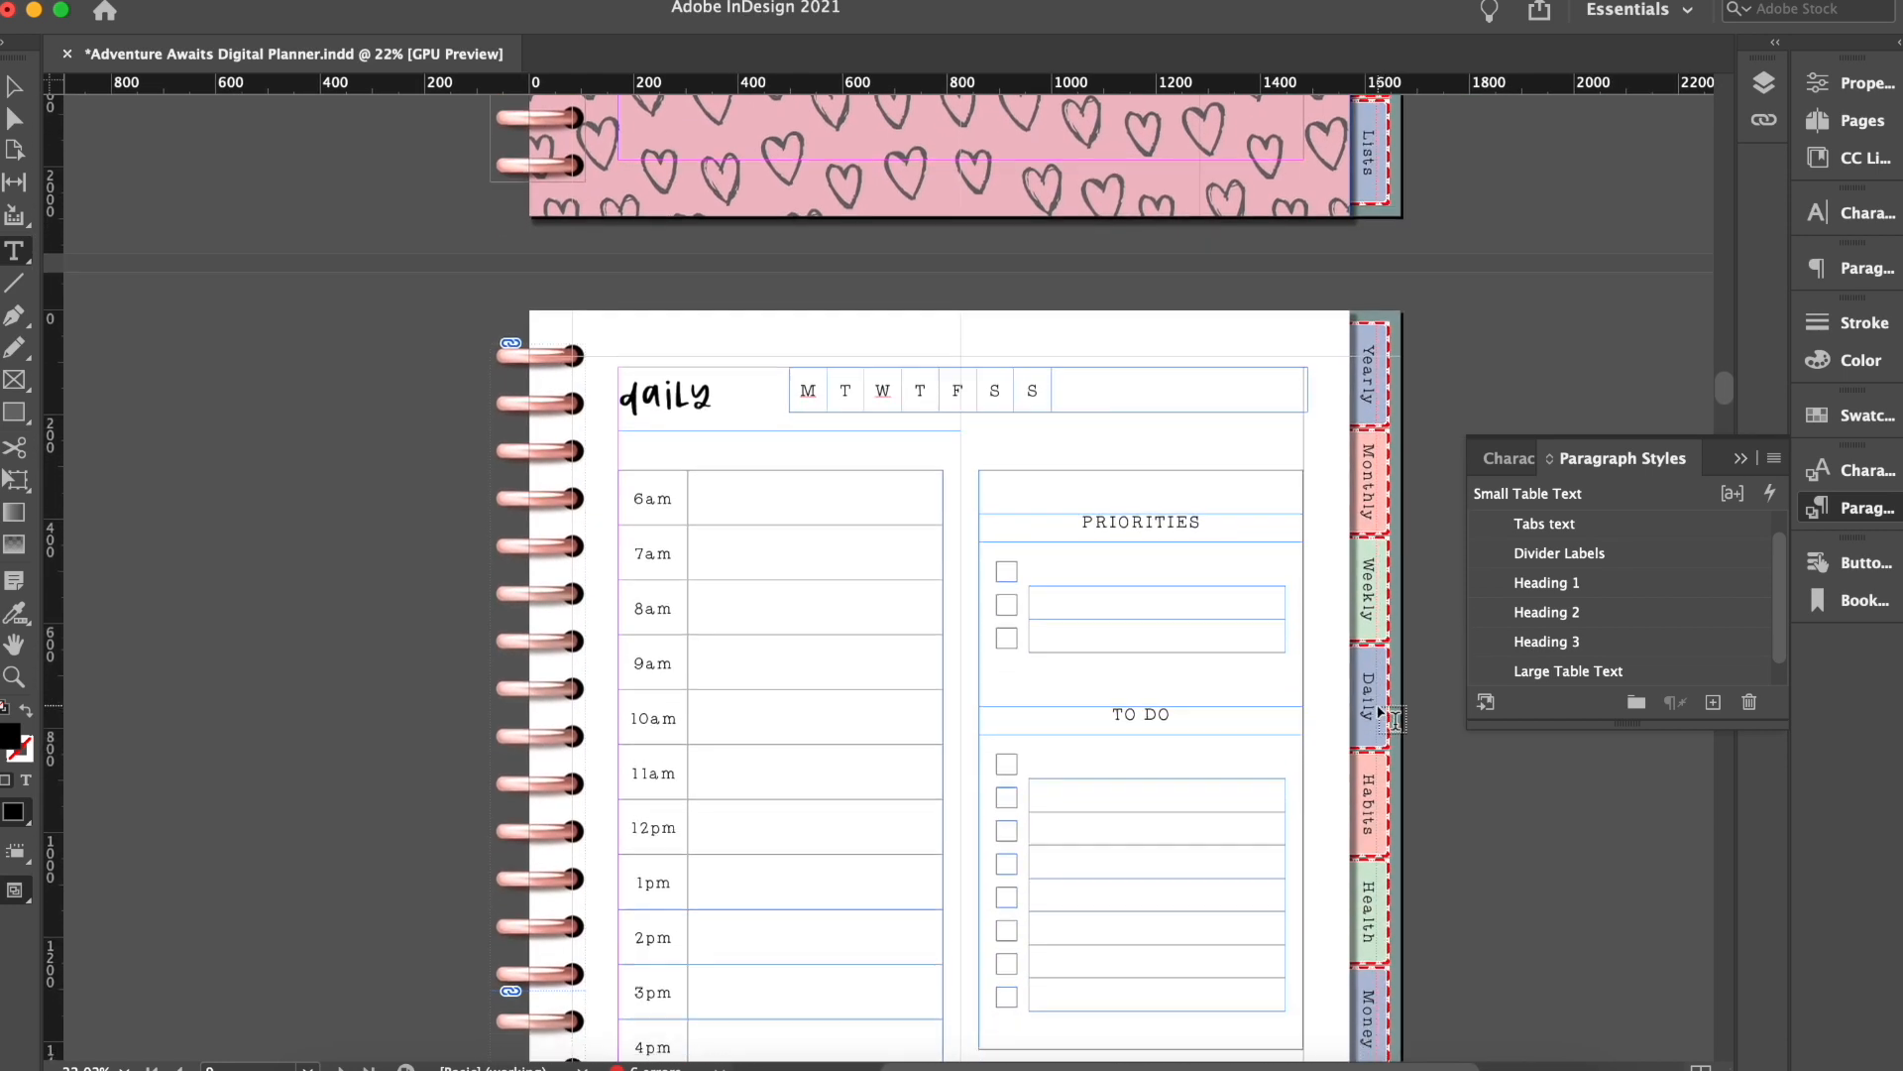
scroll(1383, 714, "down", 15)
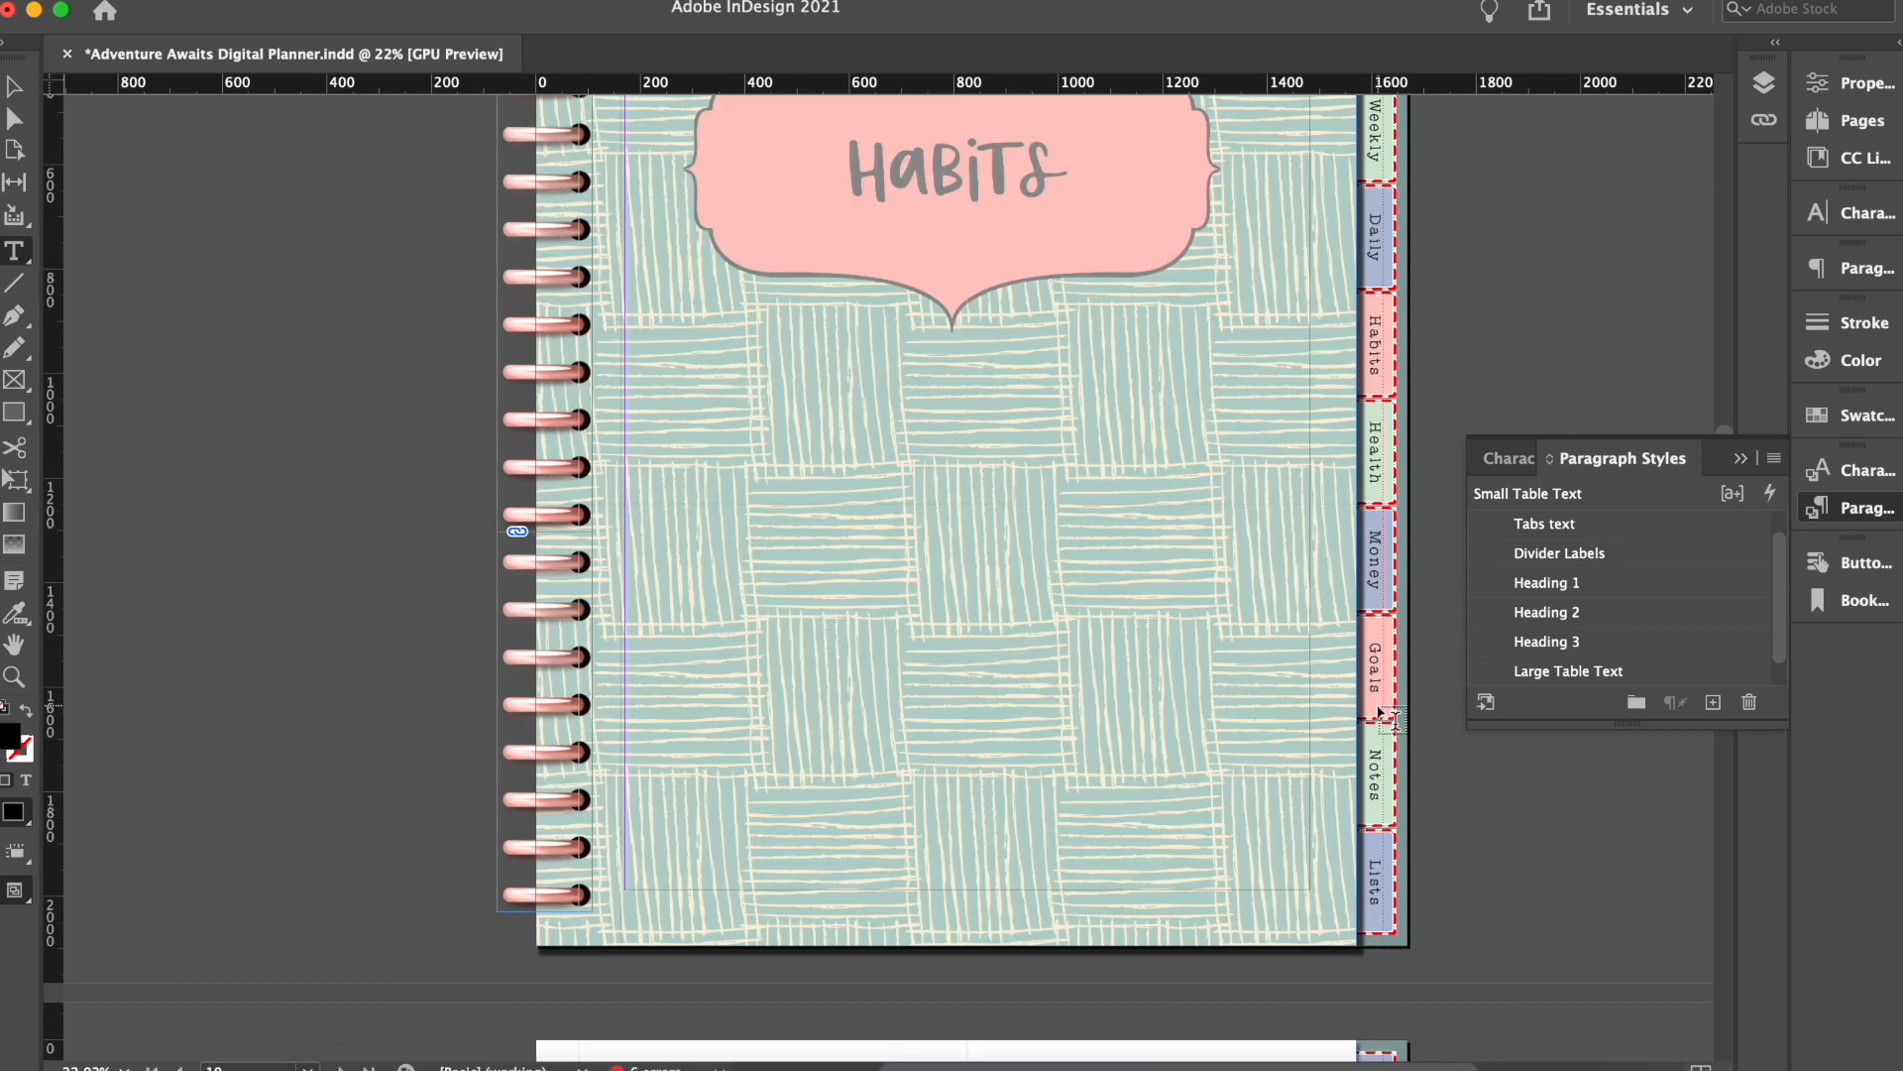
scroll(1382, 712, "down", 15)
scroll(1381, 712, "down", 3)
scroll(1381, 712, "up", 3)
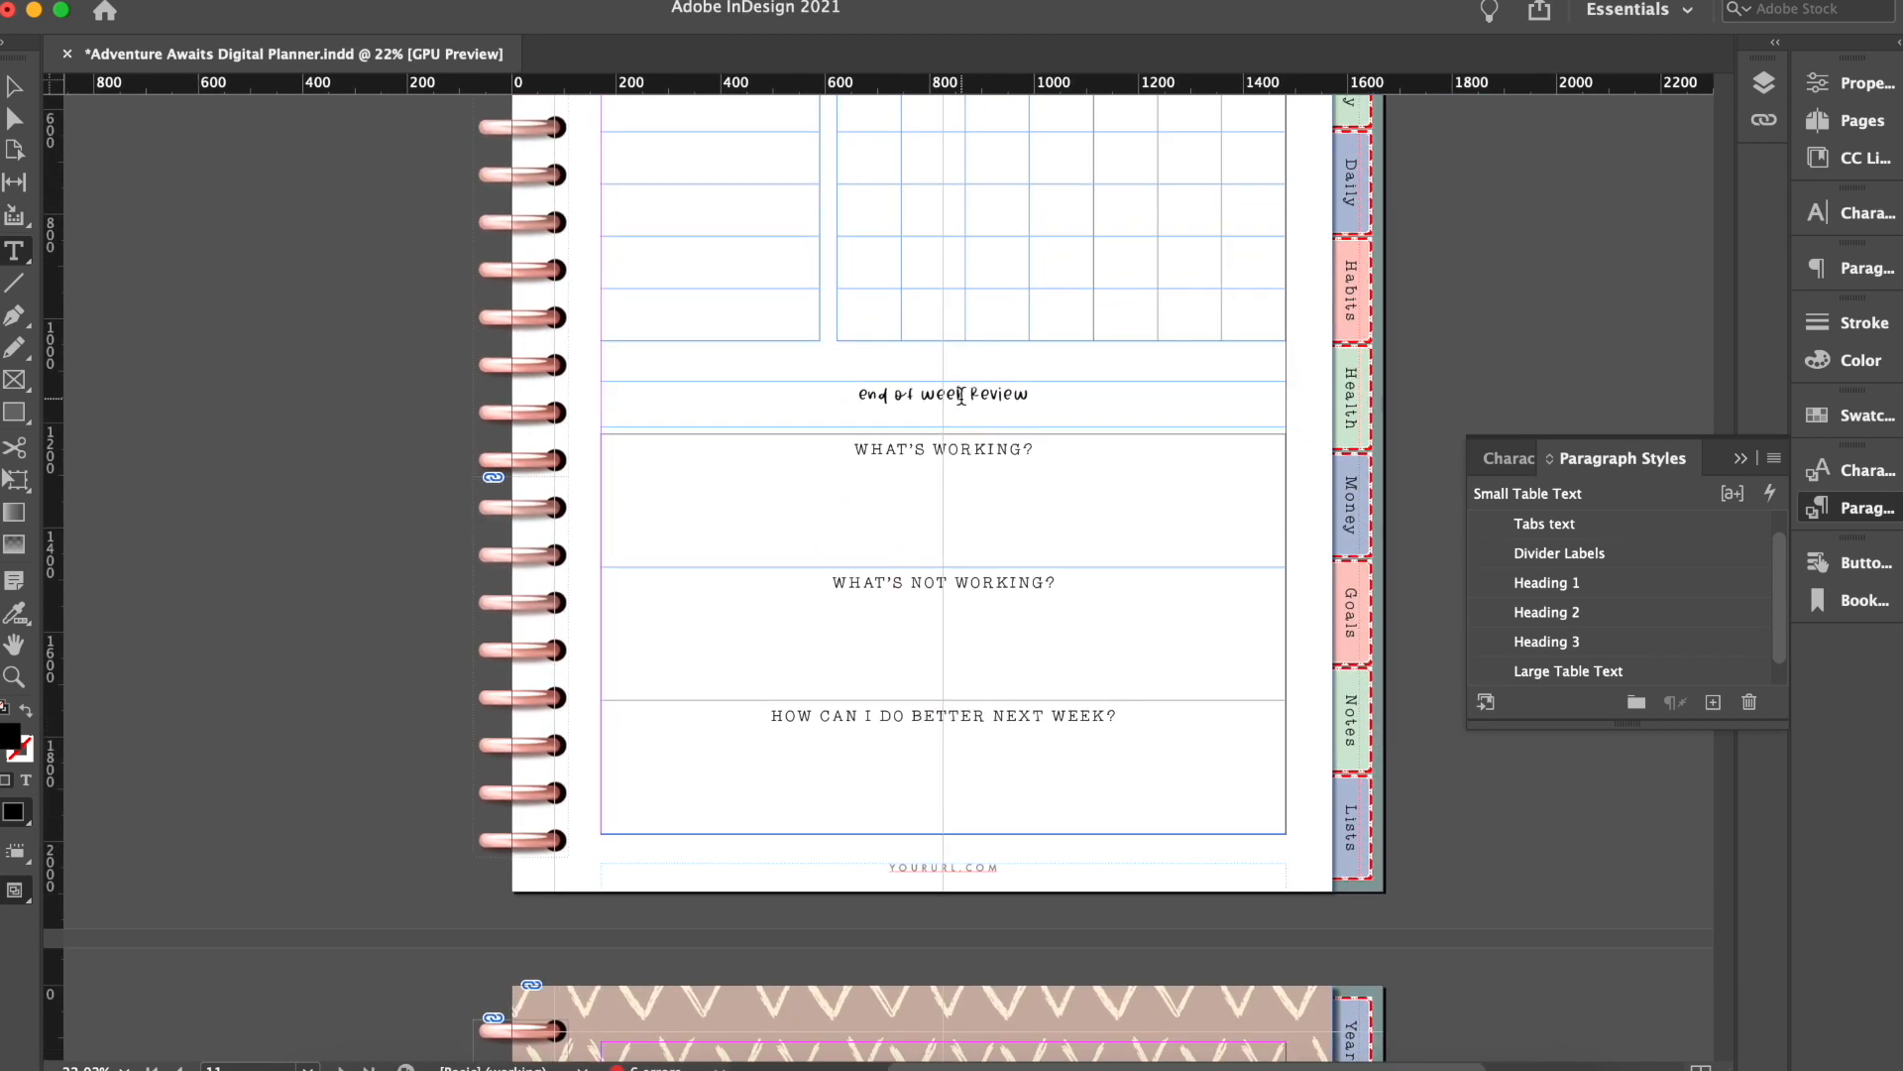
left_click(960, 396)
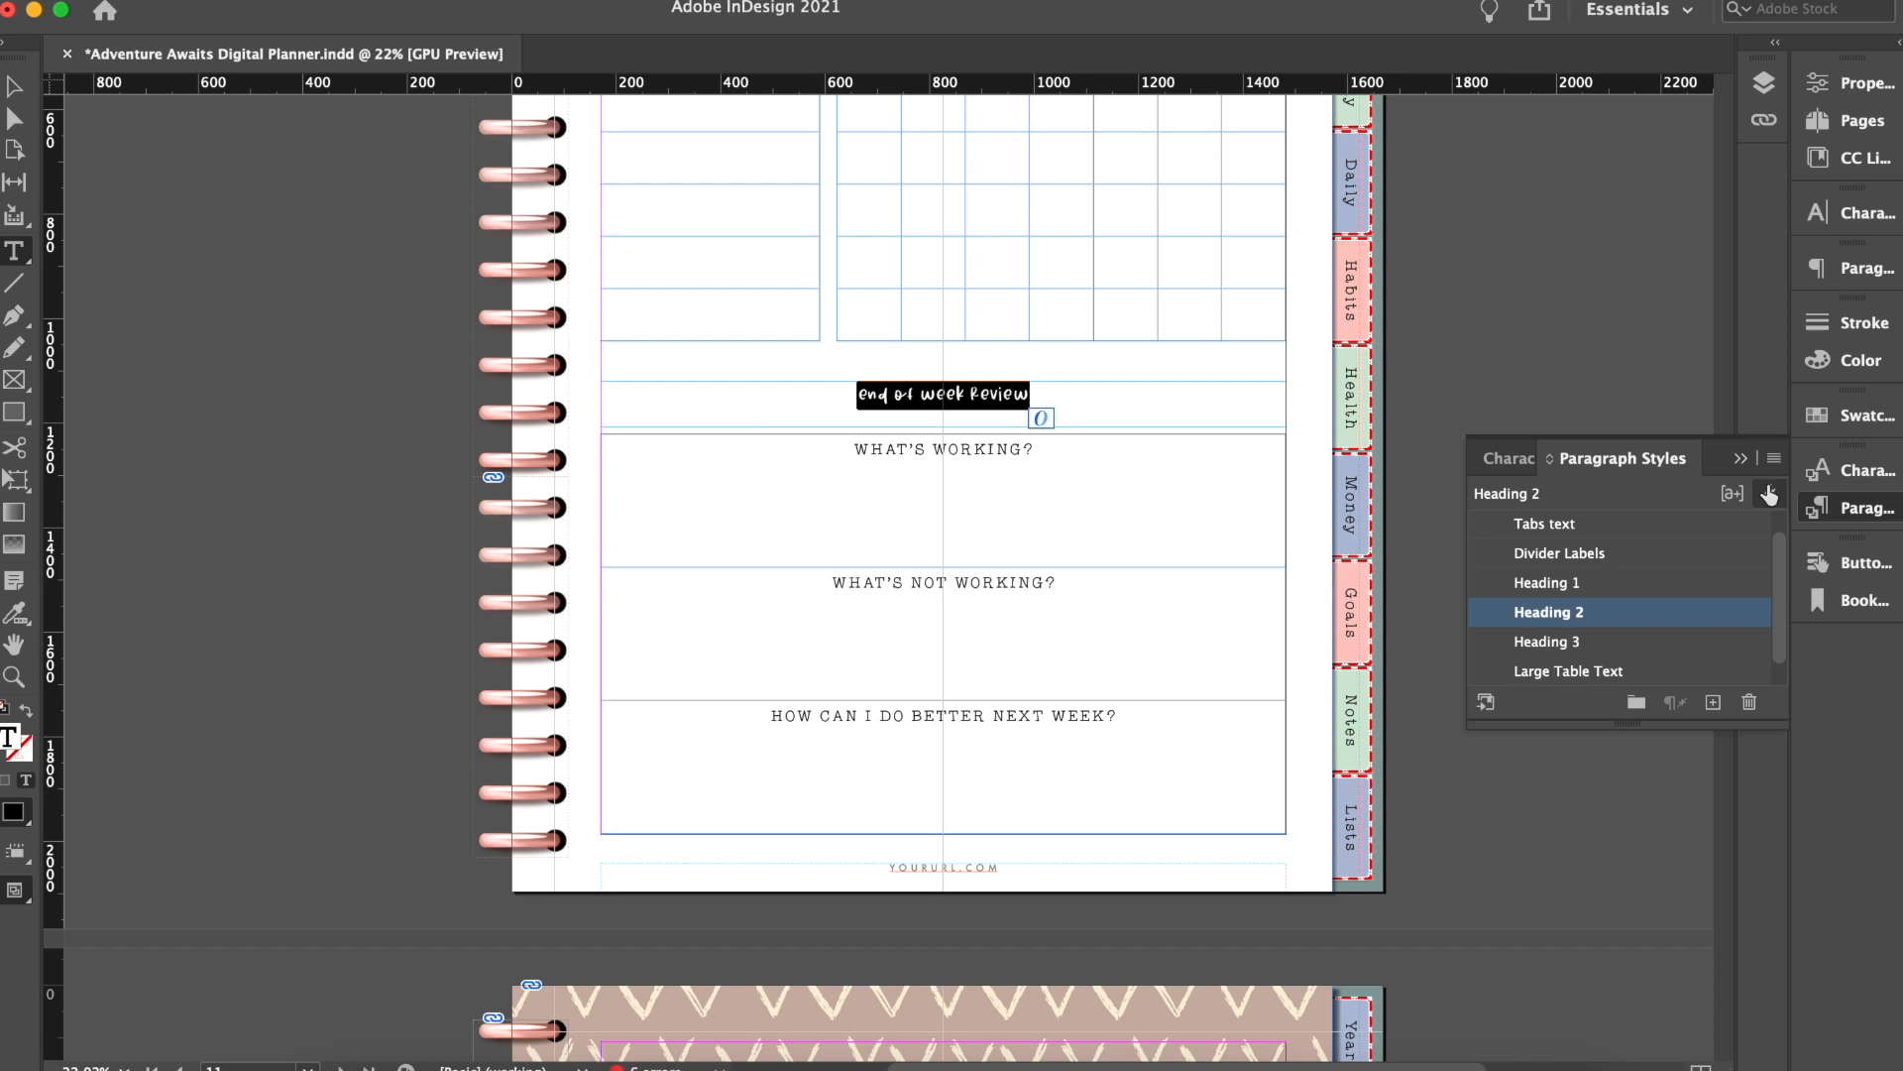
left_click(1865, 216)
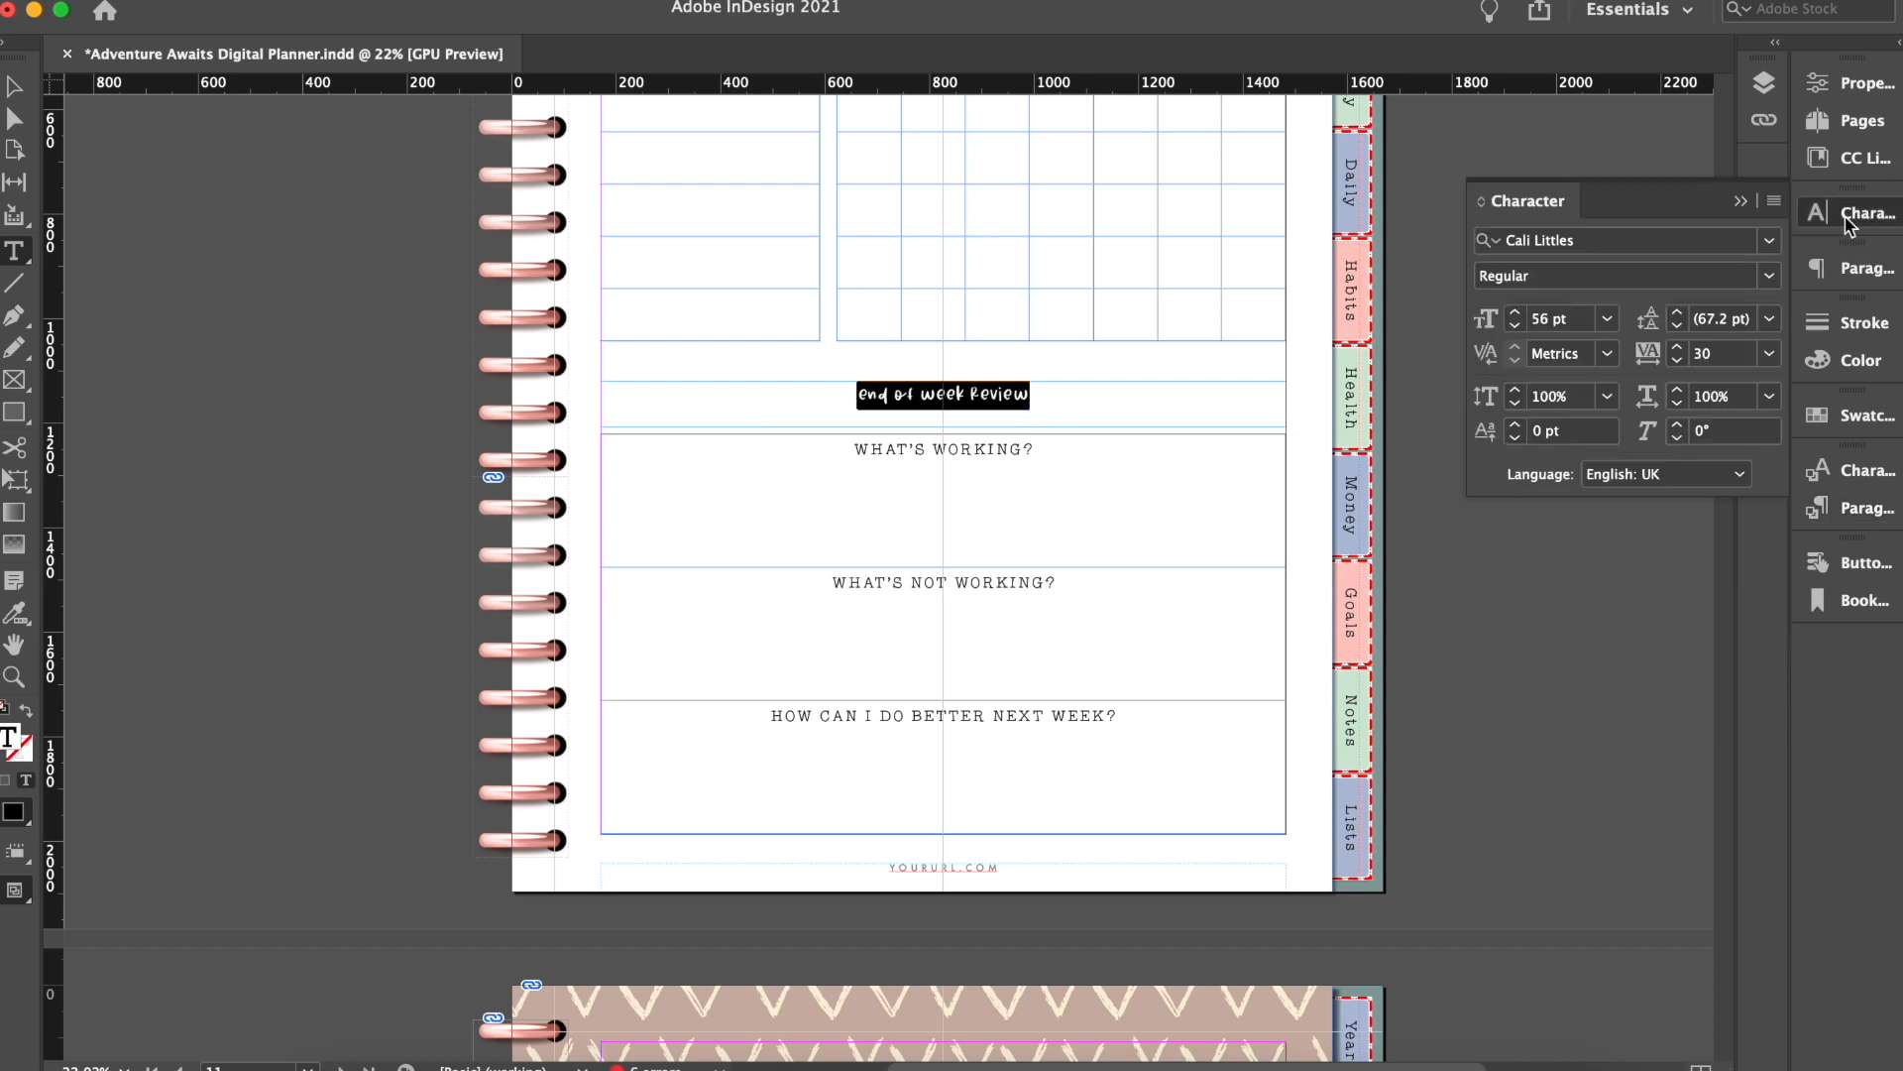
left_click(1866, 507)
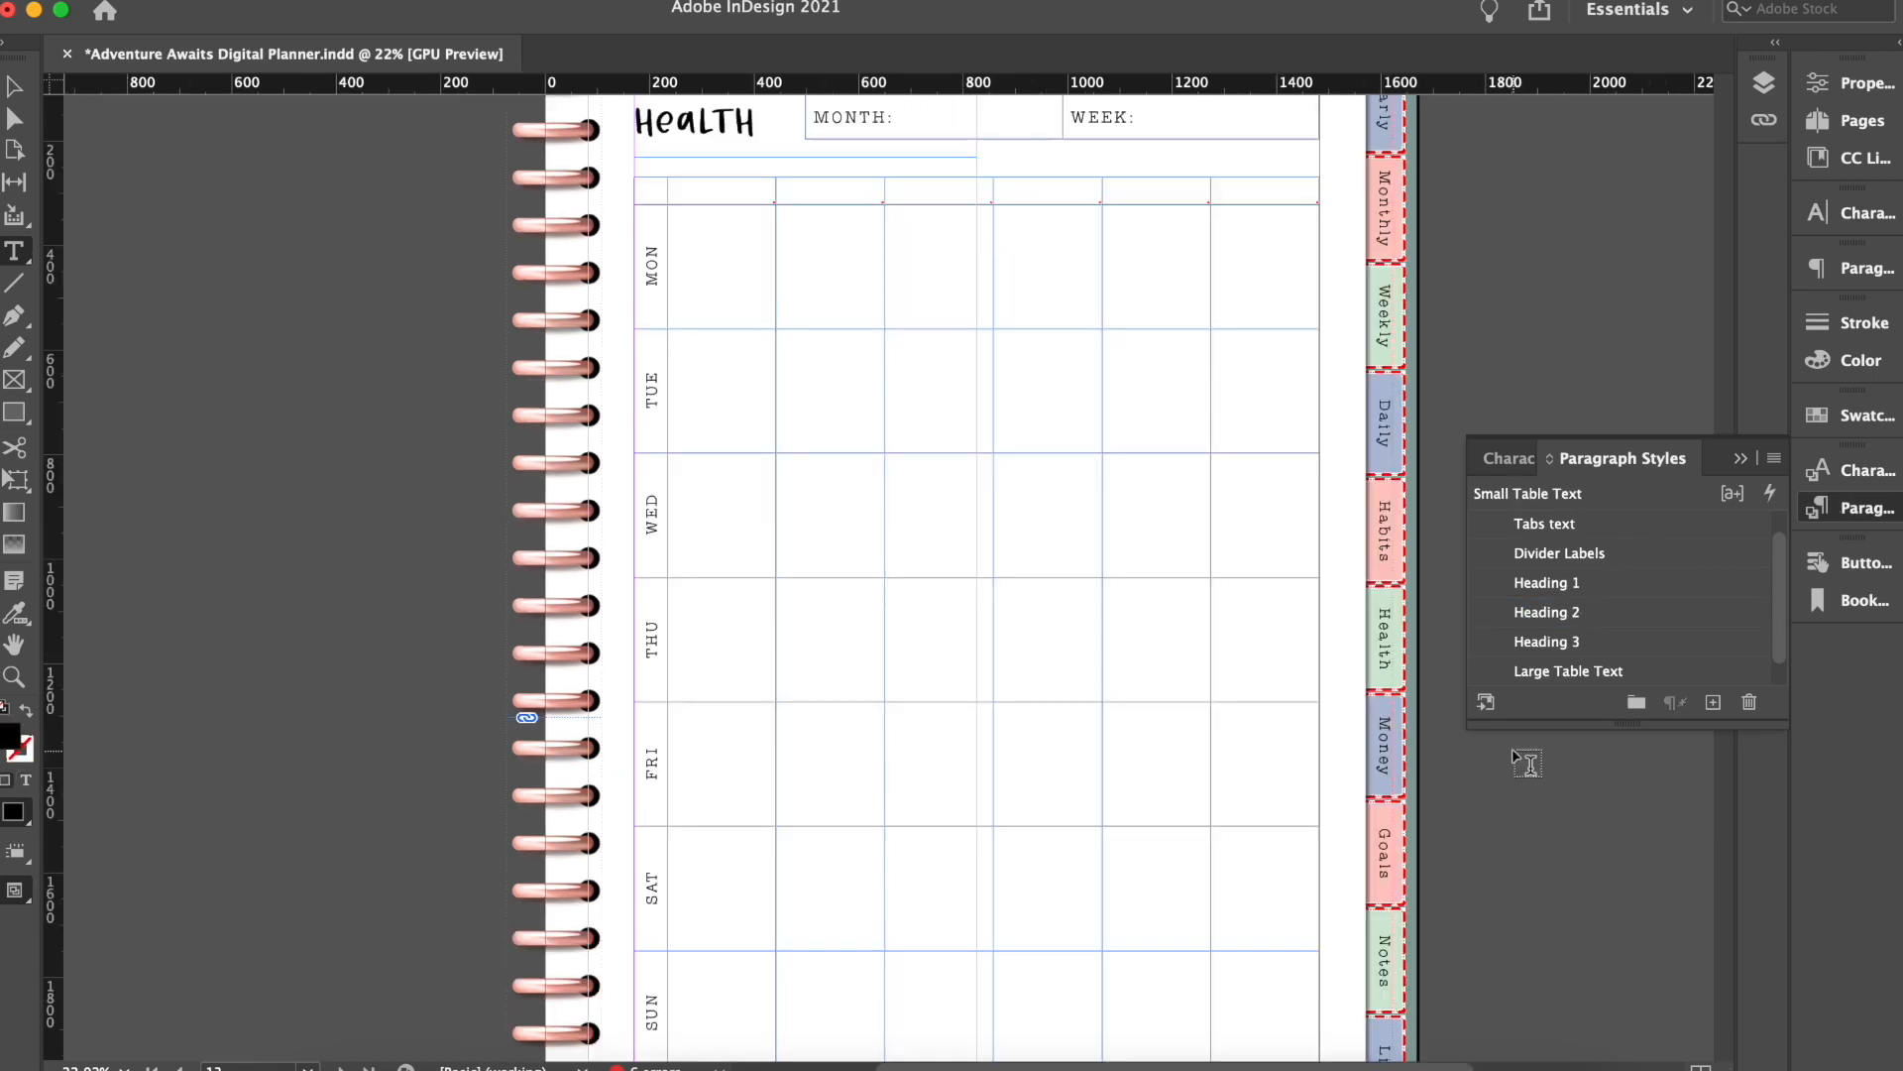
Step: On the Monthly Budget page, reduce the first FIXED EXPENSES column header's font size to 26 pt
scroll(1526, 763, "down", 20)
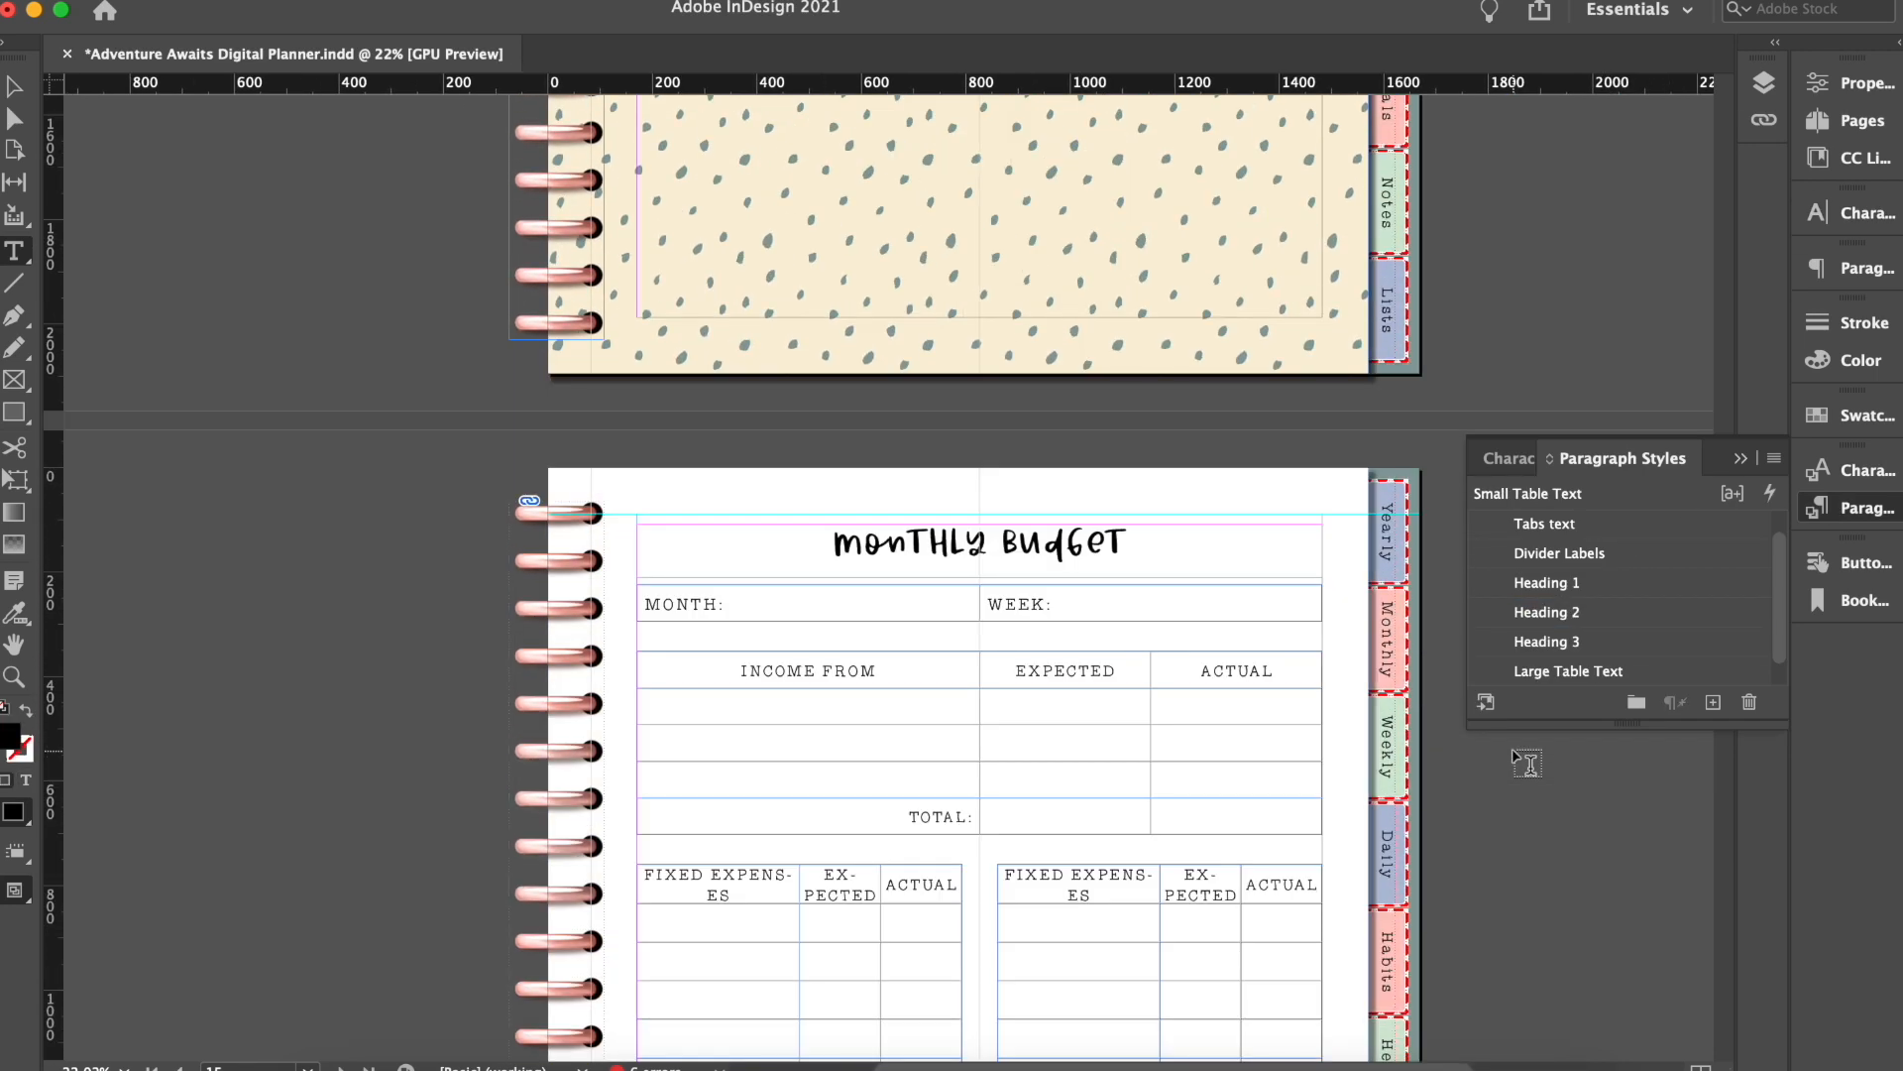
scroll(1527, 763, "down", 15)
scroll(1526, 764, "up", 5)
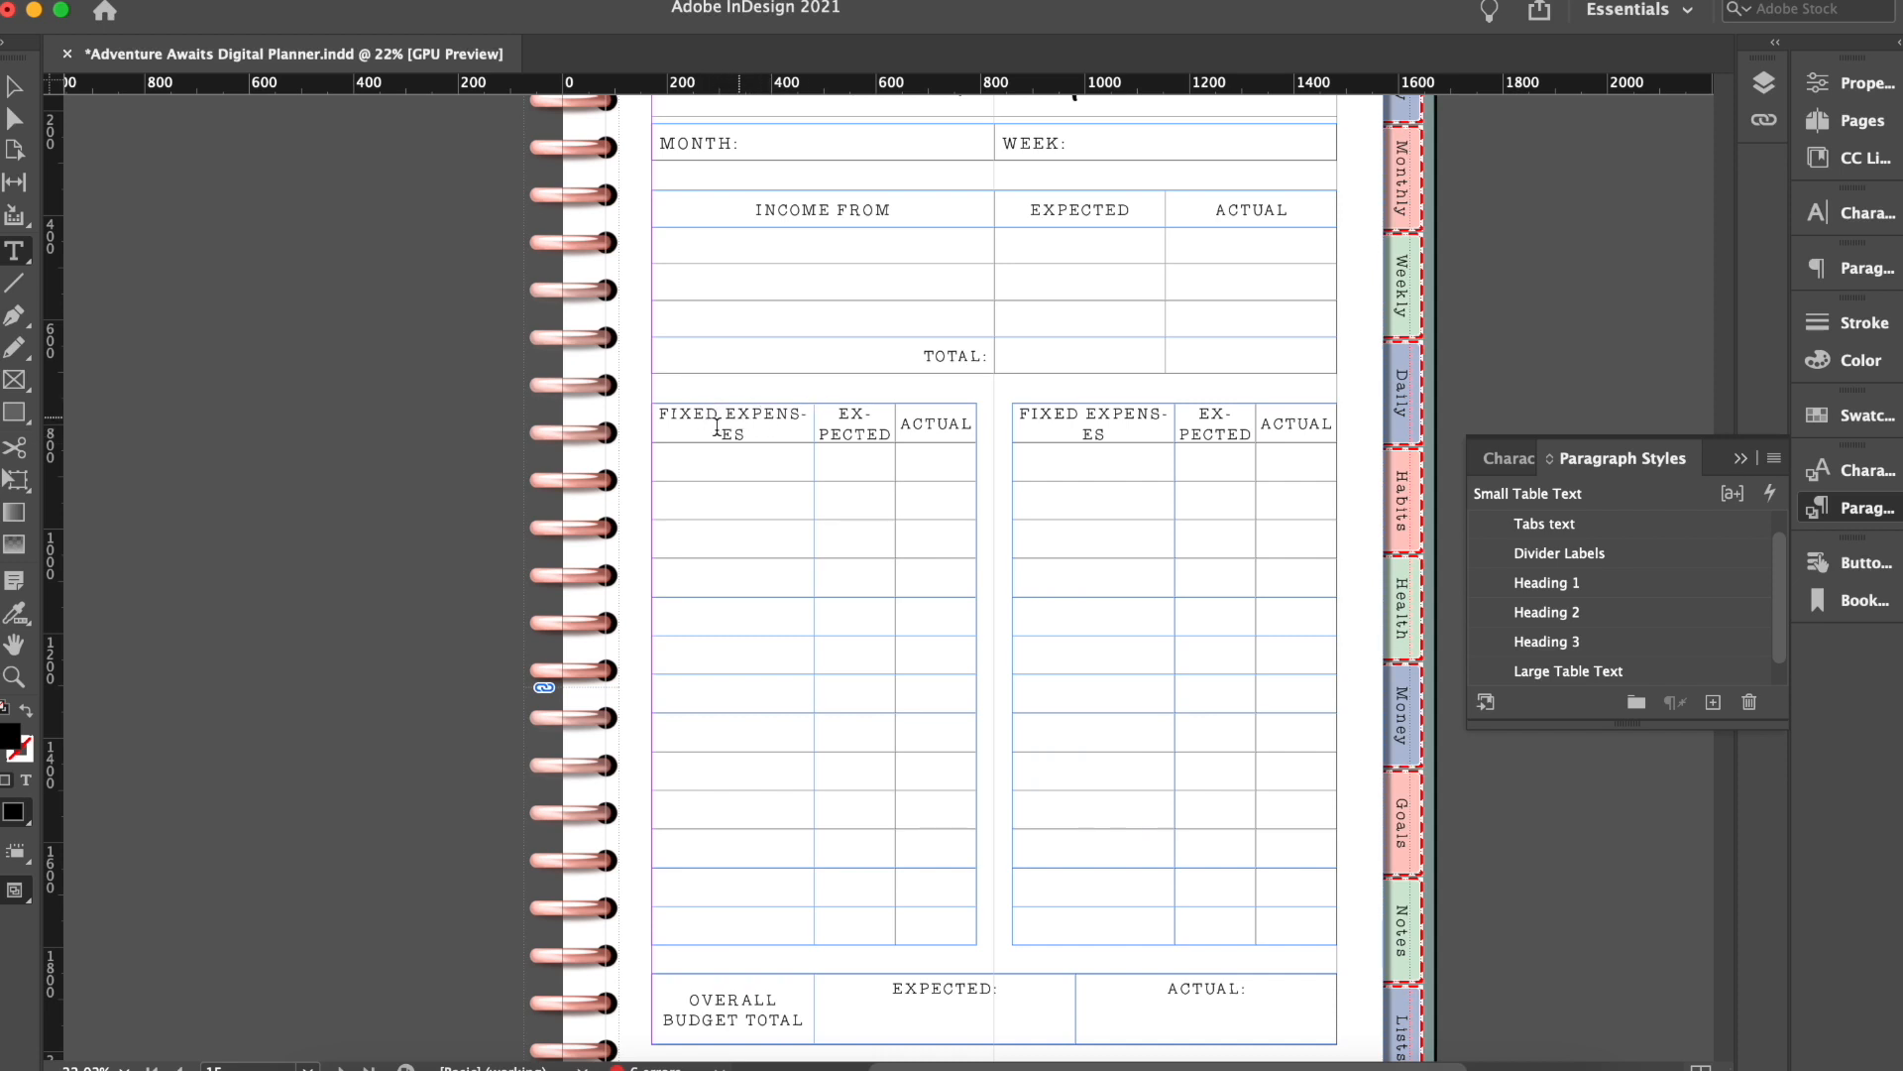
left_click(741, 432)
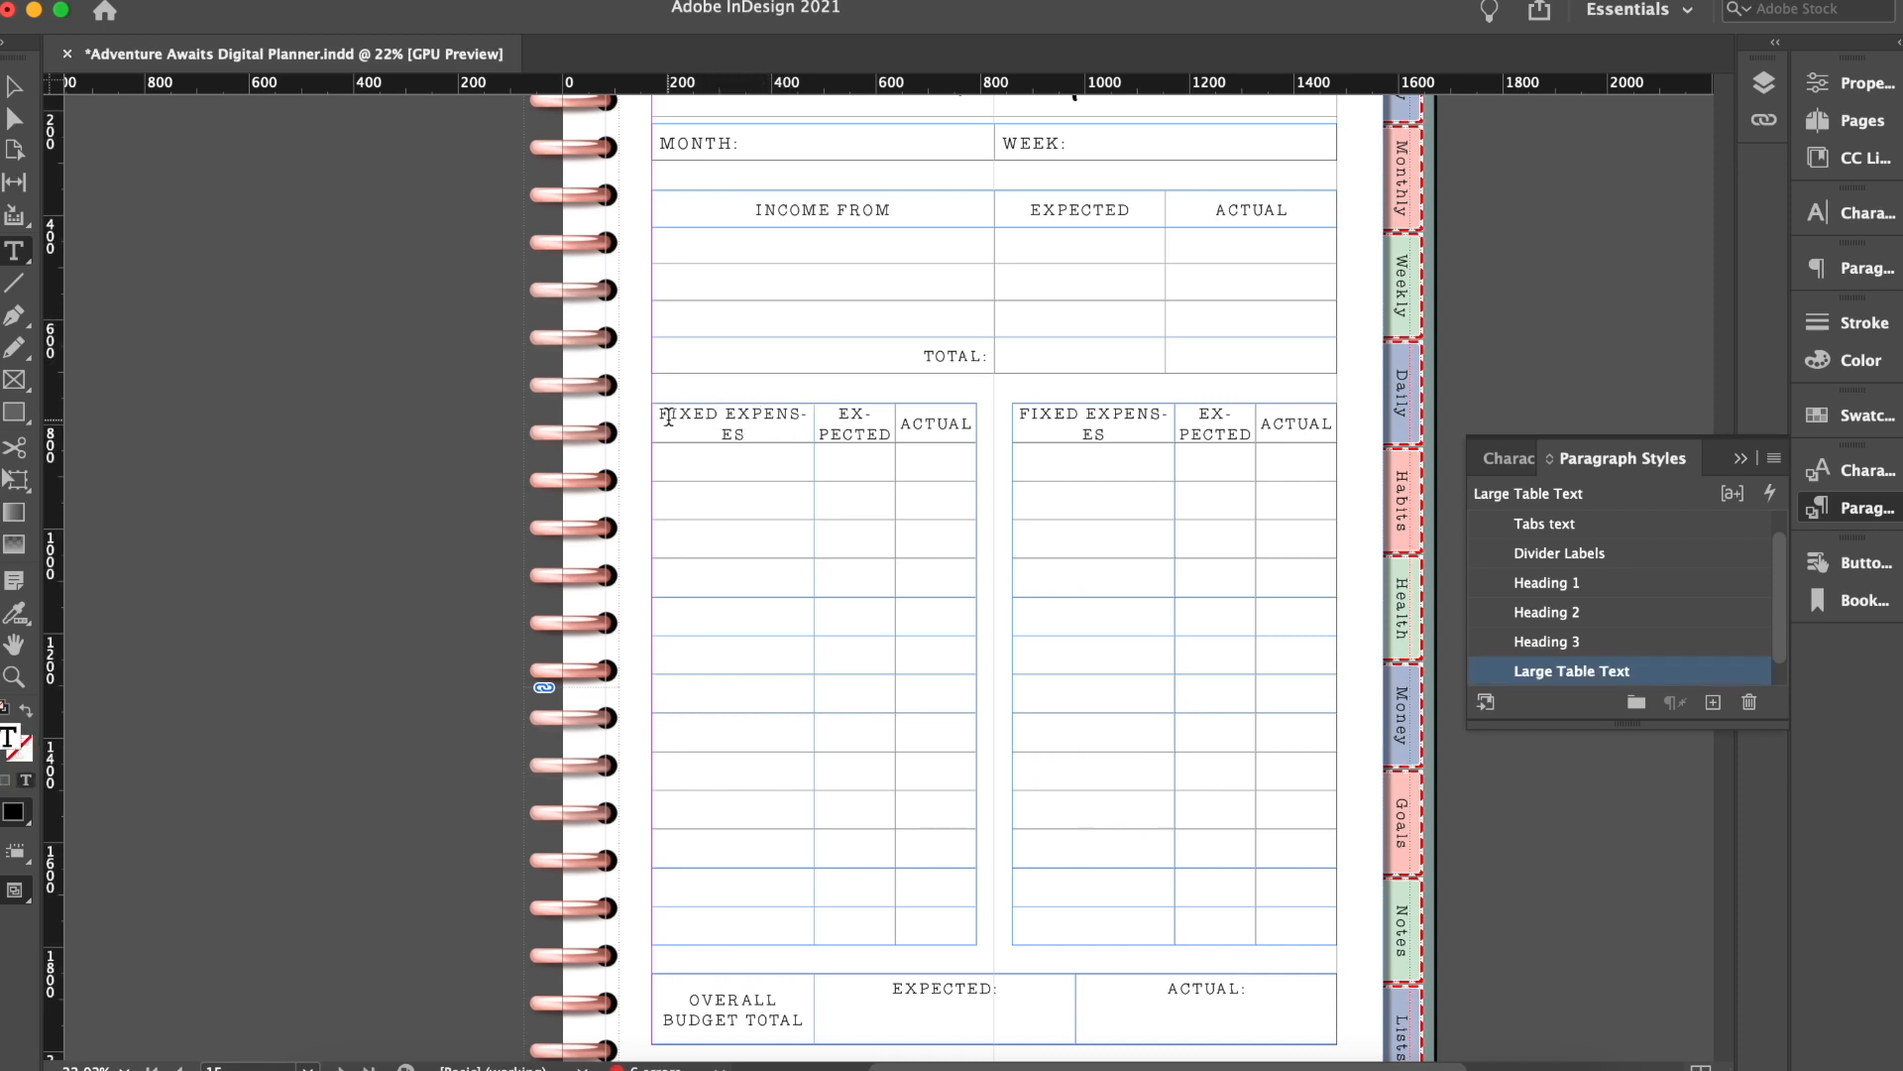
left_click_drag(660, 414, 759, 427)
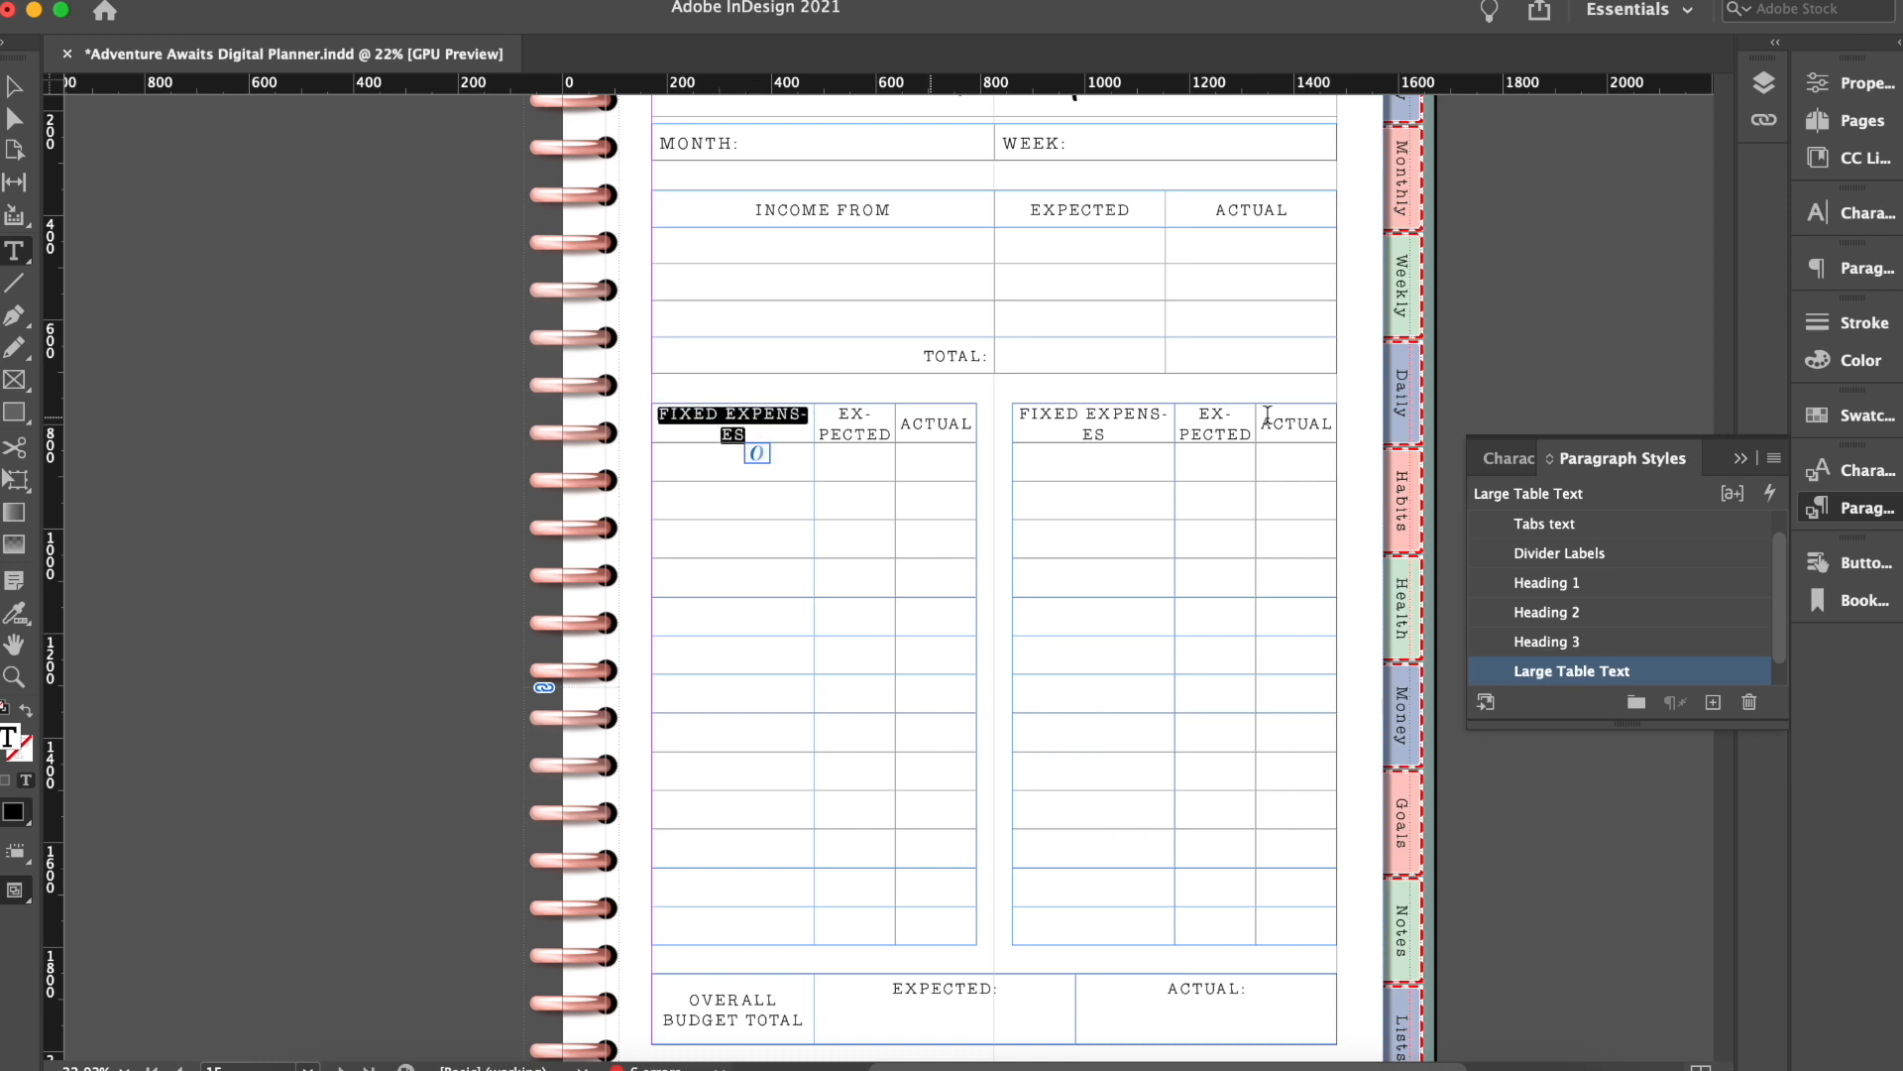
left_click(1866, 216)
left_click(1513, 327)
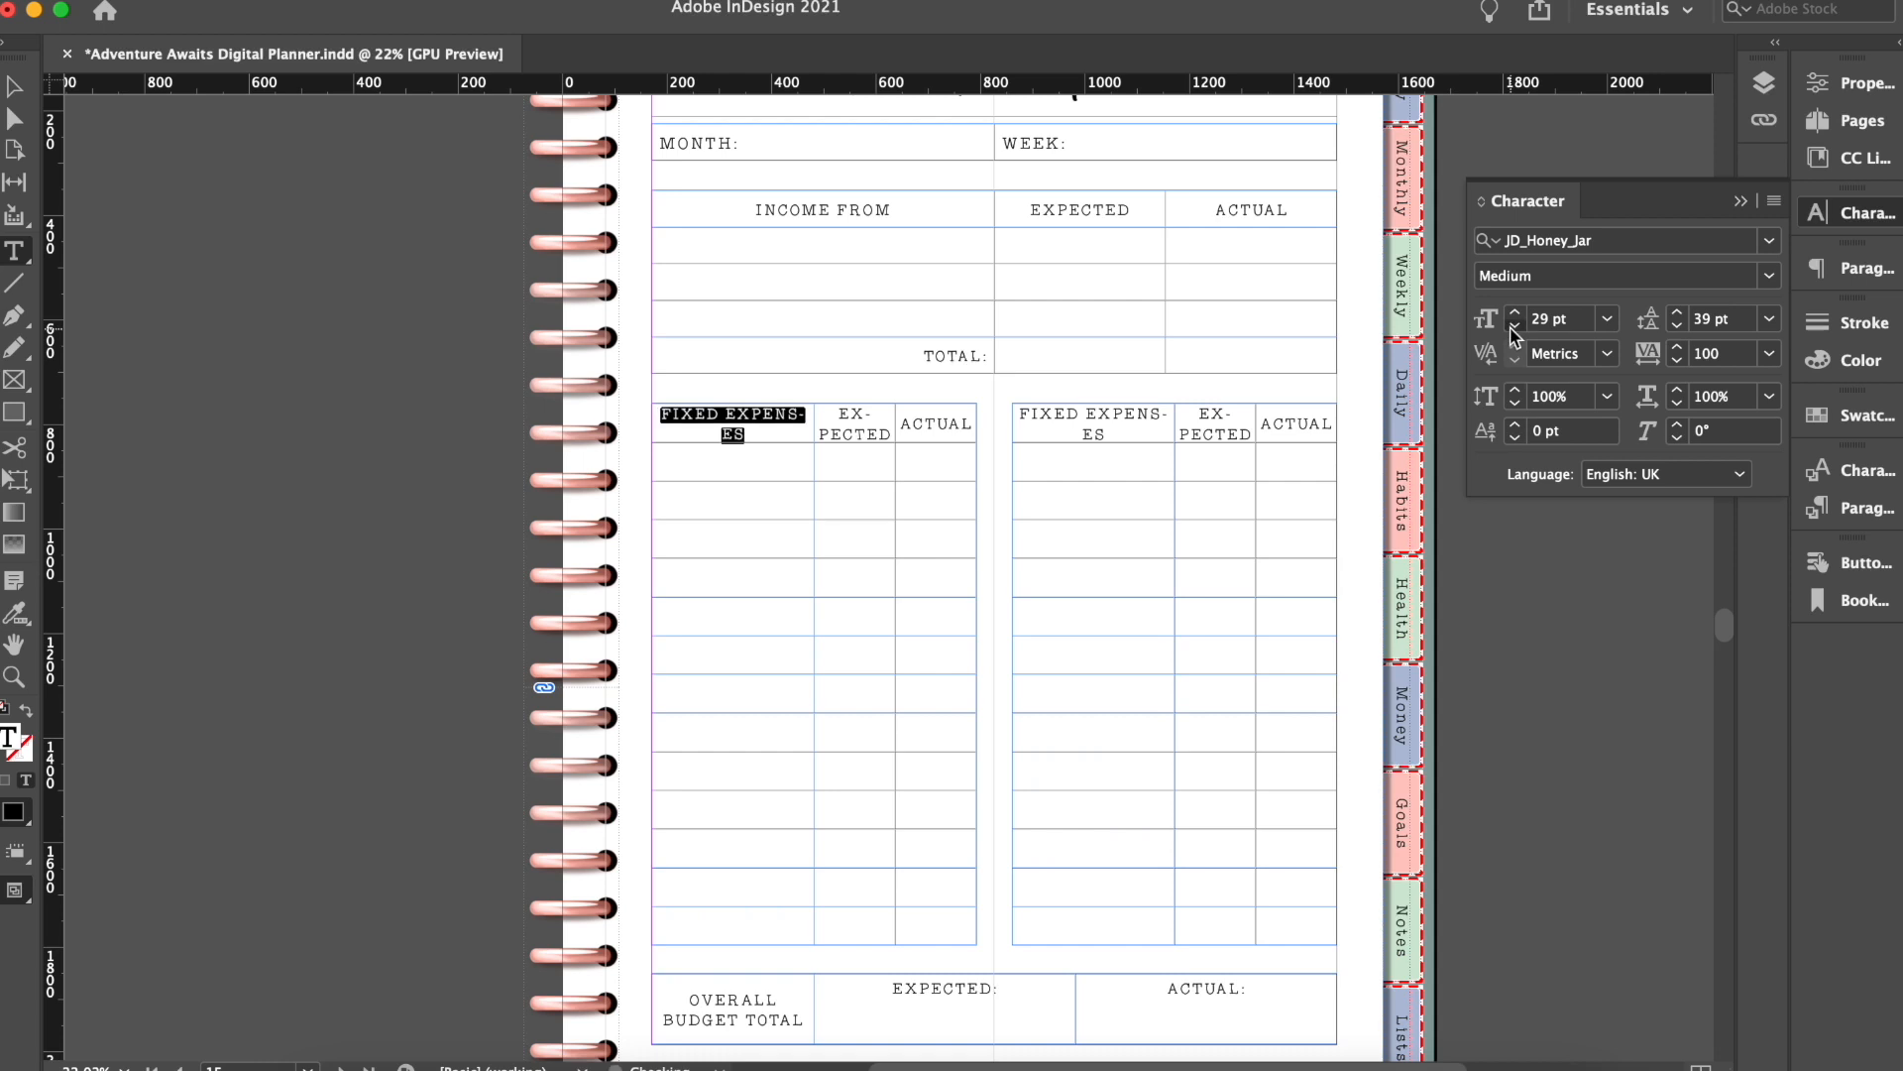
left_click(1513, 327)
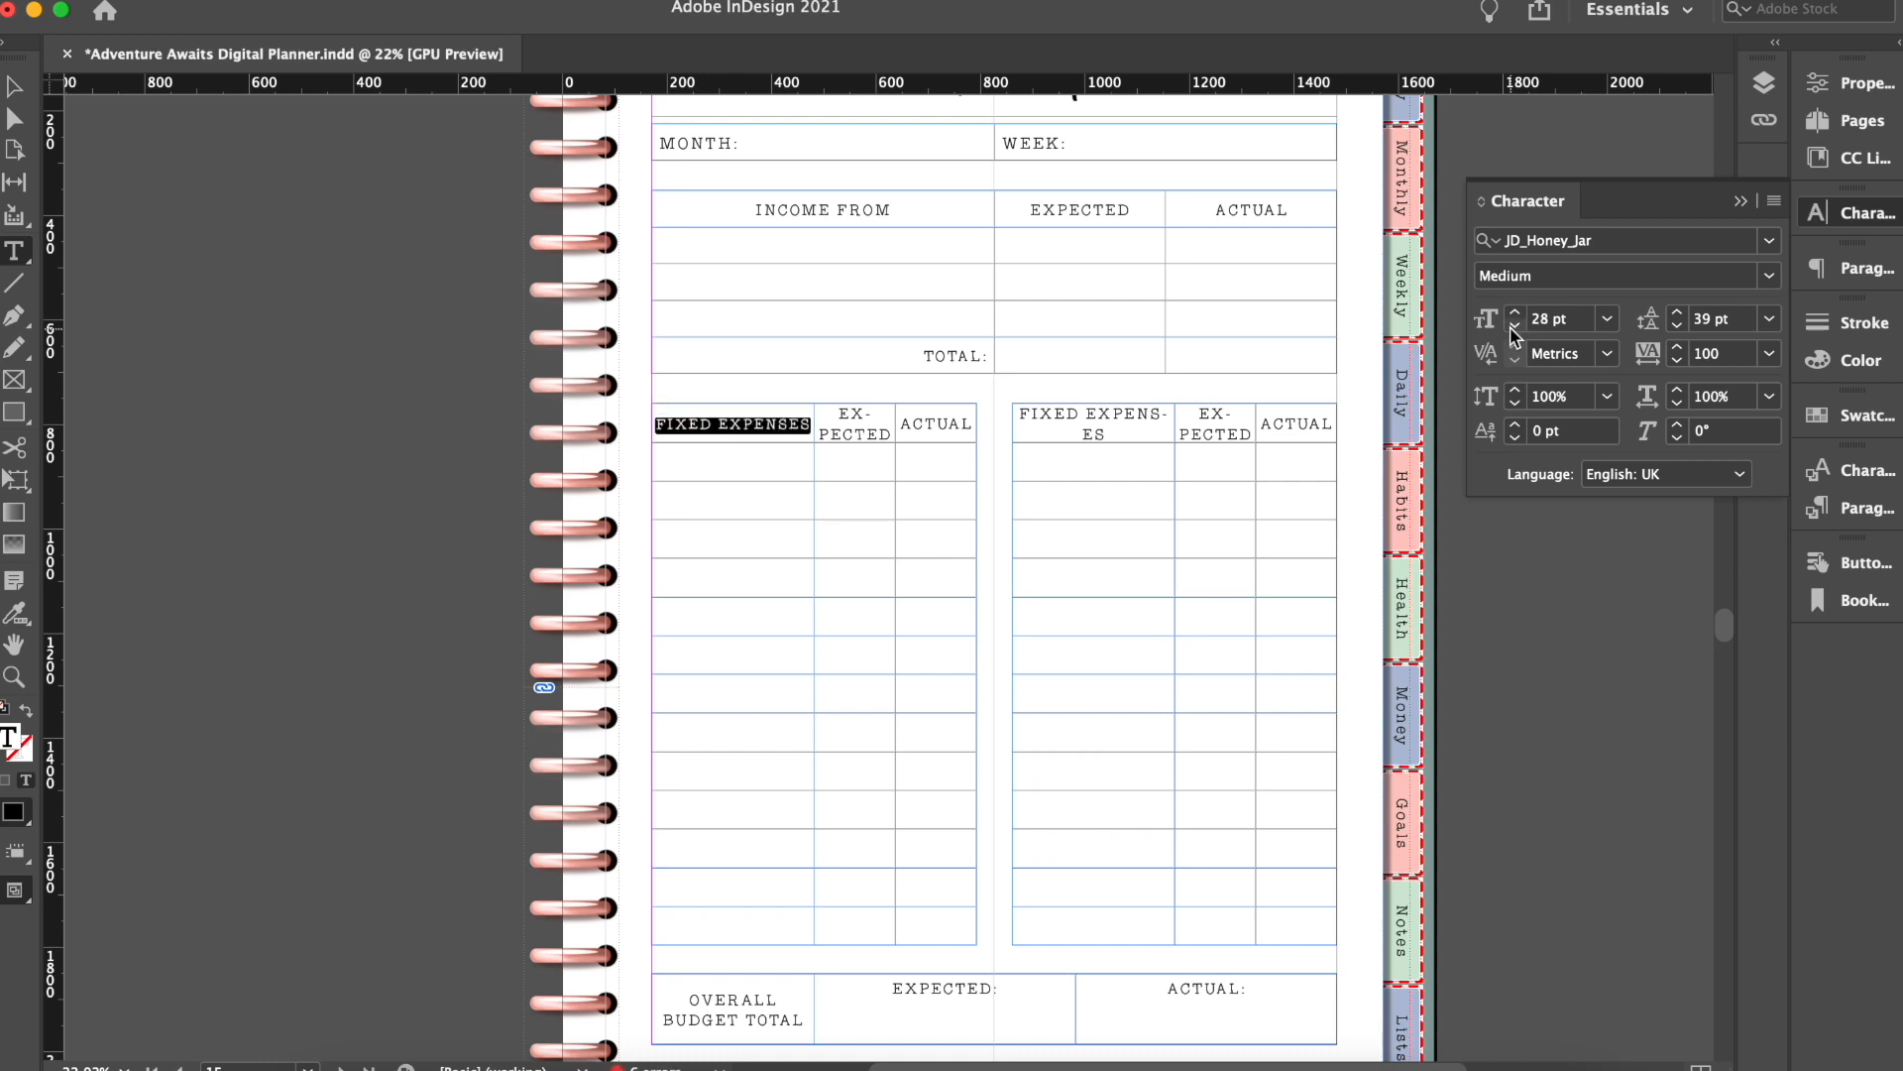
left_click(1514, 329)
left_click(1514, 329)
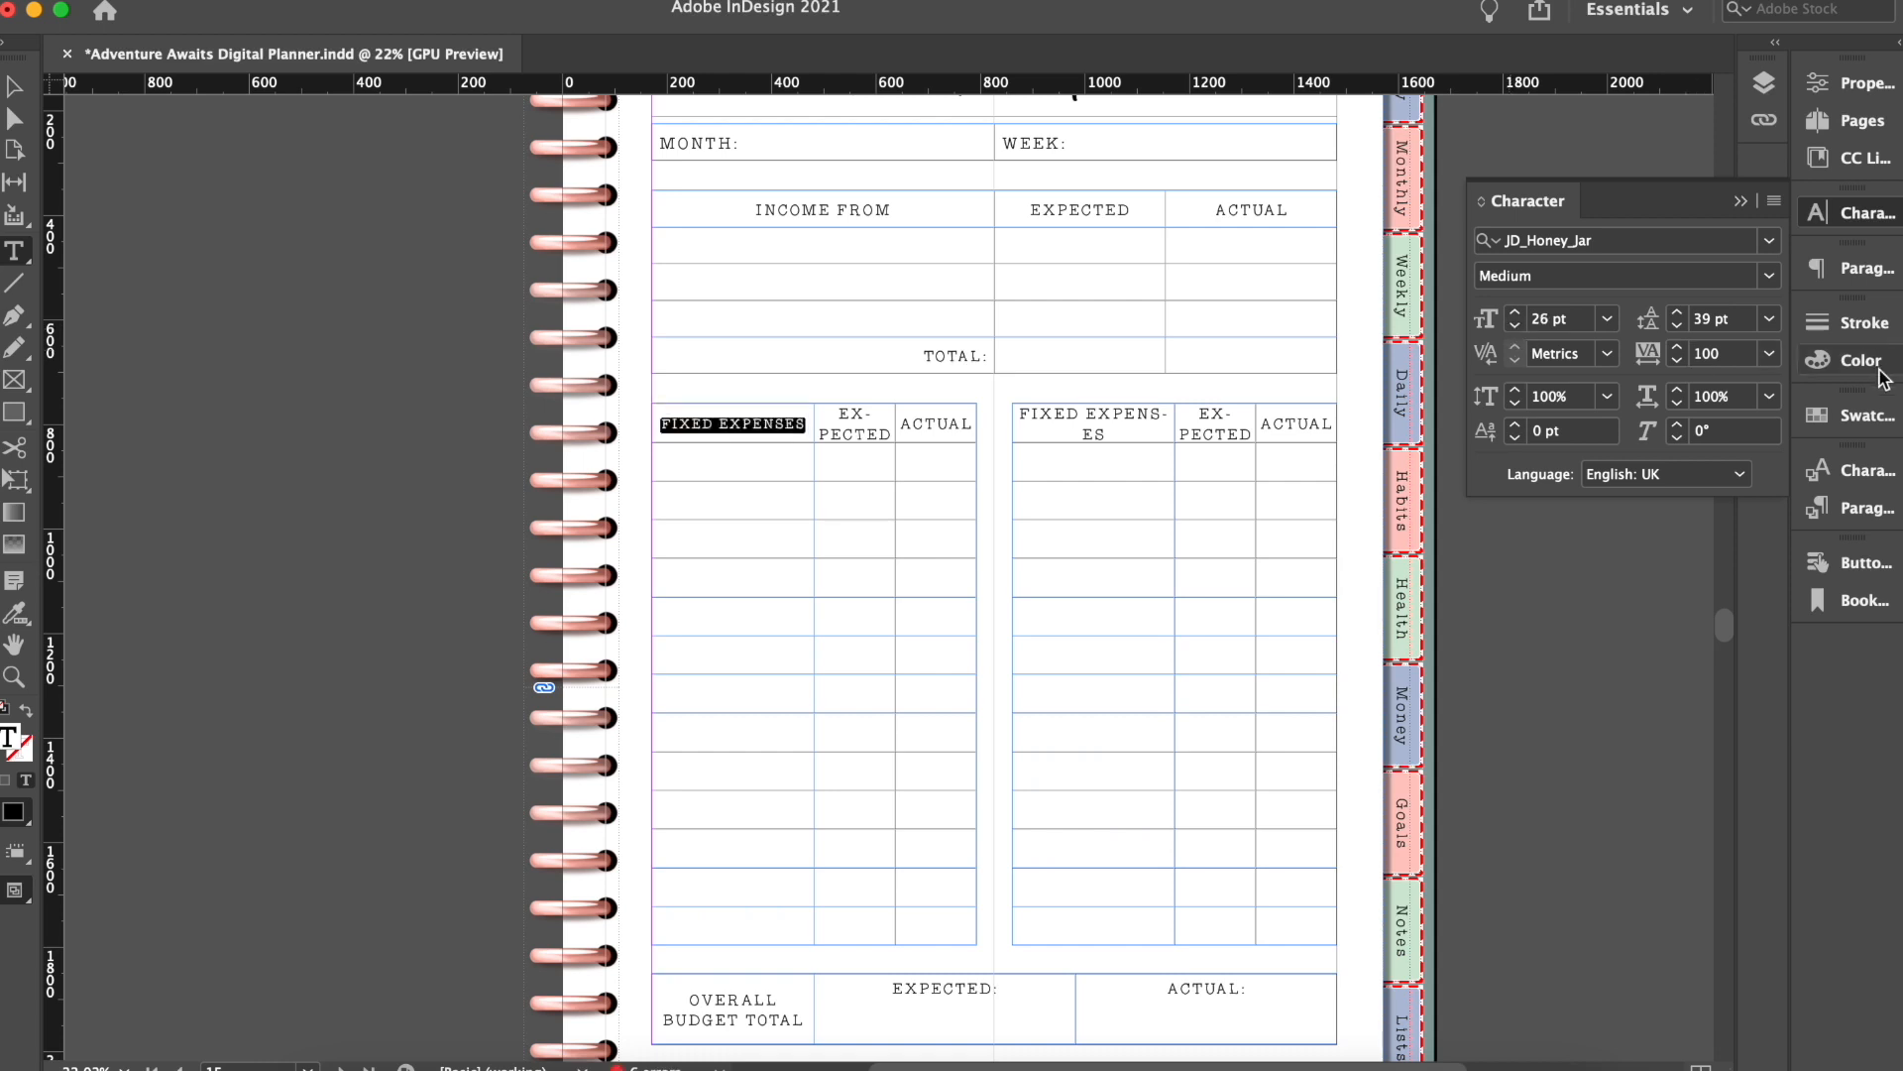
Step: Redefine the Large Table Text paragraph style to match the resized FIXED EXPENSES header, and deselect the text
left_click(1837, 509)
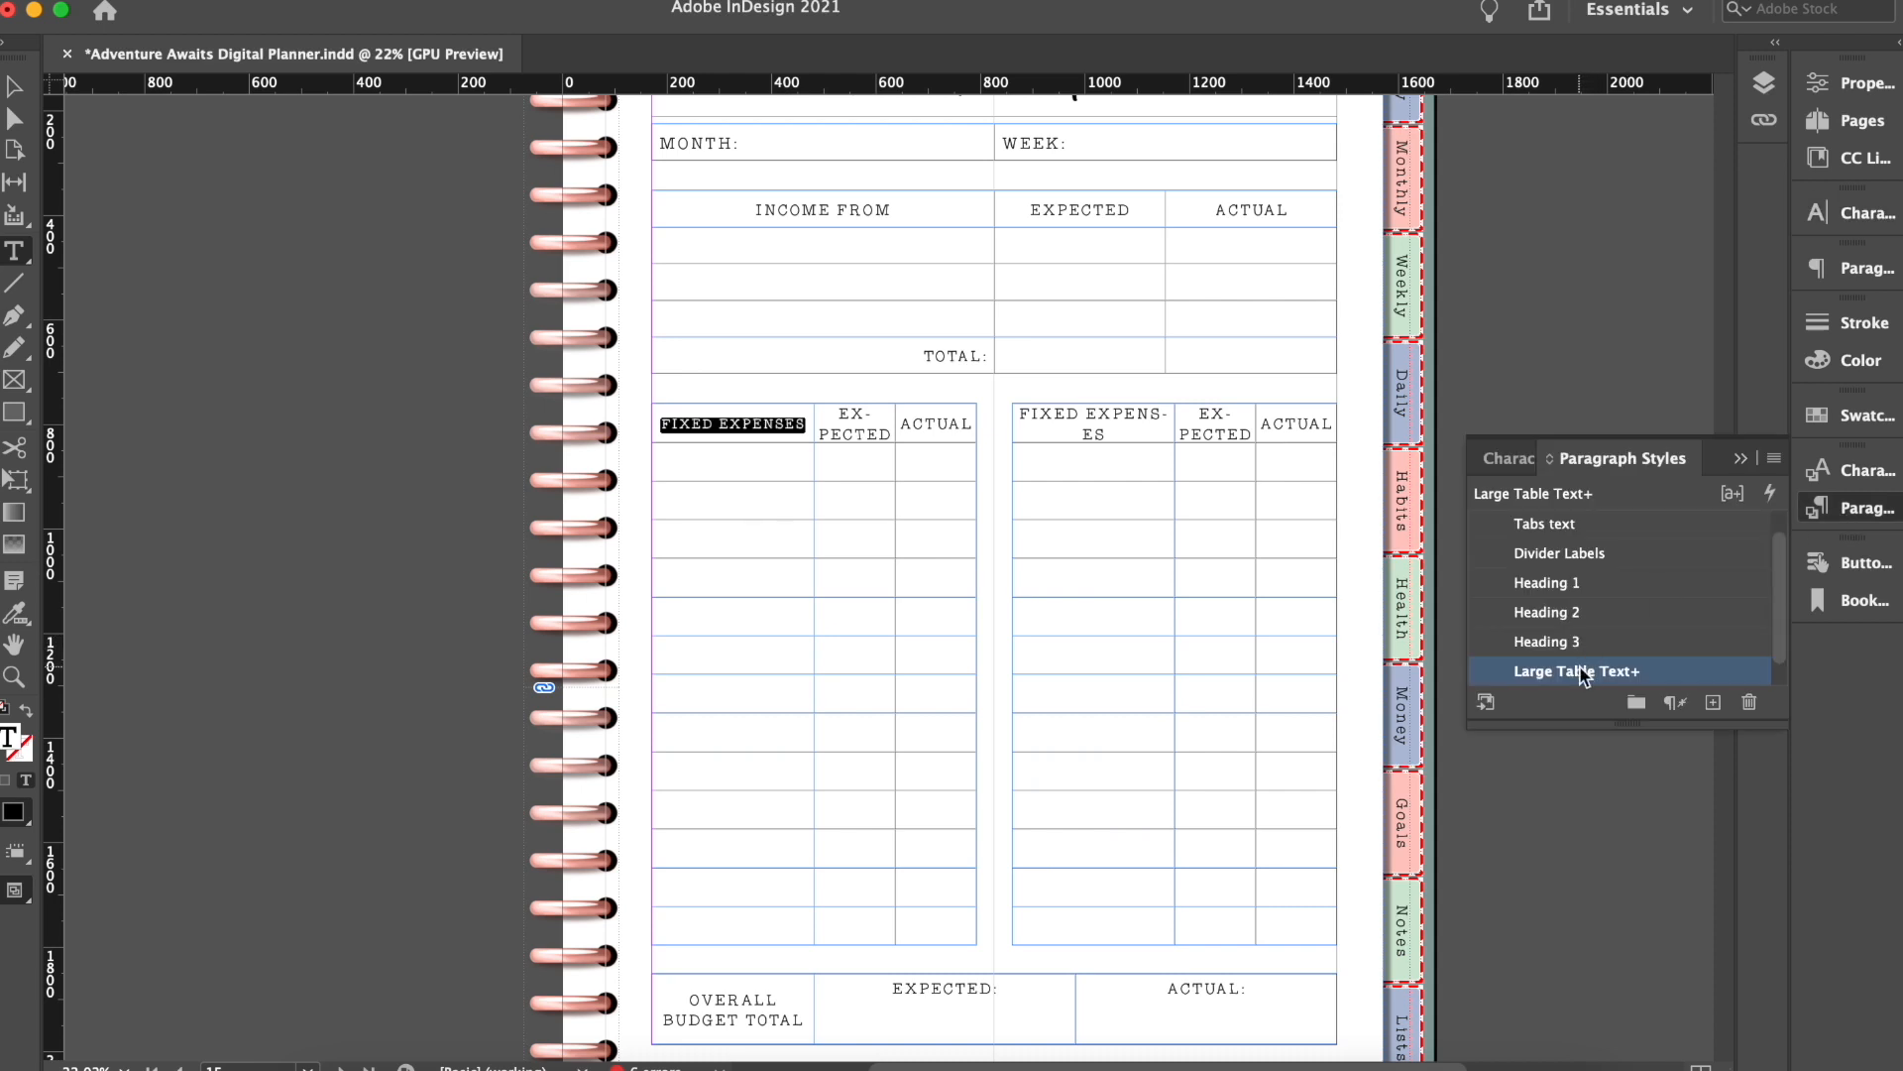
right_click(1583, 677)
left_click(1364, 777)
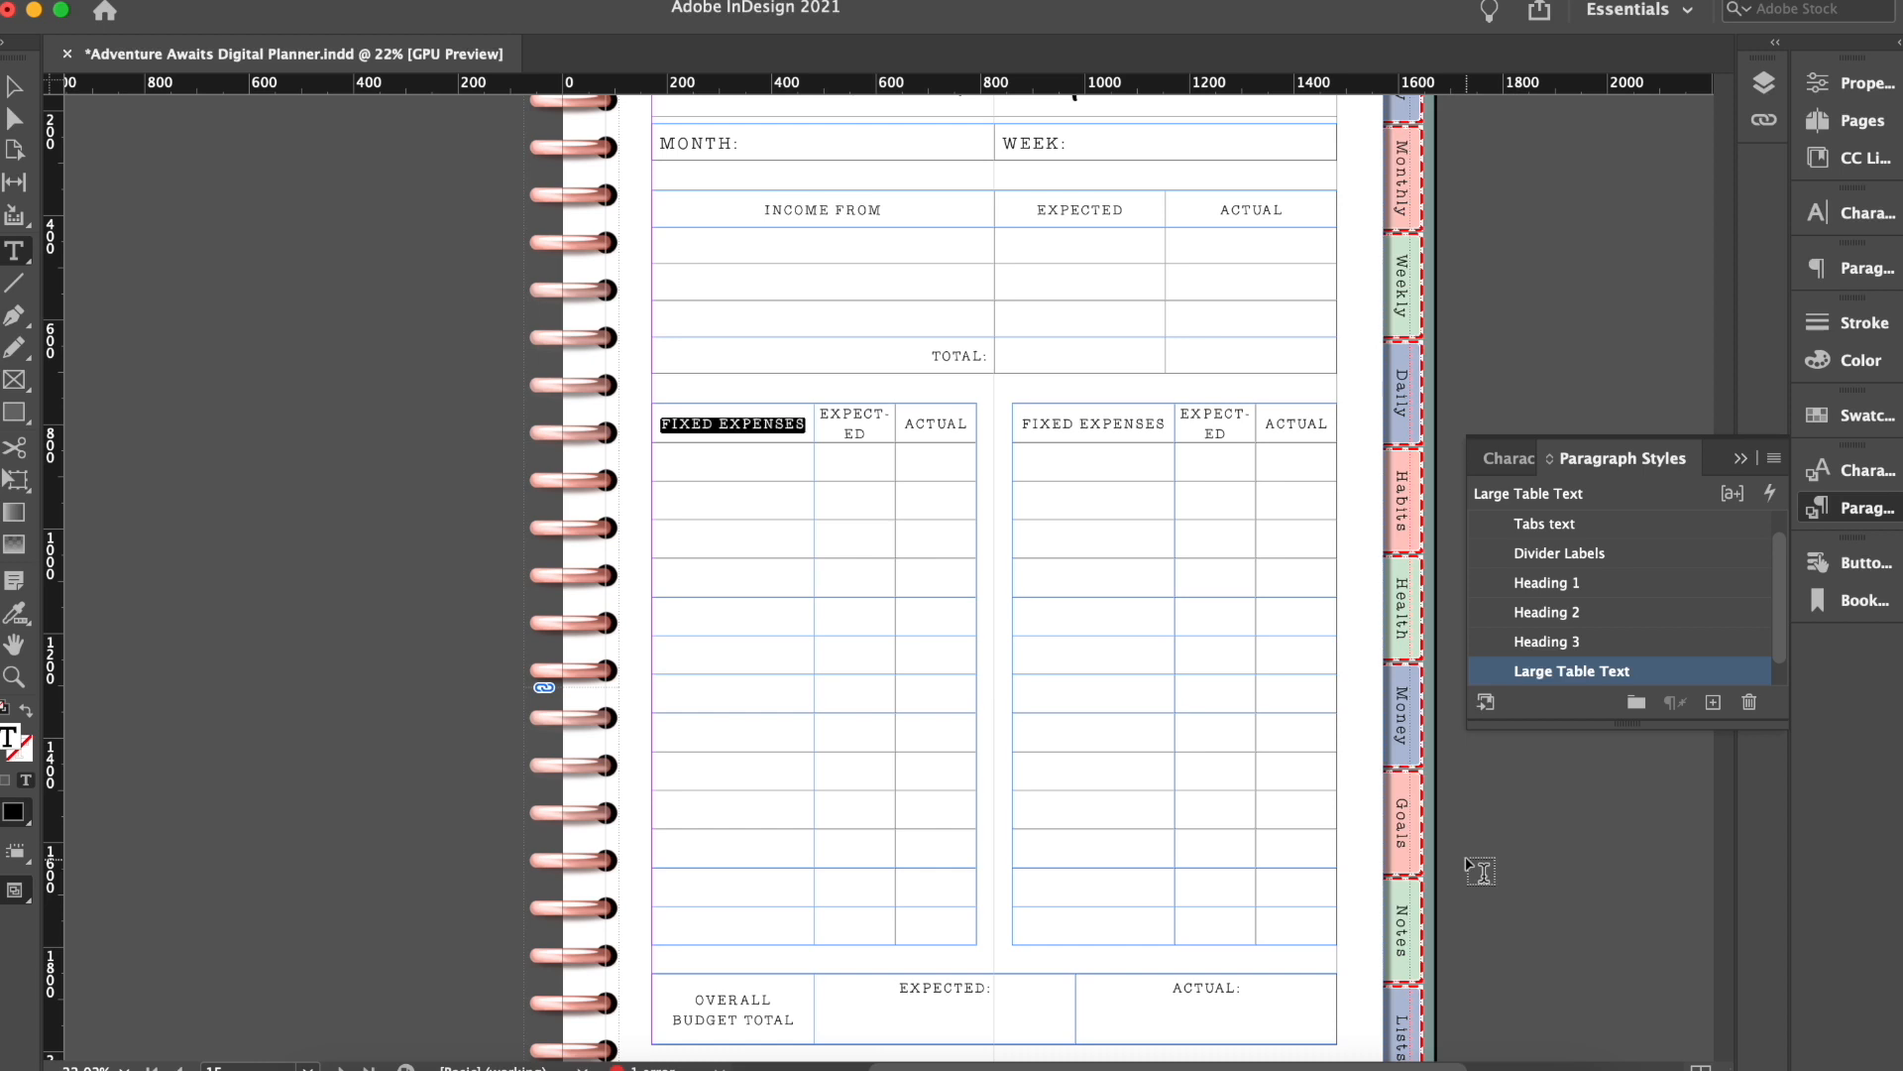
left_click(935, 474)
Step: Shrink the EXPECTED column headers in both Fixed Expenses tables so each fits on one line
scroll(854, 400, "up", 1)
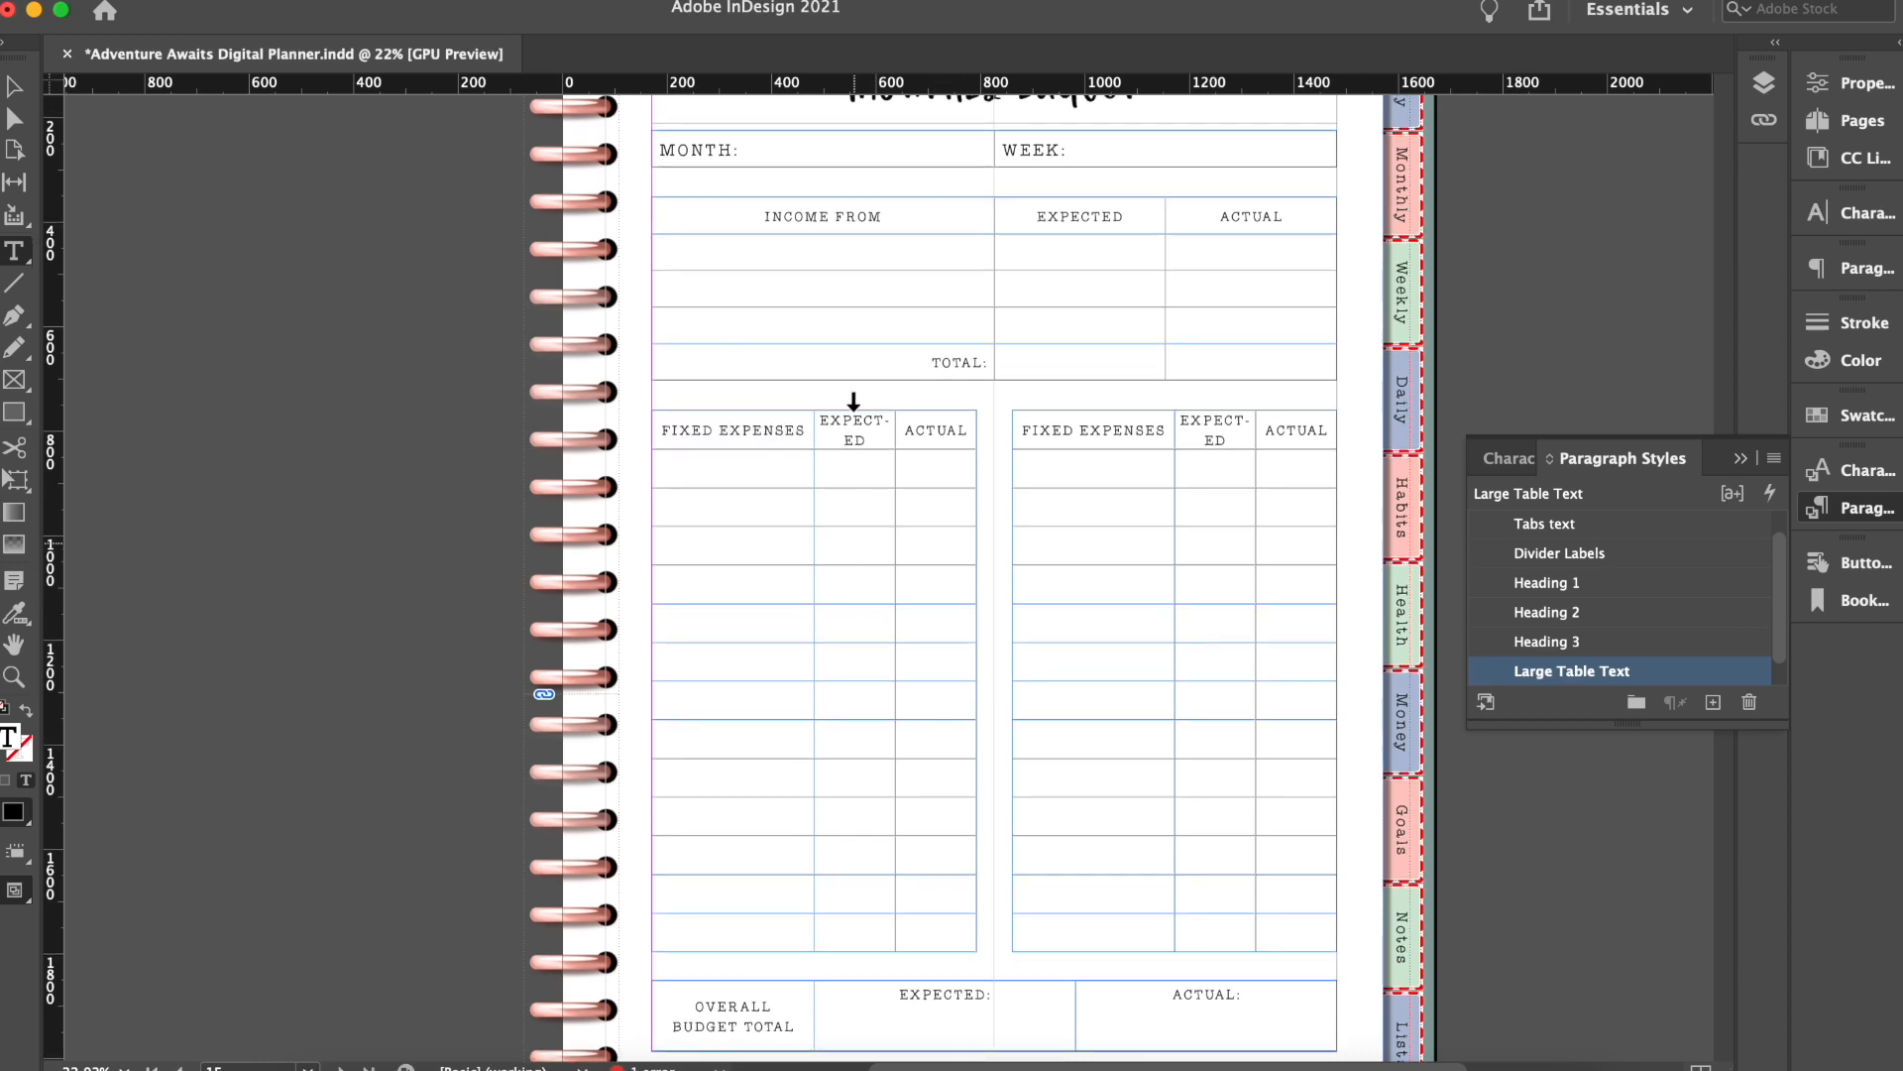
left_click_drag(822, 420, 891, 441)
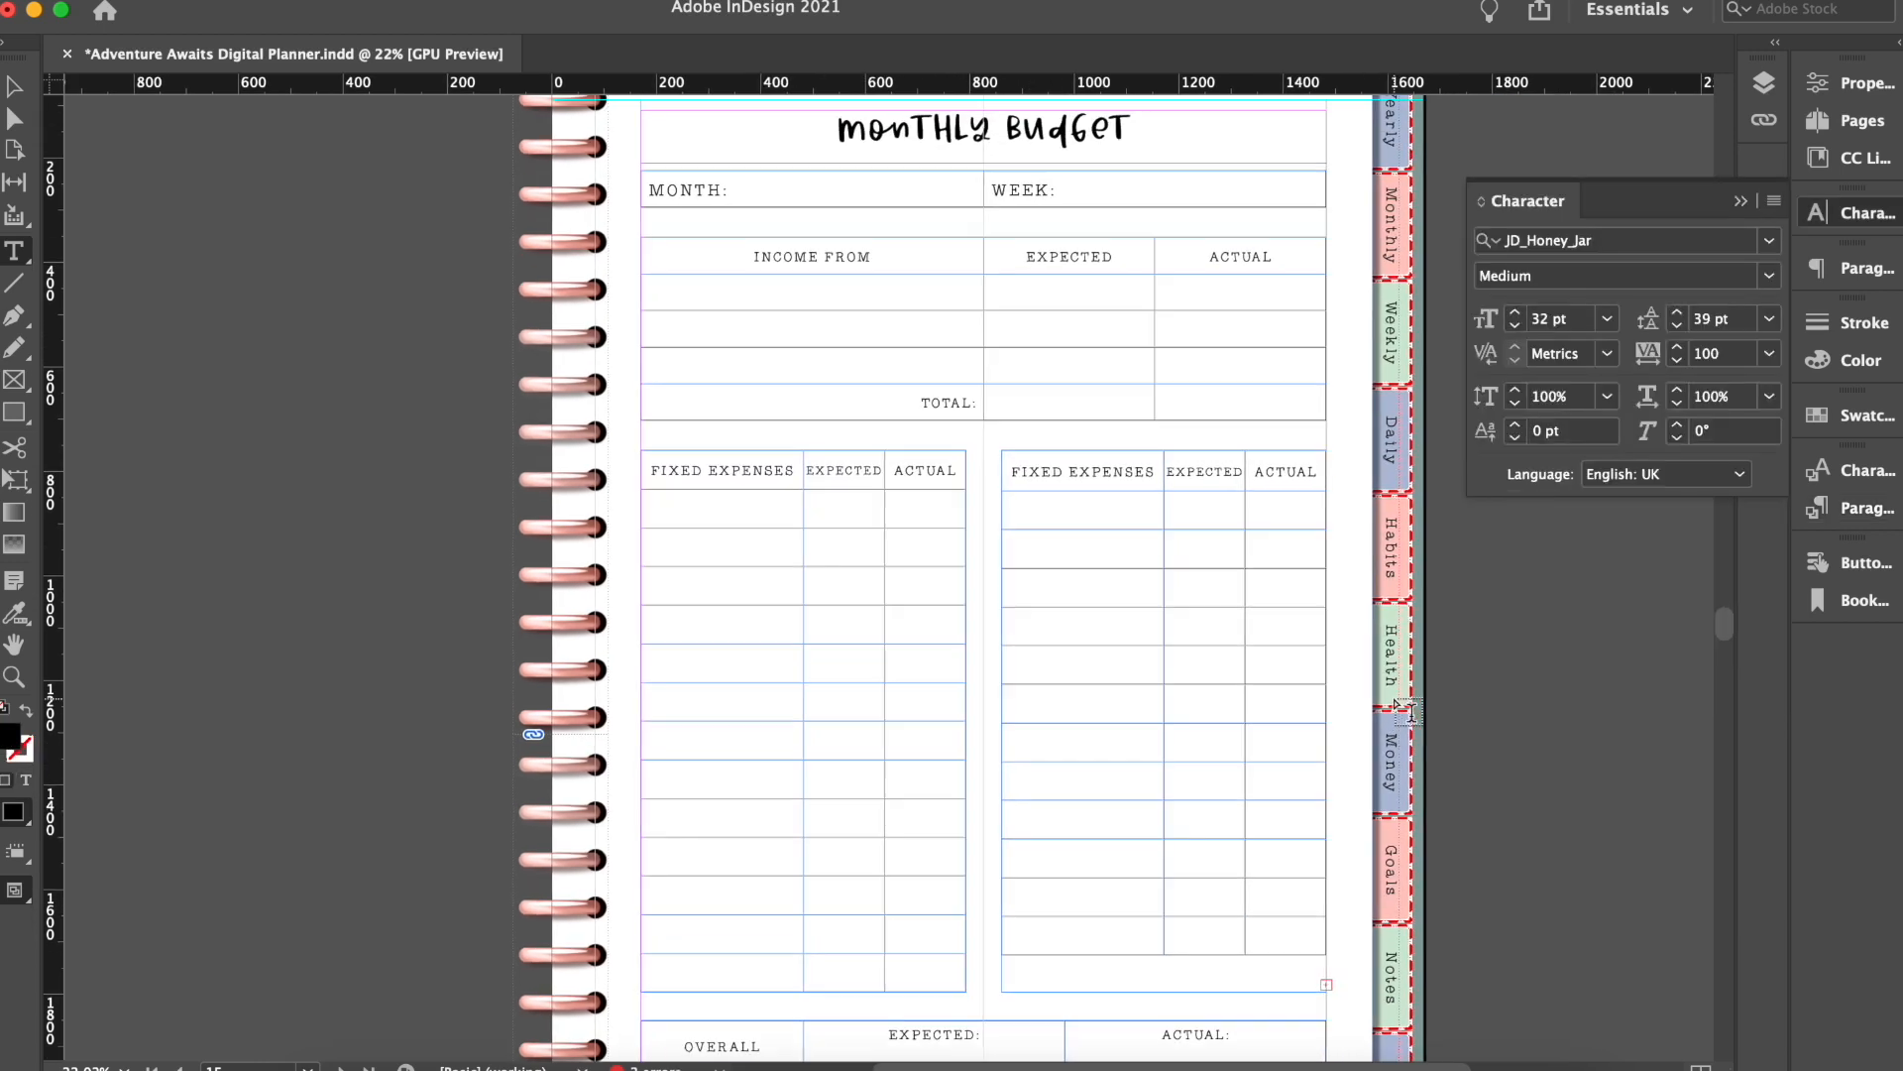
scroll(1136, 520, "up", 2)
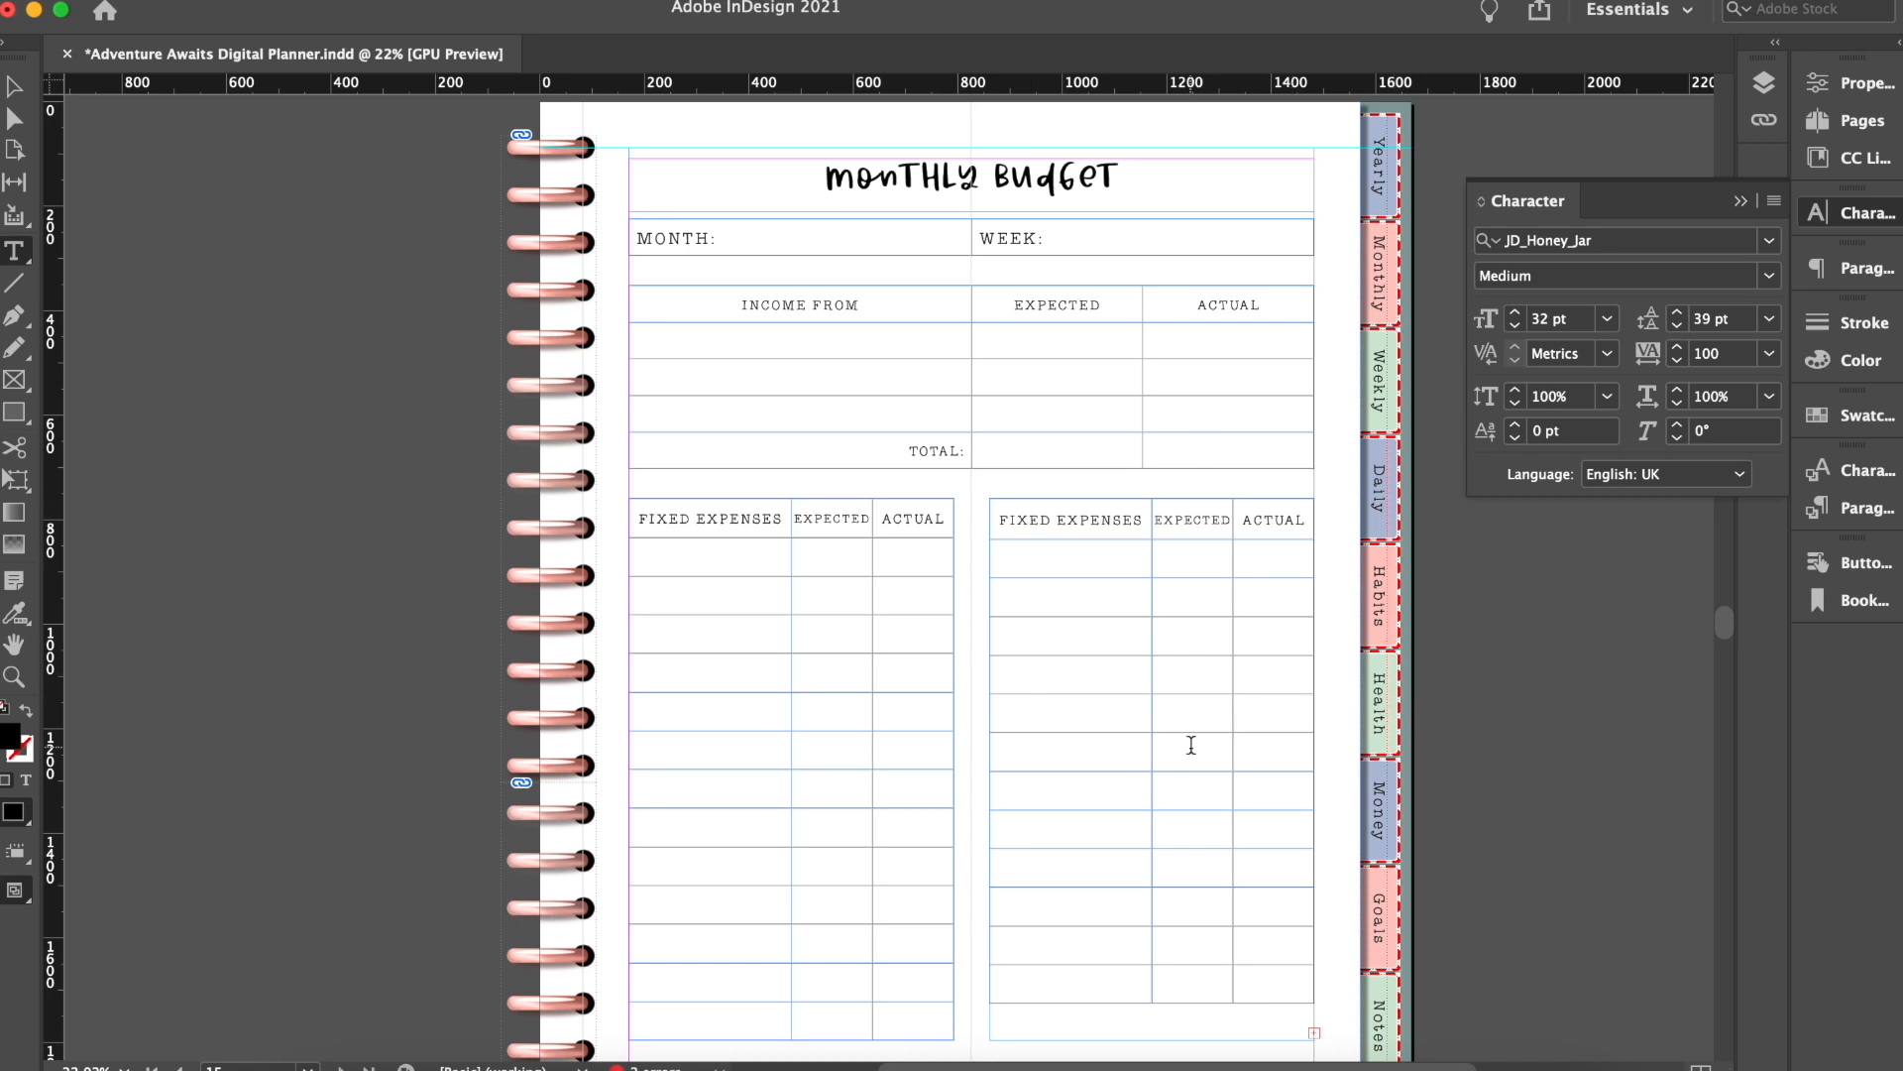
Step: Review the table text and headings from the bottom of the Monthly Budget page through the trackers and goals pages to the Notes divider
scroll(1191, 744, "down", 10)
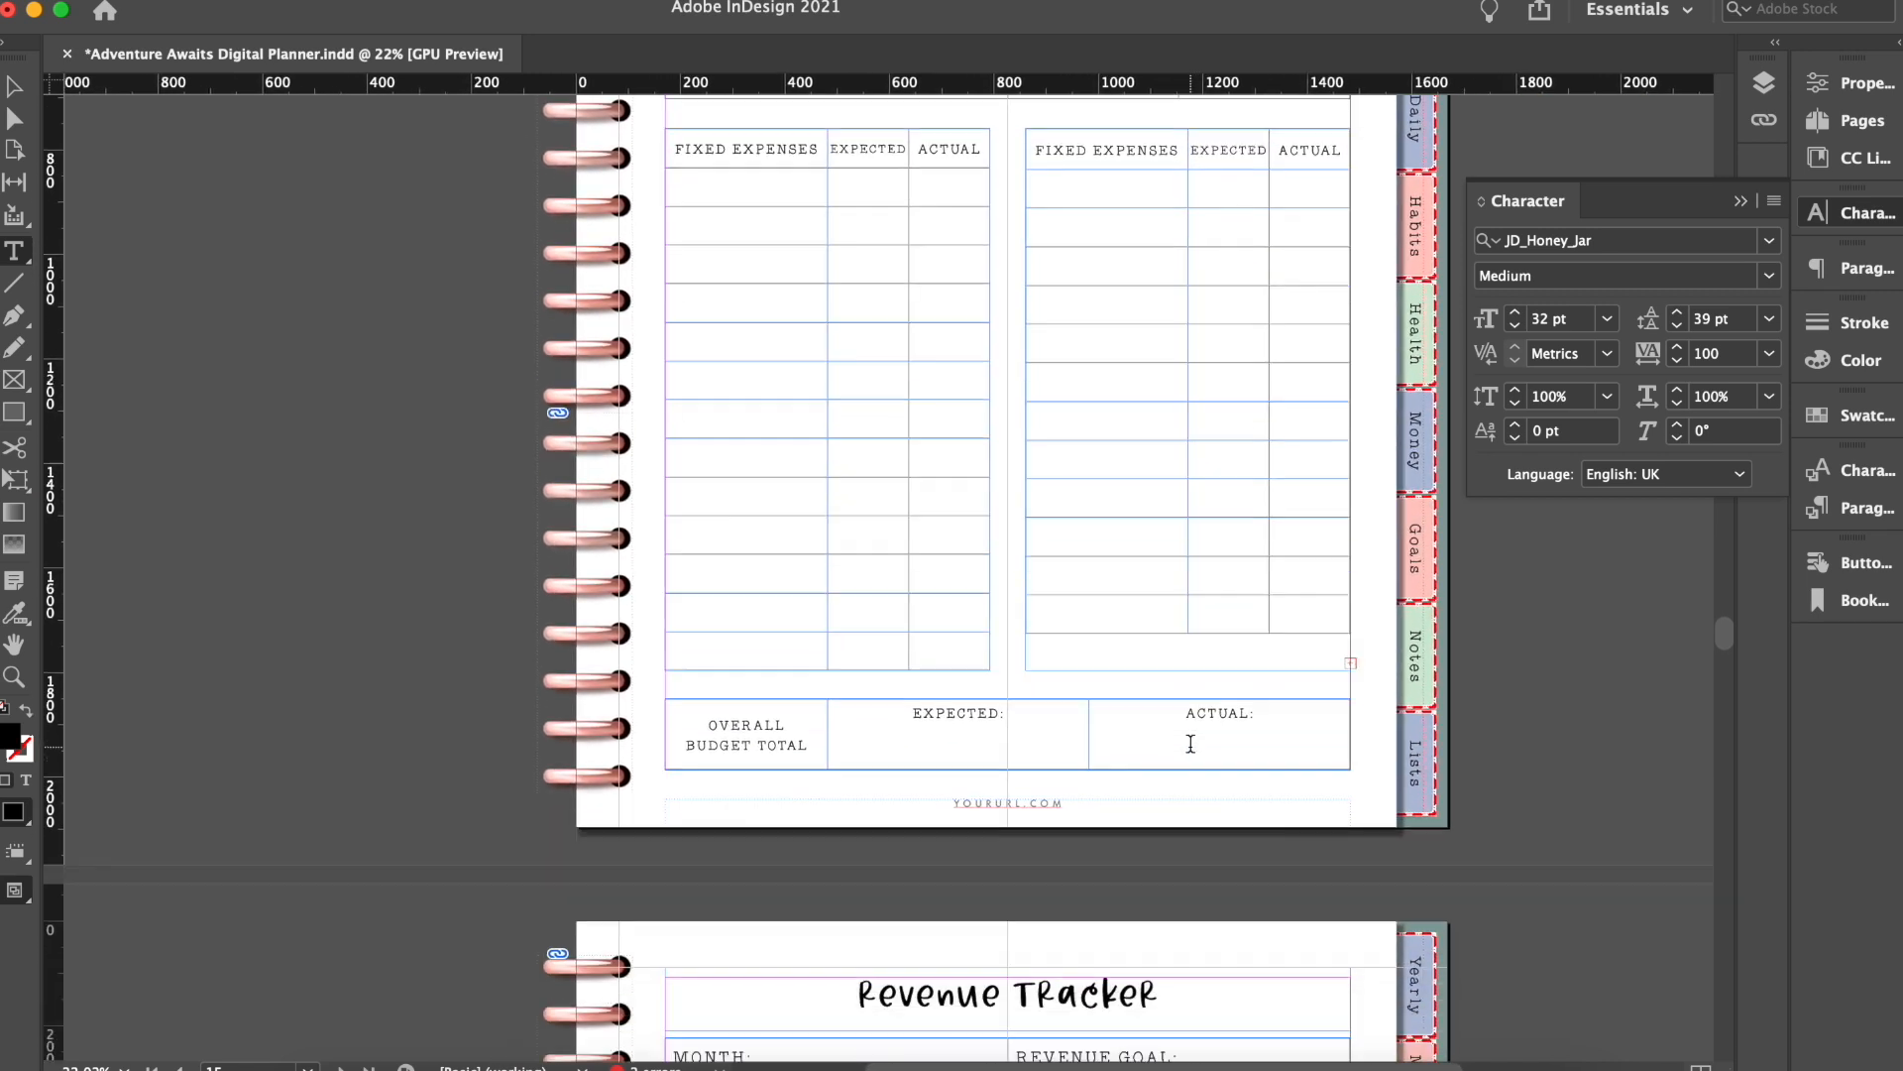
scroll(1190, 743, "down", 15)
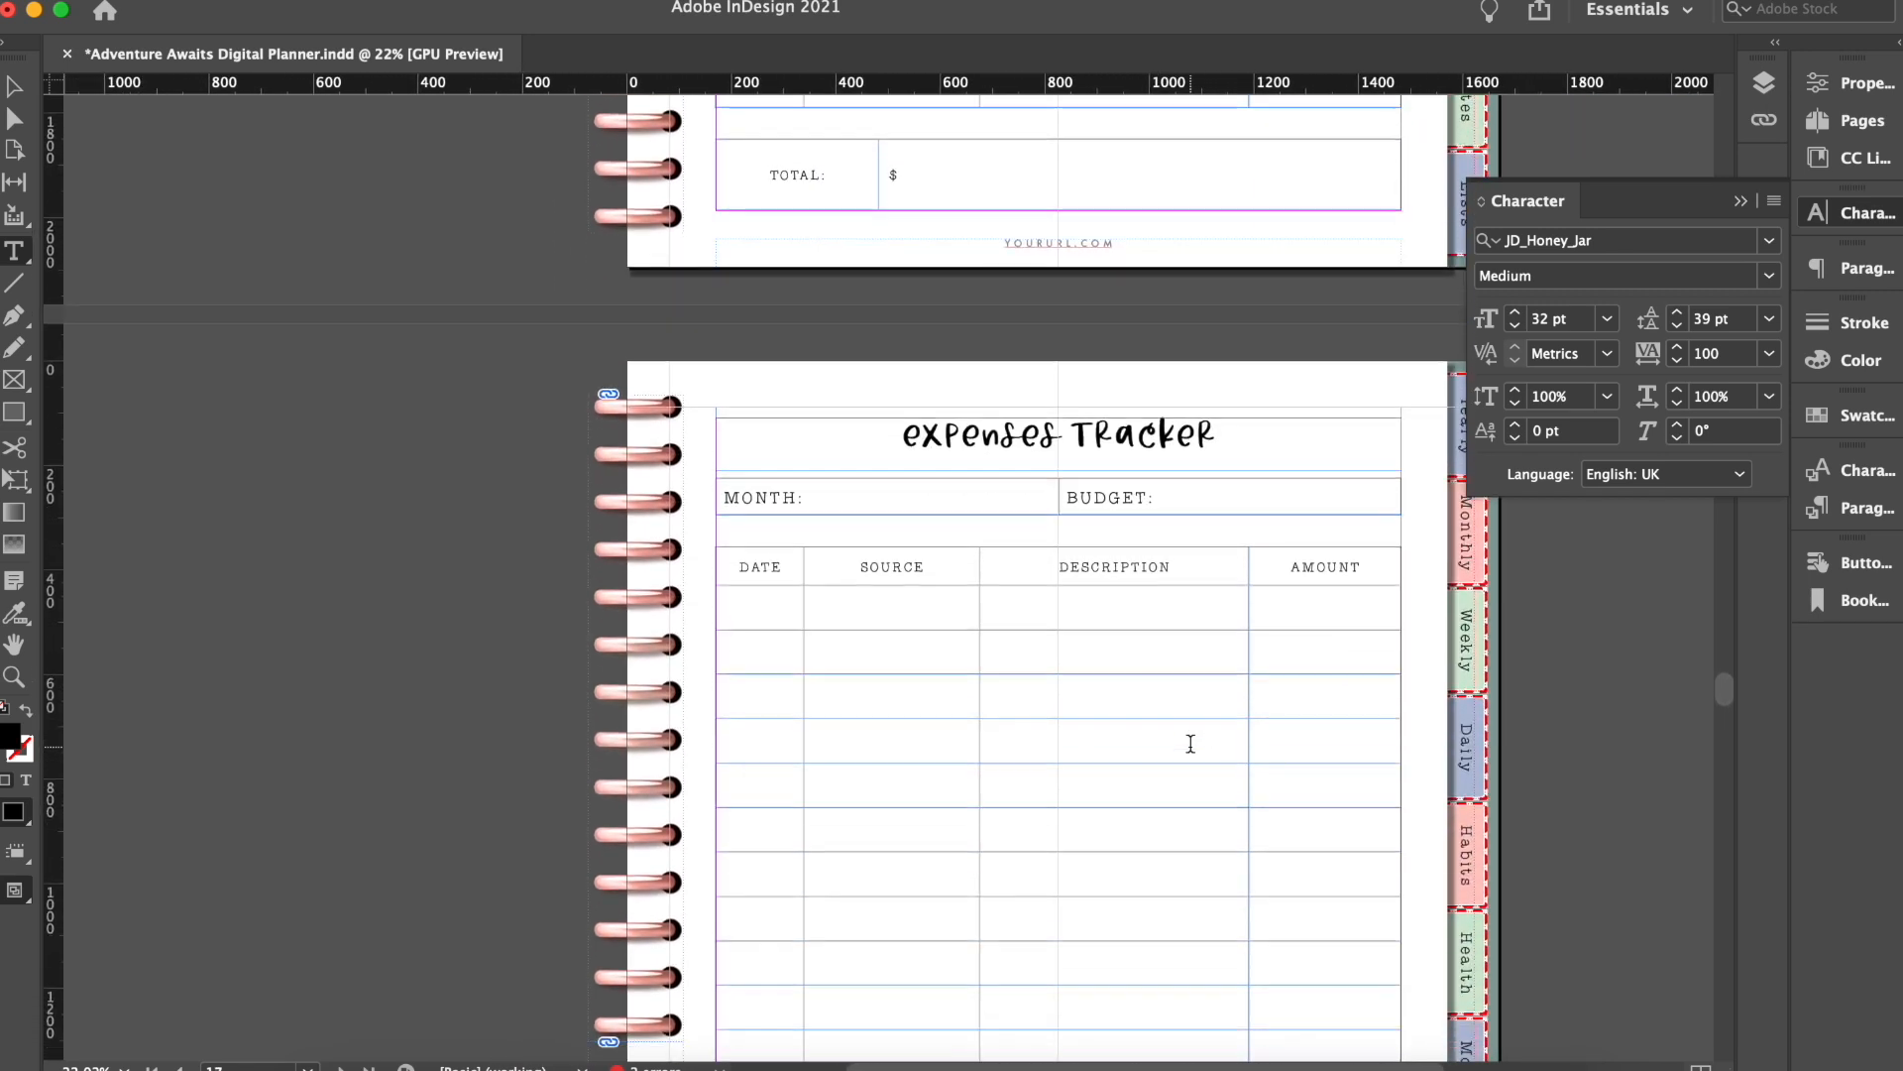
scroll(1191, 744, "down", 15)
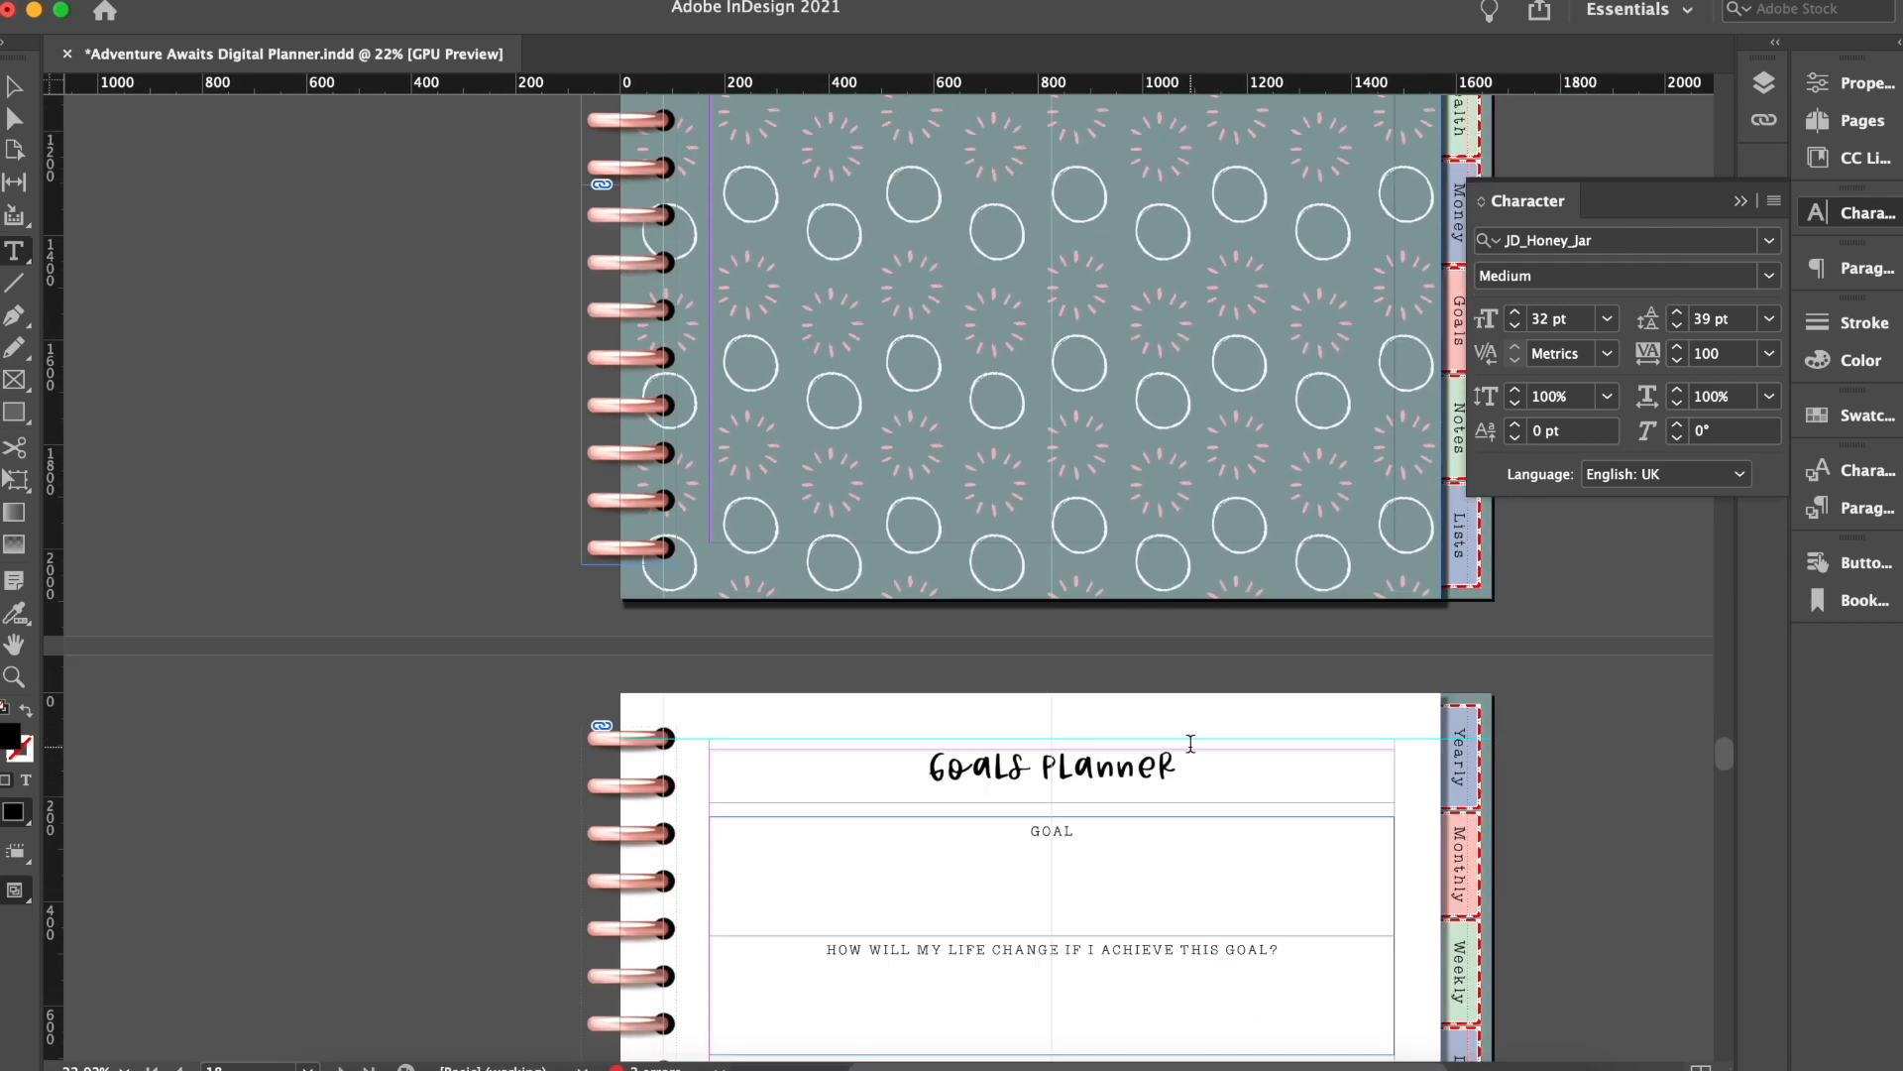
scroll(1191, 743, "down", 5)
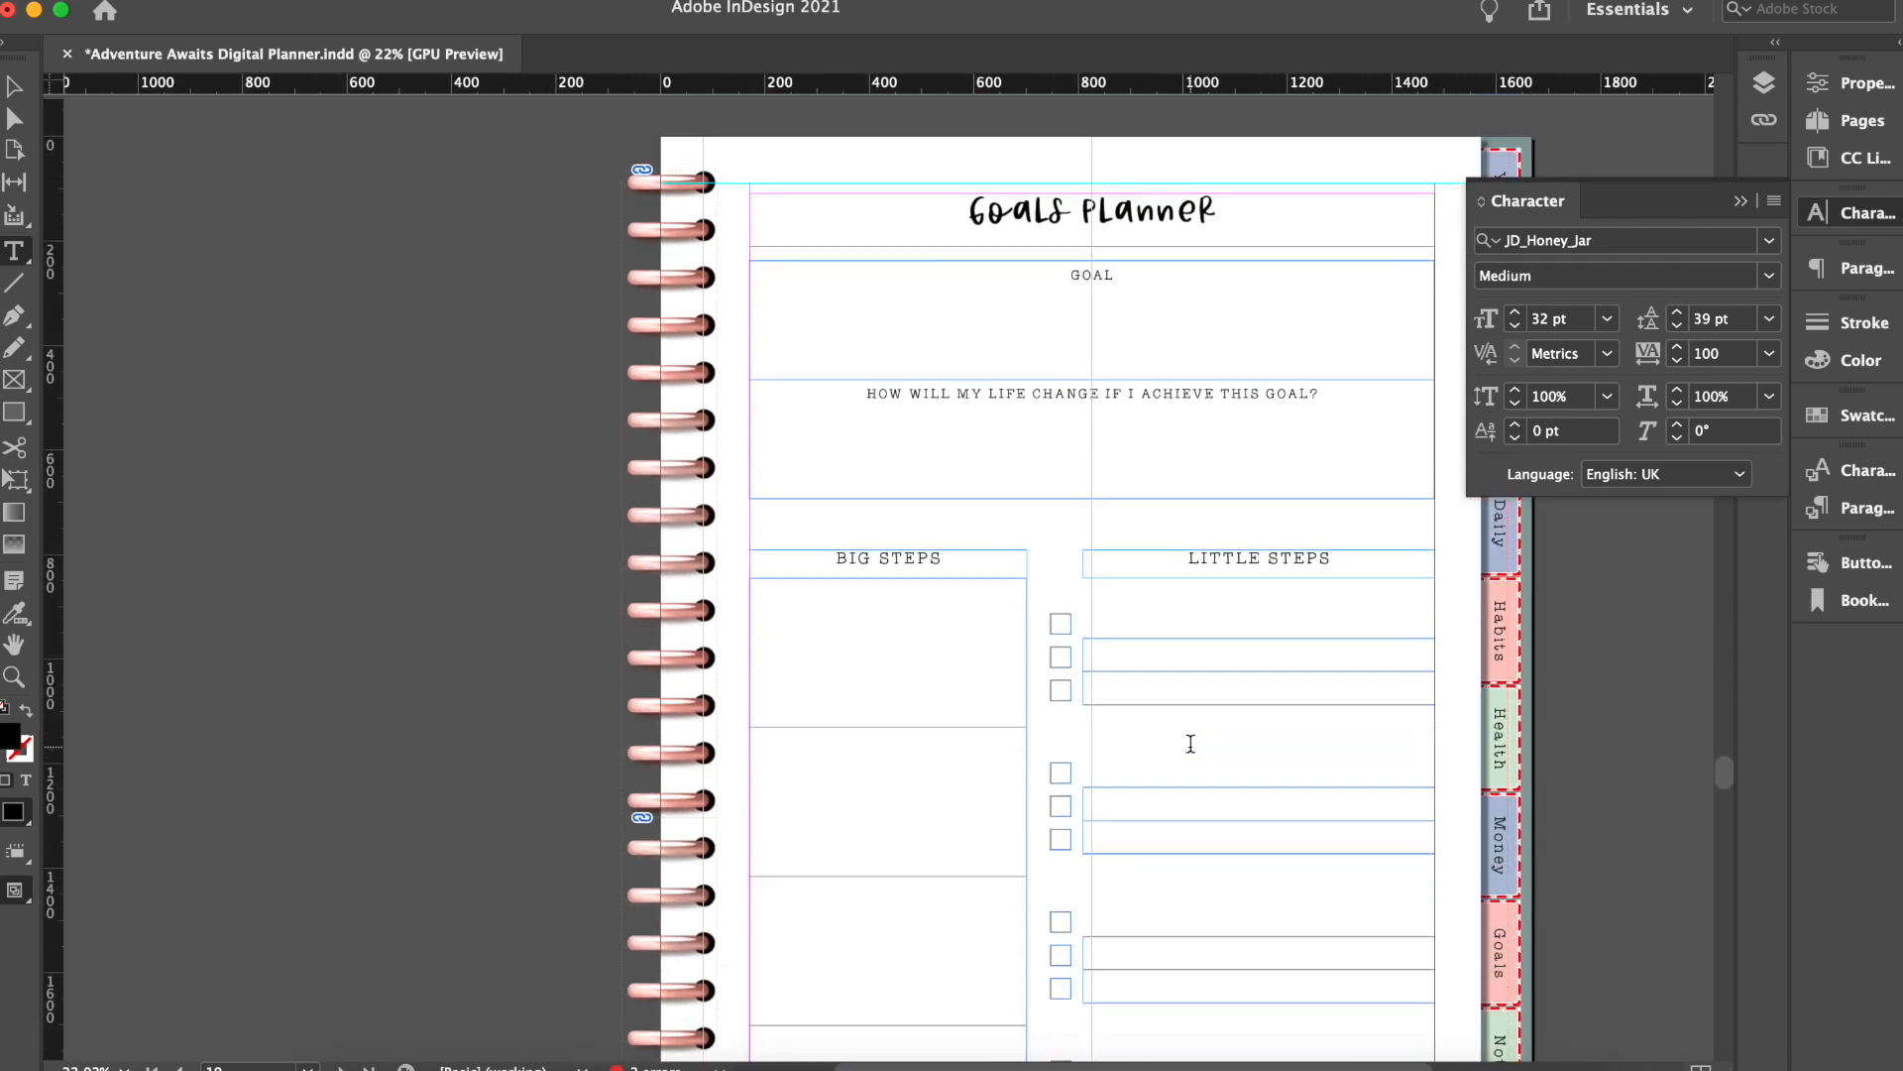
scroll(1190, 743, "down", 15)
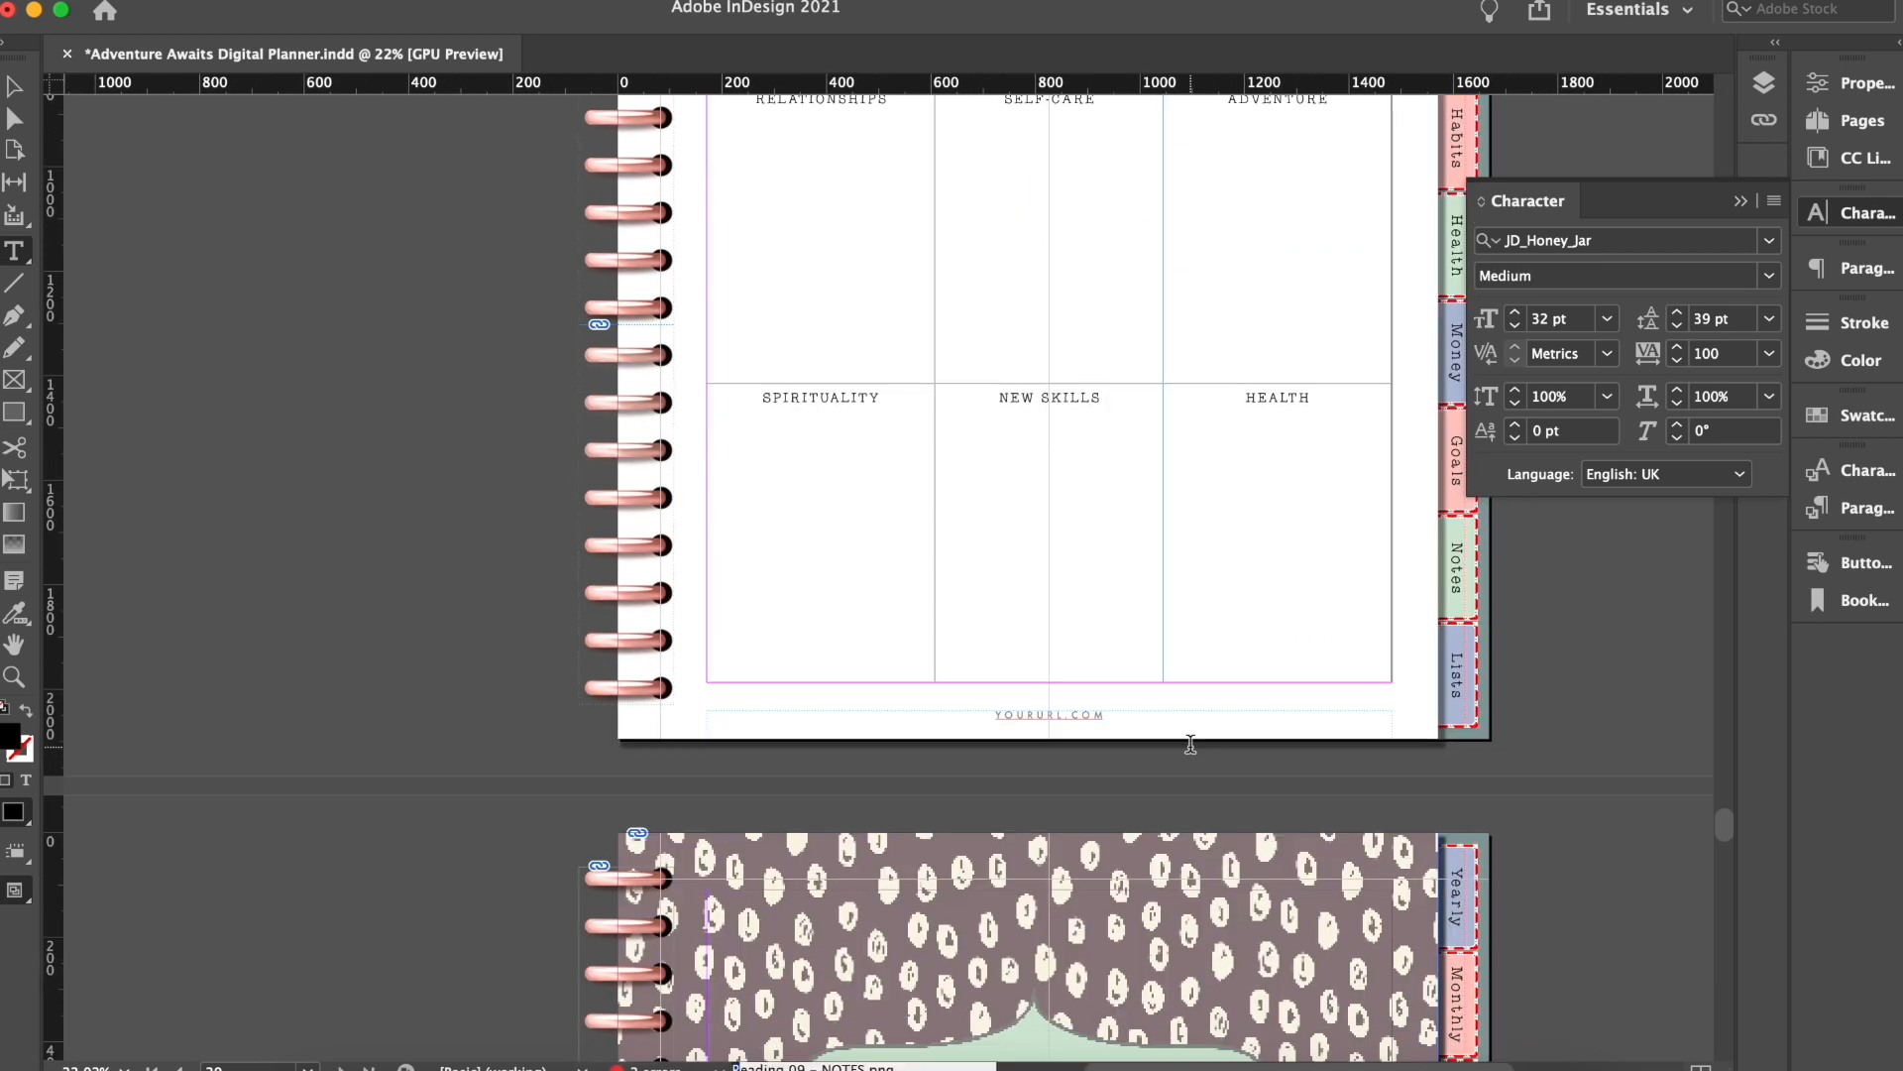
Step: Review the remaining notes and lists pages, including the Lists divider, down to the blank back page
scroll(1191, 744, "down", 20)
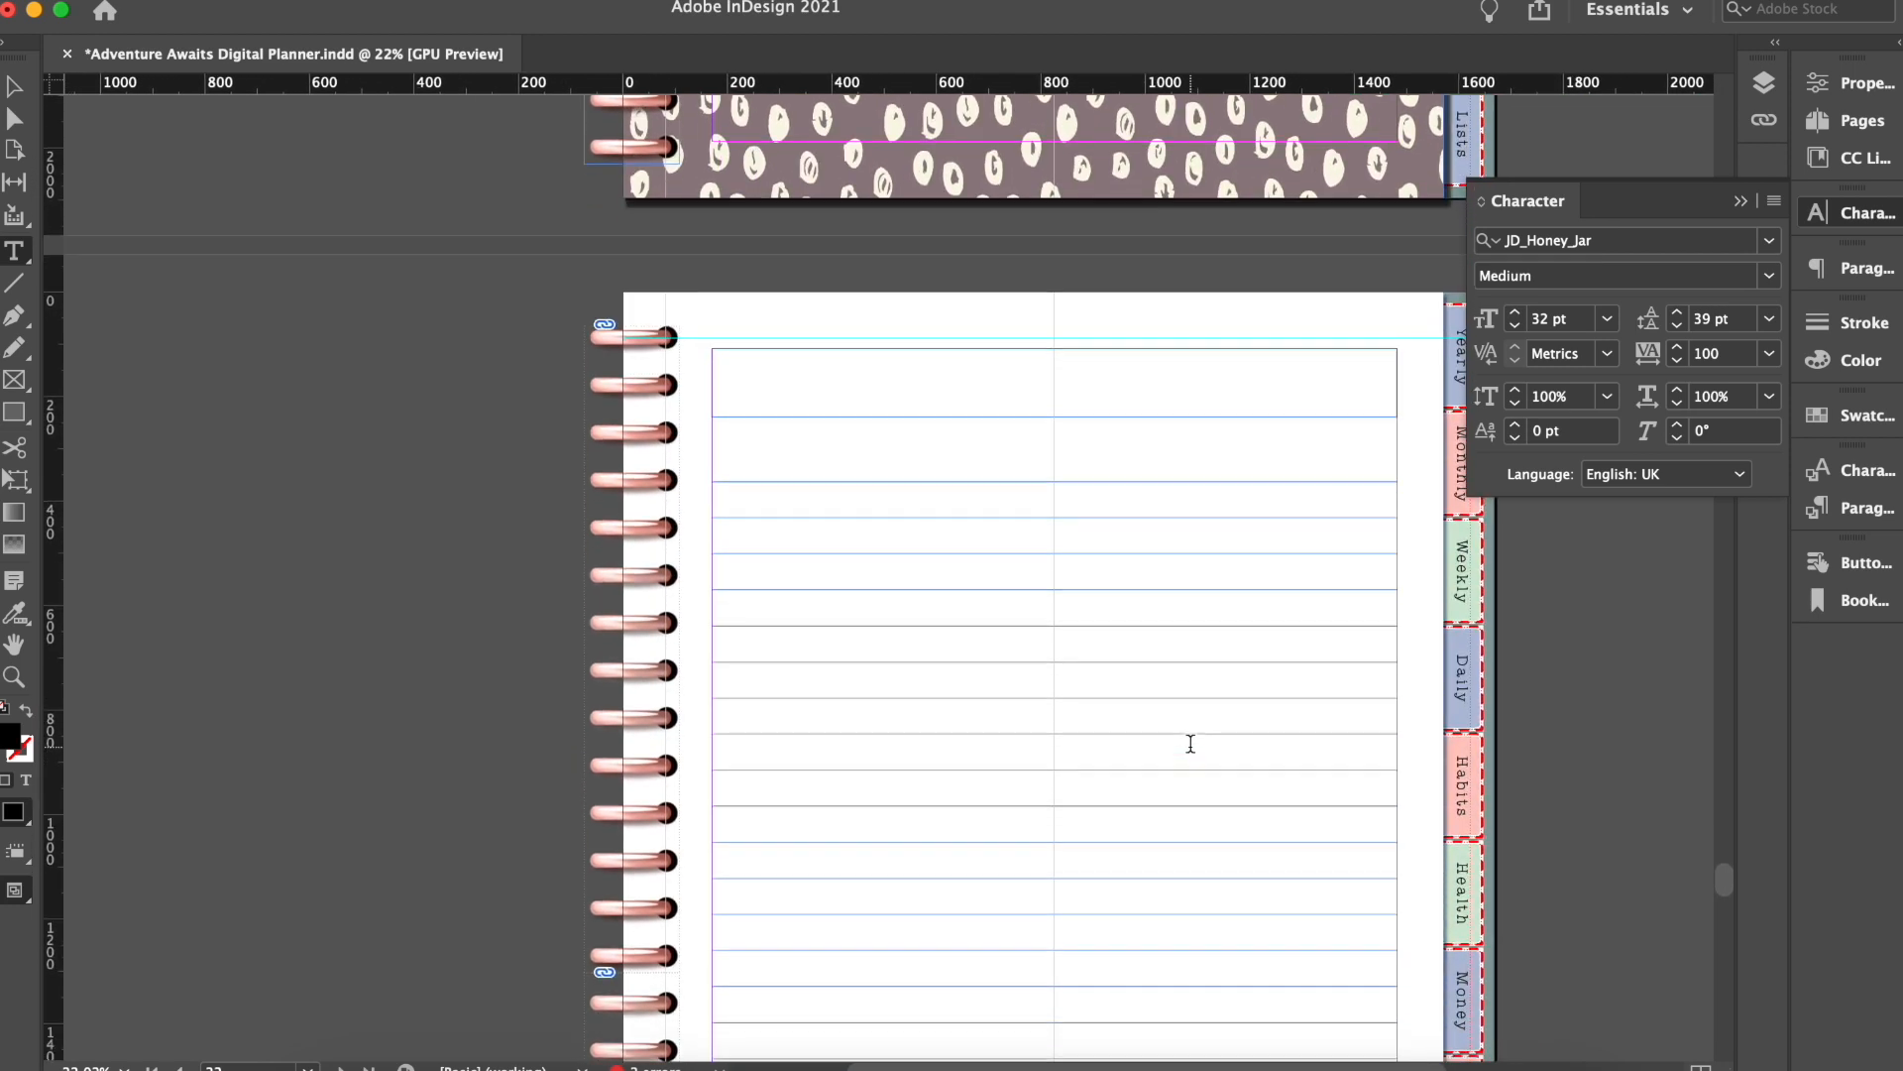
scroll(1191, 743, "down", 20)
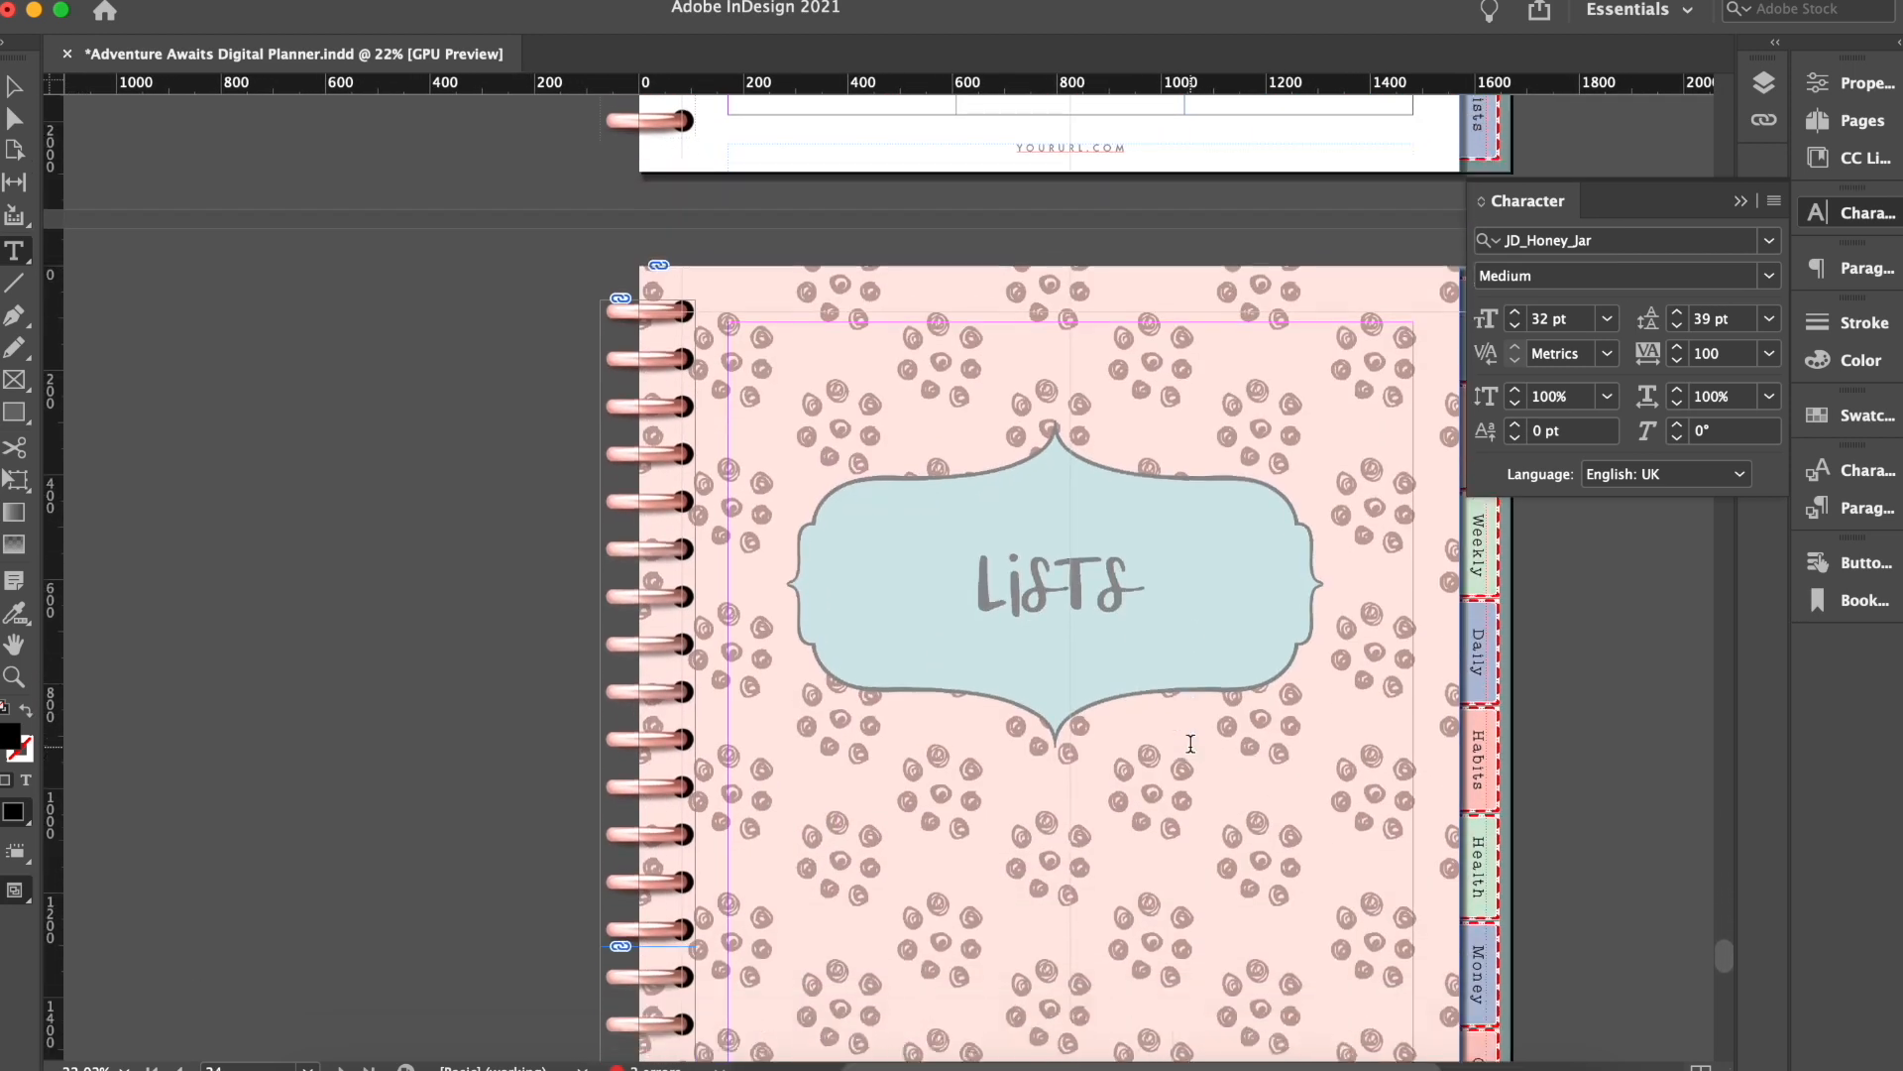
scroll(1191, 743, "down", 5)
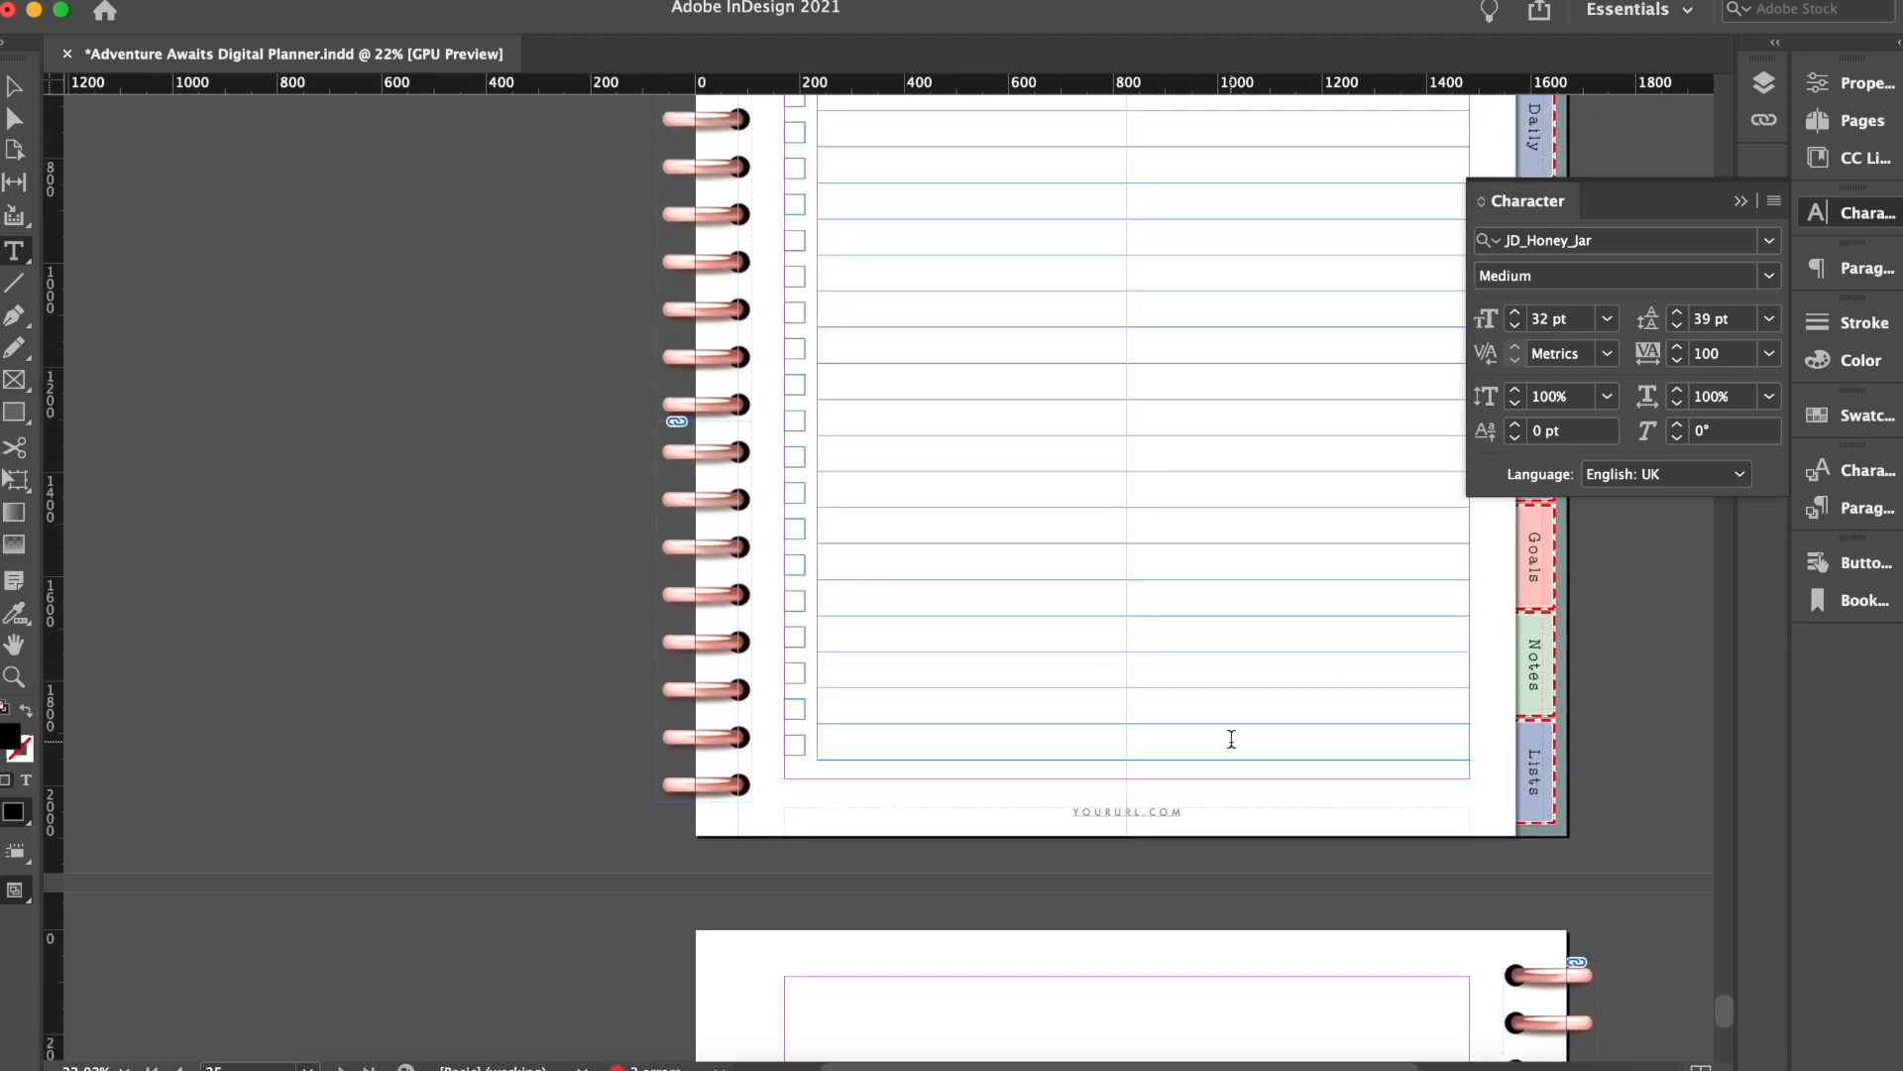
scroll(1232, 740, "down", 5)
scroll(1232, 740, "right", 5)
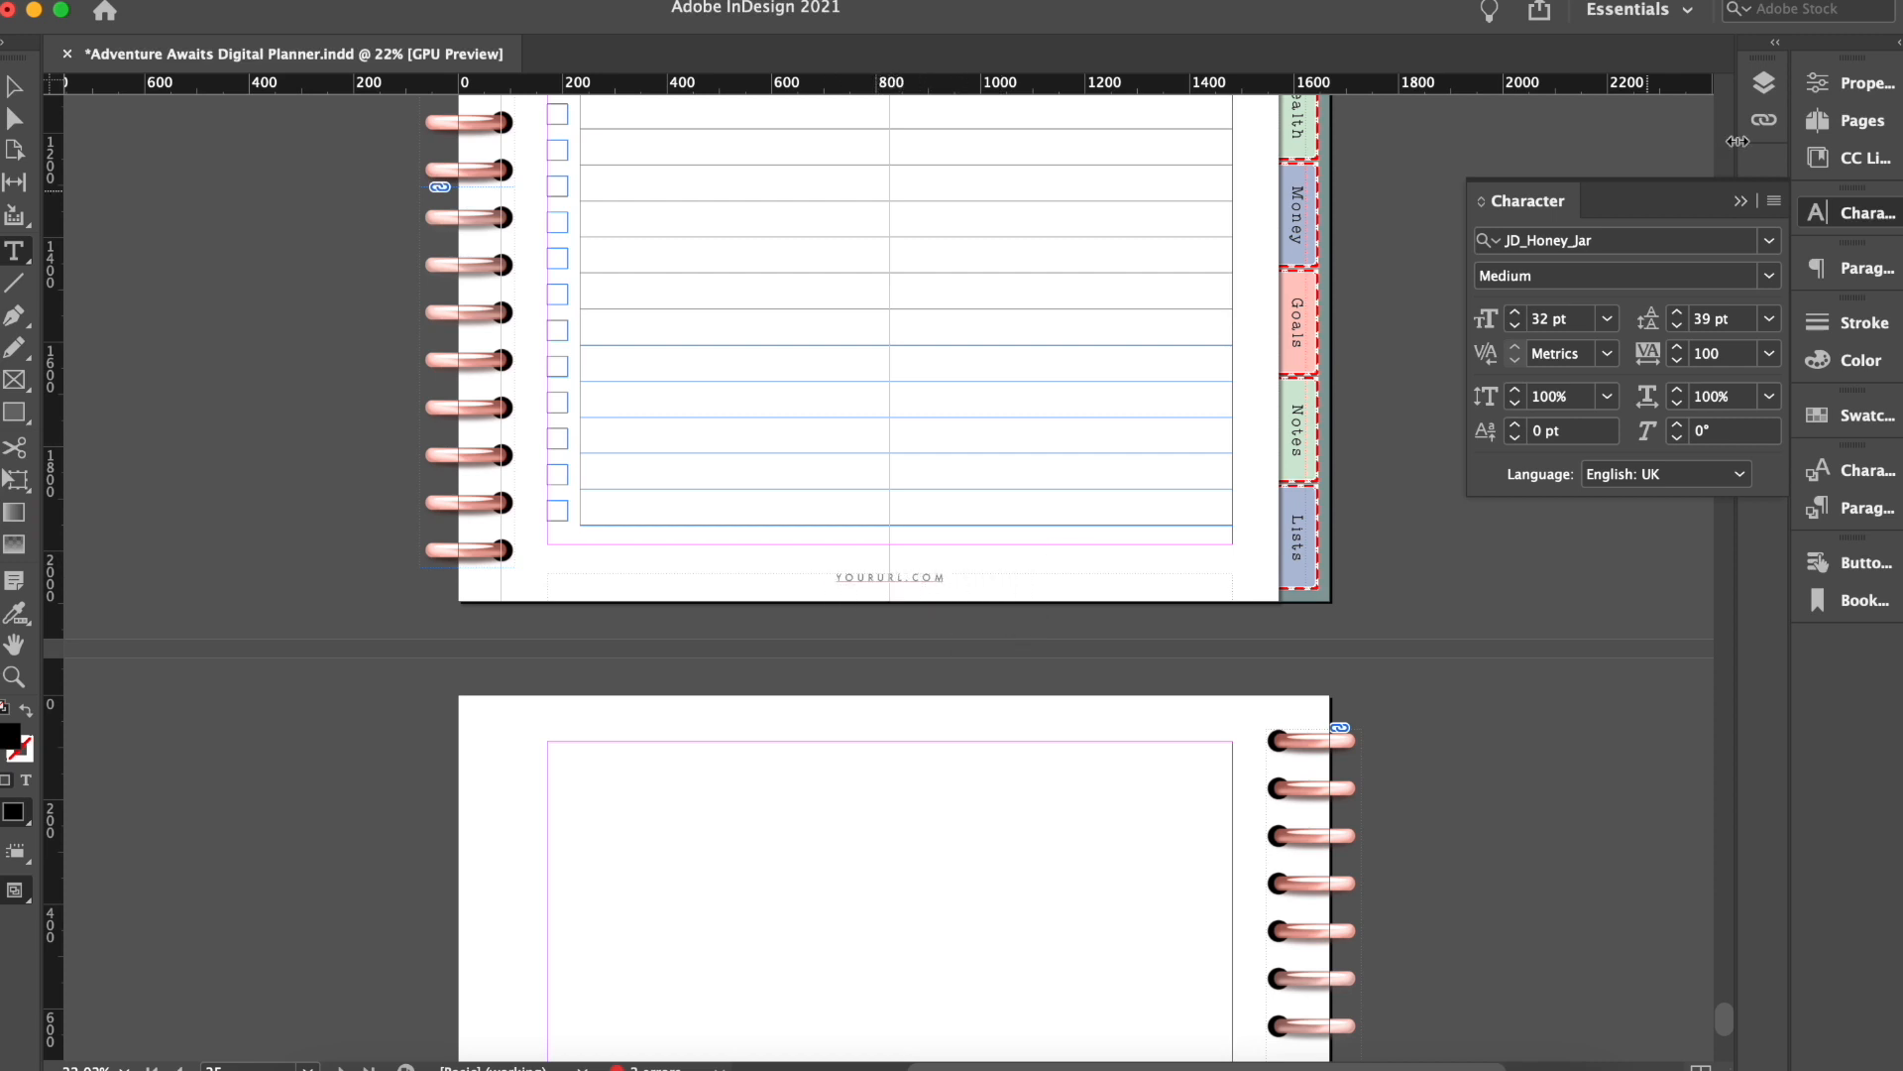
Step: On the Page-Master, replace the YOURURL.COM footer placeholder with the owner's website address and deselect the text
left_click(1861, 122)
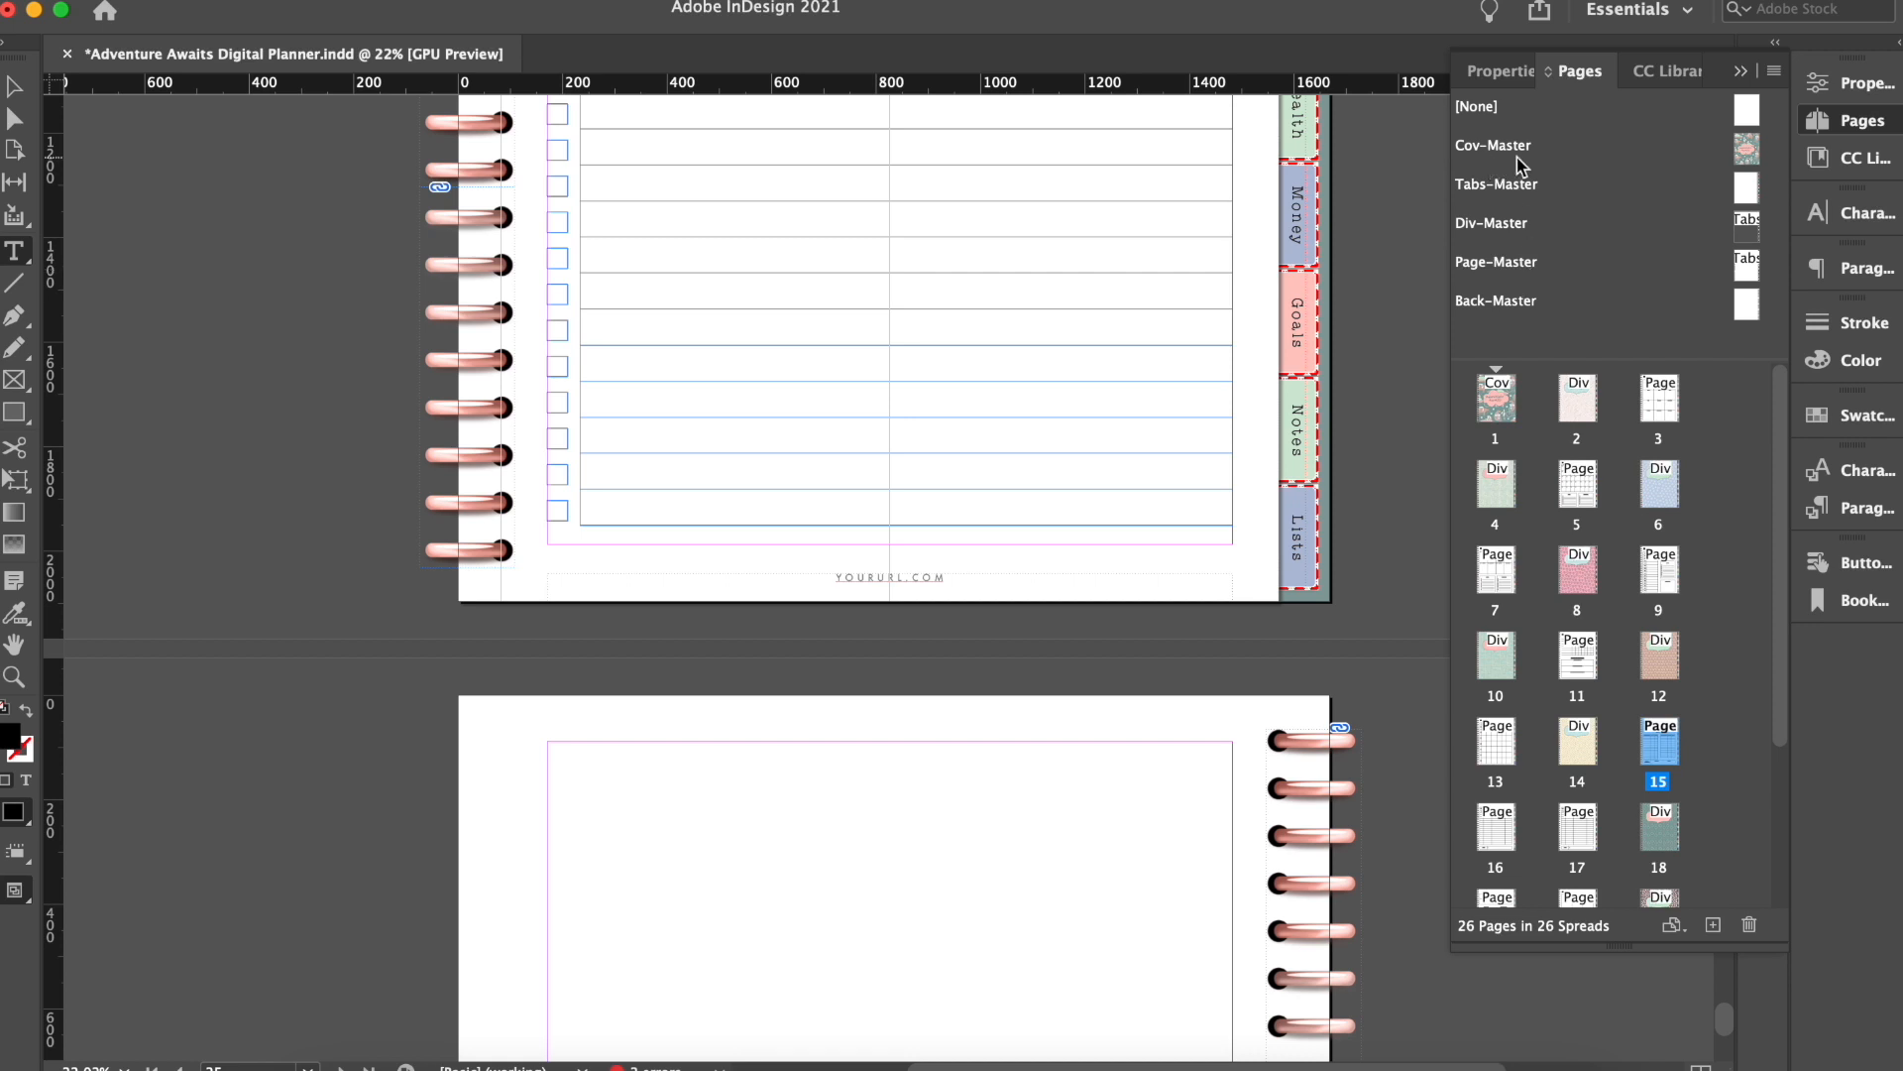
double_click(1492, 261)
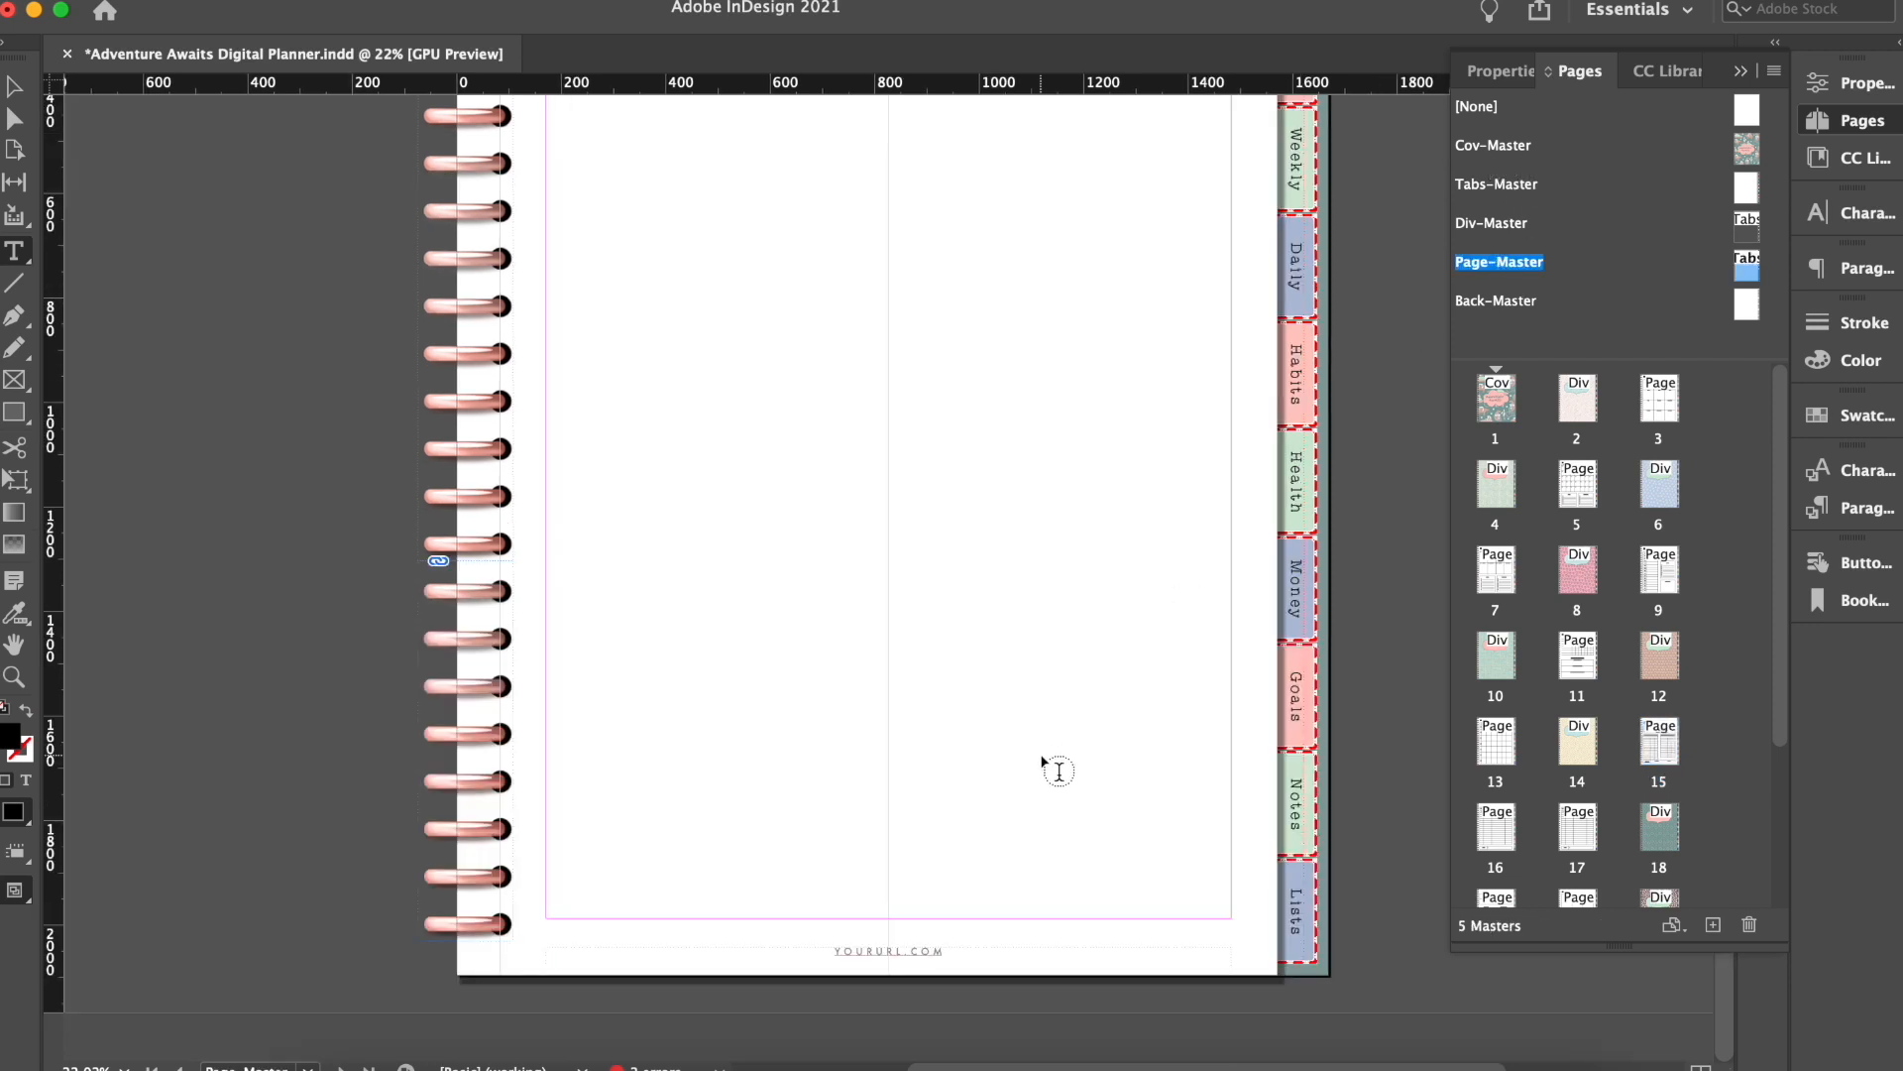
scroll(864, 969, "up", 3)
scroll(864, 969, "up", 1)
left_click_drag(778, 932, 1109, 918)
type("alicia")
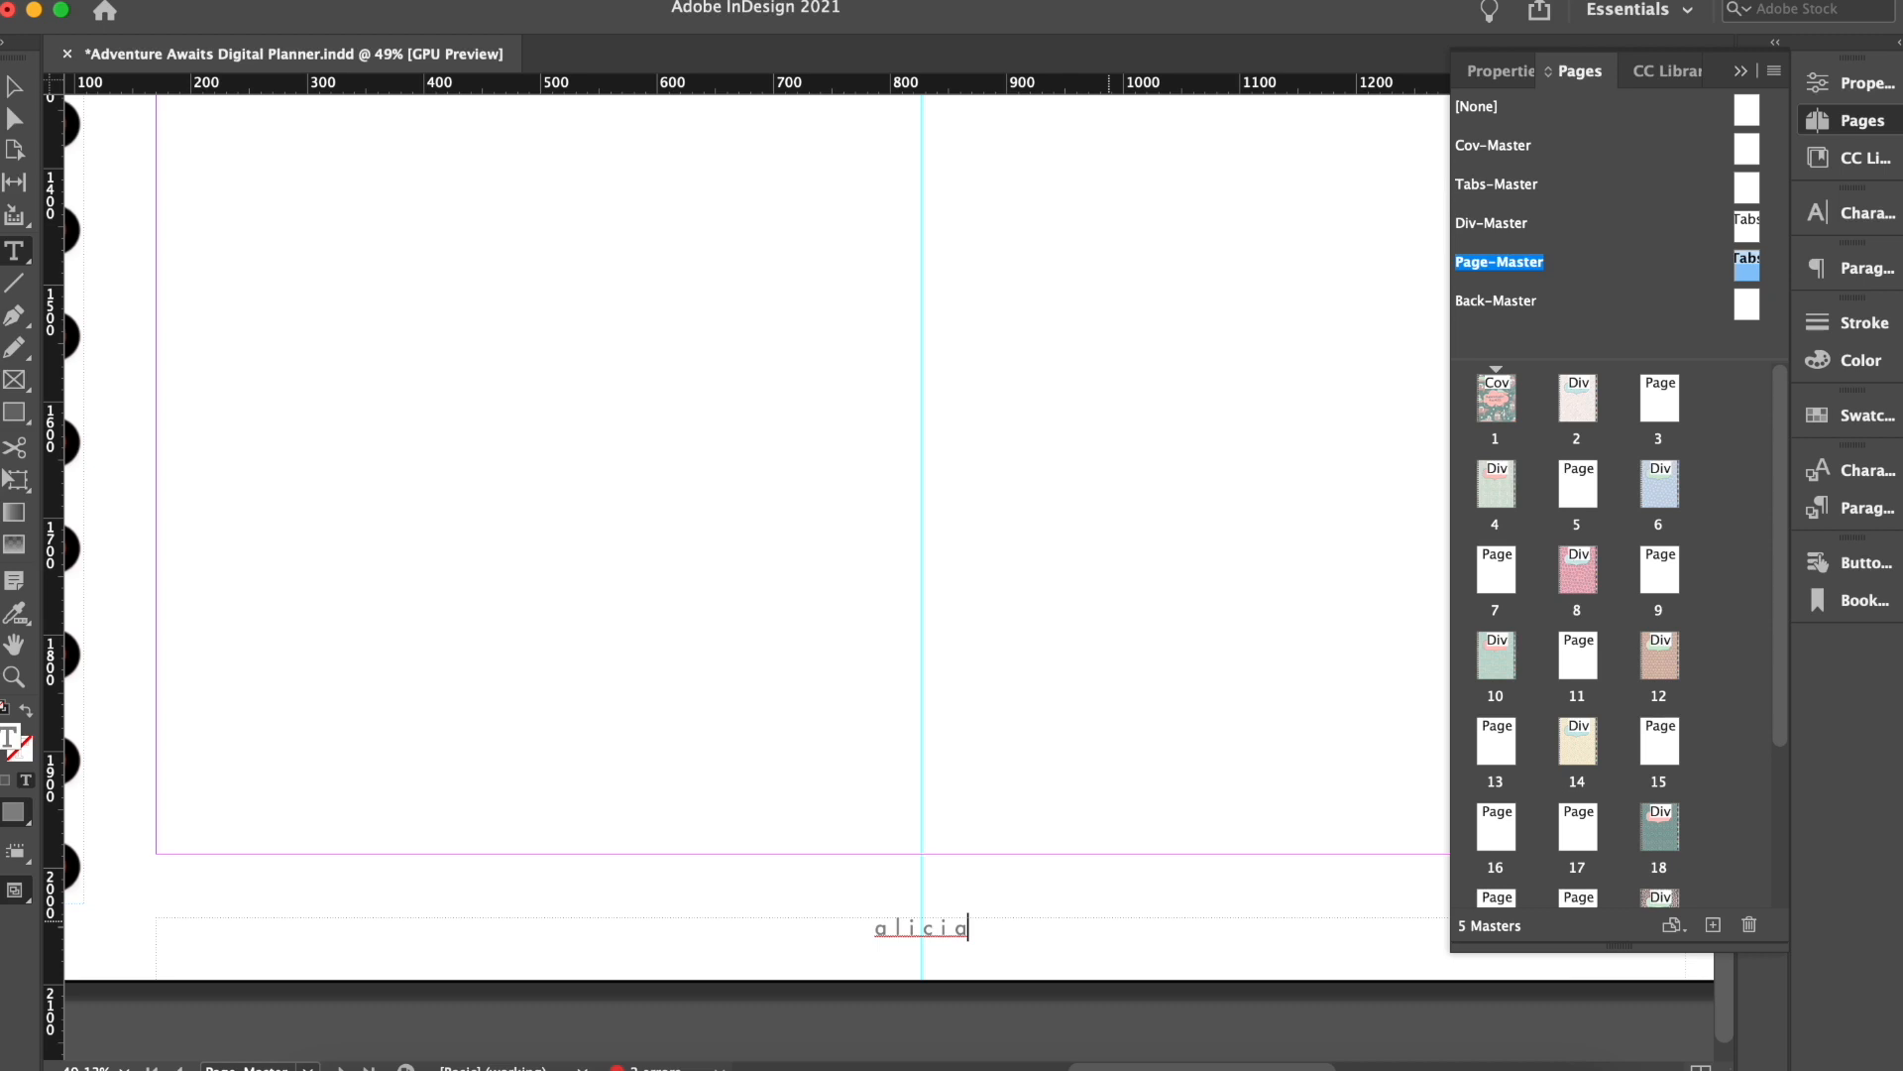
key("super+t")
type("rafiel.com")
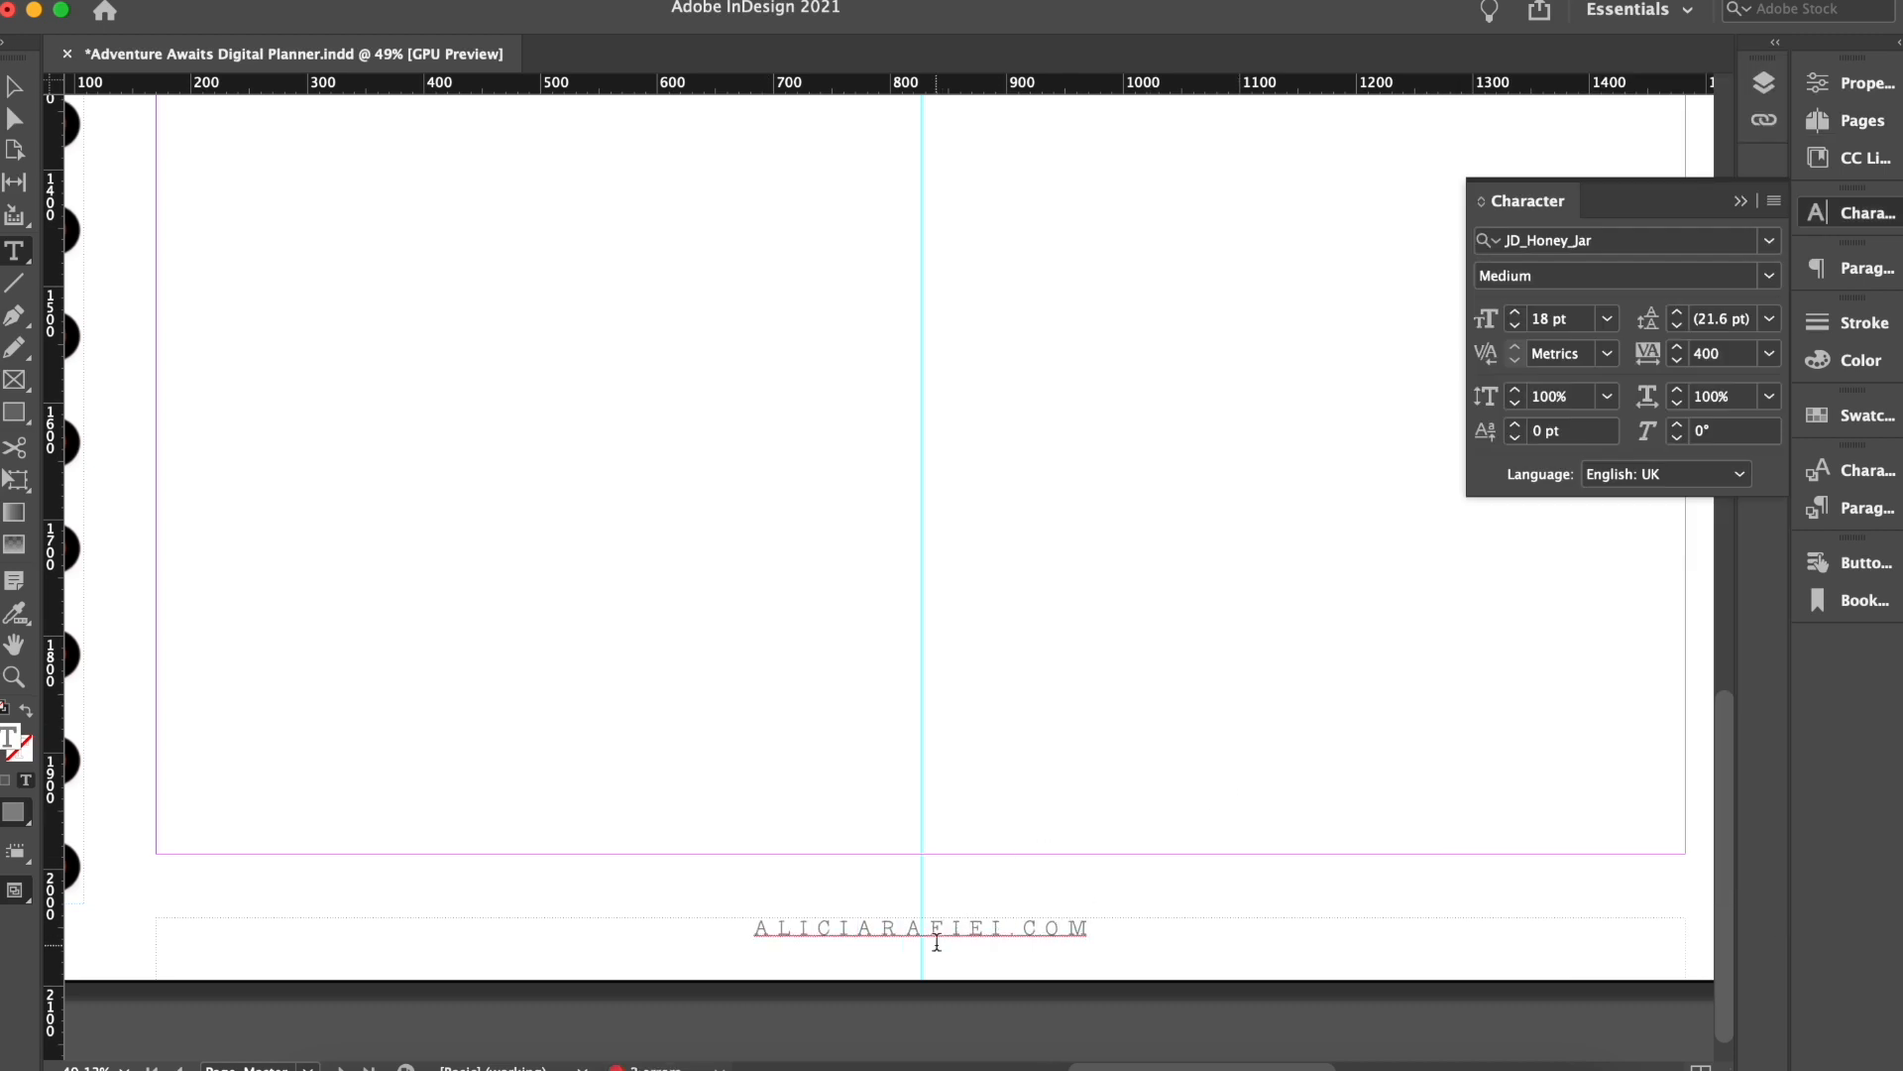
left_click(14, 87)
left_click(607, 553)
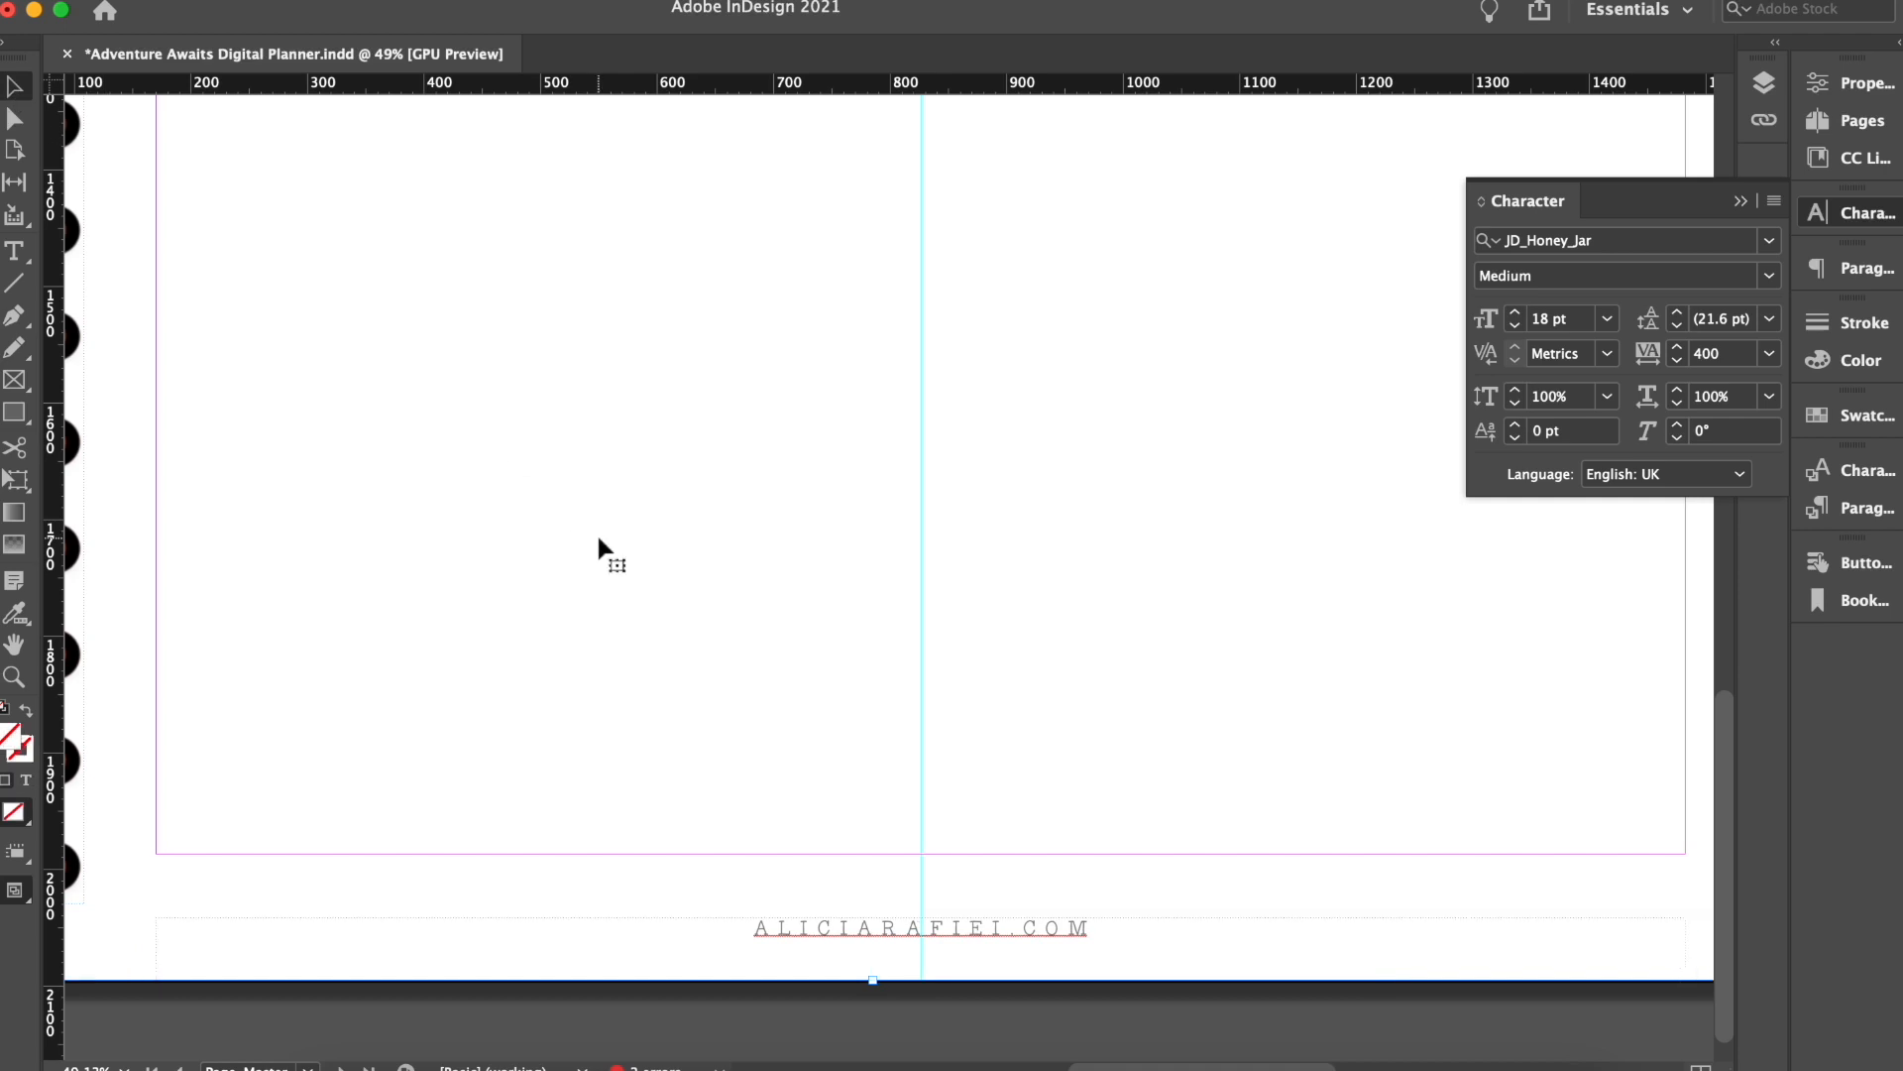
Step: Check the new footer on the document pages following the Yearly divider, and return to an overview of the cover
left_click(1864, 121)
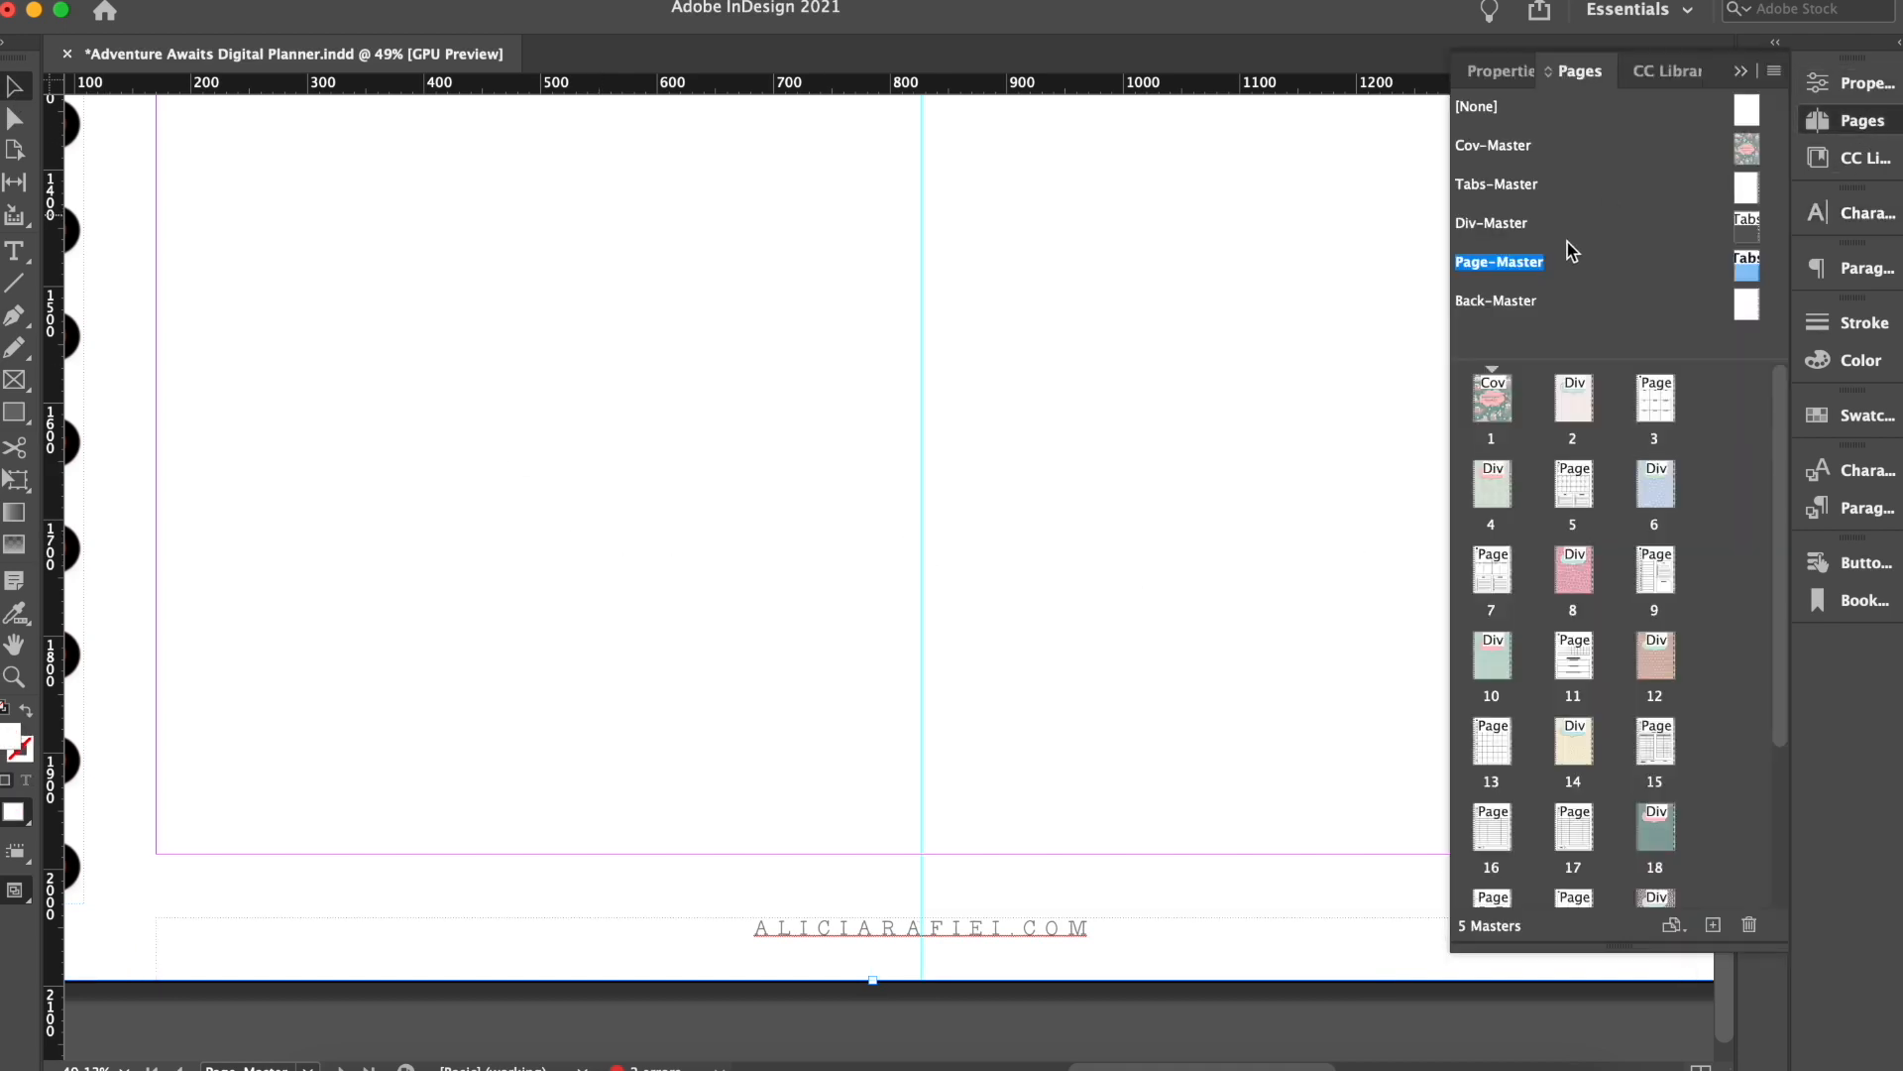
double_click(1573, 401)
scroll(1148, 722, "down", 5)
scroll(1148, 724, "down", 5)
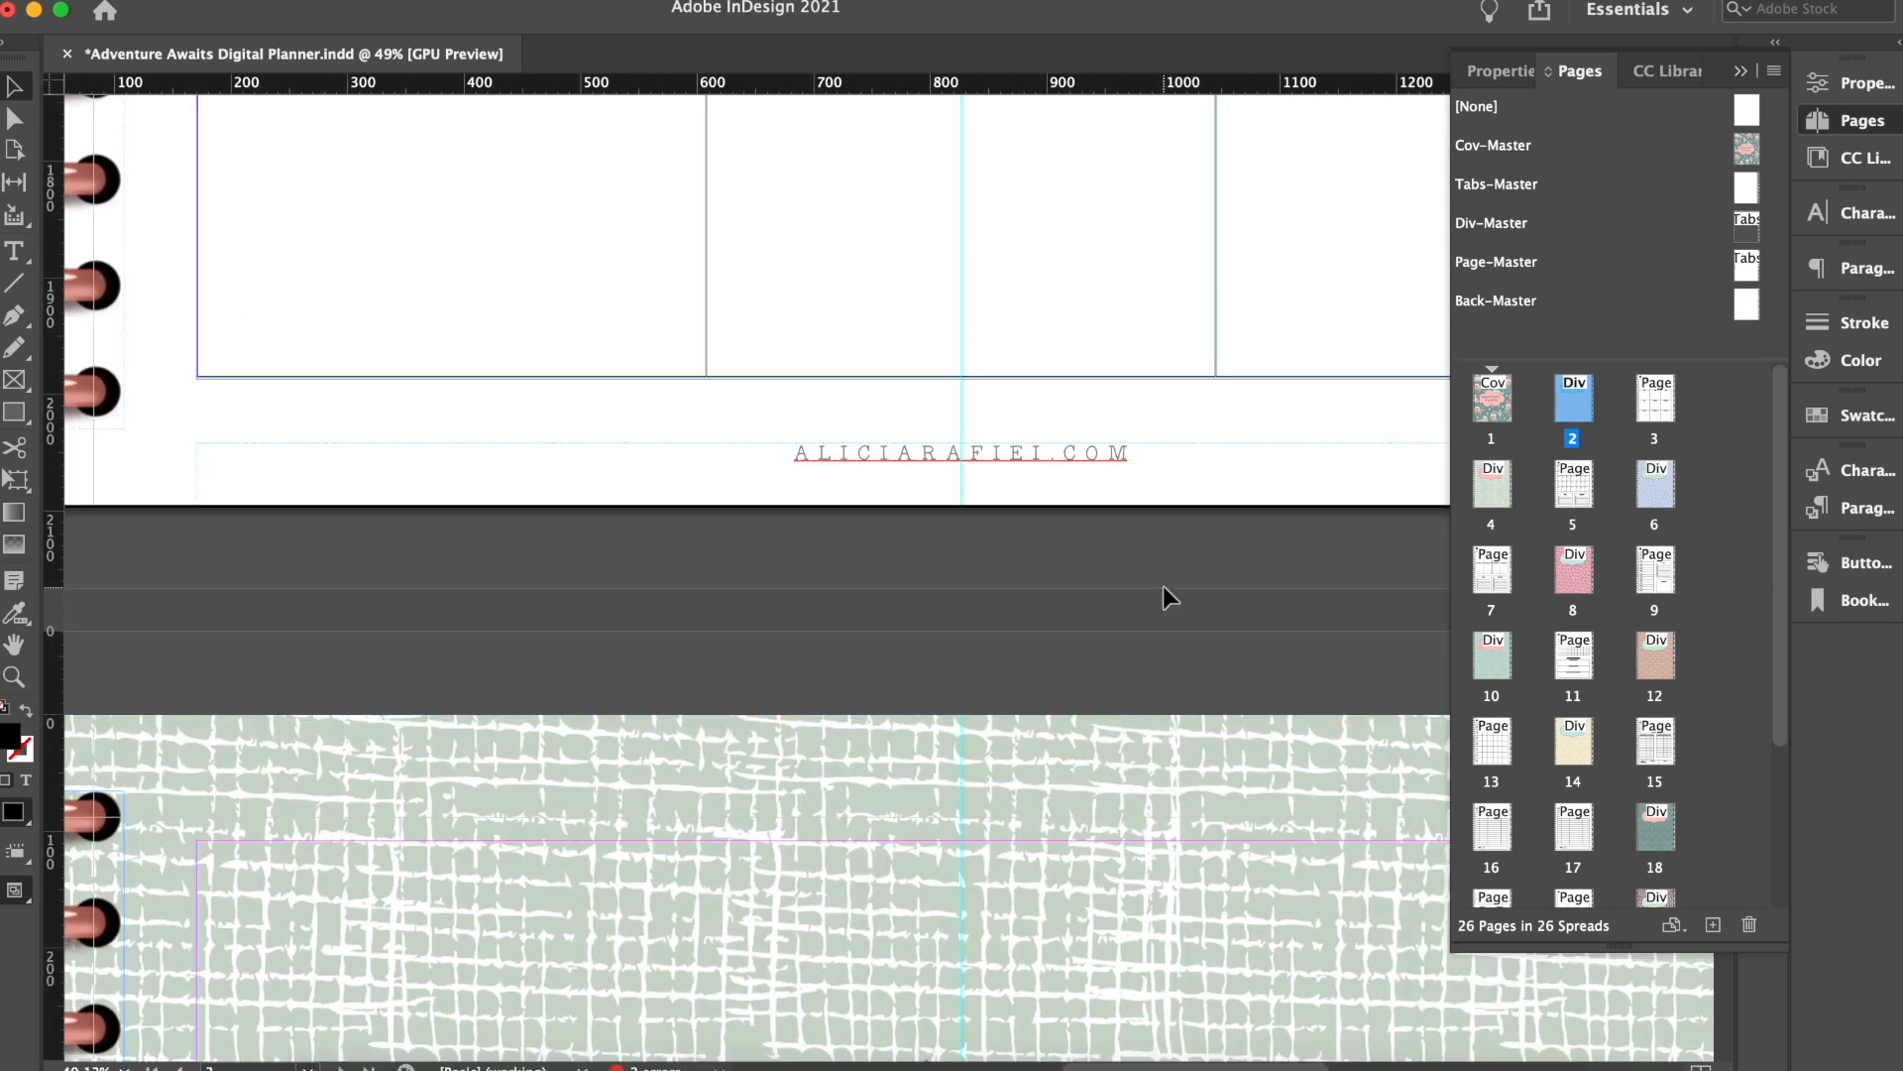
scroll(1163, 586, "down", 10)
scroll(1148, 496, "up", 10)
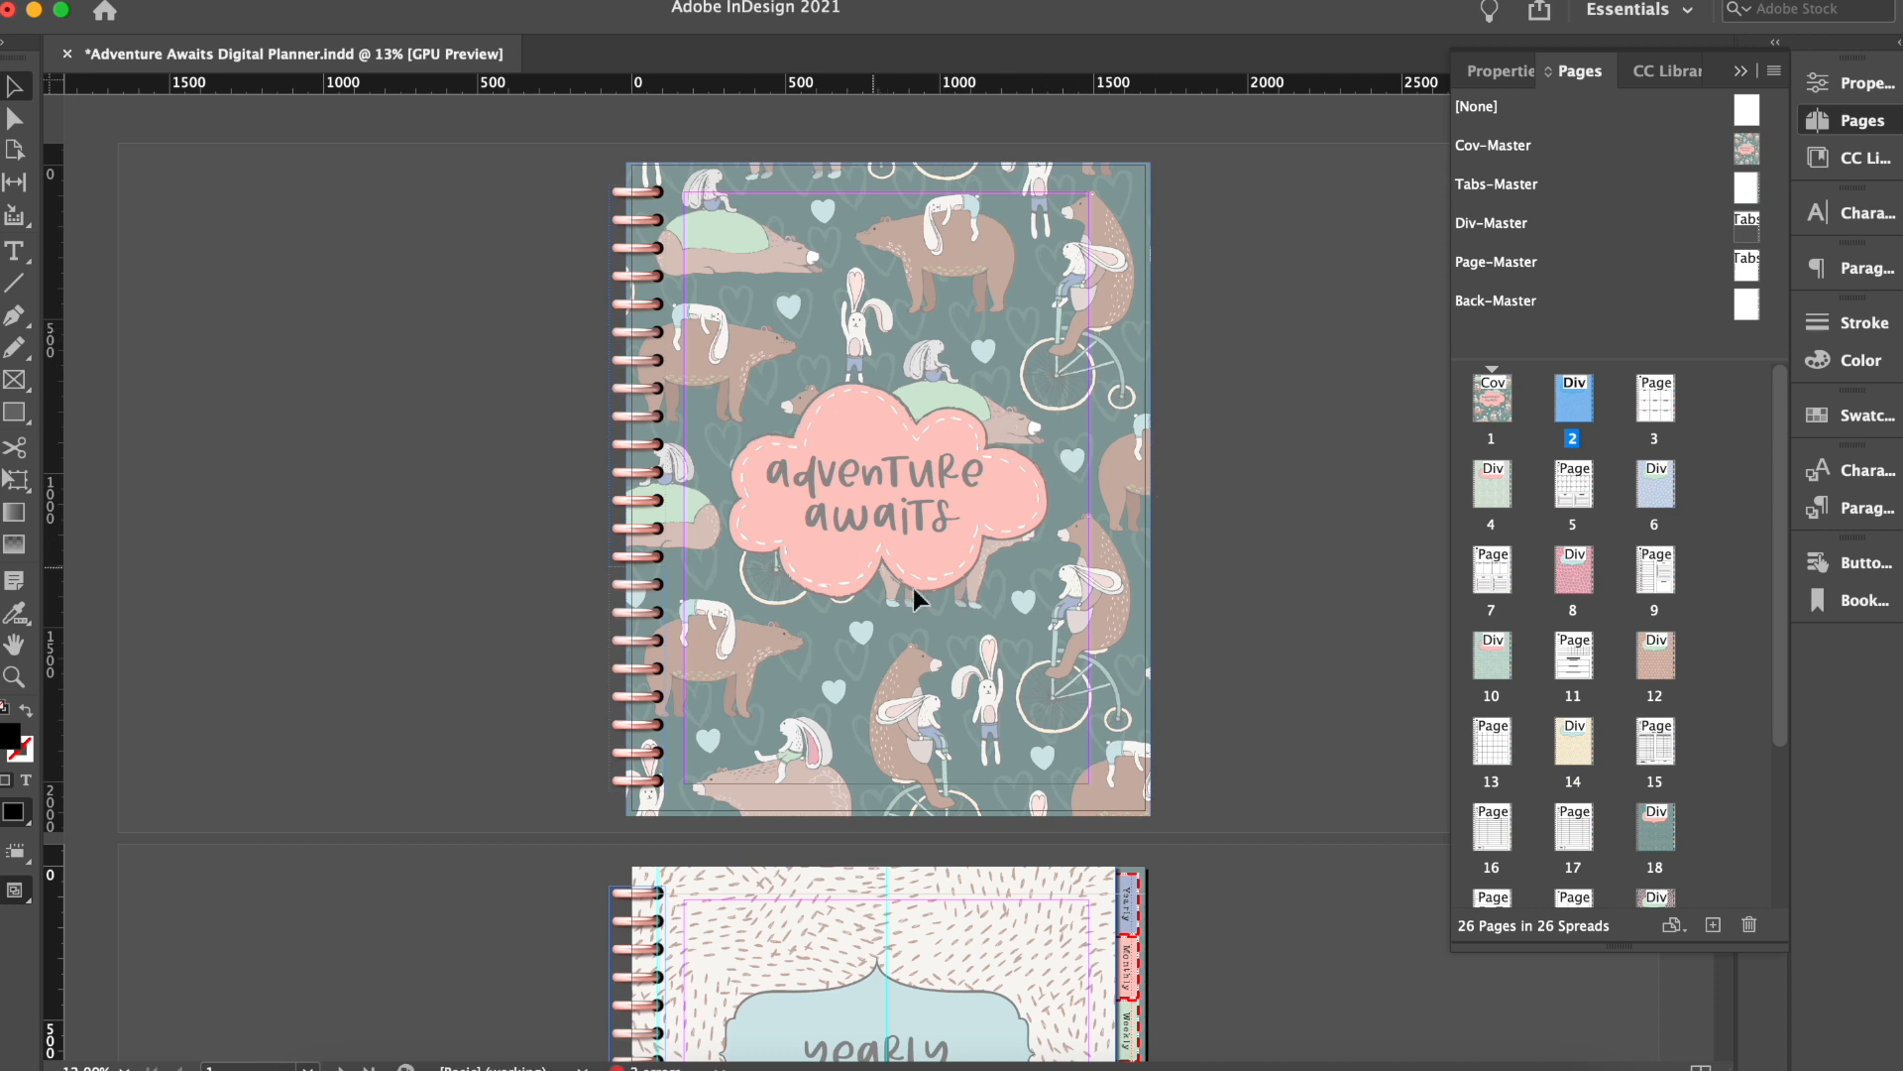
Step: Open the Back-Master and cover its page with the cover's bear-and-bunny pattern, keeping the spiral rings in front
double_click(1498, 301)
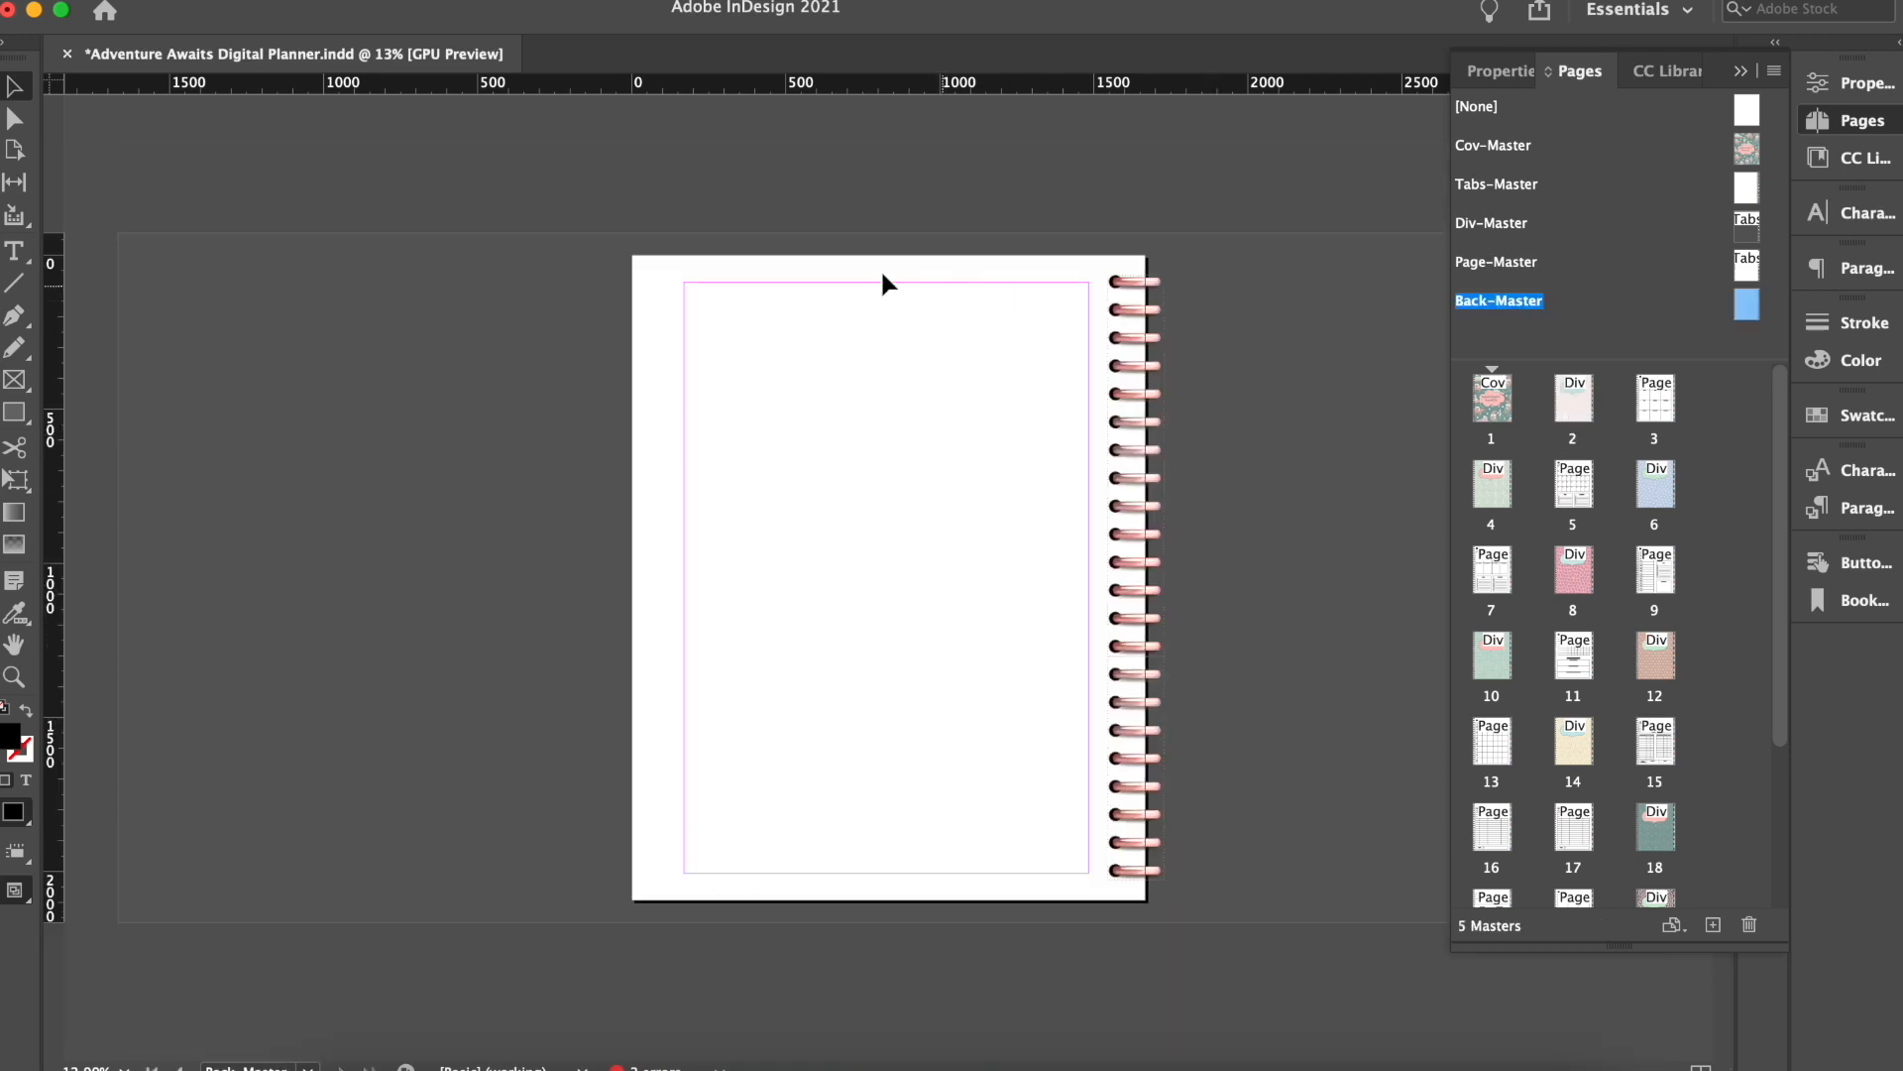
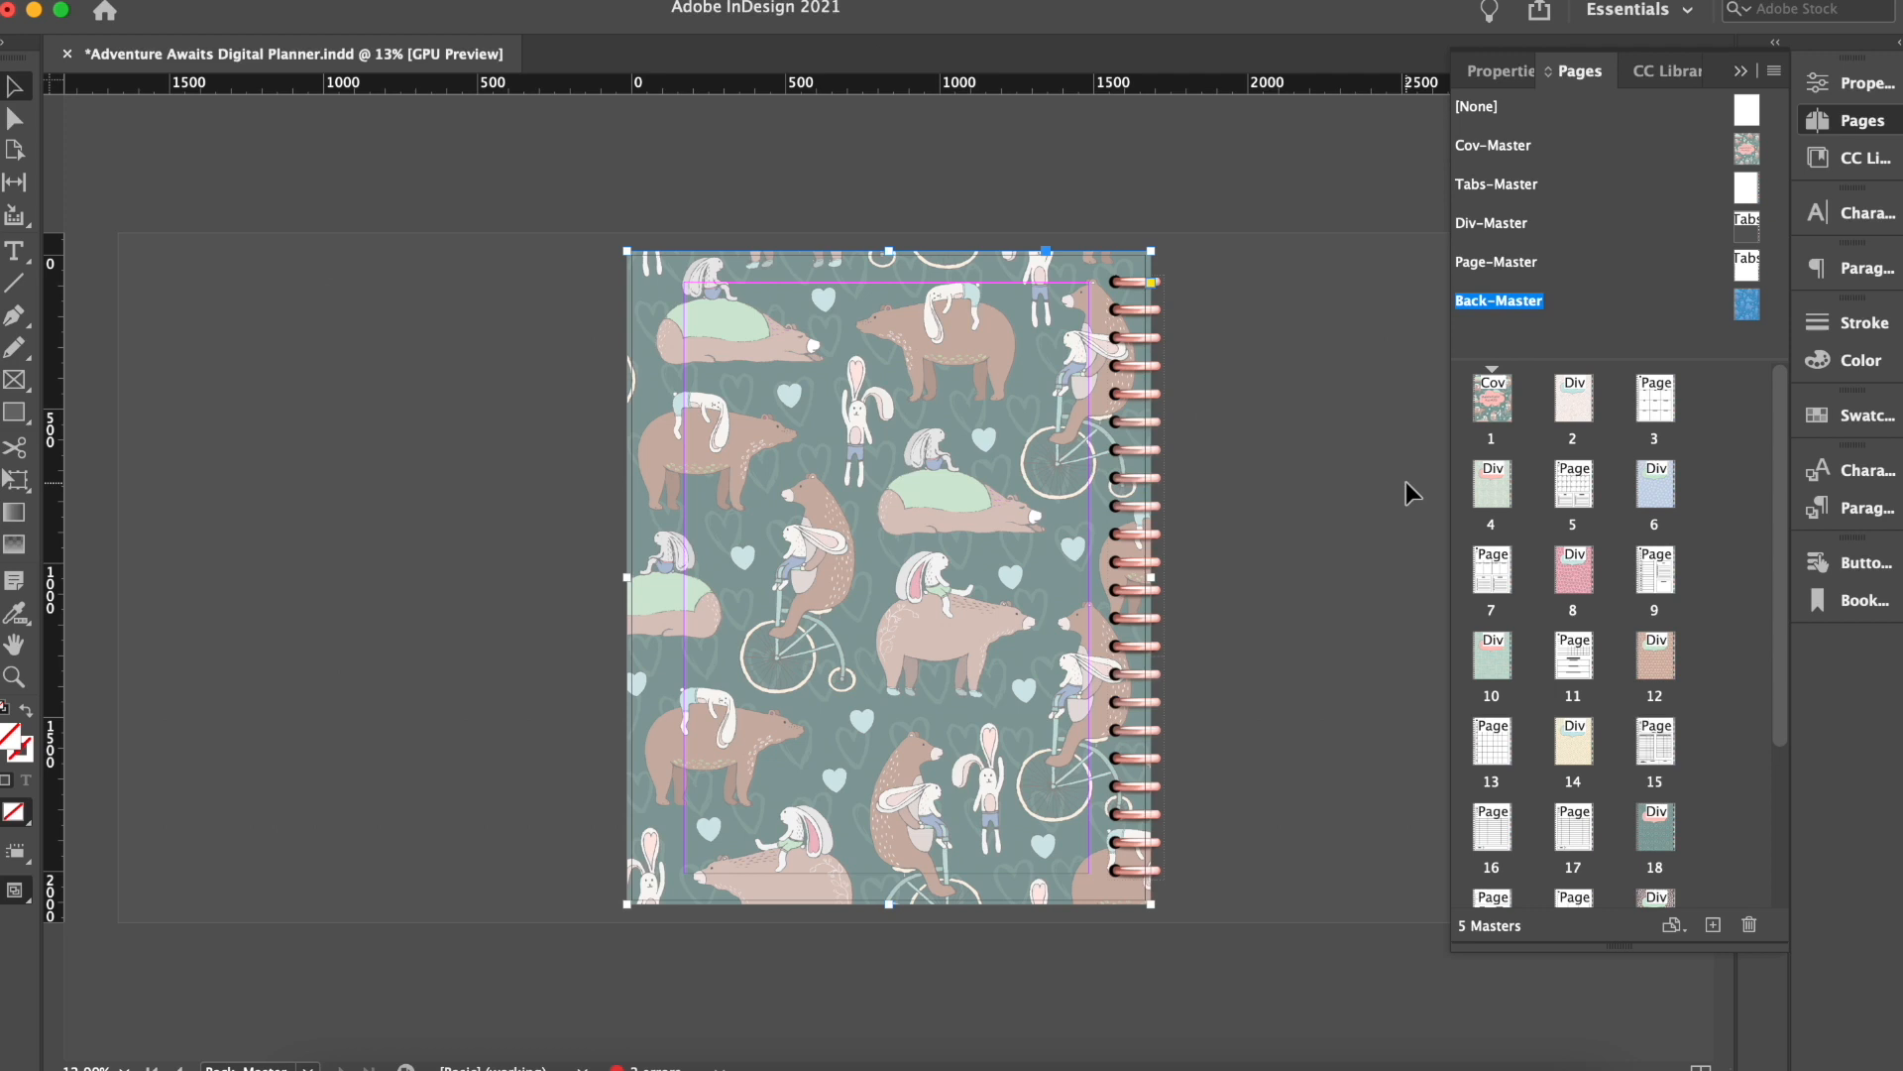
Step: In the exported Adventure Awaits Digital Planner.pdf, review the cover and Yearly pages and test the Habits side-tab link
scroll(1198, 624, "down", 3)
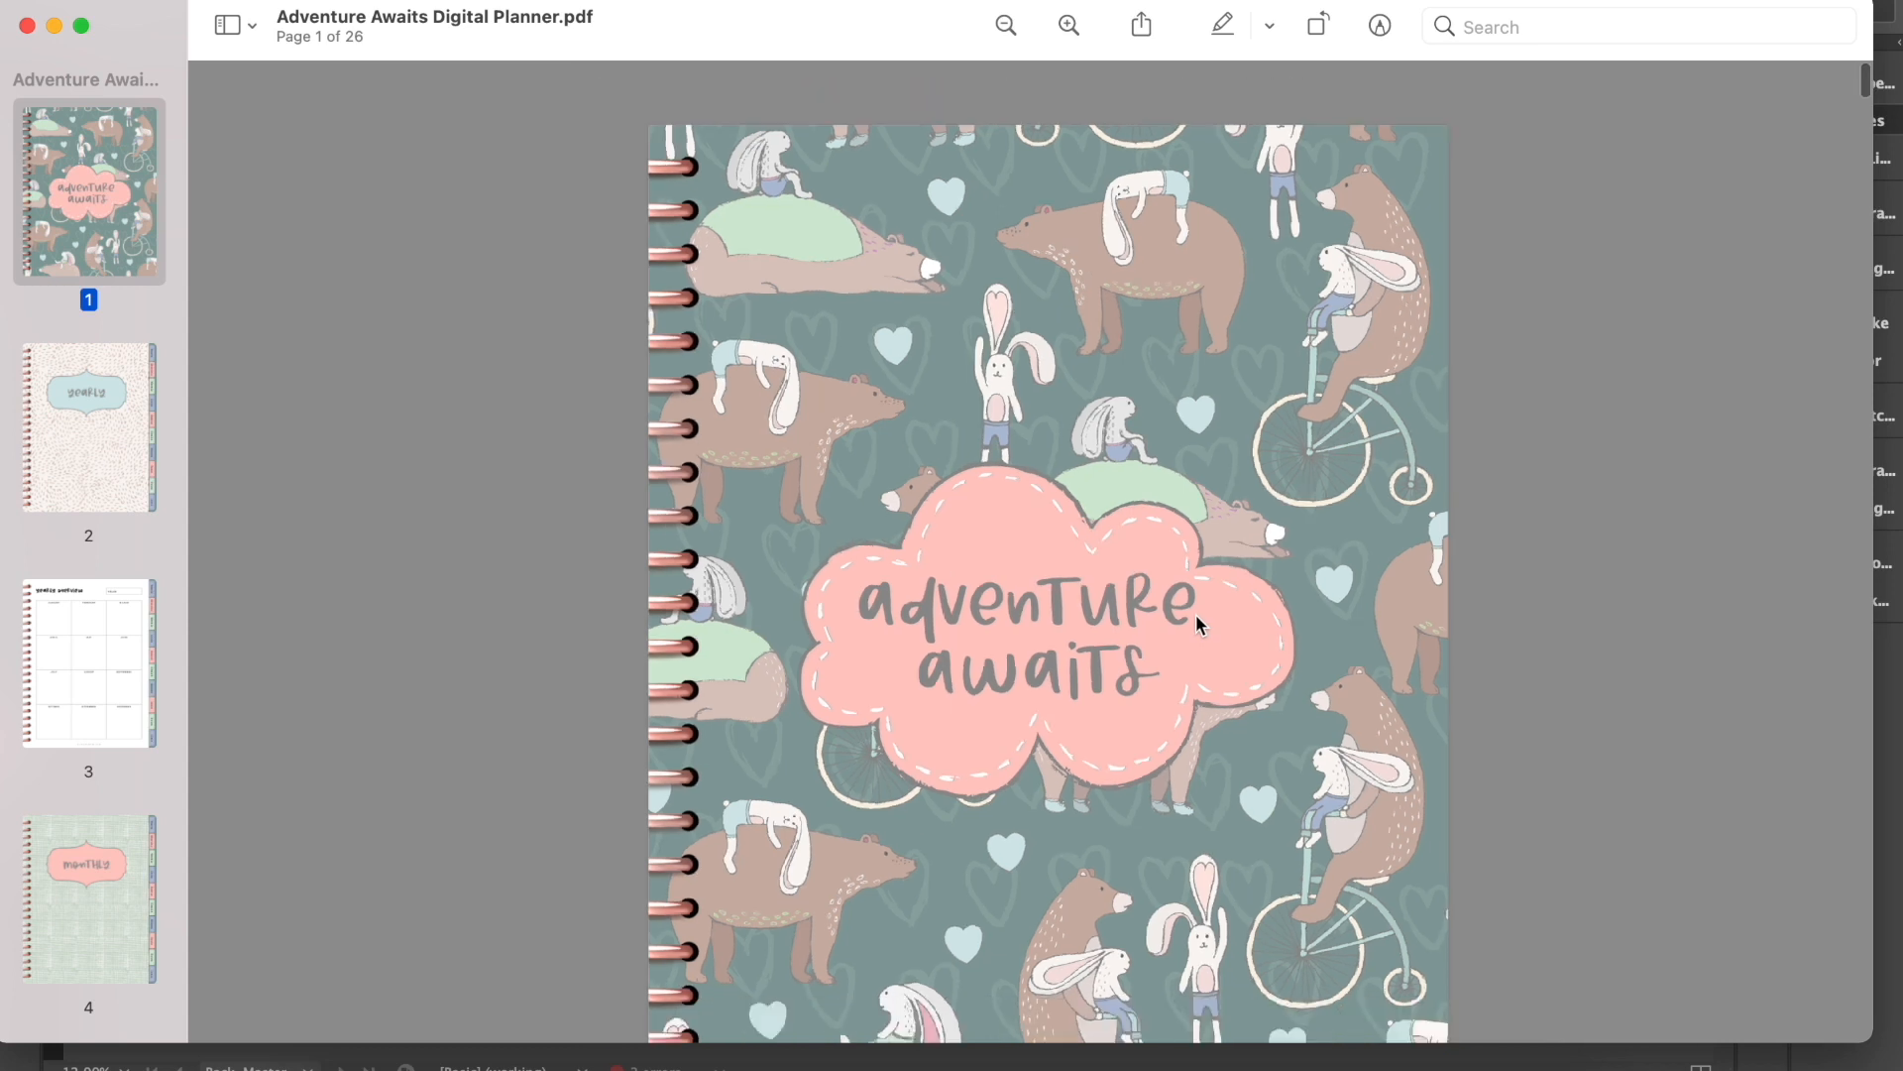
scroll(1244, 665, "down", 3)
scroll(1243, 655, "down", 3)
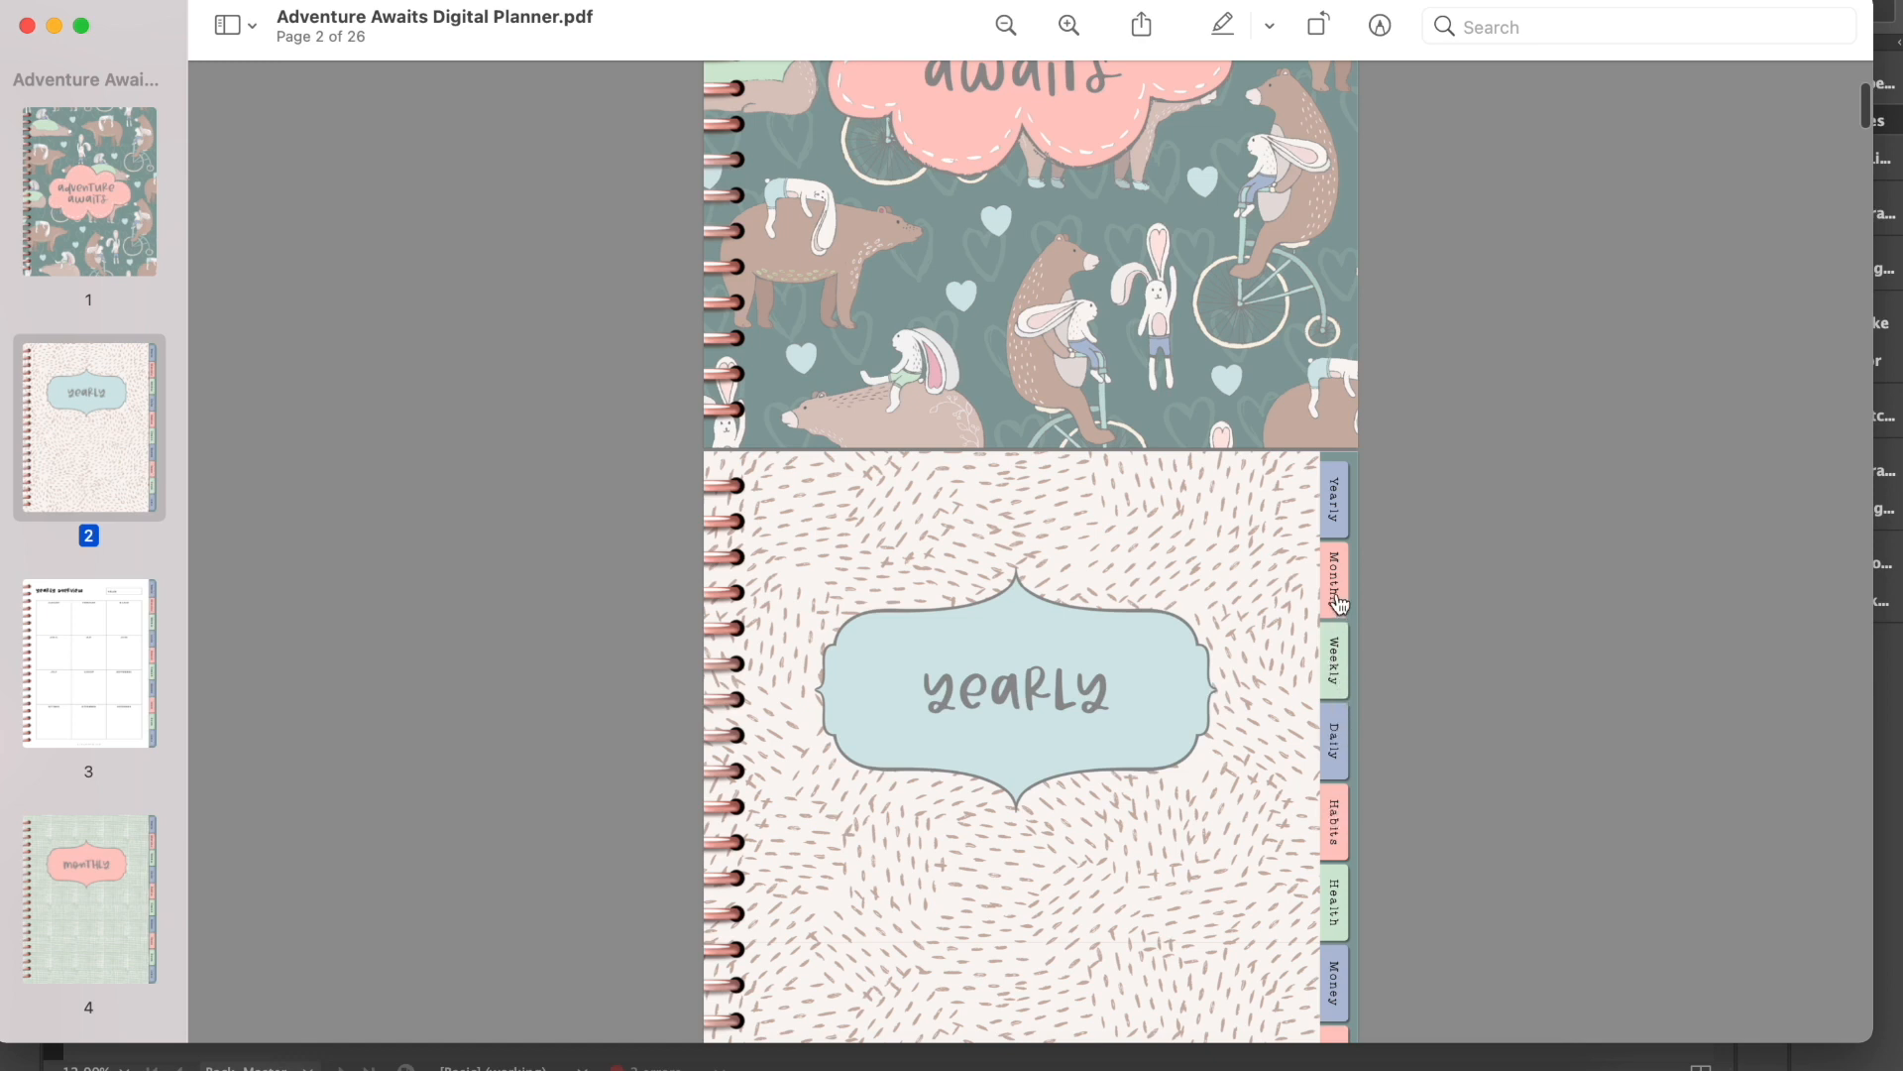
scroll(1308, 745, "down", 7)
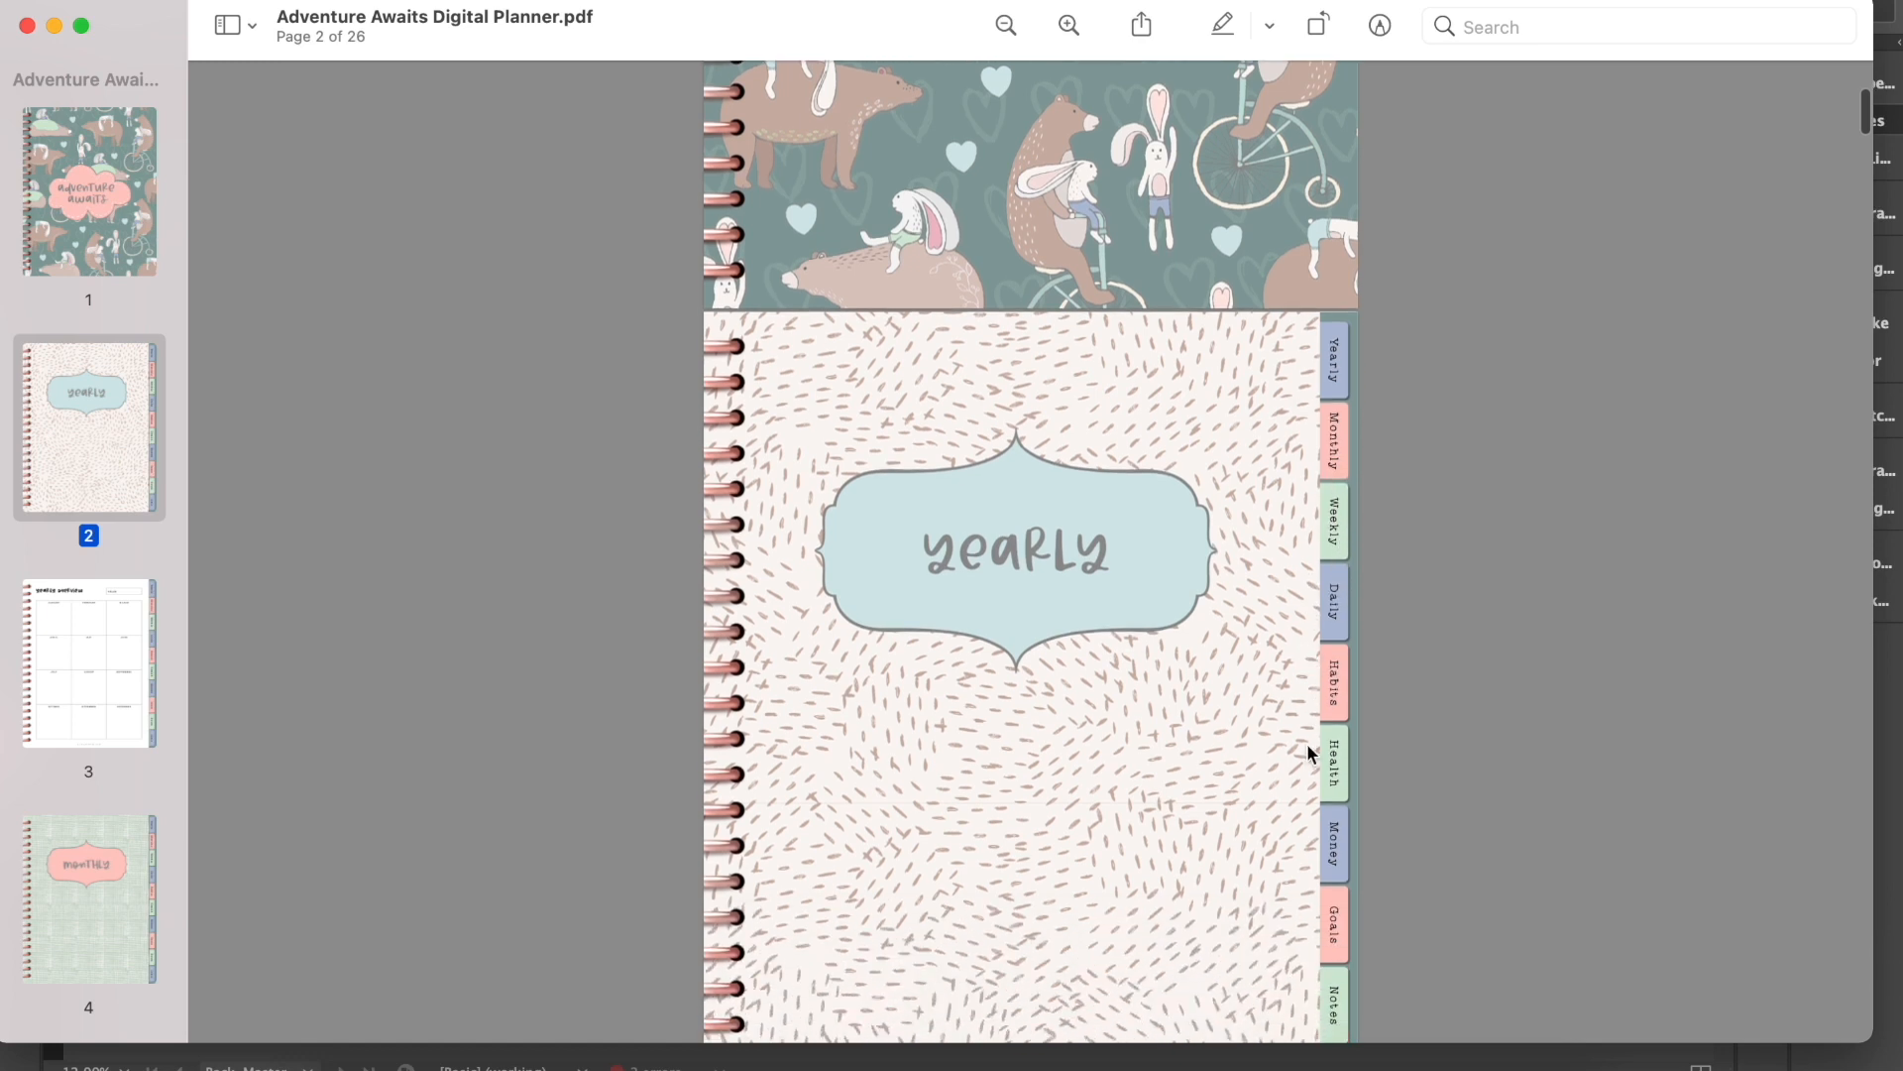
scroll(1307, 742, "up", 3)
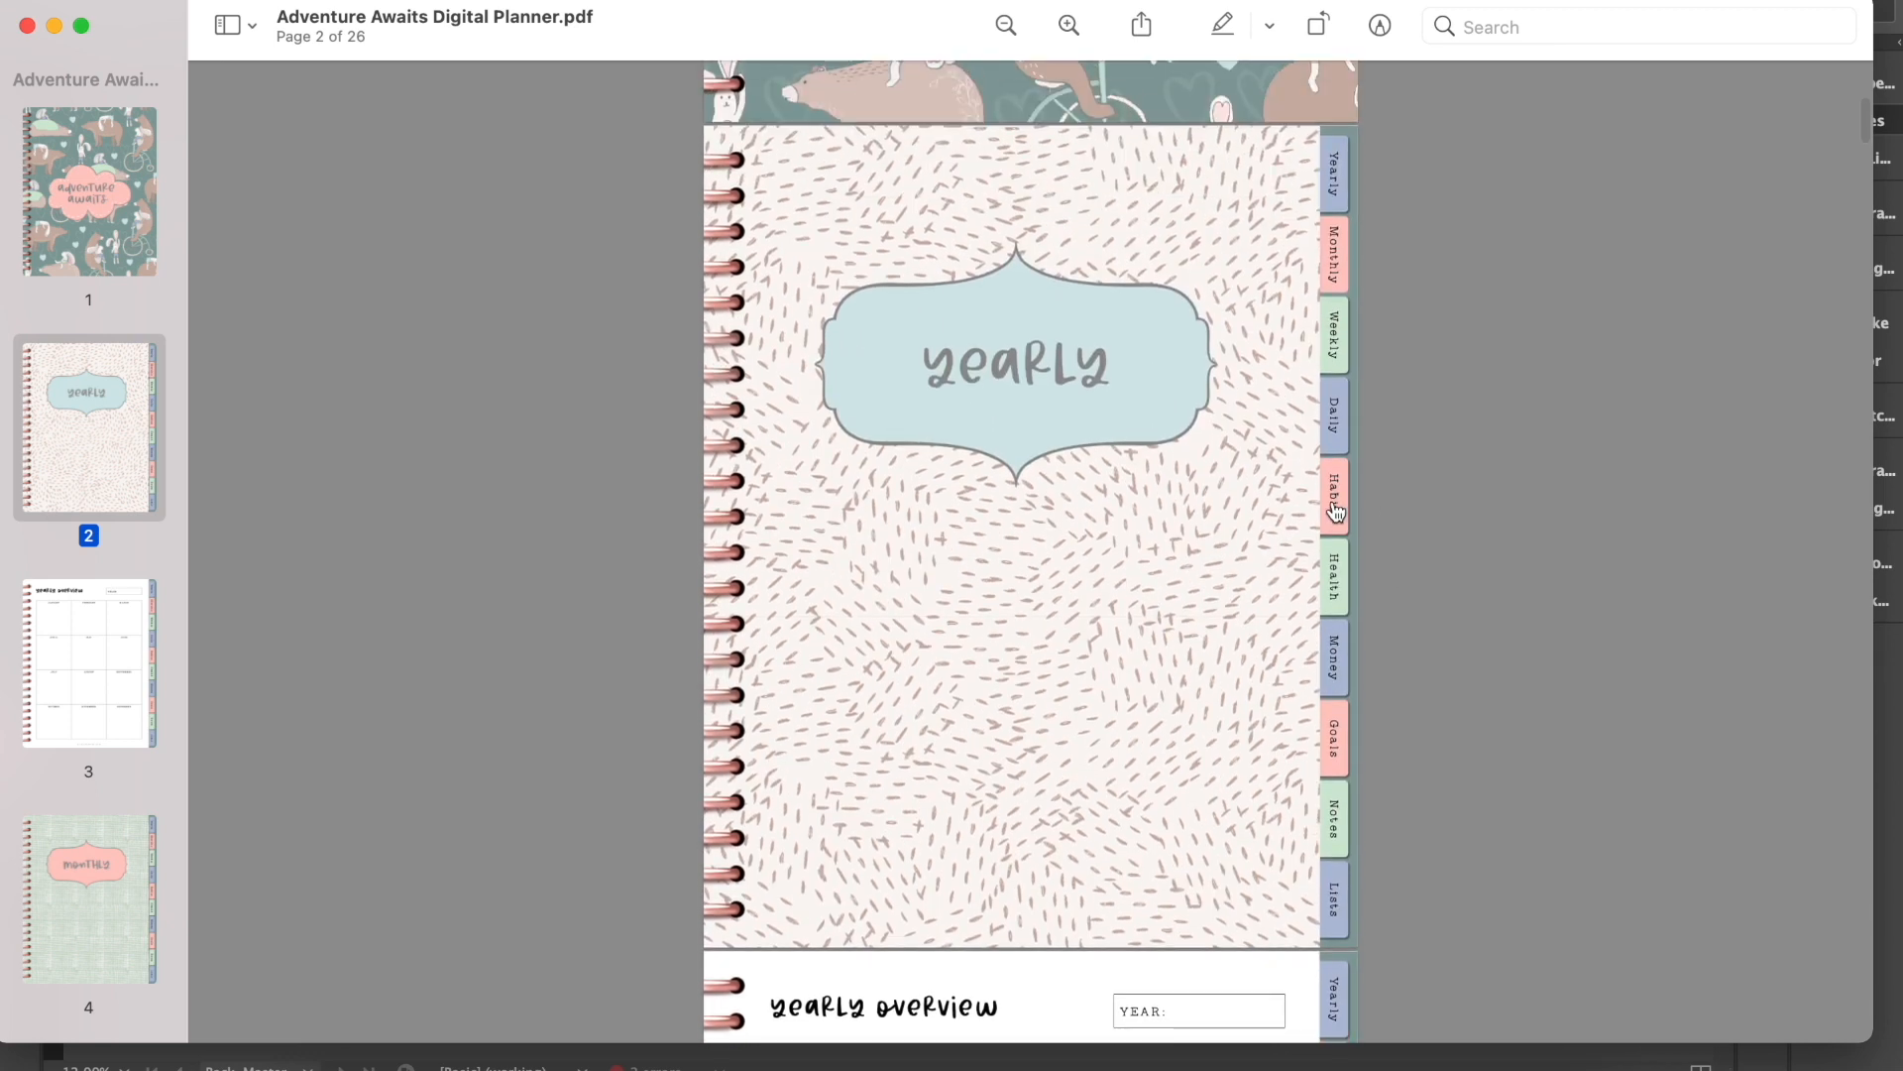
left_click(1336, 506)
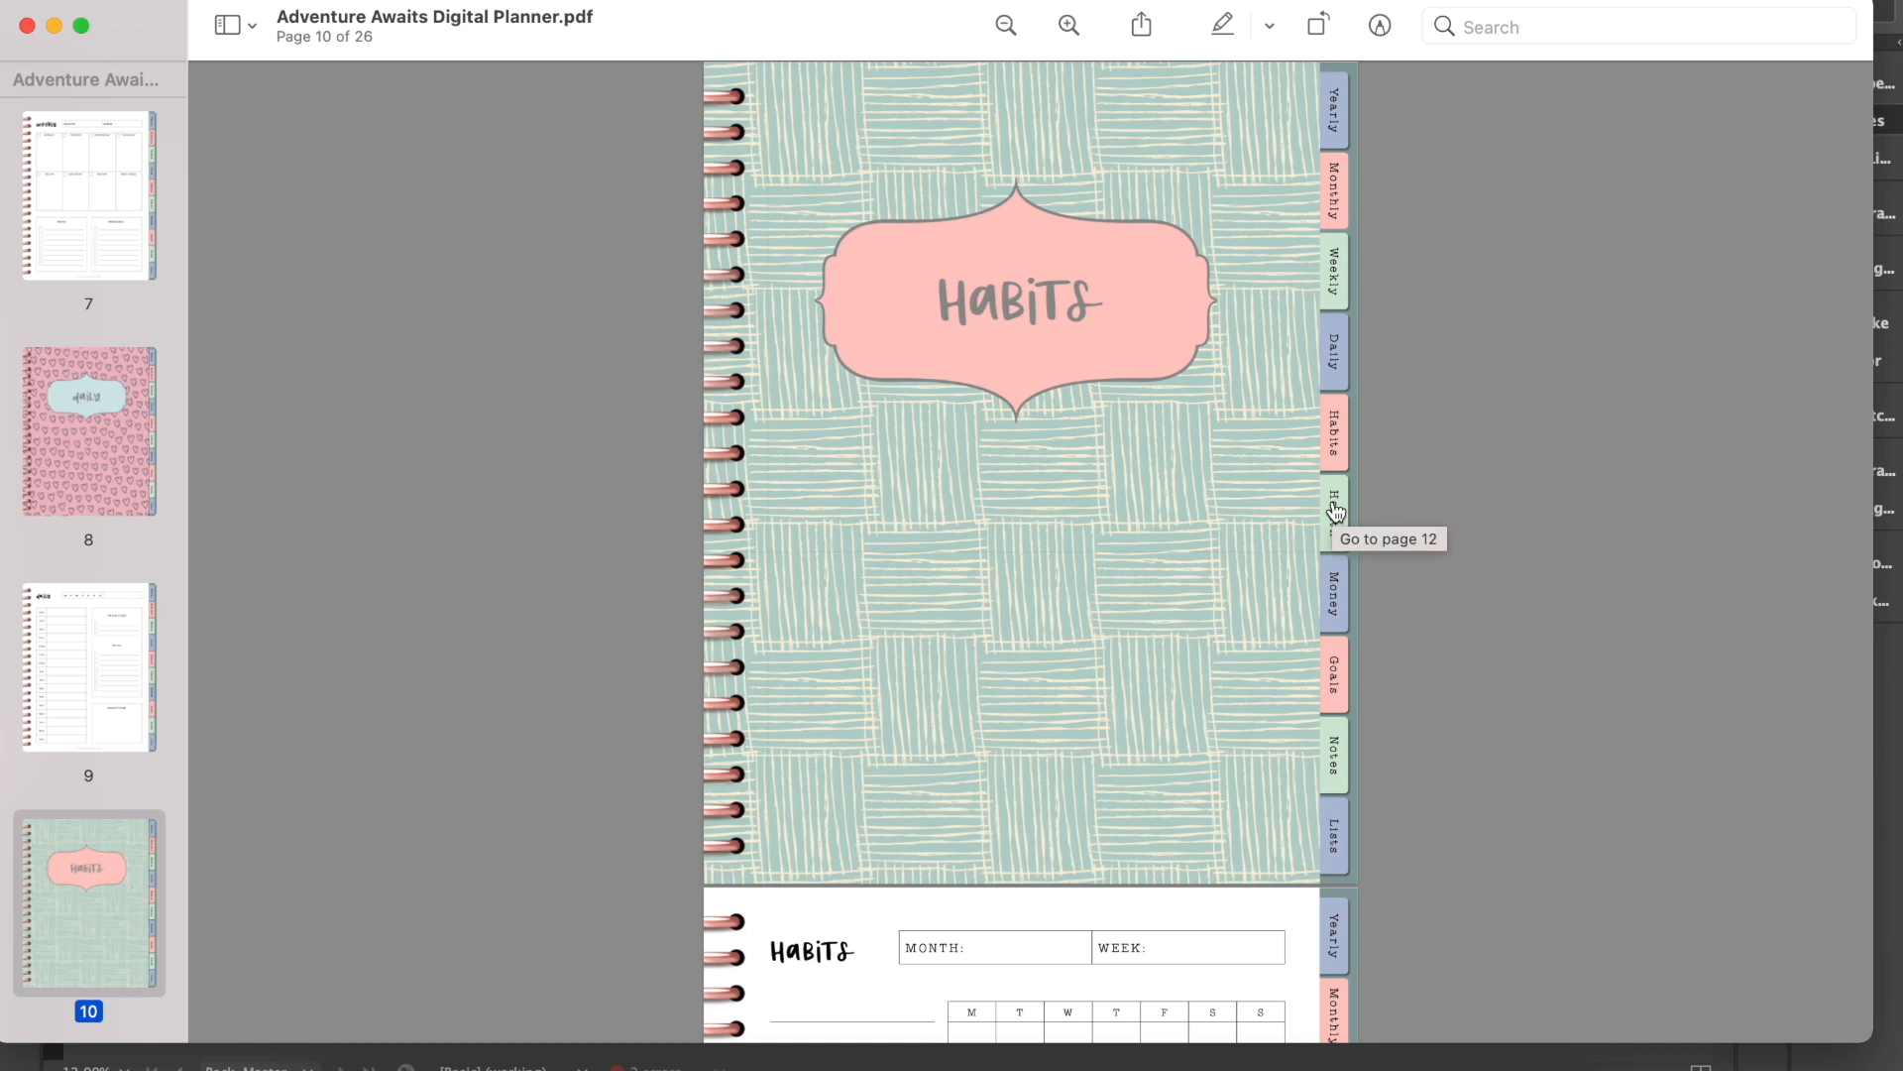
scroll(1419, 540, "down", 3)
scroll(1418, 534, "up", 4)
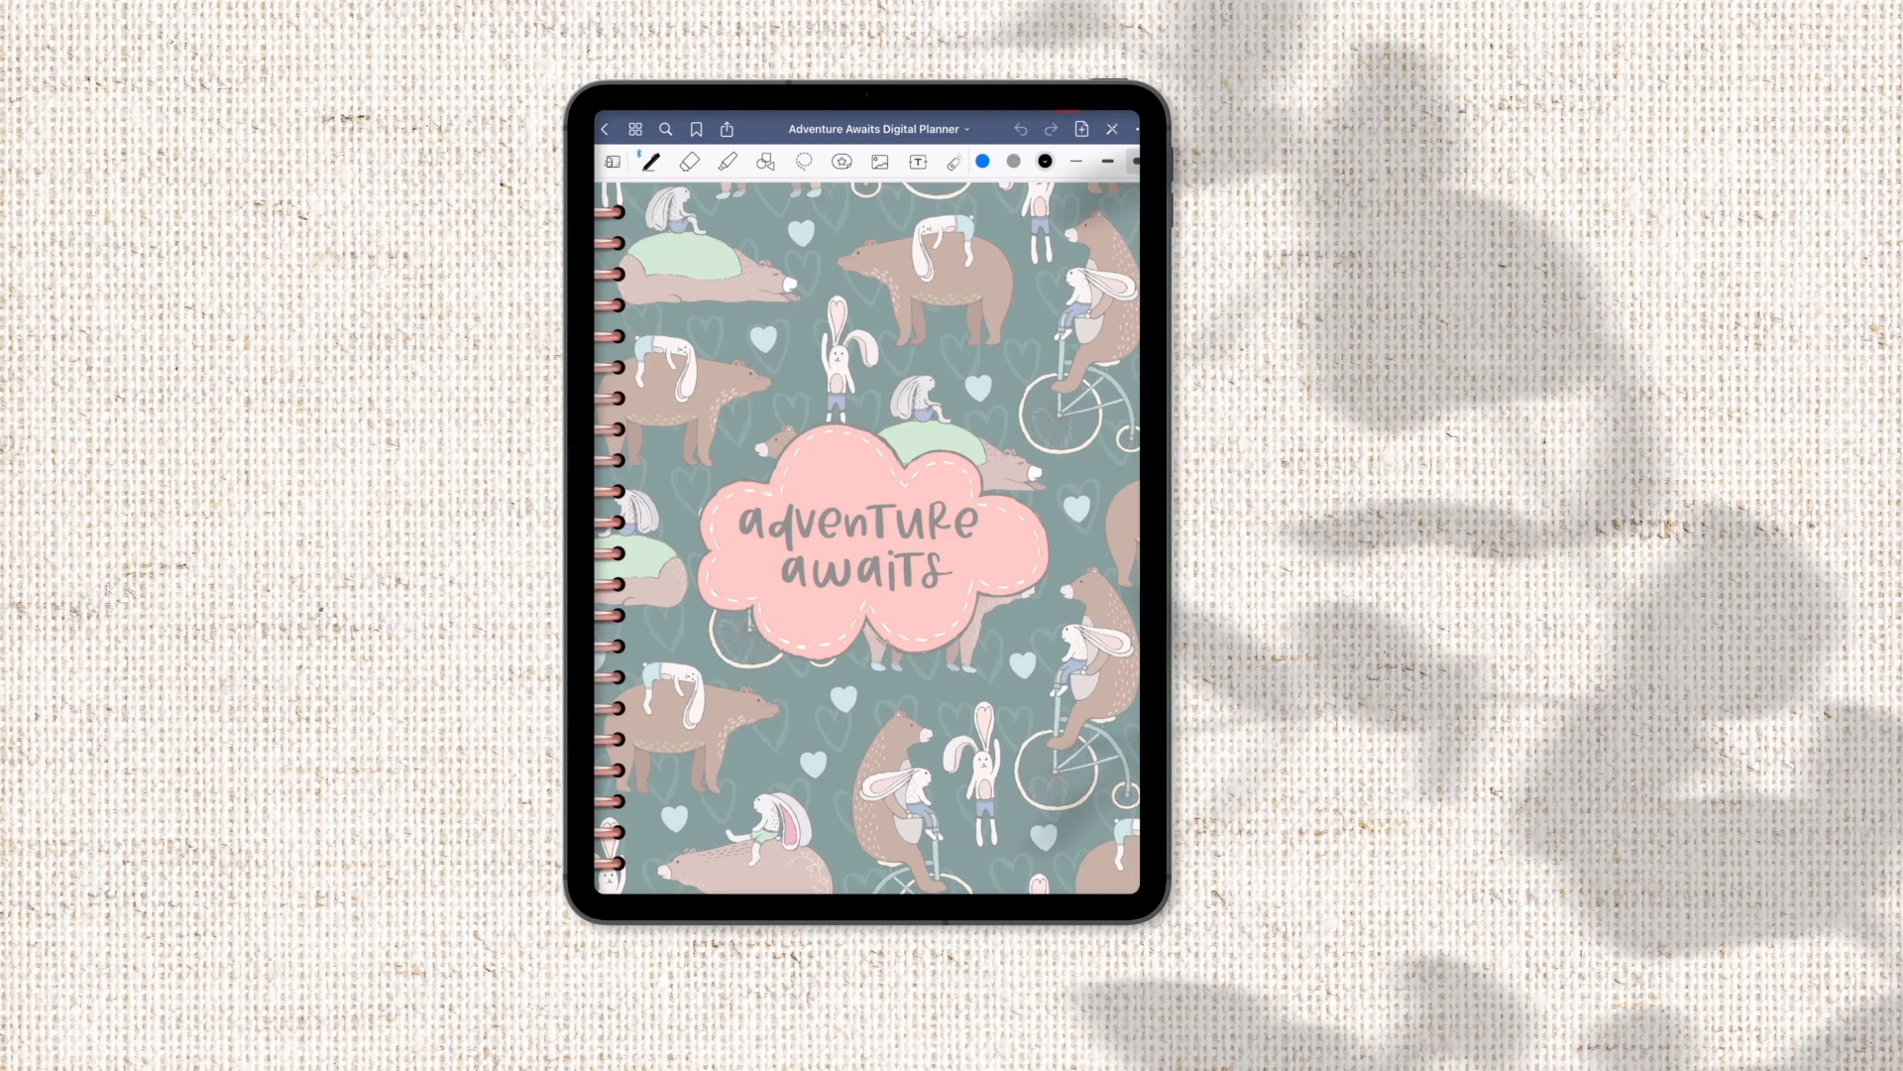
Step: In the tablet note-taking app, switch the planner to read-only mode and go to the Daily planning page
left_click(1112, 129)
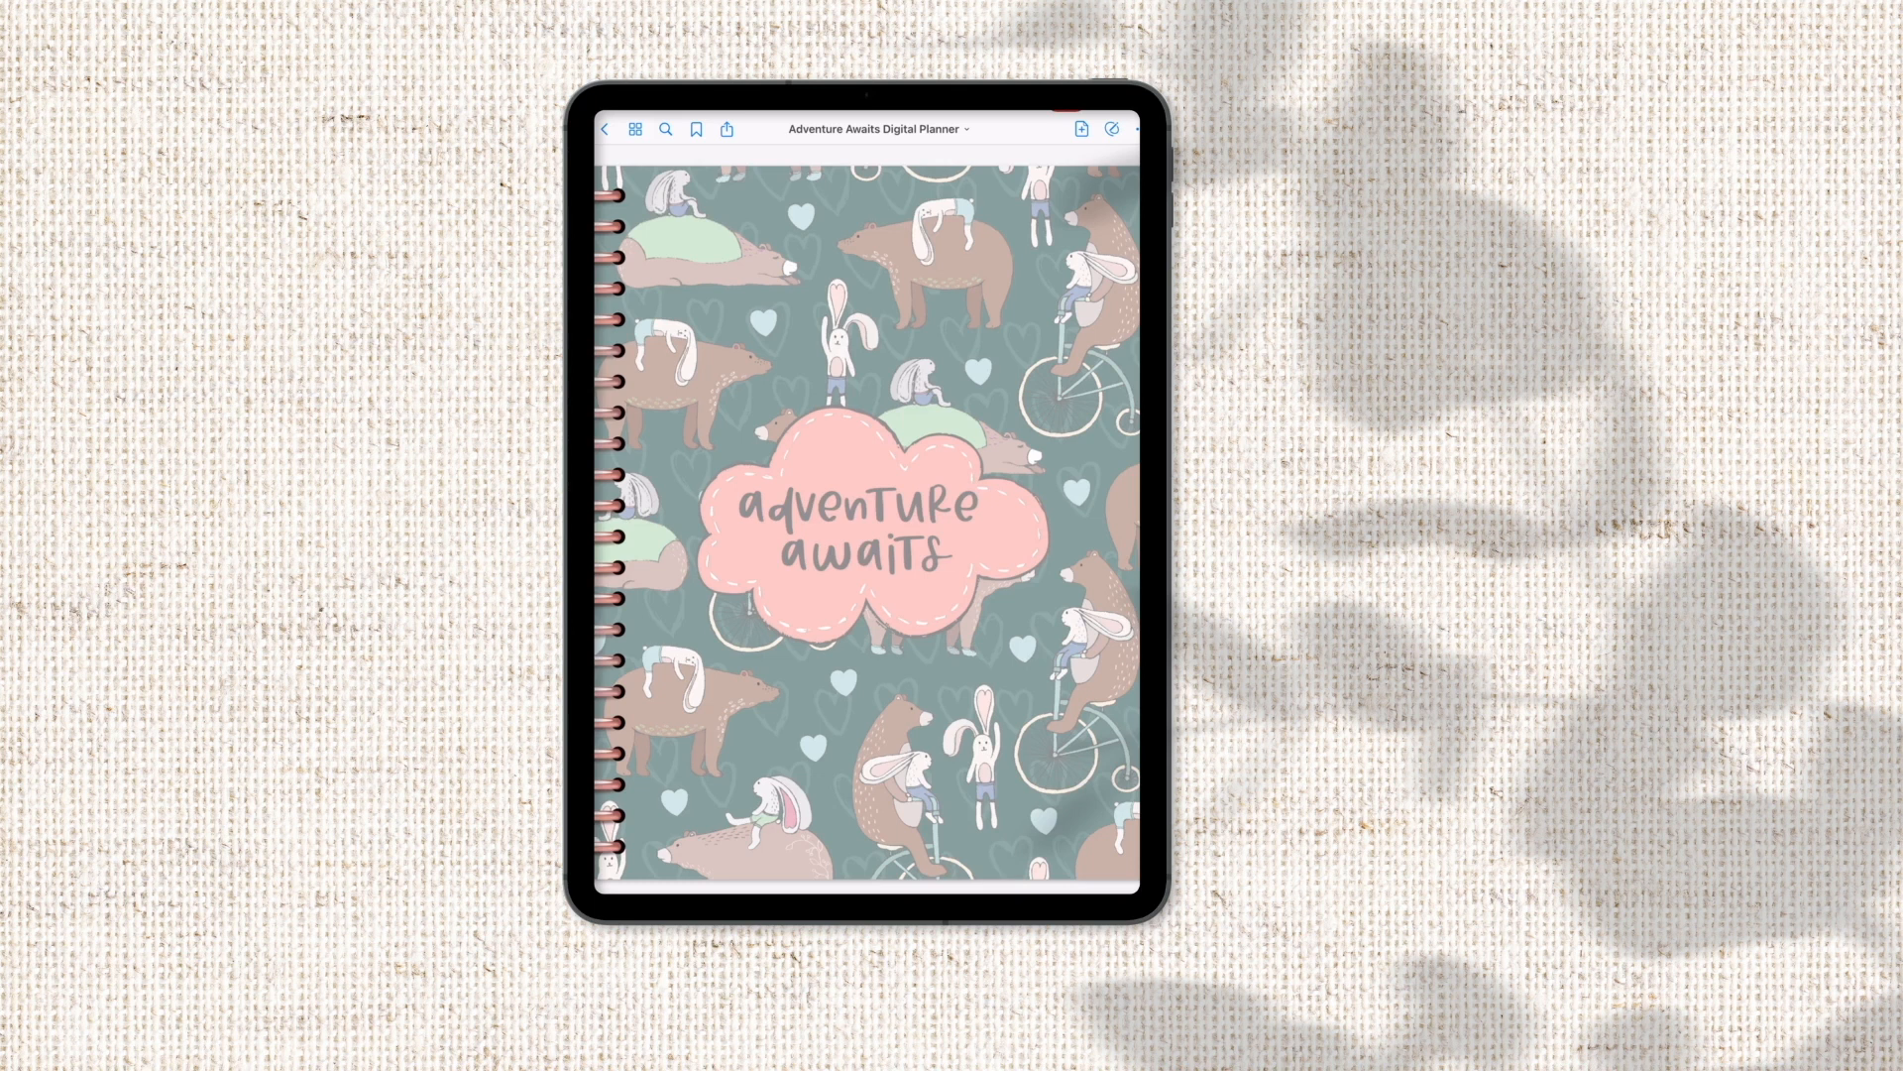
scroll(868, 523, "right", 5)
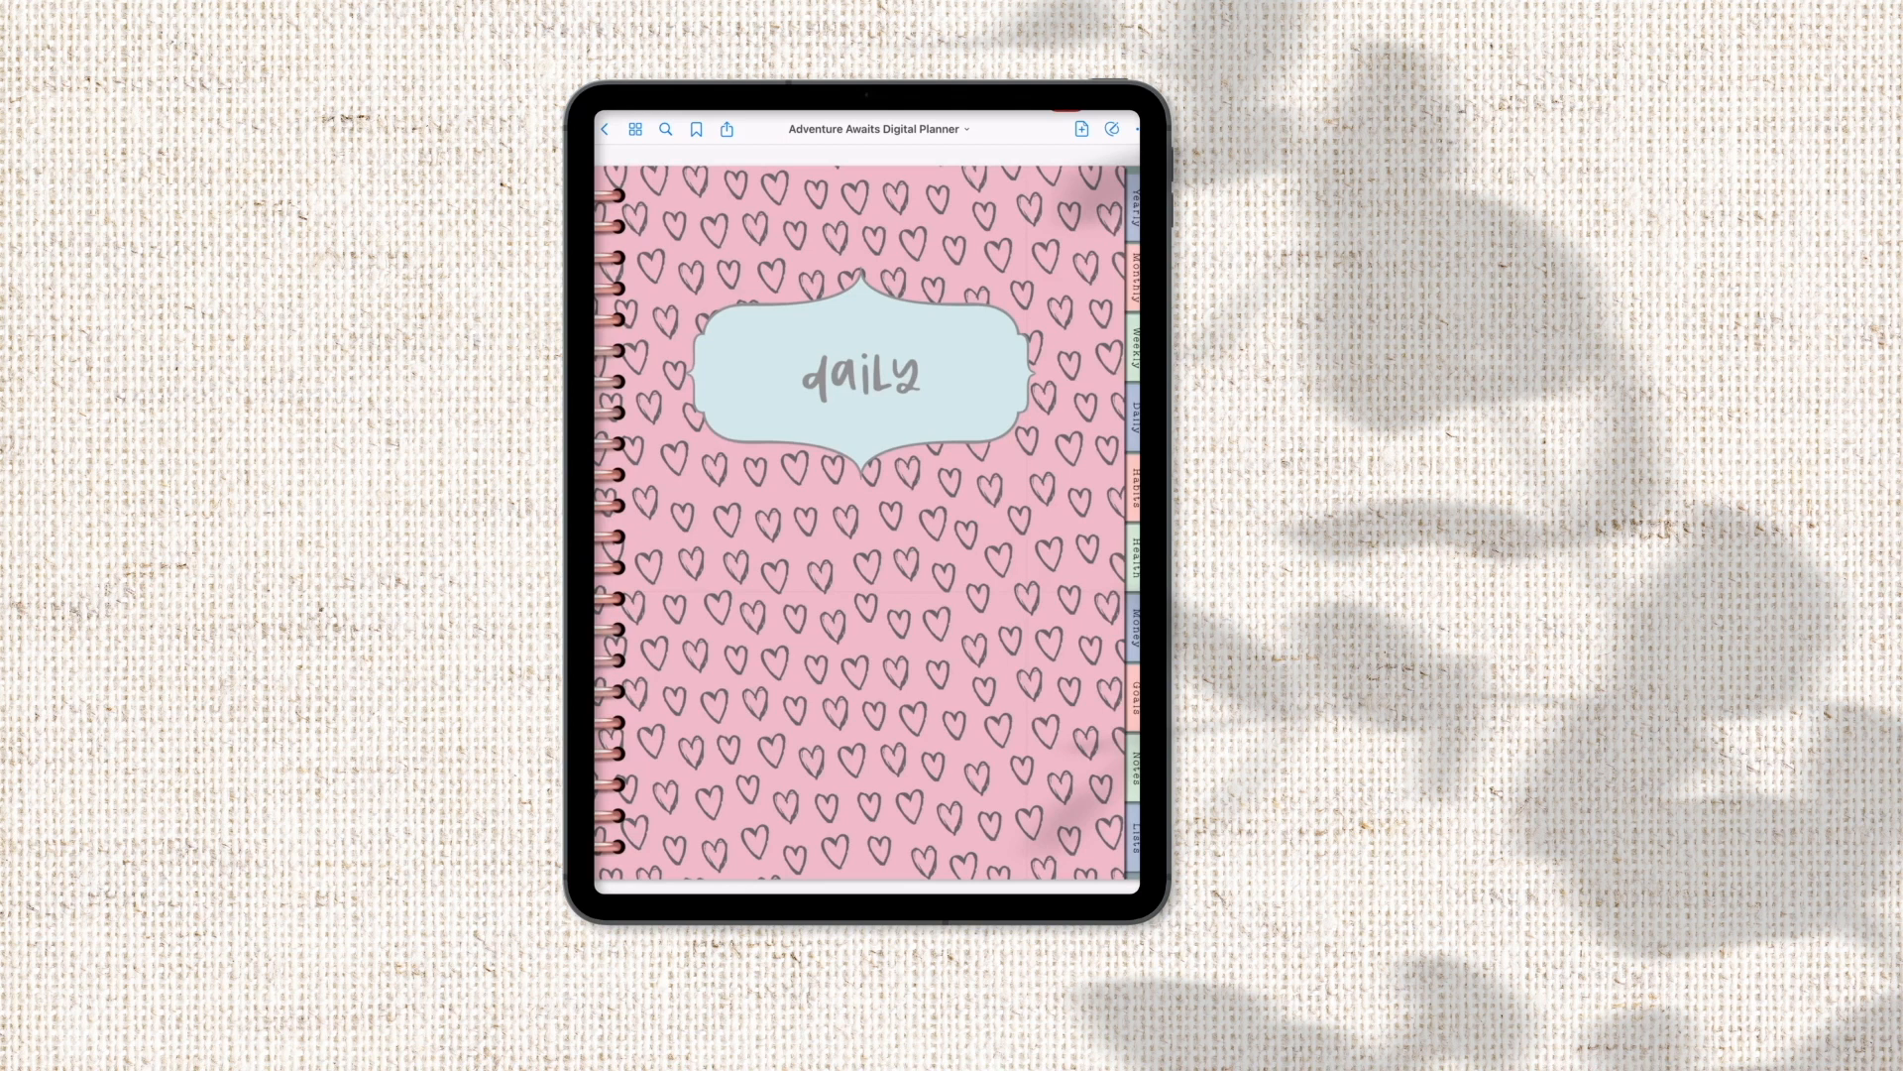
scroll(867, 523, "right", 3)
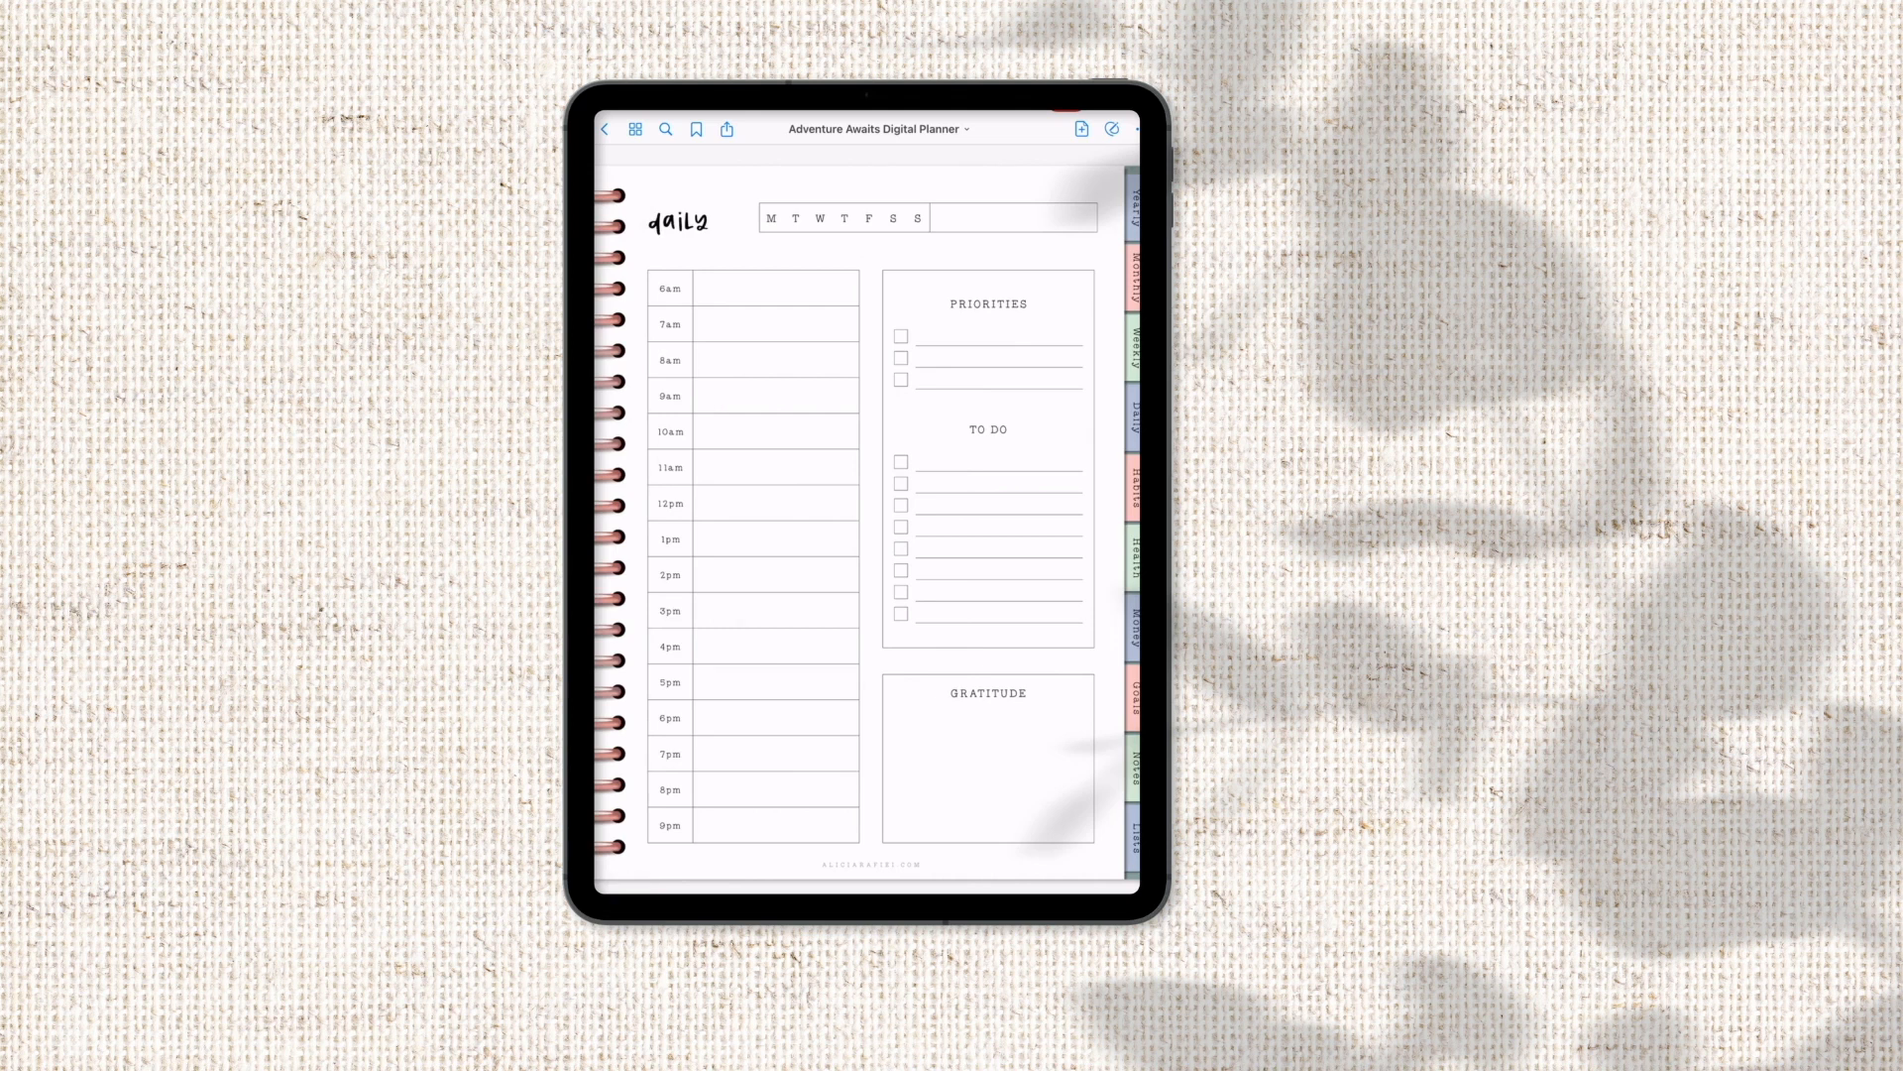
Step: Return to editing mode, choose a thicker pen stroke, circle the first T among the weekdays and handwrite "7th Sep" beside them
left_click(1112, 129)
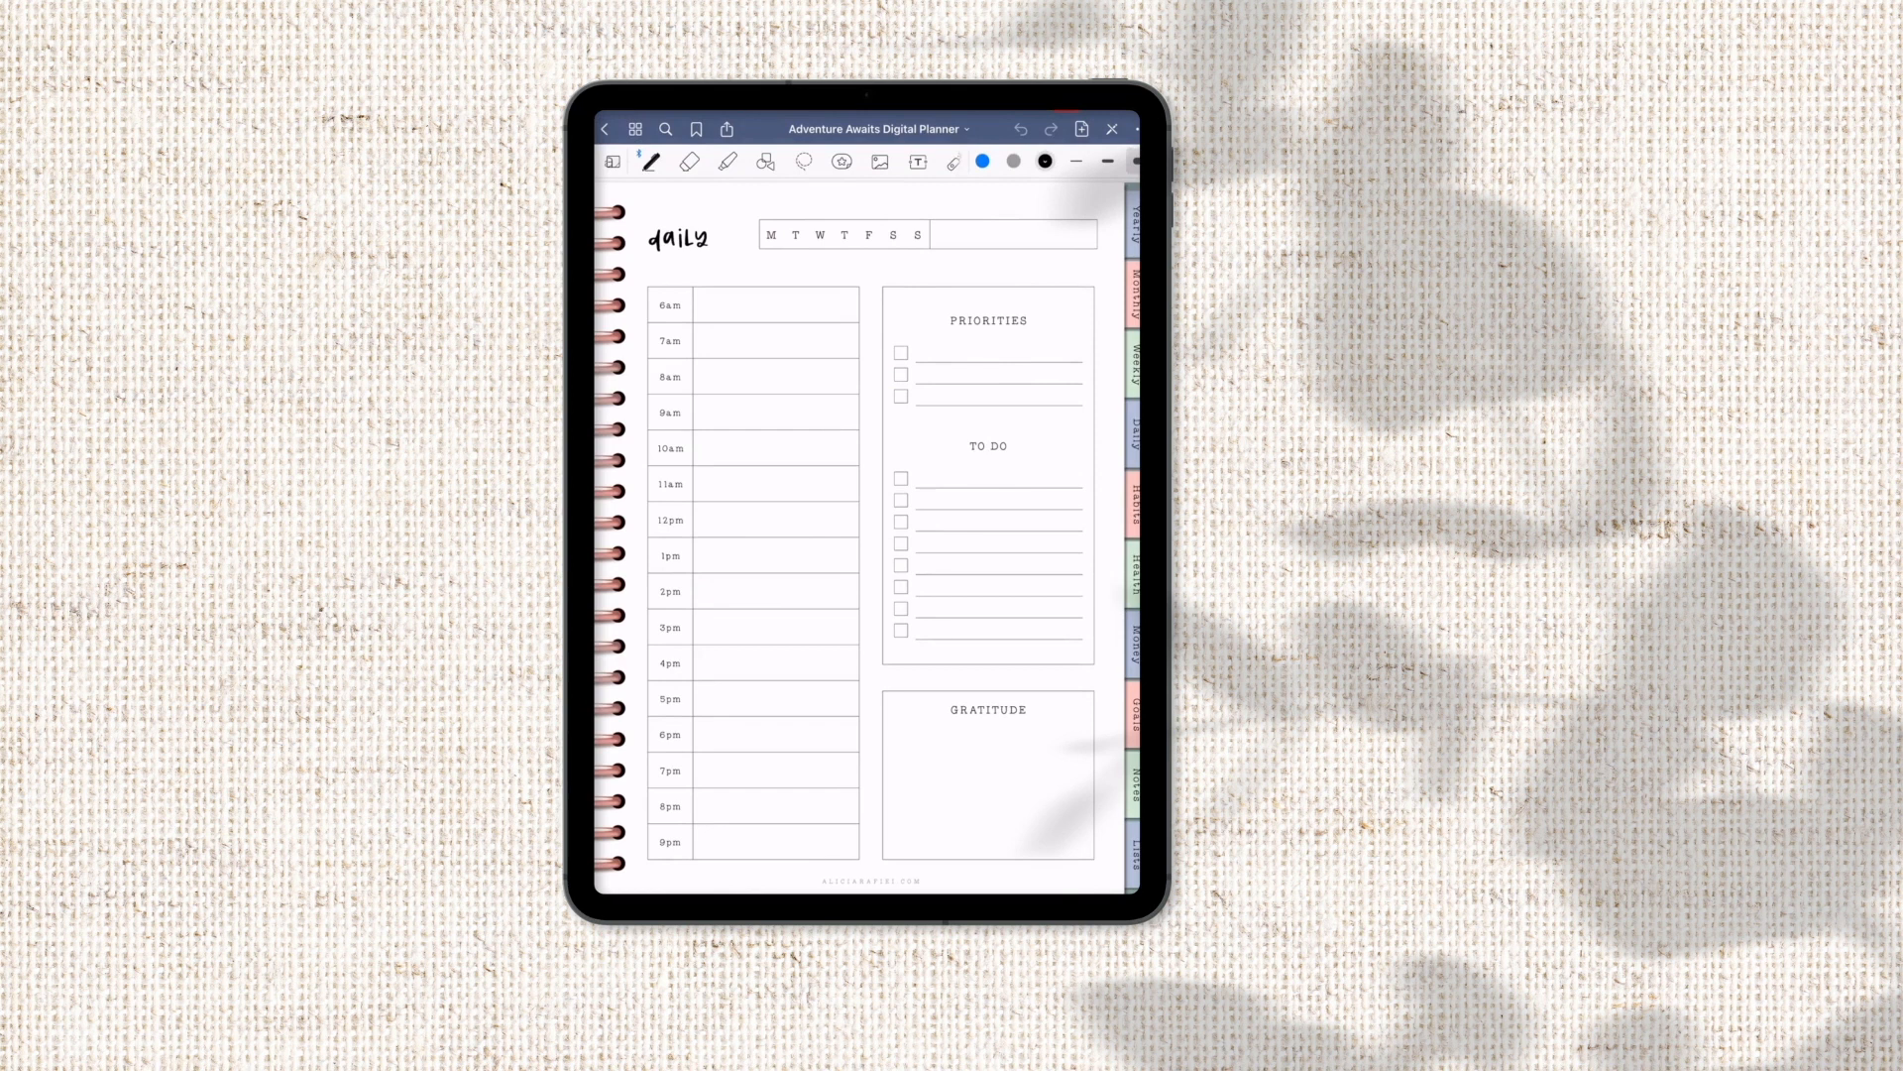
left_click(1109, 161)
left_click_drag(803, 221, 811, 220)
mouse_move(950, 226)
left_mouse_down()
mouse_move(955, 246)
mouse_move(1013, 239)
left_mouse_up()
left_click_drag(1016, 233, 1020, 255)
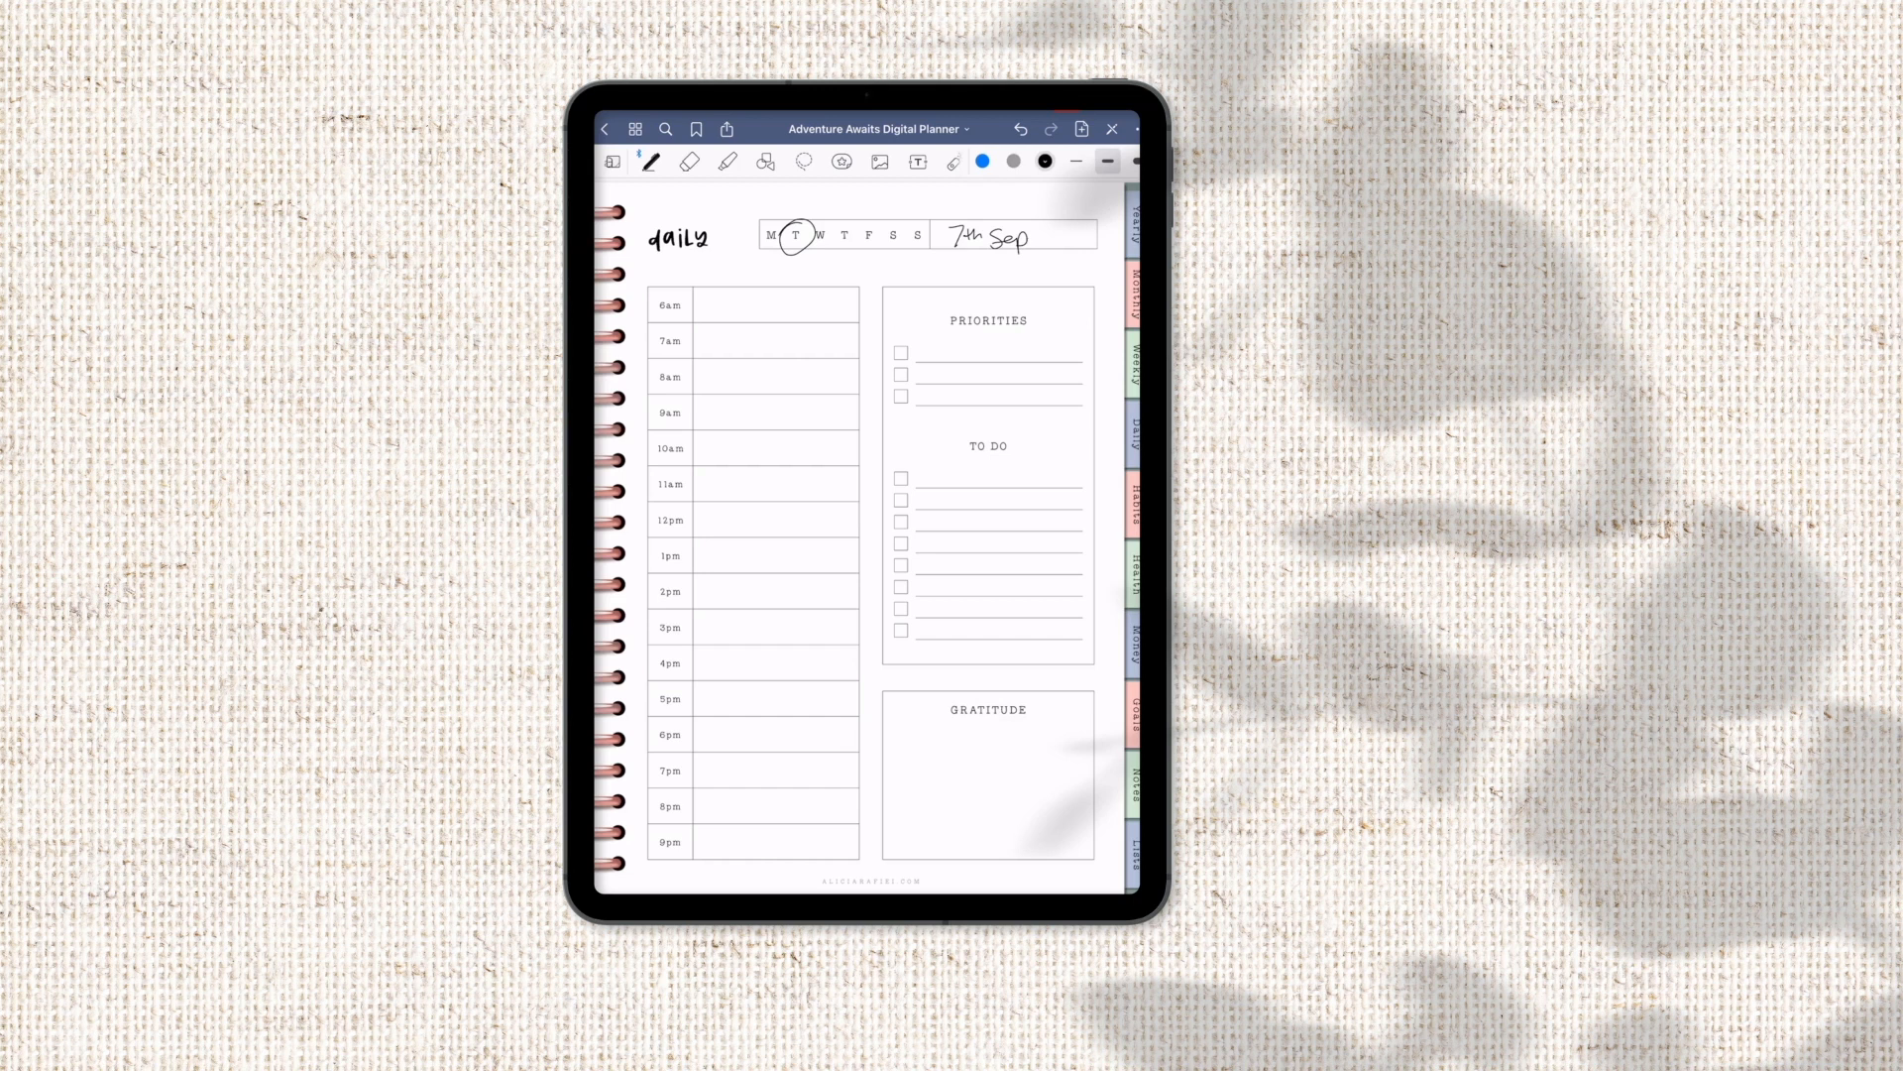
Step: Handwrite "Record video" in the 2pm slot of the daily schedule
mouse_move(712, 577)
left_mouse_down()
mouse_move(725, 608)
mouse_move(773, 601)
mouse_move(778, 578)
mouse_move(809, 603)
left_mouse_up()
left_click_drag(822, 594, 824, 573)
left_click_drag(826, 593, 841, 582)
Step: Handwrite "YT video" and "Editing" on the first two Priorities lines
mouse_move(927, 337)
left_mouse_down()
mouse_move(932, 361)
mouse_move(1026, 349)
mouse_move(942, 383)
left_mouse_up()
left_click_drag(959, 367, 994, 381)
left_click_drag(1004, 375, 996, 398)
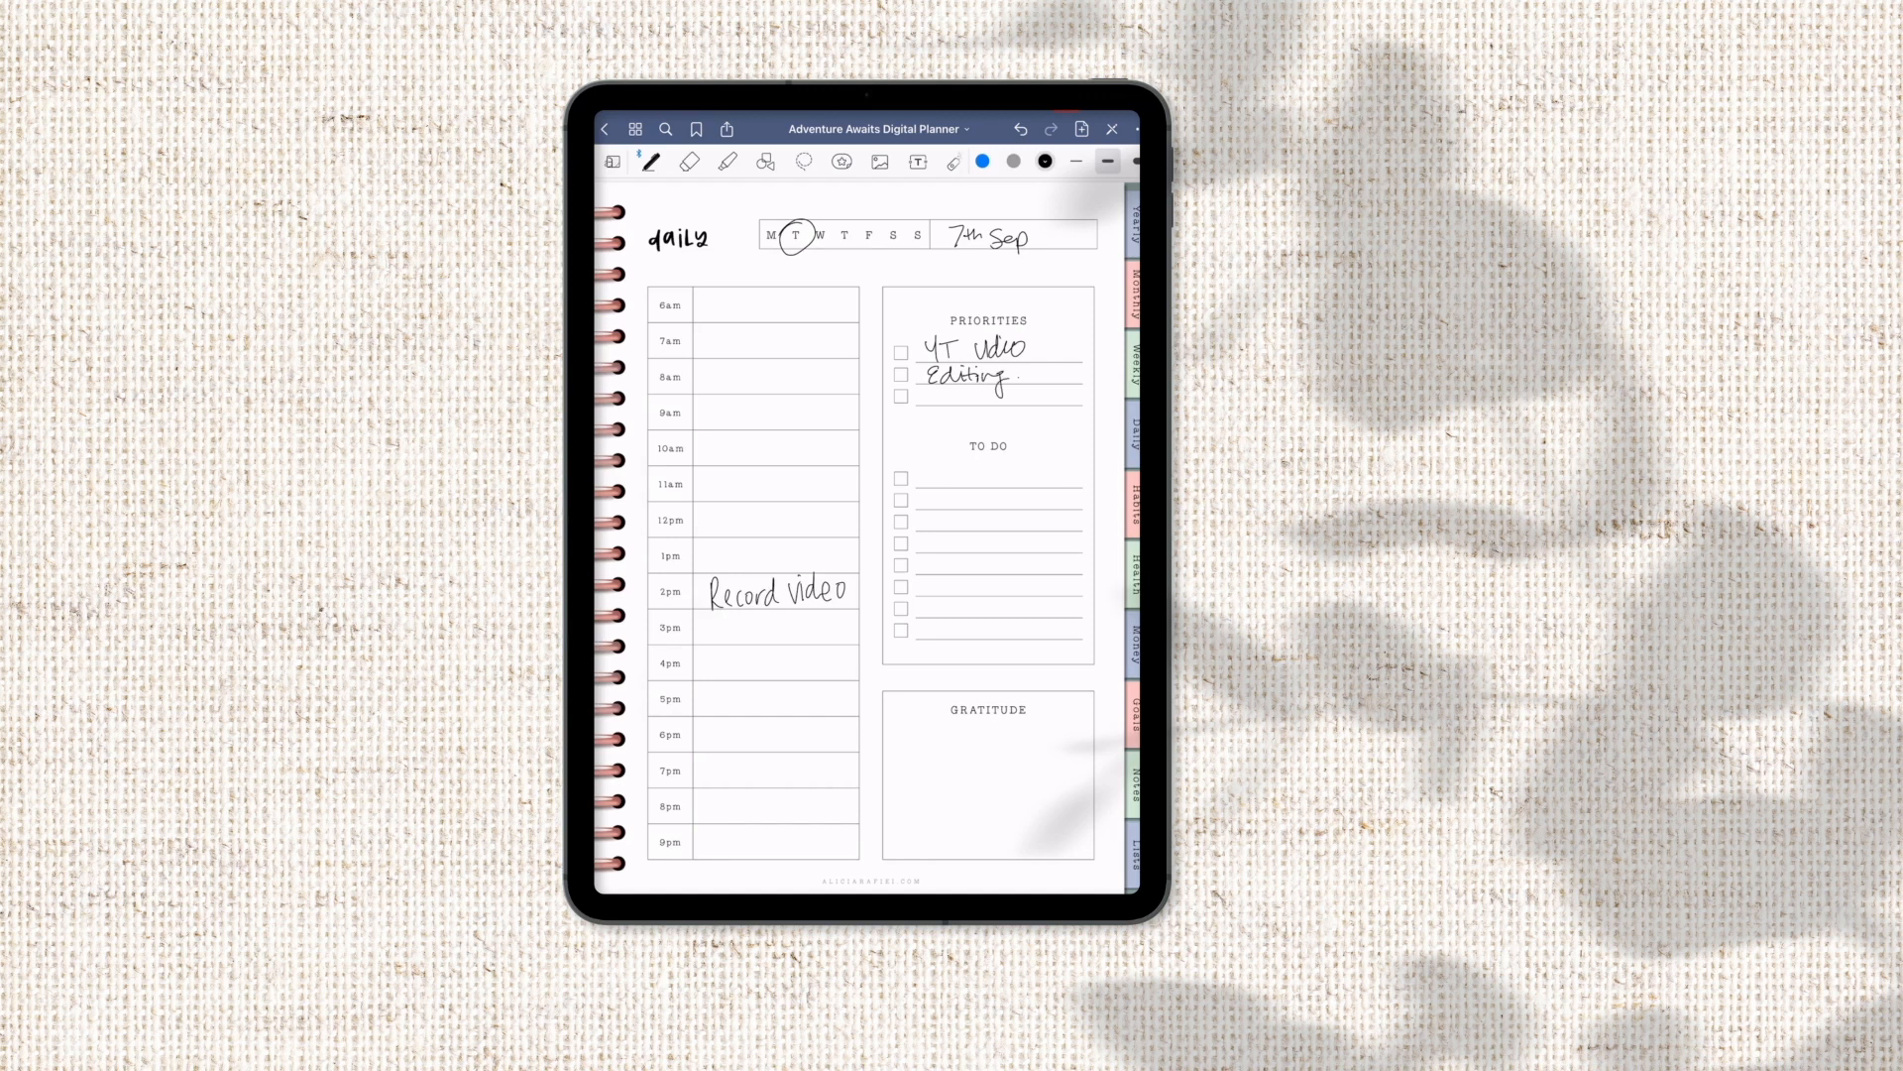